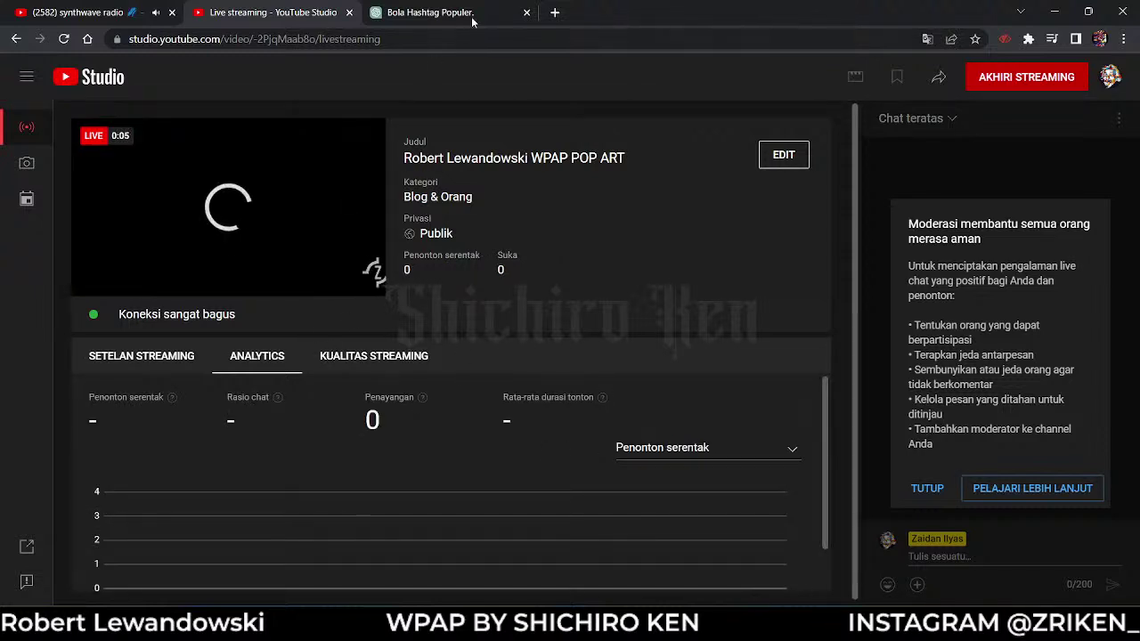
- Close the Bola Hashtag Populer browser tab and switch to the CorelDRAW document with the footballer photo
left_click(526, 13)
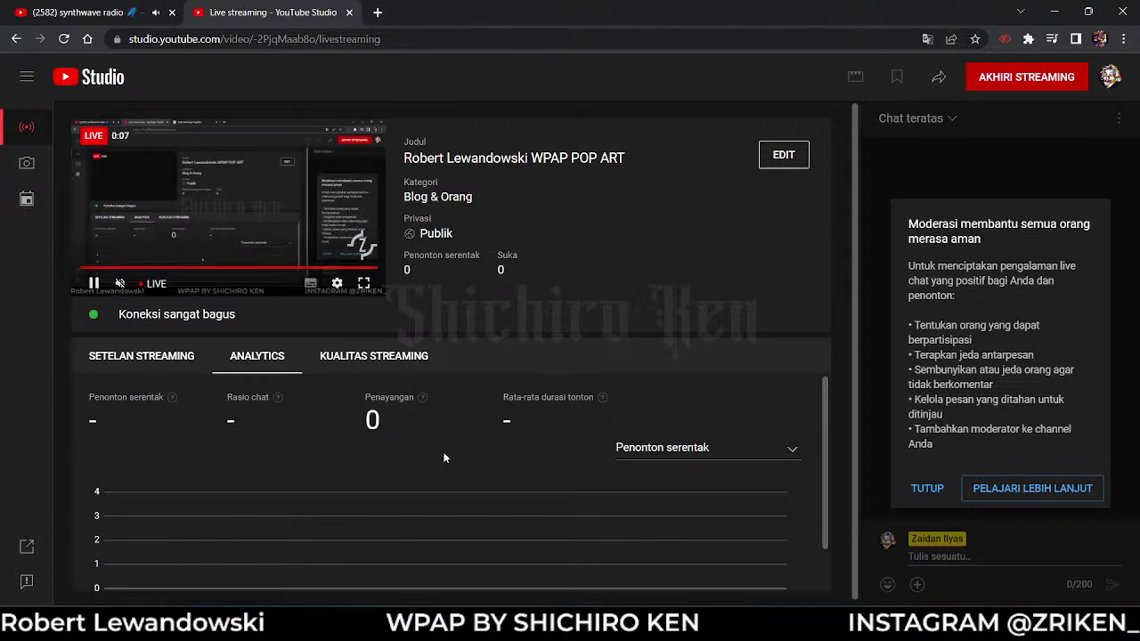
scroll(453, 452, "down", 2)
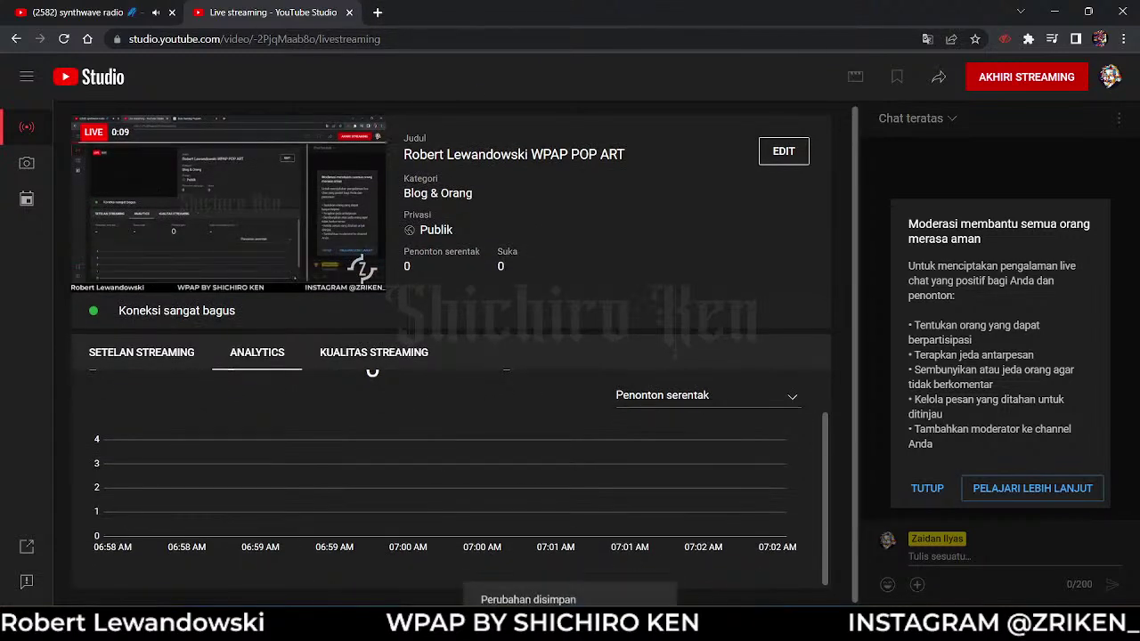
mouse_move(815, 623)
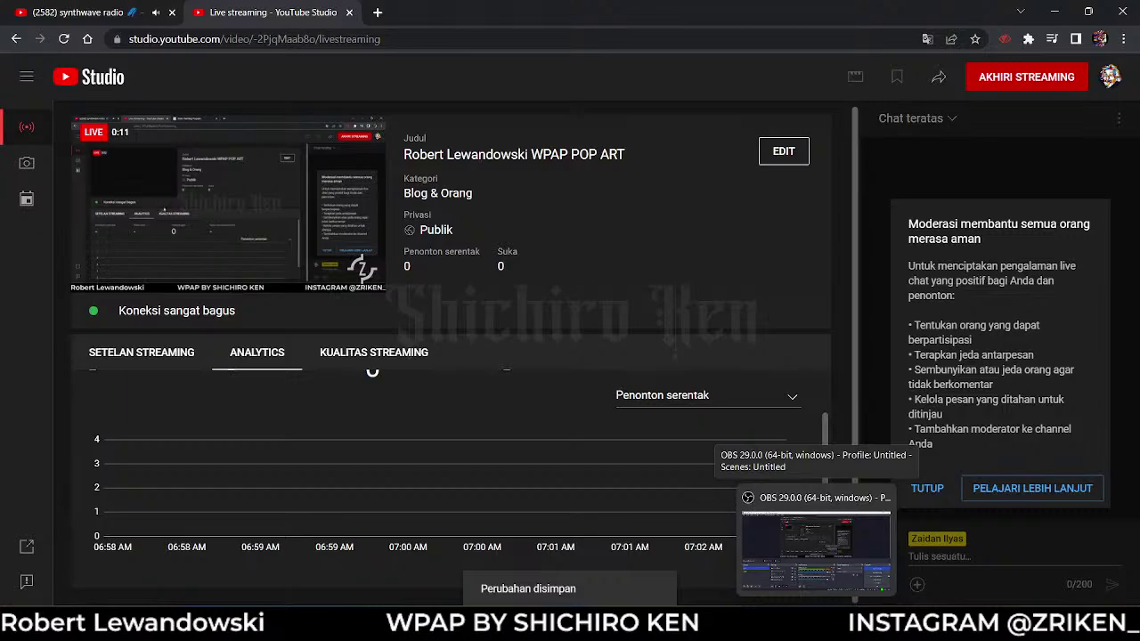
left_click(815, 624)
- Examine the portrait photo as a whole and in close-up around the face, eyes and hands
scroll(169, 260, "up", 1)
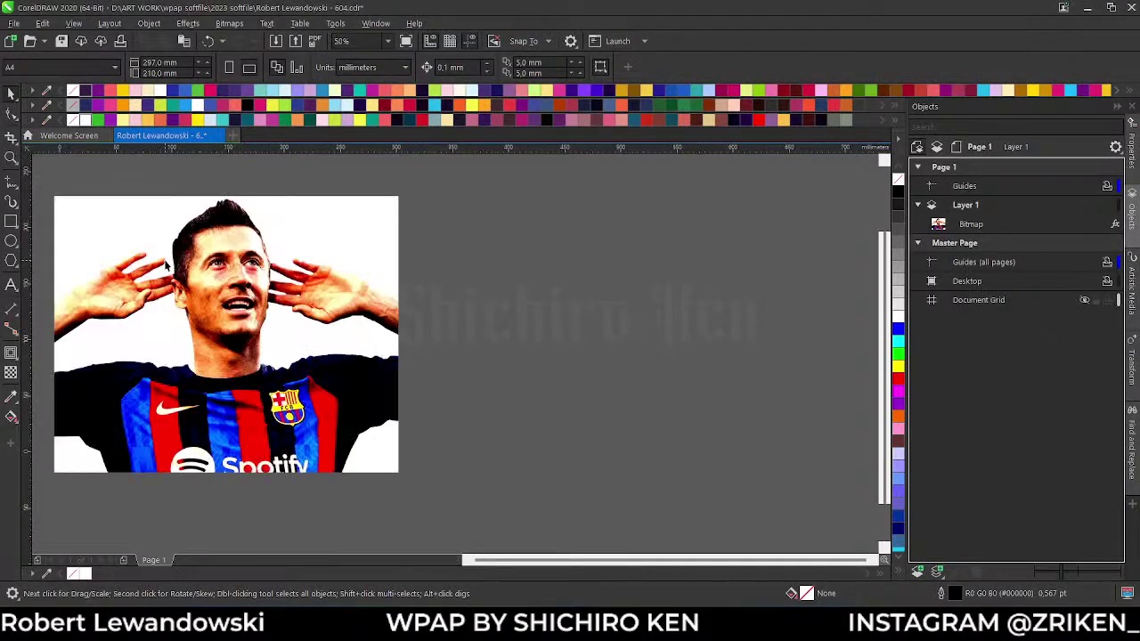
scroll(353, 347, "down", 1)
scroll(217, 316, "up", 1)
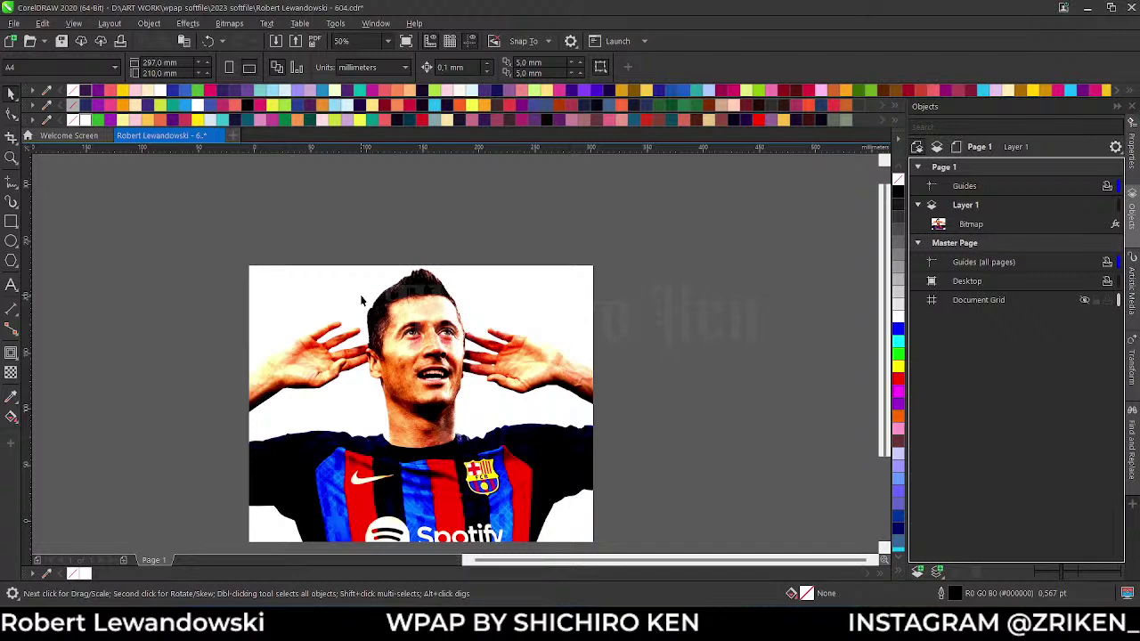
scroll(391, 311, "down", 1)
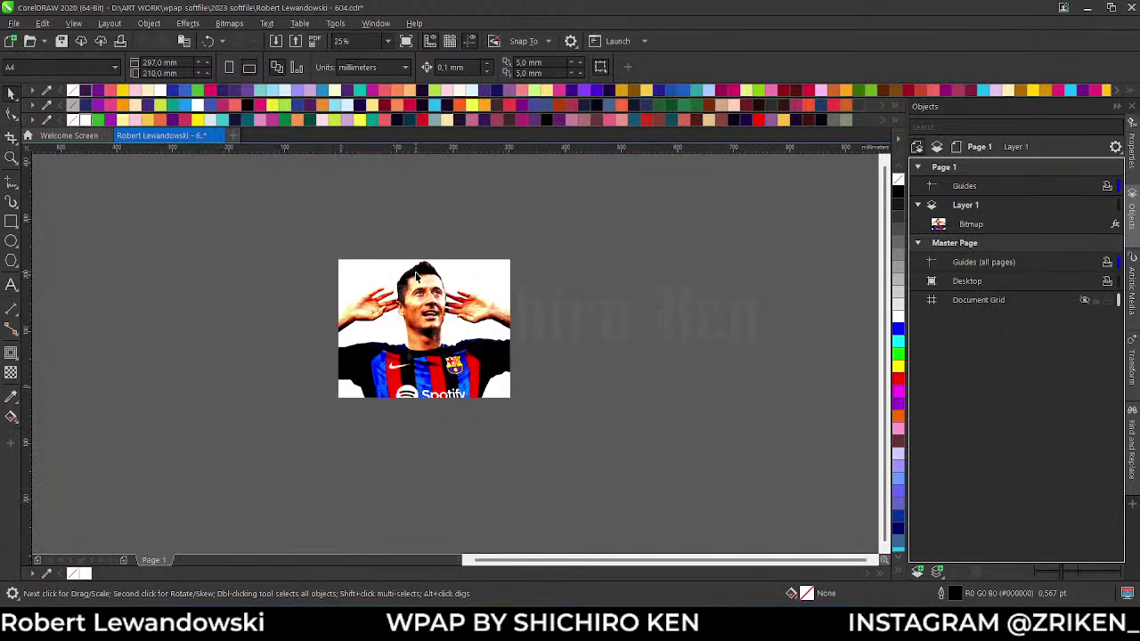
scroll(412, 316, "up", 1)
scroll(406, 272, "up", 1)
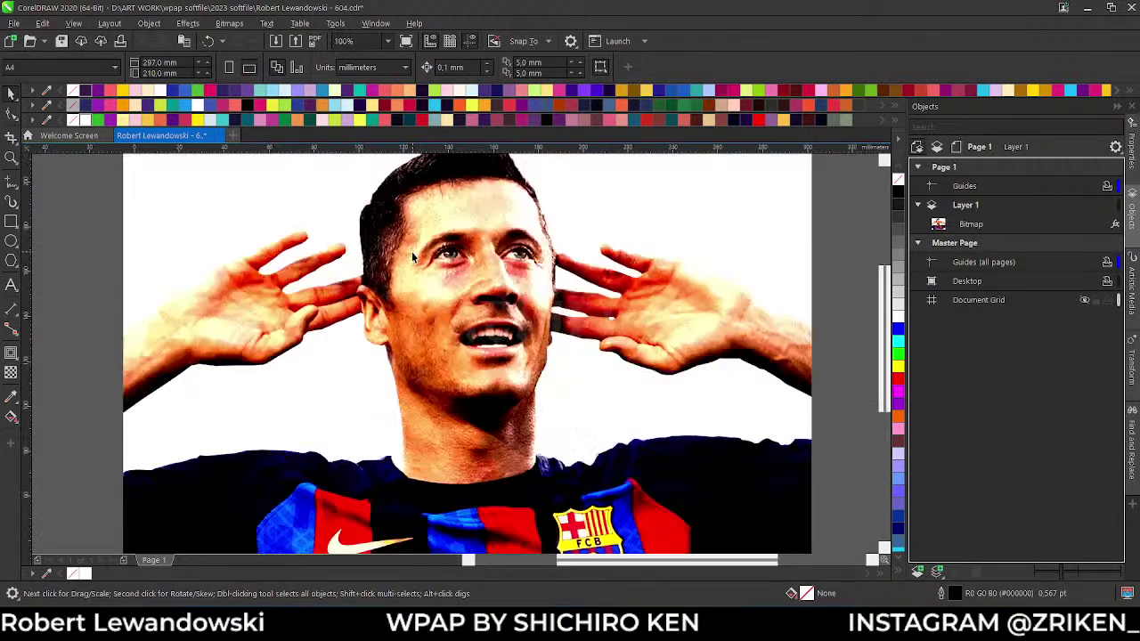
scroll(415, 257, "up", 1)
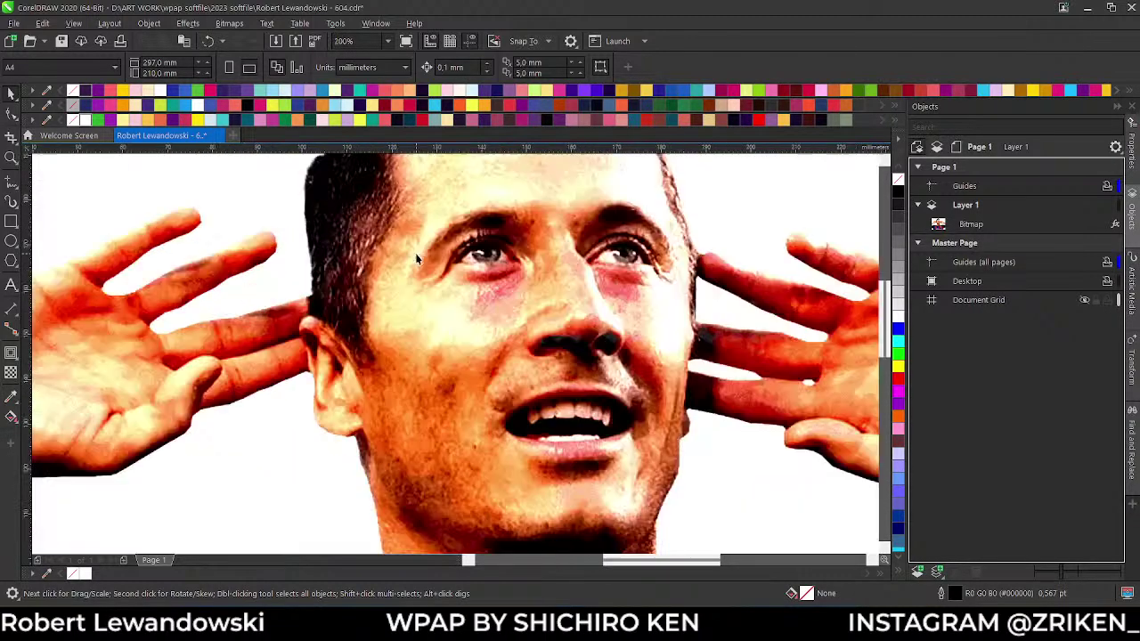
scroll(486, 273, "down", 1)
scroll(575, 274, "up", 1)
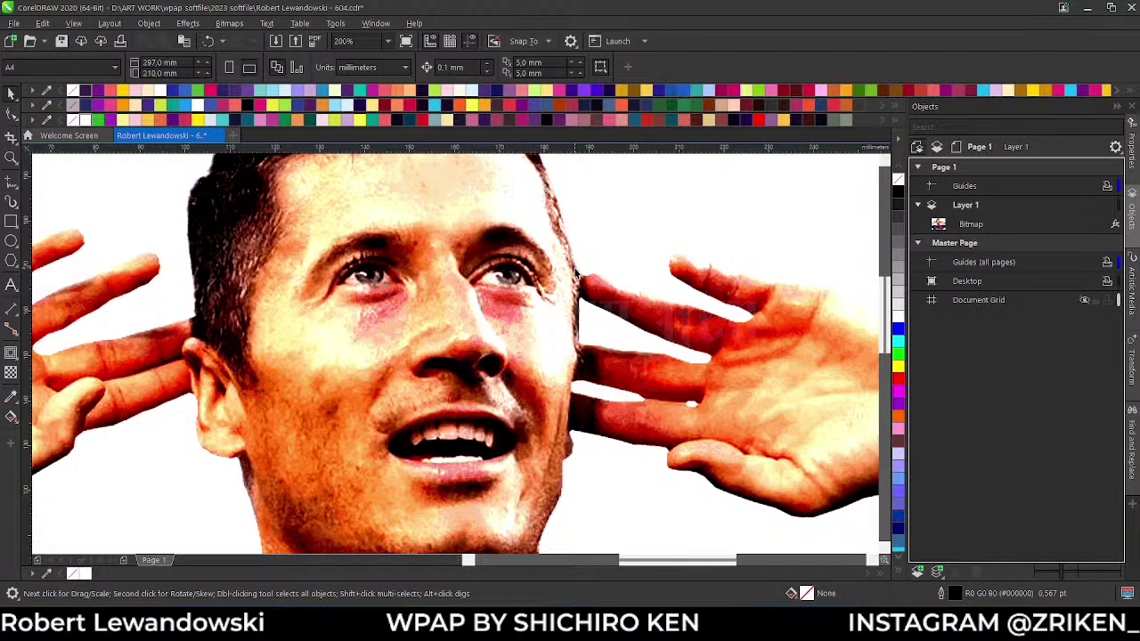
scroll(461, 234, "up", 2)
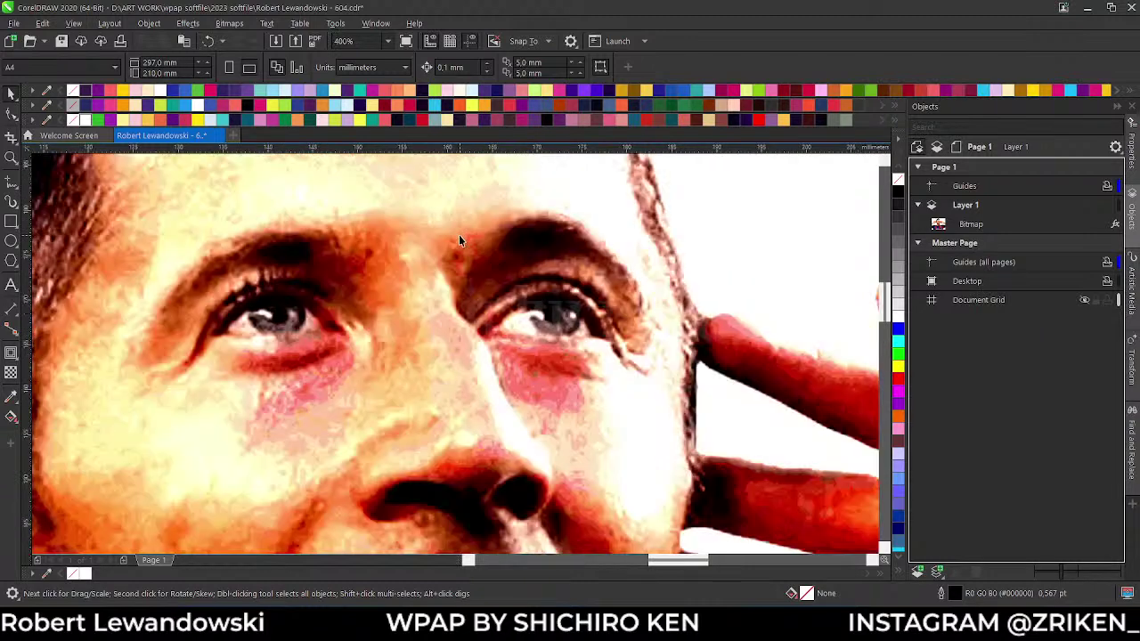
scroll(479, 236, "down", 2)
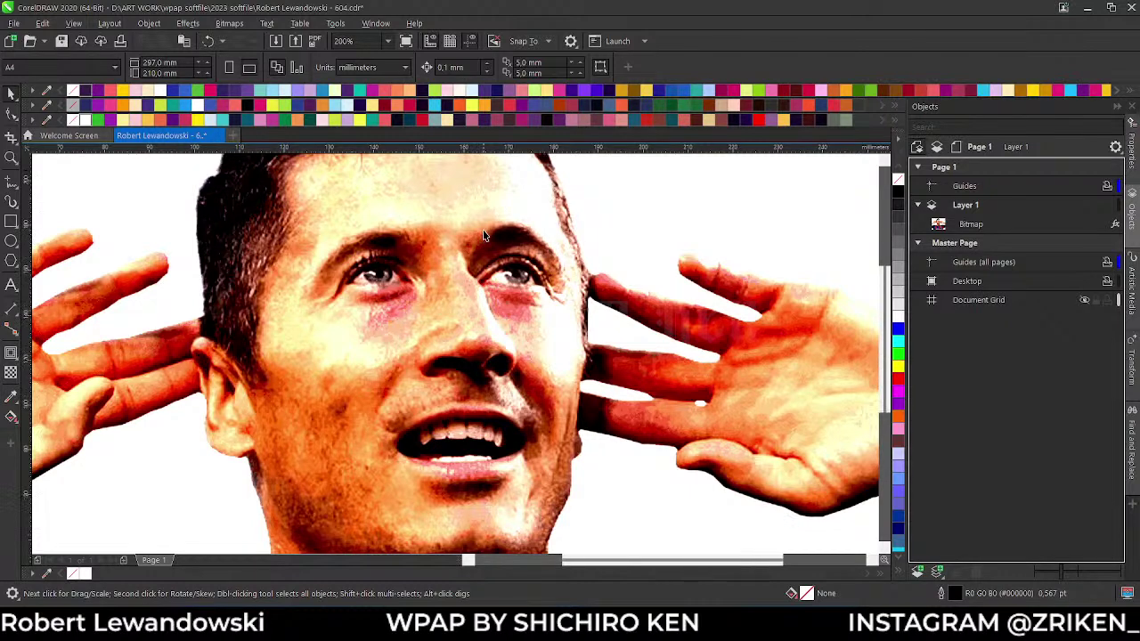
scroll(484, 236, "down", 2)
scroll(432, 240, "up", 2)
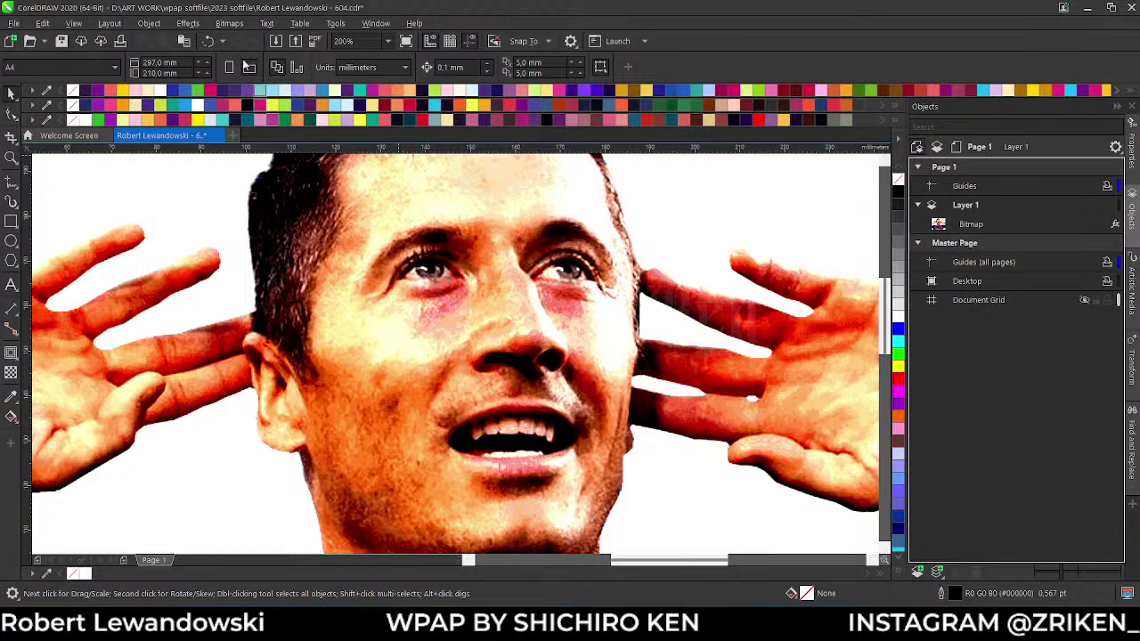
scroll(379, 233, "up", 1)
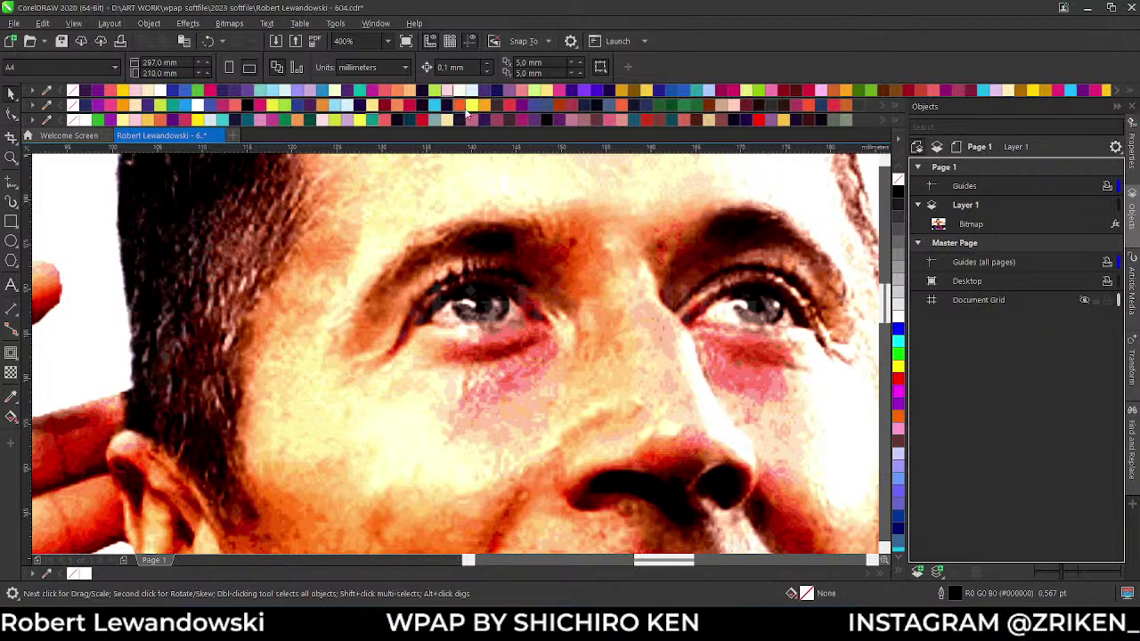
- Activate the Pen tool and make red the default outline colour for new graphic objects
key("F5")
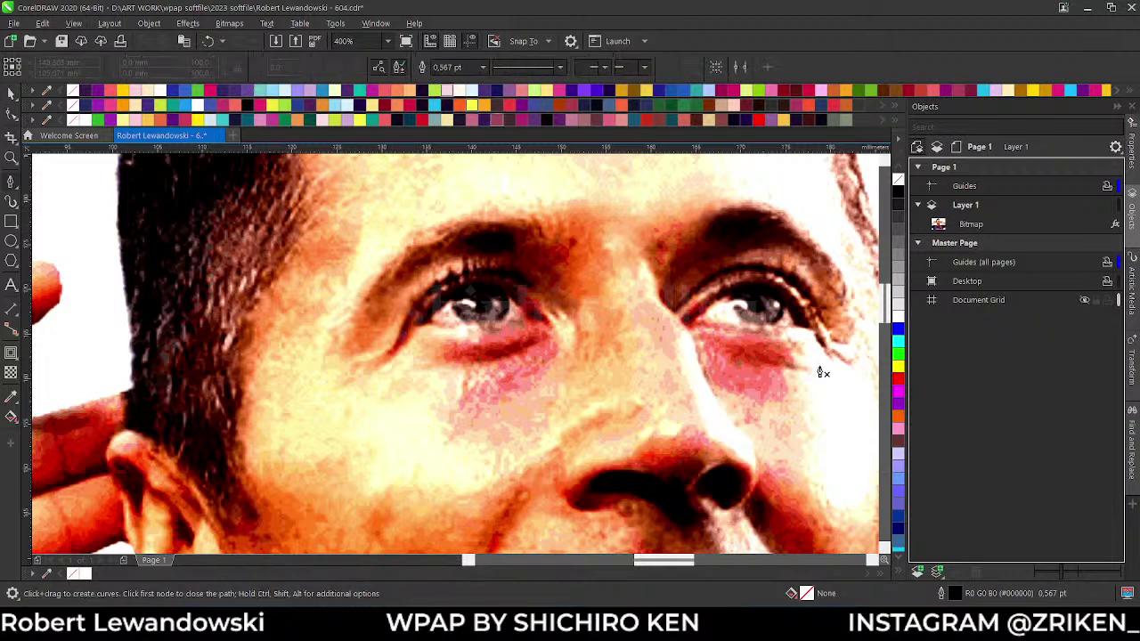
left_click(897, 386)
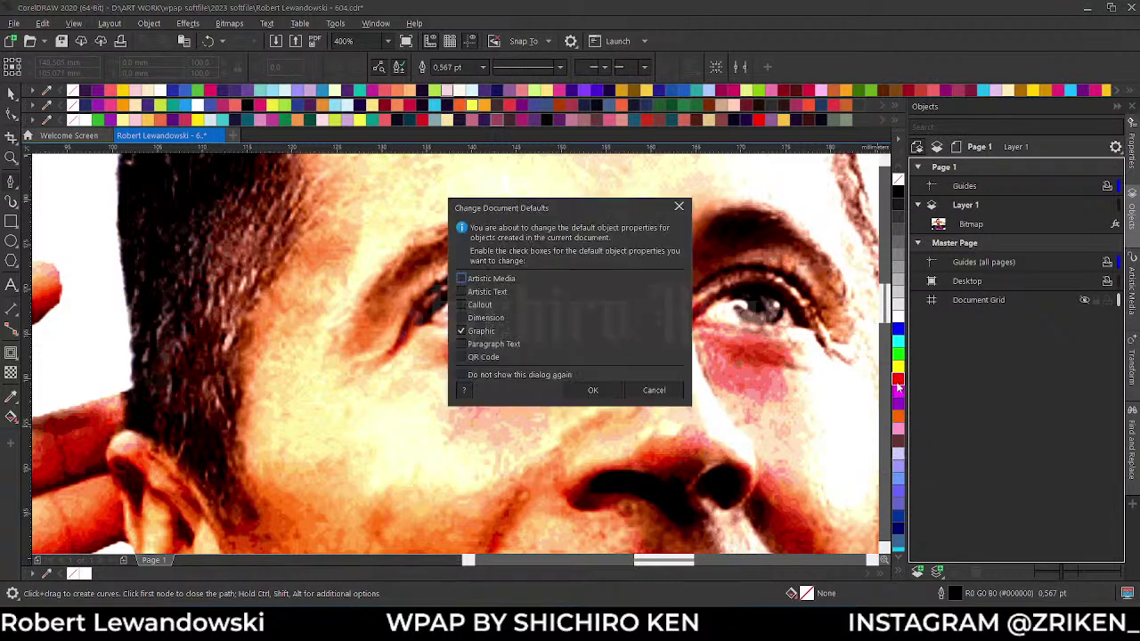
left_click(593, 391)
scroll(588, 383, "down", 5)
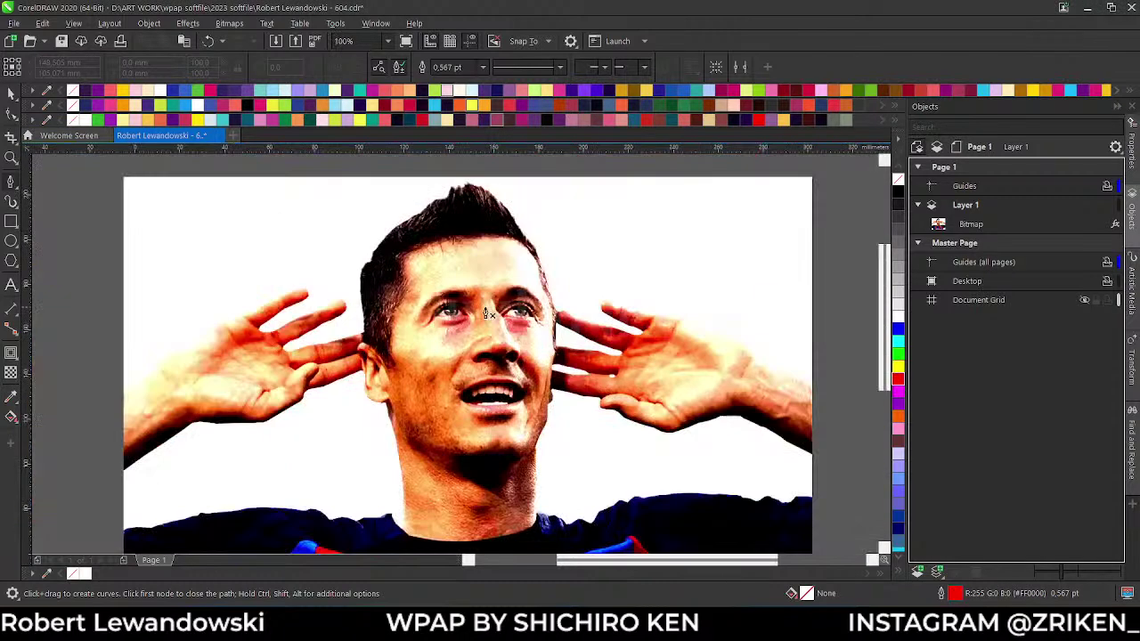
scroll(503, 321, "up", 5)
scroll(503, 321, "up", 2)
scroll(494, 378, "up", 2)
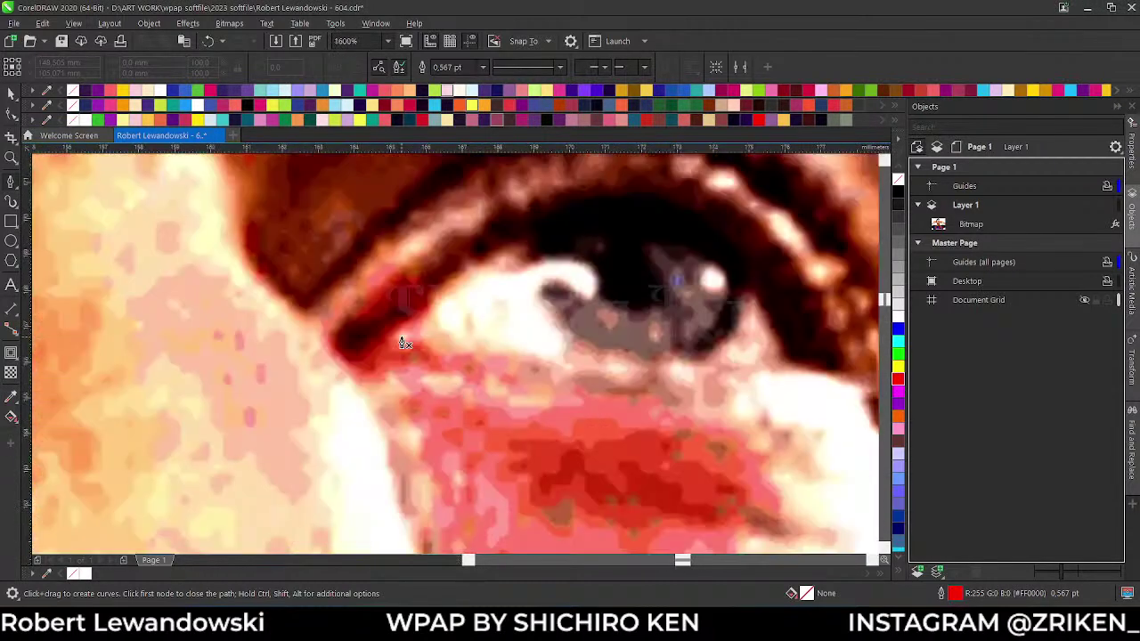
left_click(508, 378)
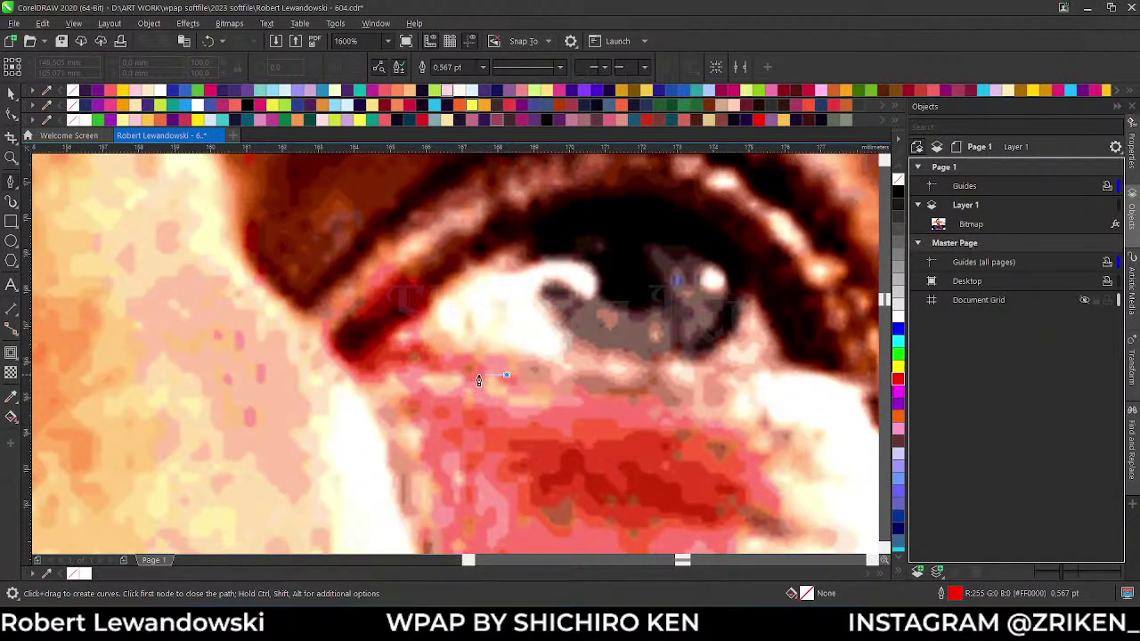
left_click(411, 368)
left_click(374, 390)
key("ctrl+z")
- Set the default outline width for new graphic objects to Hairline
left_click(482, 66)
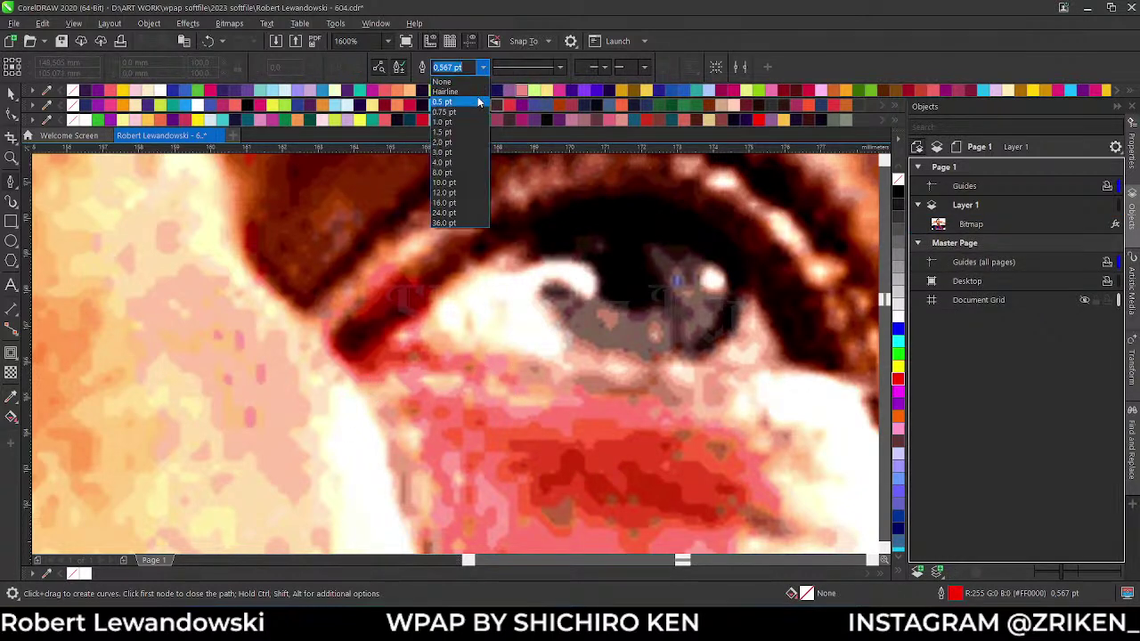
left_click(479, 98)
left_click(588, 389)
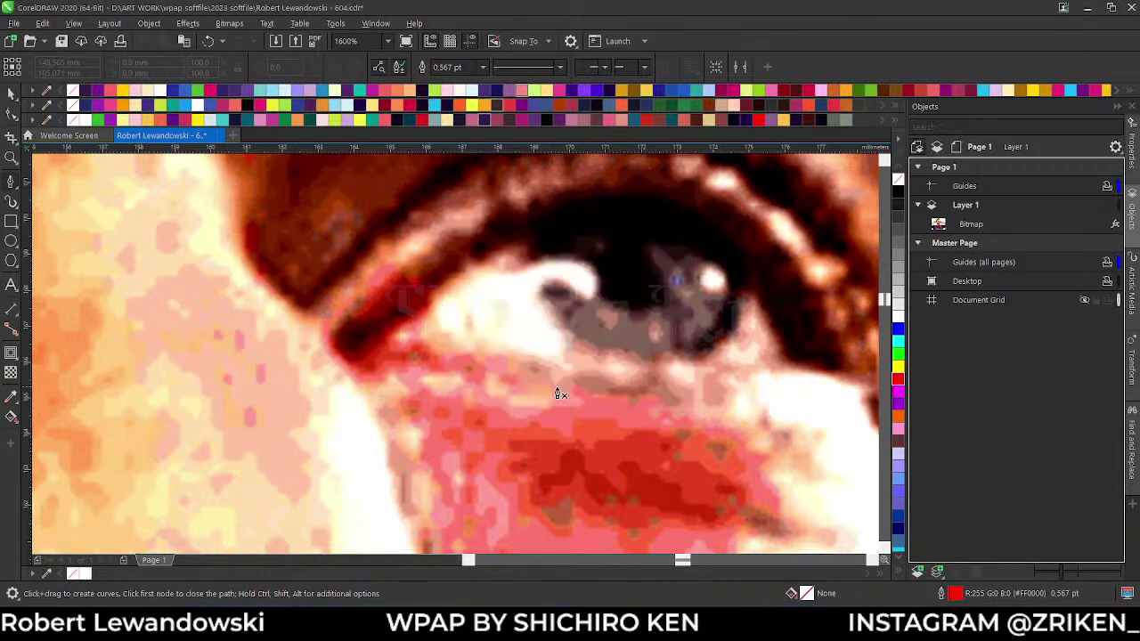
- Start a straight-segment path along the lower lid of the right-hand eye, continuing around its inner corner
left_click(503, 365)
left_click(391, 365)
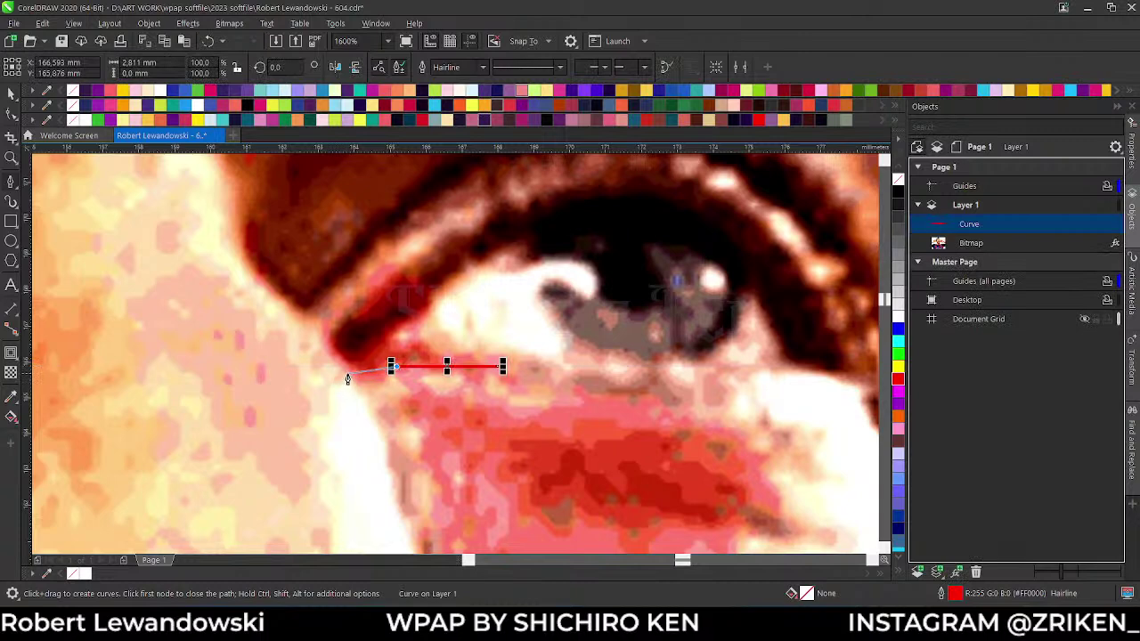
left_click(350, 380)
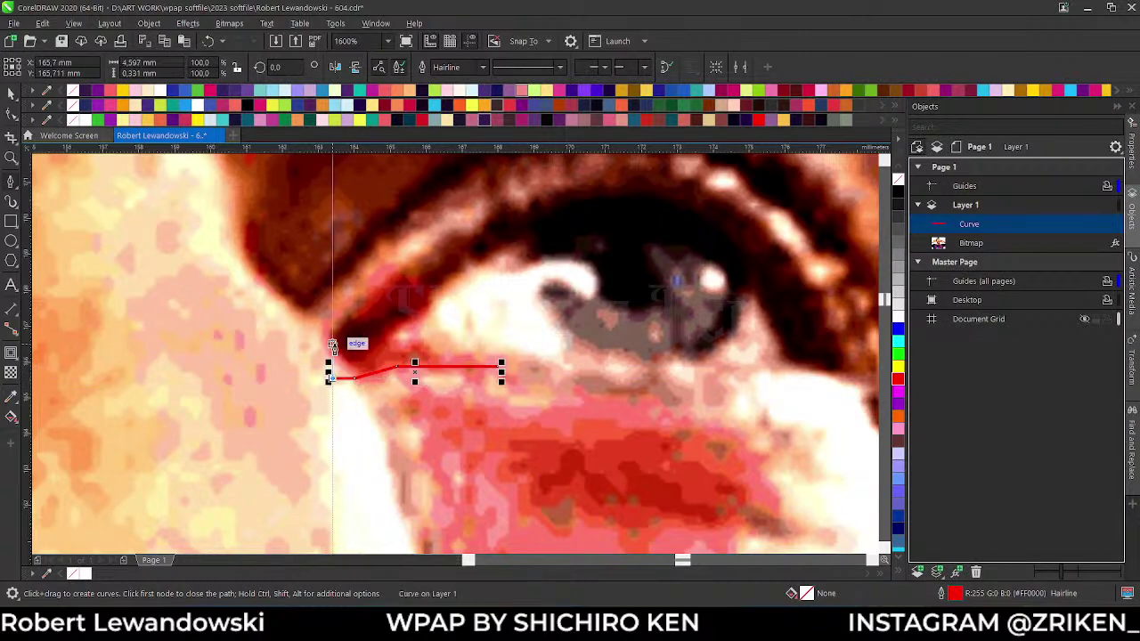
left_click(334, 369)
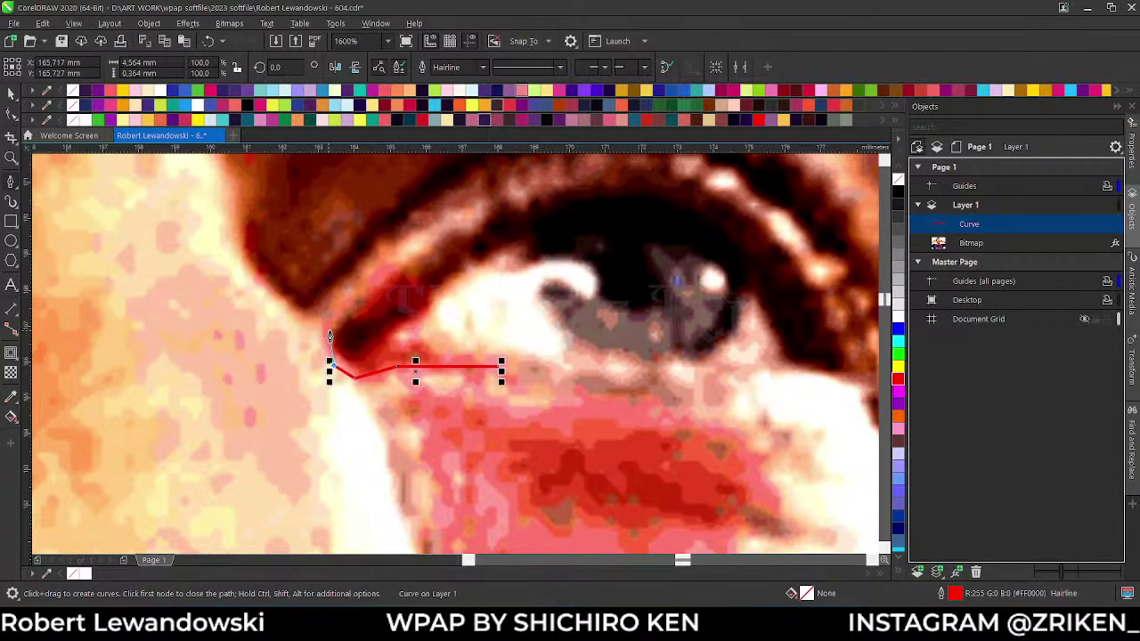
- Continue the path up the upper lash line to above the pupil, adding small pointed lash spikes
scroll(334, 369, "down", 4)
scroll(385, 302, "up", 4)
left_click(387, 300)
left_click(405, 296)
left_click(410, 272)
left_click(423, 286)
left_click(468, 268)
left_click(488, 239)
left_click(500, 262)
left_click(521, 258)
left_click(543, 239)
left_click(546, 261)
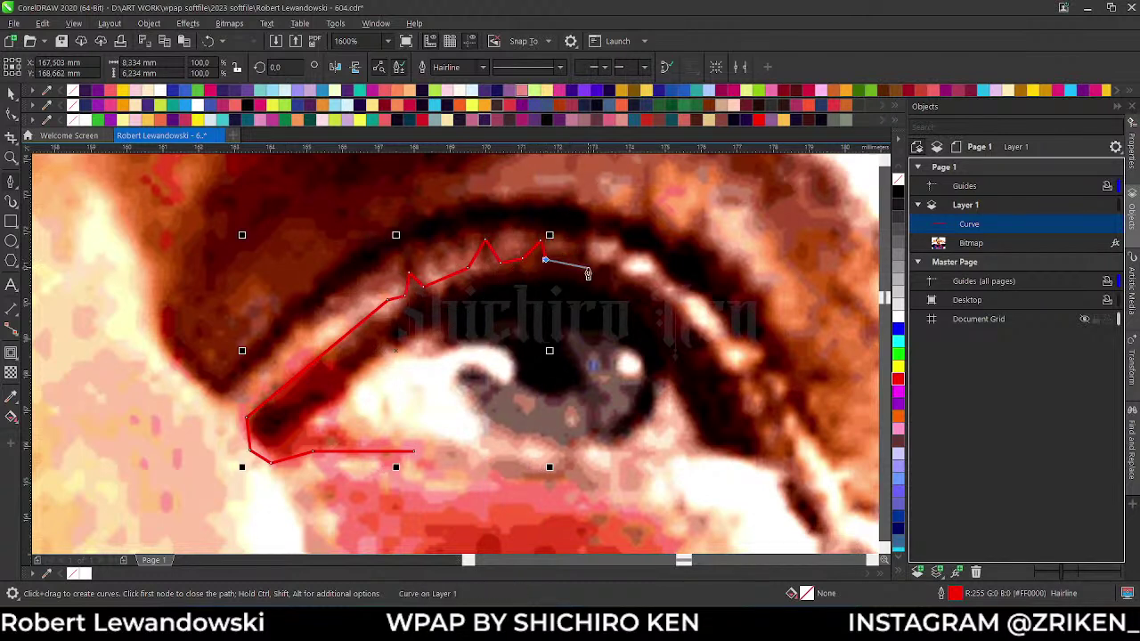
- Extend the lash-line path over the iris and down to the outer eye corner, with further pointed spikes
left_click(595, 267)
left_click(618, 257)
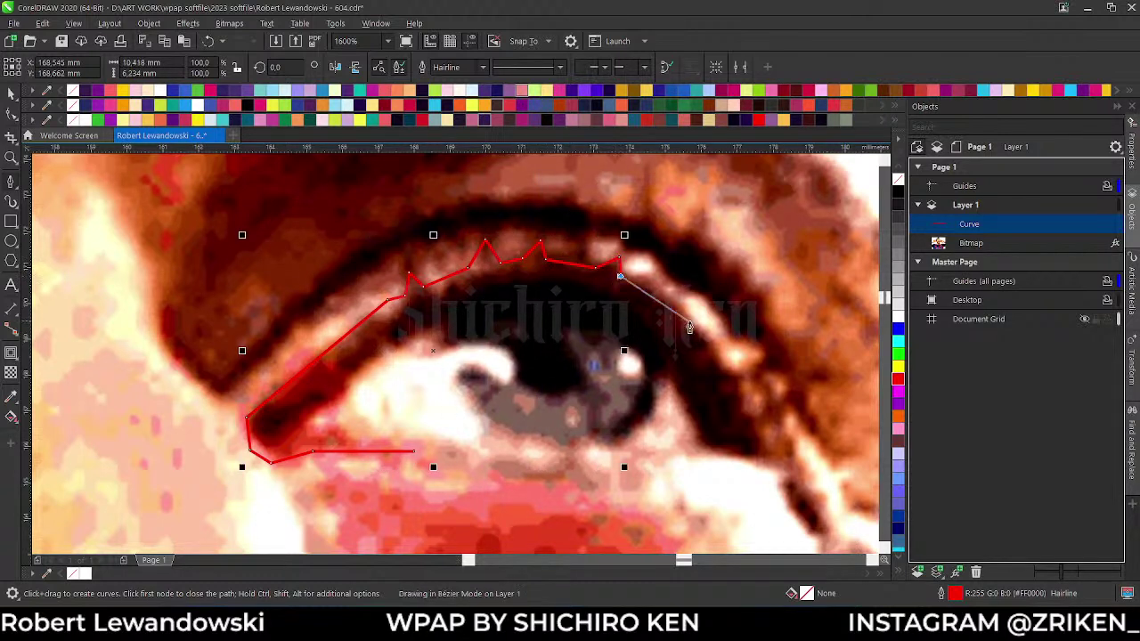
left_click(691, 329)
left_click(721, 330)
left_click(705, 349)
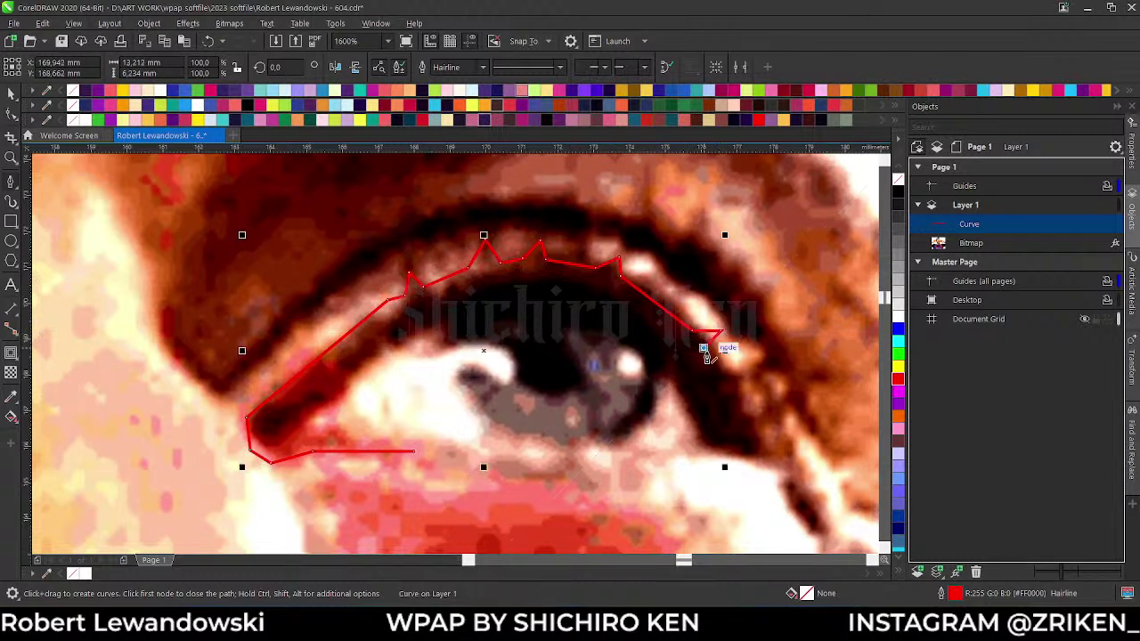
left_click(742, 407)
left_click(773, 412)
left_click(757, 432)
left_click(763, 460)
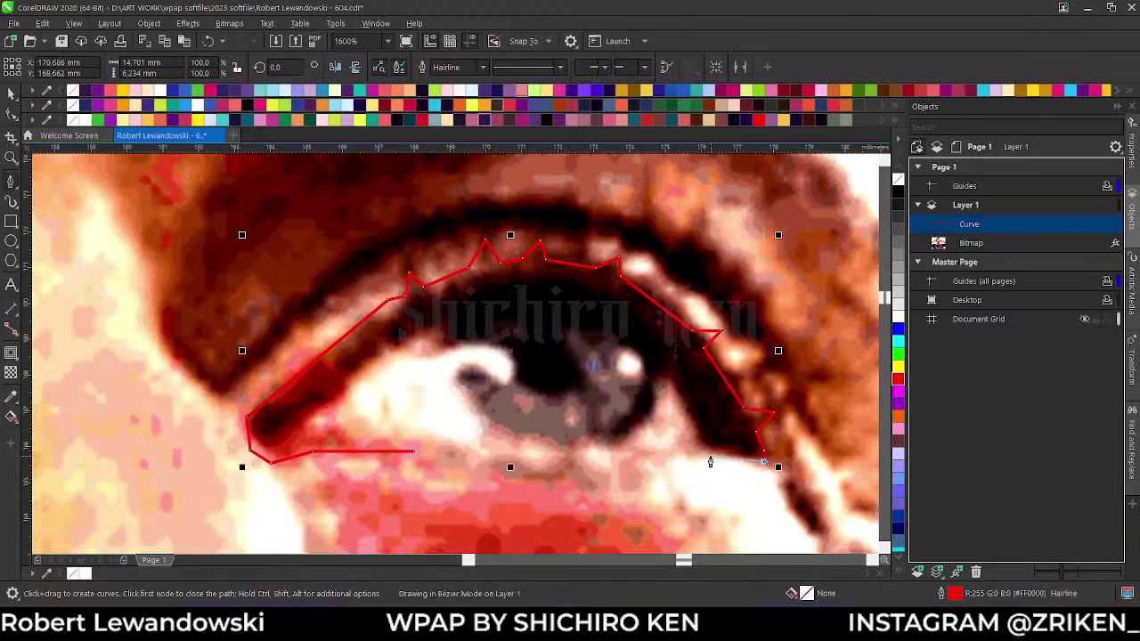
- Trace the path back from the outer corner, up beside the iris and along the iris's lower edge
left_click(703, 456)
left_click(660, 380)
left_click(632, 433)
left_click(583, 442)
left_click(479, 422)
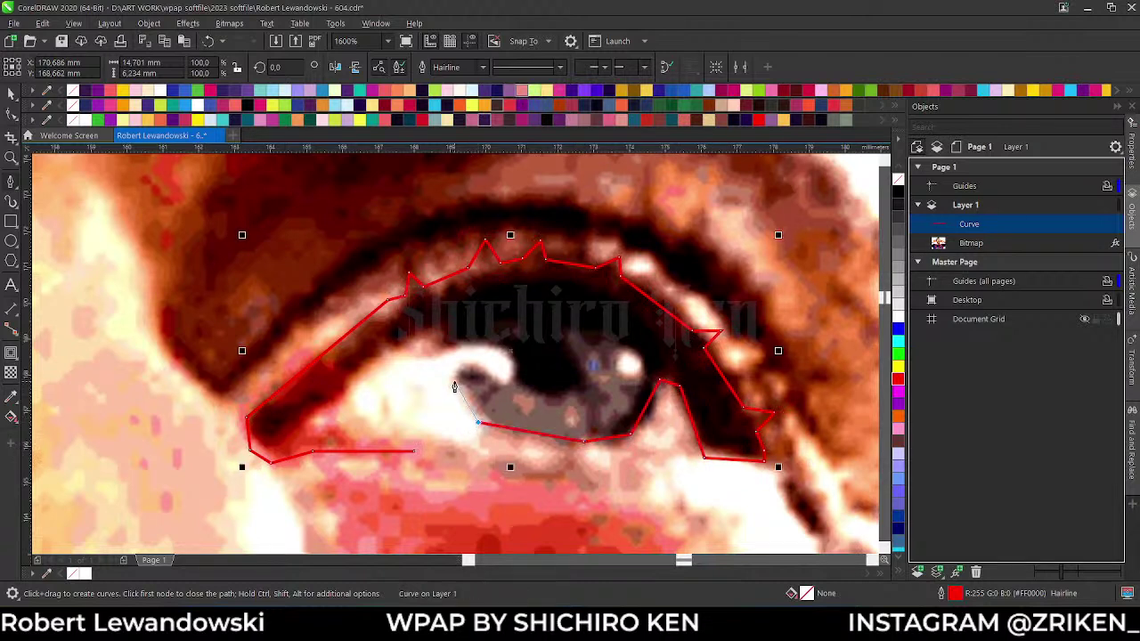
- Trace around the white of the eye toward the inner corner and close the eye outline, about 14.7 mm wide
left_click(452, 379)
left_click(432, 323)
left_click(371, 362)
left_click(338, 394)
left_click(336, 417)
left_click_drag(385, 443, 415, 448)
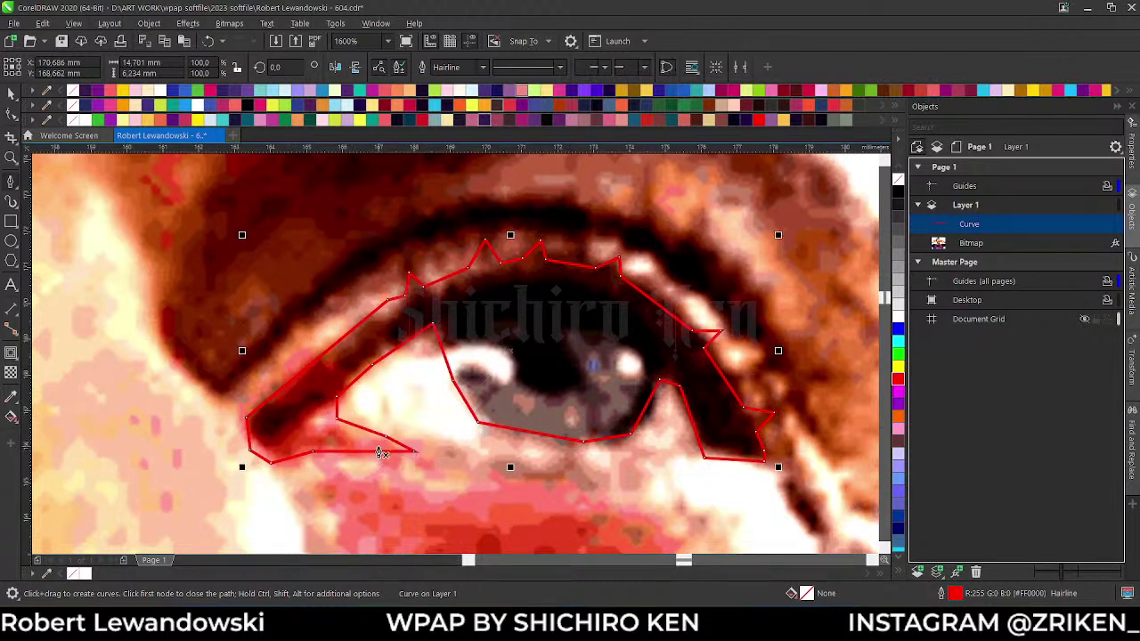
- Draw a separate open path about 9.5 mm wide along the lower eyelid, ending inside the dark outer corner shape
double_click(411, 456)
left_click(525, 476)
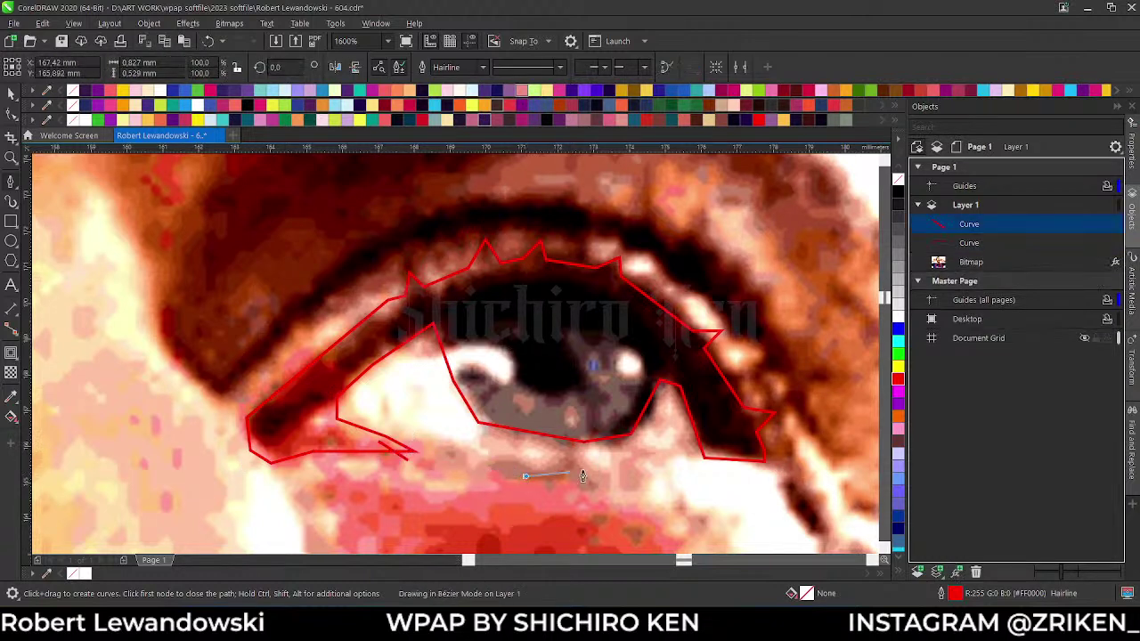
left_click(645, 474)
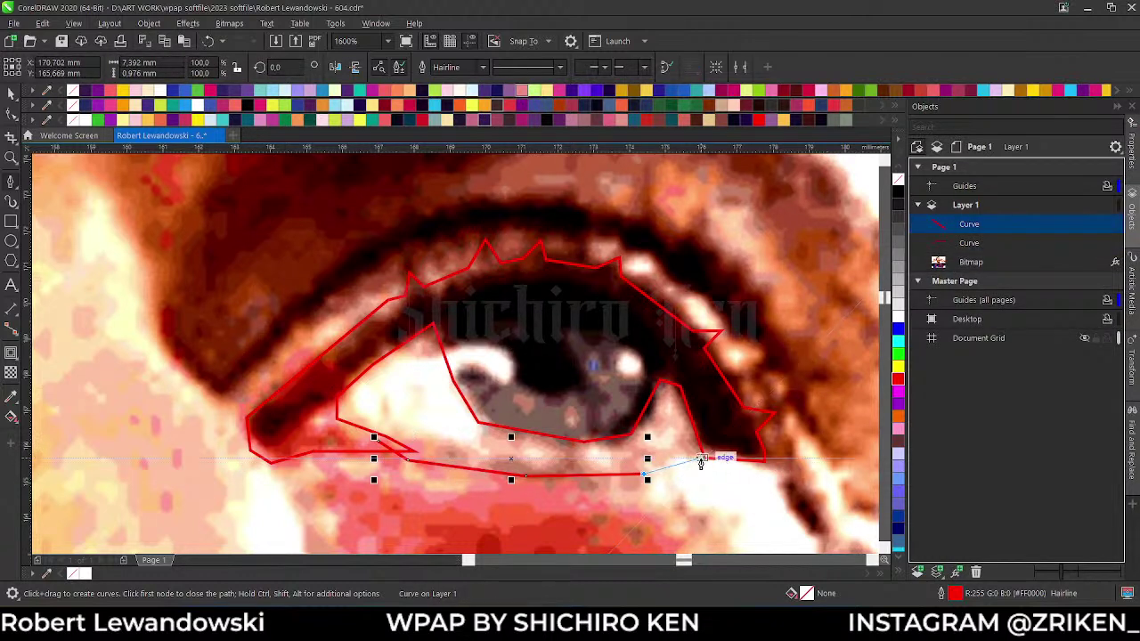
left_click_drag(703, 458, 719, 445)
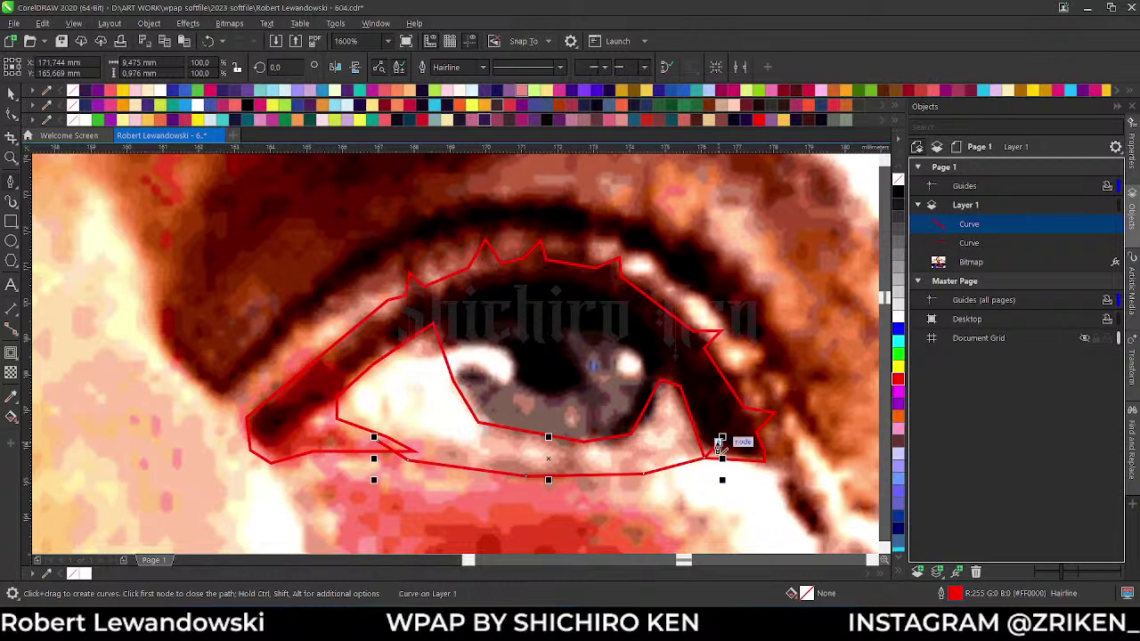
- Draw a second lower-eyelid path just above the first, from the inner corner shape to the outer corner shape
scroll(428, 445, "up", 1)
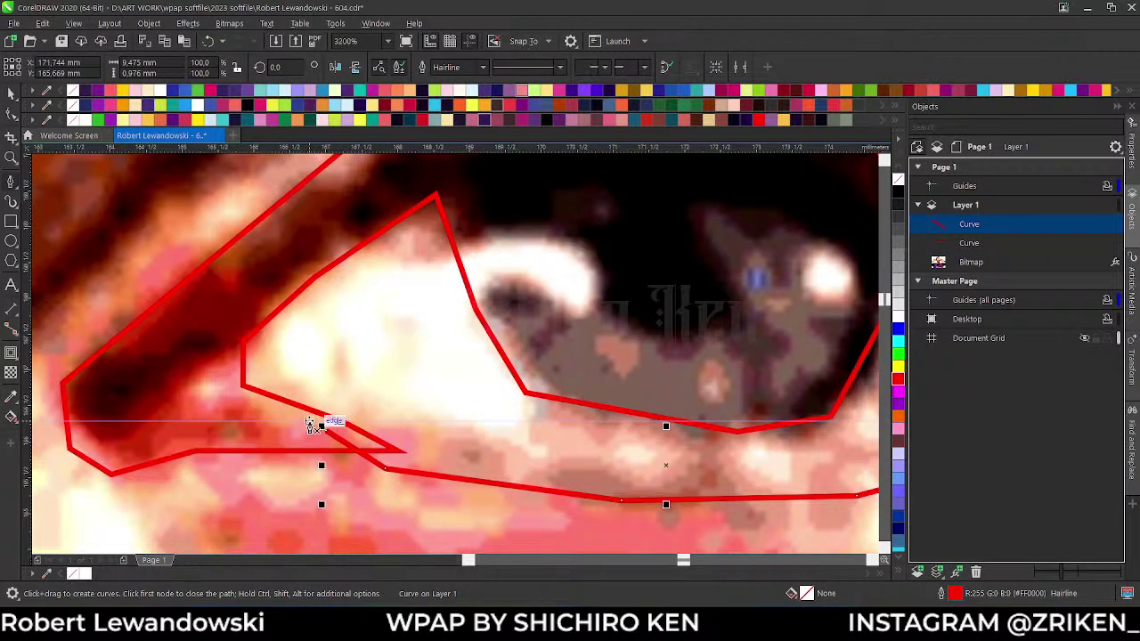
left_click(419, 443)
scroll(418, 443, "down", 1)
scroll(540, 472, "up", 1)
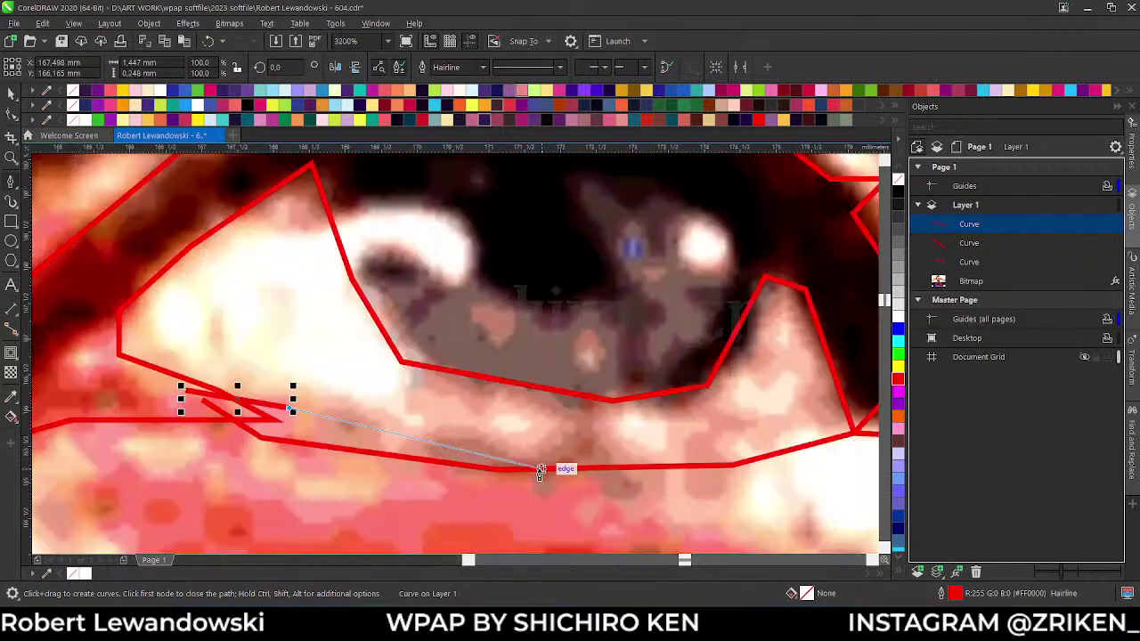
left_click(519, 461)
left_click_drag(716, 449, 862, 396)
left_click(862, 397)
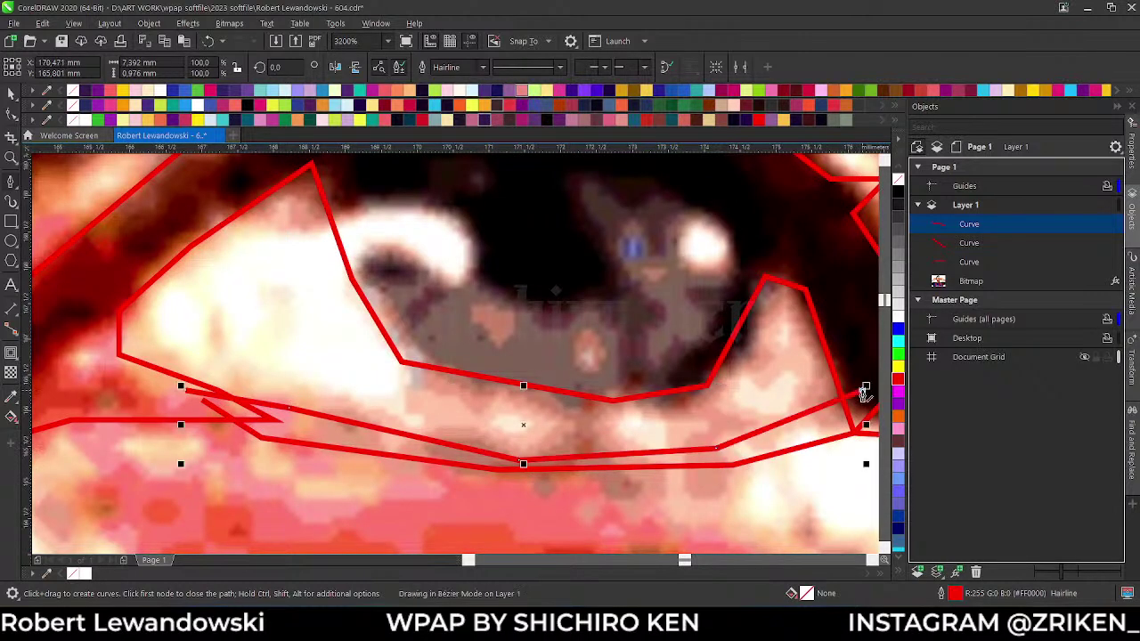
- Start a new path at the inner end of the dark eyelid crease and trace its upper edge past the peak above the iris
scroll(388, 372, "down", 2)
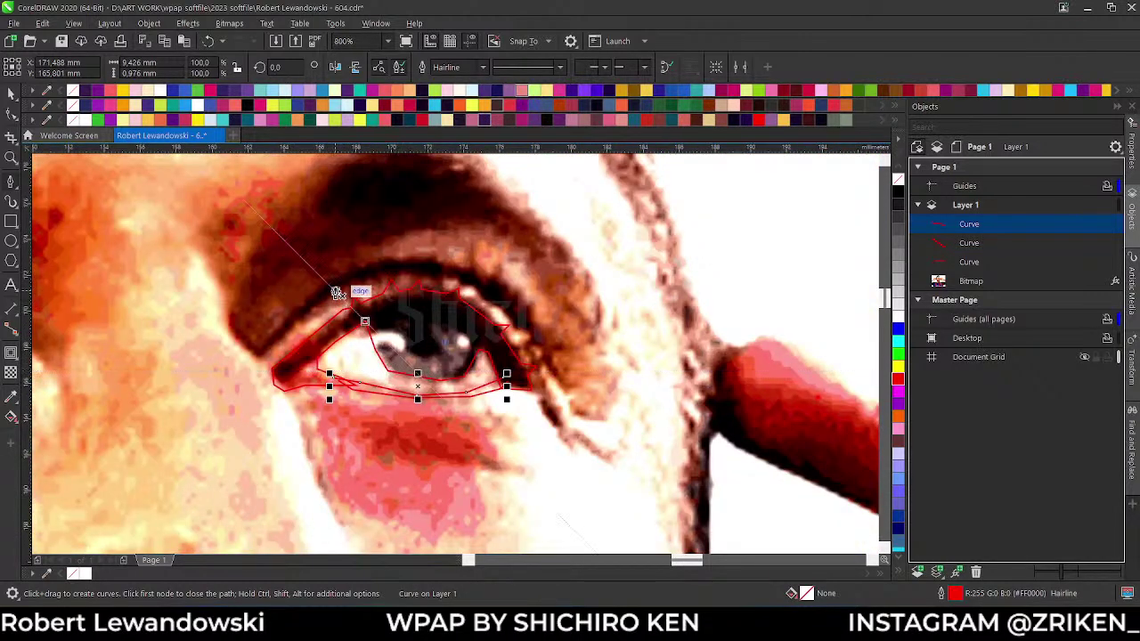
scroll(342, 301, "up", 1)
left_click(223, 415)
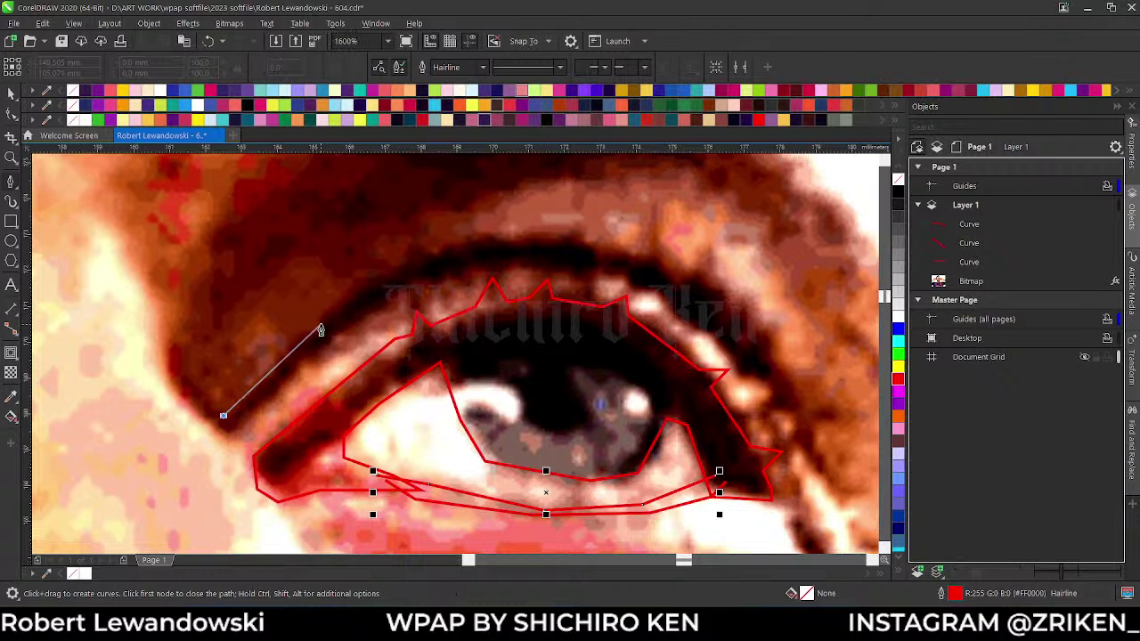
left_click(320, 326)
left_click(440, 246)
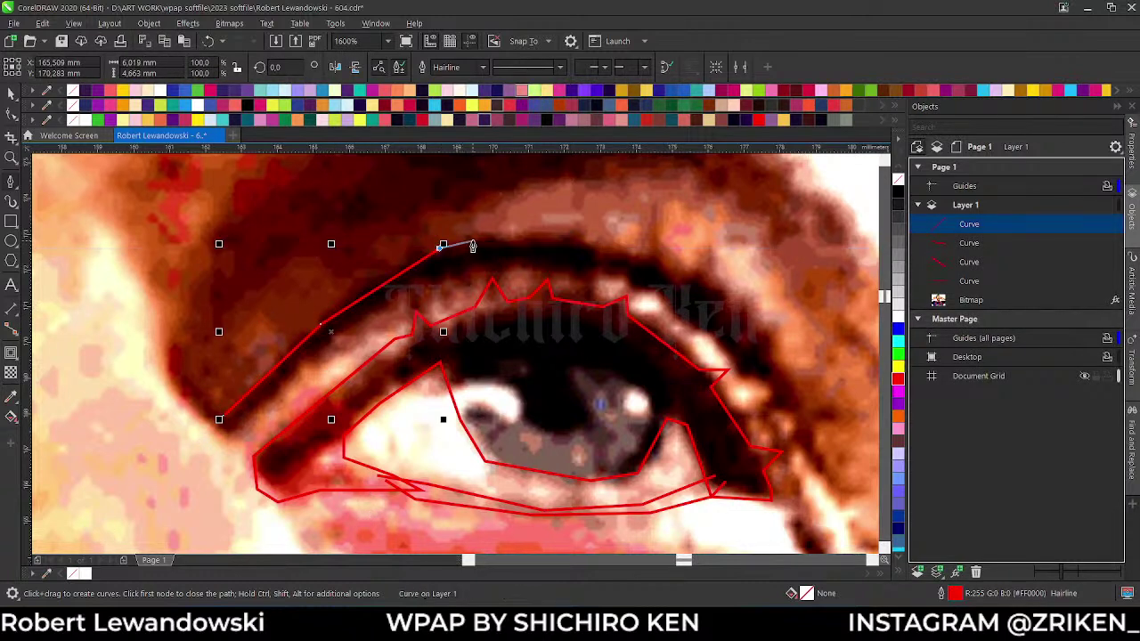
left_click(541, 233)
left_click(641, 244)
- Continue the crease path with small lash notches down its outer slope to a tip beyond the eye's outer corner
left_click(661, 242)
left_click(676, 272)
left_click(726, 289)
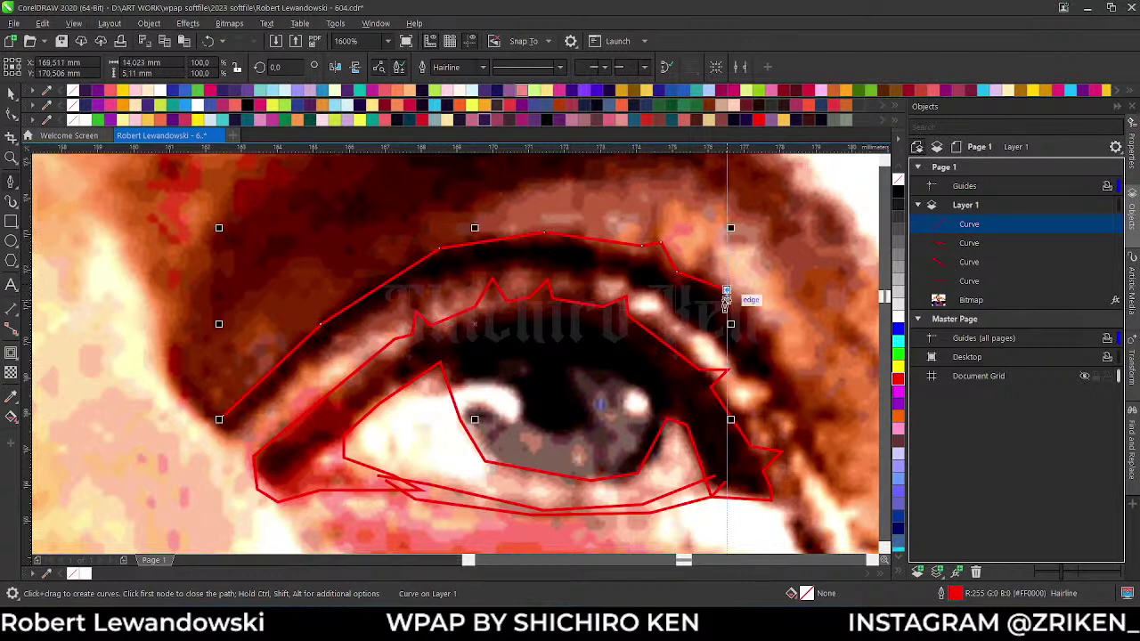
left_click(751, 338)
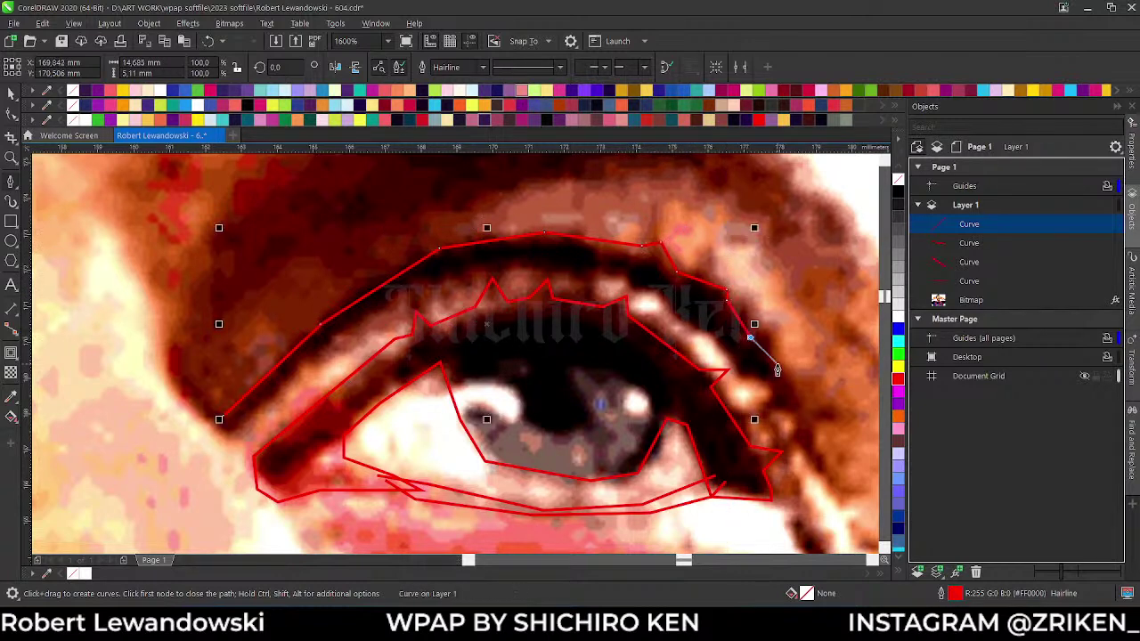
left_click(776, 365)
left_click(800, 409)
left_click(817, 419)
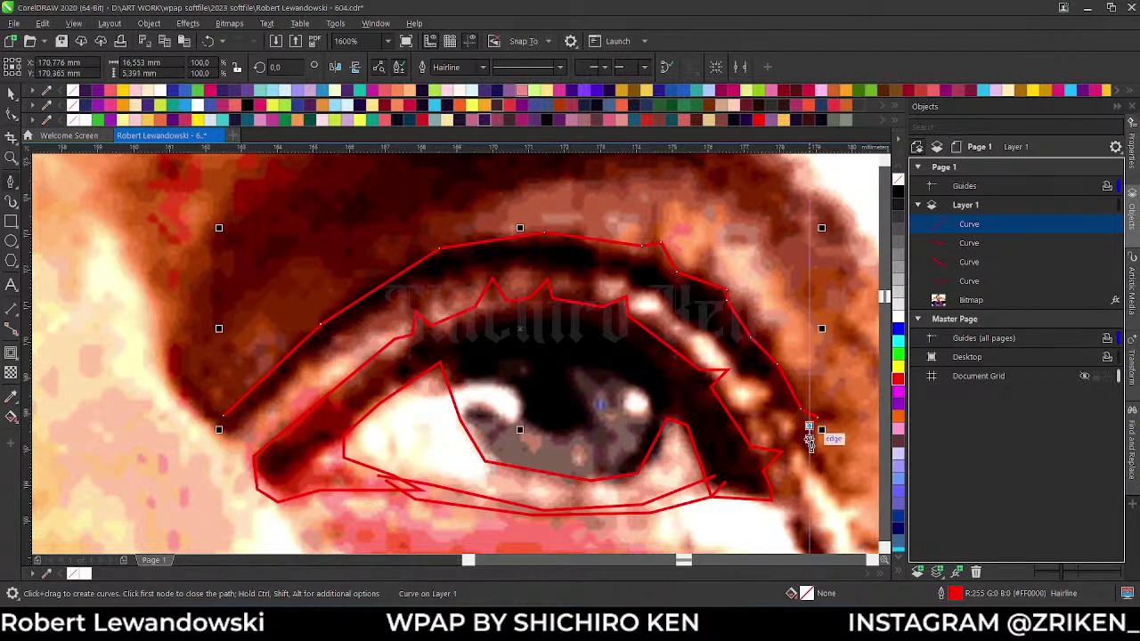
left_click(826, 479)
- Trace back along the crease's lower edge to the inner end and close the shape, about 16.8 mm wide
left_click(734, 362)
left_click(637, 283)
left_click(547, 263)
left_click(431, 276)
left_click(323, 342)
left_click(316, 353)
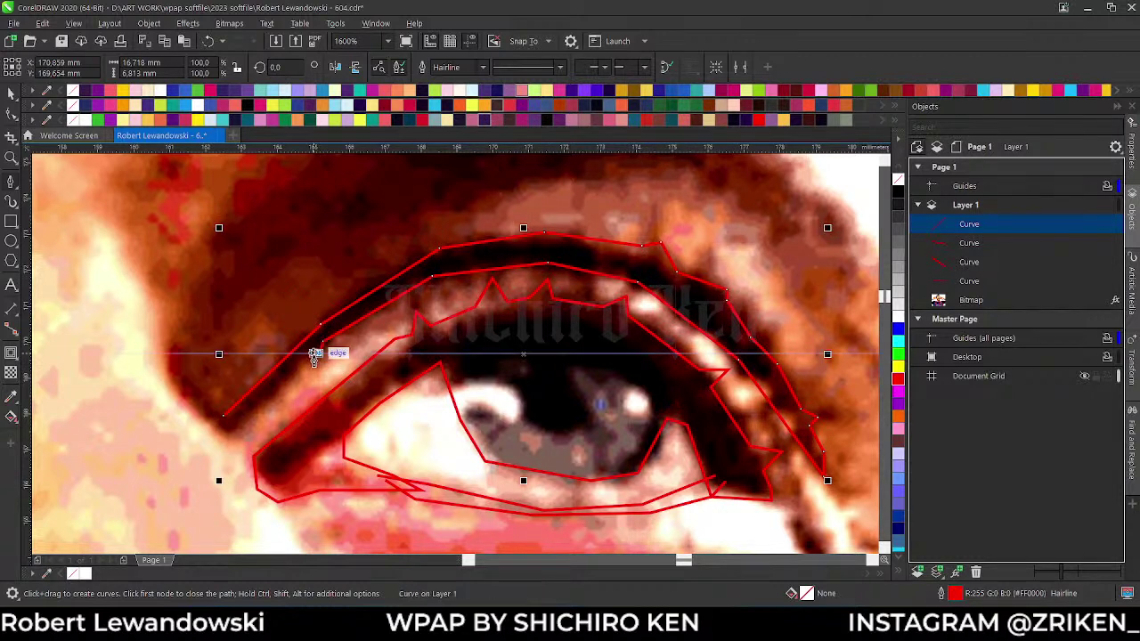
left_click(236, 424)
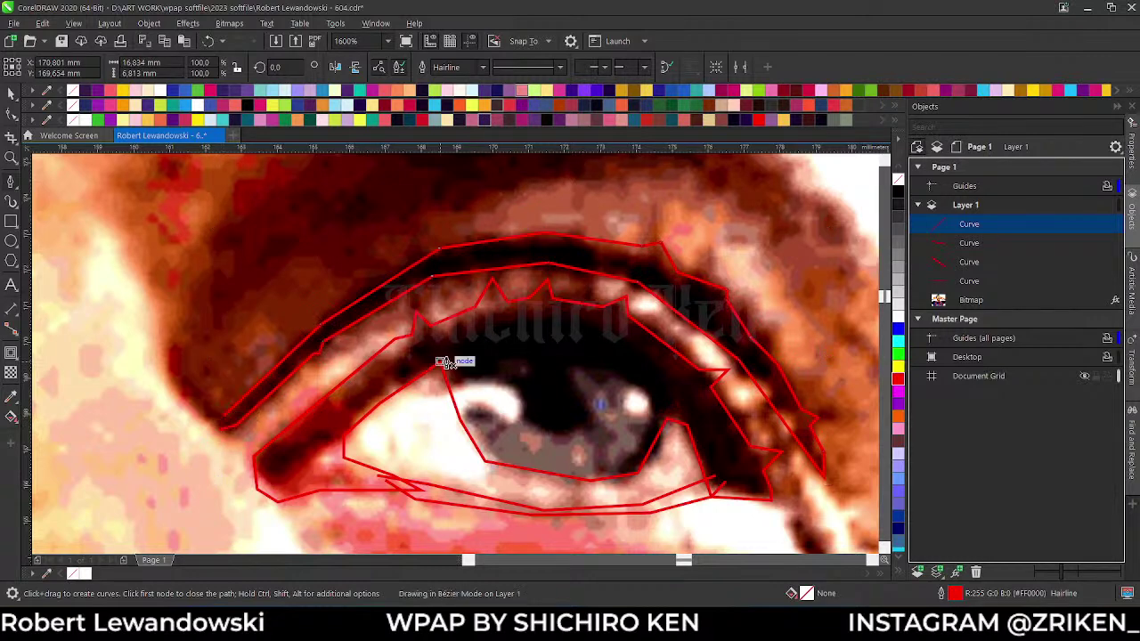
- Start a path in the upper eye white and trace the top and outer edge of the bright reflection on the iris
scroll(416, 367, "down", 3)
scroll(411, 365, "up", 3)
scroll(410, 365, "up", 1)
left_click_drag(403, 326, 442, 317)
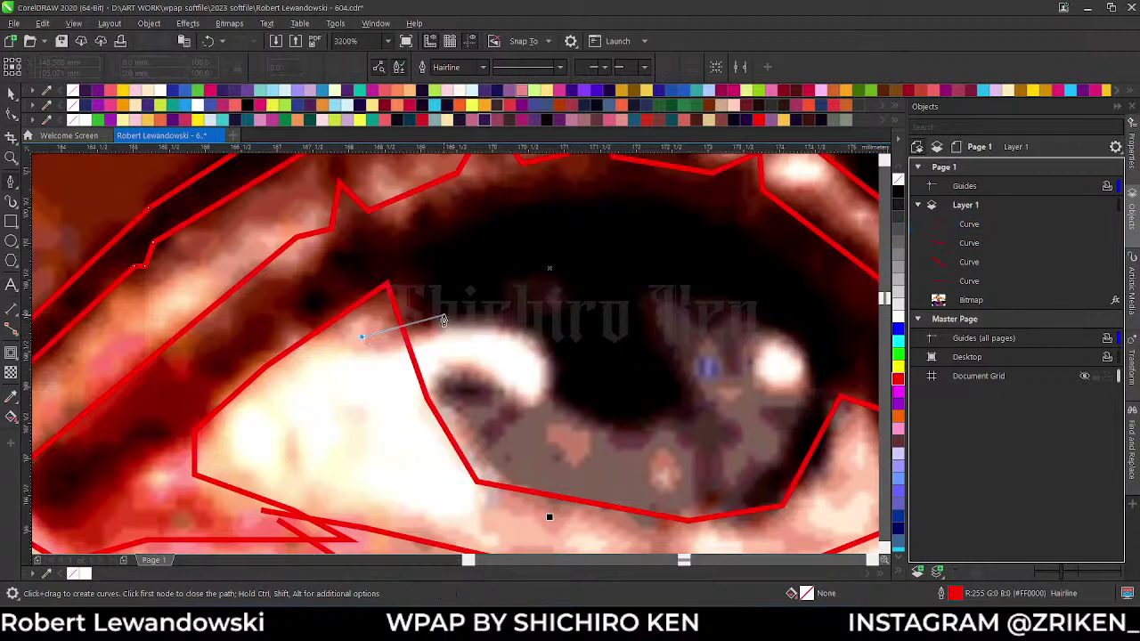
left_click_drag(540, 347, 540, 387)
left_click(539, 390)
- Continue the path under the pupil, around the second highlight and down the iris's outer edge, about 6.3 mm wide overall
left_click_drag(590, 443, 692, 446)
left_click(690, 431)
left_click_drag(674, 308, 760, 325)
left_click(764, 315)
left_click(808, 368)
left_click_drag(773, 478, 687, 541)
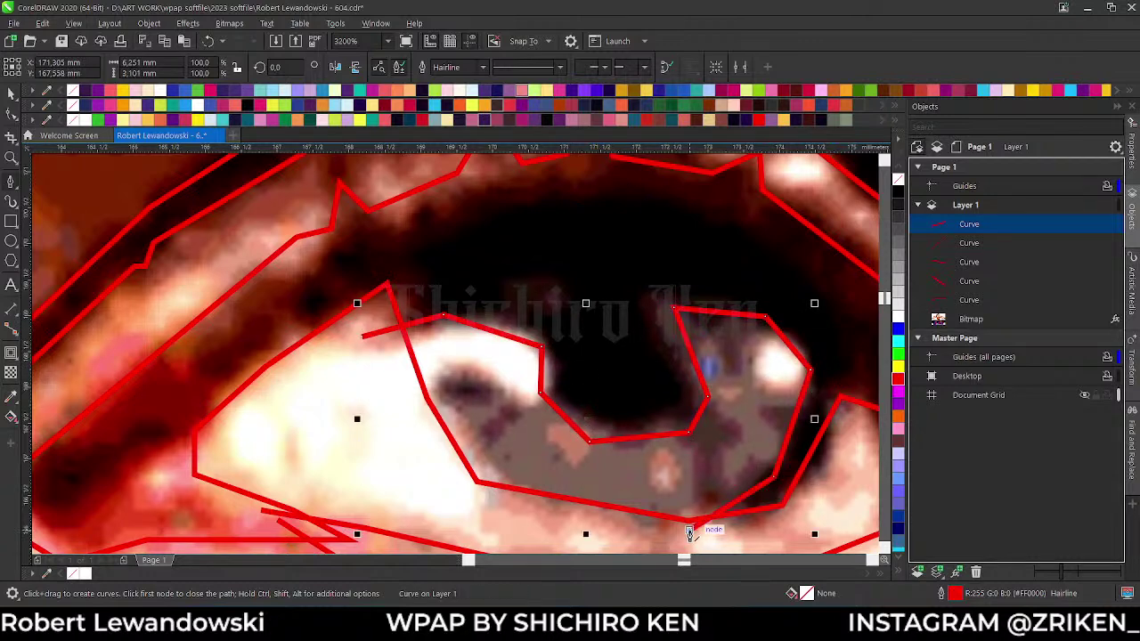
- Start the eyebrow outline at the brow's inner slope and trace it over the top edge with a small notch
scroll(362, 292, "down", 1)
scroll(362, 293, "down", 2)
scroll(412, 321, "up", 2)
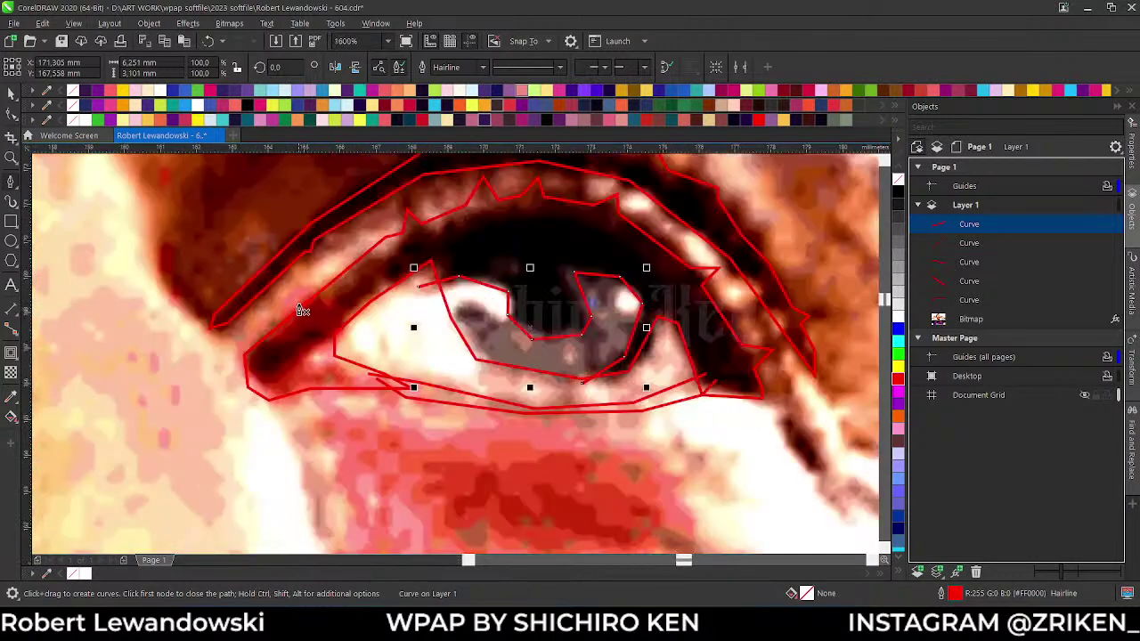
scroll(356, 294, "down", 2)
scroll(309, 268, "up", 1)
left_click(346, 279)
left_click(397, 234)
left_click(454, 237)
left_click(497, 242)
- Extend the eyebrow outline down the outer slope to the brow's tail
left_click(530, 266)
left_click(573, 309)
left_click(611, 354)
left_click(633, 404)
- Trace back along the brow's lower edge to its inner end and close the eyebrow shape, about 18.8 by 9.2 mm
left_click(546, 322)
left_click(520, 328)
left_click(427, 323)
left_click(382, 347)
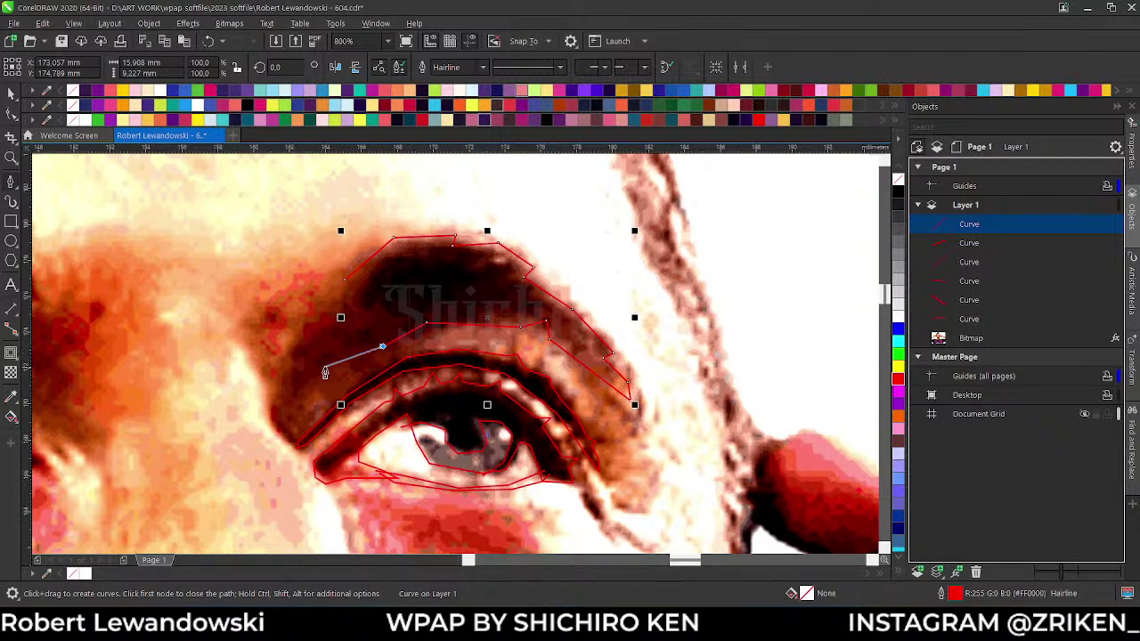
left_click(294, 349)
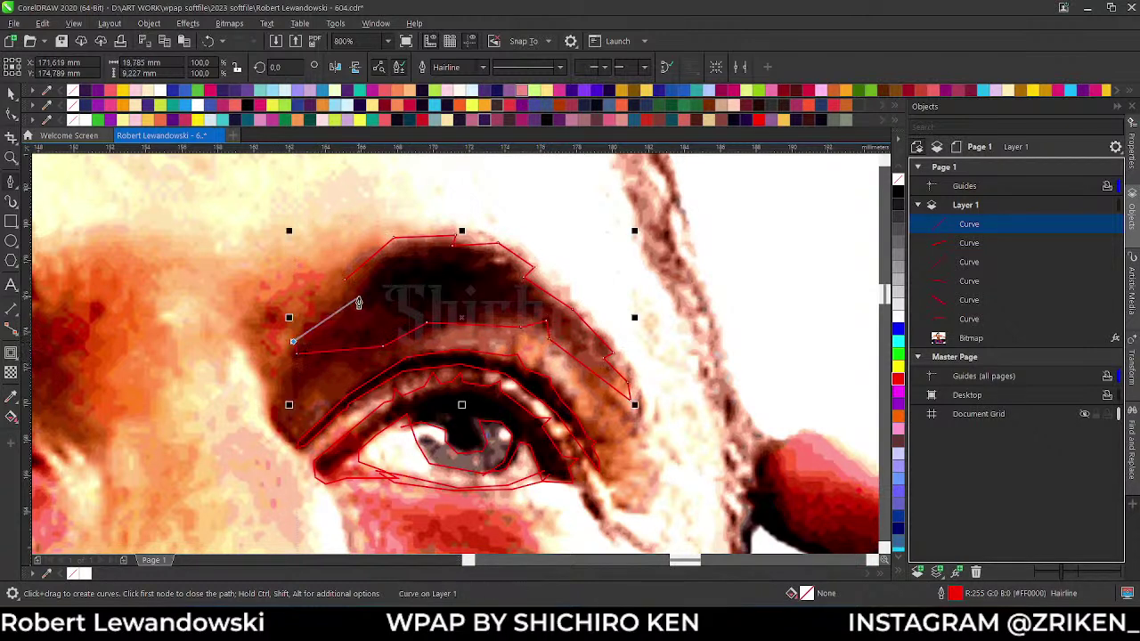
left_click(345, 281)
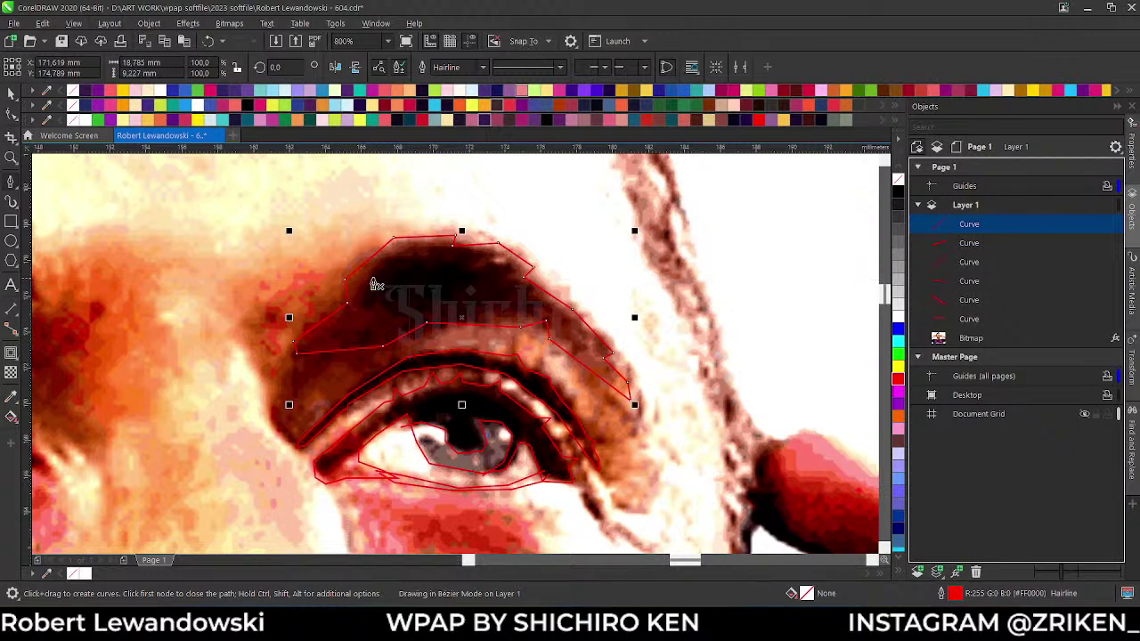
- Draw an open zigzag path about 15.9 mm wide across the eyebrow, from outside its inner end to beyond the outer edge
scroll(374, 271, "down", 3)
scroll(416, 260, "up", 3)
left_click(325, 276)
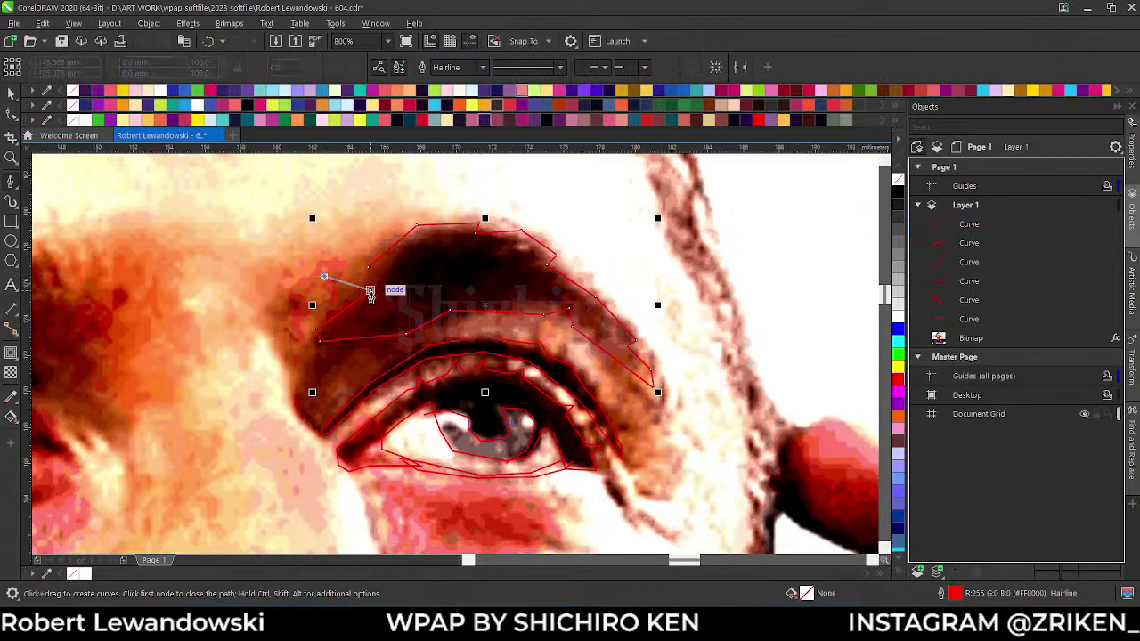
left_click_drag(370, 293, 522, 308)
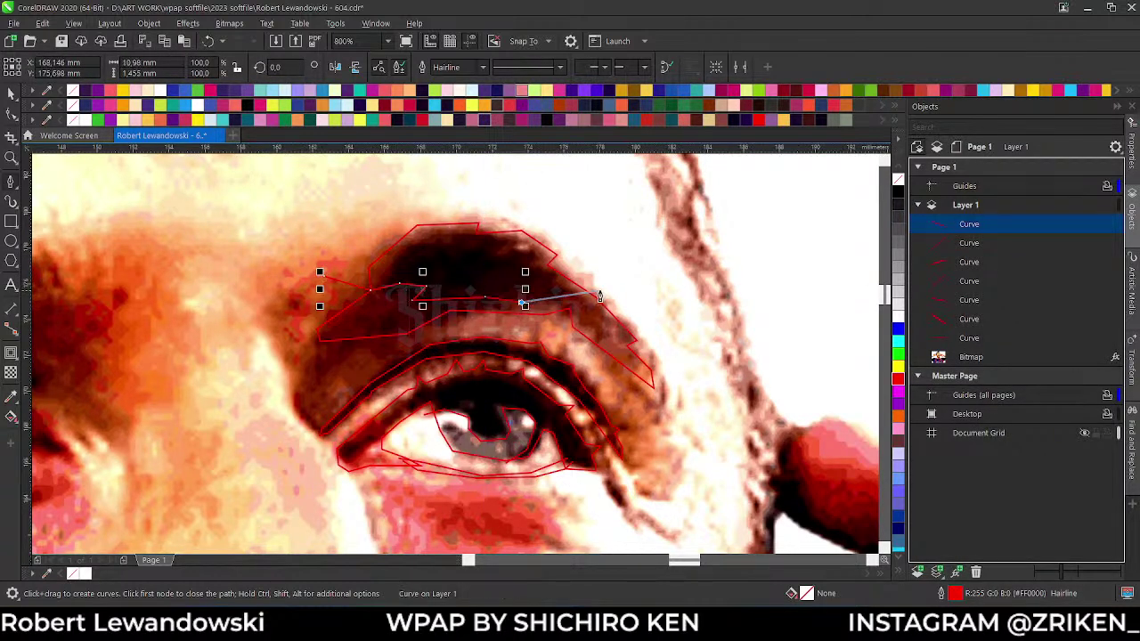
left_click(611, 297)
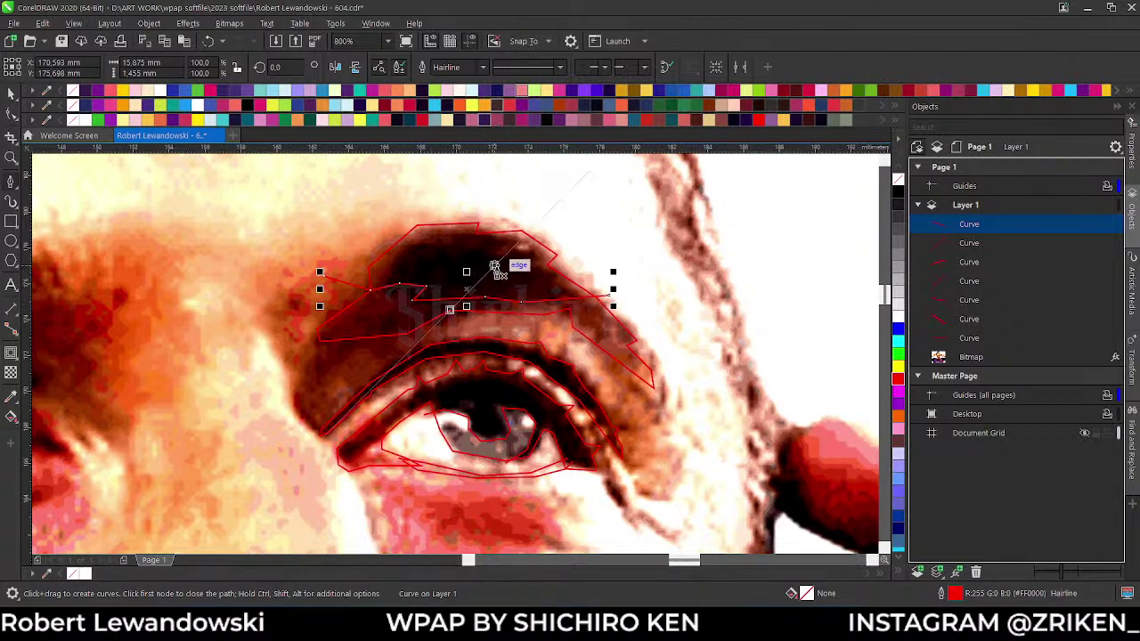
- Draw a near-vertical dividing line about 4.3 mm tall from below the brow's zigzag path down into the upper lash shape
scroll(485, 272, "down", 2)
scroll(484, 277, "up", 2)
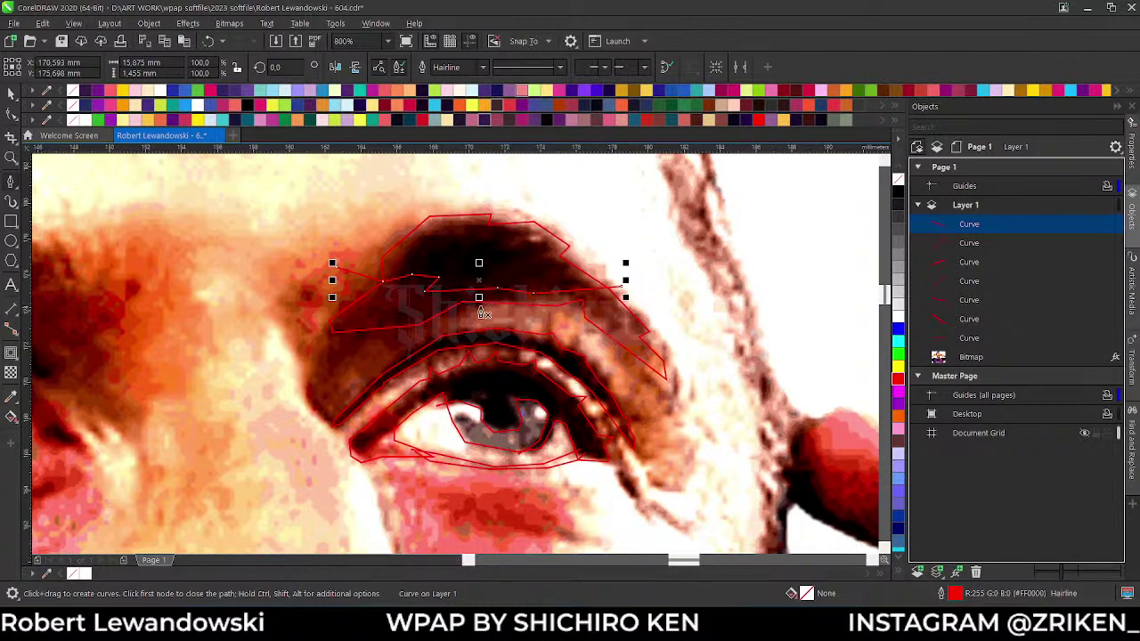
scroll(459, 301, "up", 1)
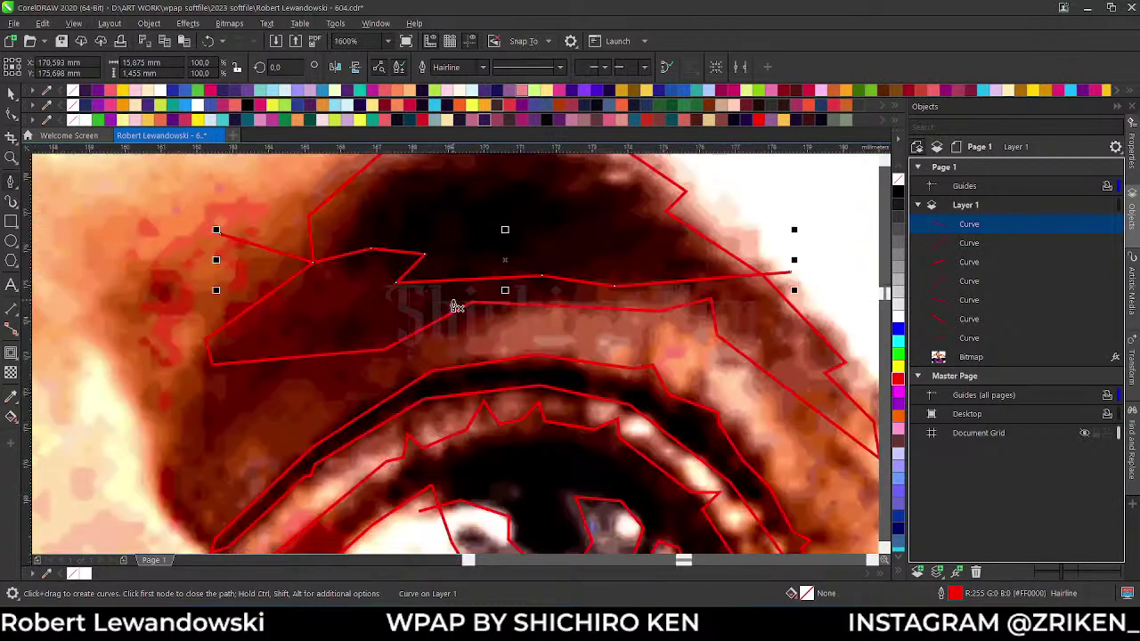
left_click(458, 287)
left_click_drag(460, 447, 460, 448)
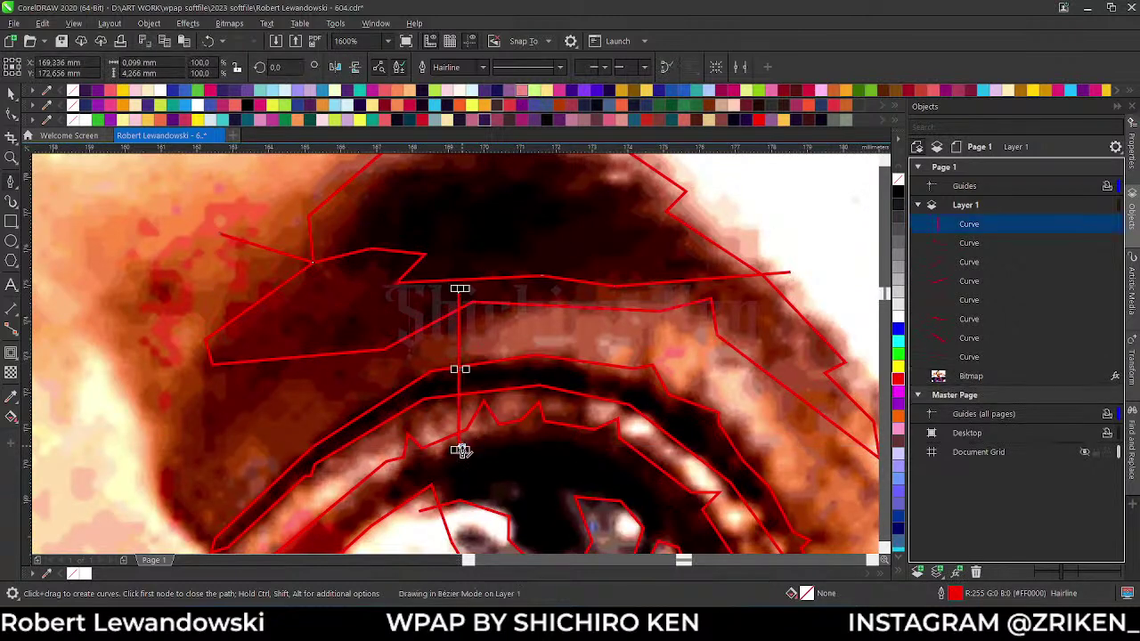
- Draw an open path about 4 mm wide from the dark outer eye corner across the eyelid and up into the brow's tail
scroll(579, 374, "down", 1)
scroll(571, 407, "up", 1)
left_click_drag(588, 402, 637, 383)
left_click(711, 349)
left_click(710, 264)
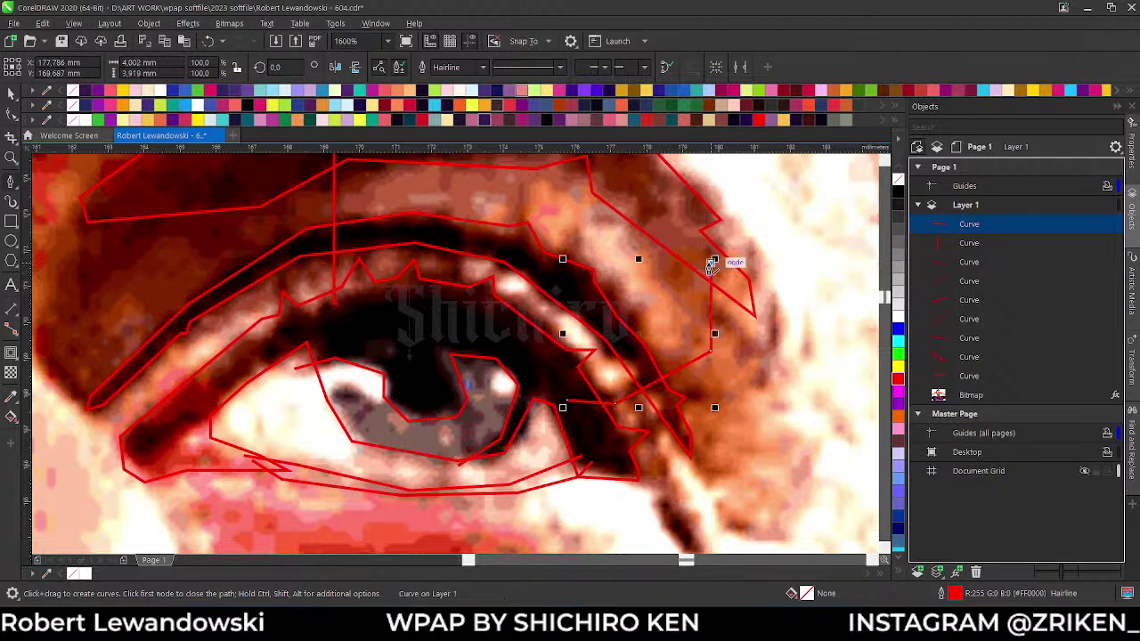
- Trace a new path from the brow's inner end around the eye socket and down beside the nose to below the eye
scroll(382, 267, "down", 2)
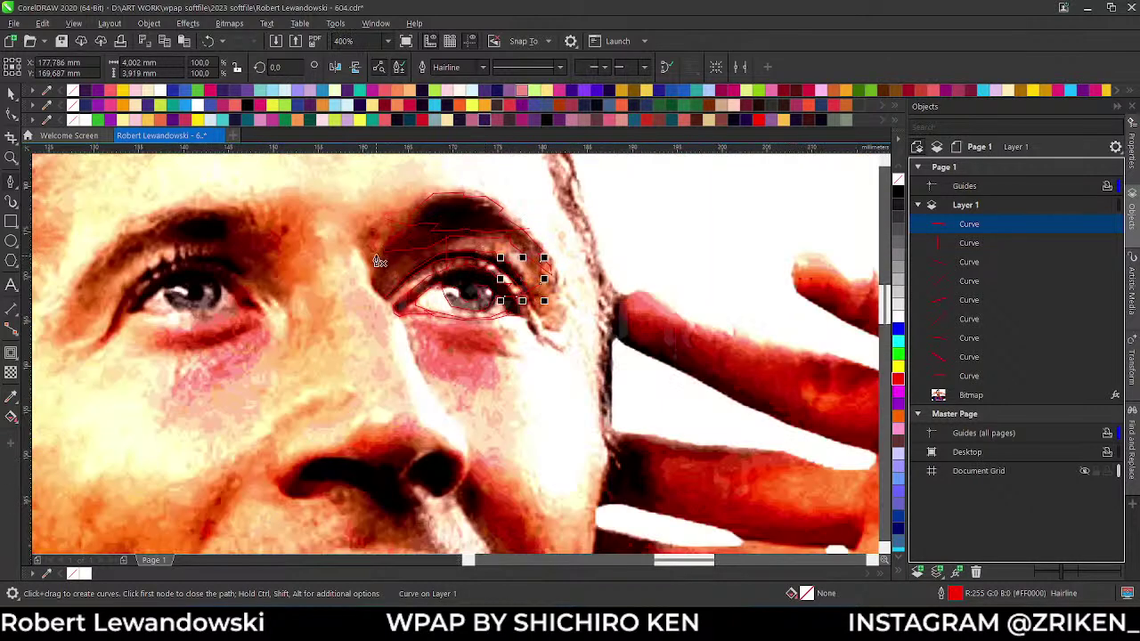
scroll(437, 245, "up", 1)
mouse_move(418, 239)
left_mouse_down()
mouse_move(395, 259)
mouse_move(389, 250)
left_mouse_up()
left_click(363, 306)
left_click(397, 341)
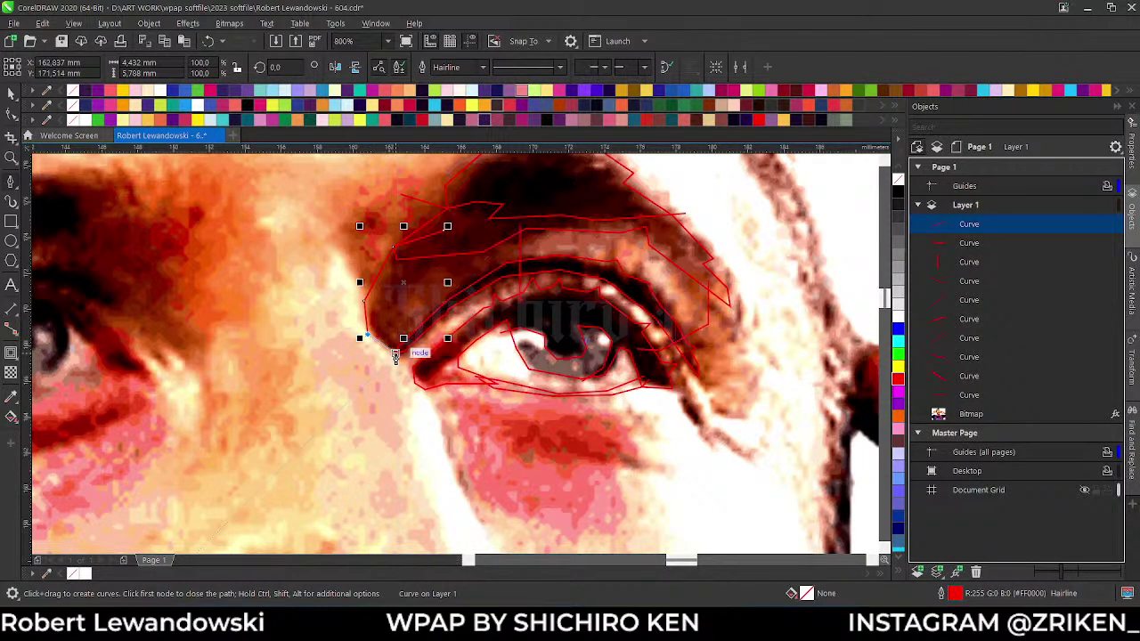
left_click(396, 354)
left_click_drag(420, 406, 485, 492)
left_click(483, 490)
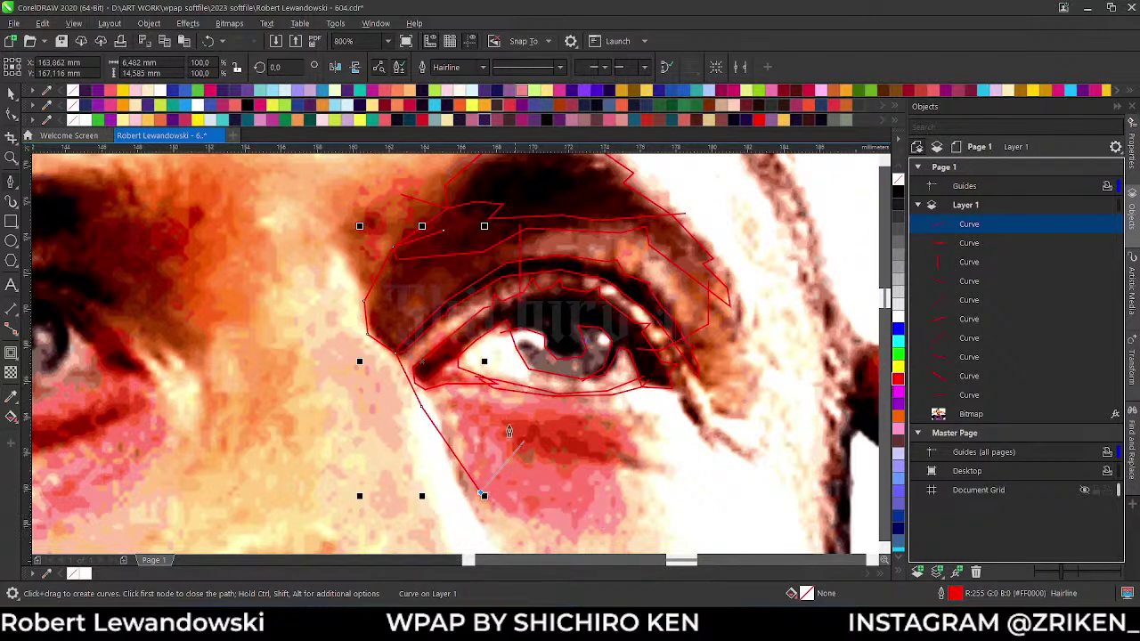
- Continue the path along the lower edge of the under-eye shadow to its outer tip
scroll(451, 386, "down", 2)
scroll(454, 392, "up", 2)
left_click(472, 445)
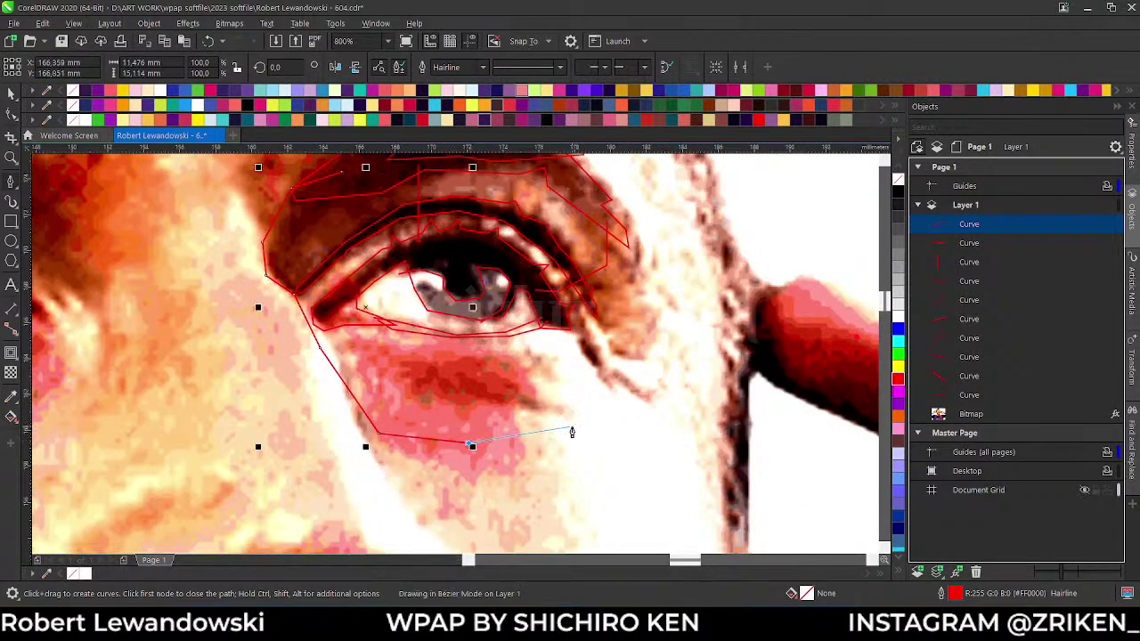
left_click(567, 420)
left_click(521, 399)
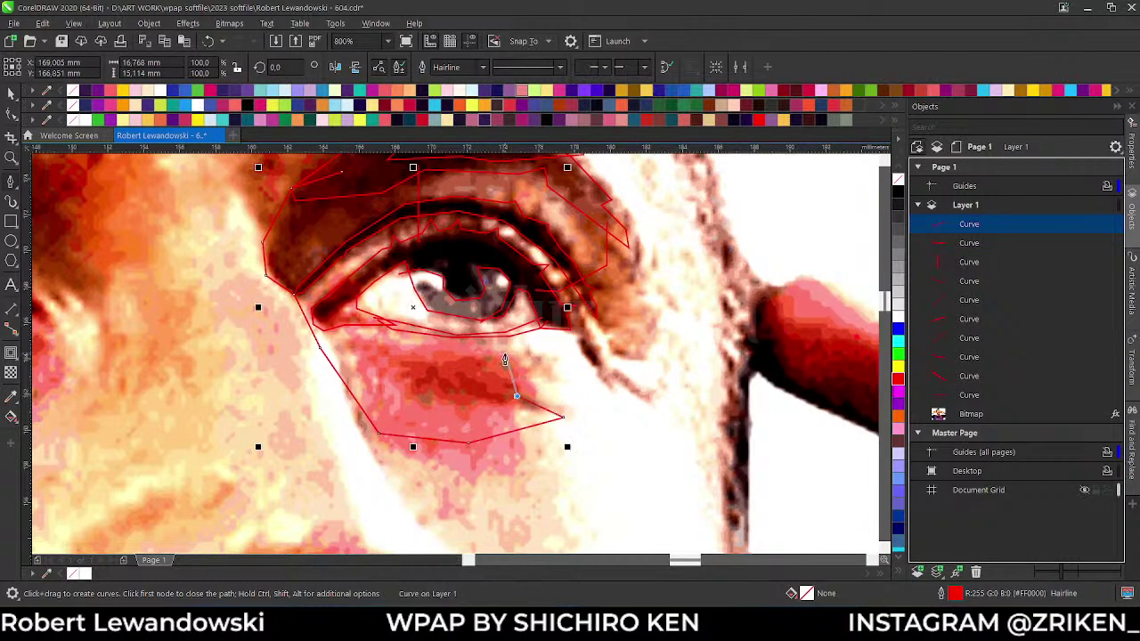
left_click(508, 356)
scroll(577, 349, "up", 2)
scroll(576, 350, "up", 1)
scroll(570, 343, "down", 3)
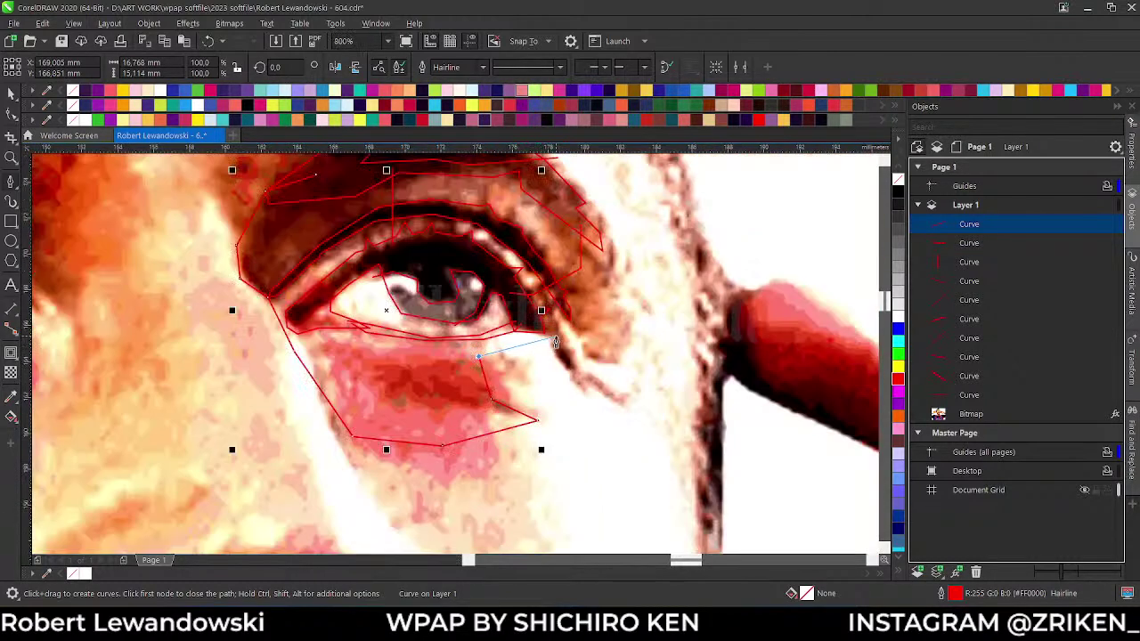
scroll(535, 341, "up", 2)
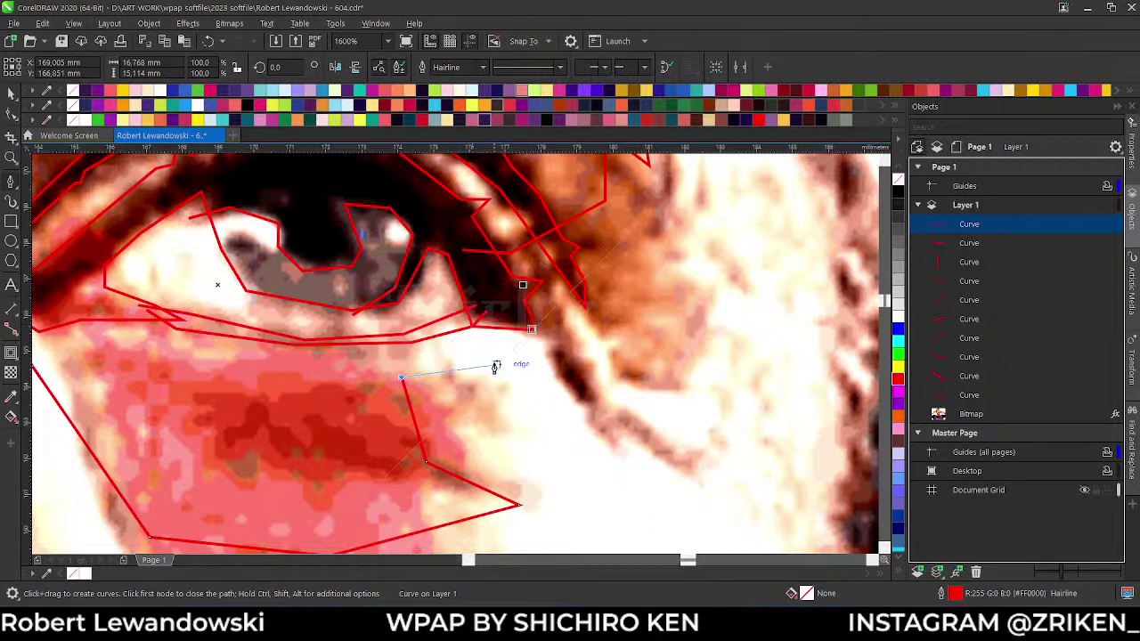
key("ctrl+z")
key("ctrl+z")
- Trace the outer edge of the under-eye area up to the lower eyelid, ending the path at about 16.8 by 15.1 mm
scroll(469, 368, "down", 2)
scroll(489, 397, "up", 2)
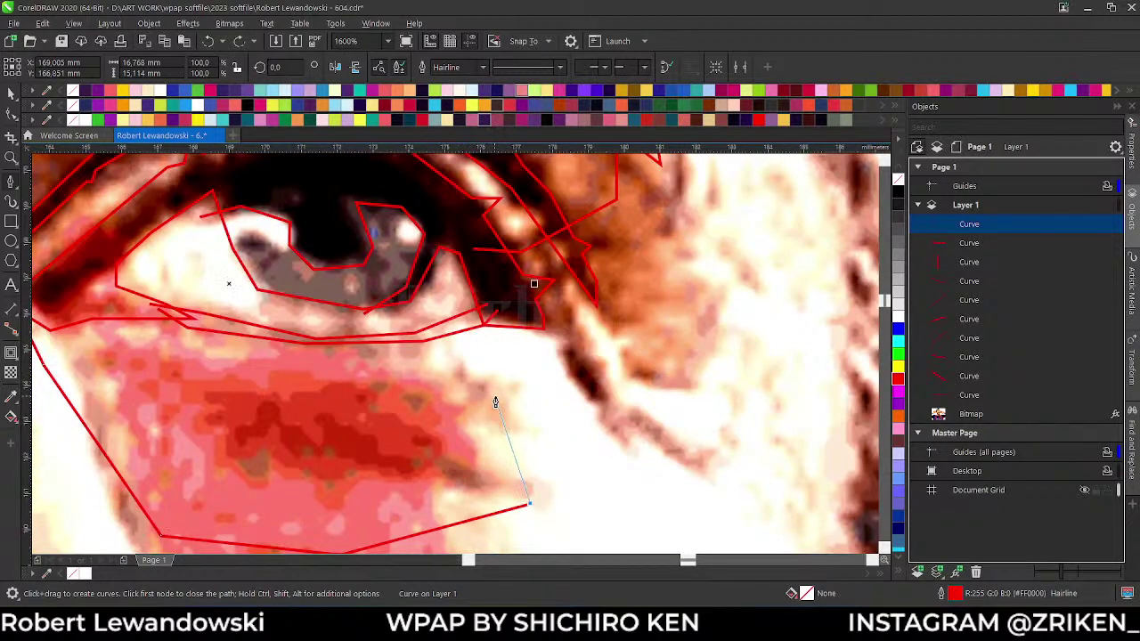
left_click(499, 392)
left_click(430, 381)
left_click(416, 344)
scroll(416, 343, "down", 1)
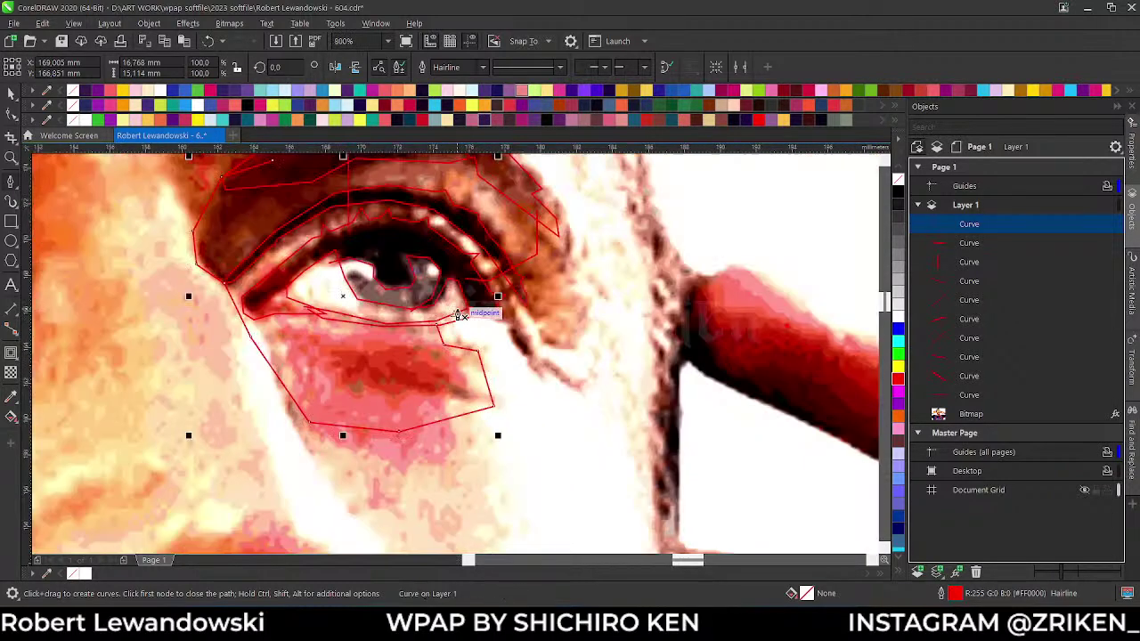
- Save the document and clear the selection on the finished path
scroll(452, 326, "down", 1)
scroll(445, 259, "up", 1)
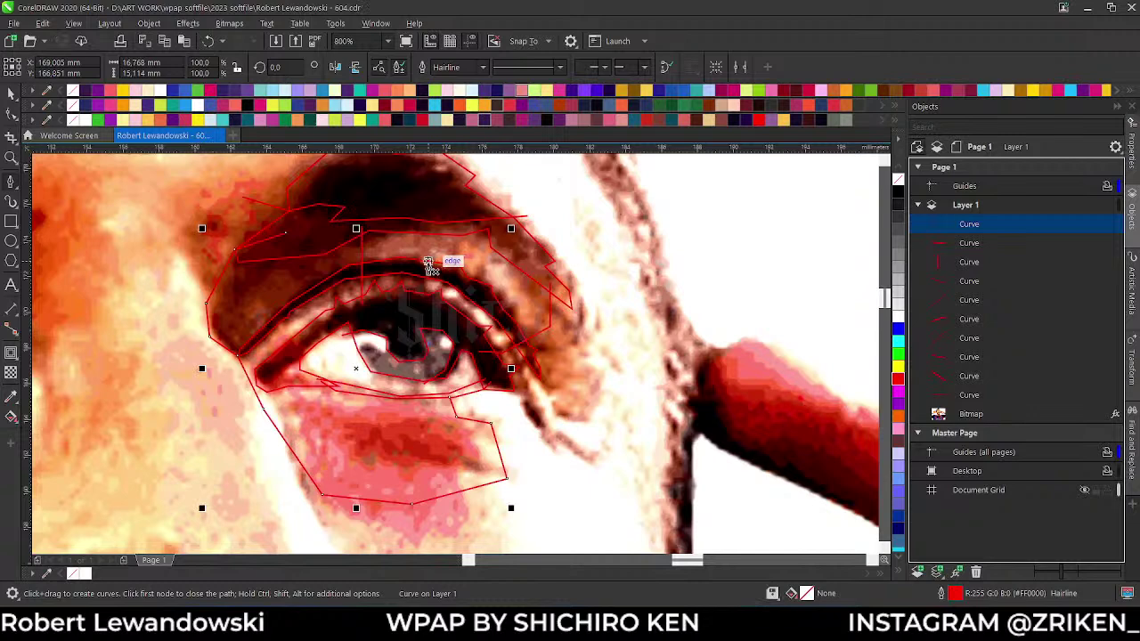
key("space")
scroll(487, 336, "down", 1)
scroll(487, 336, "down", 1)
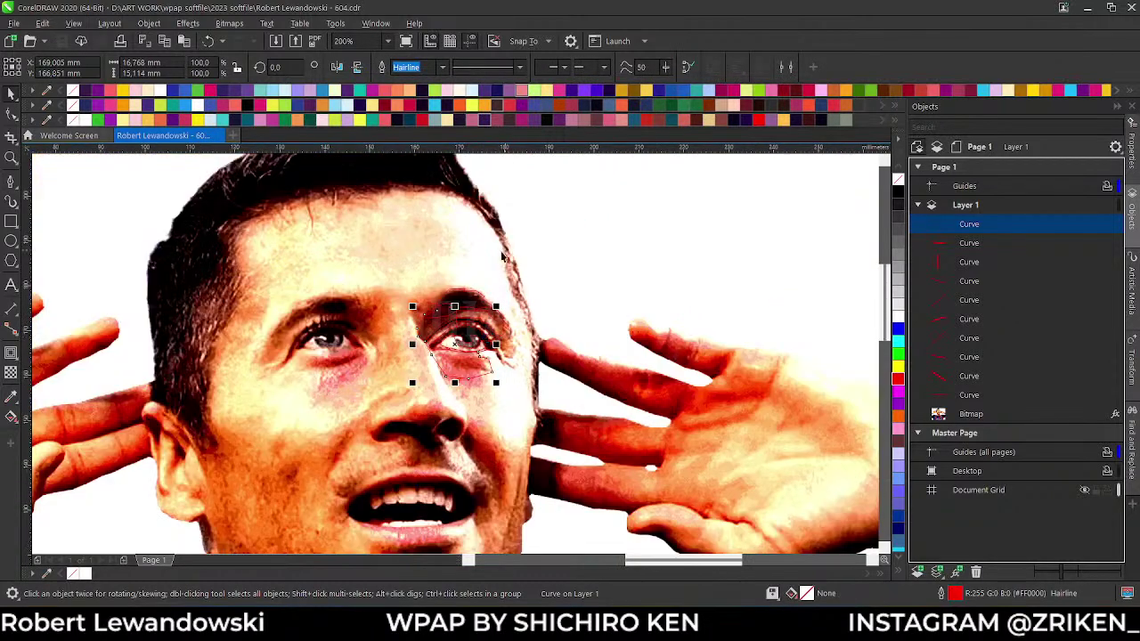
scroll(485, 334, "down", 1)
scroll(482, 329, "up", 1)
key("Escape")
scroll(483, 330, "up", 1)
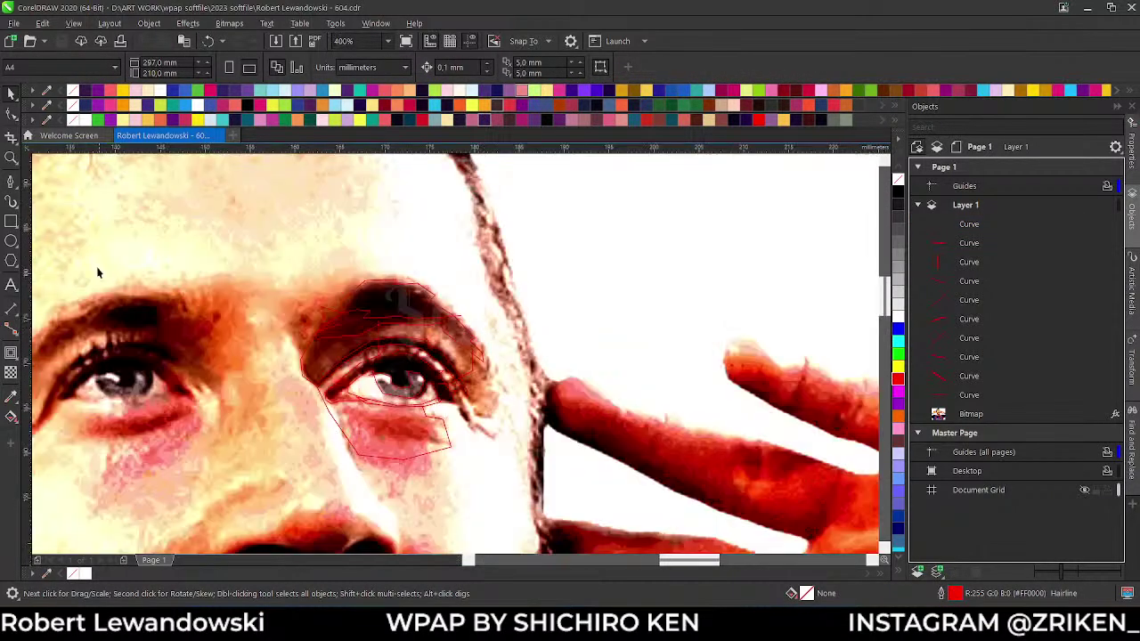
- Add the artistic text "break 10 menit" above the right-hand eyebrow
left_click(11, 285)
left_click(368, 242)
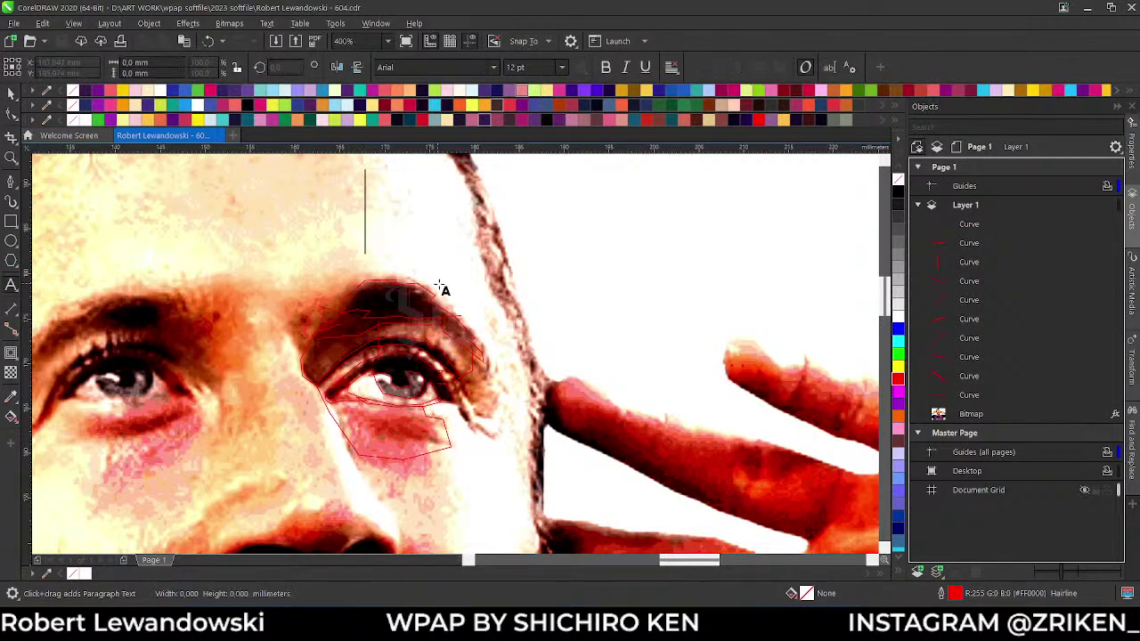
type("brea")
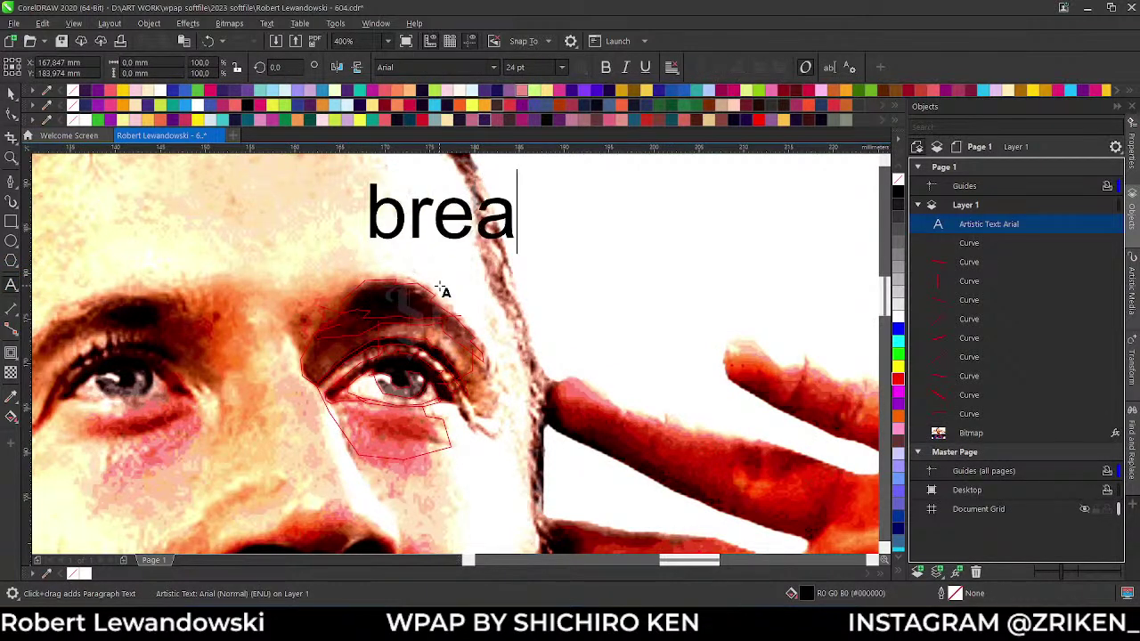
type("k 10 menit")
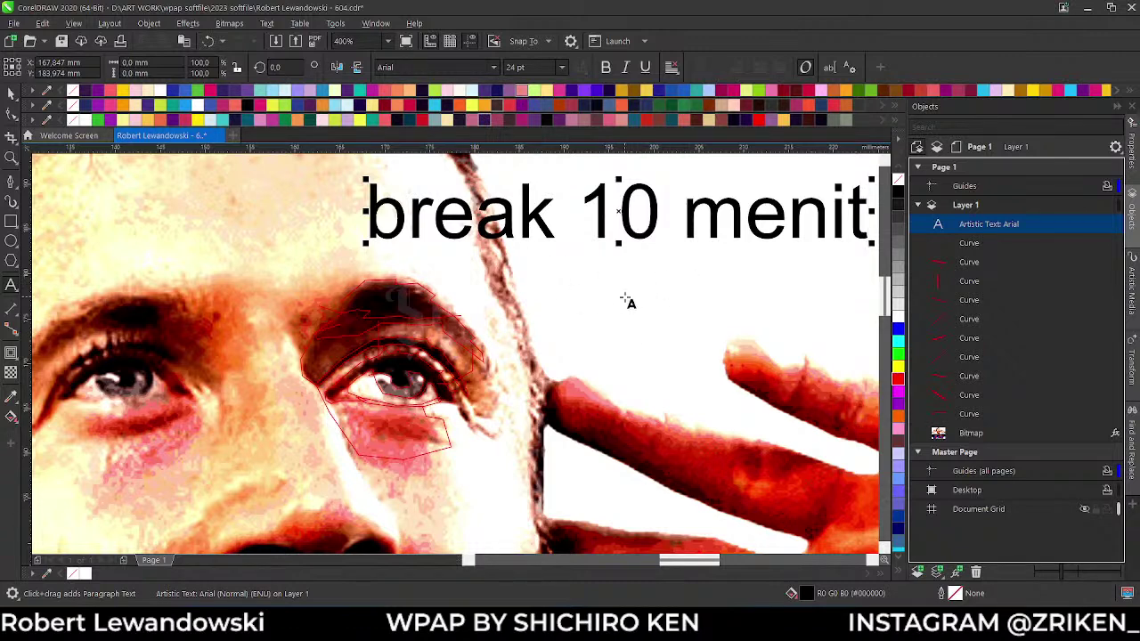
- Change the break notice to read "break 15 menit"
scroll(626, 285, "down", 1)
scroll(701, 253, "up", 1)
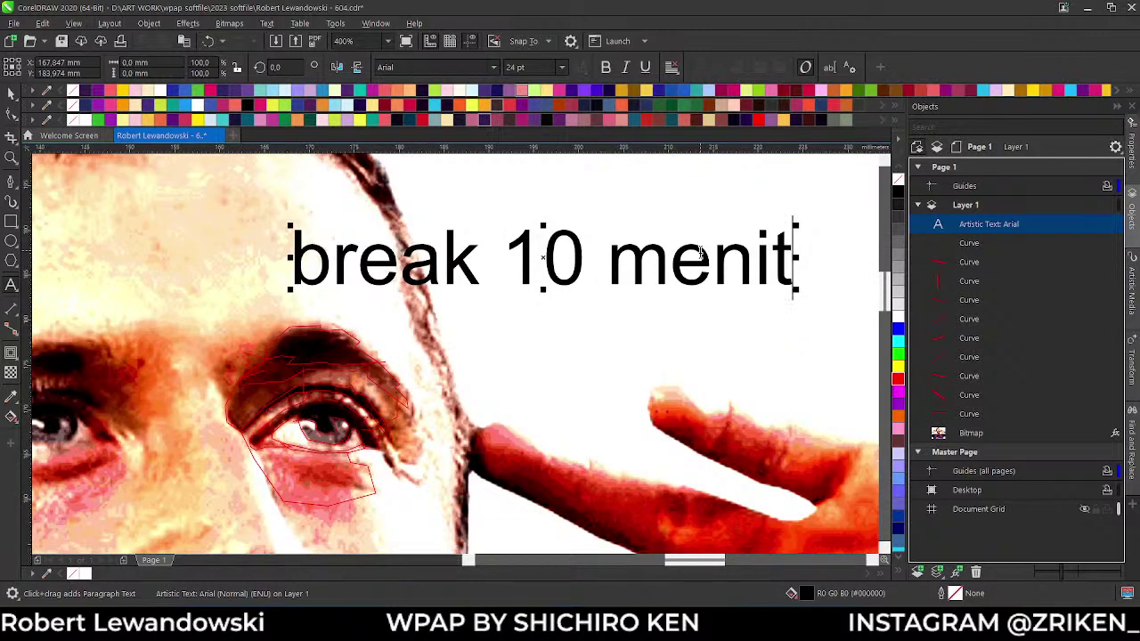
key("BackSpace")
key("BackSpace")
key("BackSpace")
key("BackSpace")
key("BackSpace")
key("BackSpace")
key("BackSpace")
key("BackSpace")
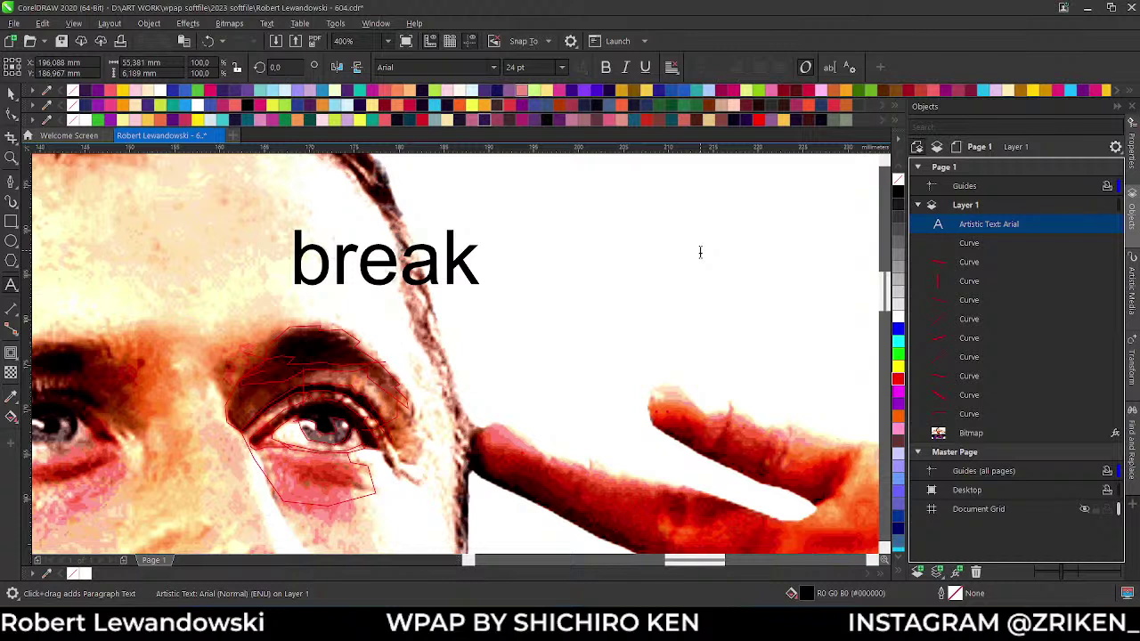
type("15 menit")
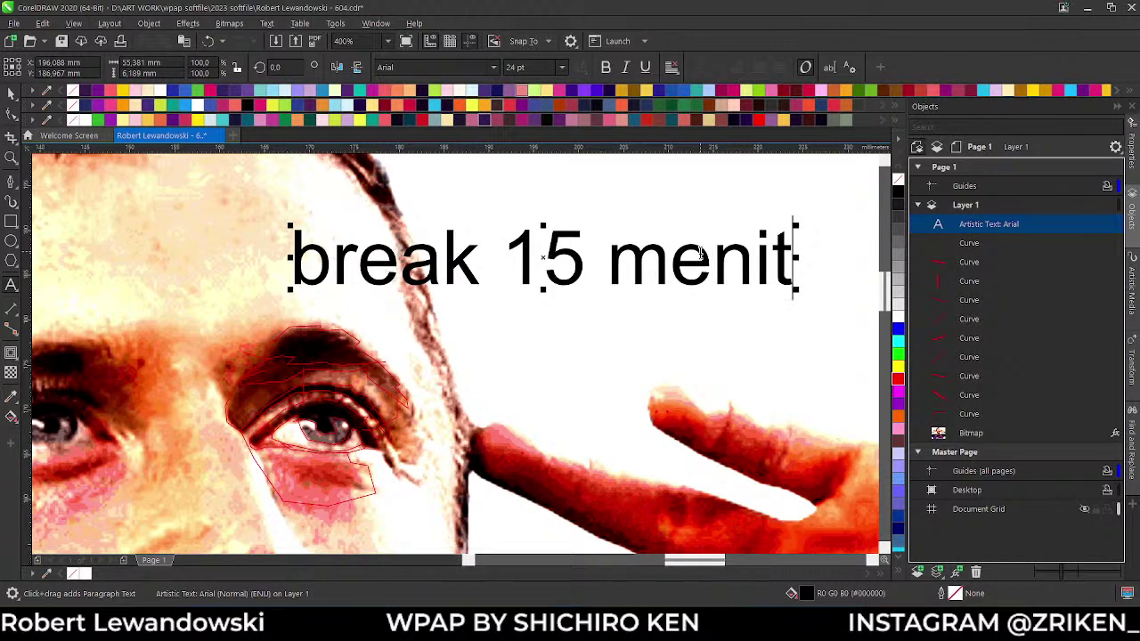
key("alt+Tab")
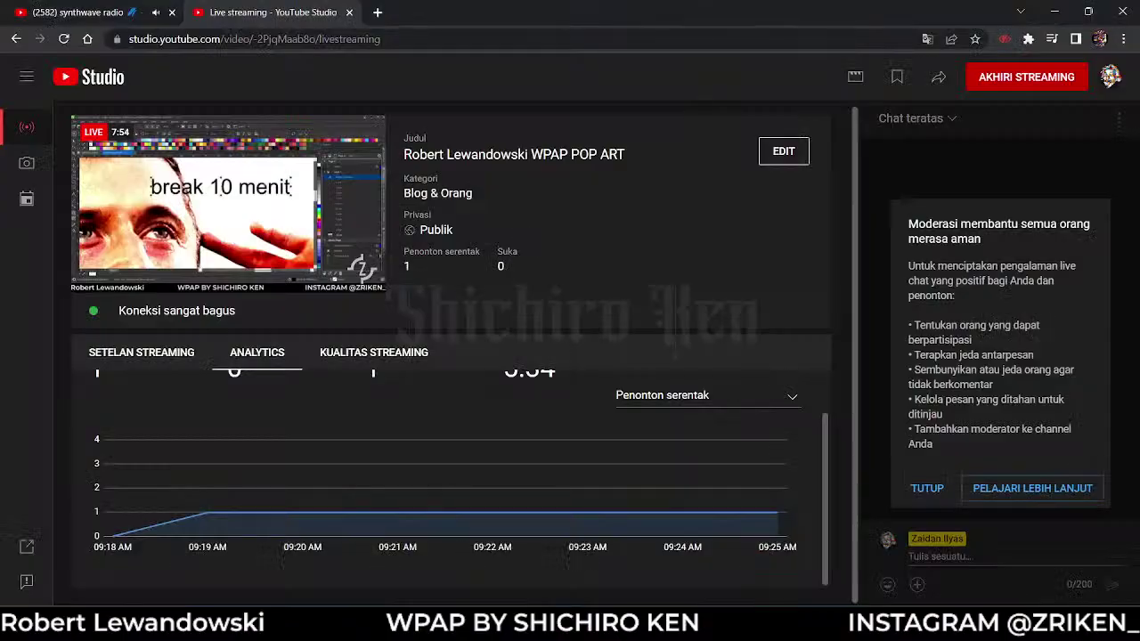
key("alt+Tab")
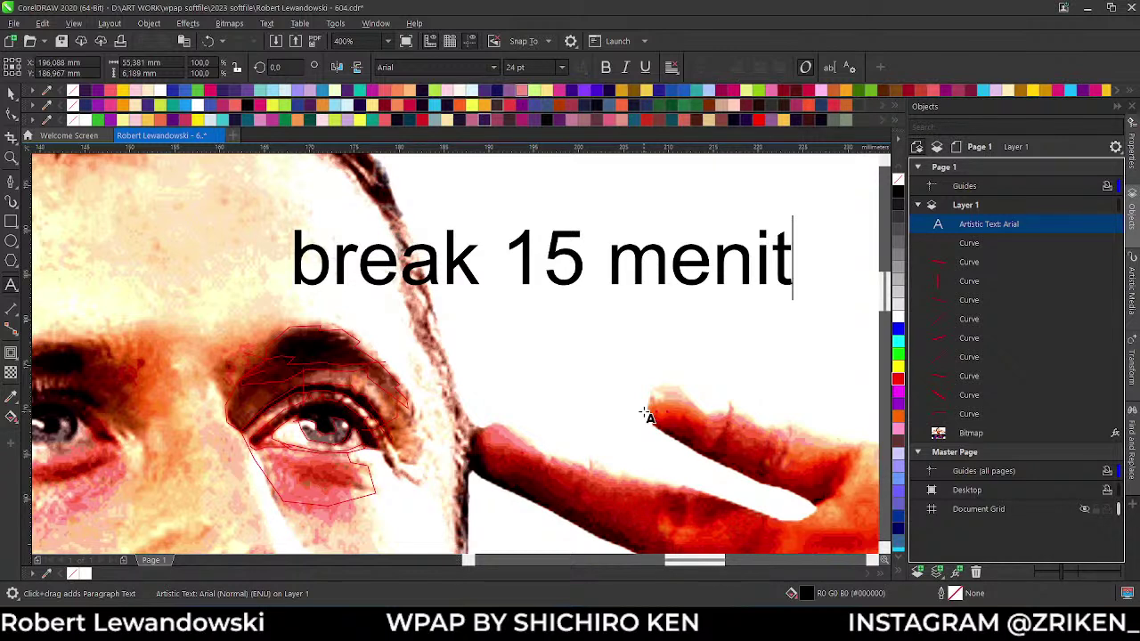
- Erase the whole break notice and leave text editing
key("BackSpace")
key("BackSpace")
key("BackSpace")
key("BackSpace")
key("BackSpace")
key("BackSpace")
key("BackSpace")
key("BackSpace")
key("BackSpace")
key("BackSpace")
key("BackSpace")
key("BackSpace")
key("BackSpace")
key("BackSpace")
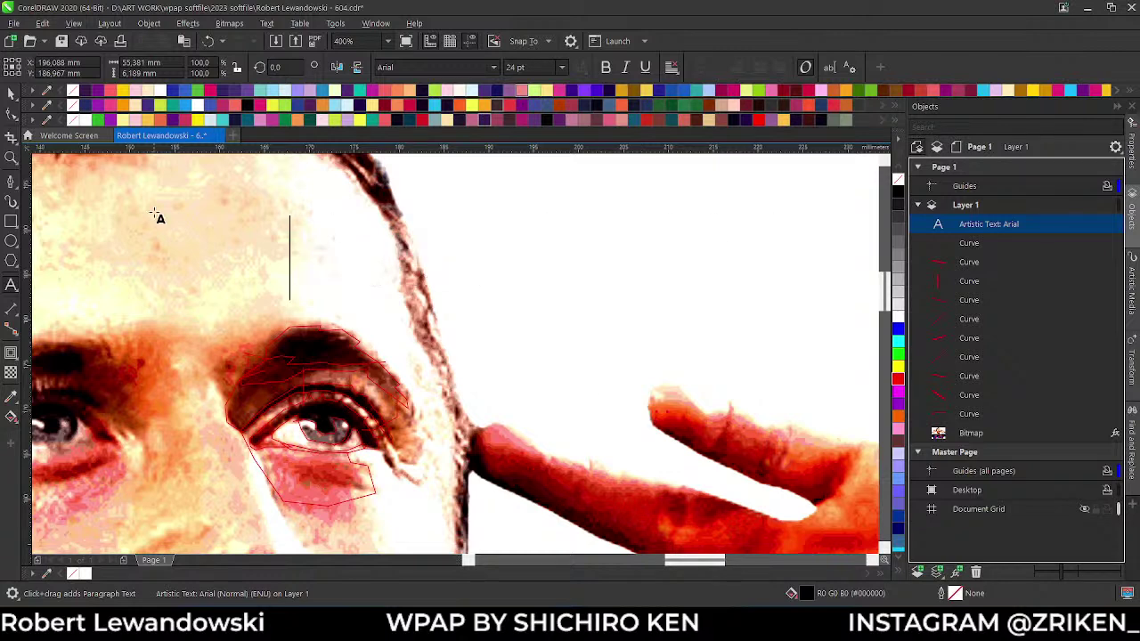
left_click(12, 92)
- Look over the whole portrait, then switch to YouTube Studio and check the live stream's preview and viewer analytics
scroll(439, 354, "down", 4)
scroll(439, 354, "down", 2)
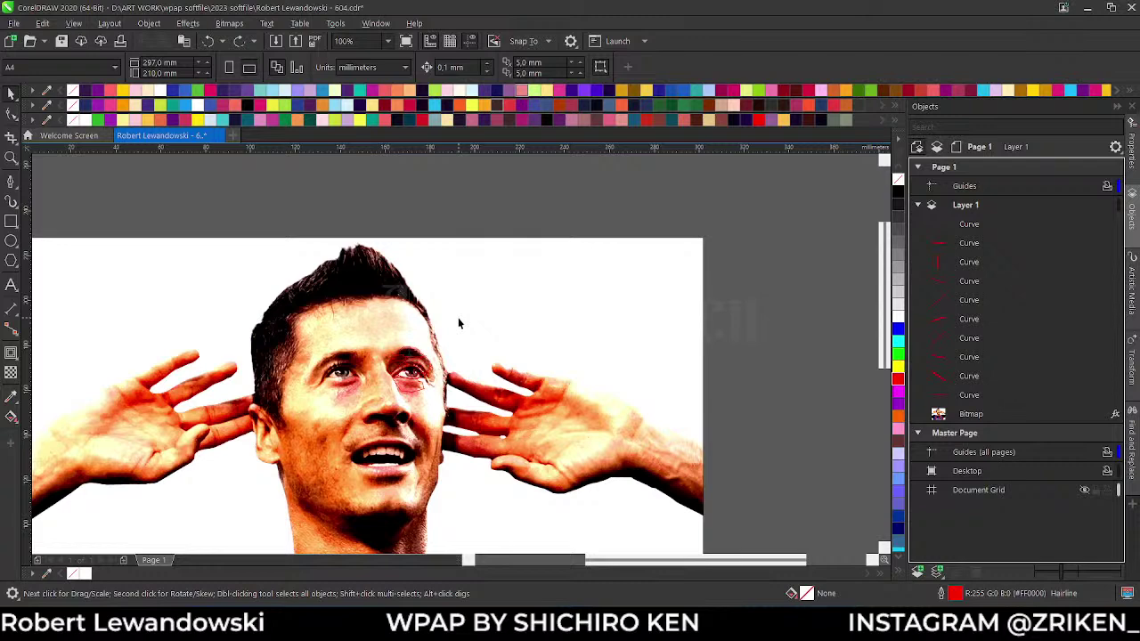
scroll(463, 357, "up", 3)
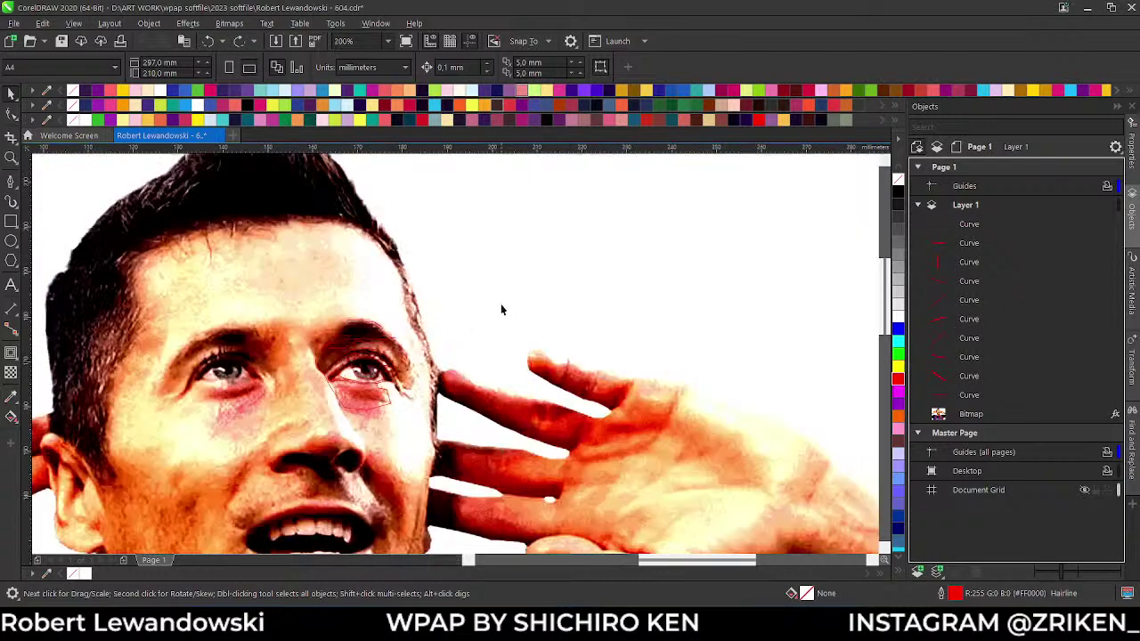
scroll(502, 299, "down", 3)
scroll(331, 309, "up", 3)
scroll(463, 356, "down", 2)
key("alt+Tab")
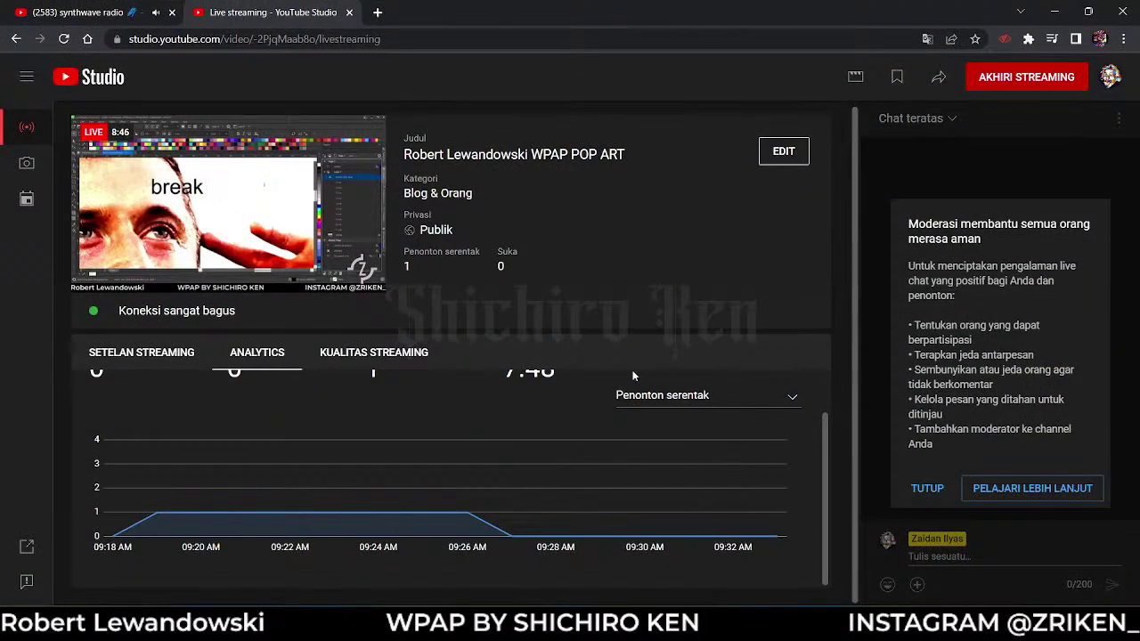
scroll(463, 453, "up", 1)
scroll(499, 481, "down", 1)
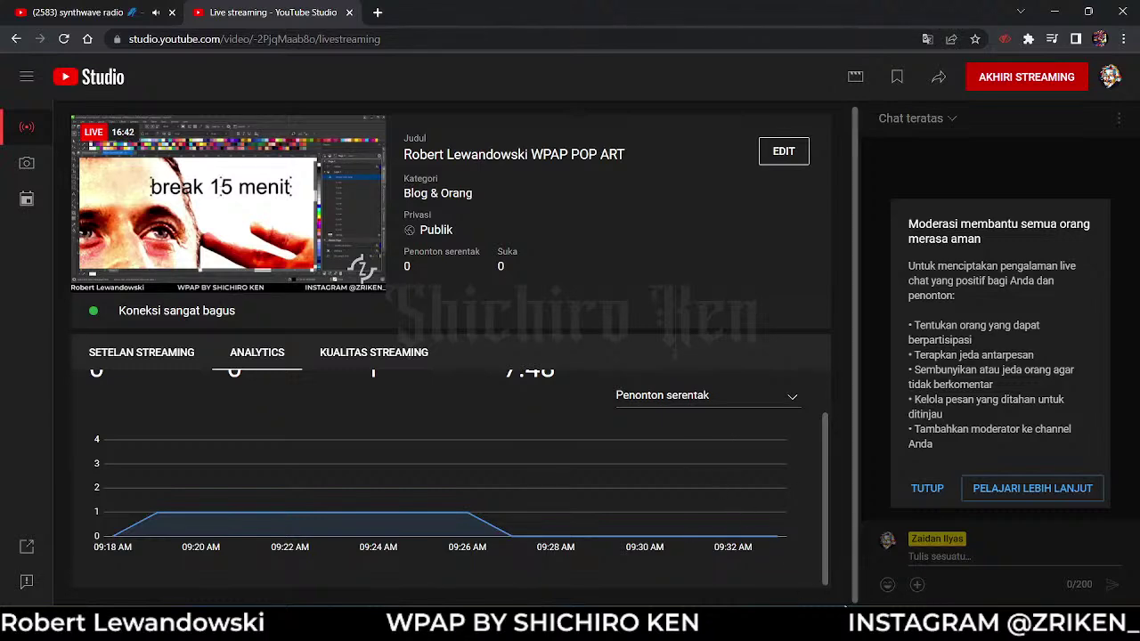
mouse_move(851, 627)
mouse_move(815, 628)
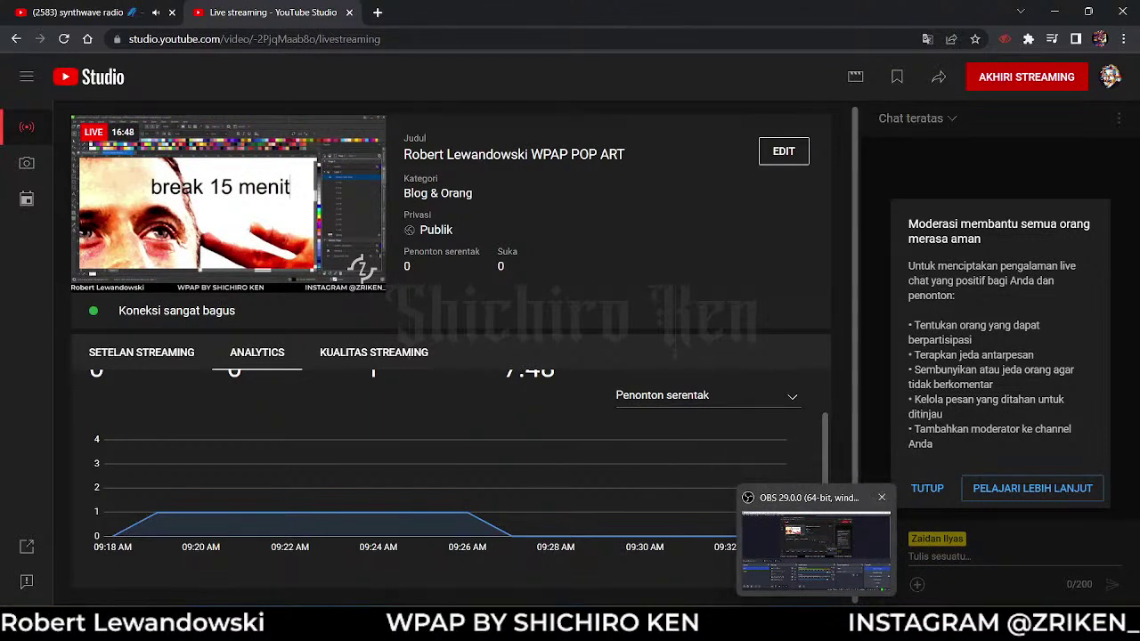
left_click(850, 628)
mouse_move(816, 628)
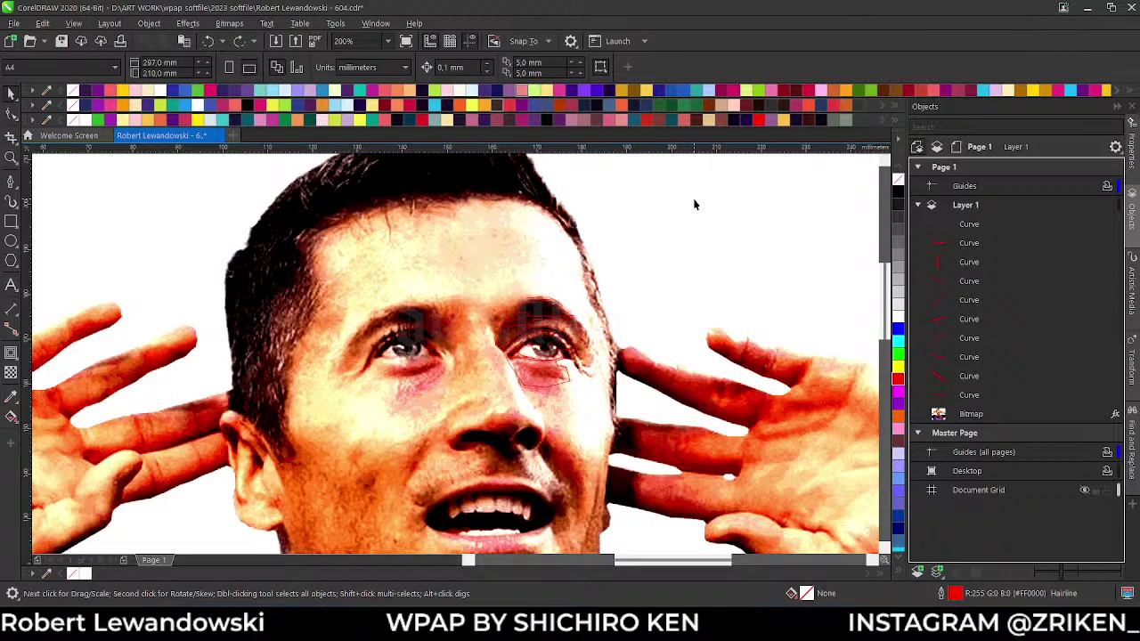
- Start a new path below the eye's inner corner and run it diagonally to the under-eye shadow's lower inner edge, about 3.5 by 3.7 mm
scroll(643, 330, "up", 3)
key("F5")
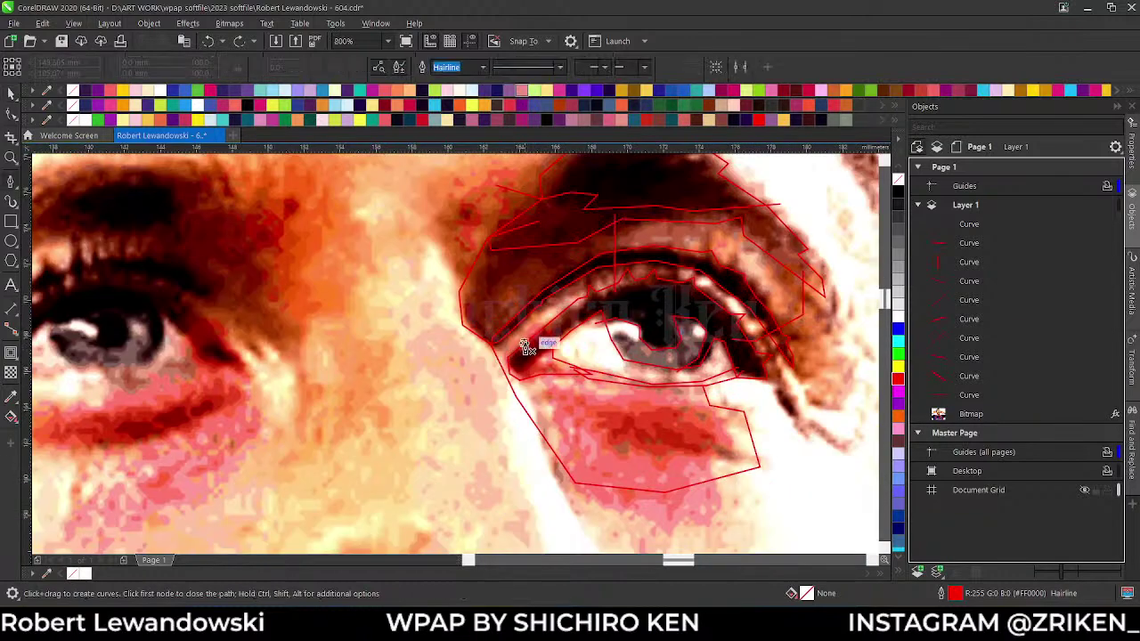
scroll(529, 343, "up", 2)
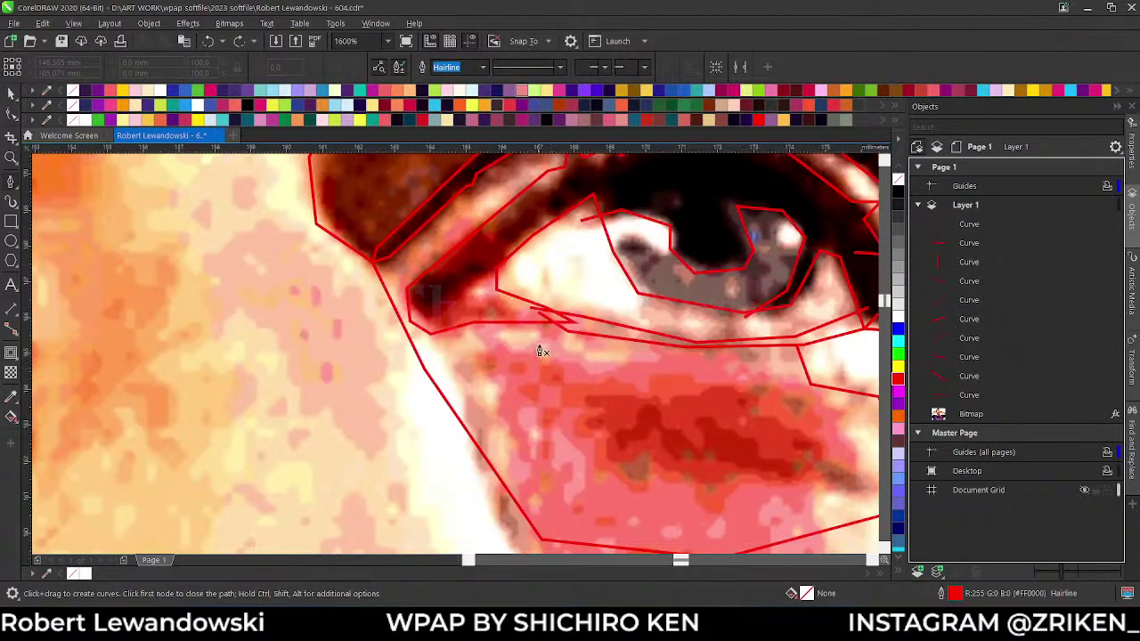
left_click(484, 318)
scroll(391, 294, "down", 2)
scroll(391, 293, "up", 2)
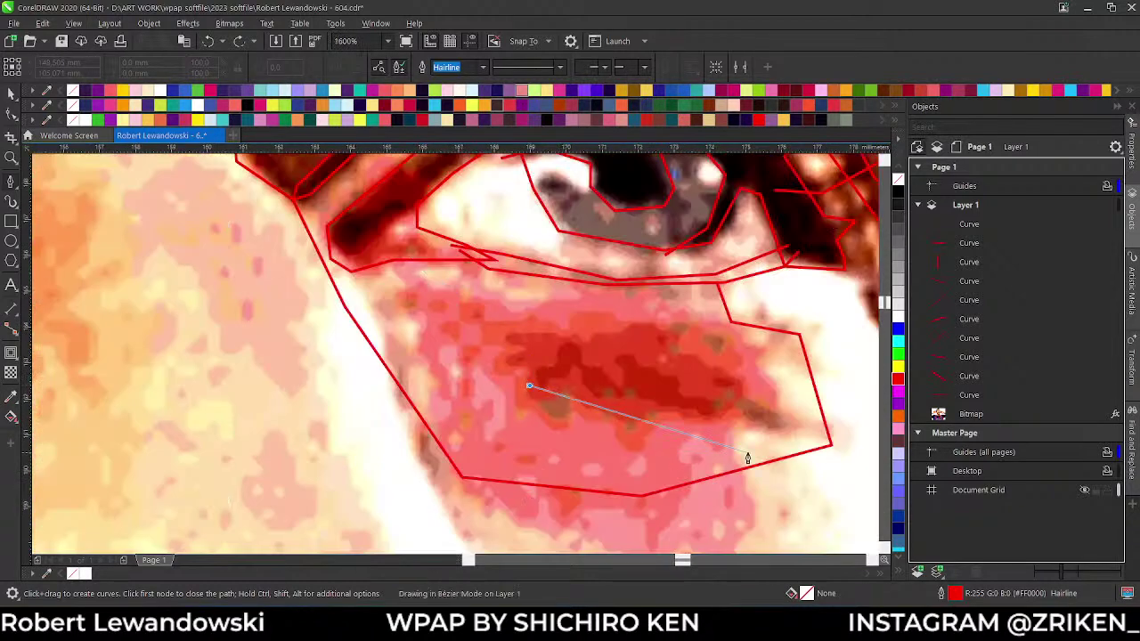
left_click(532, 388)
left_click(702, 420)
scroll(702, 420, "down", 2)
scroll(776, 400, "up", 2)
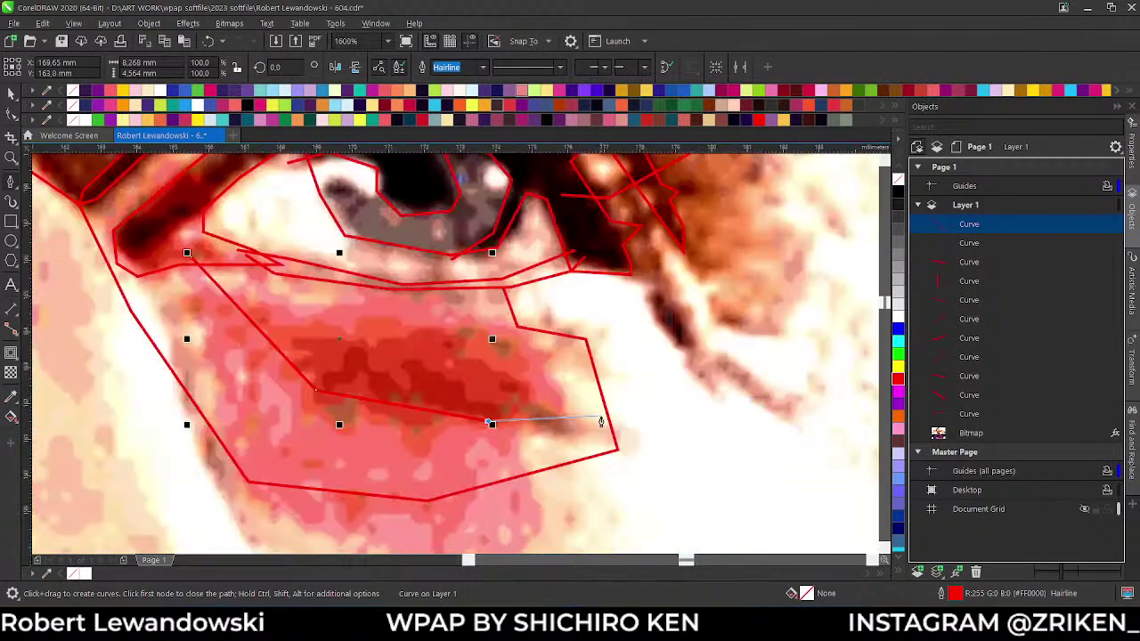
left_click(637, 420)
key("ctrl+z")
key("ctrl+z")
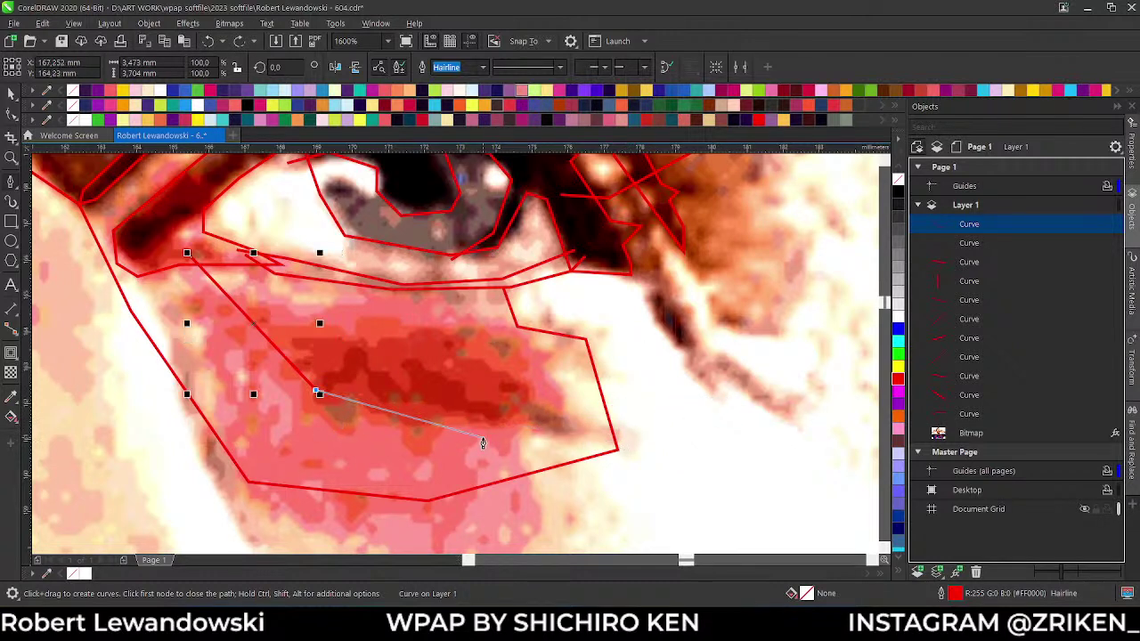
- Continue the path below the under-eye shadow and outward to the tip of the crease beyond the eye, about 17.2 mm wide overall
left_click(553, 450)
left_click(666, 450)
left_click(718, 408)
left_click(782, 419)
left_click(807, 419)
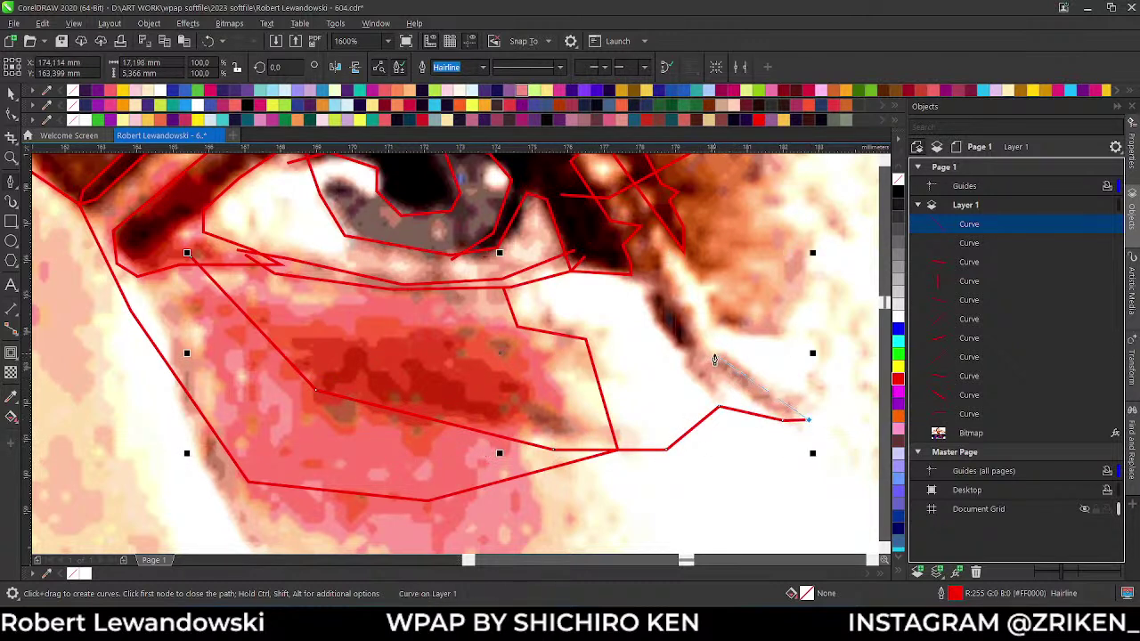
- Trace the crease's upper edge back to the eye's outer corner and turn the path toward the outer socket shadow
left_click(688, 329)
left_click(666, 270)
left_click(695, 270)
scroll(721, 324, "down", 4)
scroll(721, 374, "up", 3)
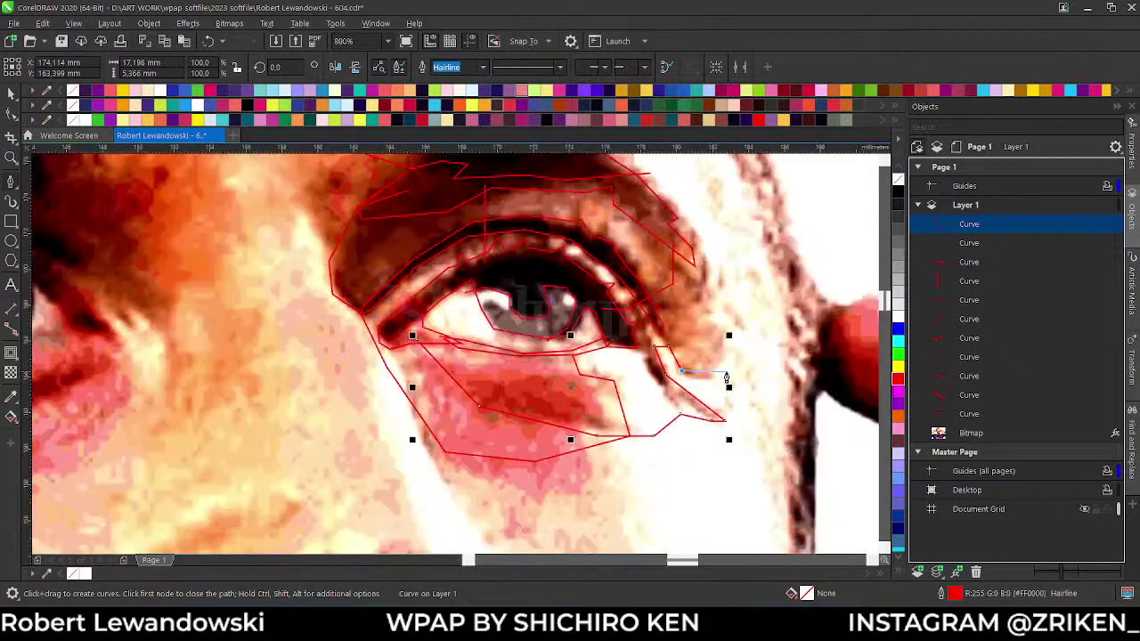
- Trace around the outer socket shadow up to the brow's outer end, finishing the path at about 17.2 by 9.5 mm
left_click(721, 371)
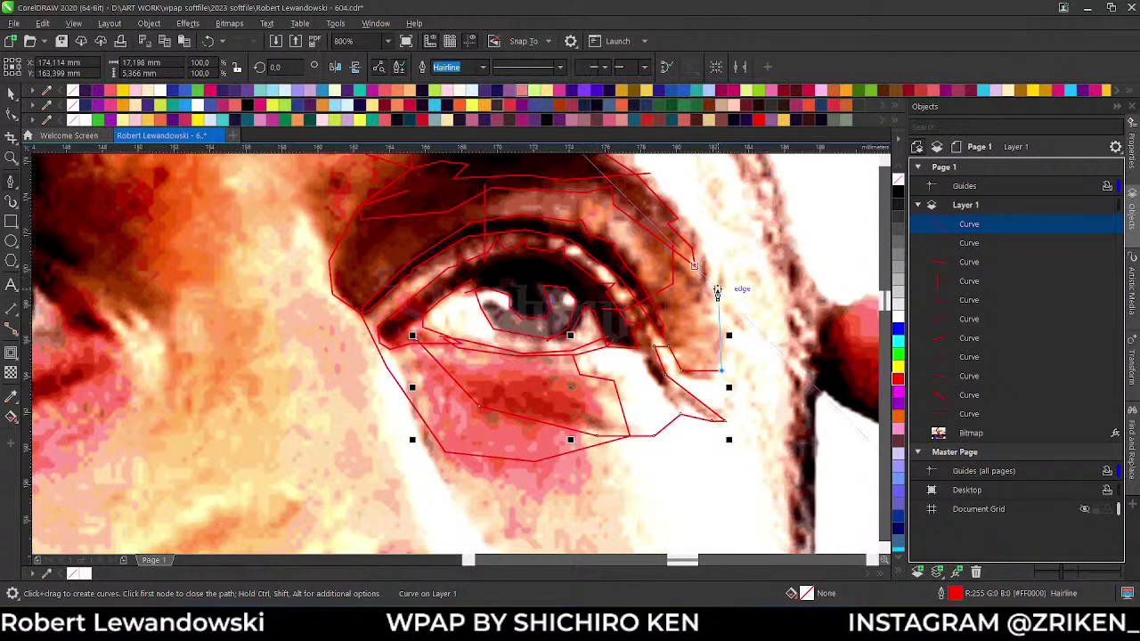
left_click(722, 289)
left_click(696, 267)
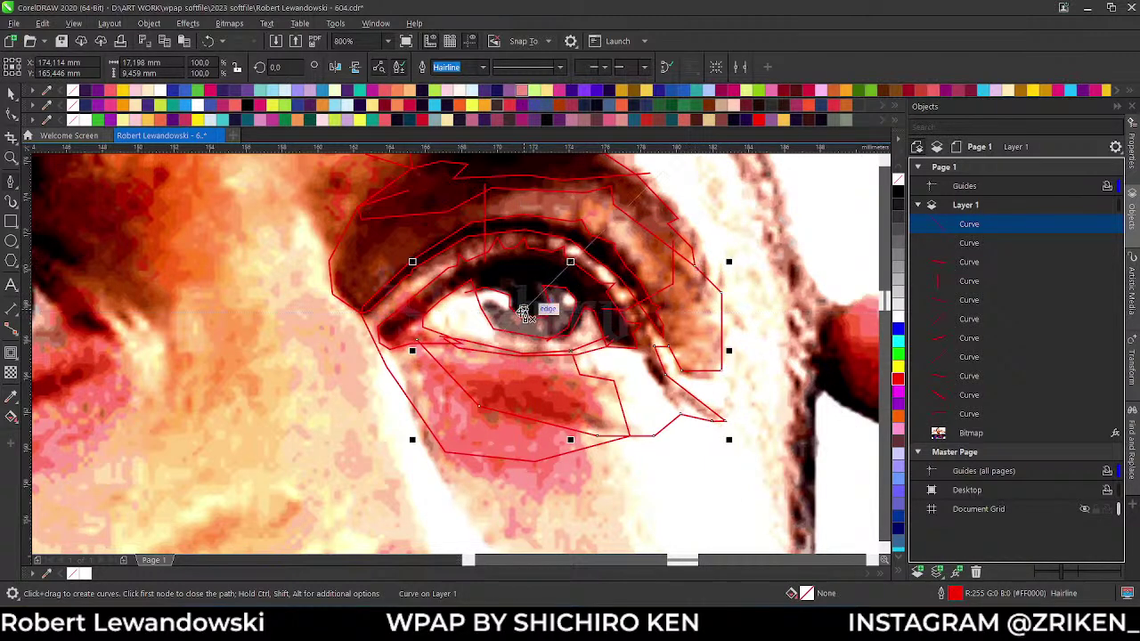
scroll(522, 306, "down", 2)
key("alt+Tab")
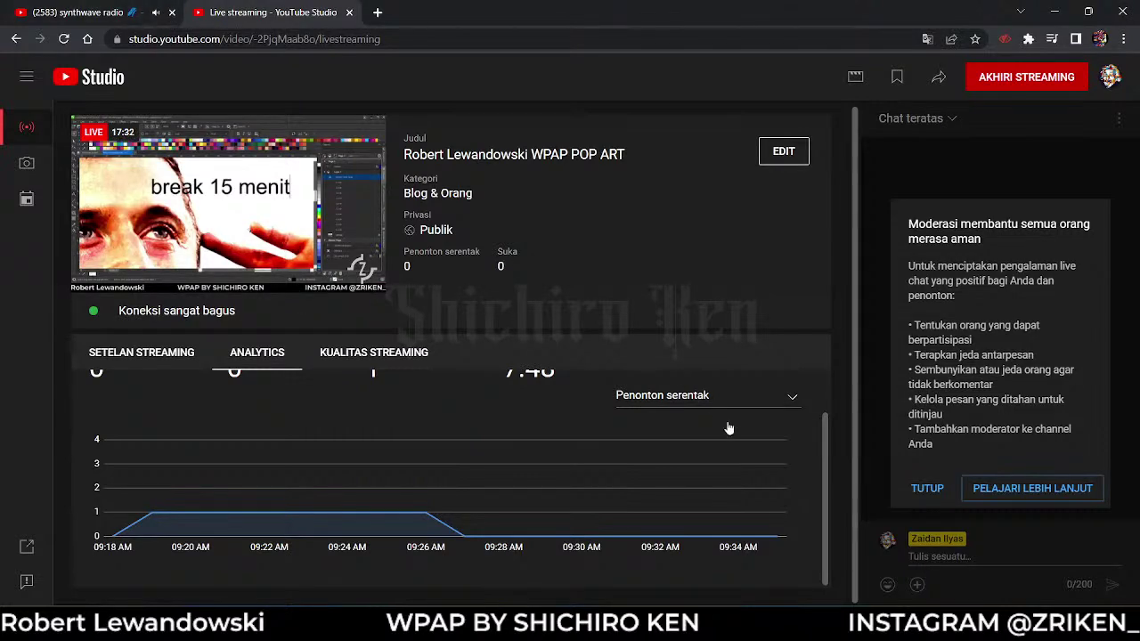
key("alt+Tab")
- Trace a short path from the lower lid's outer corner down along the crease's lower edge, about 3.3 by 4.5 mm
scroll(408, 245, "up", 2)
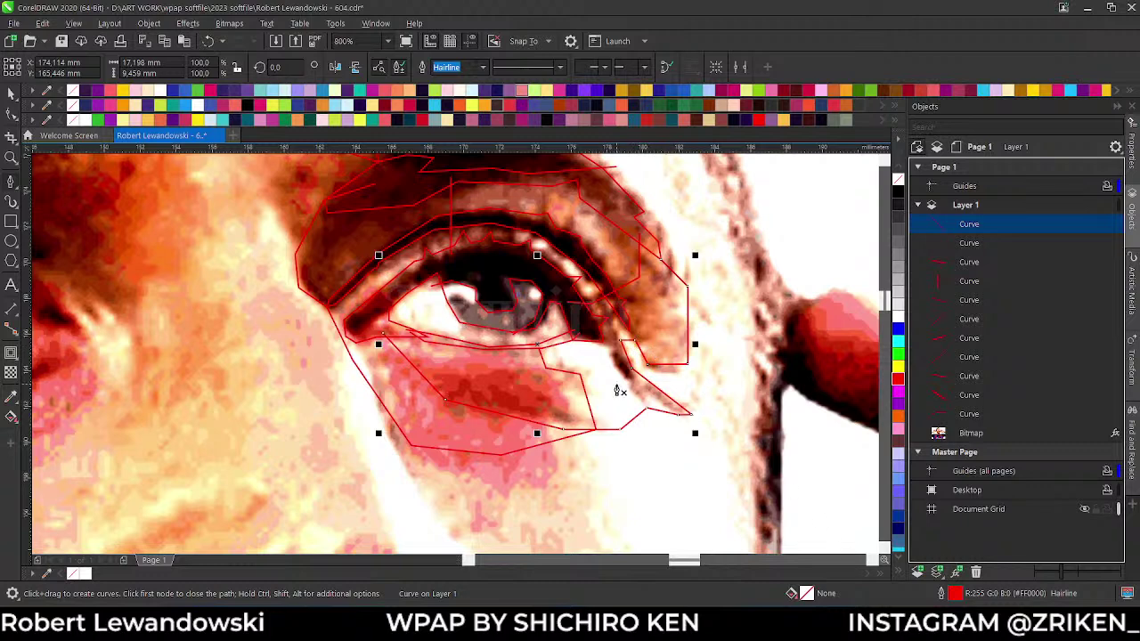
scroll(623, 372, "up", 1)
left_click(556, 304)
left_click(634, 397)
left_click(677, 470)
double_click(679, 472)
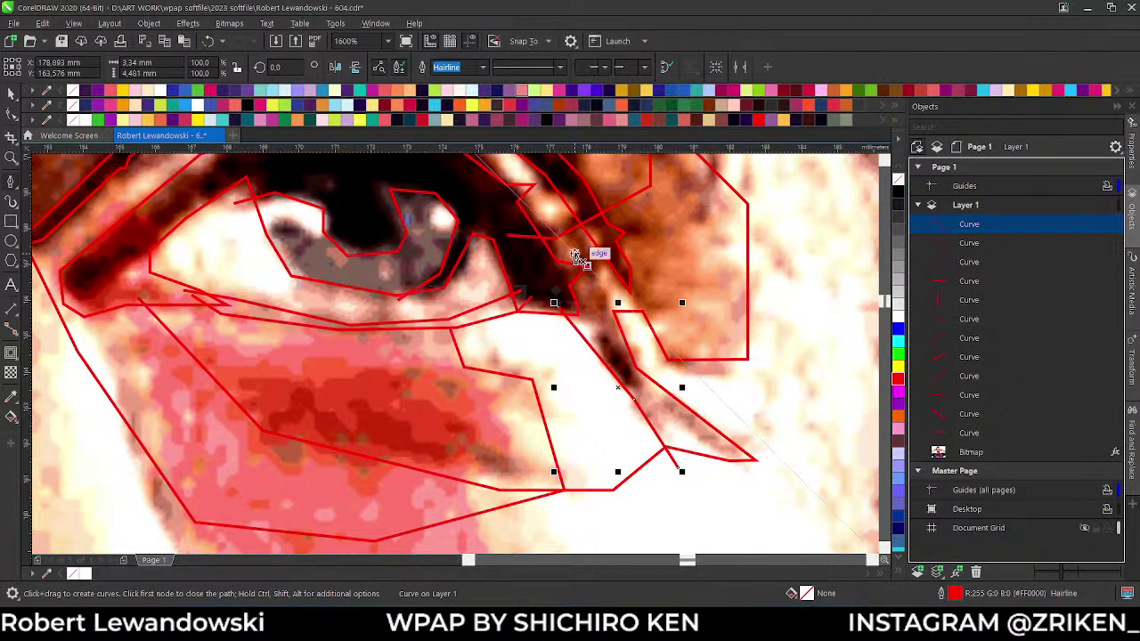
key("Escape")
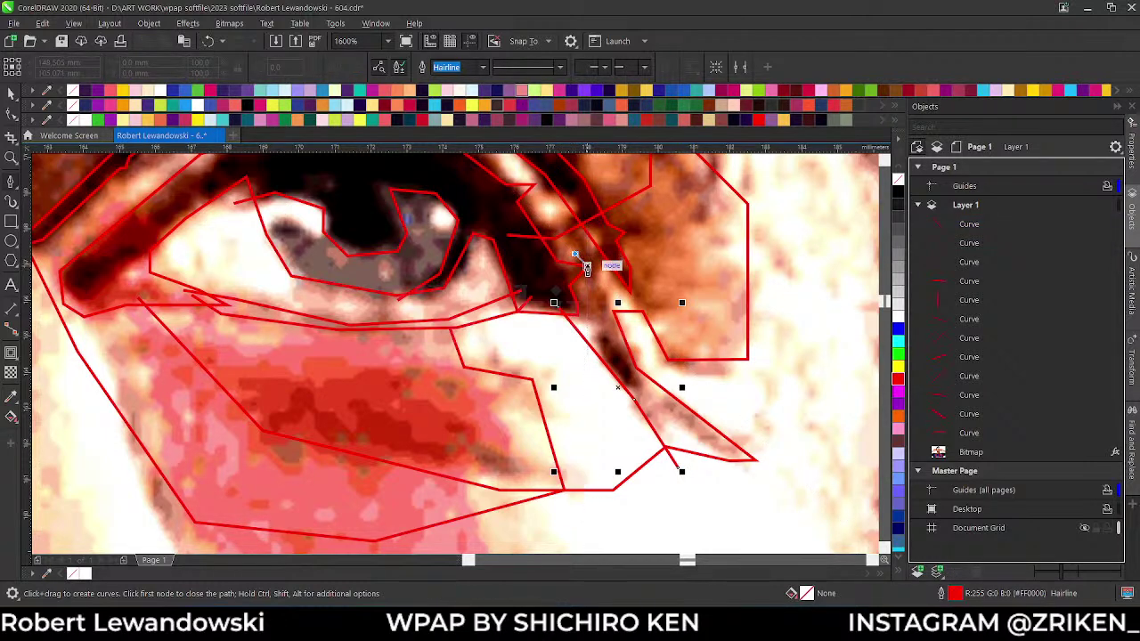
- Trace a short path from the upper lash line's outer end down into the crease, about 2 by 2.9 mm
left_click(587, 267)
left_click(612, 313)
left_click(648, 361)
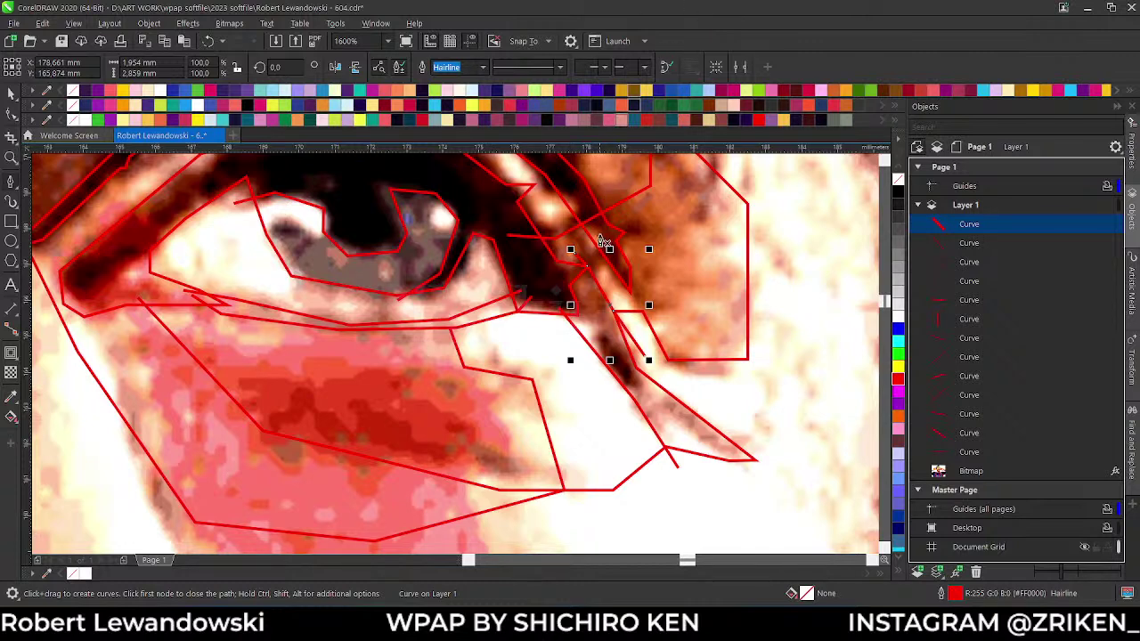
- Trace an open path dividing the white of the eye on the iris's inner side, about 1.5 by 3.1 mm
scroll(603, 238, "down", 1)
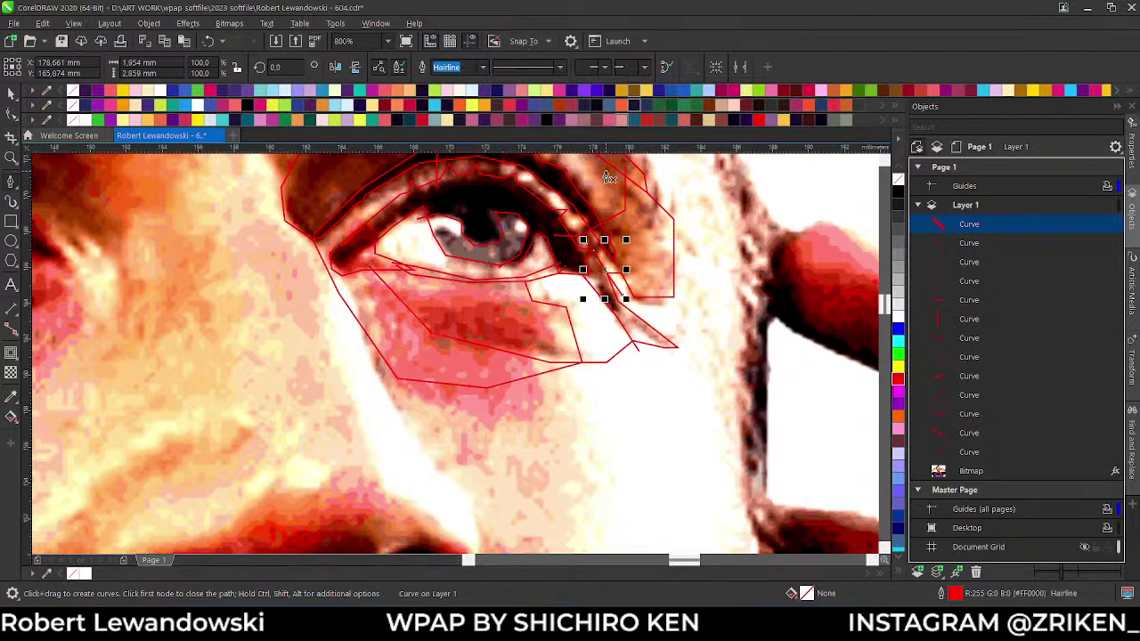
scroll(481, 266, "up", 1)
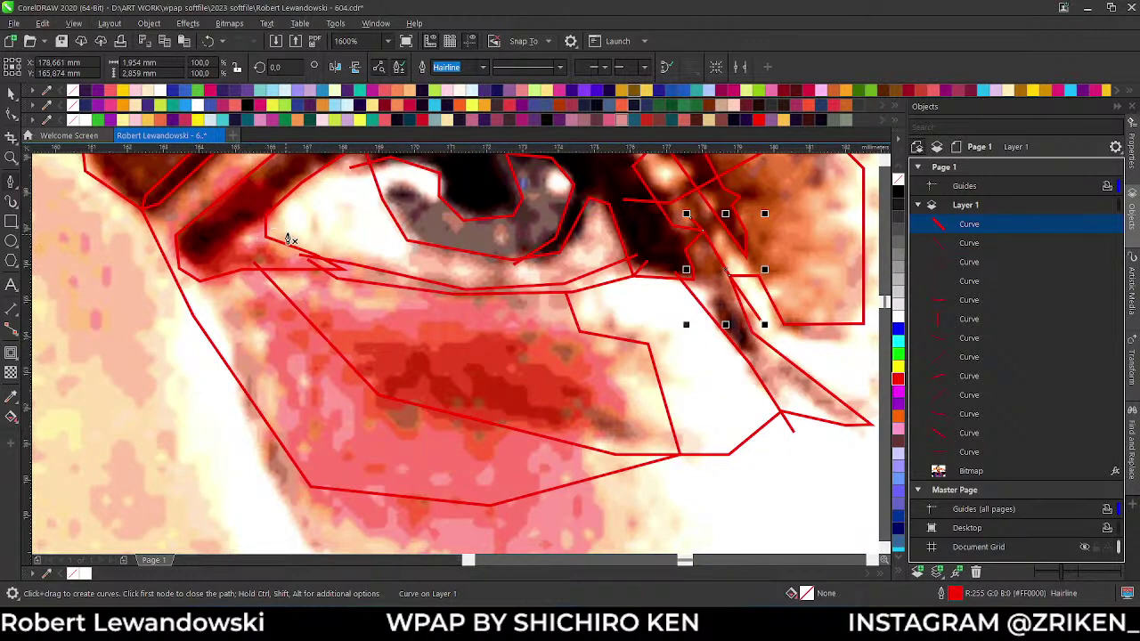
scroll(302, 227, "down", 1)
scroll(312, 216, "up", 2)
left_click(392, 169)
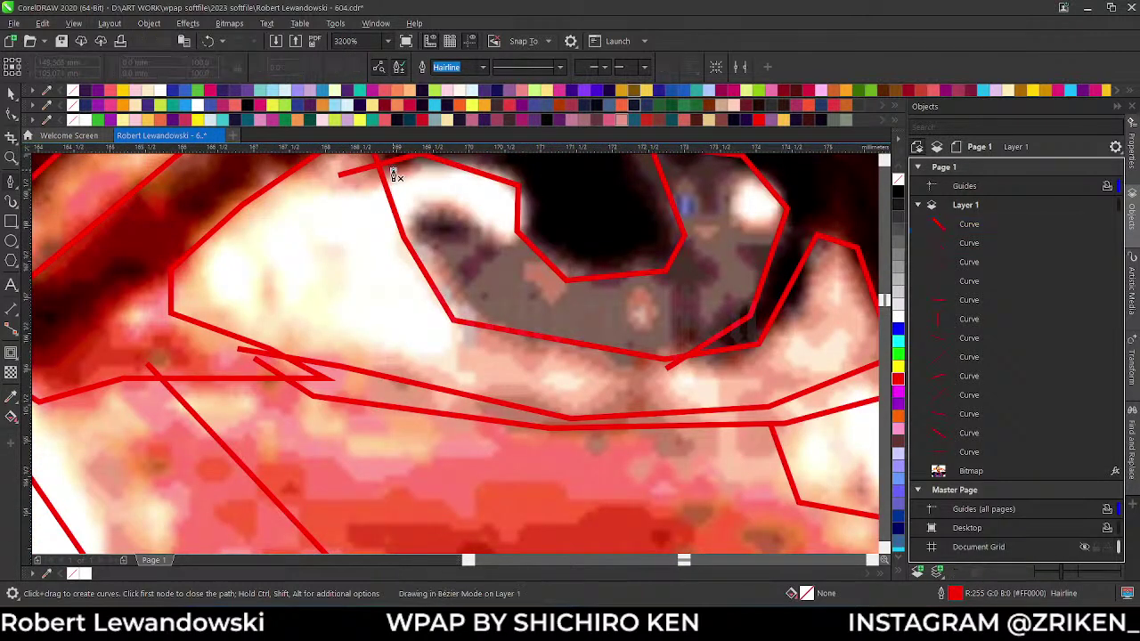
left_click(290, 224)
left_click(280, 292)
double_click(394, 395)
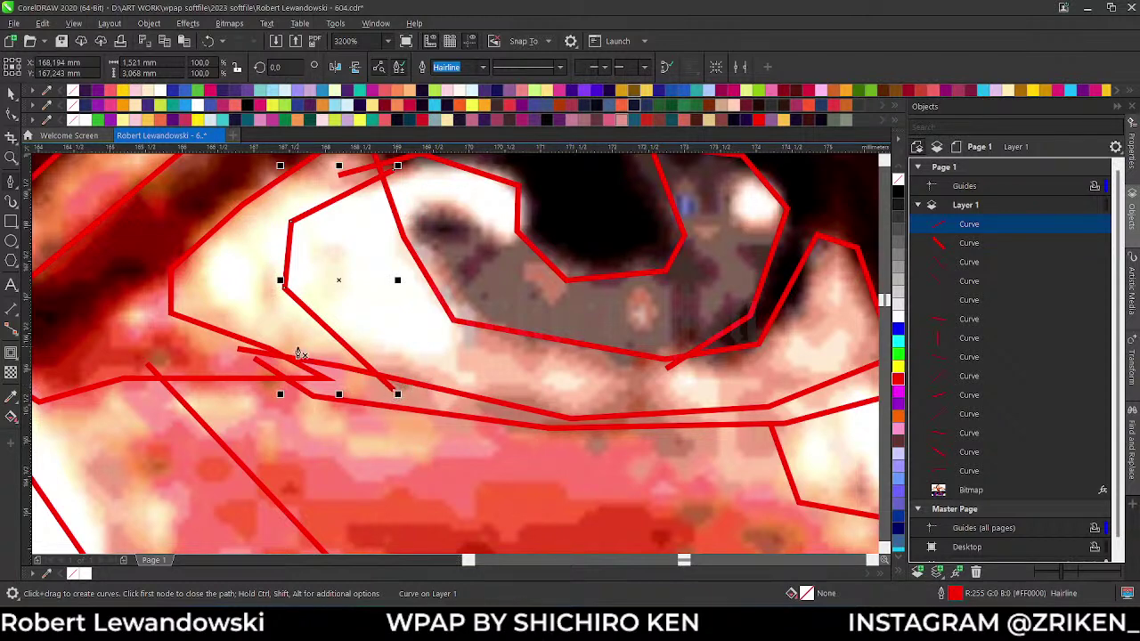
scroll(299, 353, "down", 2)
scroll(300, 328, "up", 1)
scroll(204, 305, "down", 1)
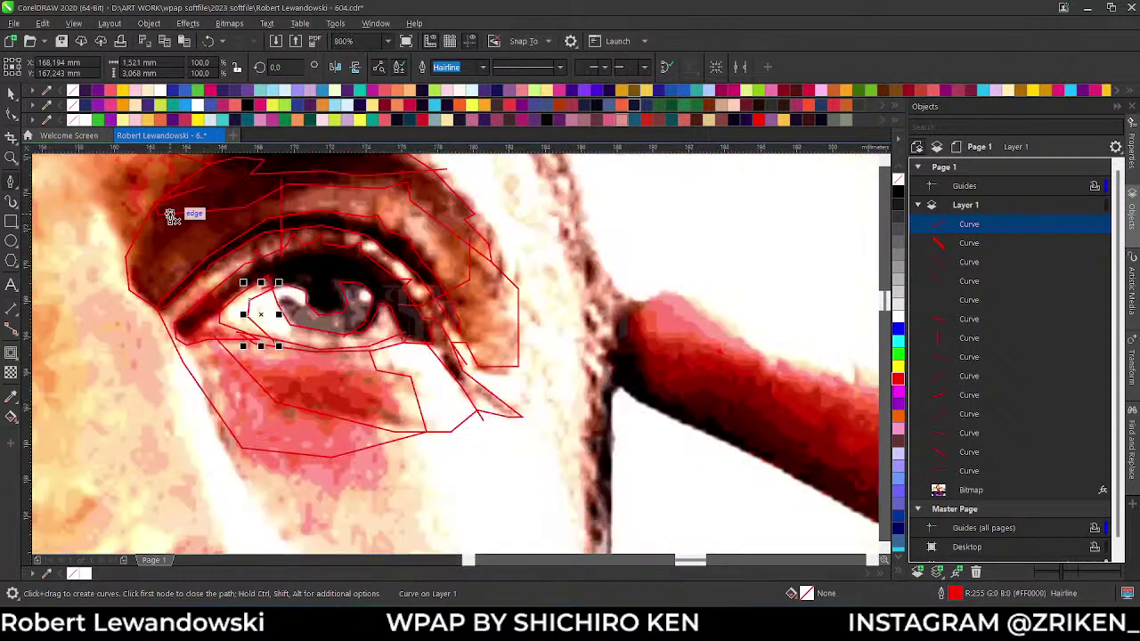
scroll(172, 216, "up", 1)
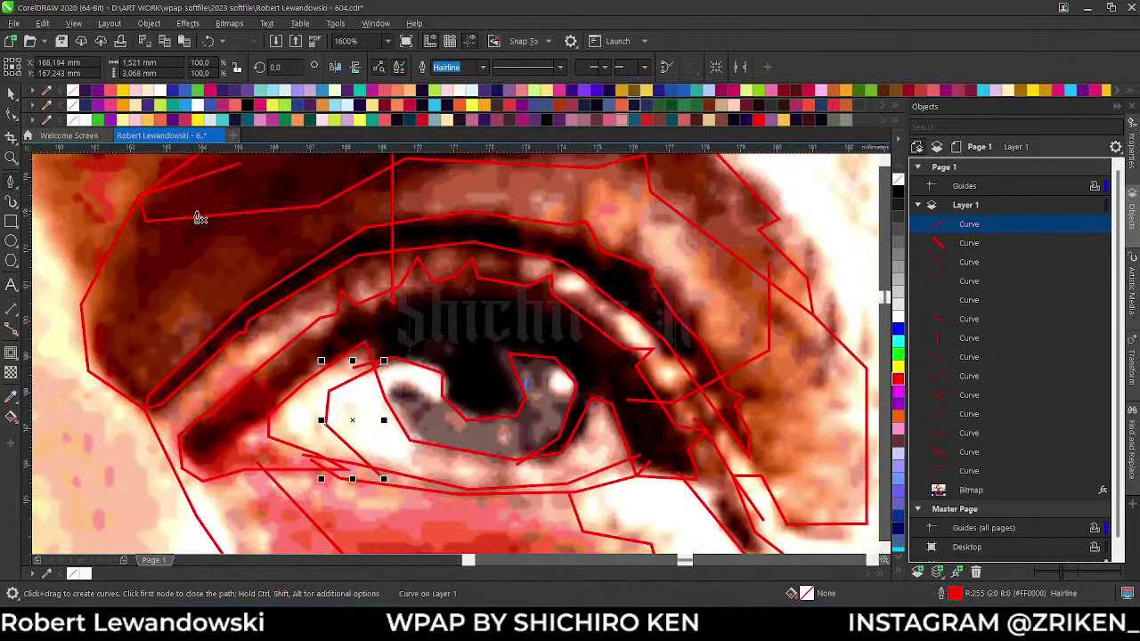
- Draw a vertical divider about 2.2 mm long across the inner upper lid and a nearly horizontal line across the iris's inner highlight into the pupil
left_click(283, 285)
double_click(283, 372)
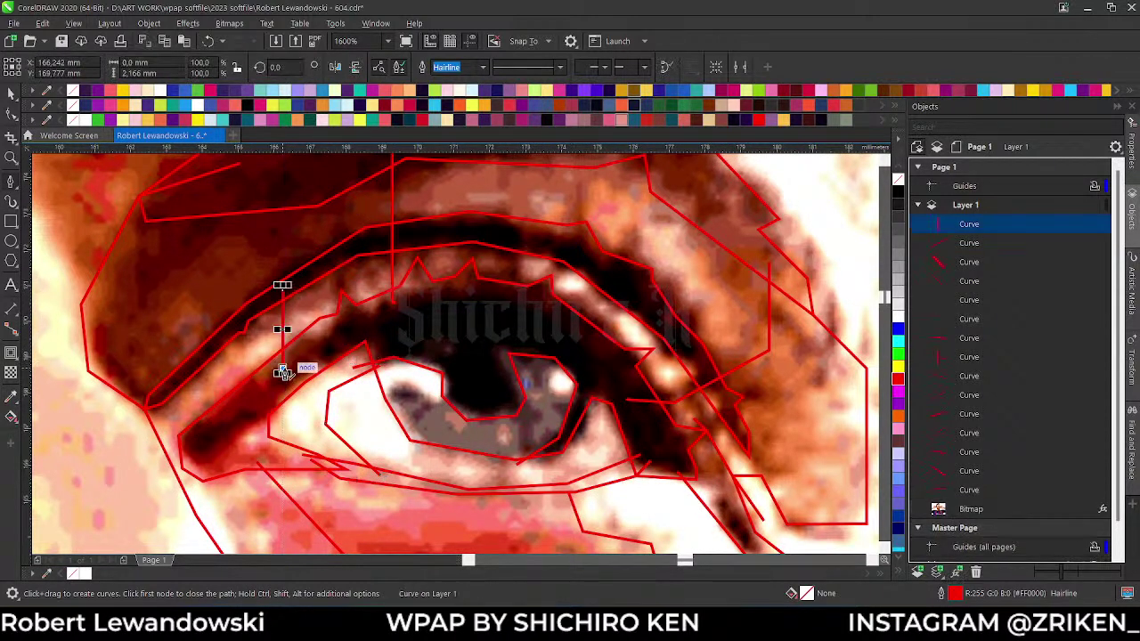
scroll(392, 400, "down", 1)
scroll(412, 407, "up", 2)
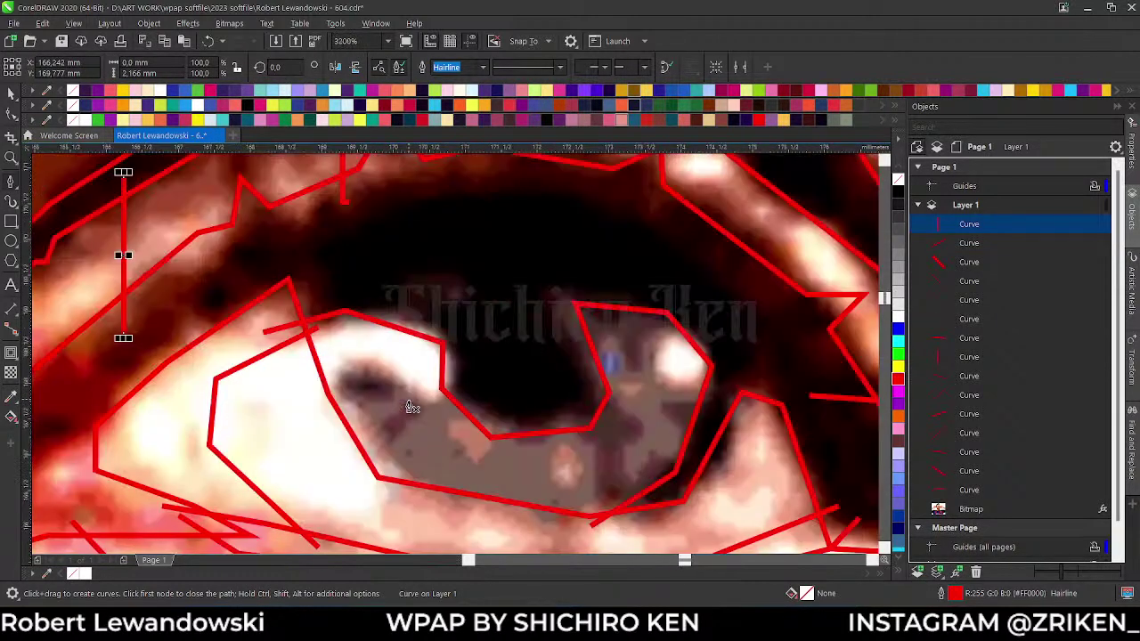
left_click(287, 380)
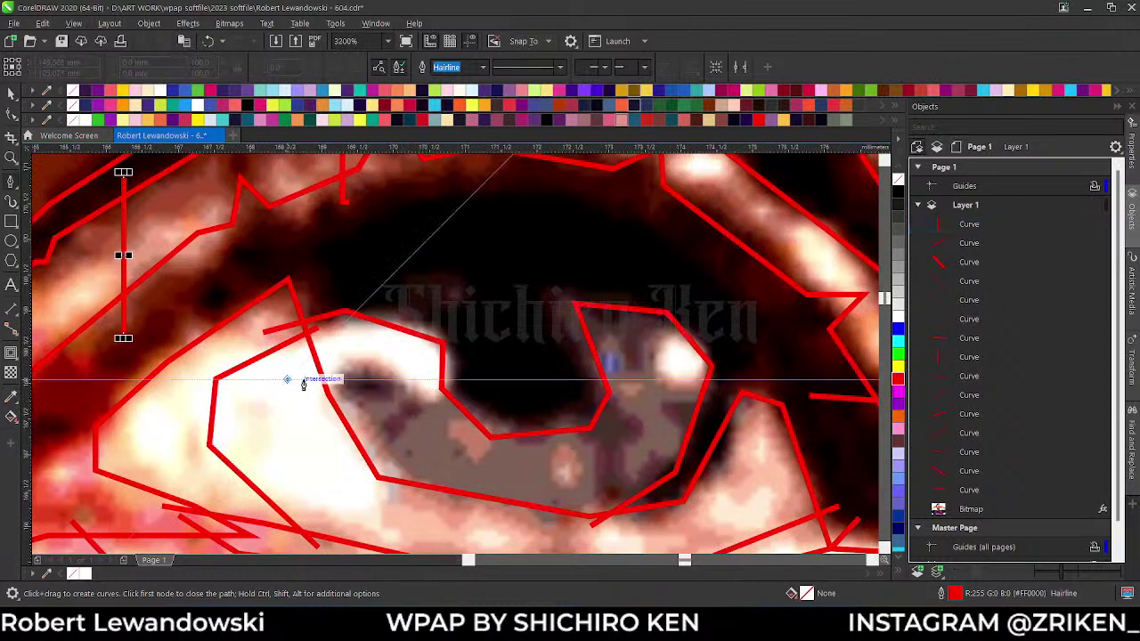
double_click(508, 402)
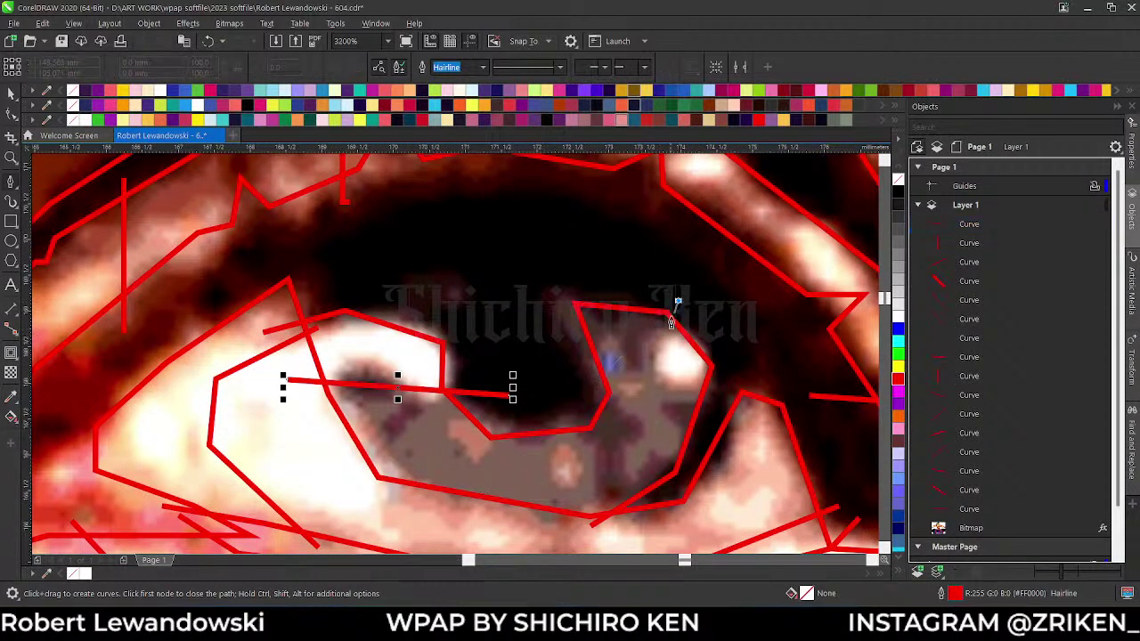
- Trace an open bent path around the inner side of the iris's outer highlight to the iris's outer edge, about 1.1 by 2.1 mm
left_click(616, 354)
scroll(753, 517, "down", 1)
scroll(740, 513, "up", 1)
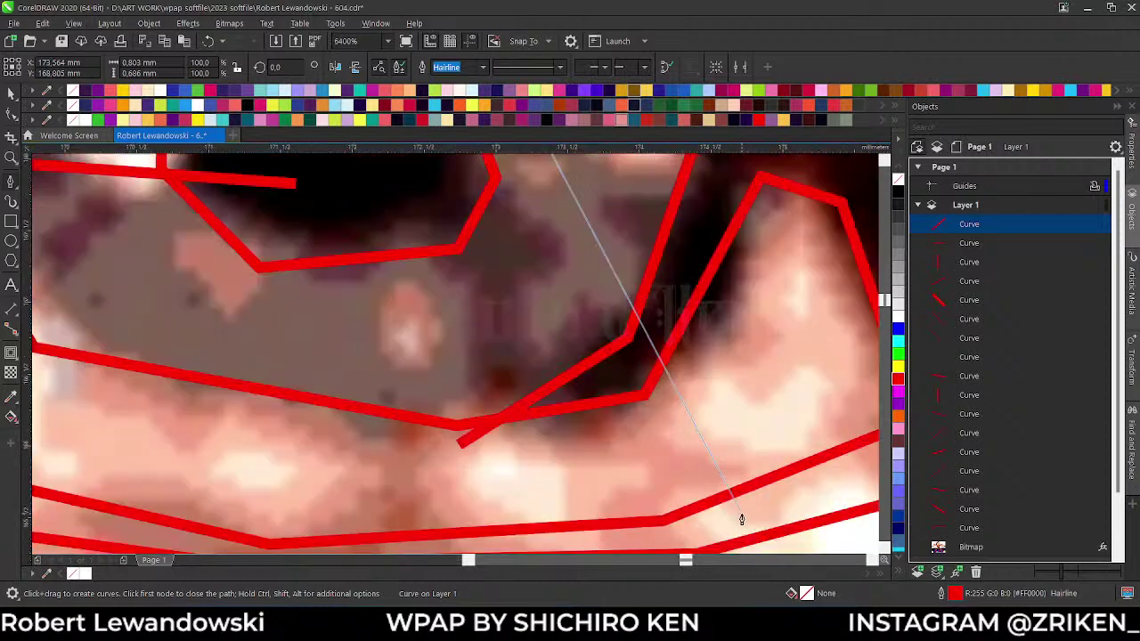
left_click_drag(595, 296, 674, 294)
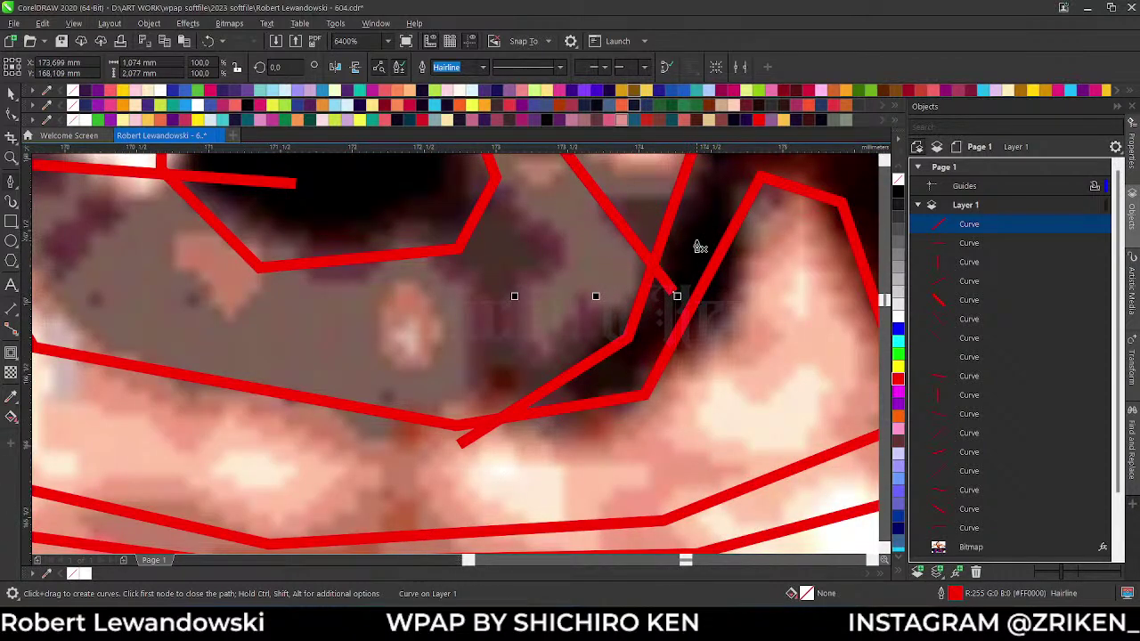
- Trace a bent path from the iris's outer edge down through the pink outer corner to the lower lid, about 0.6 by 1.8 mm
scroll(700, 246, "down", 1)
left_click(744, 275)
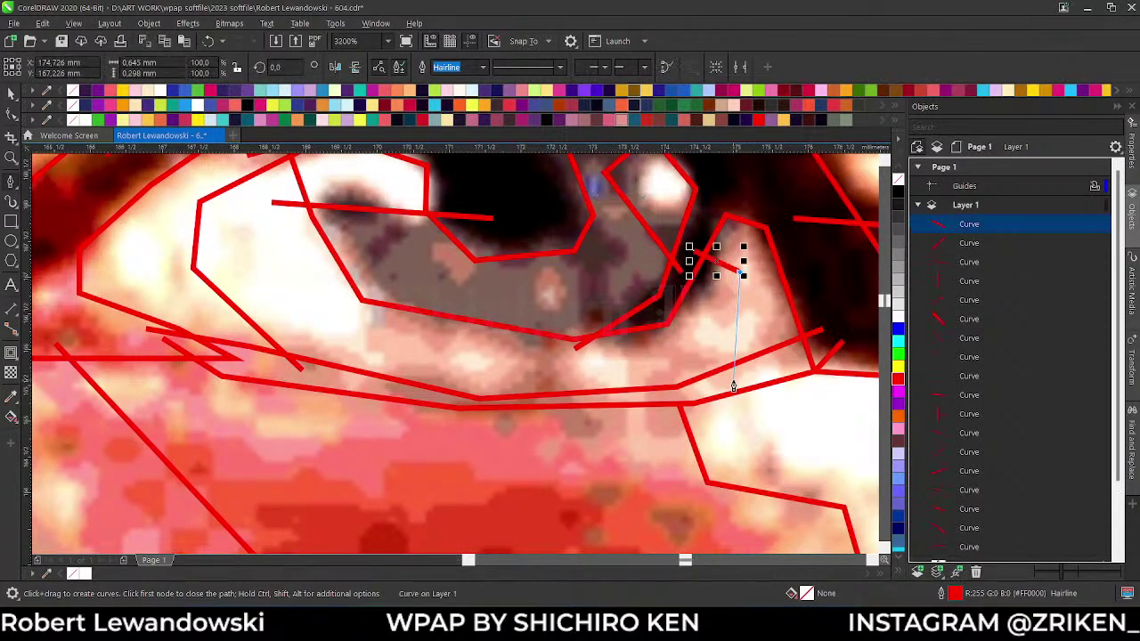
left_click(733, 385)
left_click(735, 385)
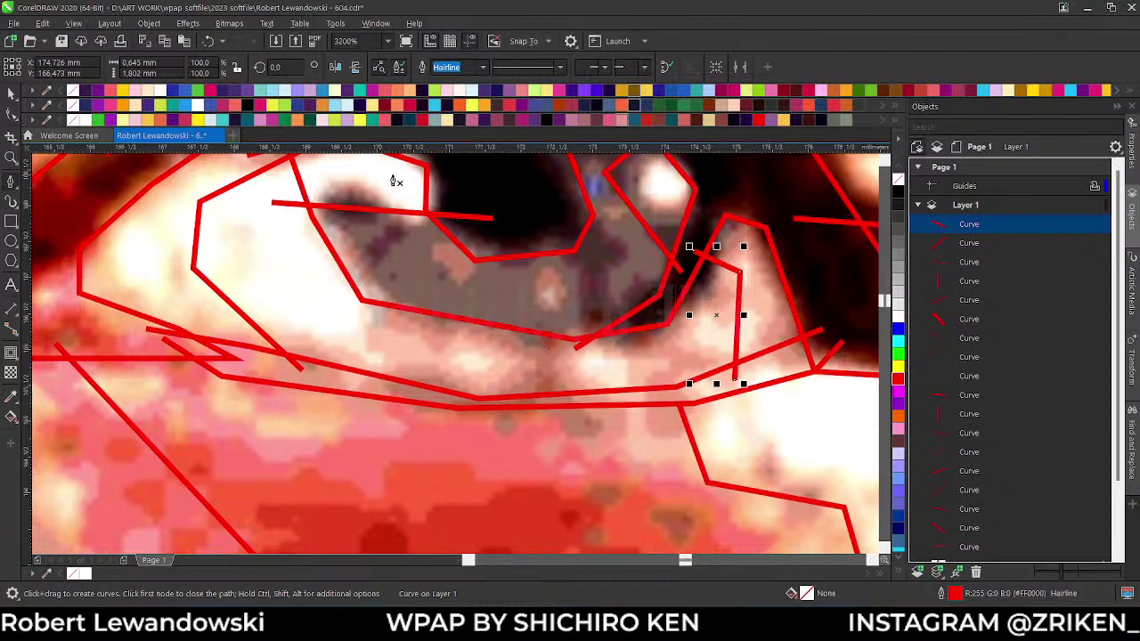
- Draw a slanted divider about 0.7 by 3 mm across the upper lid's outer part and delete the old vertical divider on its inner part
scroll(243, 312, "down", 1)
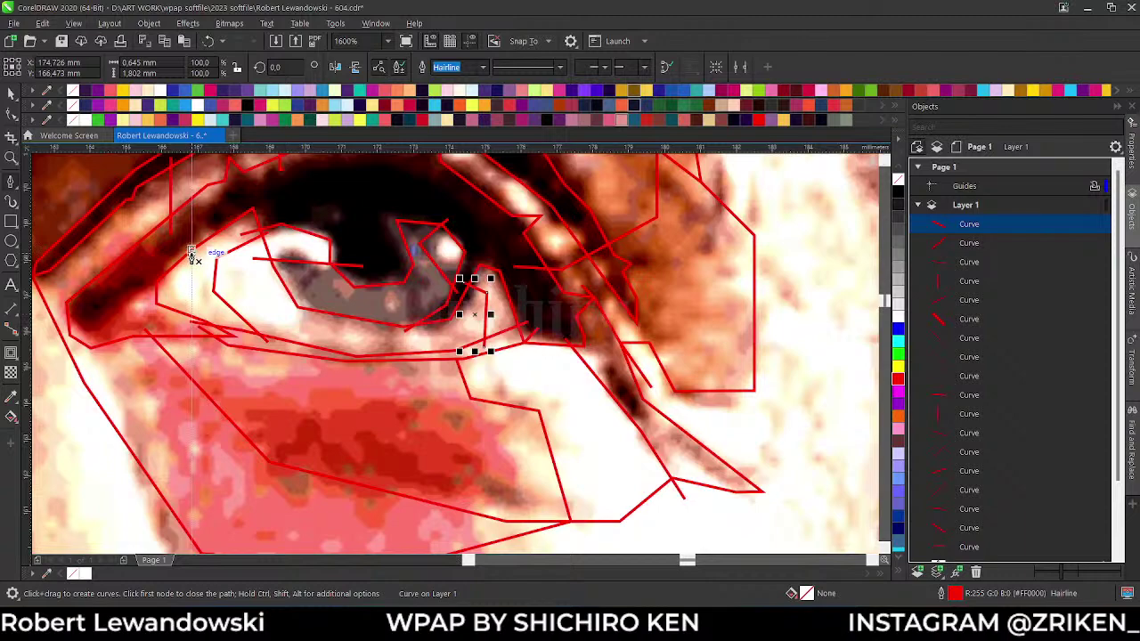
scroll(272, 365, "down", 1)
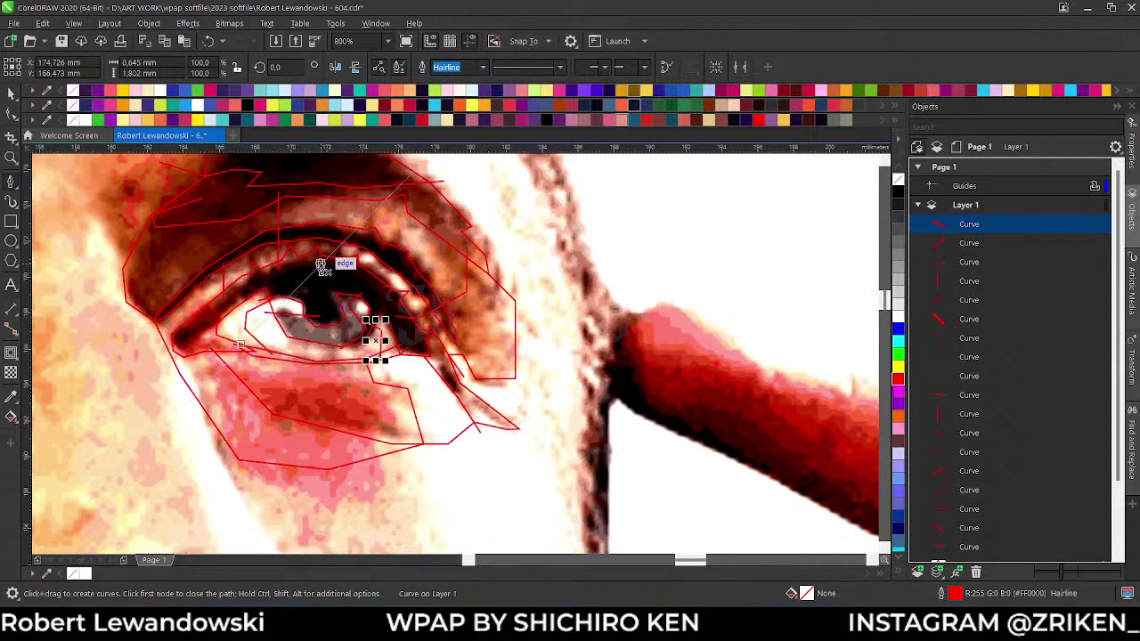
scroll(356, 268, "up", 1)
scroll(526, 299, "down", 2)
scroll(520, 295, "up", 2)
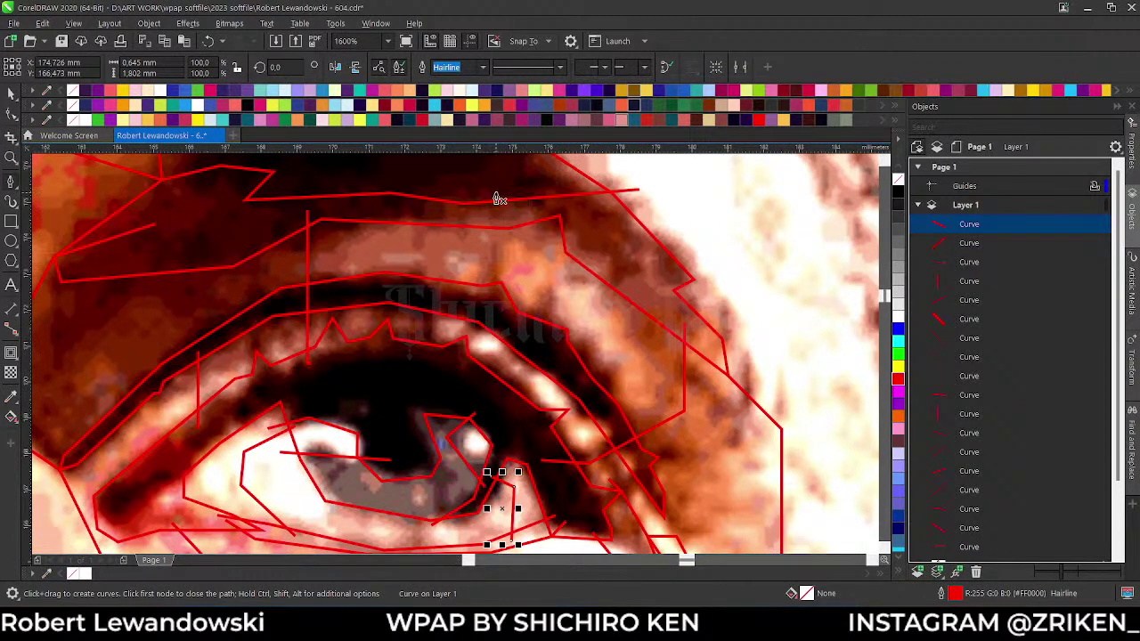
left_click(496, 194)
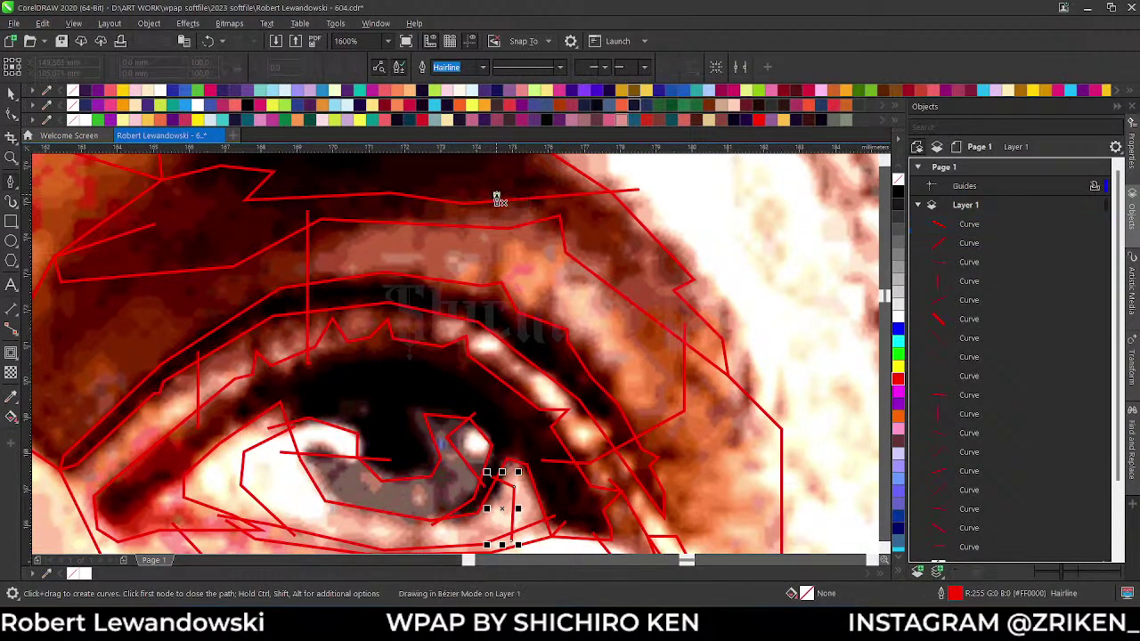
left_click(471, 304)
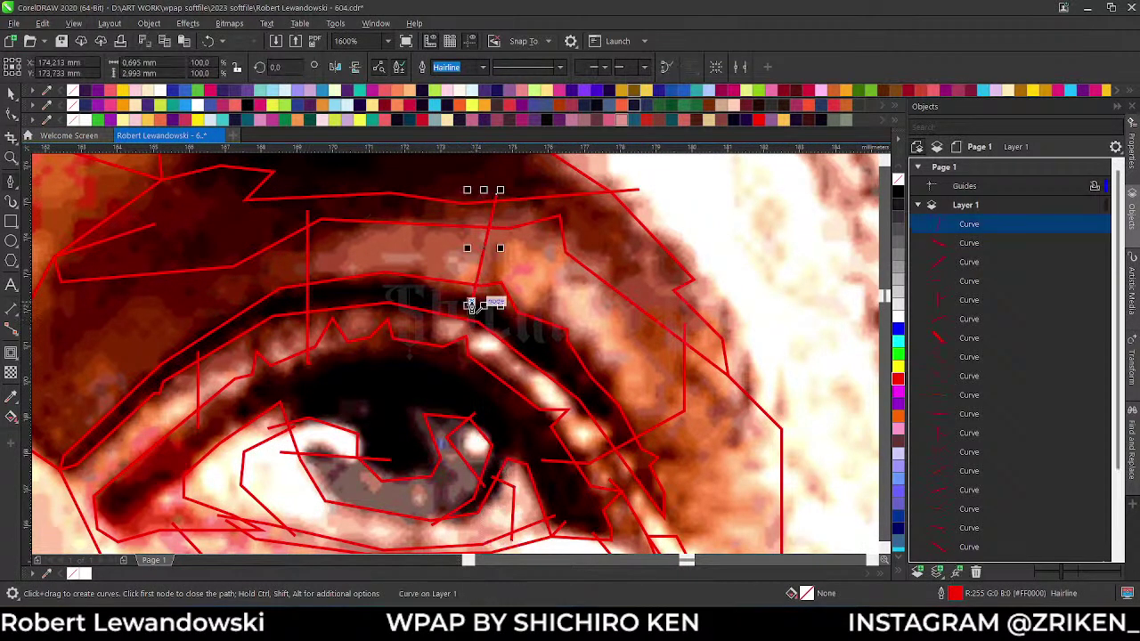
key("space")
left_click(308, 219)
key("Delete")
key("space")
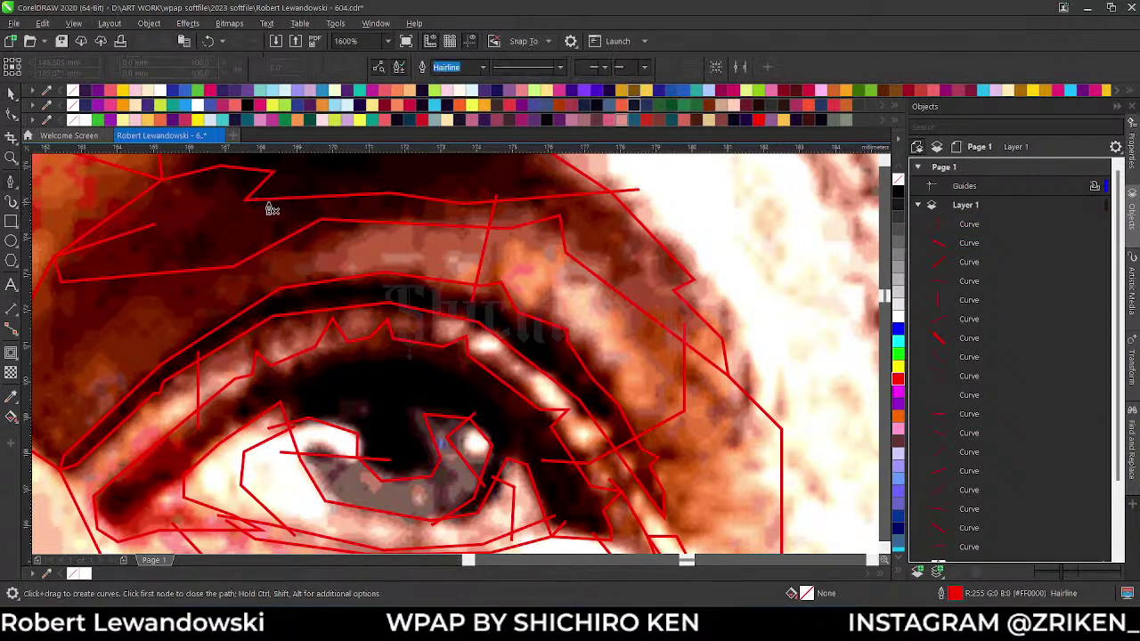
- Trace a bent path from the inner socket shadow beneath the brow down into the crease, about 3.4 by 3.5 mm
left_click(281, 217)
left_click(197, 253)
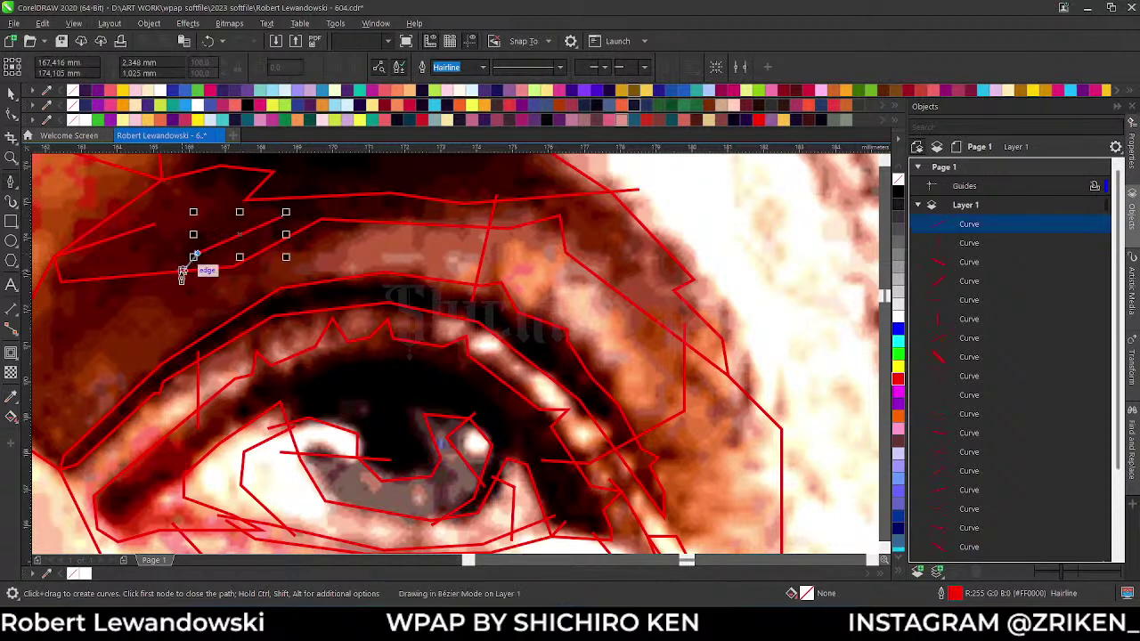
left_click(157, 311)
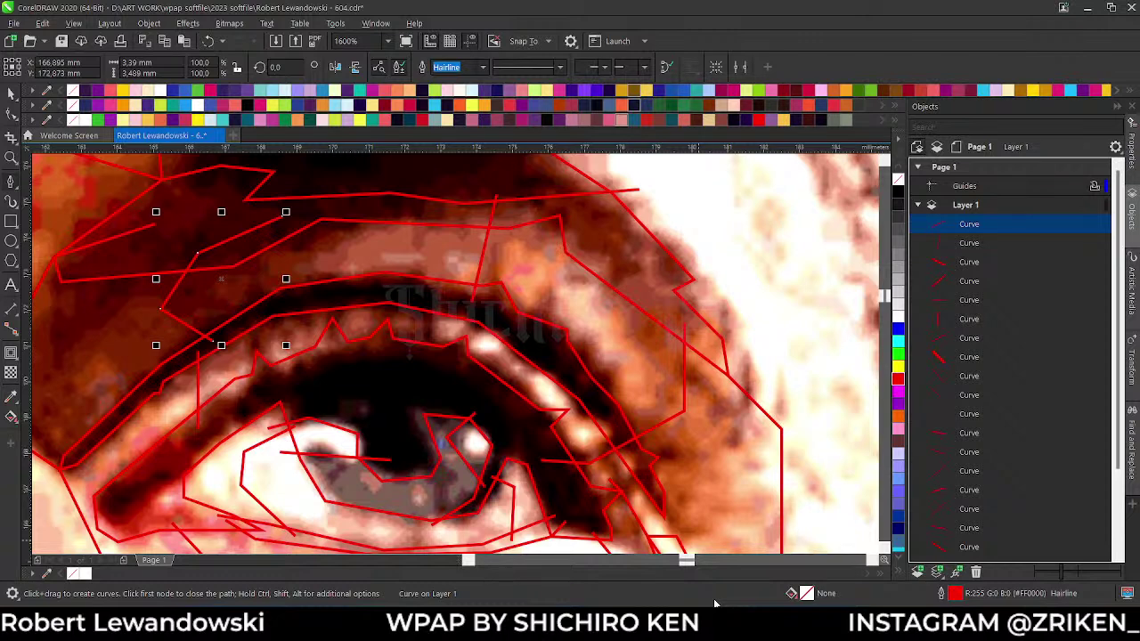
- Extend the slanted lid divider with a line across the crease and lid strip to the lash line, about 0.4 by 1.4 mm
scroll(557, 314, "down", 1)
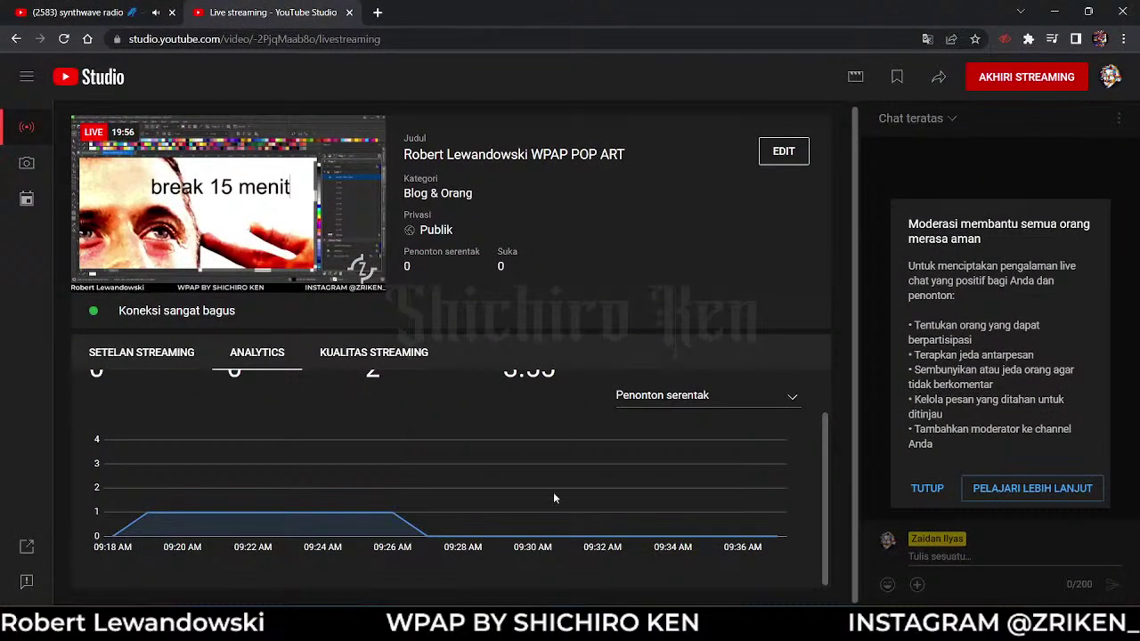
mouse_move(222, 221)
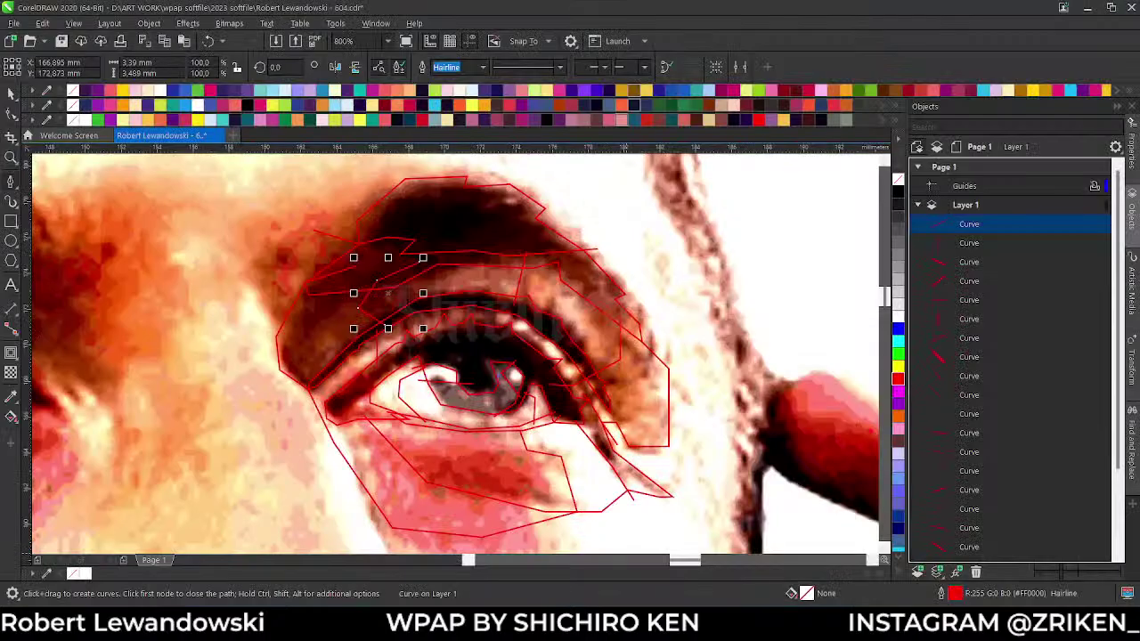
scroll(397, 307, "down", 2)
scroll(394, 309, "up", 4)
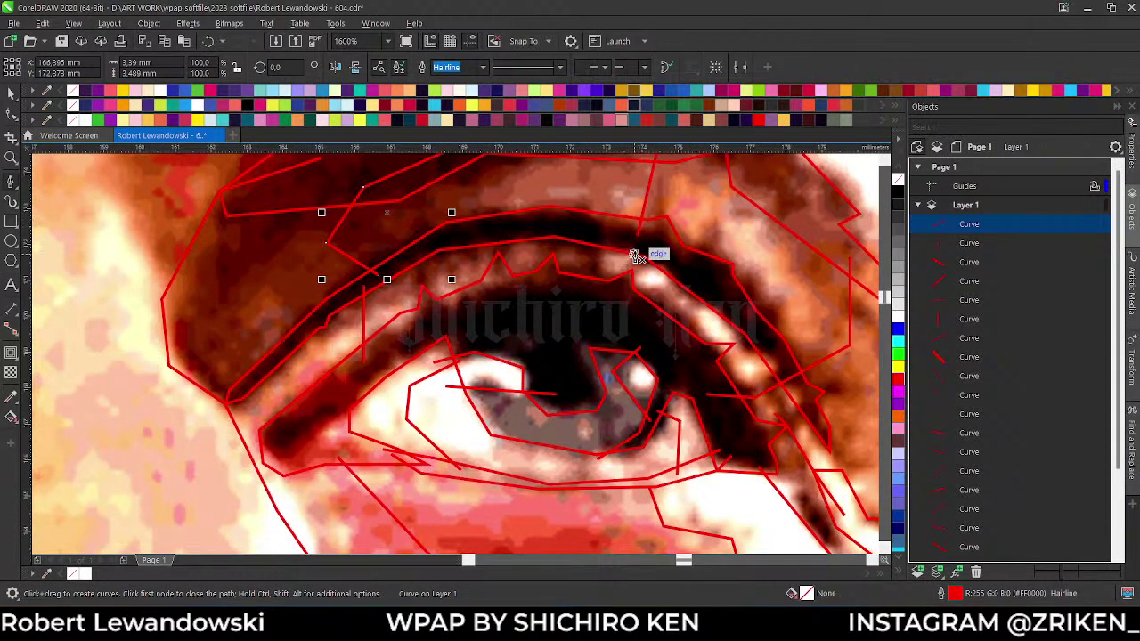
scroll(635, 236, "up", 2)
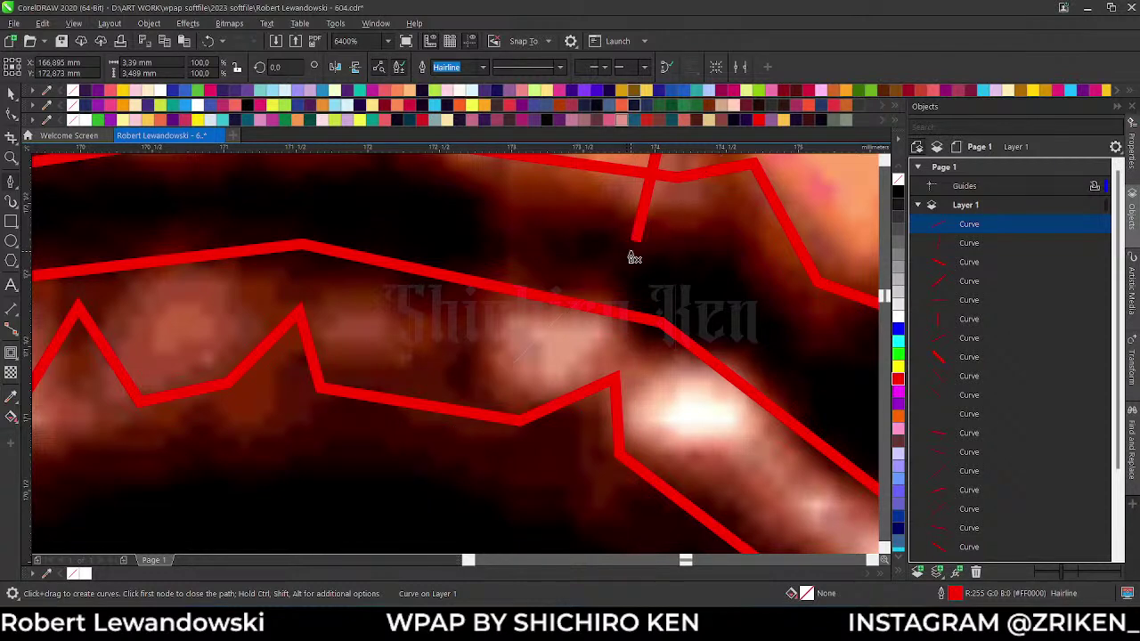
left_click(635, 244)
scroll(633, 247, "down", 1)
left_click(604, 353)
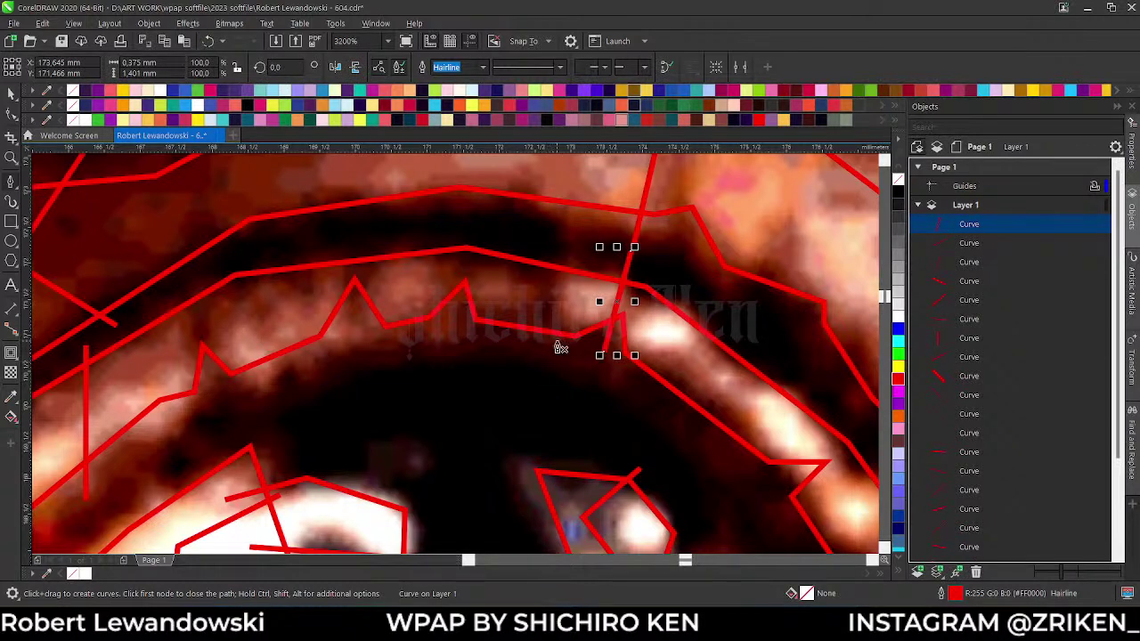
- Draw a horizontal line about 2.7 mm long across the eye's dark inner corner, starting outside the inner contour
scroll(577, 331, "down", 1)
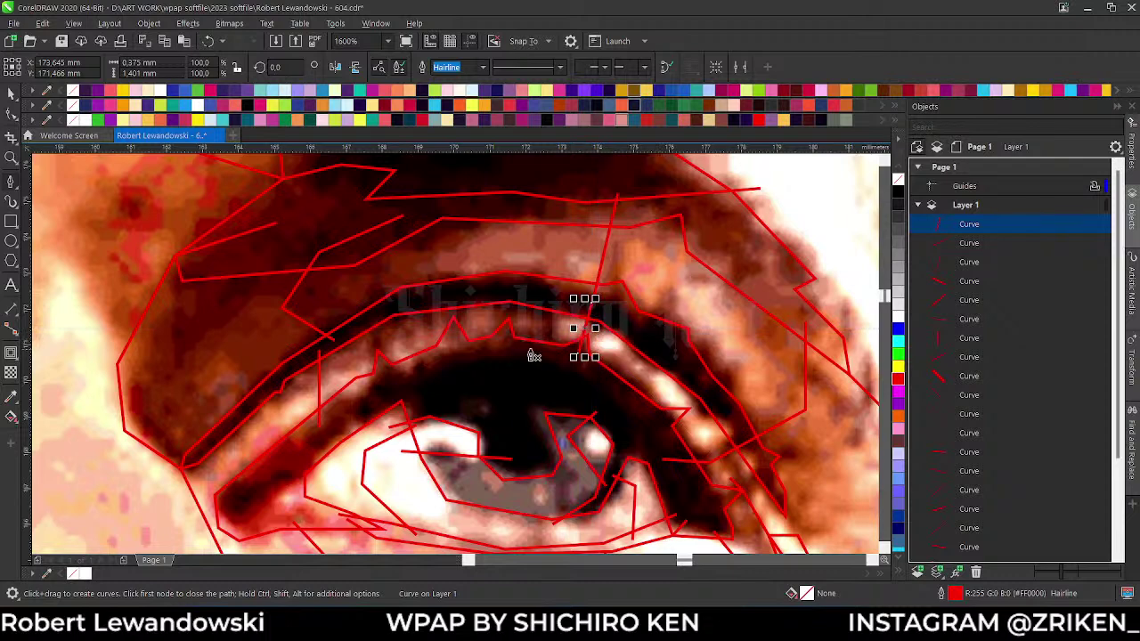
scroll(513, 276, "down", 1)
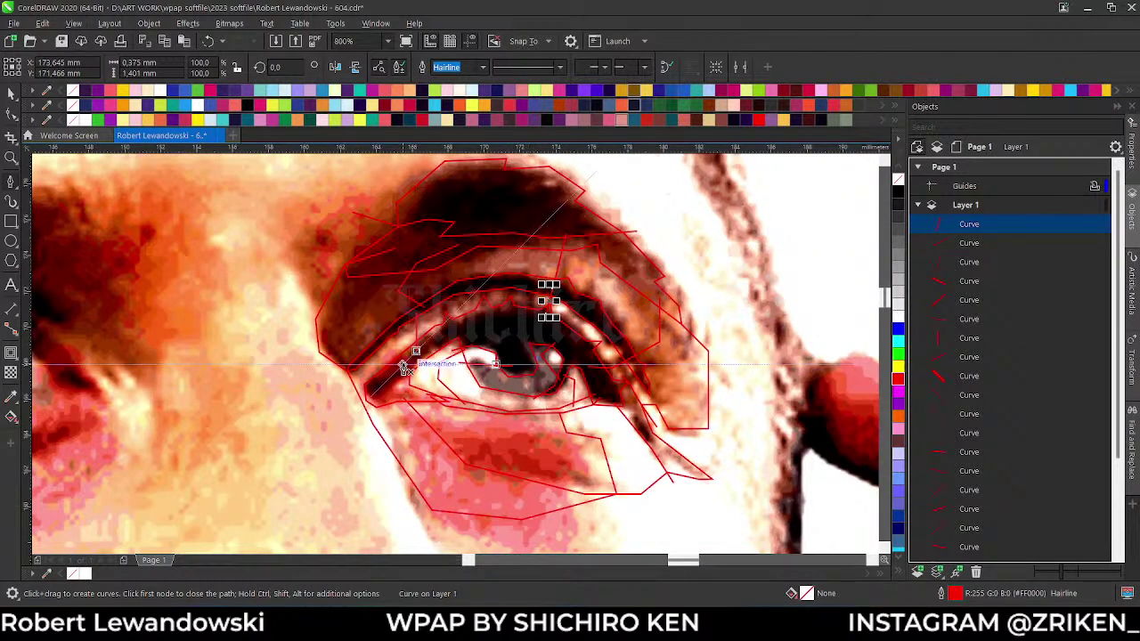
scroll(368, 390, "up", 2)
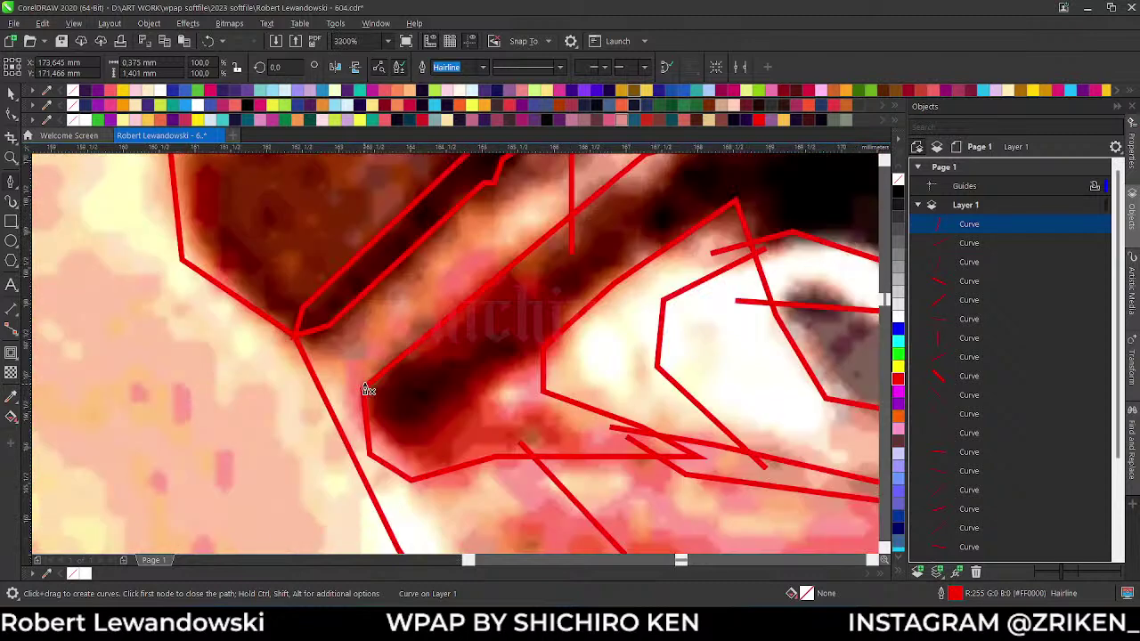
left_click(284, 390)
double_click(484, 389)
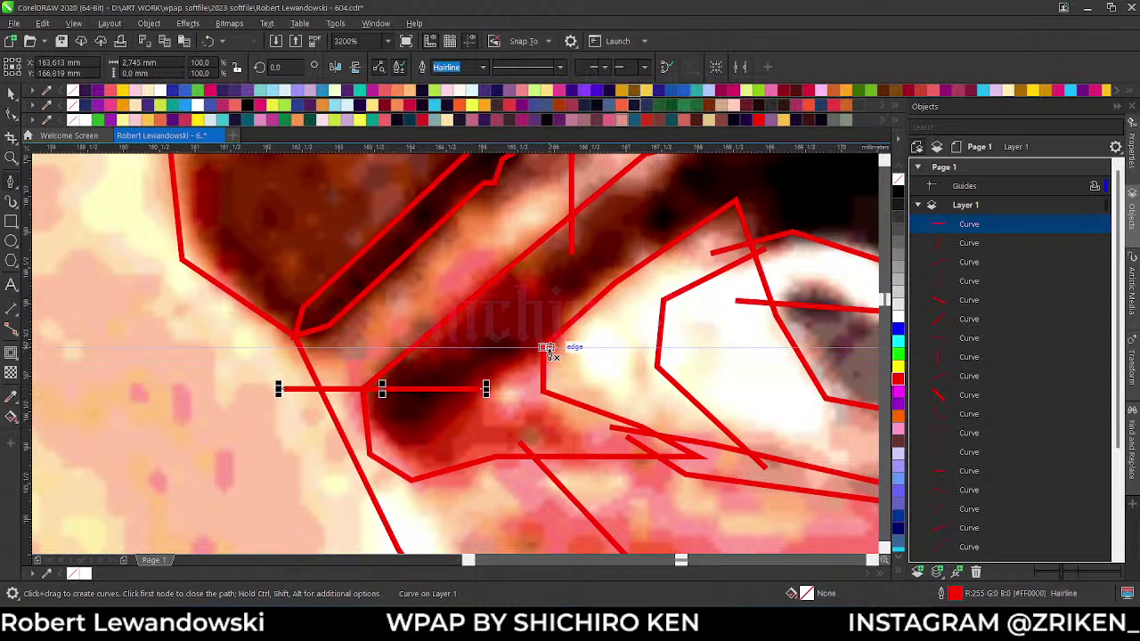
- Trace an open path from the inner lash line down along the bottom of the eye white to the iris's lower edge, about 6 by 2.3 mm
scroll(515, 329, "down", 3)
scroll(601, 332, "up", 3)
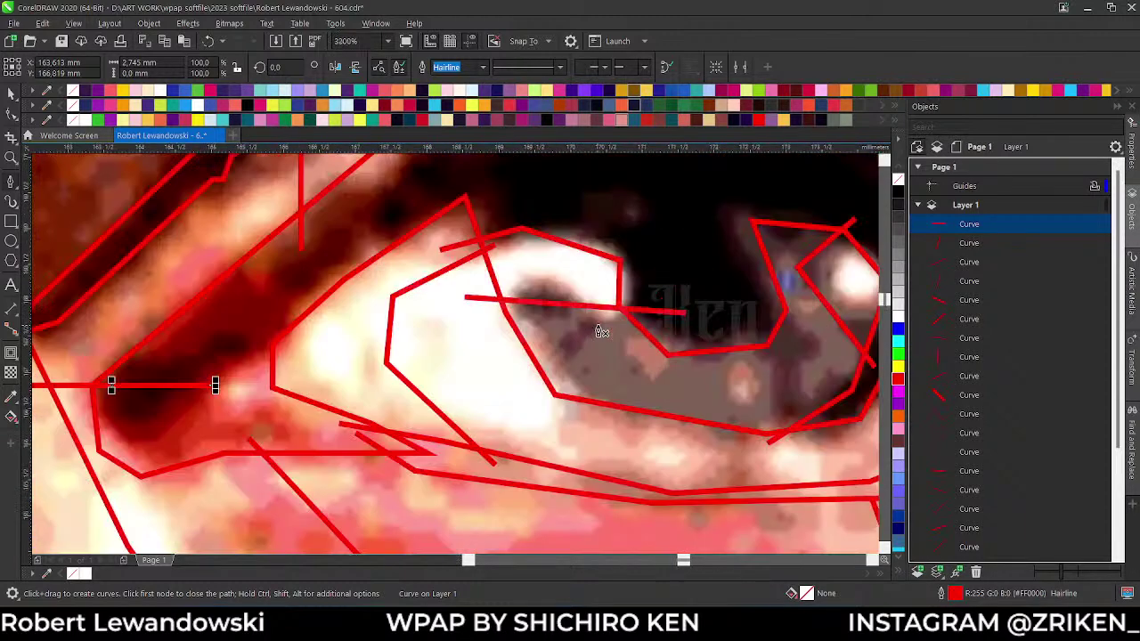
left_click(300, 272)
left_click(366, 386)
left_click(572, 438)
left_click(733, 418)
- Trace an open angular facet around the light patch below the pupil's inner edge, about 1.7 by 0.8 mm
scroll(641, 395, "down", 3)
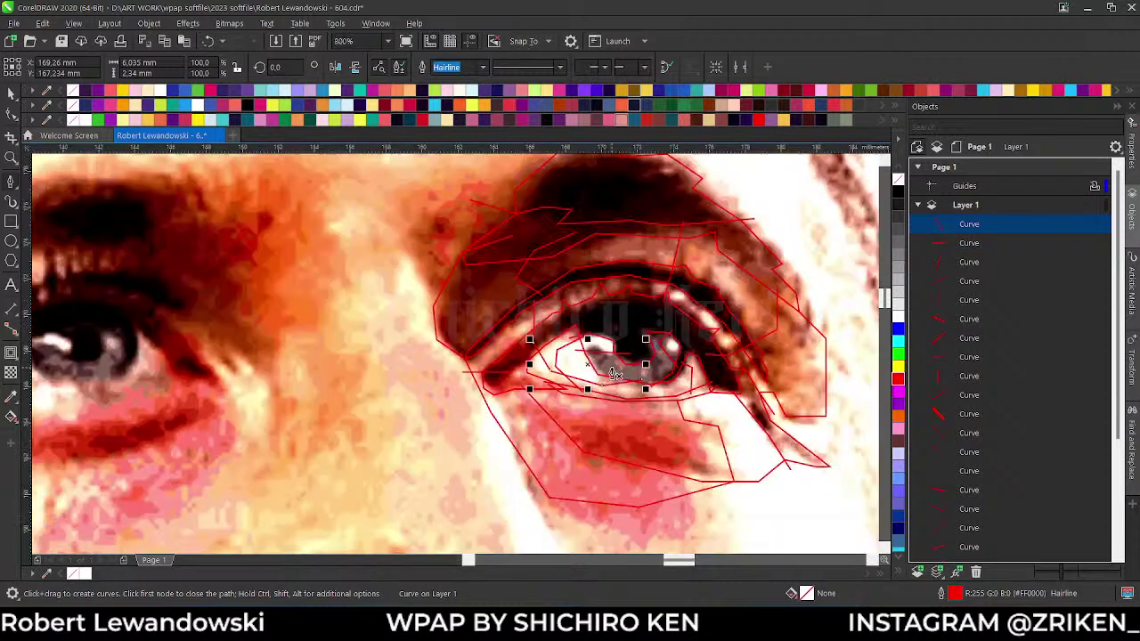
scroll(663, 366, "up", 3)
scroll(587, 362, "down", 3)
scroll(536, 356, "up", 3)
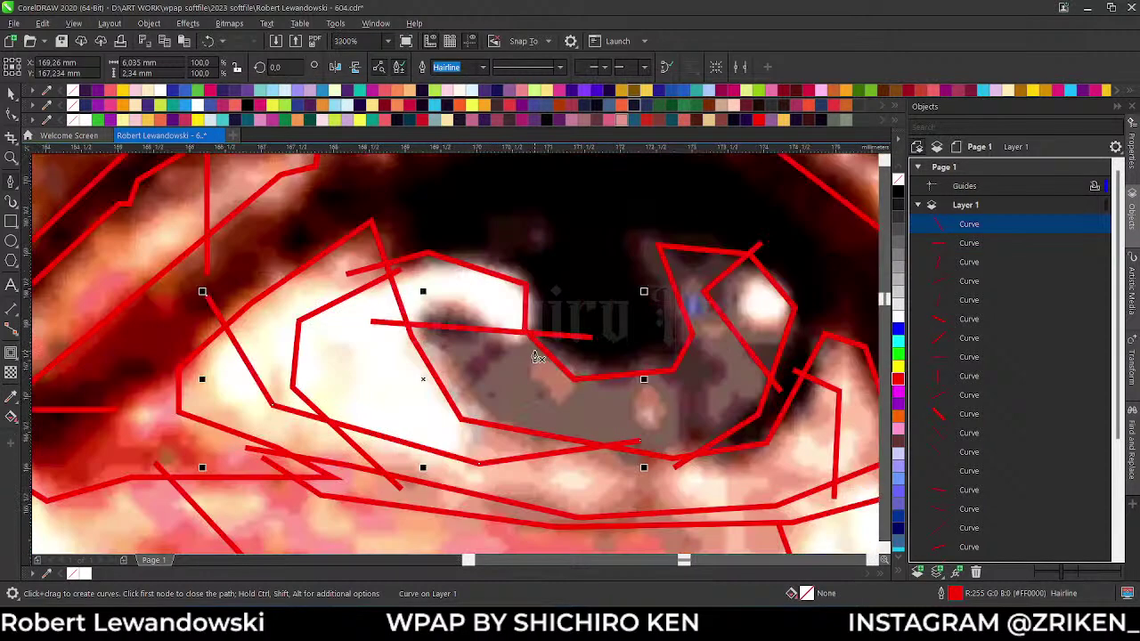
left_click(559, 347)
left_click(505, 379)
left_click(538, 407)
double_click(636, 354)
left_click(635, 356)
- Trace an open facet around the small light spot in the lower iris, about 1 by 1.1 mm
scroll(666, 428, "up", 1)
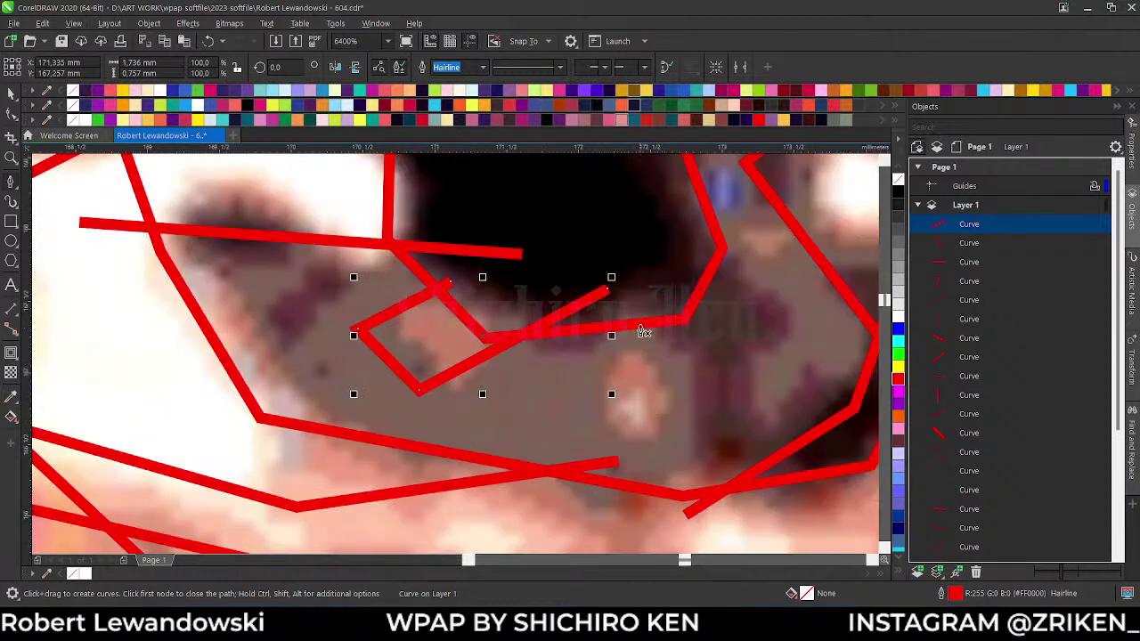
left_click(677, 394)
left_click(608, 445)
left_click(540, 411)
double_click(601, 317)
- Trace an open path from the iris's lower outer edge along the lower lid to the outer corner, about 1.9 by 0.4 mm
scroll(512, 334, "down", 2)
scroll(563, 376, "up", 2)
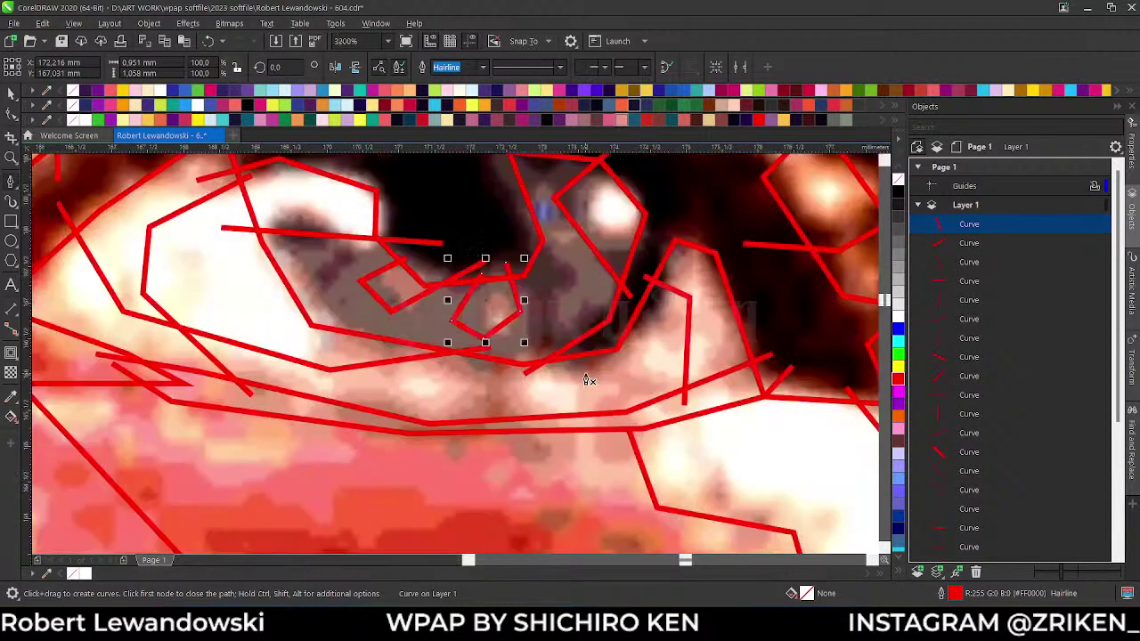
left_click(563, 339)
scroll(636, 382, "down", 2)
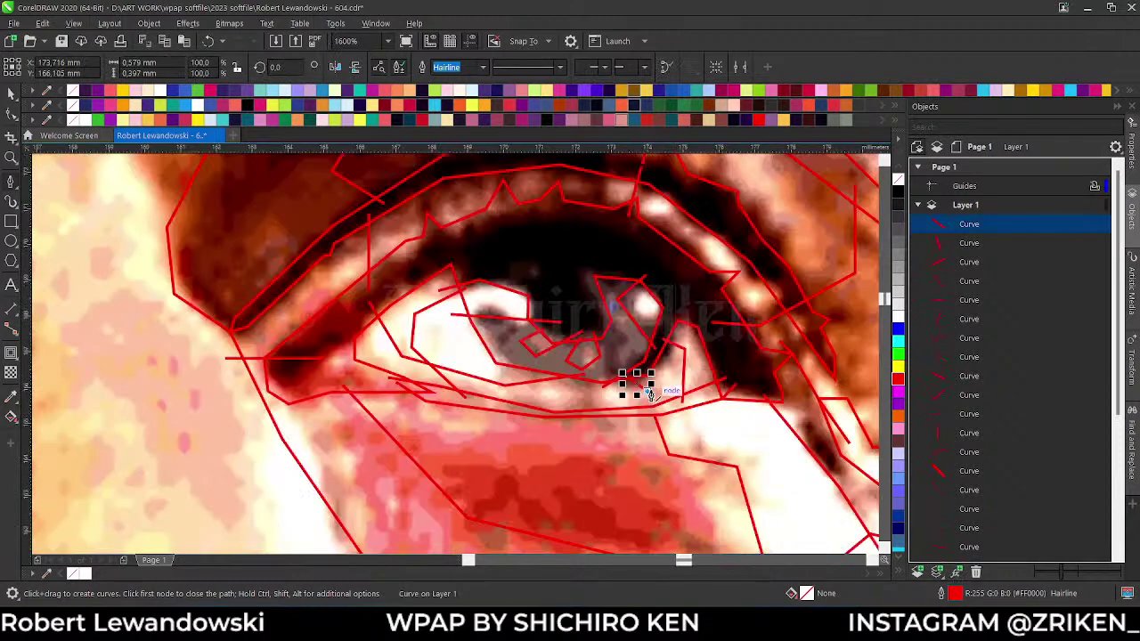
scroll(713, 365, "up", 1)
left_click(734, 374)
key("ctrl+z")
left_click(666, 392)
scroll(600, 358, "down", 2)
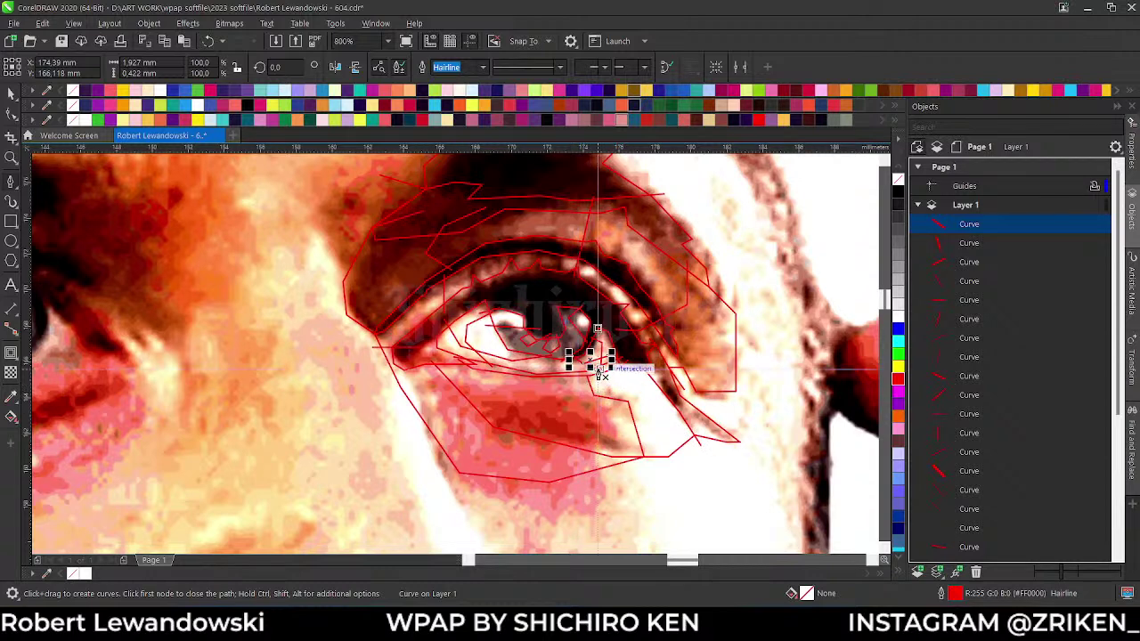
- Start a path on the left-hand eye's lower lid and trace around the outer corner up the outer lash line, about 3.2 by 3.6 mm
scroll(601, 356, "down", 1)
scroll(282, 292, "up", 2)
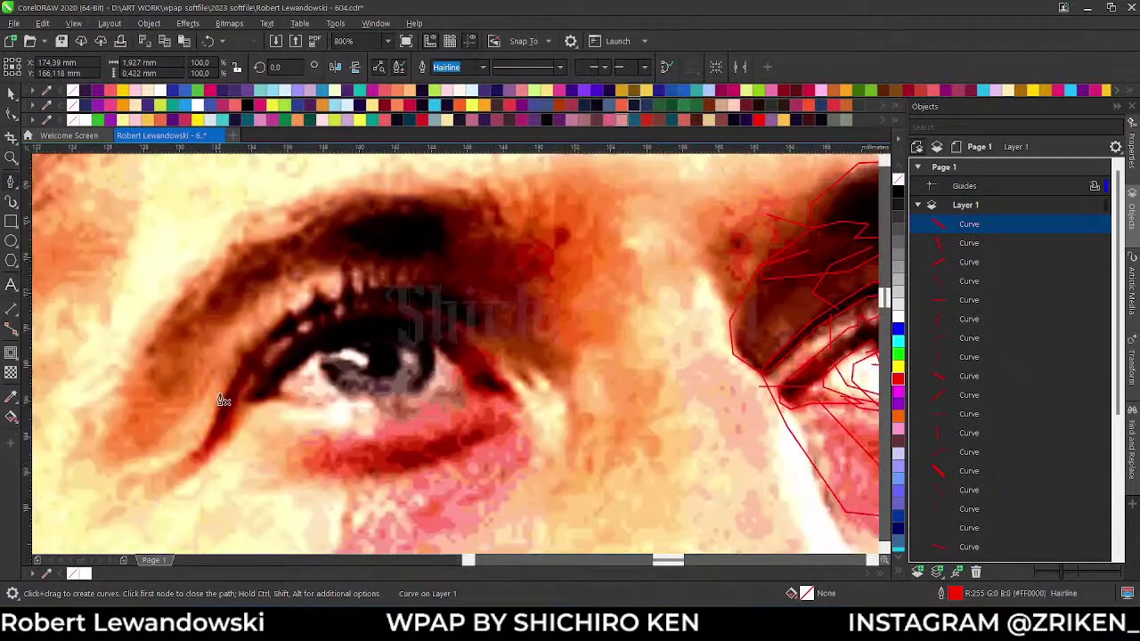
left_click(332, 417)
left_click(291, 414)
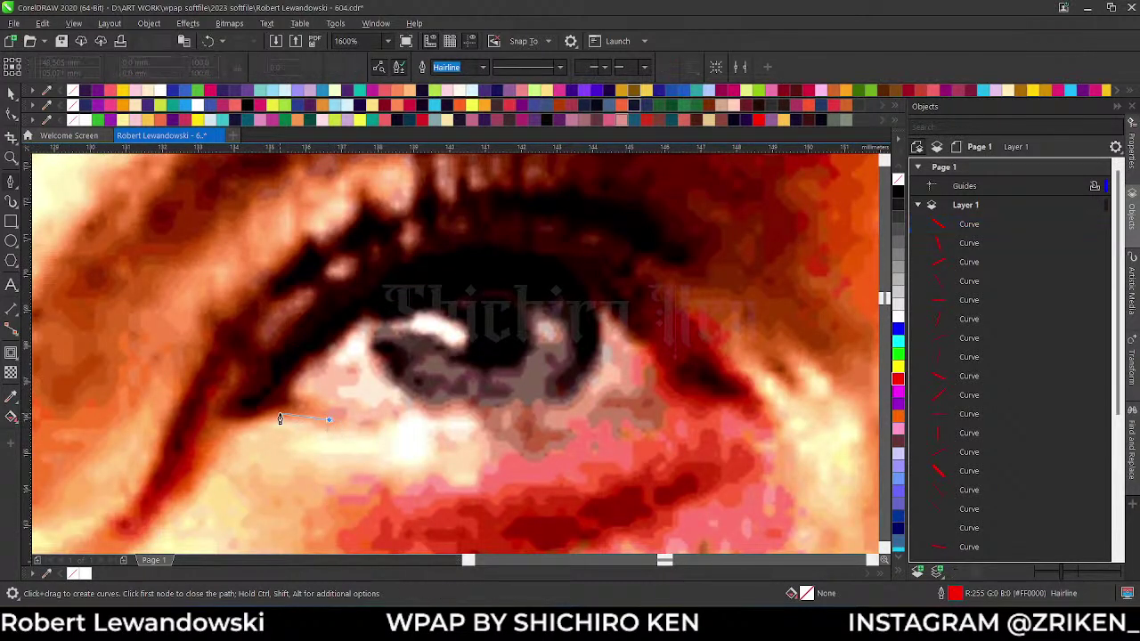
left_click(249, 411)
left_click(208, 419)
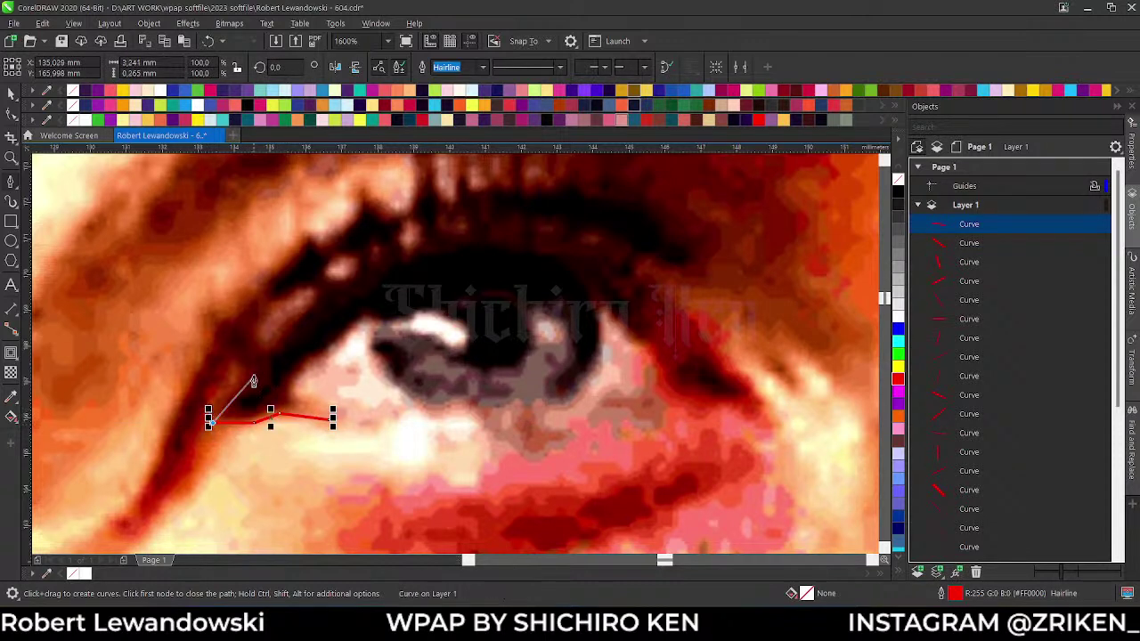
left_click(212, 403)
left_click(233, 385)
left_click(234, 354)
left_click_drag(256, 353, 305, 301)
left_click(313, 288)
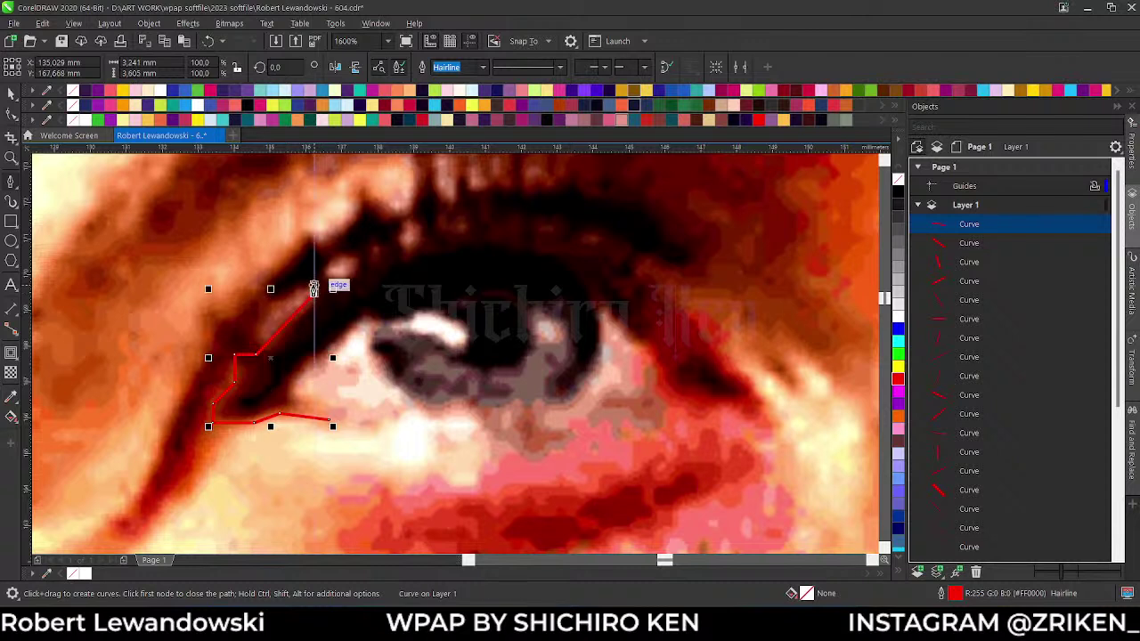
left_click(305, 286)
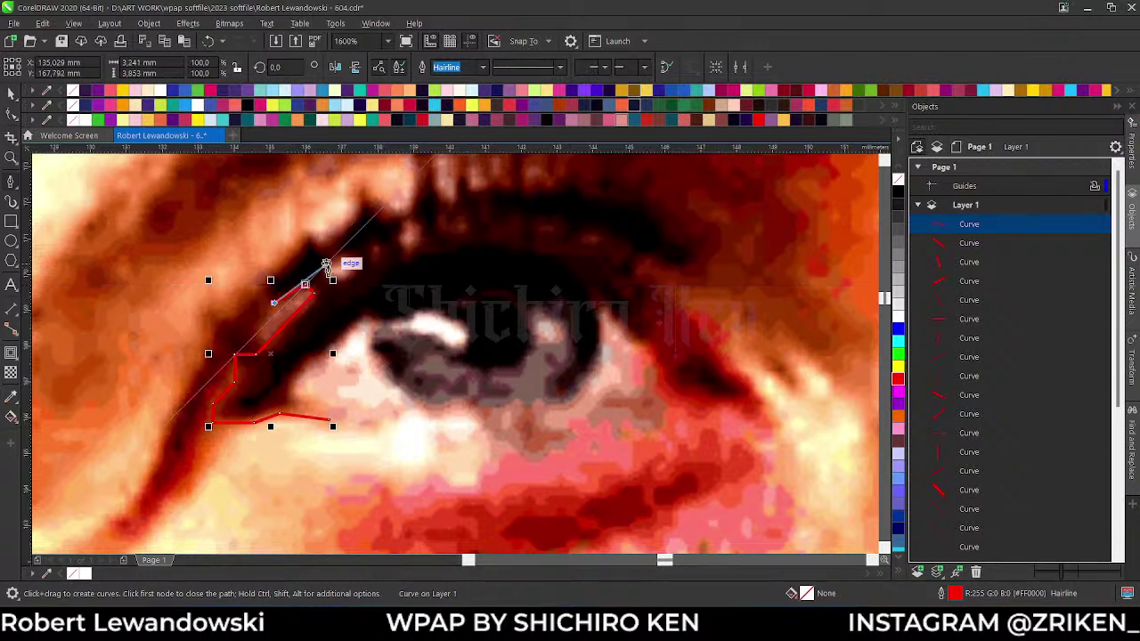
scroll(331, 258, "up", 1)
key("BackSpace")
left_click(306, 286)
left_click(337, 295)
left_click(400, 267)
left_click(388, 217)
left_click(411, 249)
left_click(437, 240)
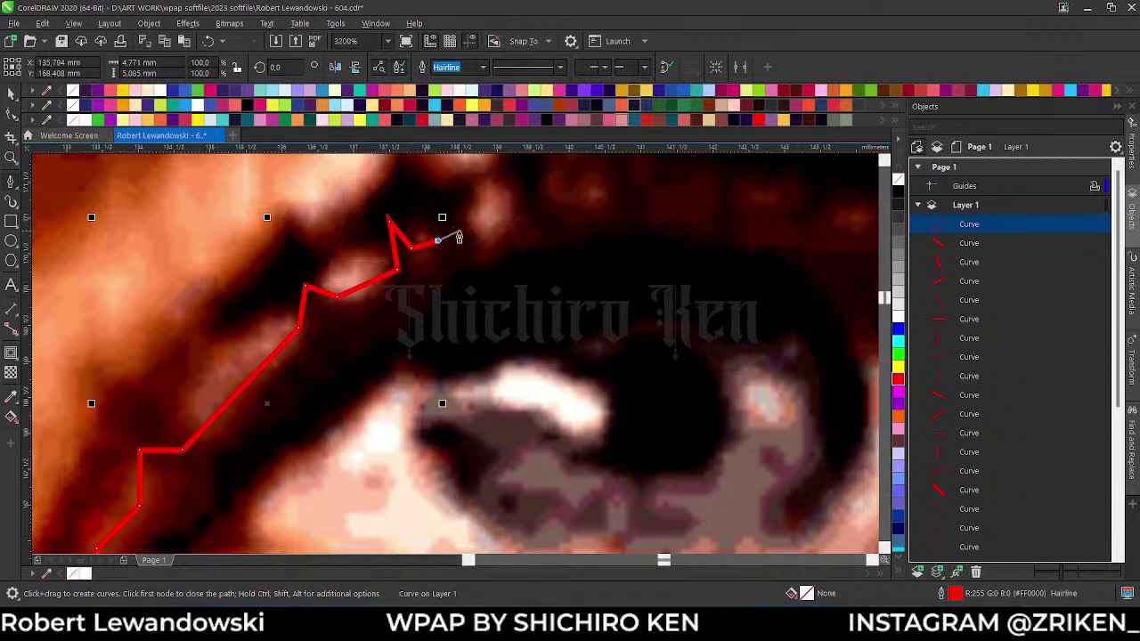
key("BackSpace")
key("BackSpace")
key("BackSpace")
key("BackSpace")
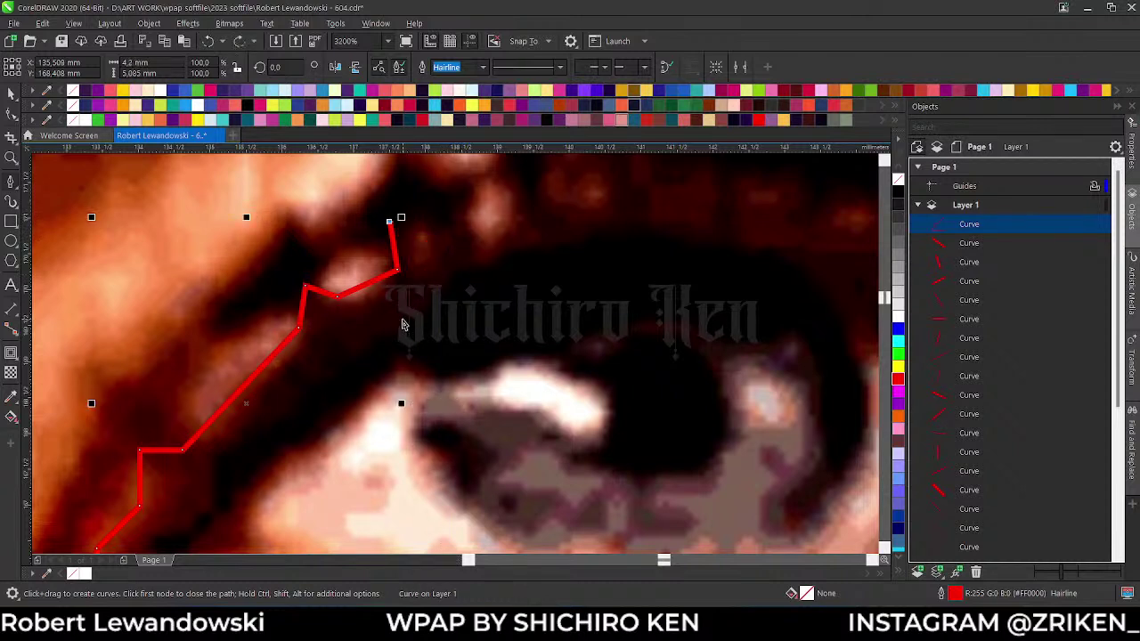
key("BackSpace")
key("BackSpace")
- Continue the path around the elongated light patch in the outer lashes and up along the jagged outer lash tips
left_click(267, 318)
left_click(233, 350)
left_click(182, 347)
scroll(183, 347, "down", 1)
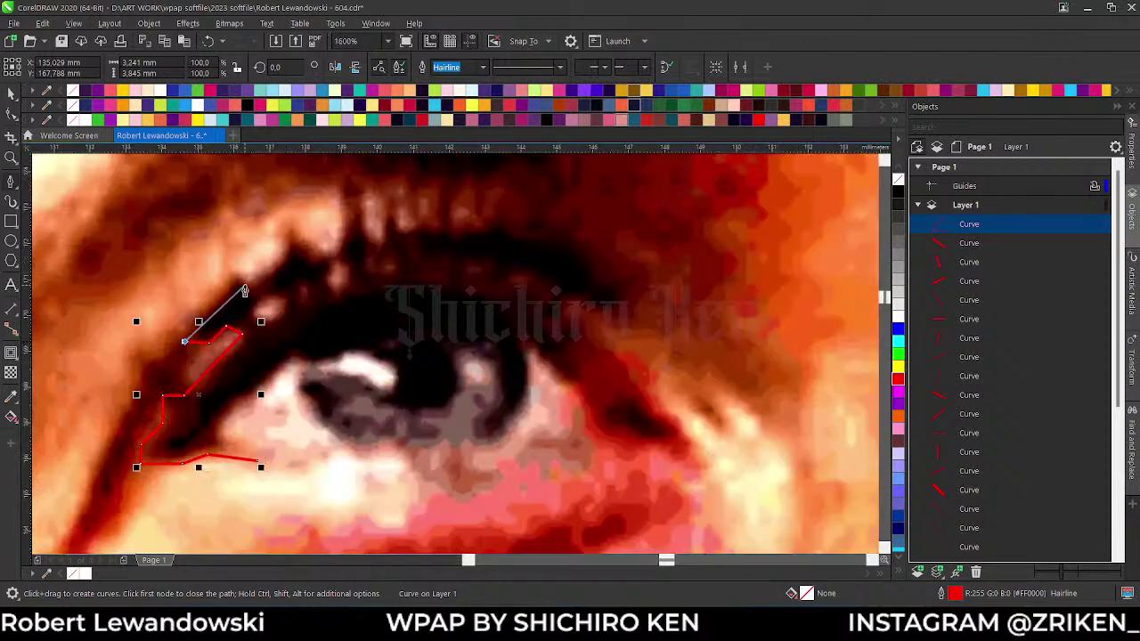
scroll(244, 291, "up", 1)
left_click(234, 265)
left_click(257, 272)
scroll(262, 298, "down", 3)
scroll(272, 303, "up", 2)
left_click(279, 300)
left_click(299, 292)
- Extend the path over the lash peaks and along the upper lid's top edge, folding back at its inner end, about 13.2 by 7.3 mm overall
left_click(308, 258)
left_click(329, 282)
left_click(372, 282)
left_click(392, 268)
left_click(404, 279)
left_click(525, 287)
left_click(574, 335)
left_click(574, 359)
left_click(506, 341)
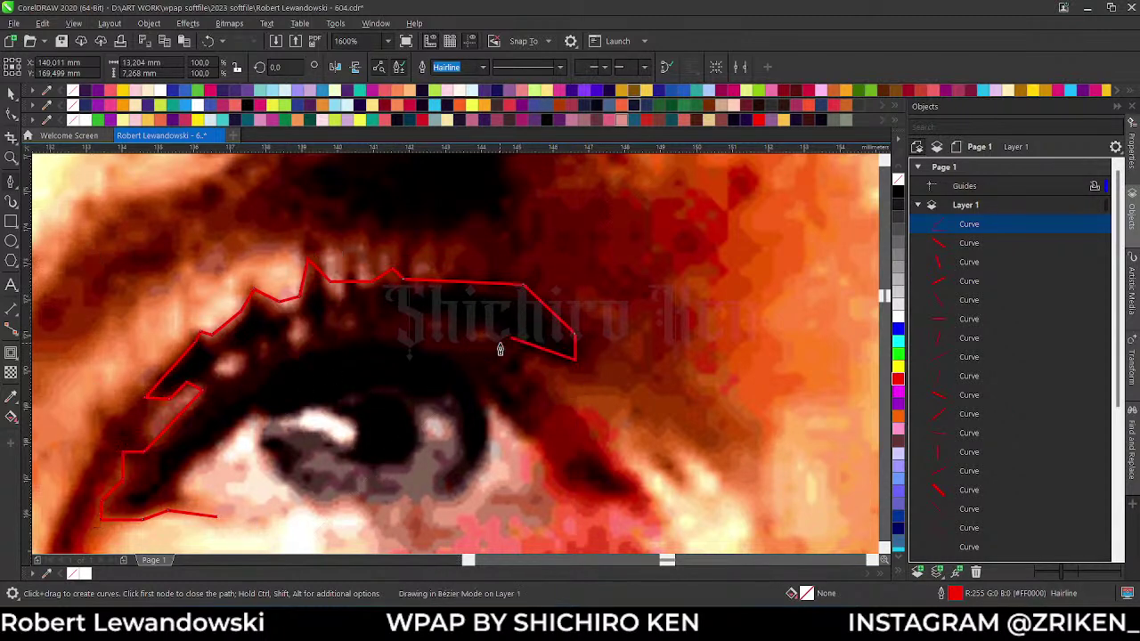
- Continue the path down around the dark inner eye corner and back up to the iris's upper inner edge
scroll(516, 352, "down", 1)
scroll(552, 374, "up", 1)
left_click(589, 380)
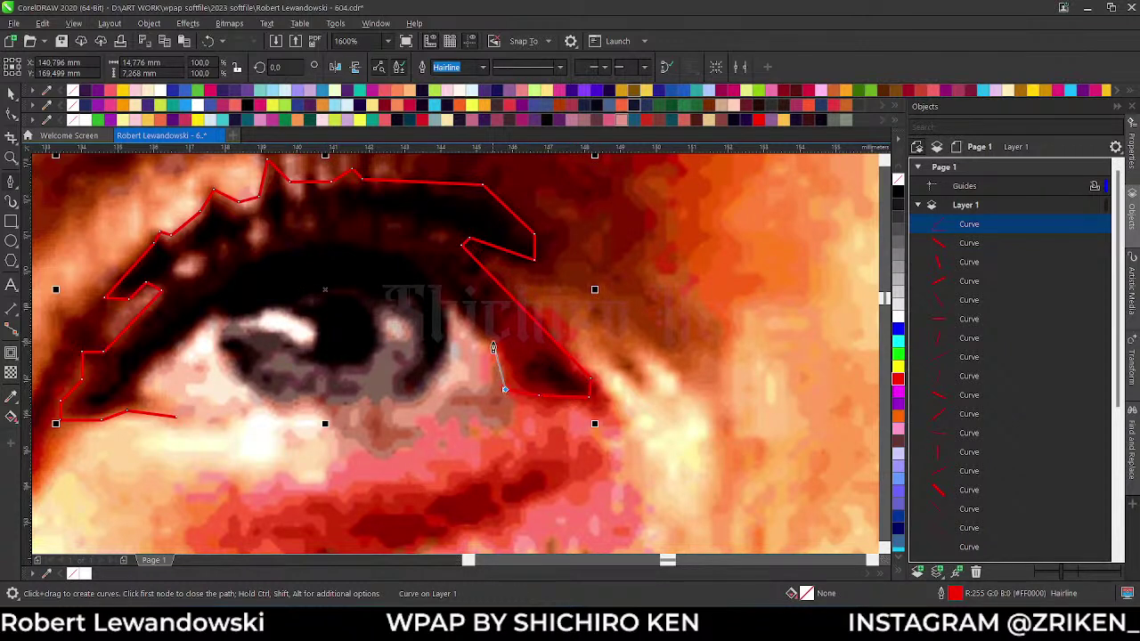
left_click(436, 296)
- Trace the path down the iris's inner side, straight along its bottom, and up its outer side to the upper lid
left_click(449, 324)
left_click(443, 376)
left_click(401, 404)
left_click(258, 404)
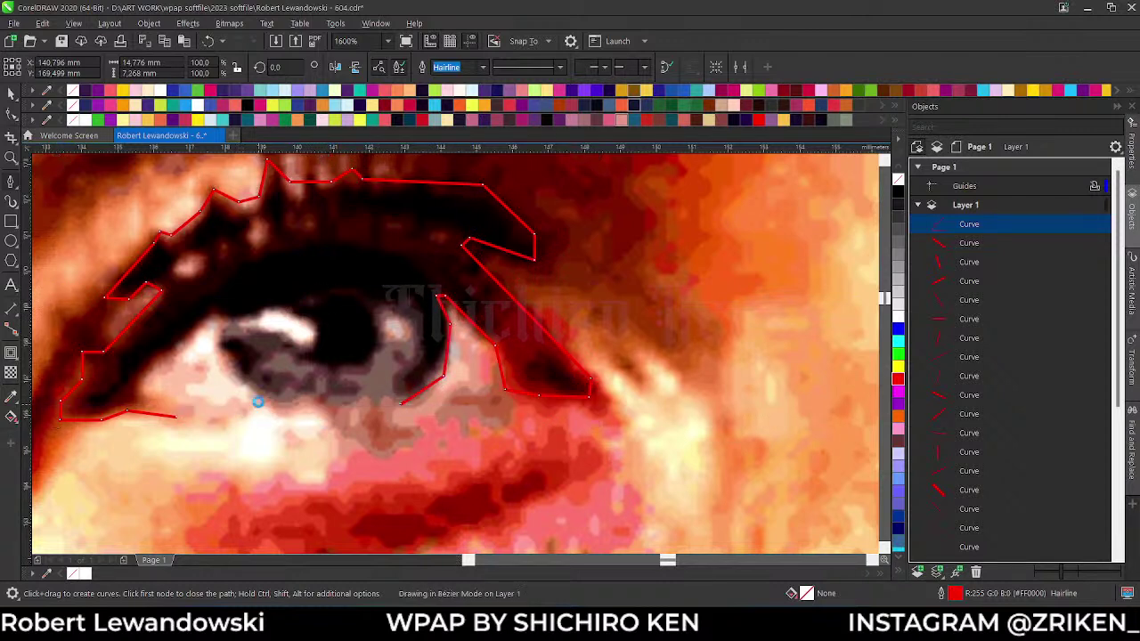
left_click(218, 352)
left_click(216, 314)
- Trace around the outer eye white and close the eye outline at its starting point, about 14.8 by 7.3 mm overall
left_click(146, 358)
left_click(141, 389)
left_click(172, 416)
left_click(176, 416)
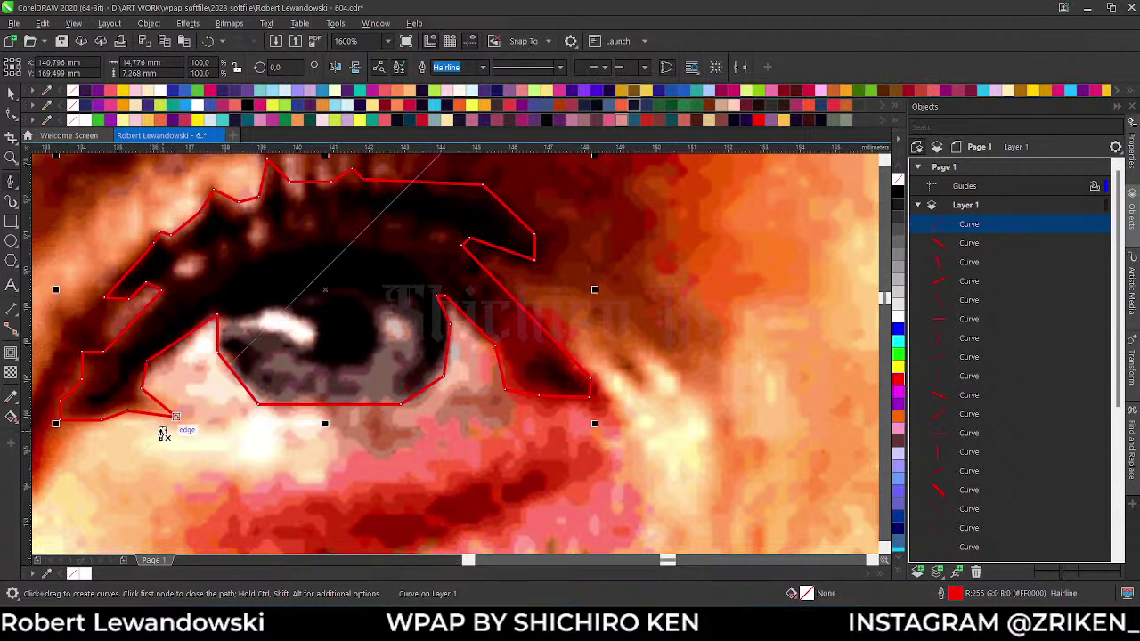
- Trace an open path from the dark outer corner along the bottom of the eye white to the inner corner, about 10.5 by 1 mm
left_click(119, 384)
left_click(178, 417)
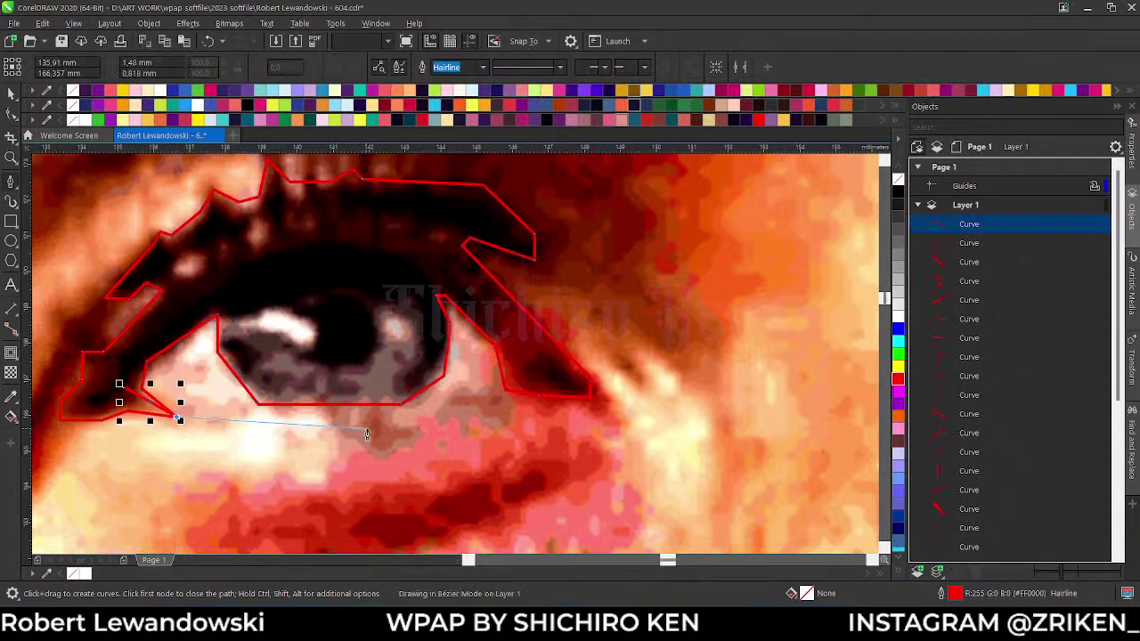
left_click(367, 426)
left_click(501, 402)
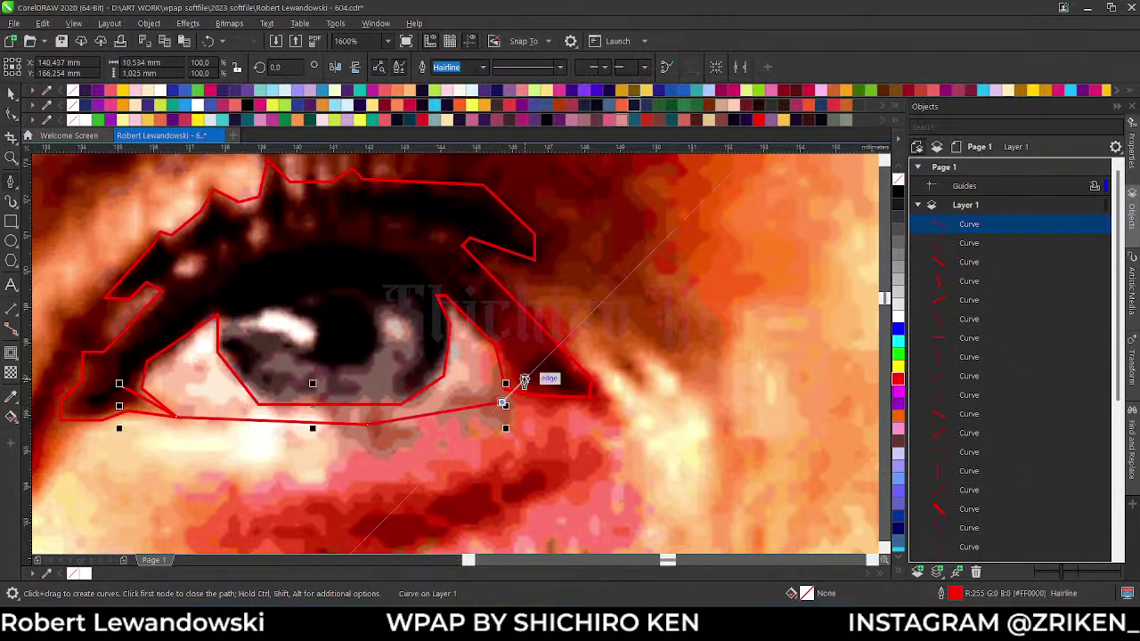
- Trace a closed five-sided facet around the bright spot in the outer upper lashes, about 1.2 by 1.1 mm
scroll(178, 256, "up", 2)
left_click(157, 283)
left_click(234, 251)
left_click(246, 268)
left_click(236, 314)
left_click(172, 328)
left_click(159, 283)
key("XF86AudioLowerVolume")
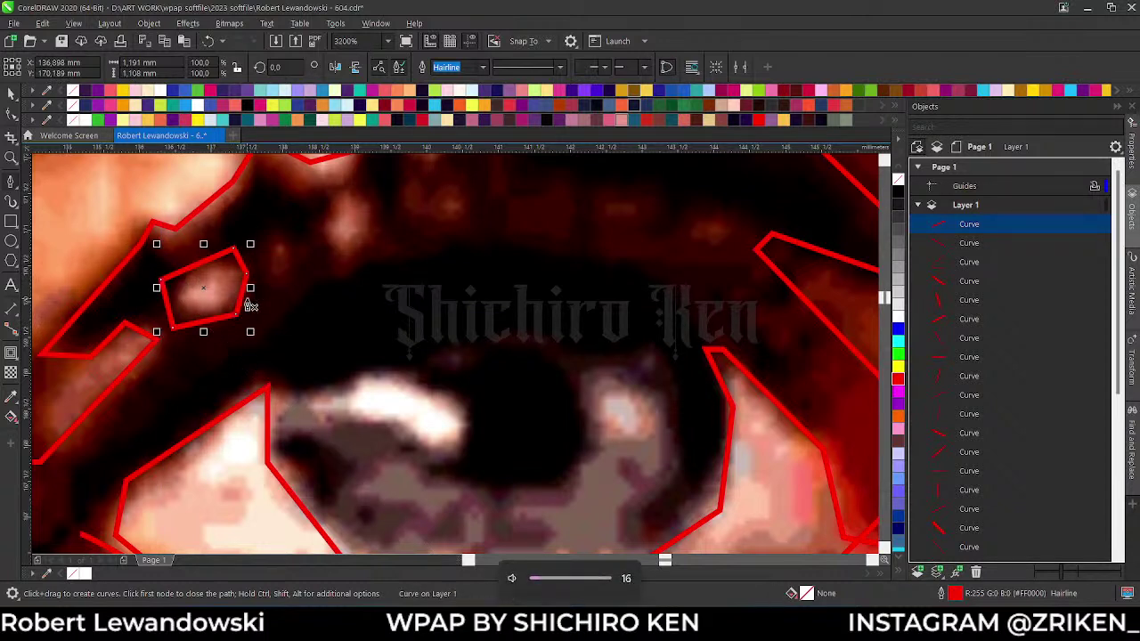
- Trace a small closed five-sided facet around the dim spot beside the bright lash facet, about 0.6 by 0.8 mm
scroll(252, 206, "up", 1)
left_click(258, 290)
left_click(322, 254)
left_click(349, 301)
left_click(331, 370)
left_click(285, 375)
left_click(258, 292)
- Trace a closed five-sided facet around the next light spot inward along the upper lashes, about 0.9 by 1.1 mm
scroll(376, 356, "down", 1)
scroll(416, 326, "up", 1)
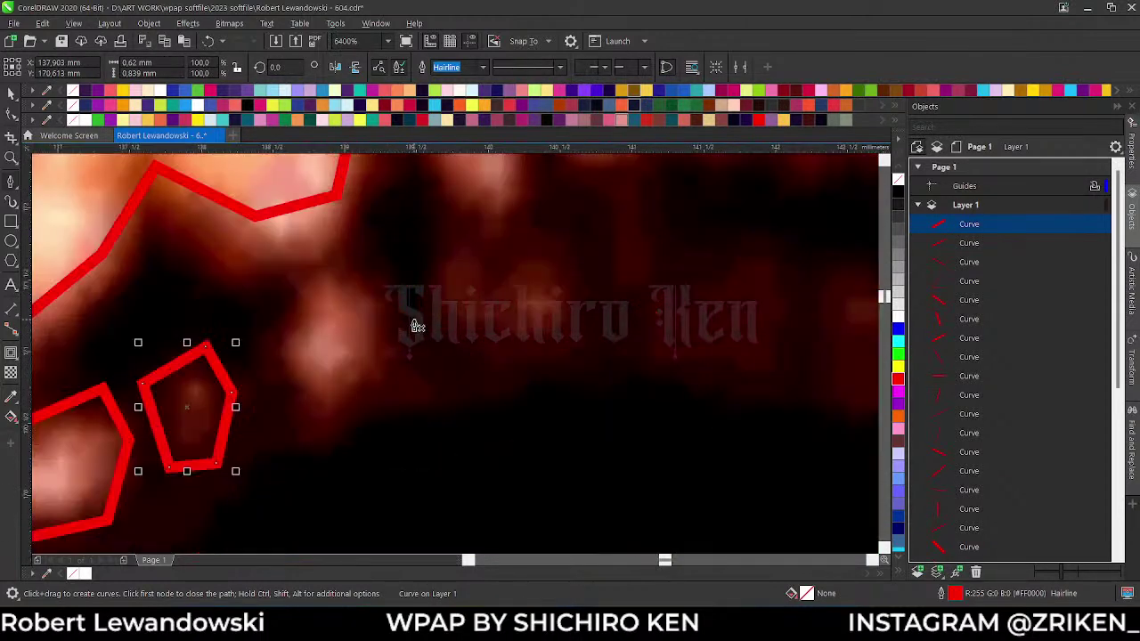
left_click(272, 316)
left_click(372, 271)
left_click(388, 279)
left_click(401, 381)
left_click(303, 431)
left_click(272, 316)
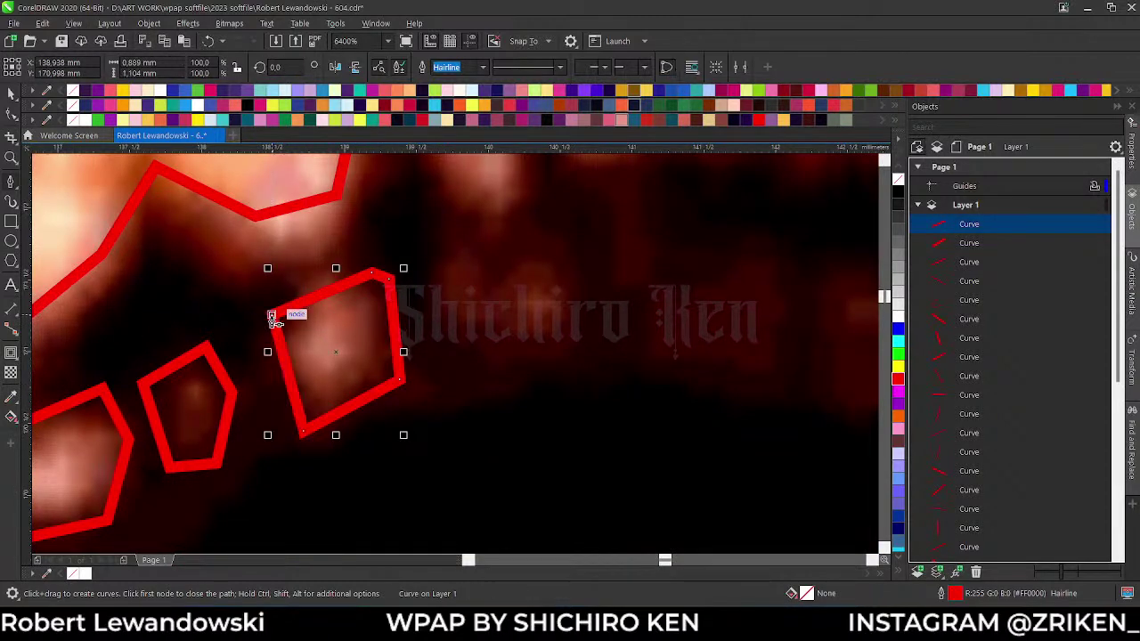
- Trace a closed four-sided facet around the faint reddish patch just inward of the last lash facet
scroll(306, 318, "down", 1)
left_click(310, 329)
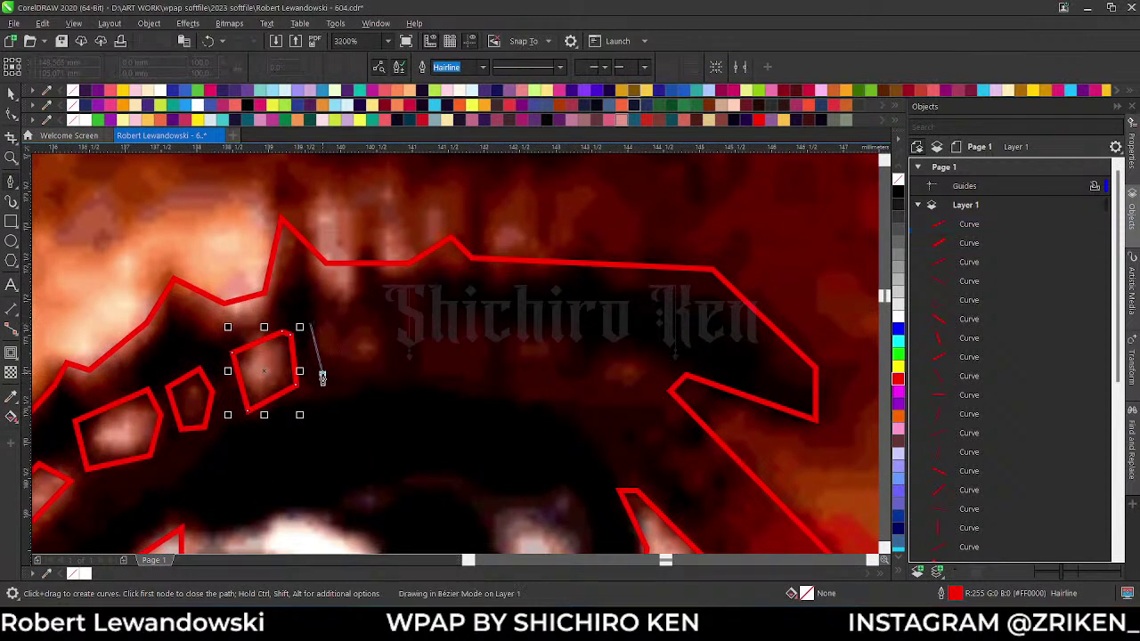
left_click(317, 371)
left_click(381, 372)
left_click(382, 318)
left_click(305, 319)
- Trace a second closed four-sided facet over the dark reddish patch at the middle of the upper lid
left_click(425, 314)
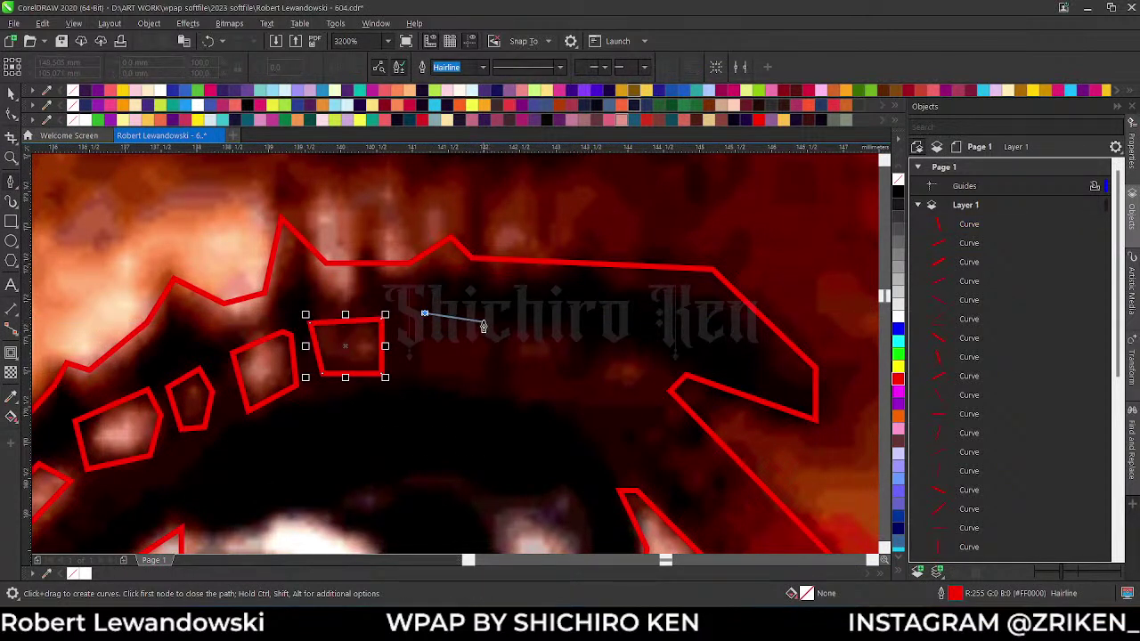
left_click(485, 316)
left_click(482, 370)
left_click(418, 370)
left_click(424, 313)
- Trace a closed, elongated five-sided facet over the reddish patch near the upper lid's inner end, about 2.2 by 1 mm
left_click(642, 349)
left_click(537, 338)
left_click(501, 365)
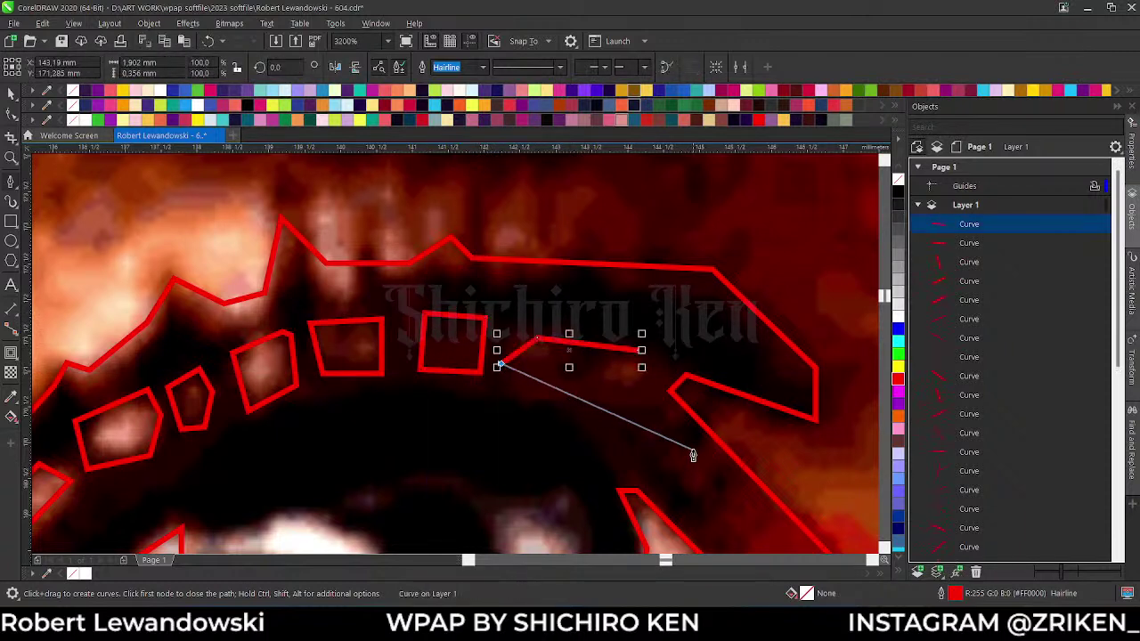
left_click(608, 407)
left_click(657, 378)
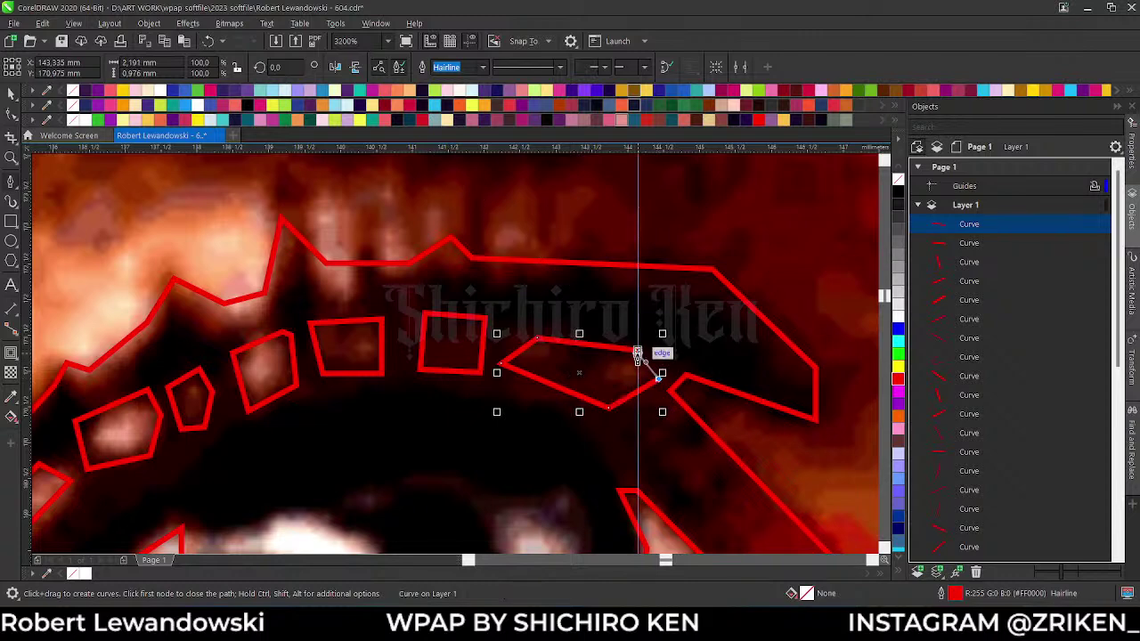
left_click(637, 352)
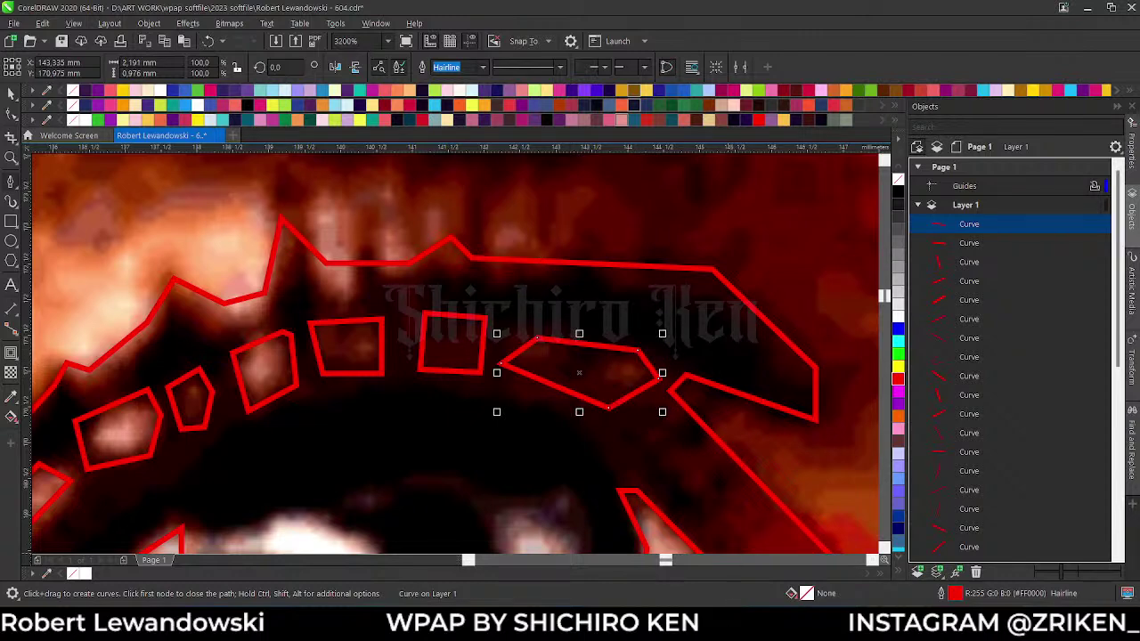
- Switch to Chrome and check the live stream's analytics in YouTube Studio and the synthwave radio video page
mouse_move(672, 599)
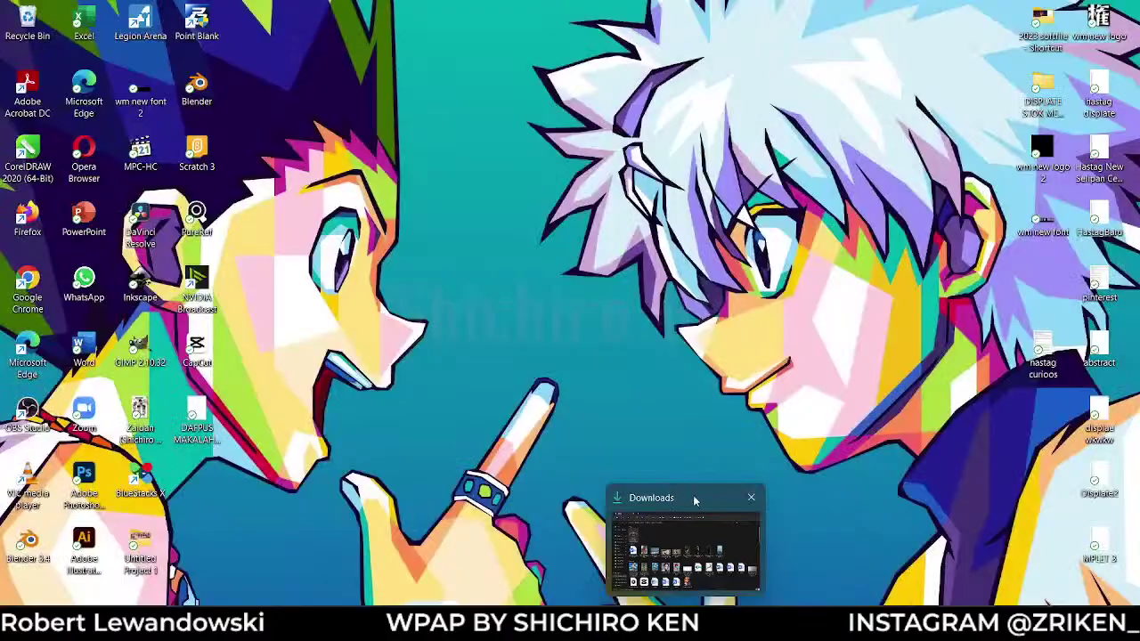
mouse_move(750, 495)
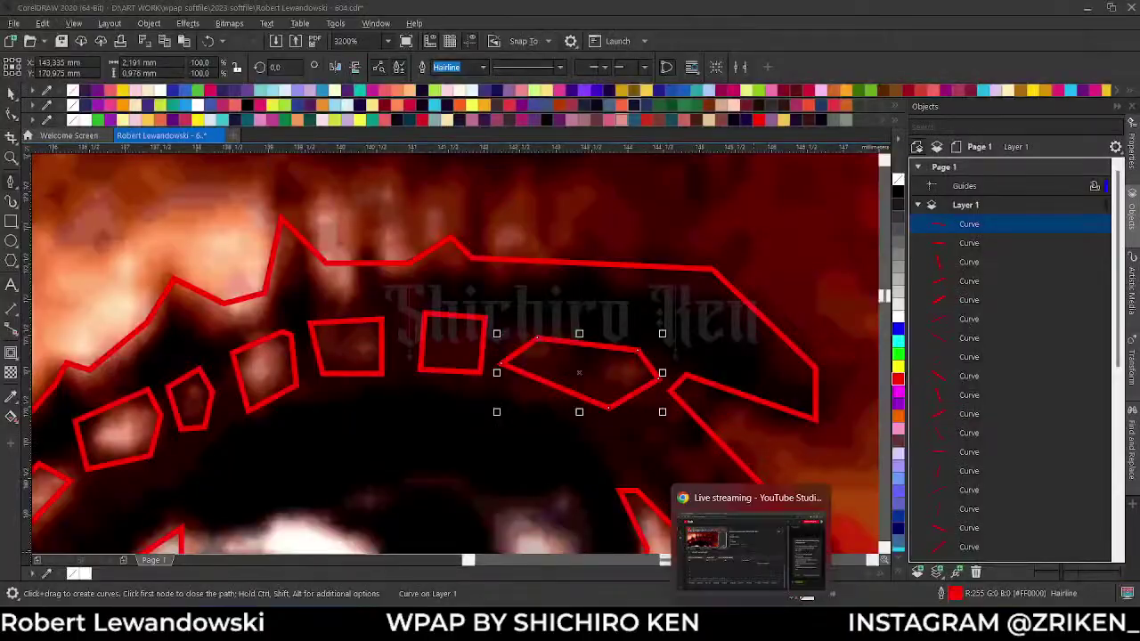
left_click(850, 505)
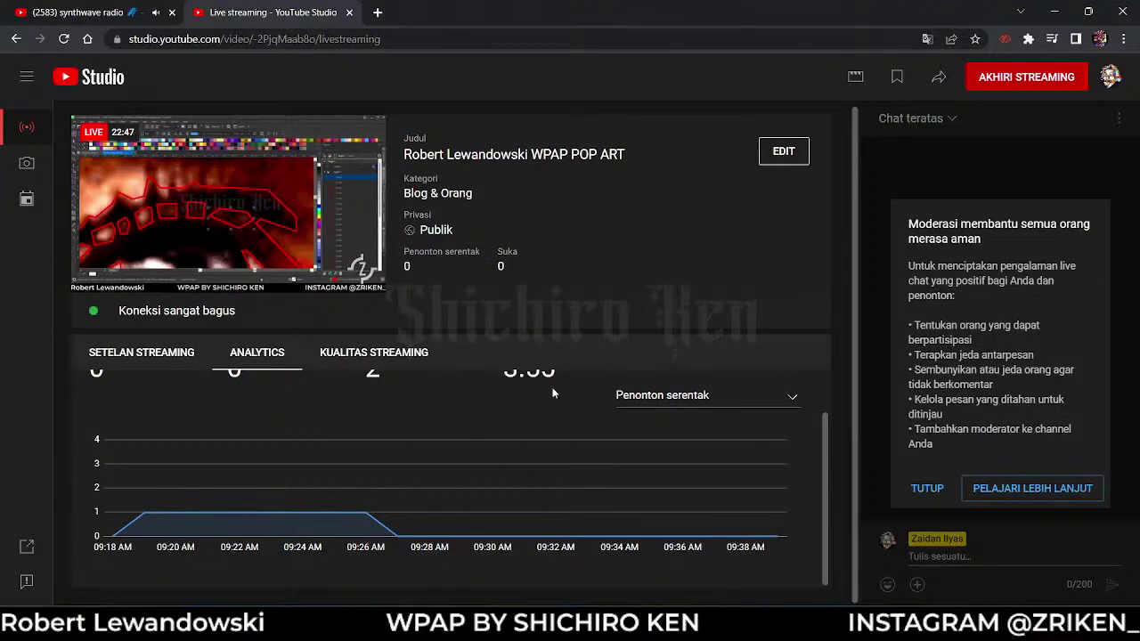
scroll(551, 413, "up", 1)
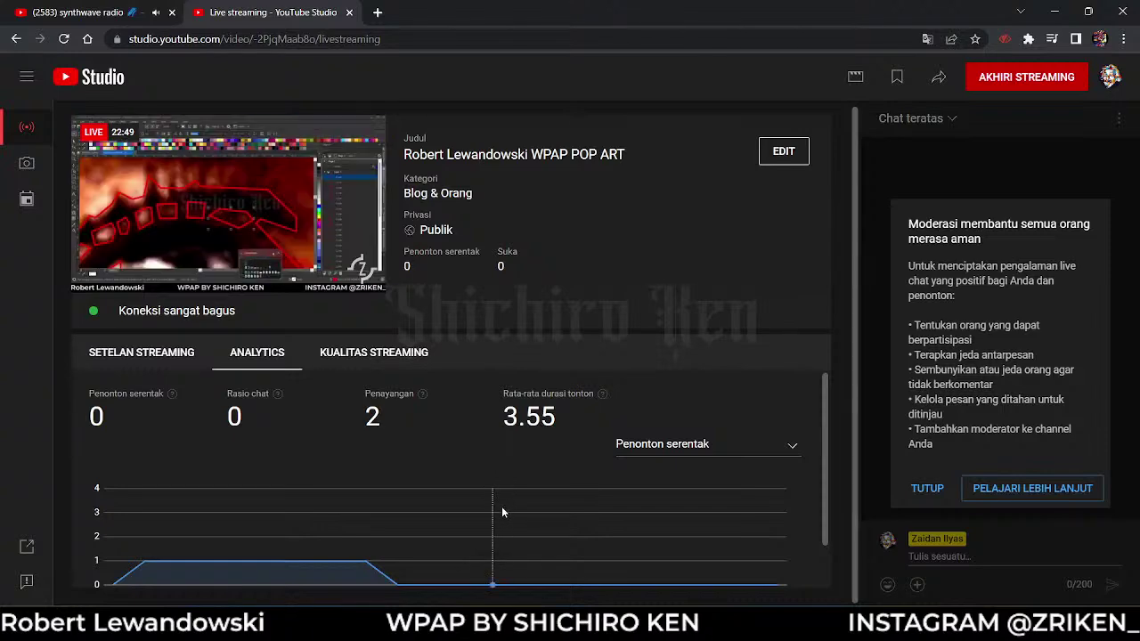
scroll(371, 511, "down", 1)
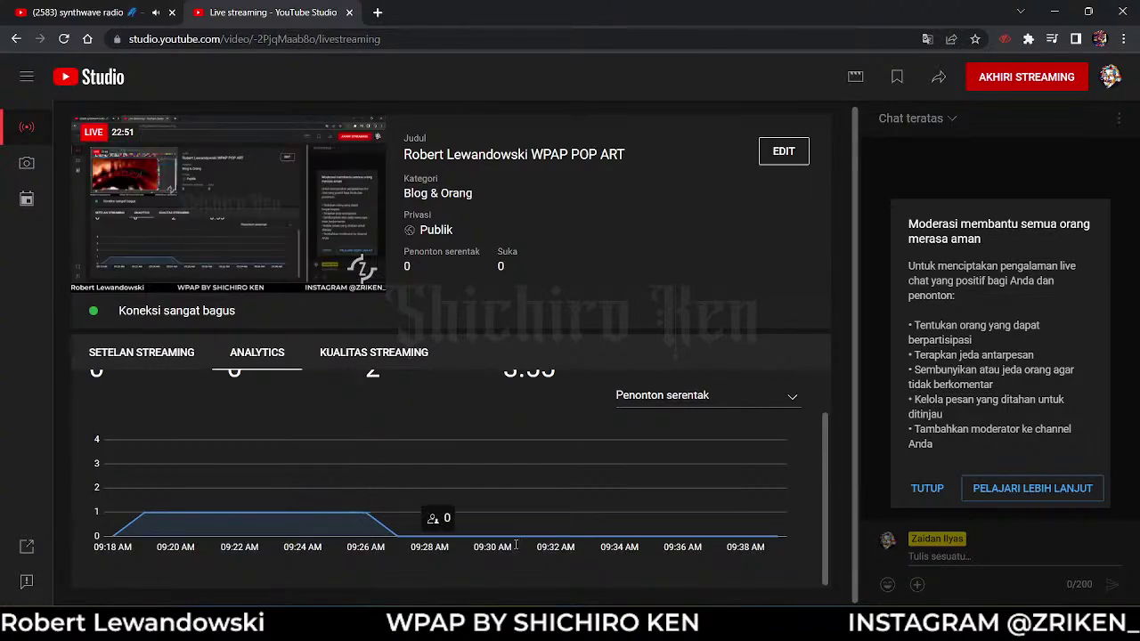
scroll(537, 508, "up", 1)
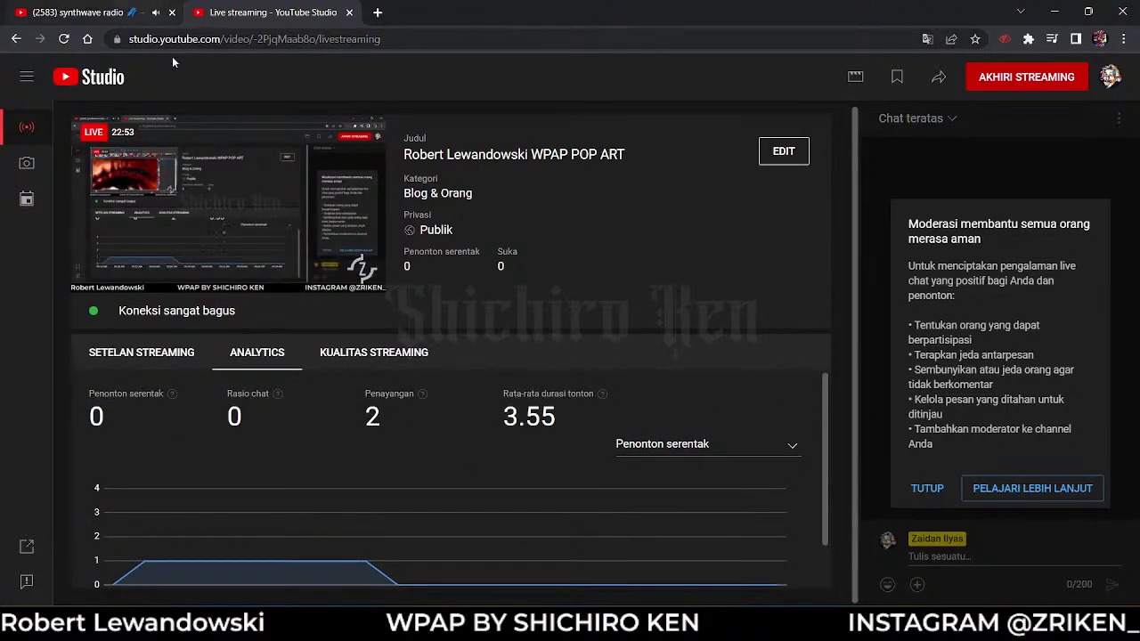
left_click(80, 13)
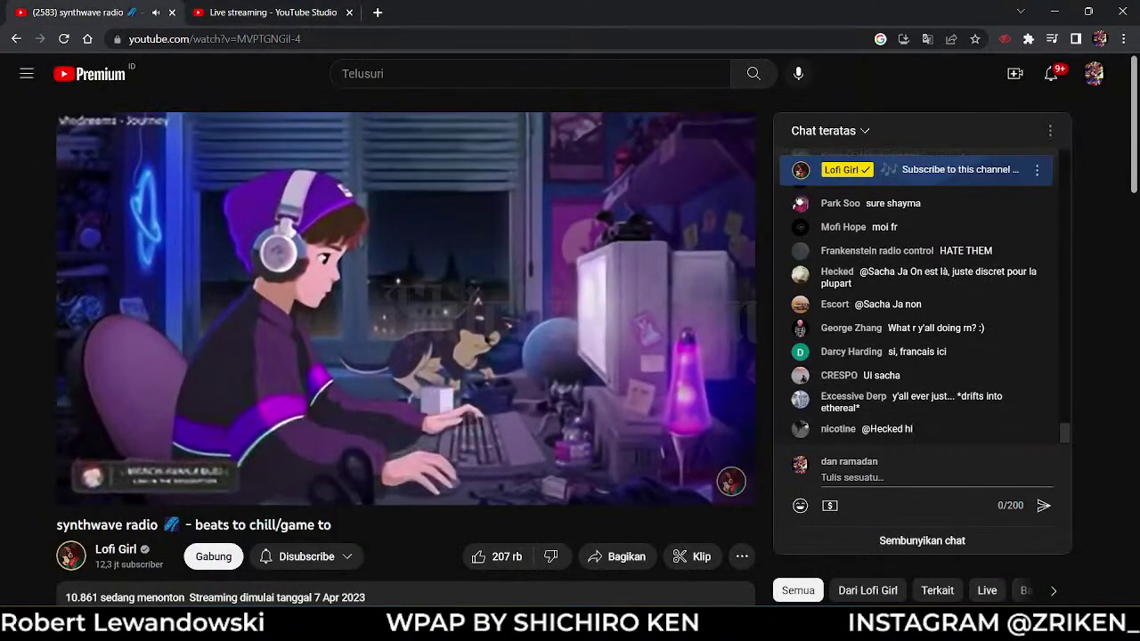
scroll(548, 425, "down", 2)
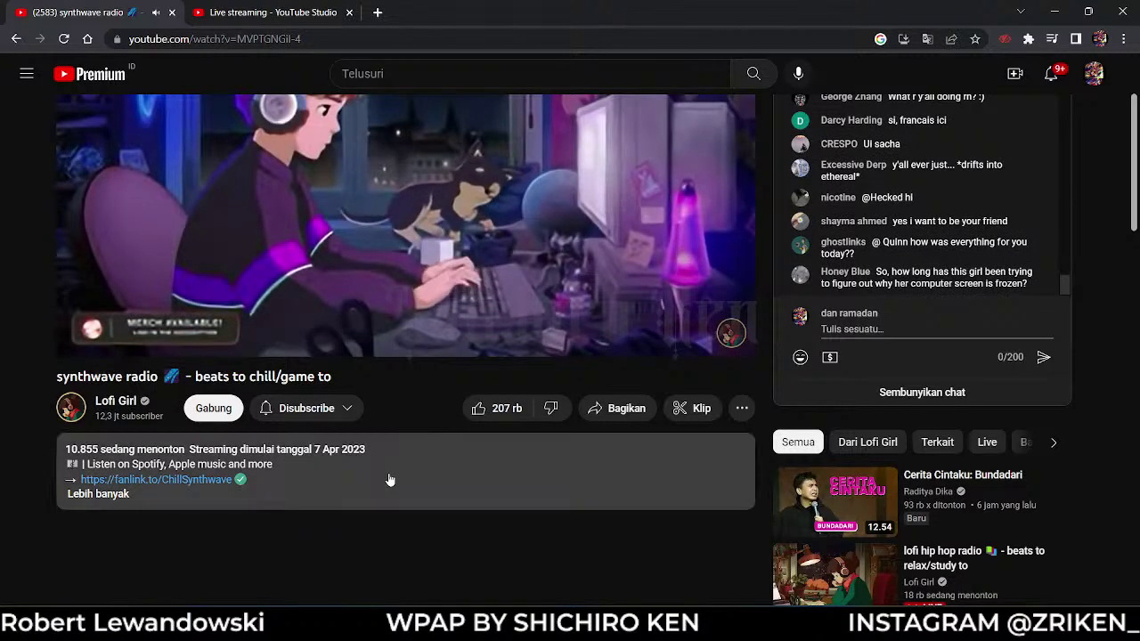
scroll(389, 477, "down", 3)
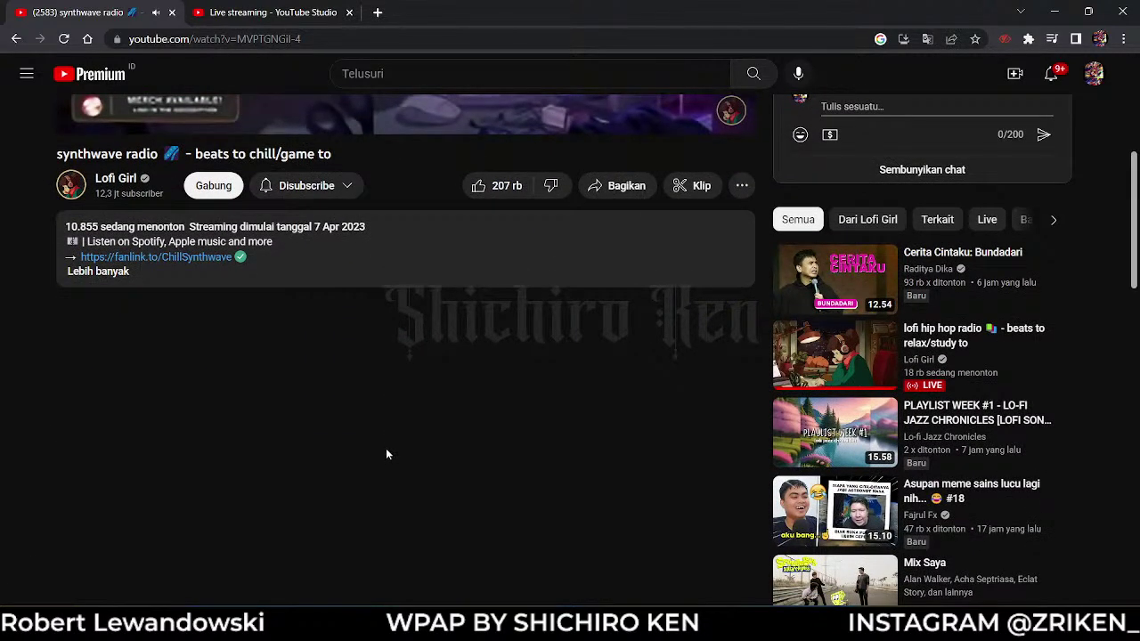
scroll(386, 442, "up", 4)
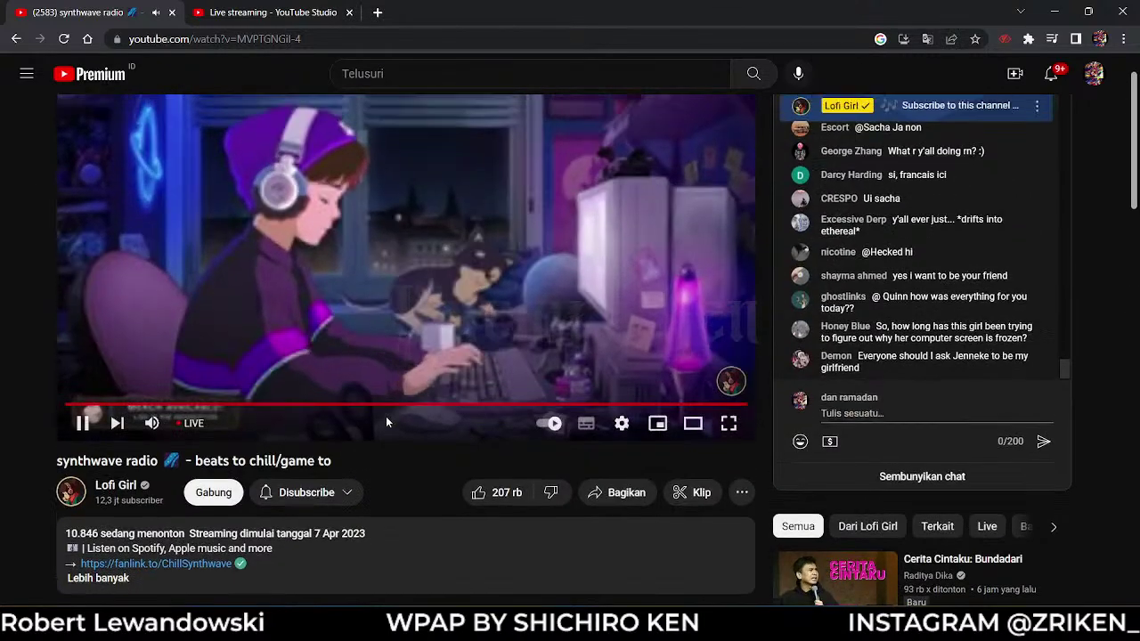
key("ctrl+Tab")
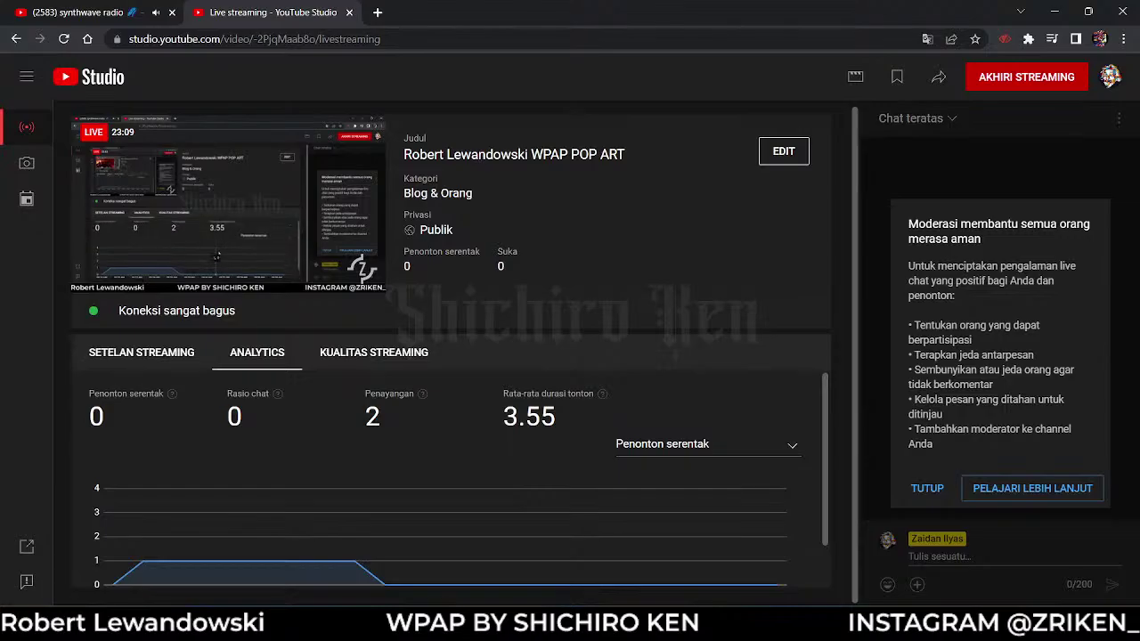
- Switch back to CorelDRAW and trace an open line down the outer eye white to the iris outline's lower corner, about 2.2 by 2.3 mm
key("alt+Tab")
scroll(515, 353, "down", 2)
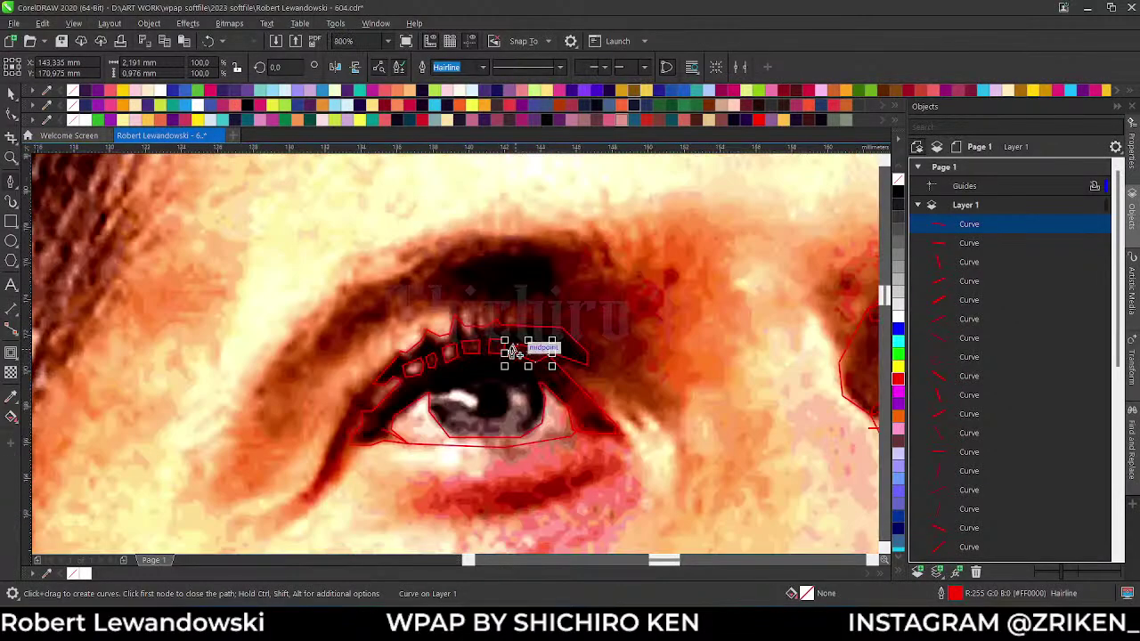
scroll(489, 438, "up", 2)
left_click(323, 278)
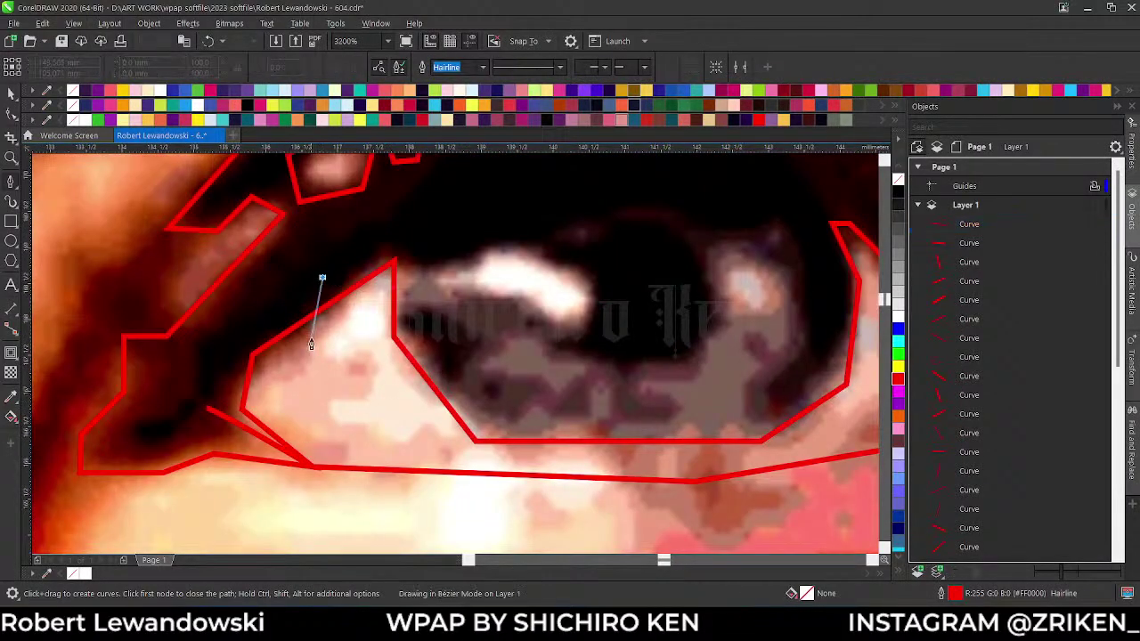
left_click(320, 379)
left_click(394, 439)
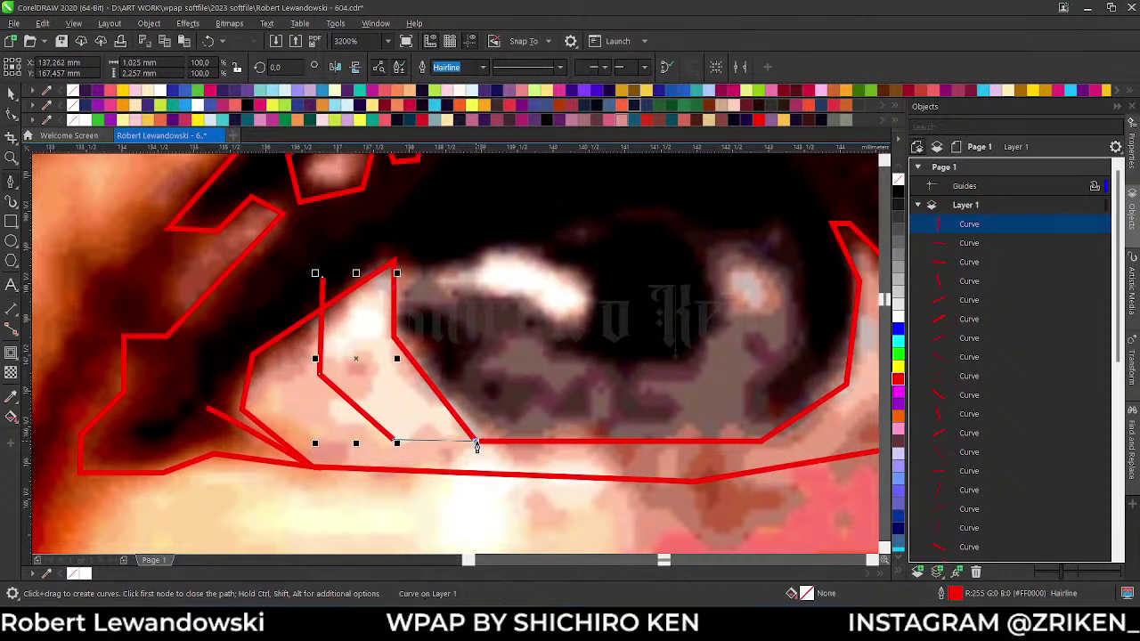
left_click(477, 442)
- Trace an open line from the iris outline's lower inner corner across the inner eye white, about 3.2 by 1.3 mm
scroll(480, 445, "down", 3)
scroll(609, 333, "up", 3)
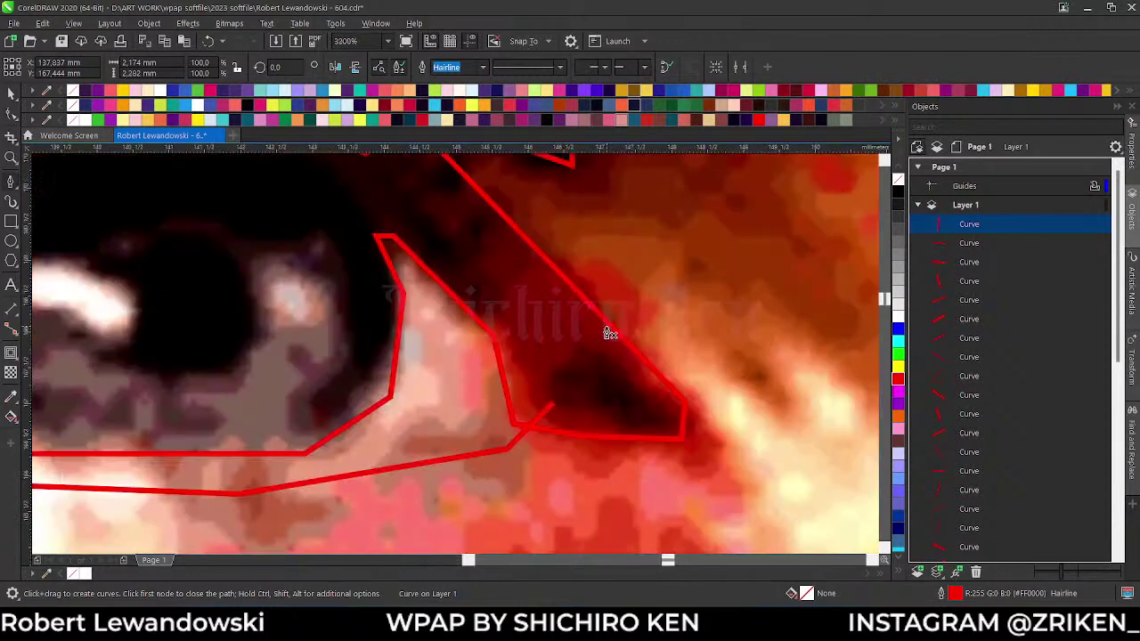
left_click(299, 422)
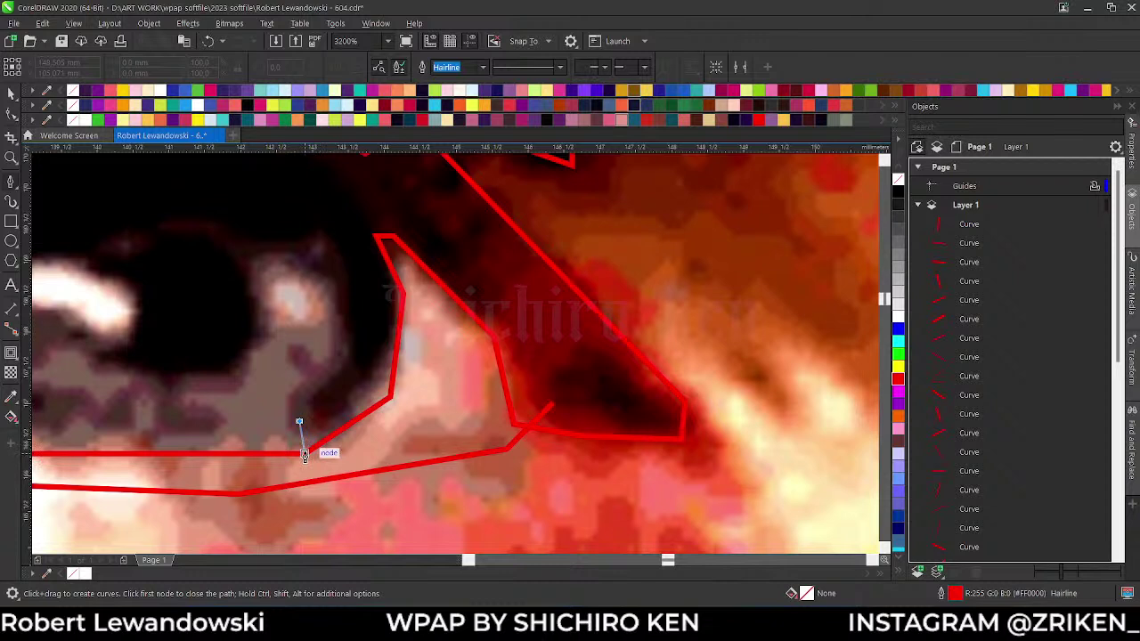
left_click(305, 455)
left_click(465, 427)
left_click(527, 363)
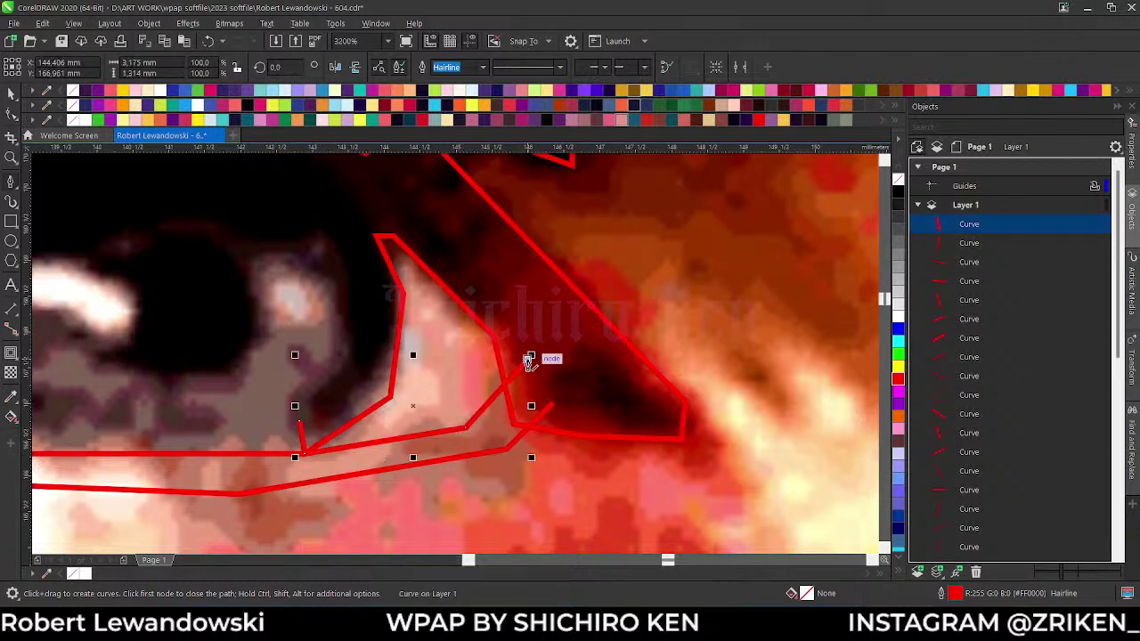
- Trace an open line over and down the outer side of the dark patch at the inner eye corner, about 2.4 by 1.7 mm
left_click(698, 343)
left_click(580, 328)
left_click(522, 345)
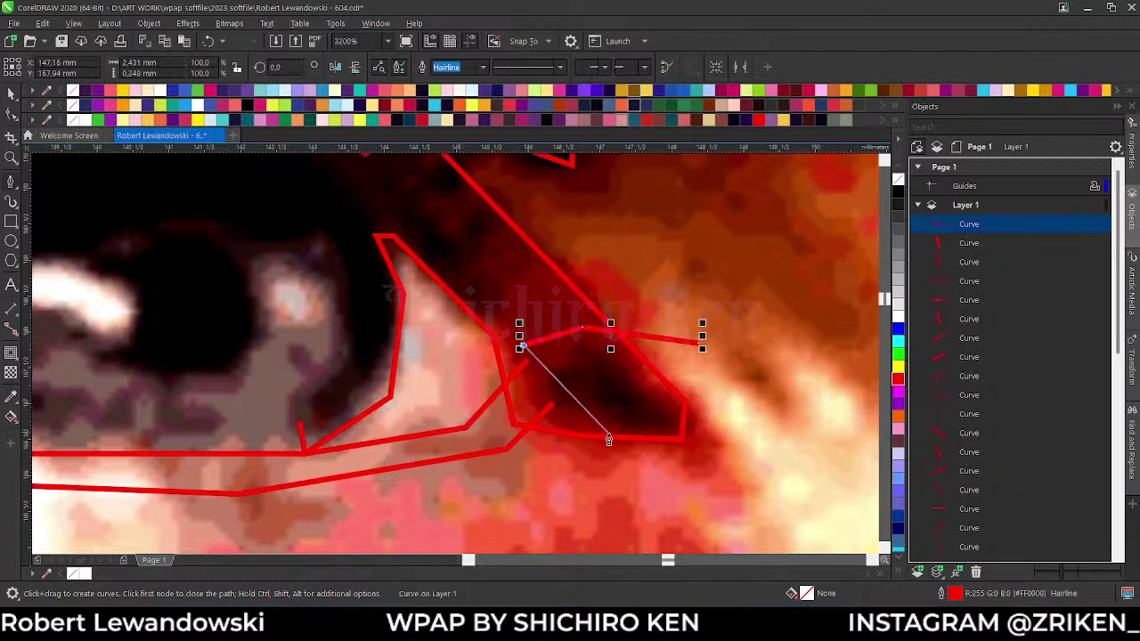
left_click(607, 438)
- Trace an open line over the large iris highlight, under the pupil and around the small highlight to the iris's lower edge, about 6.2 by 2.4 mm
scroll(621, 455, "down", 2)
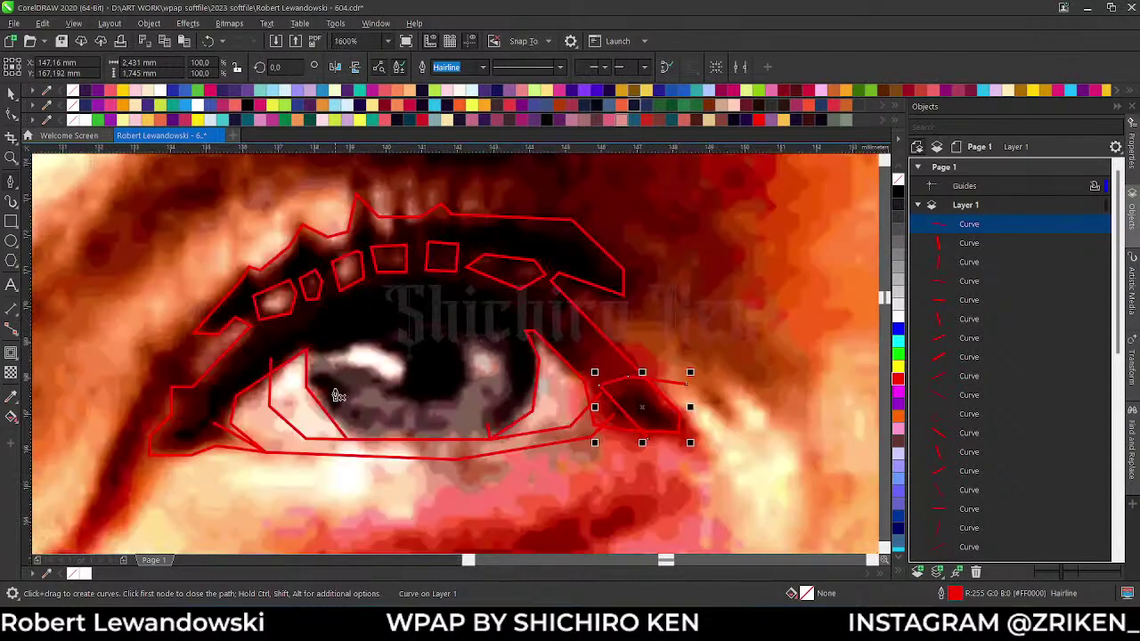
scroll(338, 395, "up", 2)
left_click(265, 380)
left_click(323, 319)
left_click(435, 309)
left_click(481, 358)
left_click(472, 394)
left_click(547, 424)
left_click(614, 407)
left_click(622, 319)
left_click(664, 315)
left_click(713, 368)
double_click(707, 478)
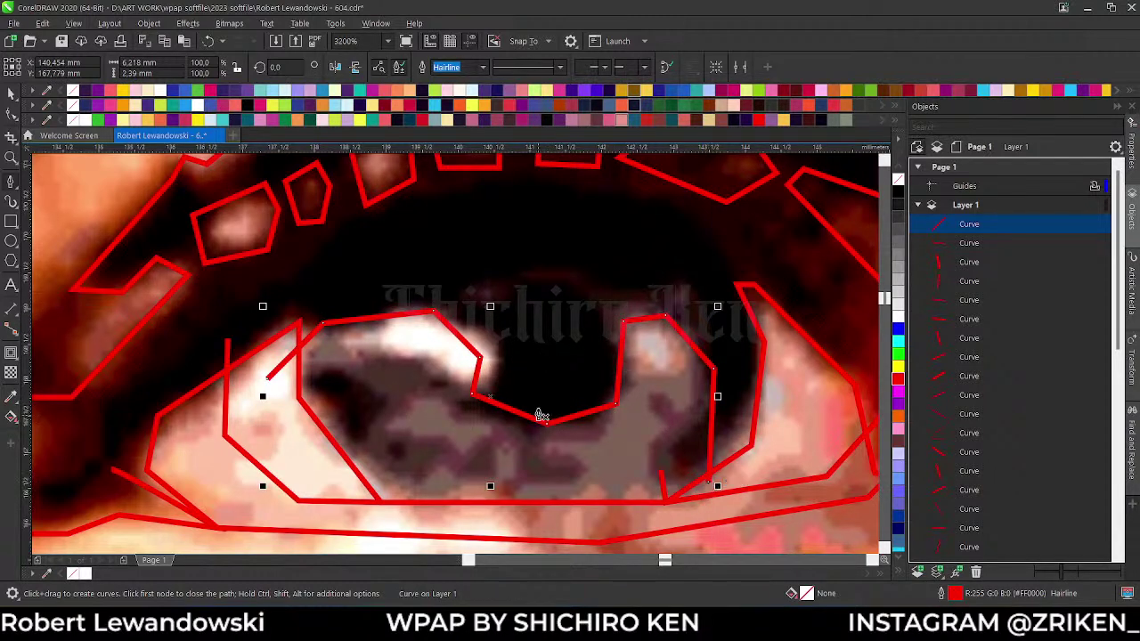
- Trace a shallow two-segment line along the underside of the large iris highlight, about 3.2 by 0.4 mm
scroll(653, 469, "down", 5)
scroll(331, 325, "up", 5)
left_click(262, 295)
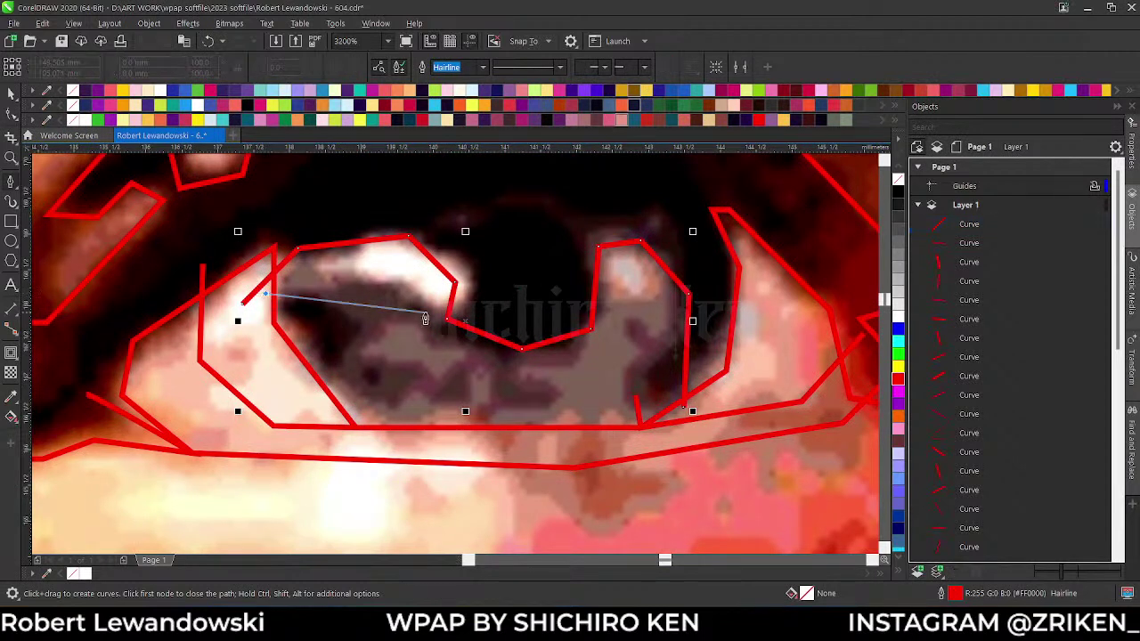
left_click(452, 318)
double_click(496, 323)
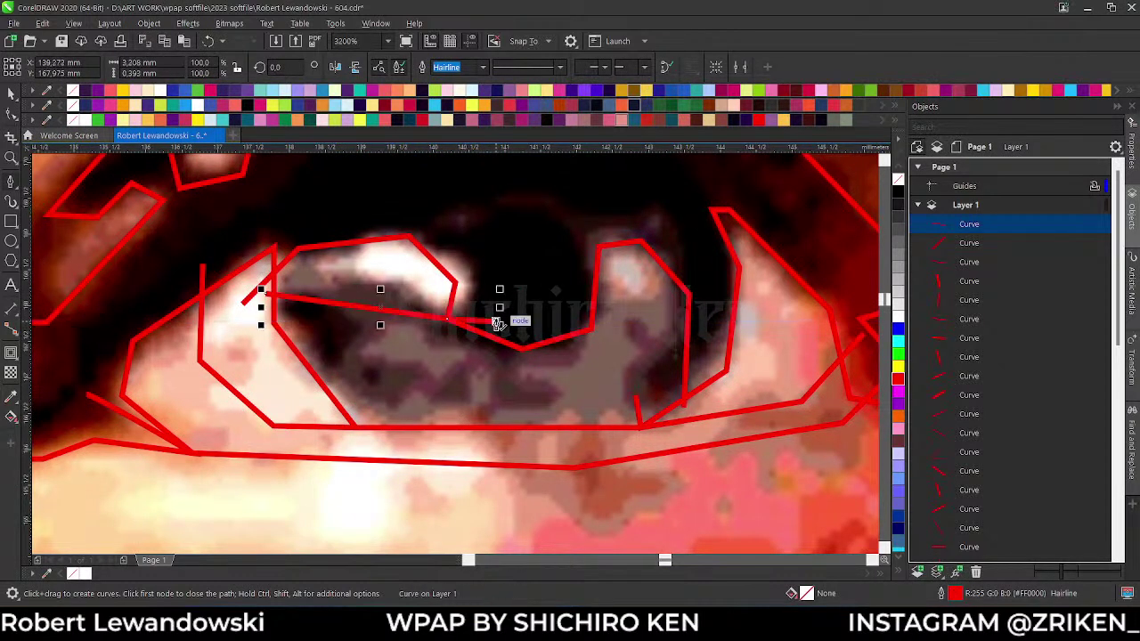
- Trace an open line from the large highlight around the lower iris's grey area and up its inner side, about 5.1 by 2.7 mm
left_click(370, 219)
left_click(327, 284)
left_click(414, 401)
left_click(456, 387)
left_click(490, 410)
left_click(659, 383)
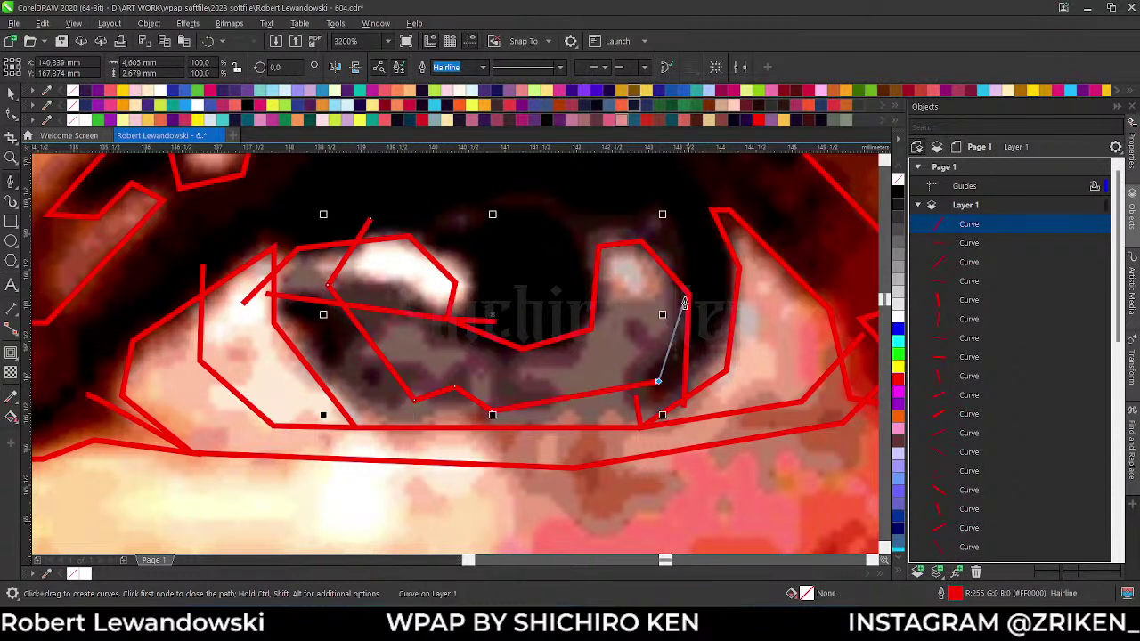
double_click(694, 271)
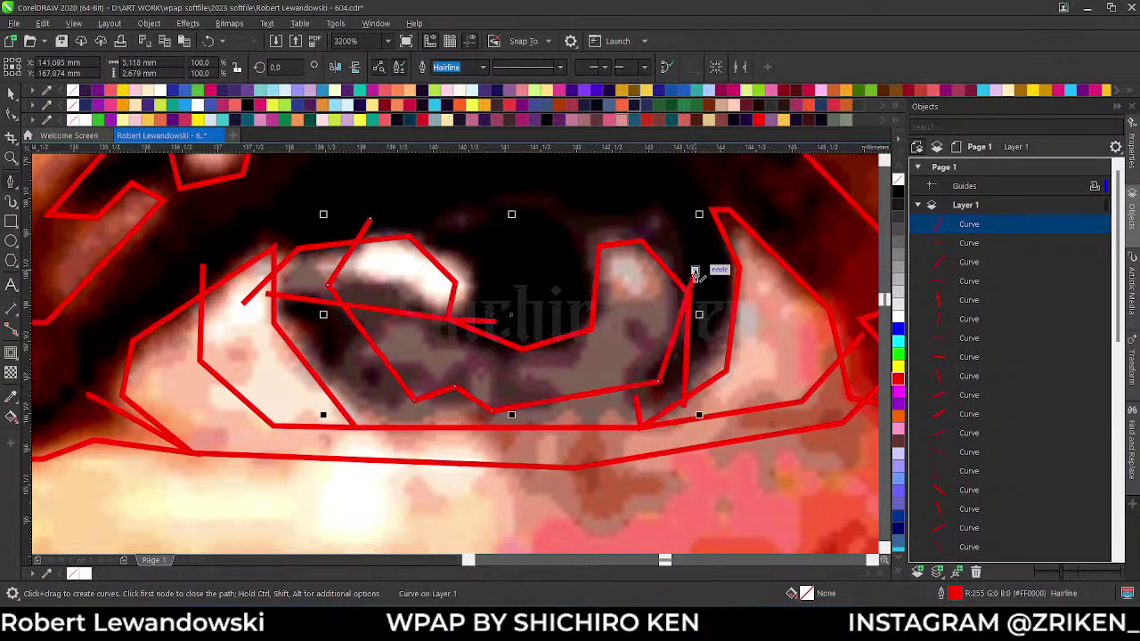
- Trace a V-shaped line under the small iris highlight and a two-segment line about 1 by 2.3 mm down the inner eye white
left_click(580, 285)
left_click(634, 312)
double_click(690, 266)
left_click(708, 248)
left_click(781, 305)
double_click(780, 416)
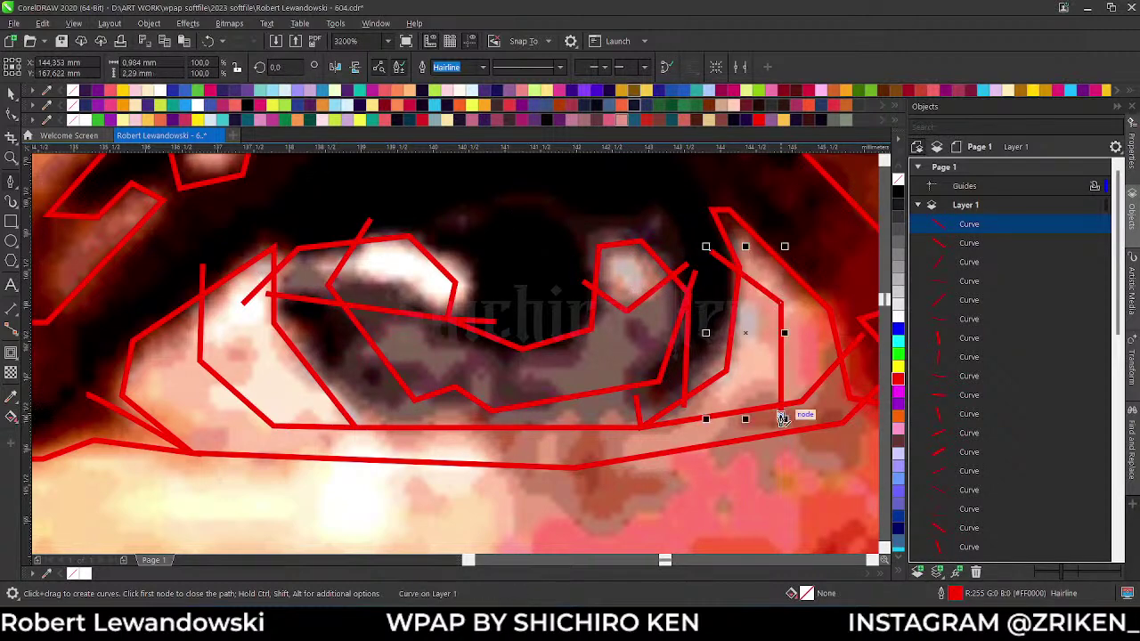
- Trace two straight diagonal lines across the lower lid rim beneath the iris, about 2.4 by 0.9 mm and 1.4 by 0.9 mm
scroll(476, 436, "down", 2)
scroll(459, 450, "up", 2)
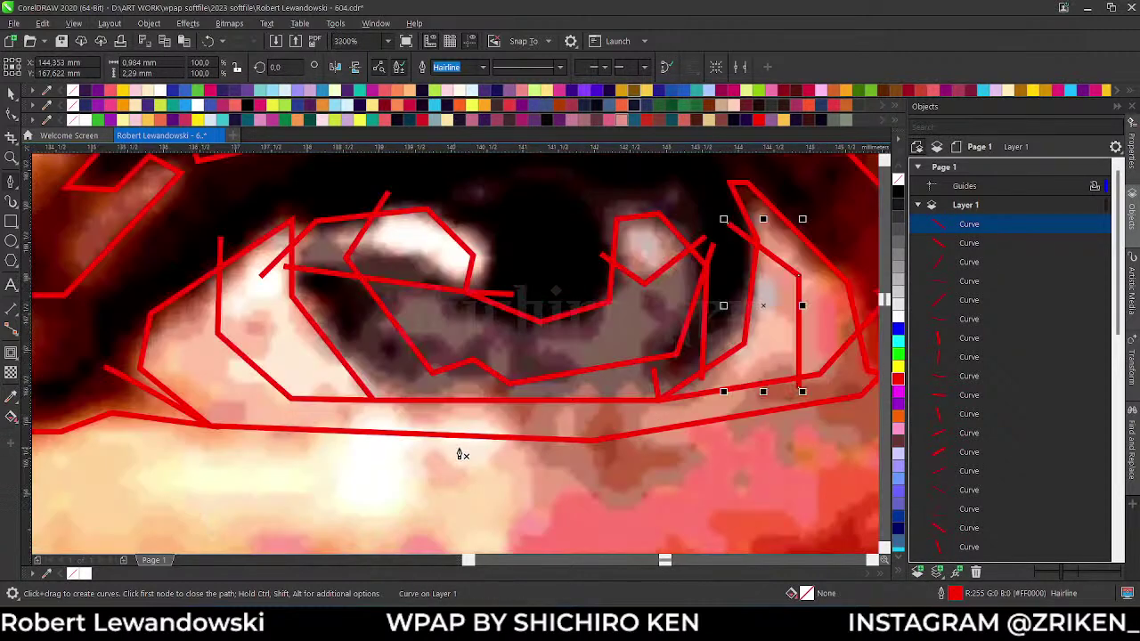
left_click(559, 457)
double_click(378, 384)
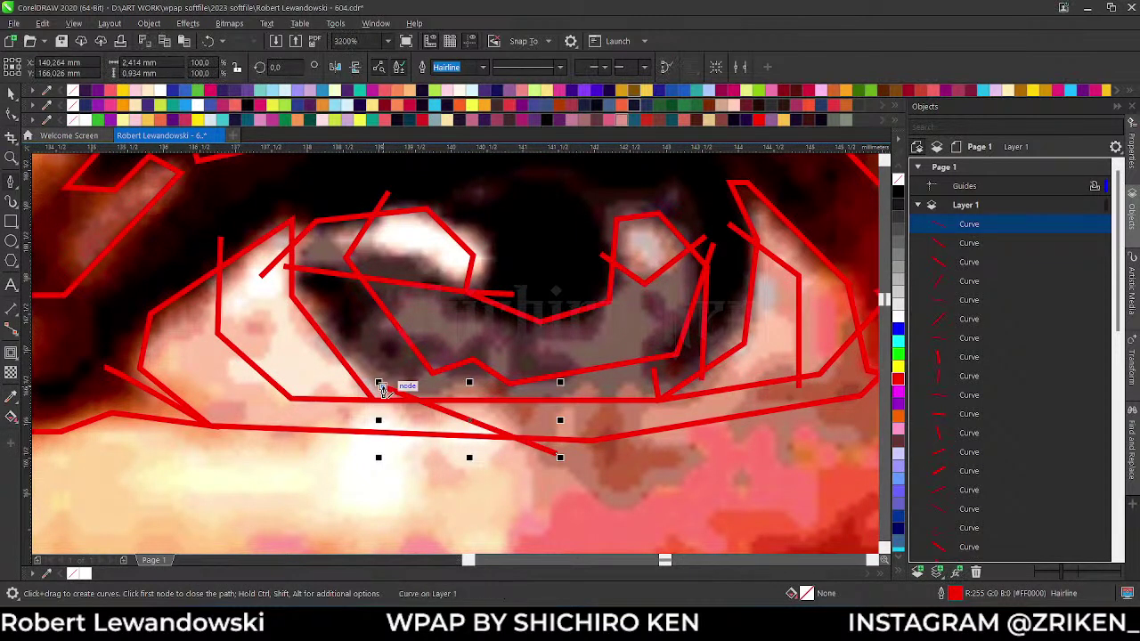
left_click(708, 392)
double_click(604, 451)
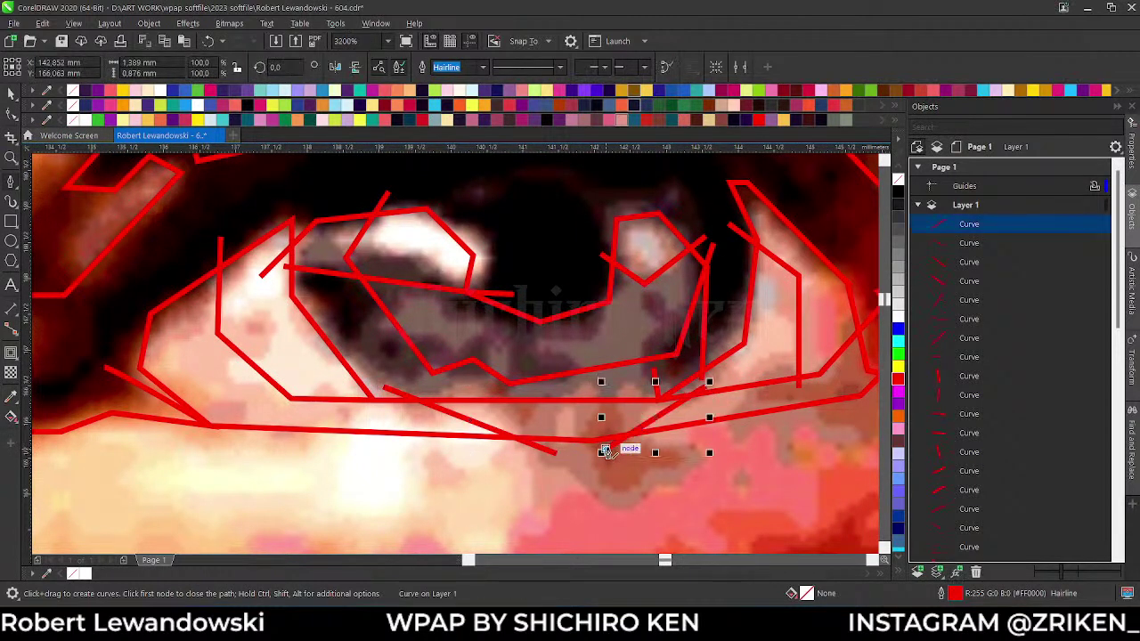
- Trace a narrow outline from the outer upper lashes down around the dark outer-corner crease and back up, about 4.8 by 7.5 mm
scroll(449, 332, "down", 1)
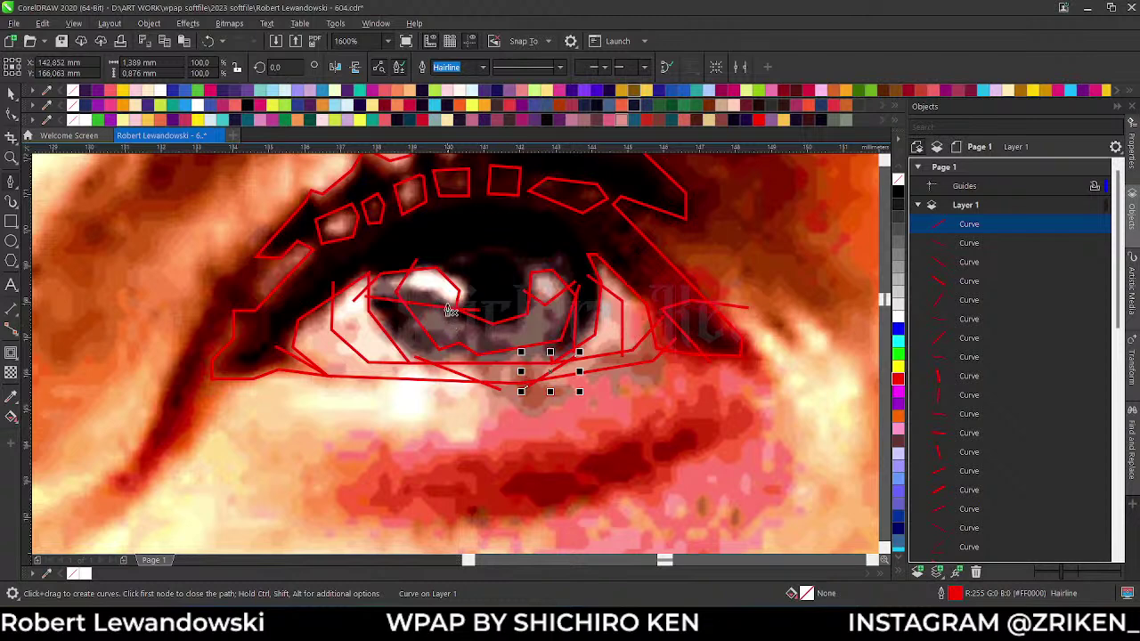
left_click(455, 308)
scroll(499, 359, "down", 1)
scroll(439, 280, "up", 2)
left_click(461, 259)
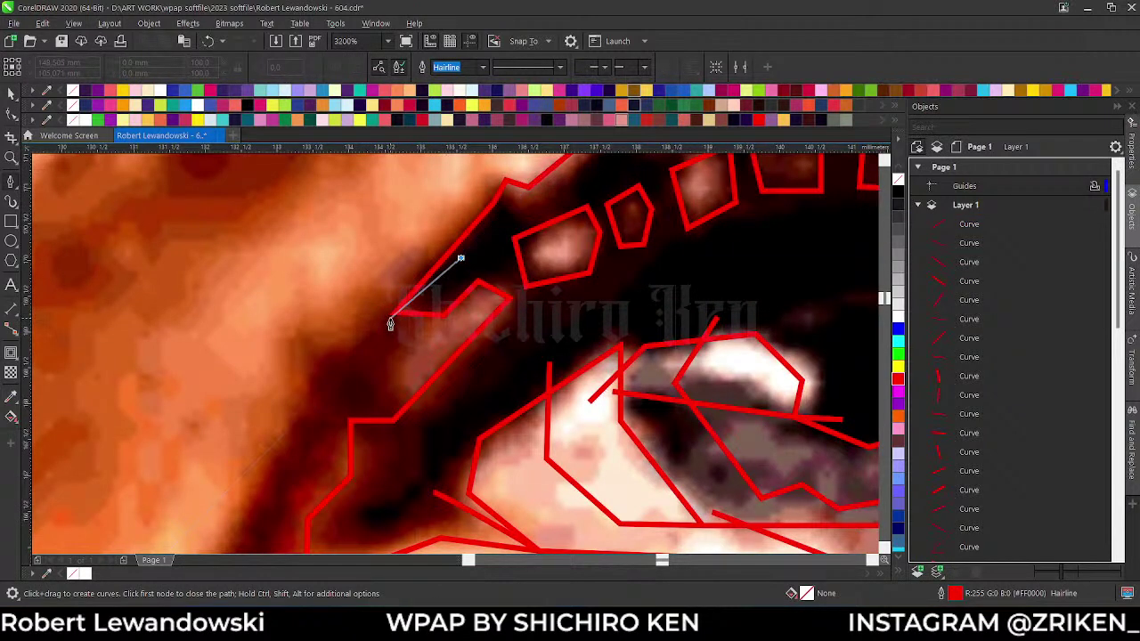
left_click(393, 316)
scroll(393, 314, "down", 2)
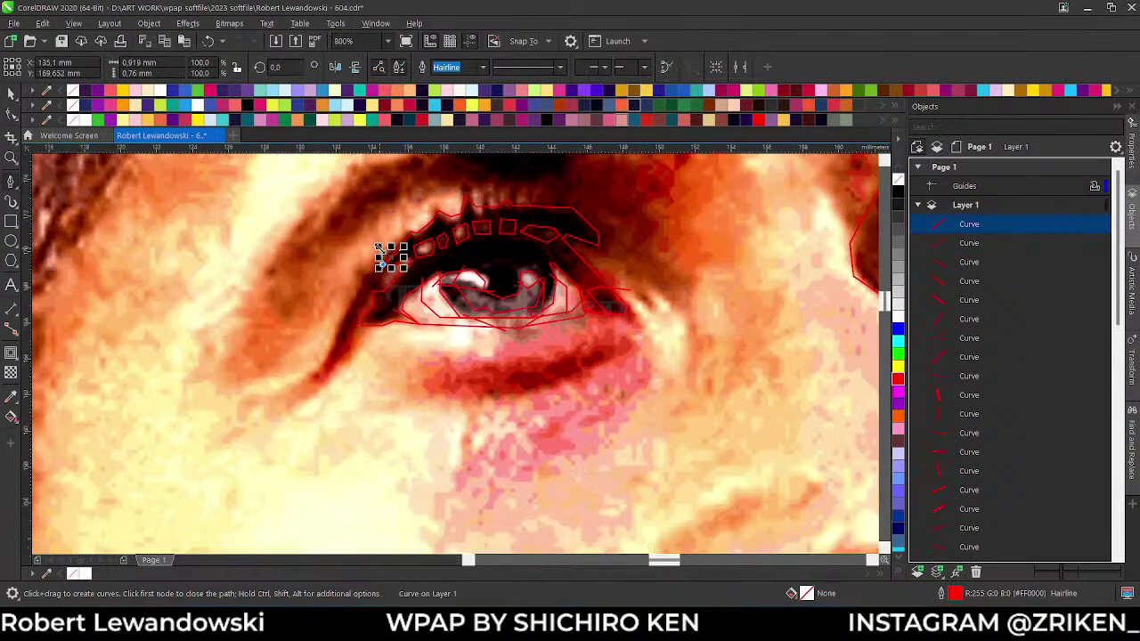
scroll(338, 301, "up", 1)
left_click(363, 307)
left_click(306, 413)
left_click(304, 452)
left_click(373, 357)
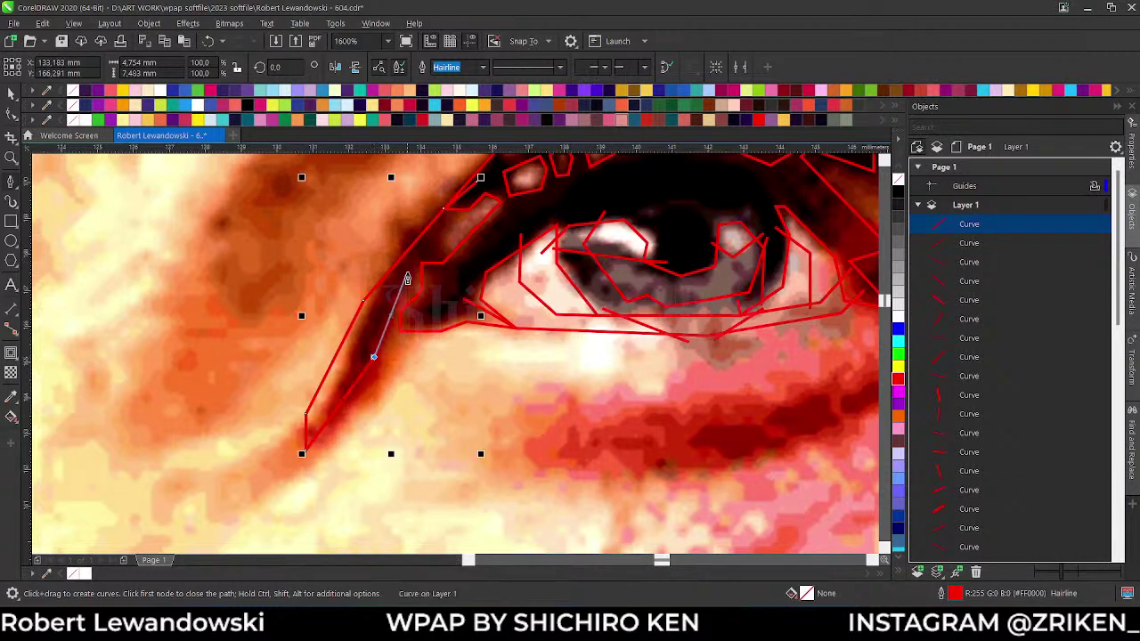
left_click(405, 277)
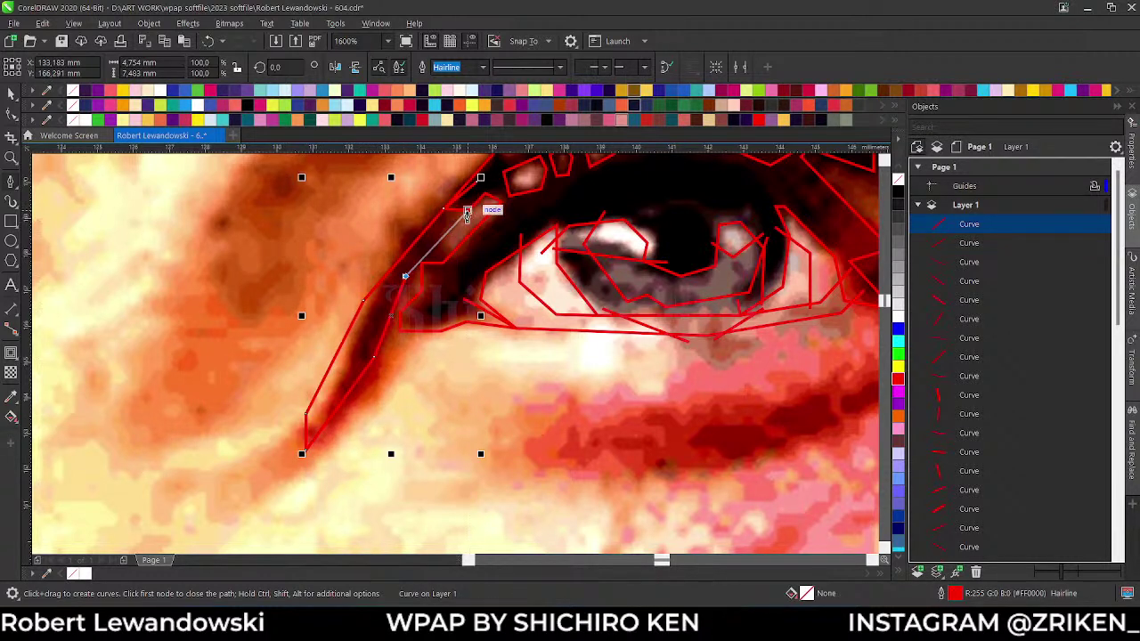
- Trace the under-eye shadow's outline from the outer crease, around the pink cheek area, up to the inner eye corner, about 18.3 by 10.7 mm
scroll(405, 312, "down", 2)
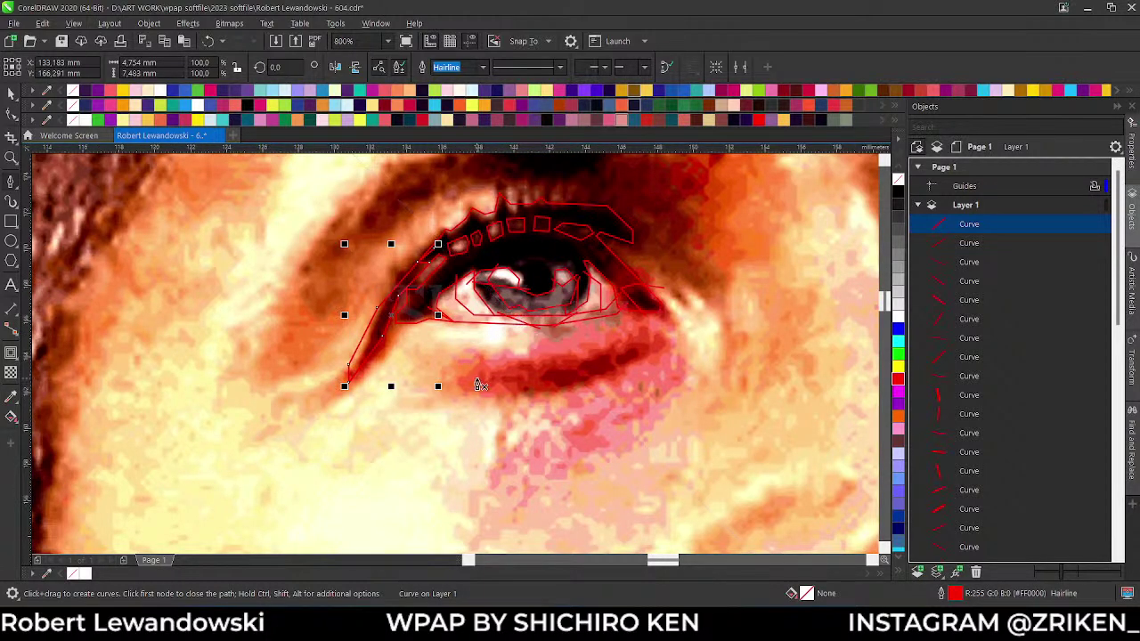
scroll(476, 383, "up", 2)
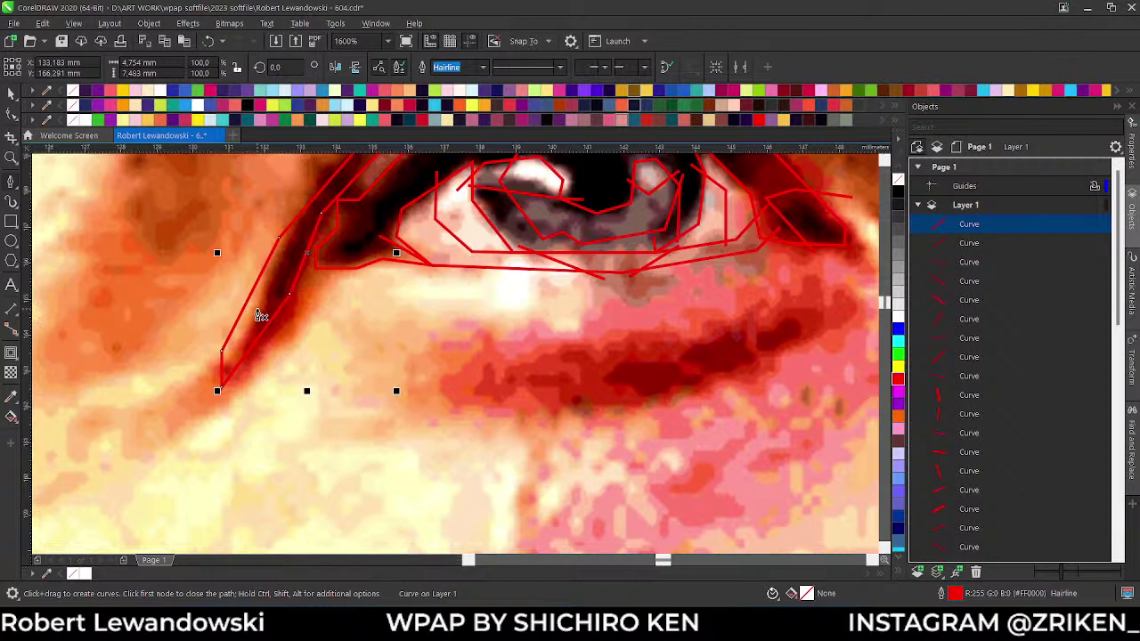
scroll(257, 321, "down", 2)
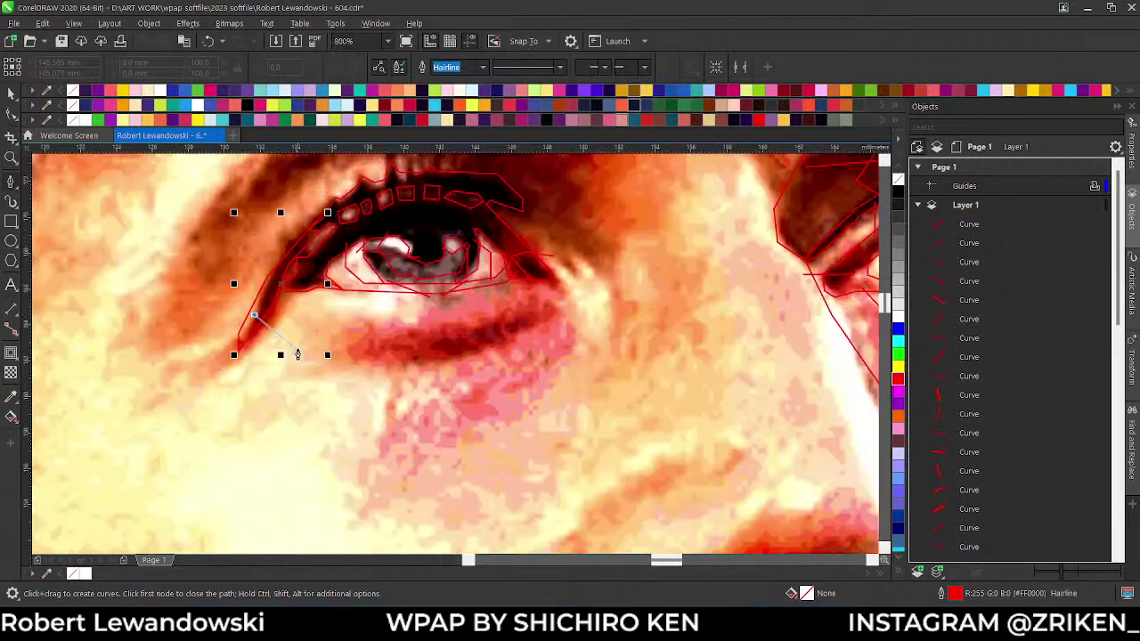
left_click(298, 350)
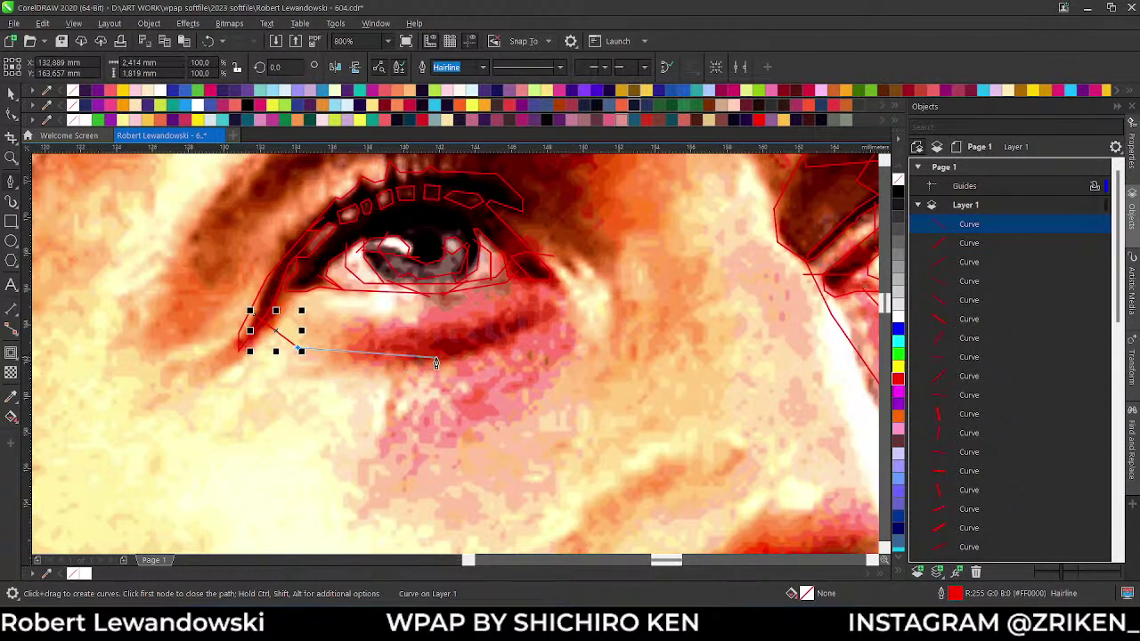
left_click(419, 363)
scroll(418, 365, "down", 4)
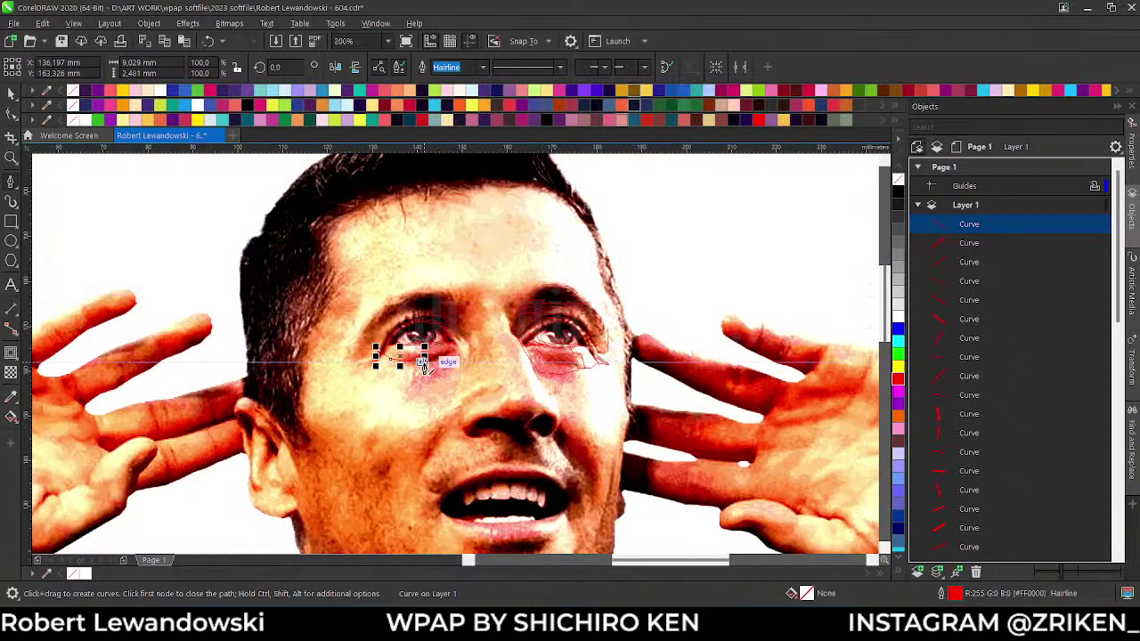
scroll(426, 367, "up", 4)
left_click(386, 381)
left_click(377, 463)
left_click(479, 443)
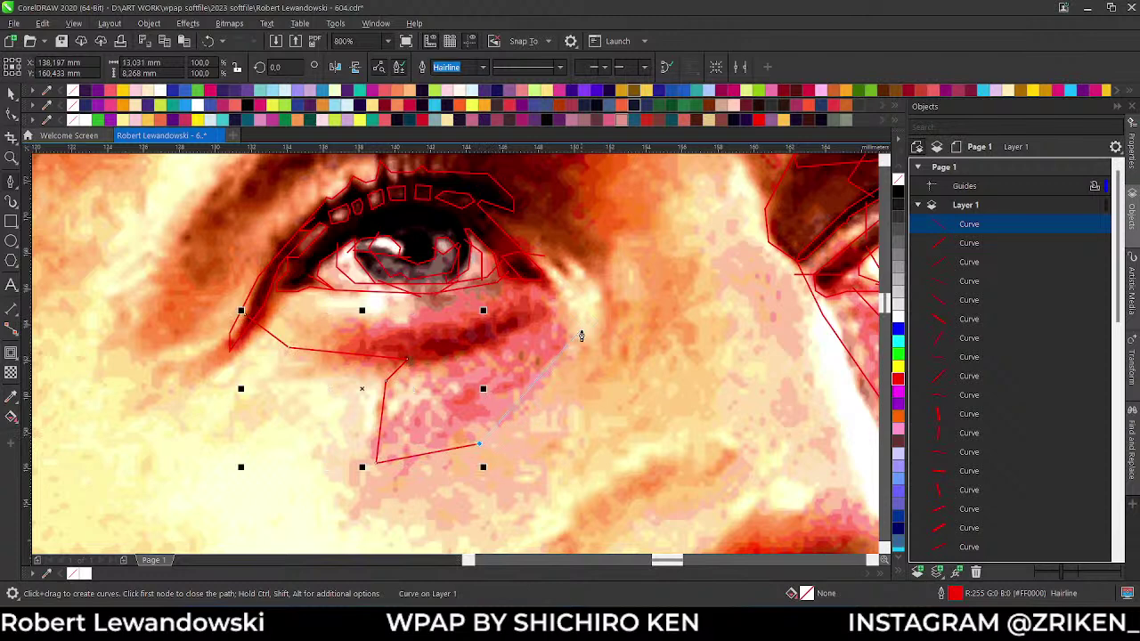
left_click(573, 344)
scroll(534, 254, "up", 2)
left_click(545, 287)
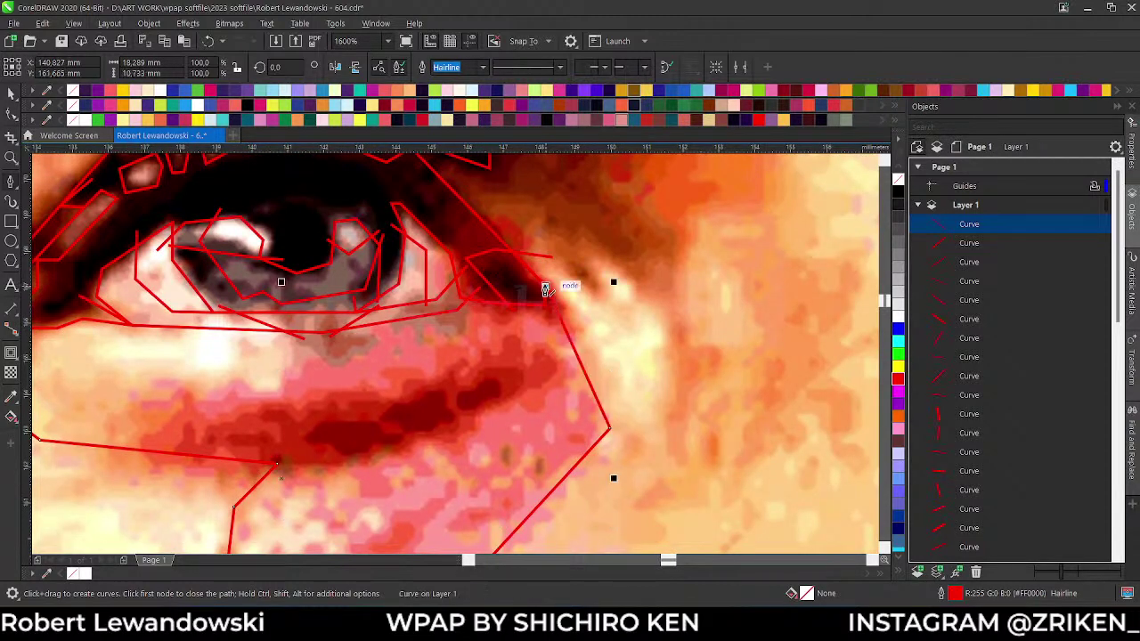
- Trace an open line around the bright area under the lower lid, from the outer eye corner to the lid rim, about 10.1 by 2.3 mm
scroll(545, 287, "down", 2)
scroll(247, 344, "up", 2)
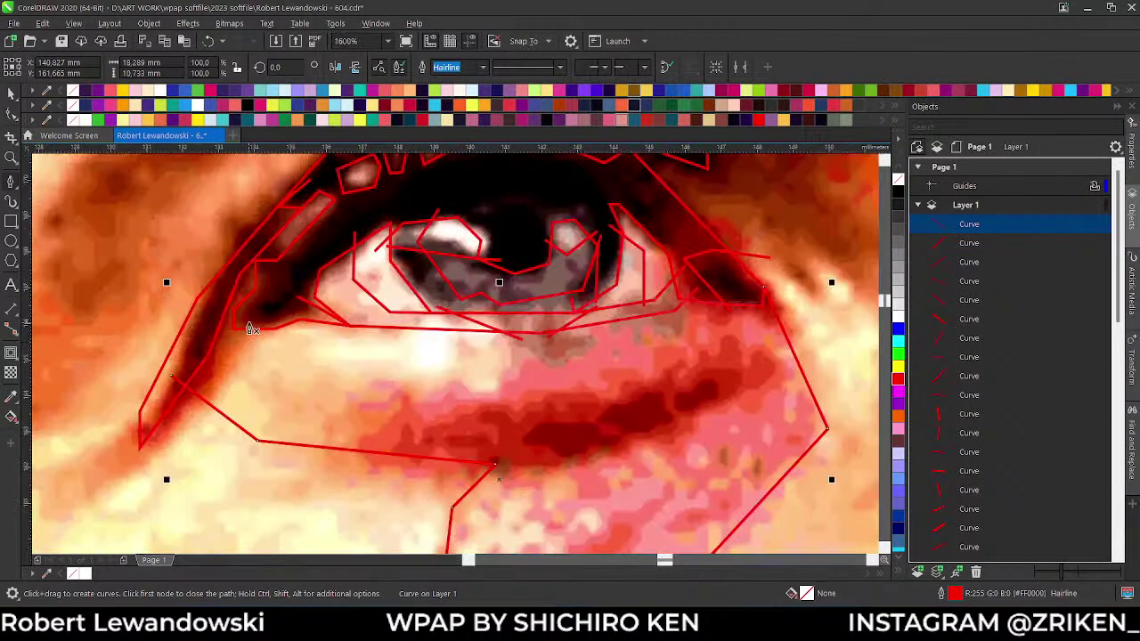
left_click(248, 322)
left_click(347, 394)
left_click(503, 398)
left_click(608, 327)
scroll(608, 326, "up", 2)
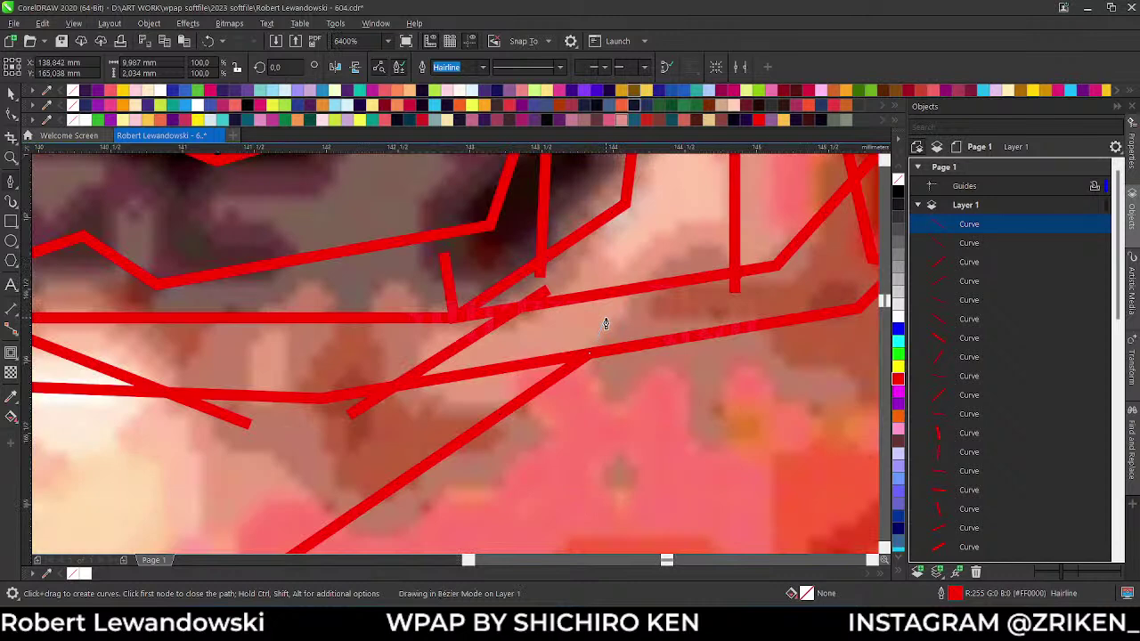
scroll(458, 330, "down", 3)
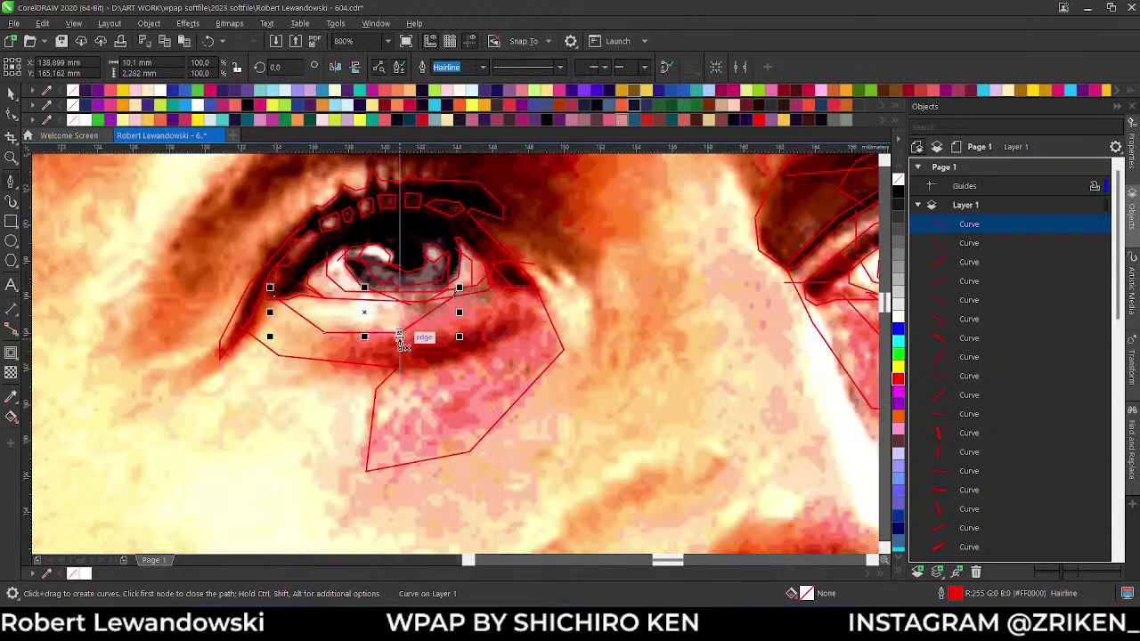
scroll(458, 303, "up", 1)
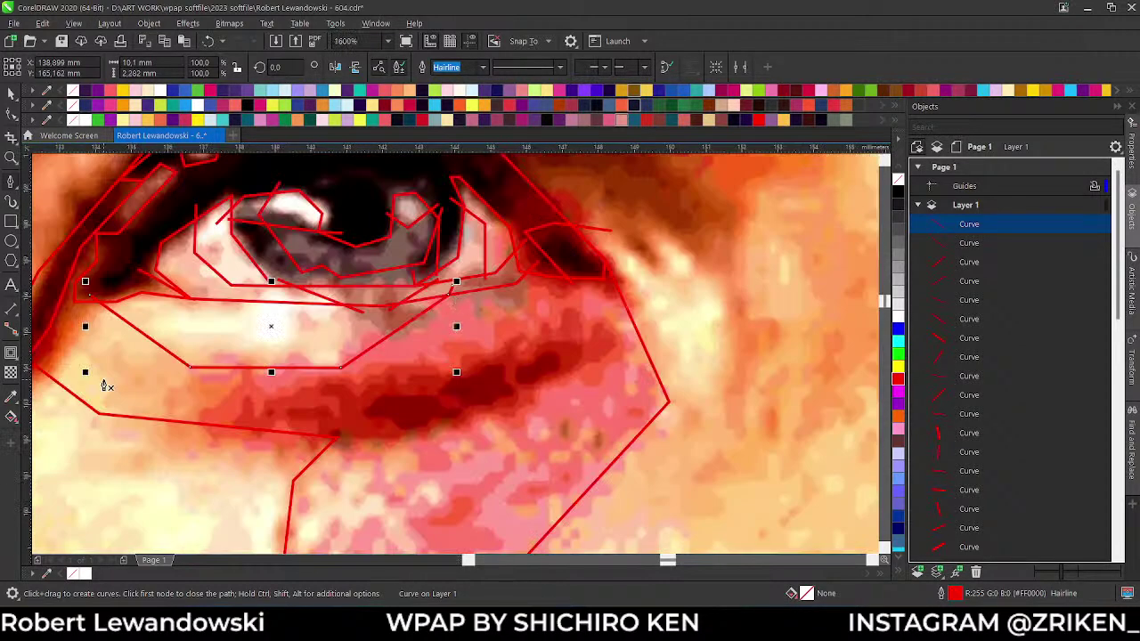
scroll(573, 287, "down", 1)
scroll(303, 369, "up", 1)
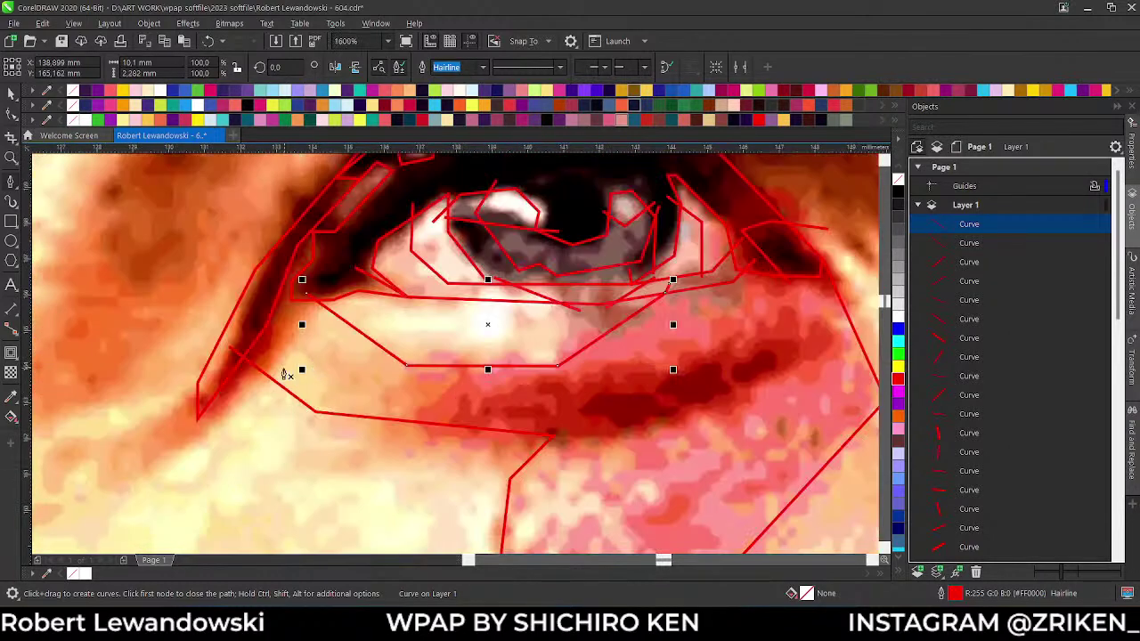
scroll(457, 330, "down", 1)
scroll(406, 357, "up", 1)
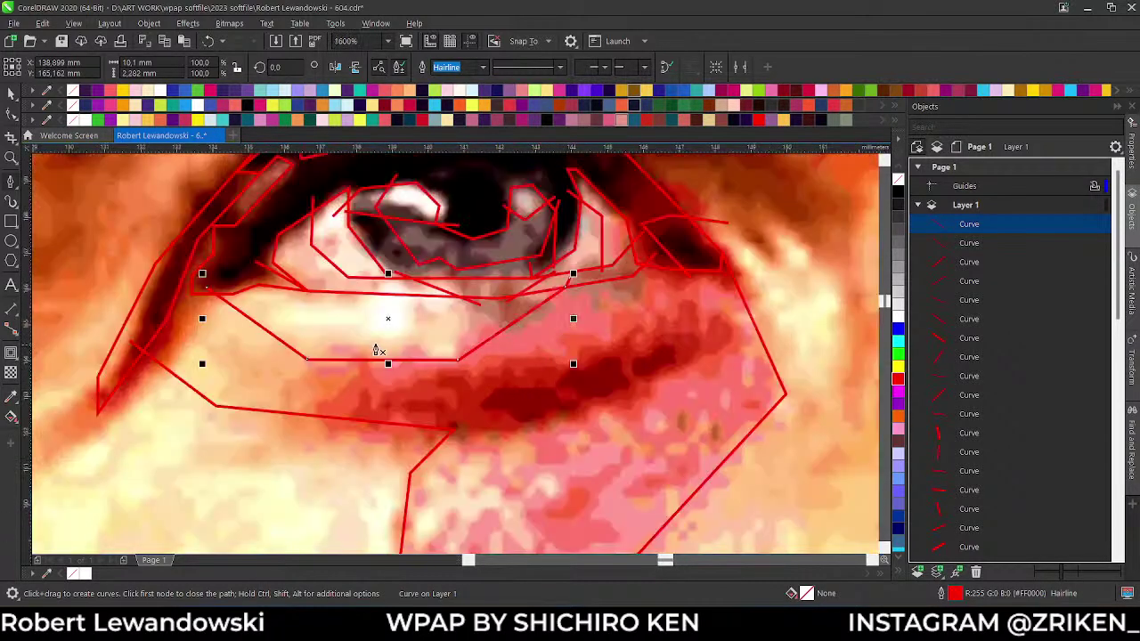
- Trace a short open line from the outer eye crease to the bright under-lid shape's lower outer corner, about 4.2 by 0.6 mm
left_click(151, 380)
left_click(252, 381)
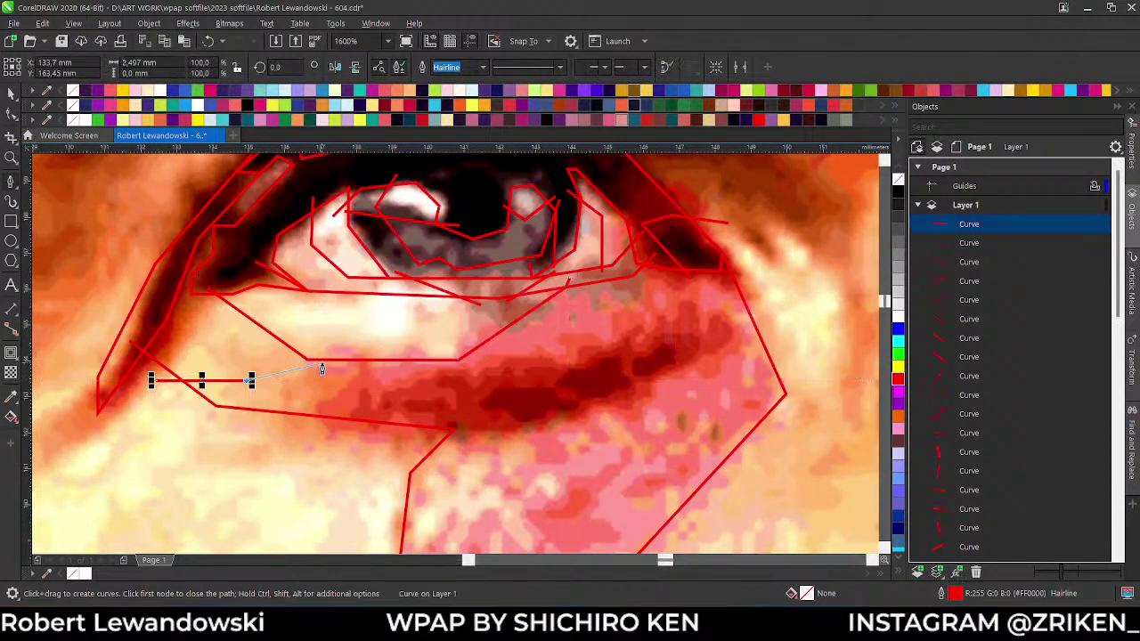
left_click(308, 360)
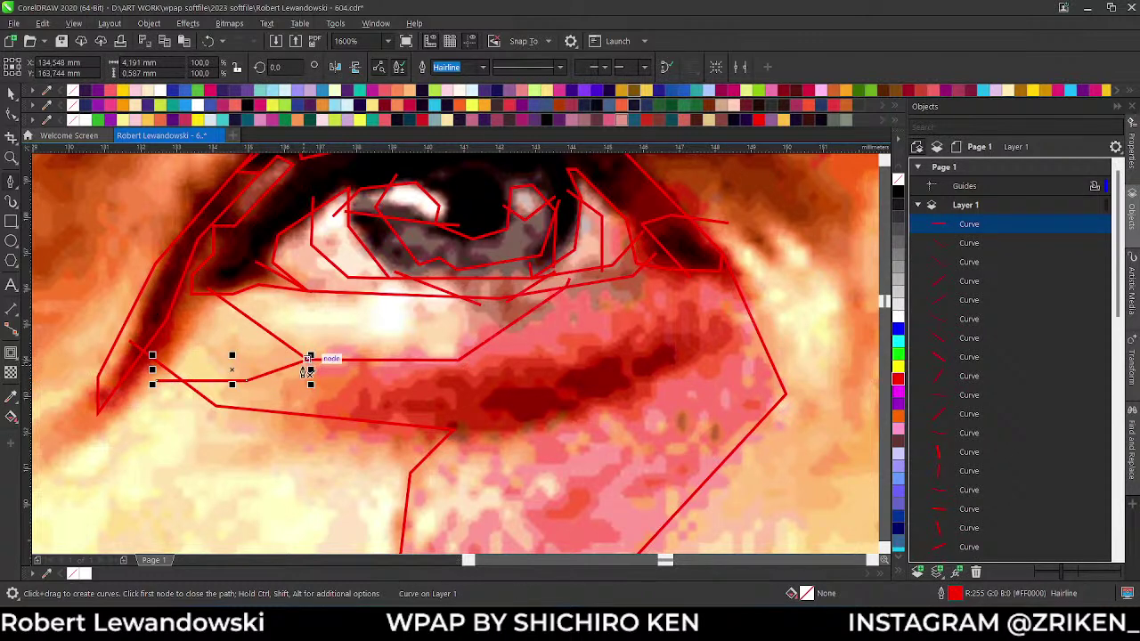
scroll(456, 444, "down", 1)
scroll(510, 413, "up", 1)
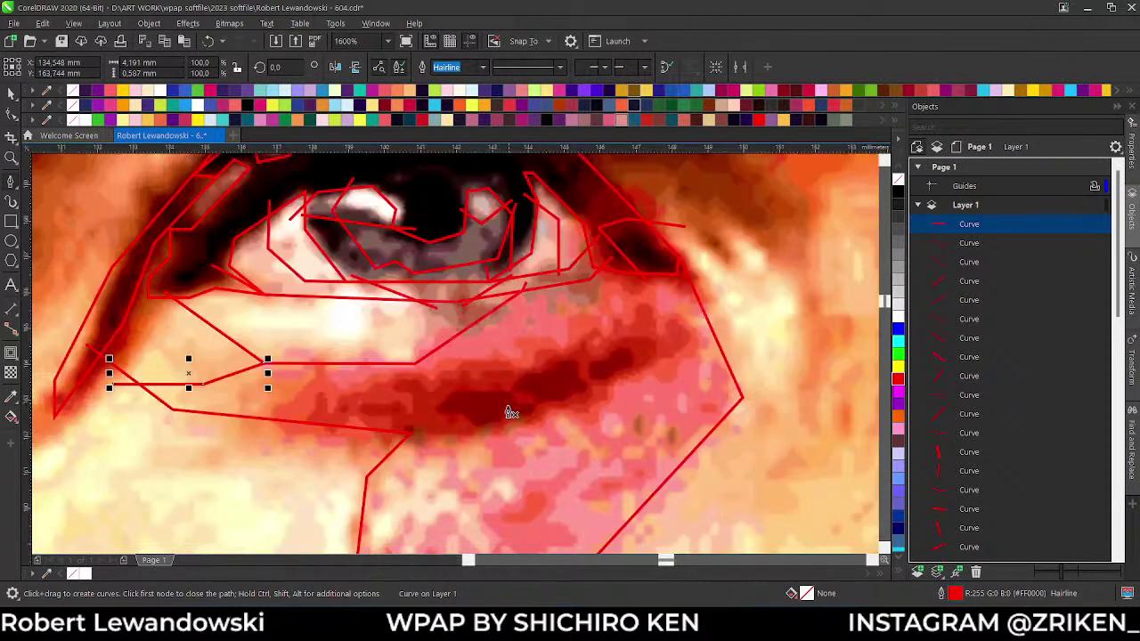
- Trace an open line along the underside of the dark under-eye fold, rising to the inner eye corner, about 11.8 by 4.1 mm
left_click(303, 458)
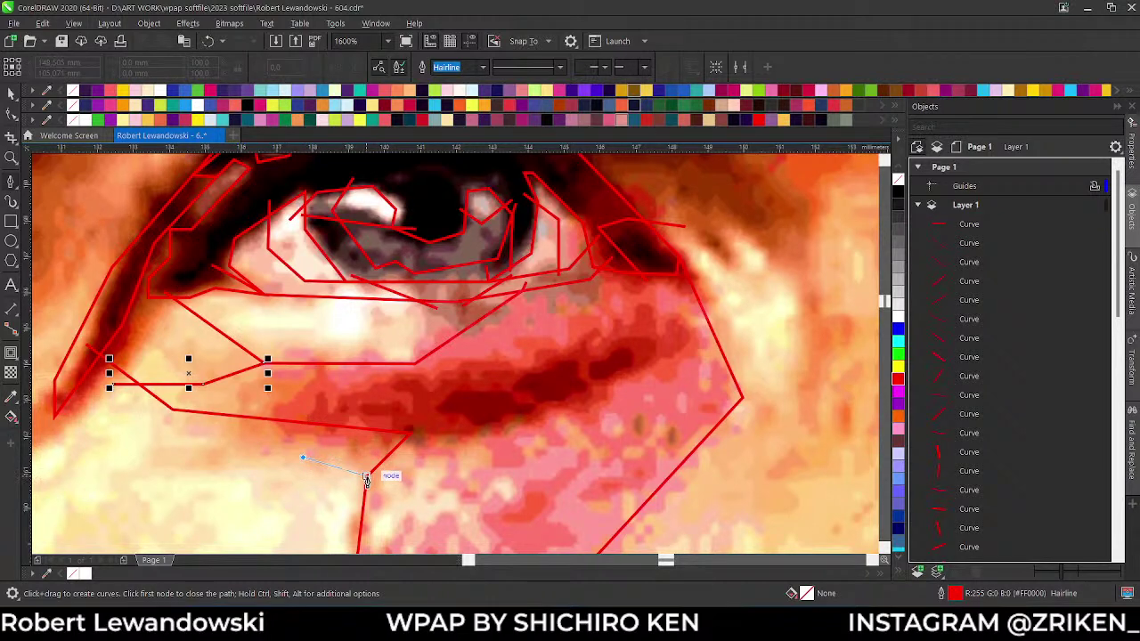
left_click(368, 478)
left_click(491, 472)
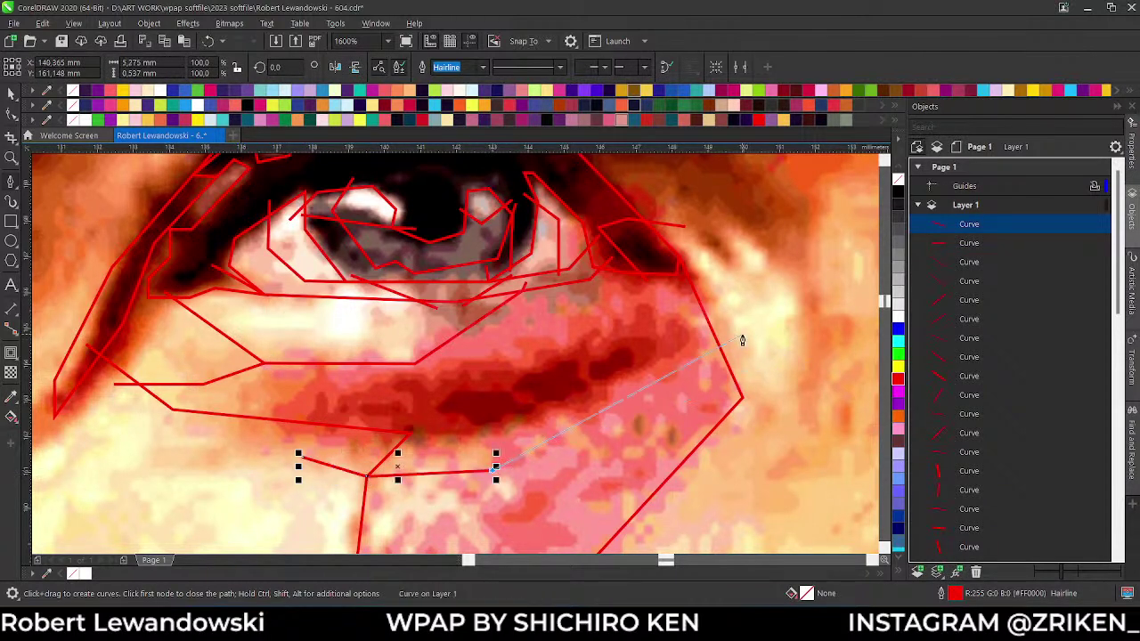
left_click(728, 329)
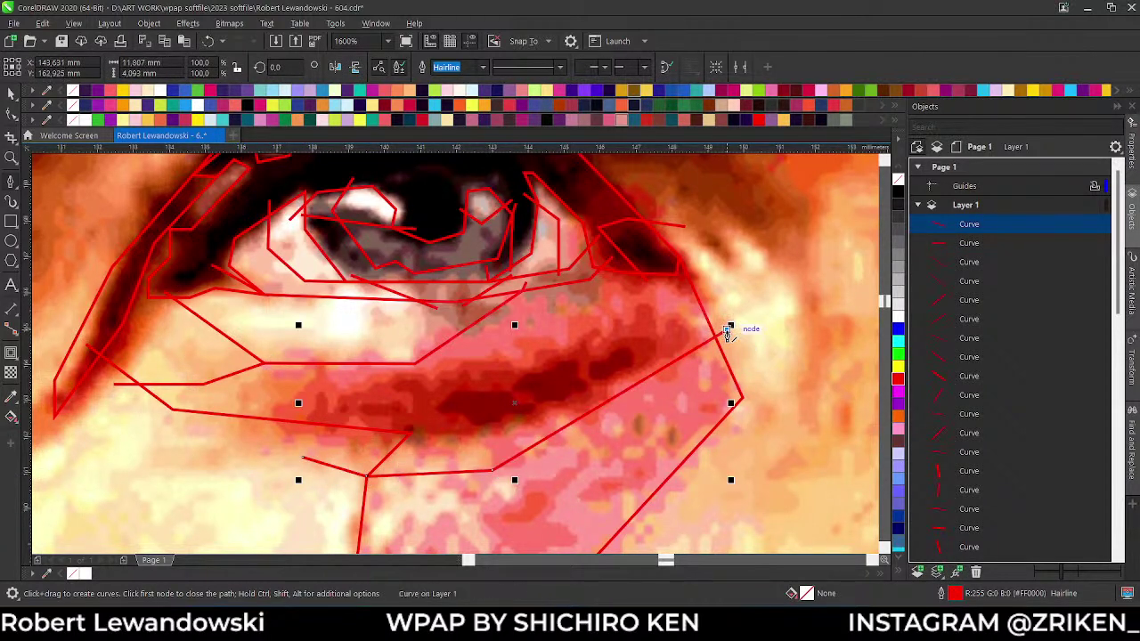
- Trace the left-hand eyebrow's upper edge from its outer slope to a notch near the inner end, about 14.2 by 3.3 mm
scroll(488, 333, "down", 1)
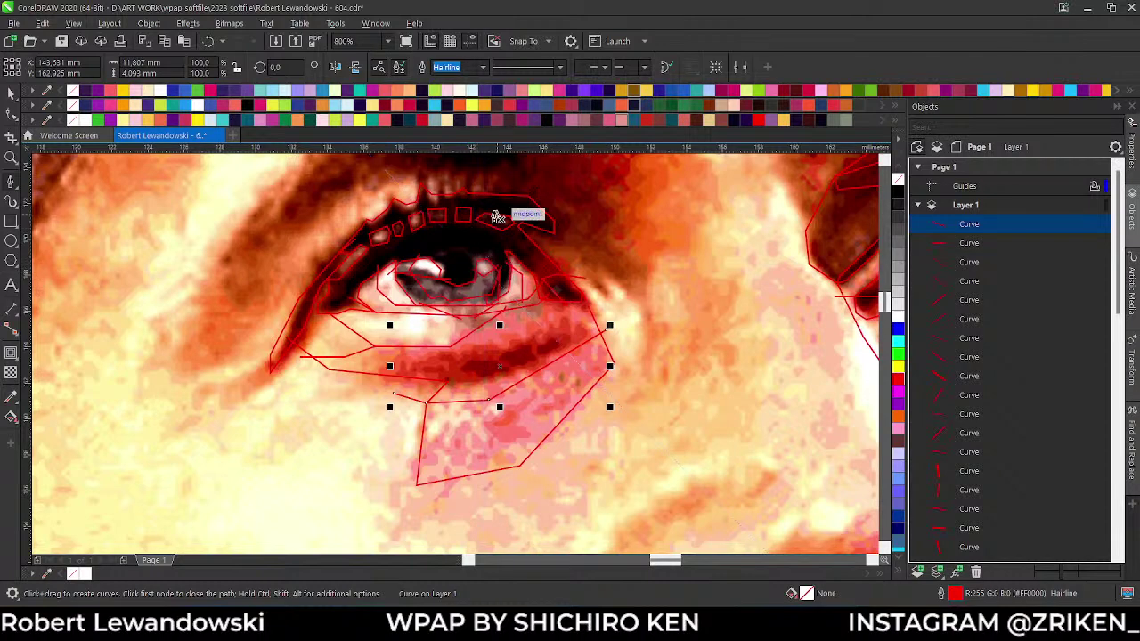
scroll(463, 200, "up", 1)
scroll(486, 223, "down", 1)
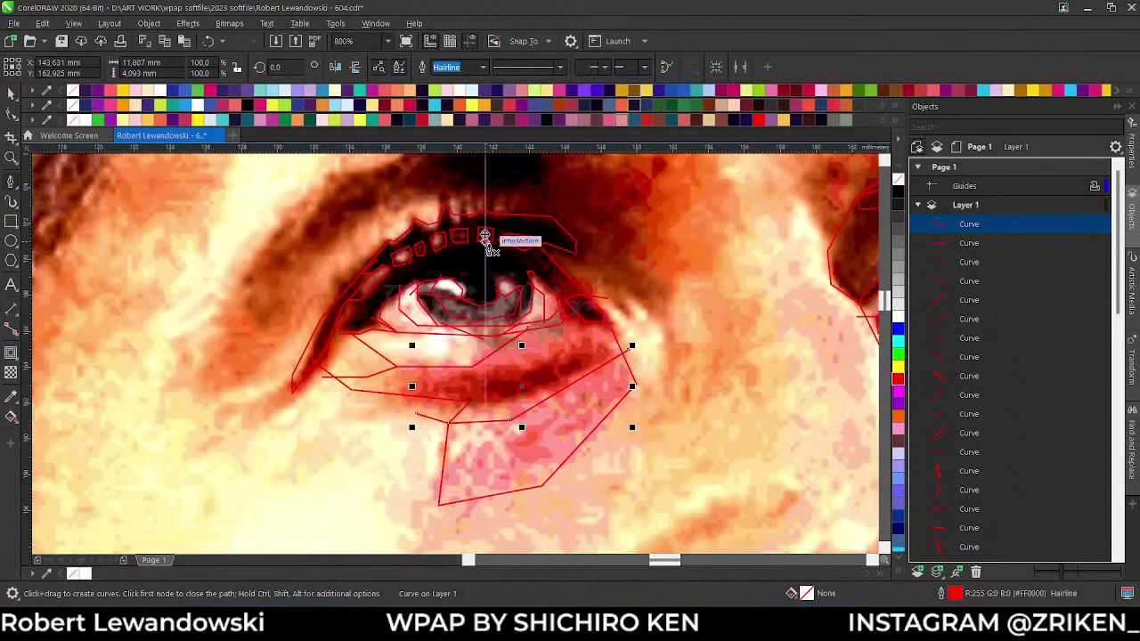
scroll(485, 234, "down", 1)
scroll(211, 308, "up", 3)
left_click(179, 320)
left_click(217, 309)
left_click(257, 255)
left_click(345, 251)
left_click(456, 204)
left_click(650, 209)
left_click(672, 238)
left_click(687, 240)
left_click(676, 258)
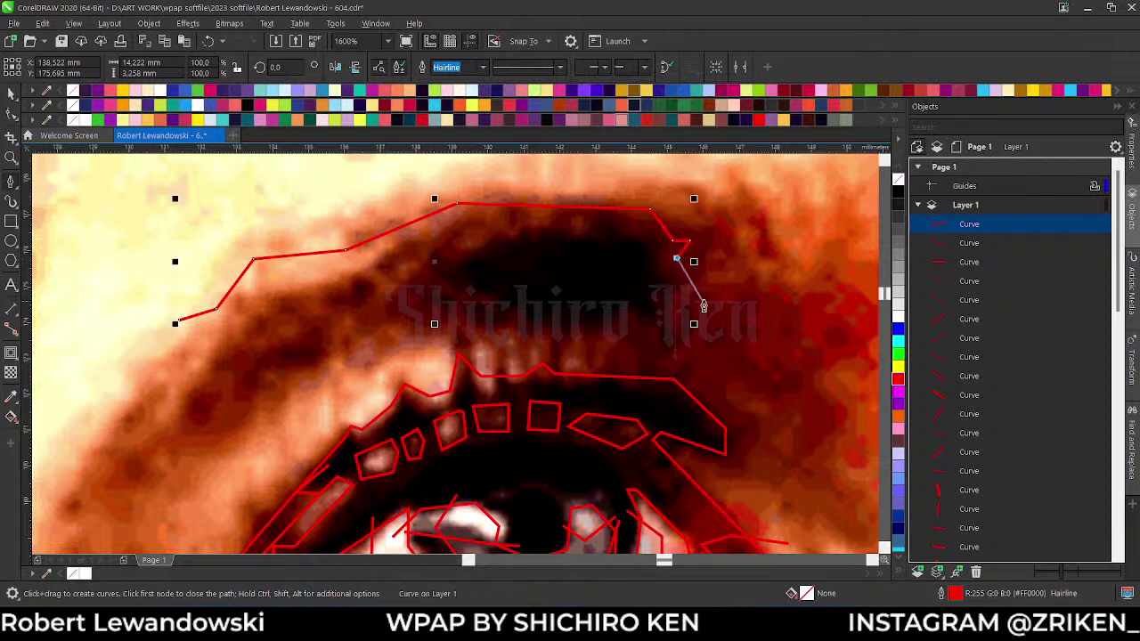
- Continue the eyebrow path around its inner end and back along the lower edge, extending it to about 15.6 by 4.5 mm
left_click(738, 290)
left_click(739, 364)
left_click(664, 352)
left_click(598, 321)
left_click(431, 311)
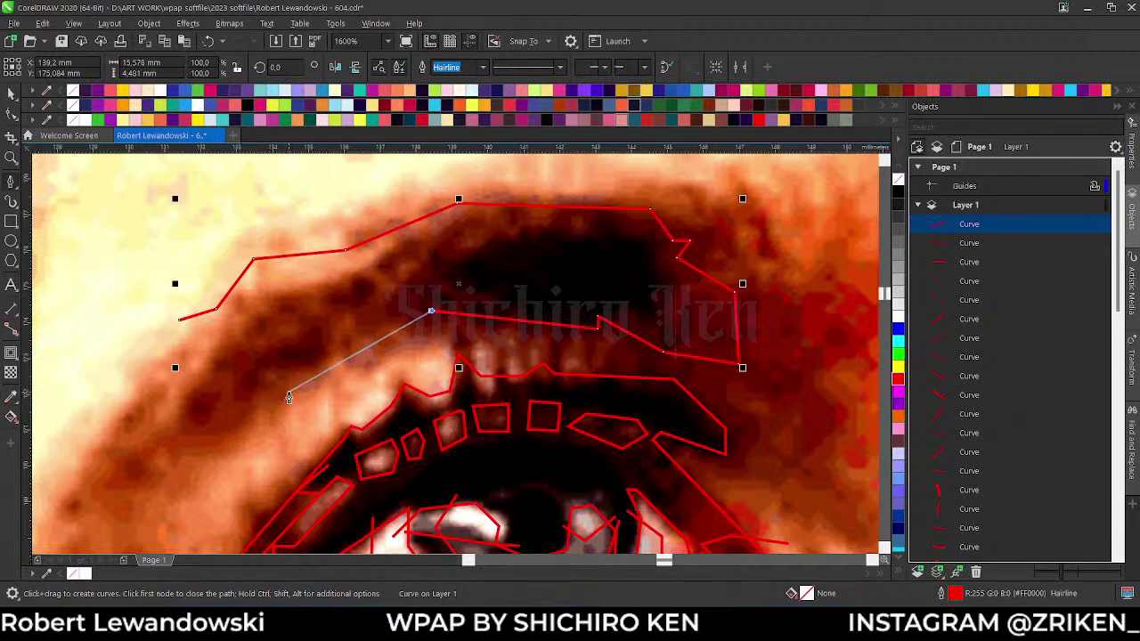
- Complete the eyebrow outline around its outer tail and back to its starting point, about 19.1 by 10.4 mm overall
left_click_drag(280, 399, 327, 333)
scroll(285, 392, "down", 3)
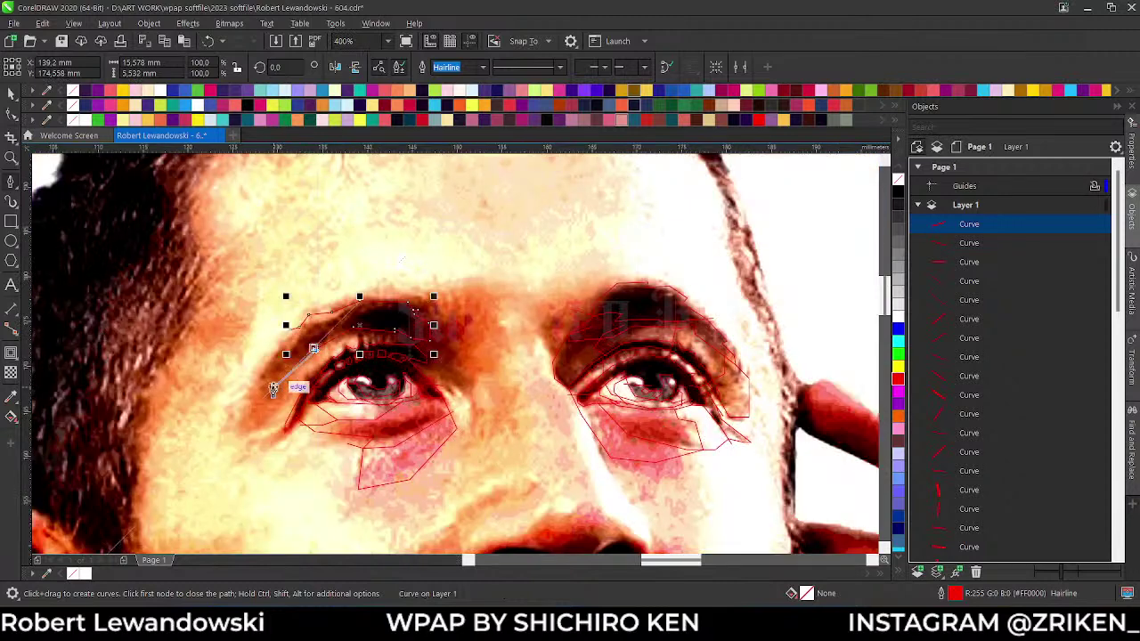
scroll(285, 392, "up", 3)
scroll(216, 423, "down", 1)
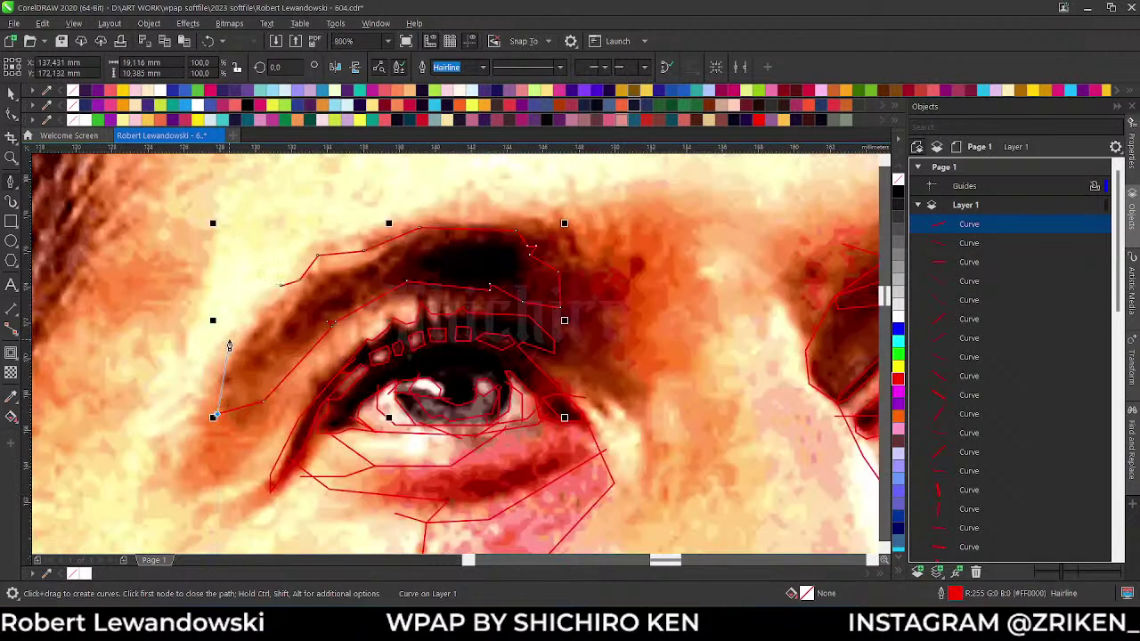
left_click(229, 372)
scroll(229, 372, "up", 1)
left_click(304, 285)
left_click(266, 263)
scroll(268, 263, "down", 3)
scroll(308, 291, "up", 3)
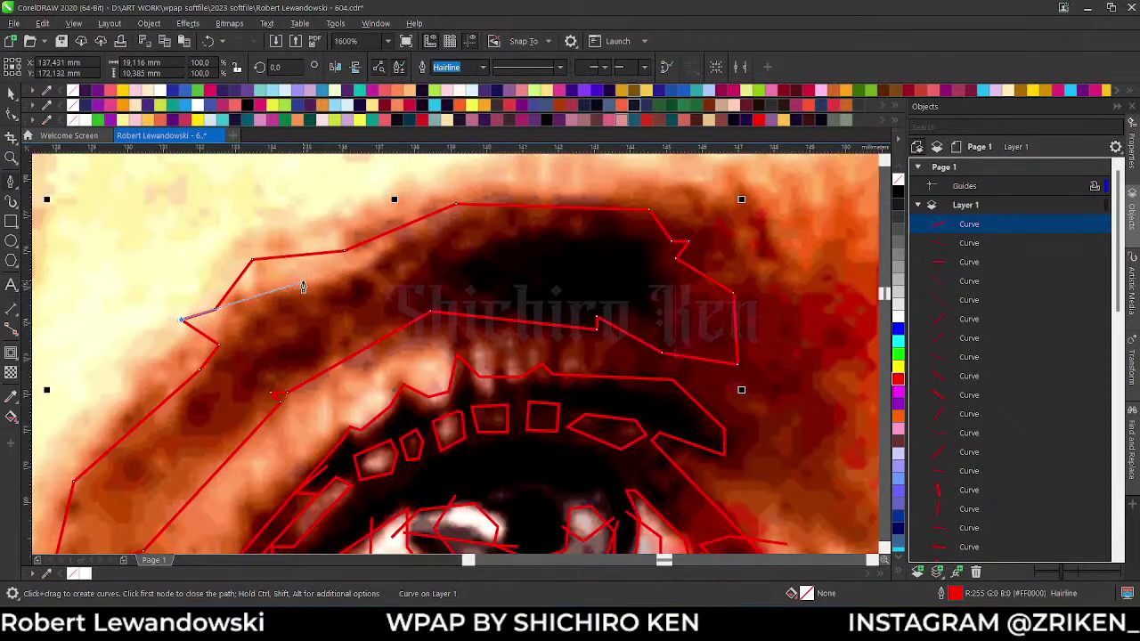
left_click(193, 308)
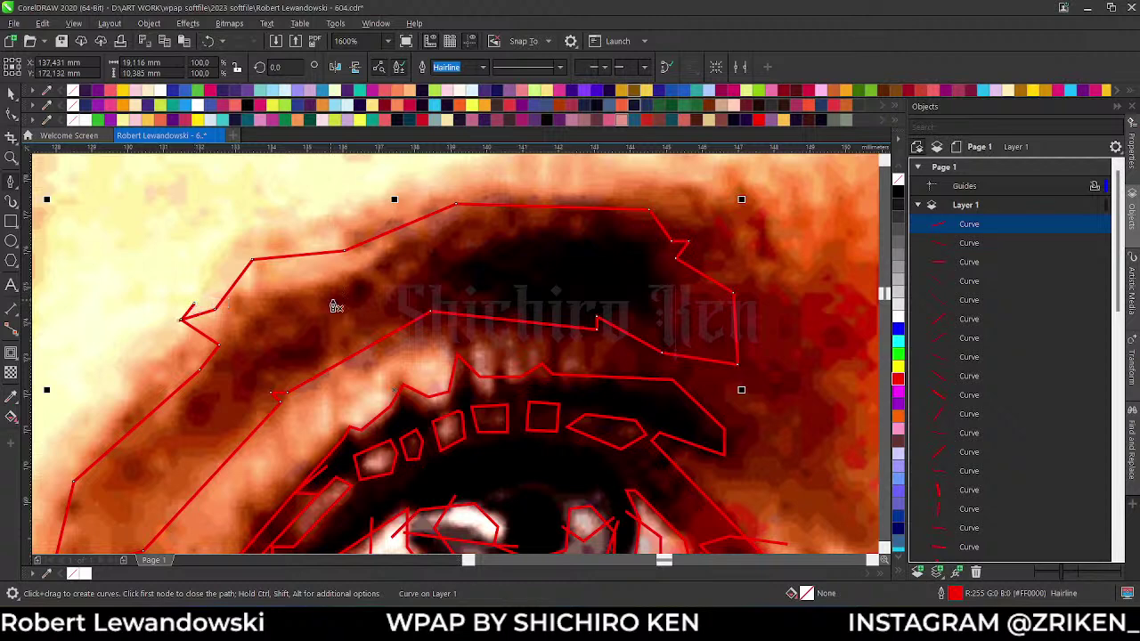
- Trace a zigzag dividing line from the eyebrow's upper edge through the brow down to the upper lashes, about 7.3 by 5.5 mm
scroll(287, 301, "down", 3)
scroll(398, 292, "up", 3)
left_click(539, 207)
left_click(480, 258)
left_click(375, 276)
left_click_drag(281, 331, 380, 327)
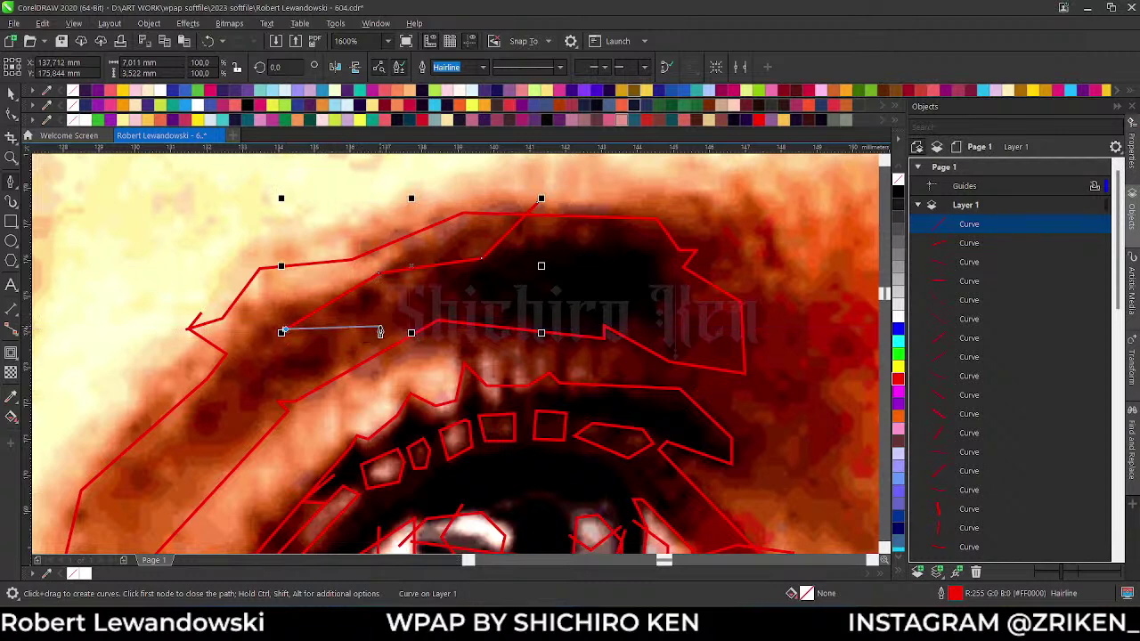
left_click(527, 365)
left_click(547, 400)
- Draw a straight diagonal line across the eyebrow's outer tail down to the outer upper lid
scroll(522, 399, "down", 3)
scroll(375, 377, "up", 3)
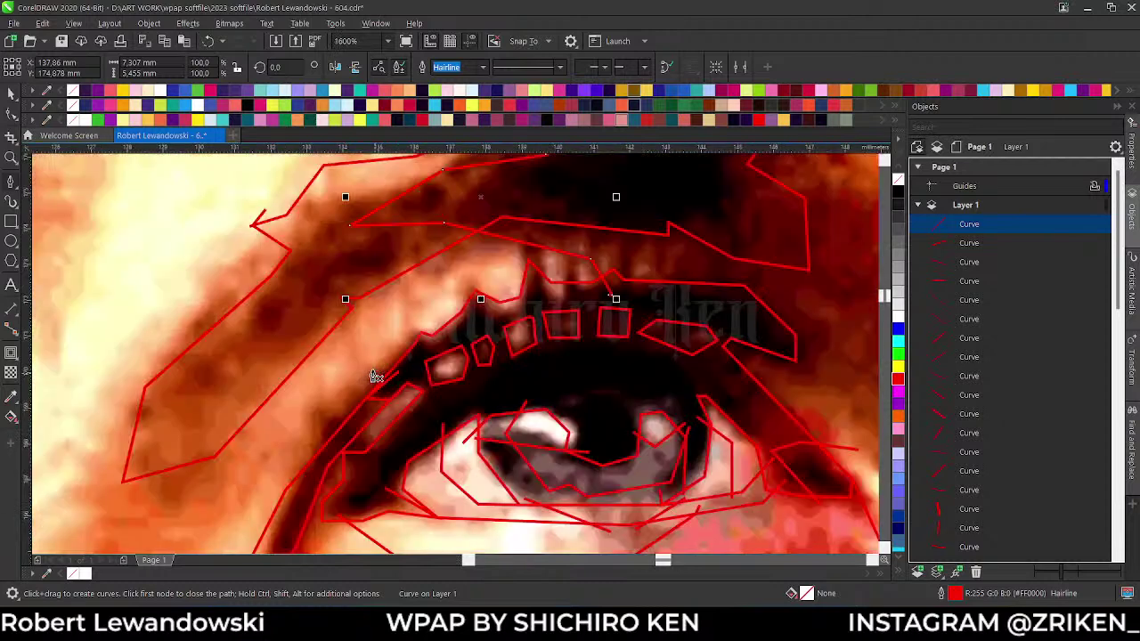
left_click(176, 260)
left_click(322, 454)
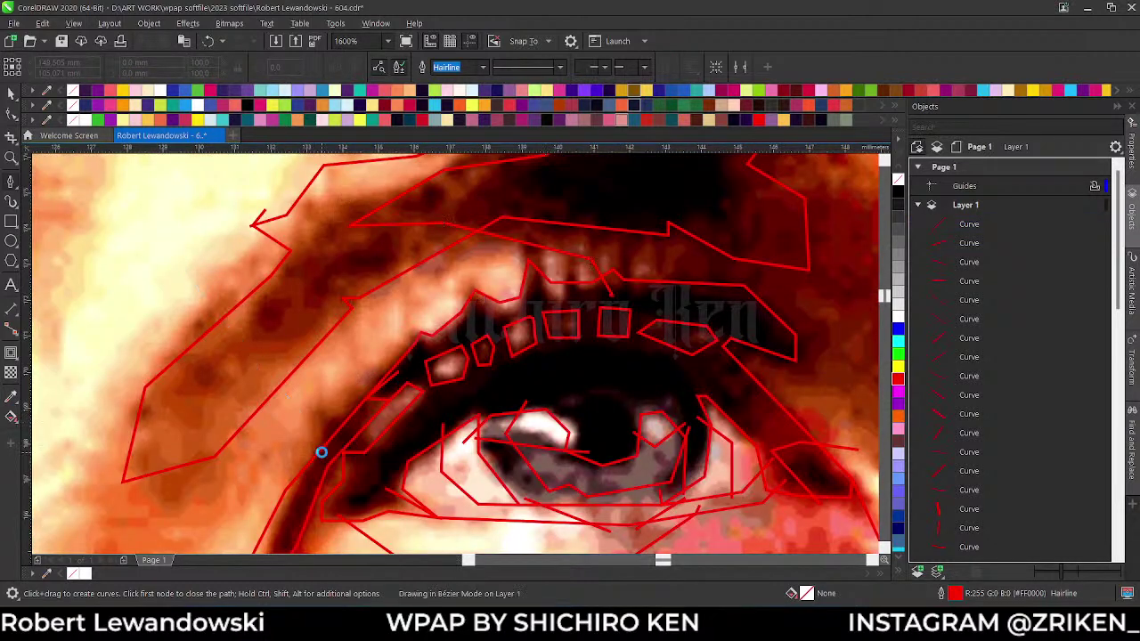
- Trace an open line from the inner brow down past the inner eye corner and under the eye, about 12.4 by 16.8 mm
scroll(412, 398, "down", 3)
scroll(481, 294, "up", 2)
left_click(535, 256)
left_click(562, 239)
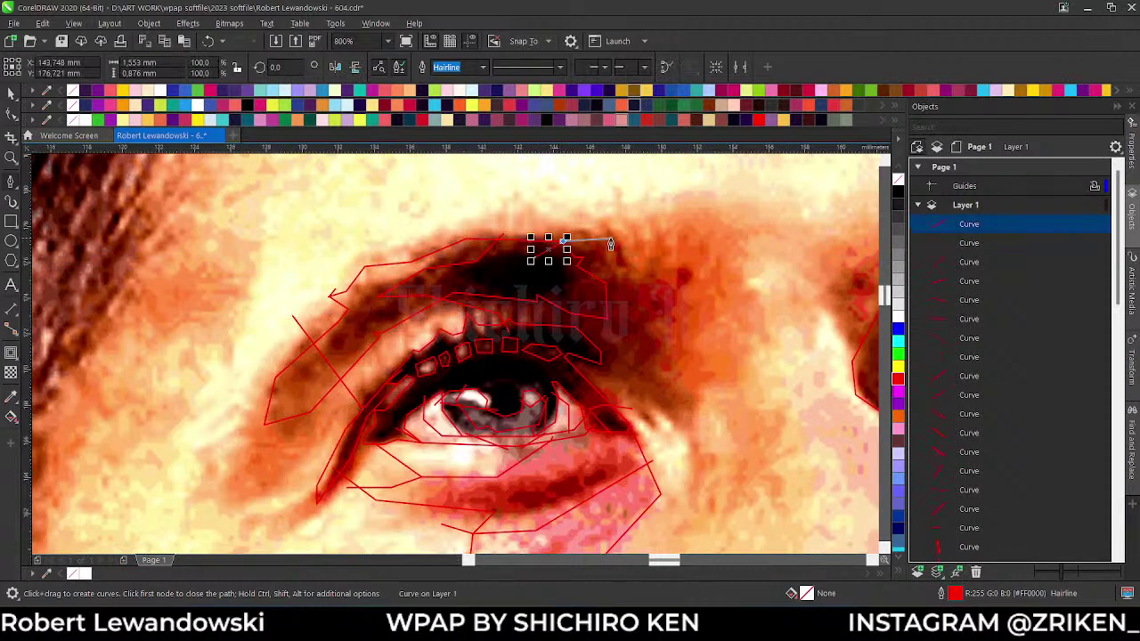
left_click(669, 314)
left_click(657, 340)
scroll(689, 406, "down", 3)
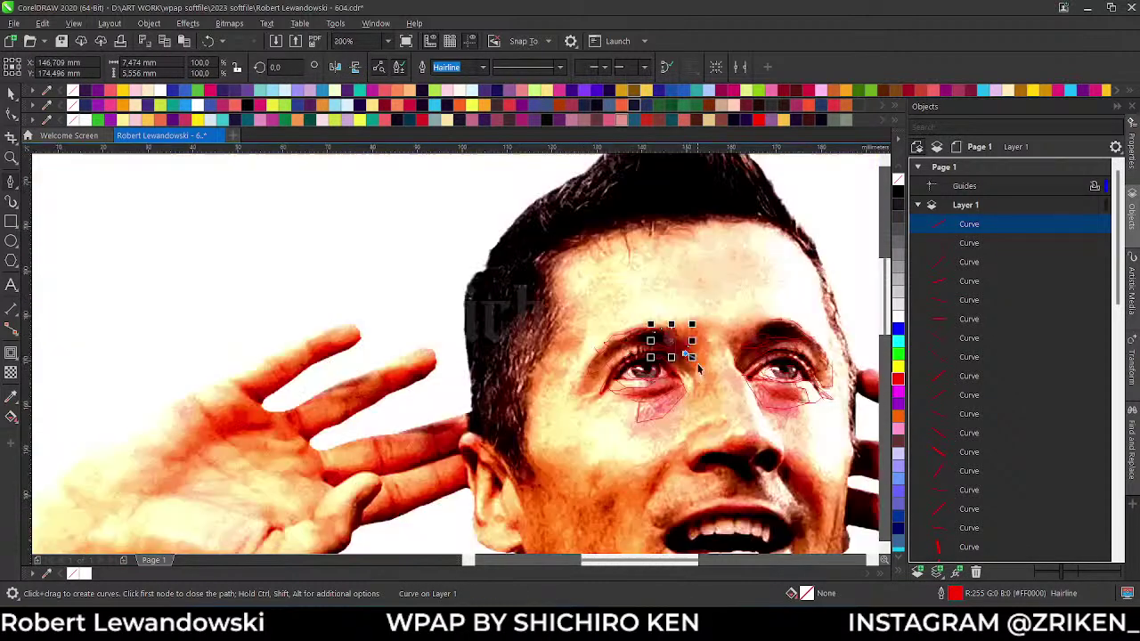
scroll(699, 379, "up", 3)
left_click(653, 339)
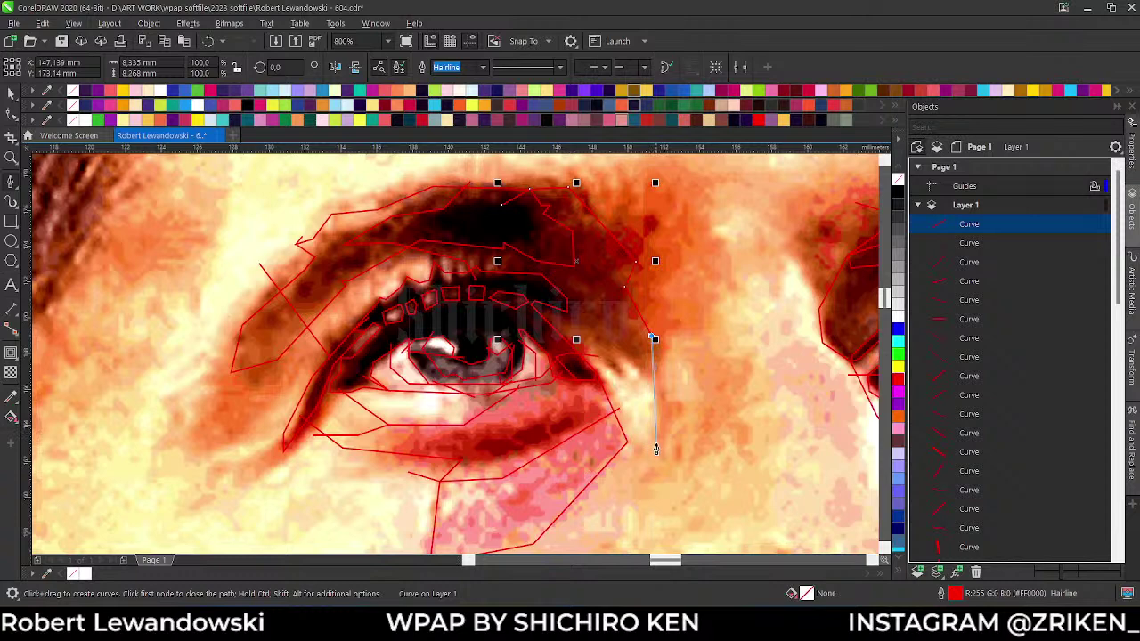
key("space")
left_click(657, 454)
left_click(538, 489)
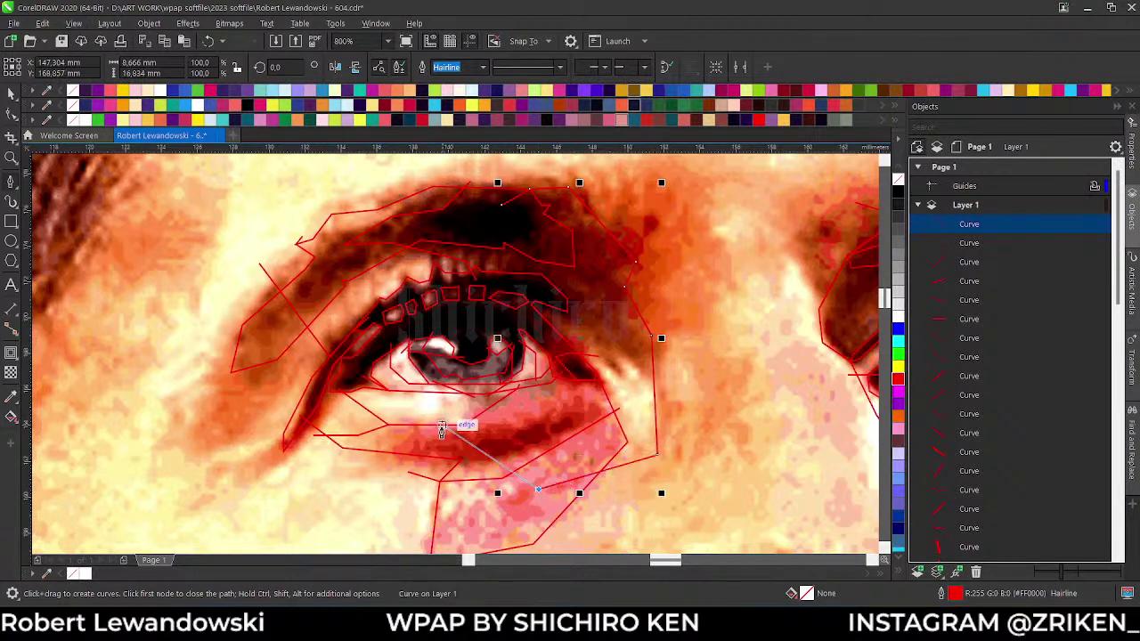
left_click(436, 406)
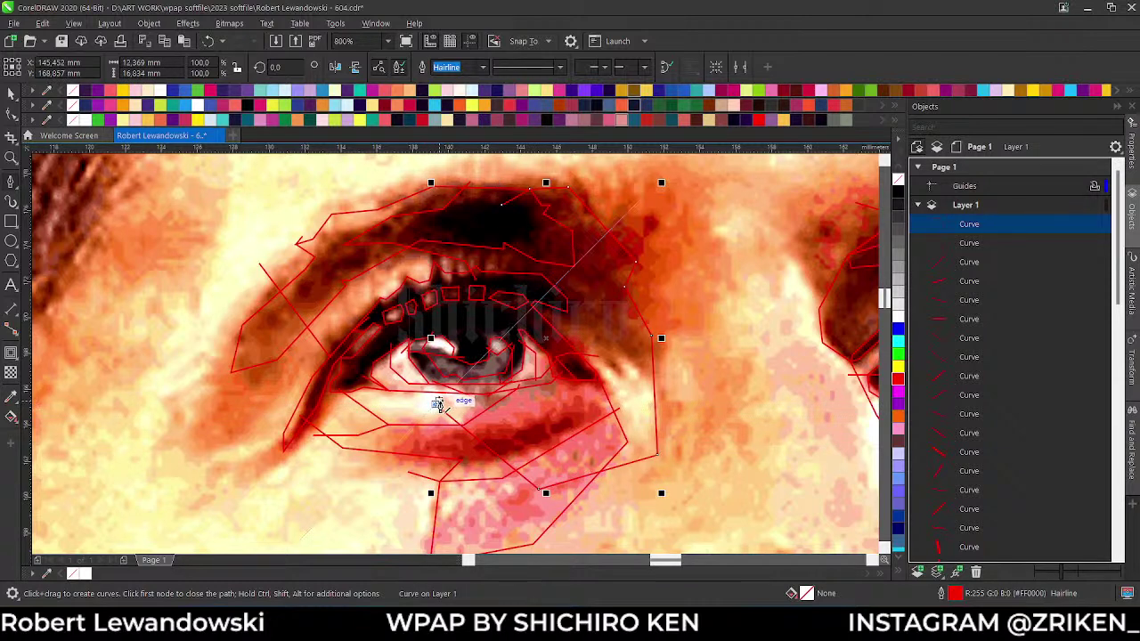
- Trace an open line from the inner upper lid across the eye-corner shadow toward the nose, about 6.3 by 4.1 mm
key("F10")
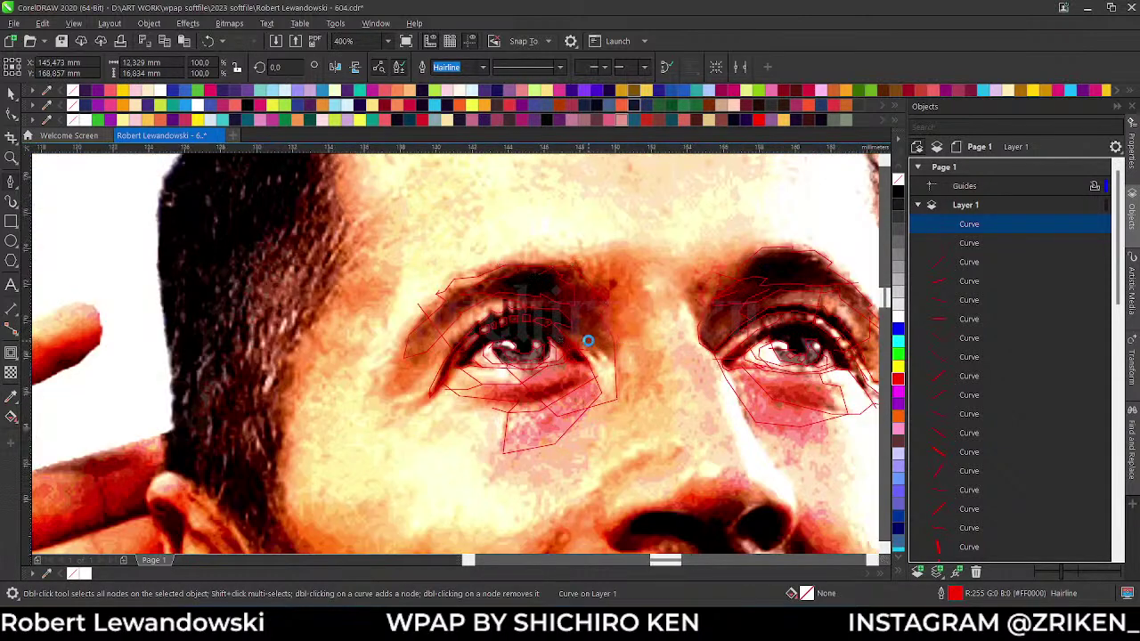
scroll(579, 350, "up", 1)
left_click(527, 351)
left_click(557, 354)
left_click_drag(557, 354, 627, 360)
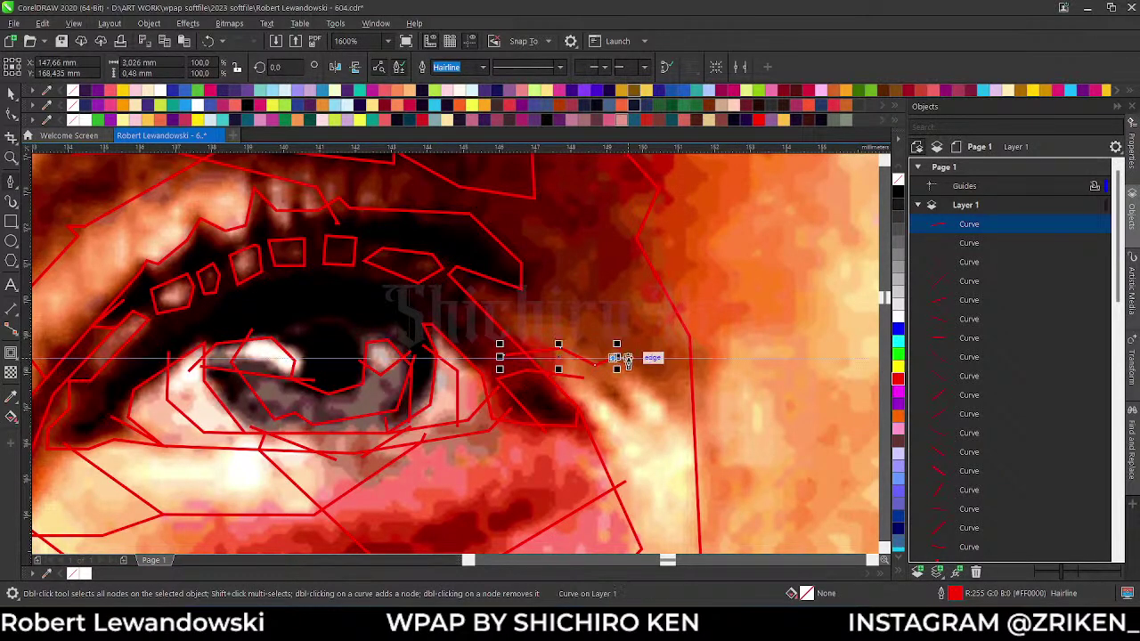
scroll(628, 360, "down", 1)
left_click_drag(678, 432, 680, 430)
left_click(679, 430)
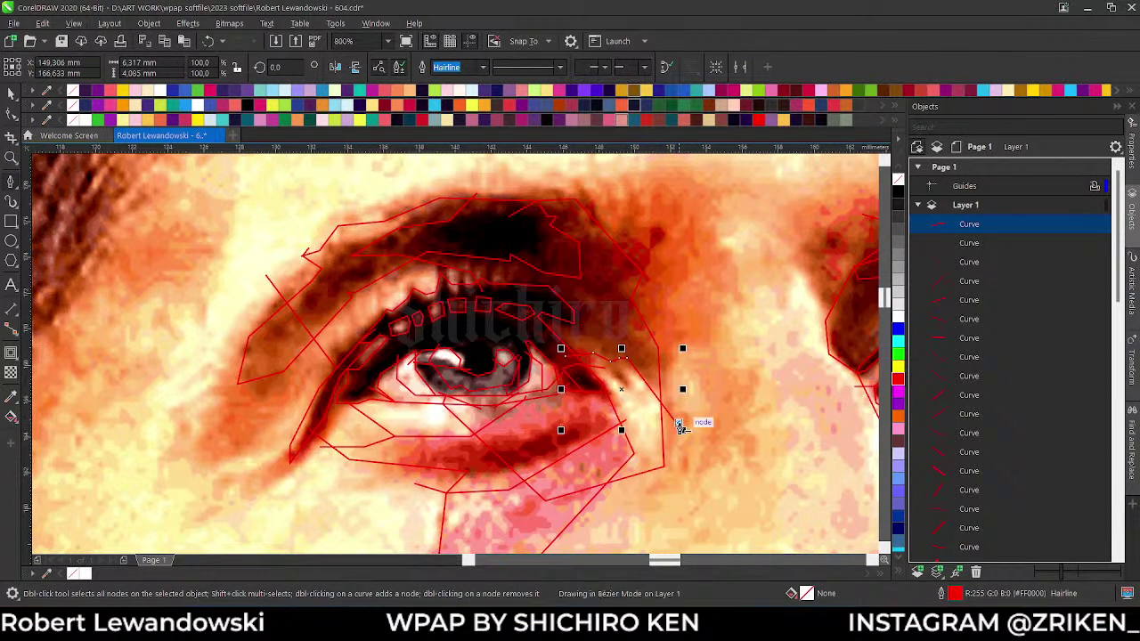
scroll(379, 281, "down", 3)
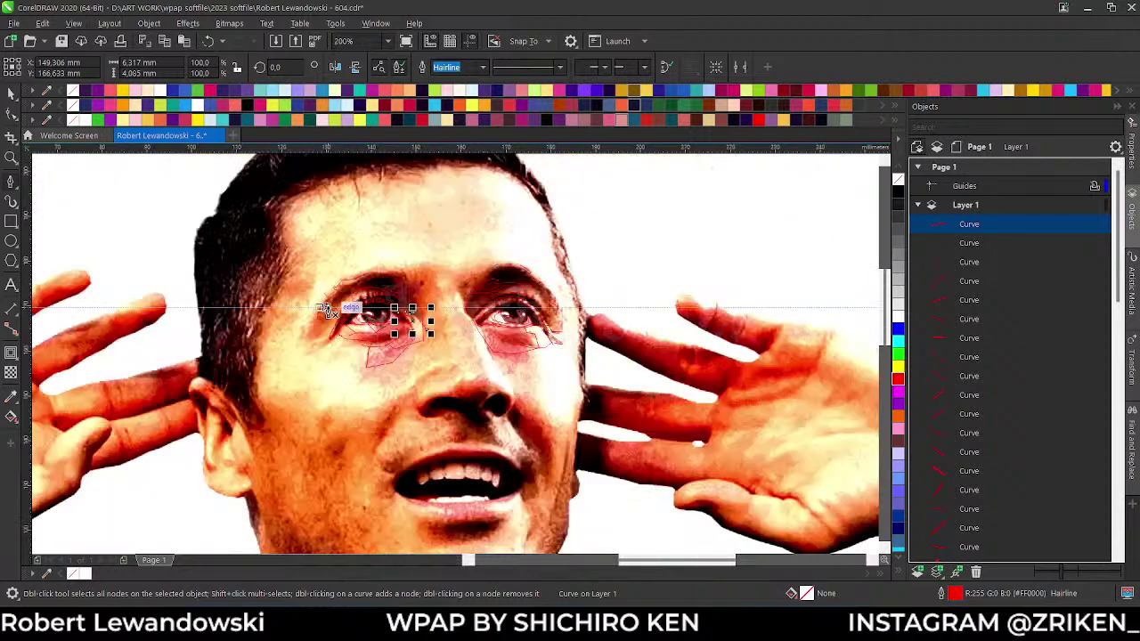
key("space")
left_click(427, 247)
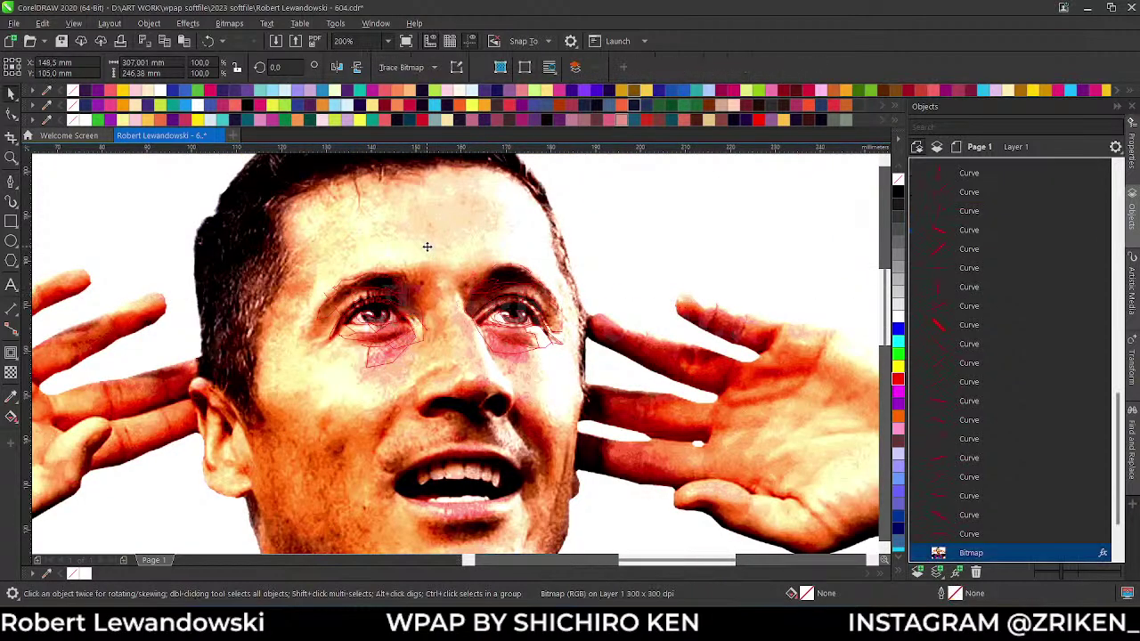
scroll(461, 356, "up", 2)
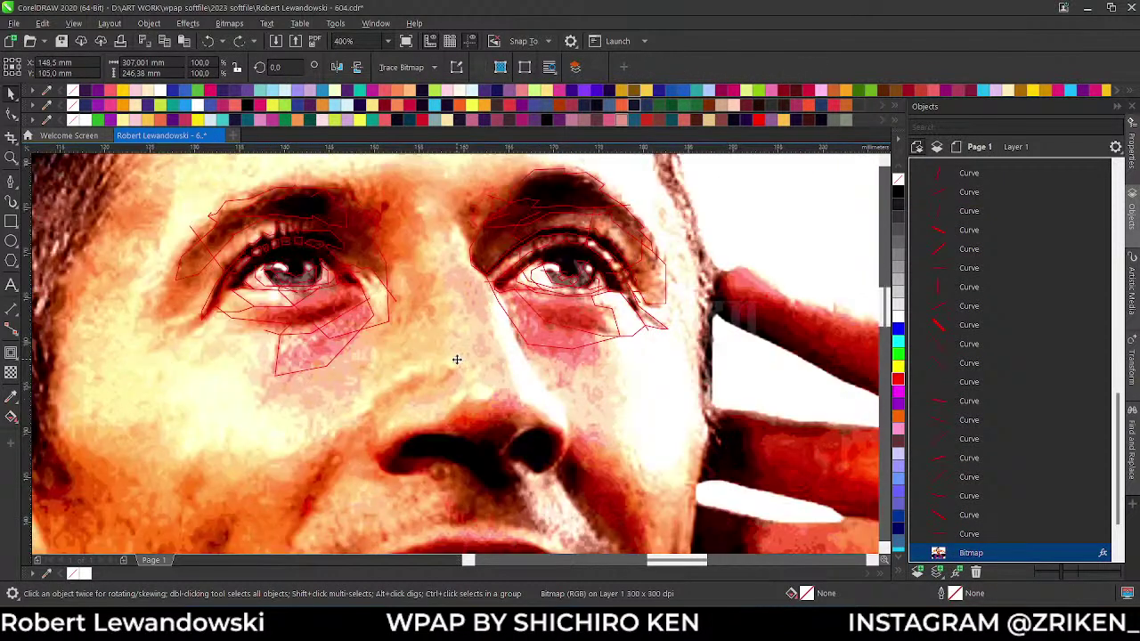
key("space")
scroll(464, 365, "down", 1)
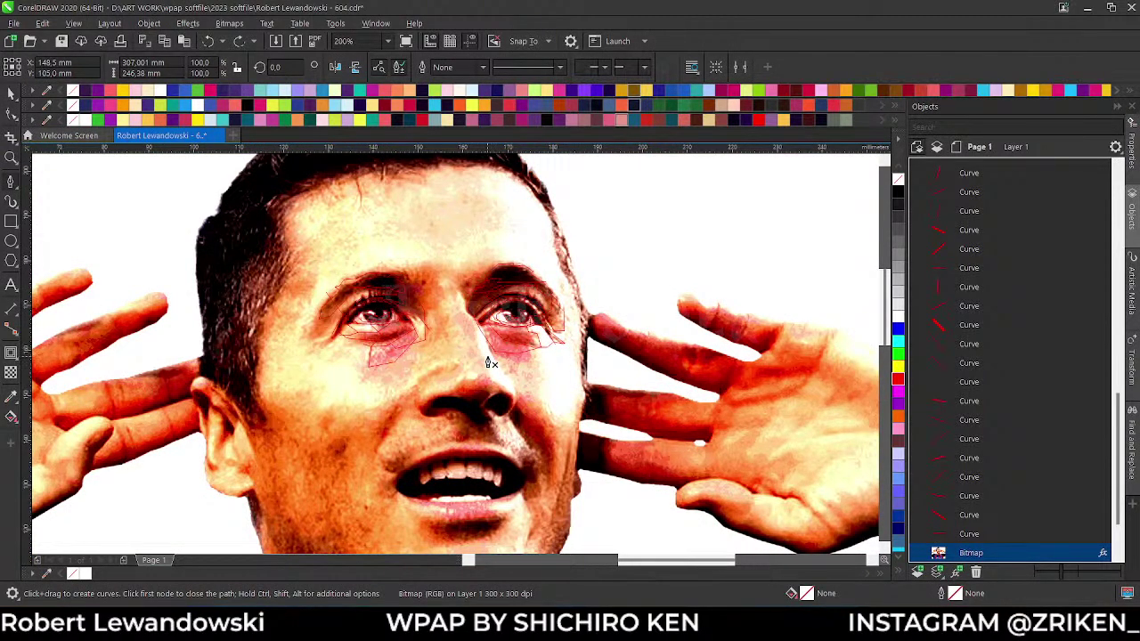
- Trace an open line along the shadow's upper edge between the two eyebrows, about 21.9 by 2.3 mm
scroll(407, 249, "up", 2)
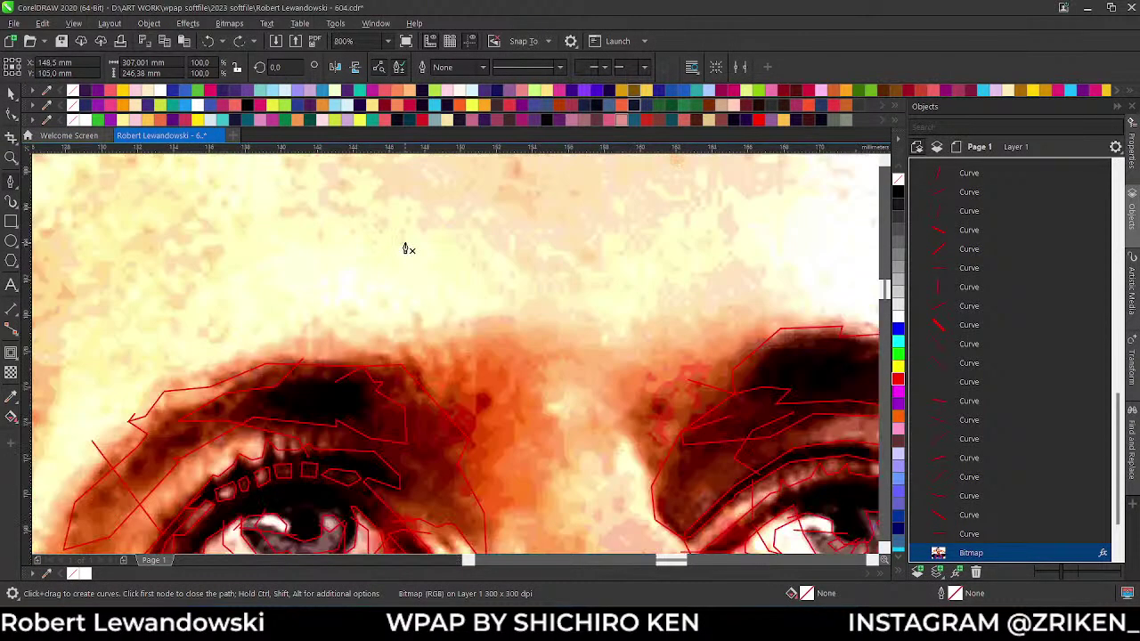
left_click(395, 374)
left_click(428, 346)
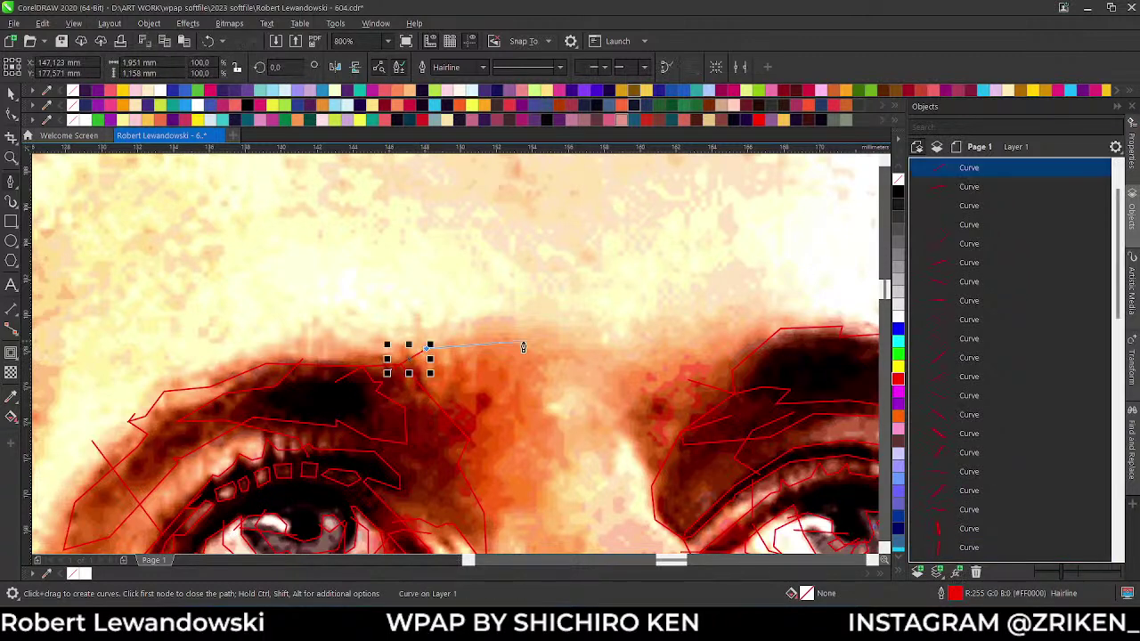
left_click(532, 344)
left_click(579, 363)
left_click(617, 363)
left_click(666, 336)
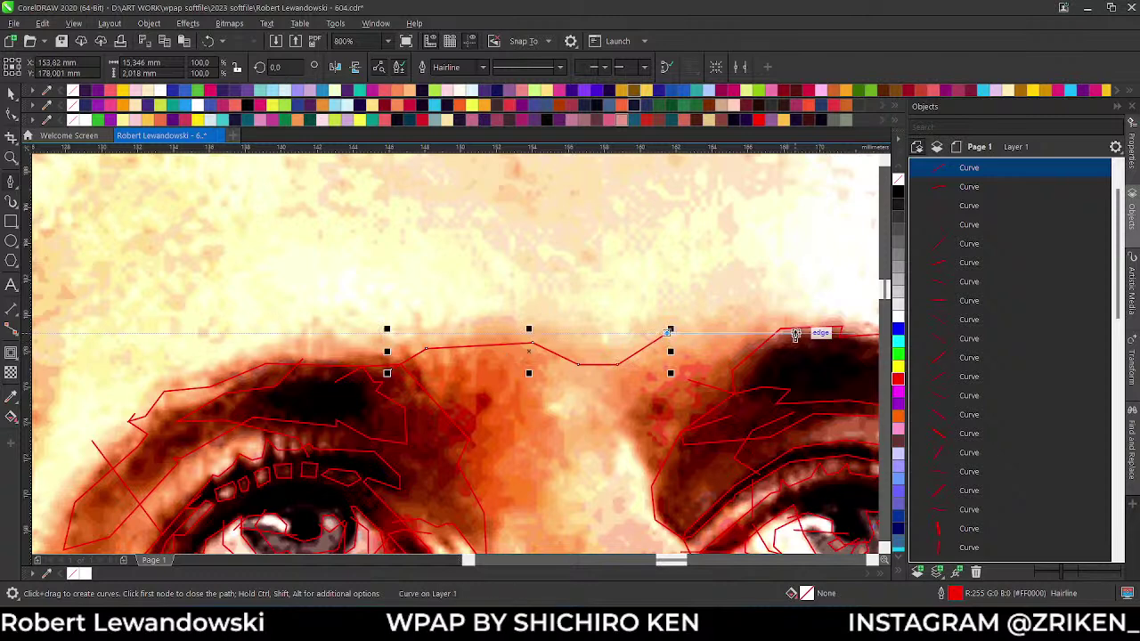
double_click(783, 330)
- Begin the nose outline from the left-hand inner eye corner down the nose side to the wing, about 7.4 by 18.7 mm
scroll(557, 278, "down", 3)
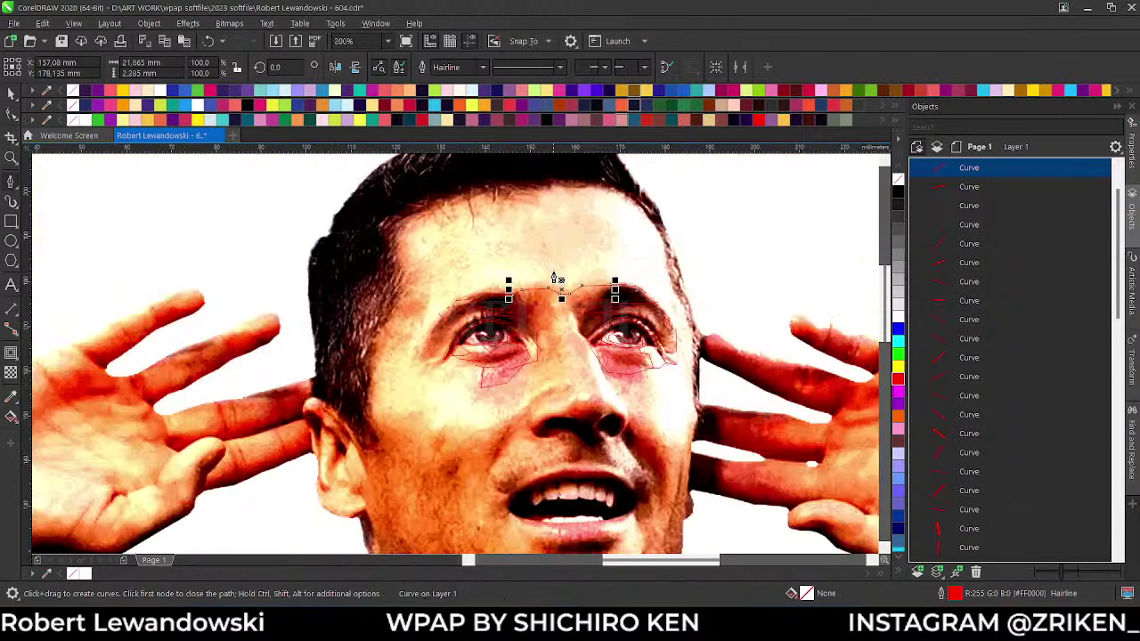
scroll(548, 385, "up", 2)
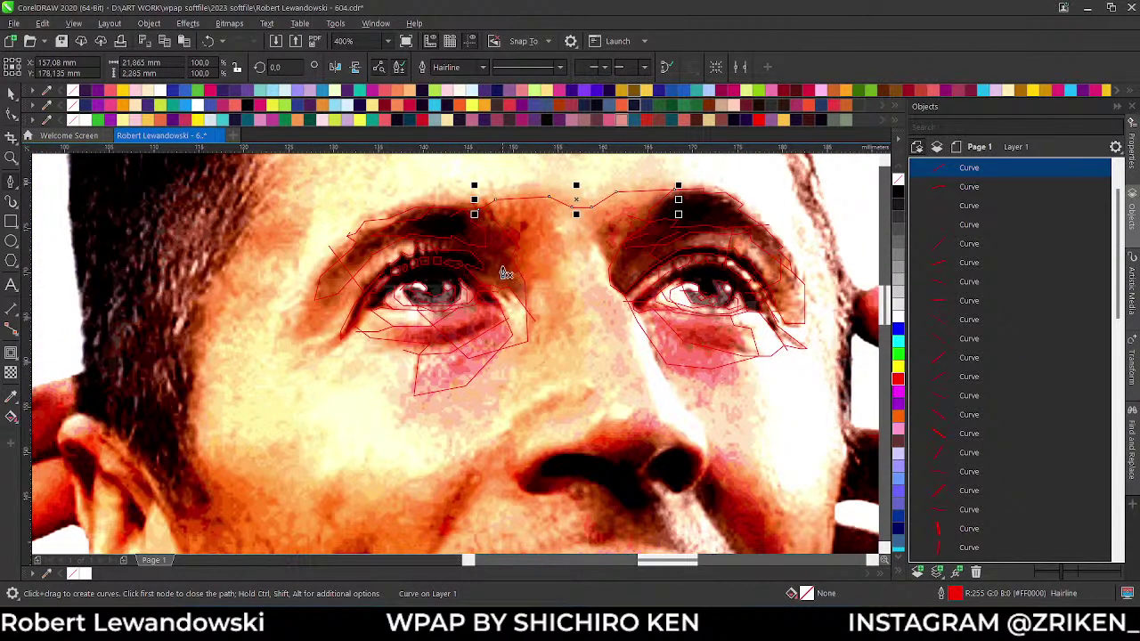
left_click(499, 265)
left_click(535, 295)
left_click(568, 372)
left_click(568, 387)
scroll(499, 431, "up", 1)
left_click(508, 425)
left_click(503, 438)
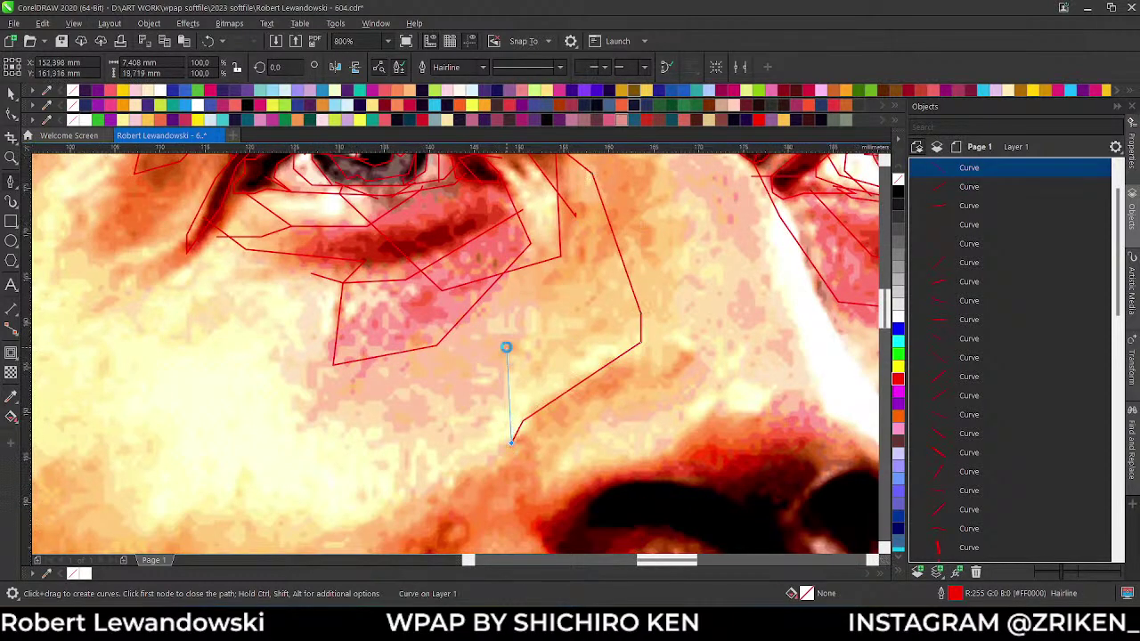
- Extend the outline around the left-hand nose wing and under the nostril to the nose's underside, about 17.7 by 27.8 mm overall
scroll(507, 353, "down", 2)
scroll(516, 436, "up", 2)
left_click(485, 272)
left_click(518, 296)
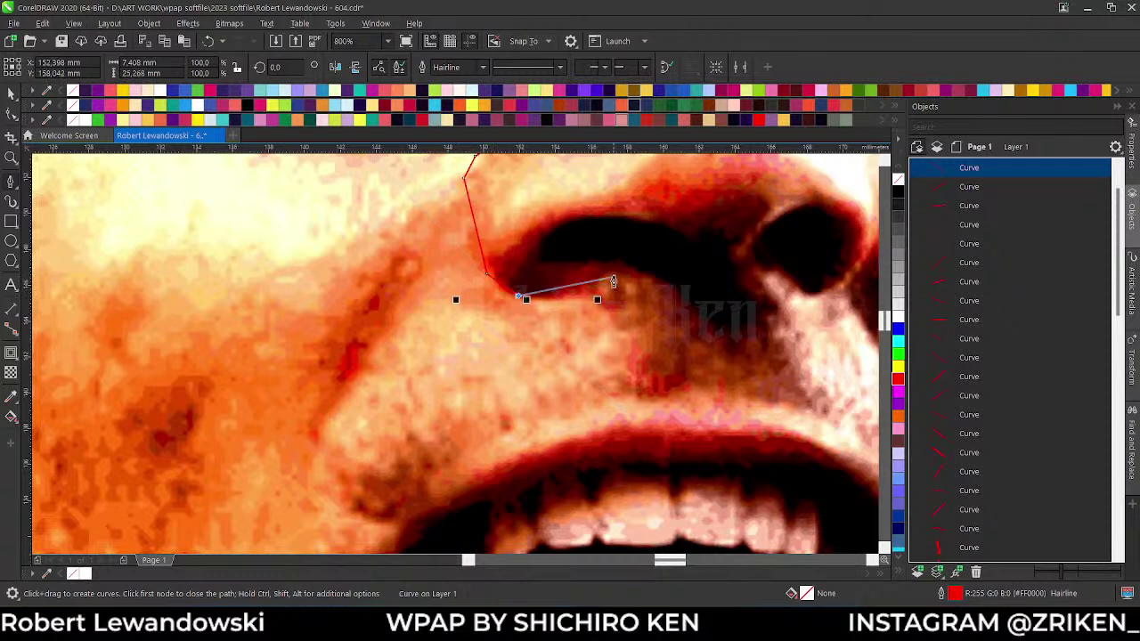
left_click(585, 269)
left_click(649, 269)
left_click(723, 338)
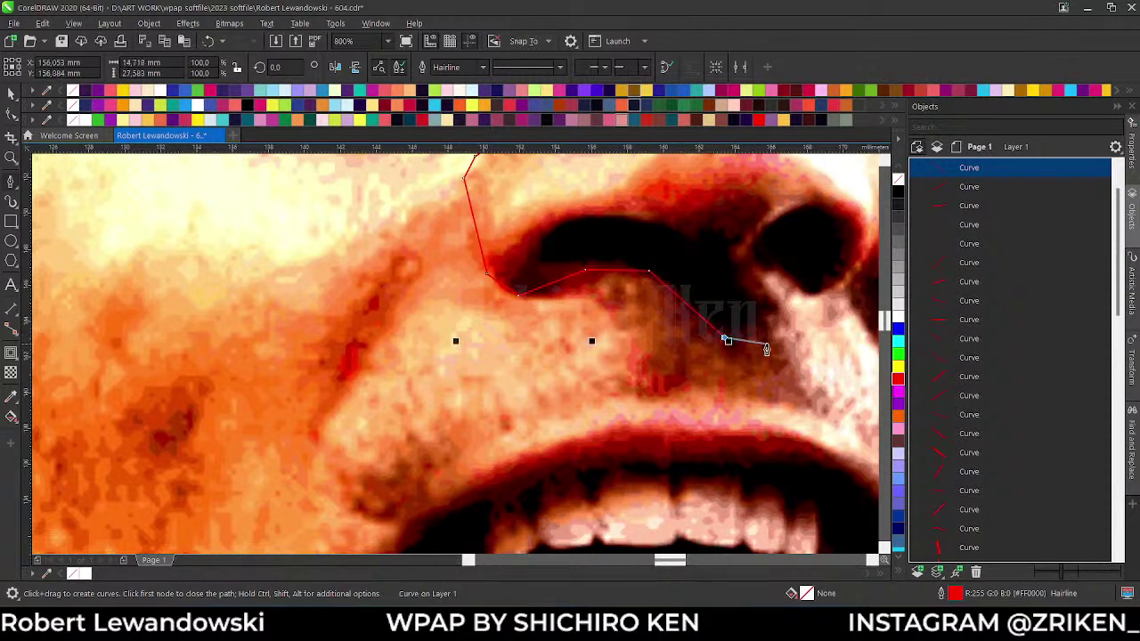
left_click(778, 344)
left_click(766, 297)
- Continue the nose outline under the right-hand nostril and up the nose side to the line near the inner eye corner
scroll(766, 296, "down", 3)
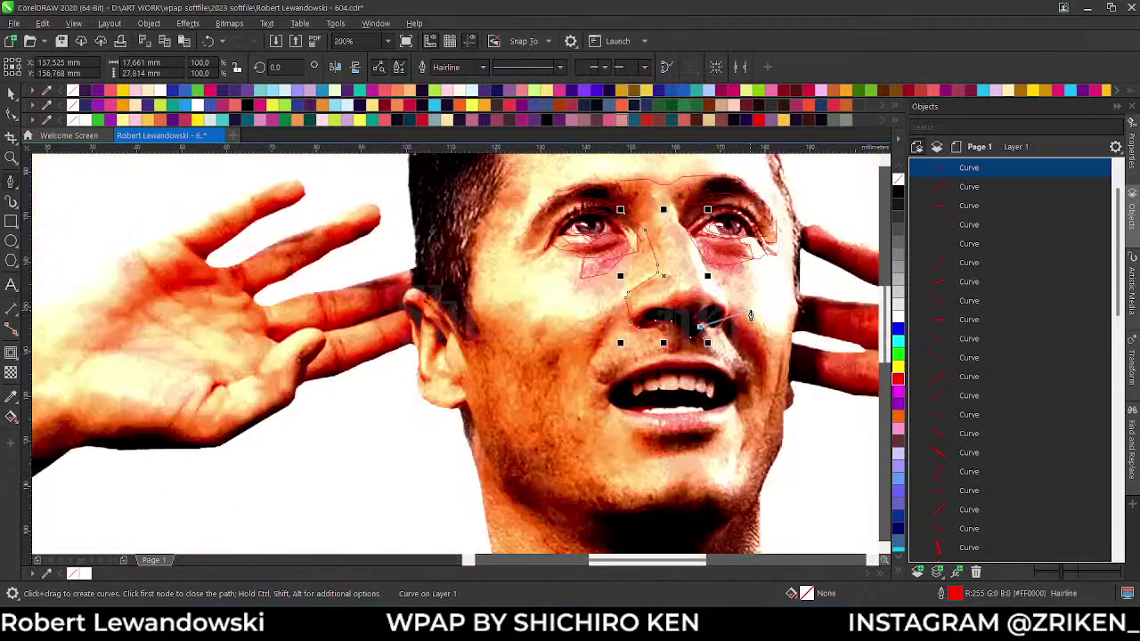
scroll(801, 285, "up", 3)
left_click(554, 377)
left_click(587, 390)
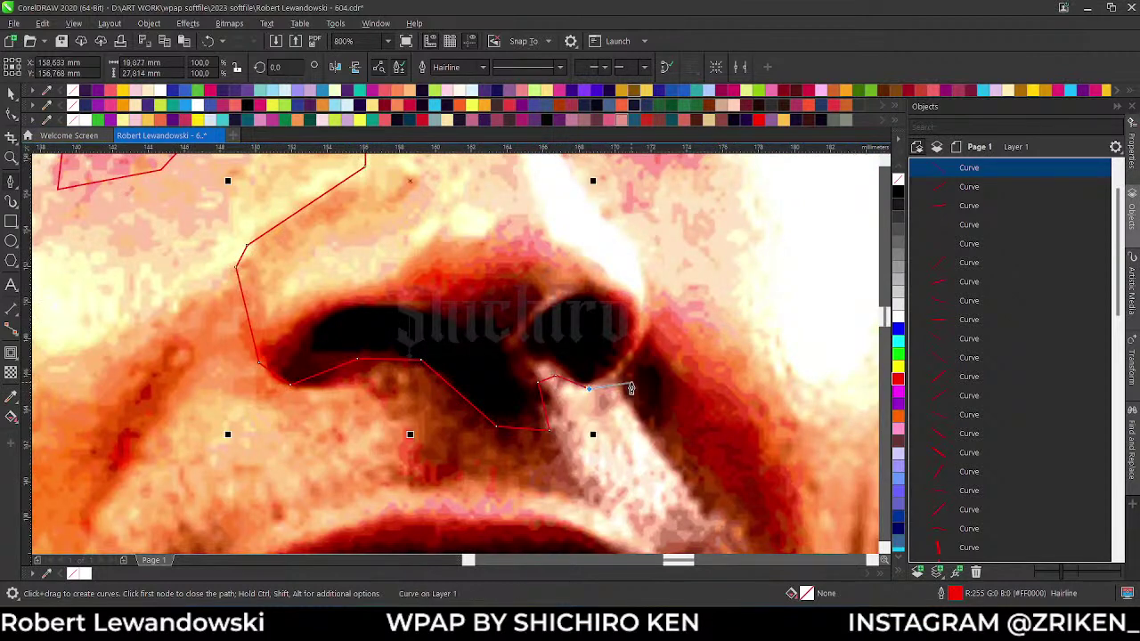
left_click(666, 316)
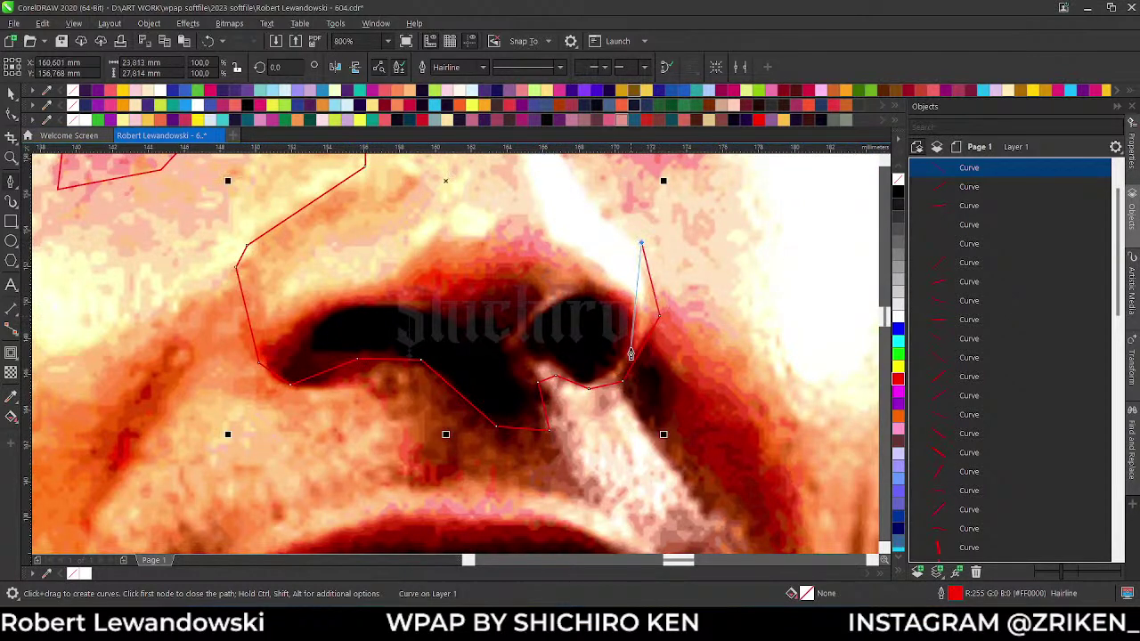
scroll(603, 264, "down", 3)
scroll(602, 264, "up", 3)
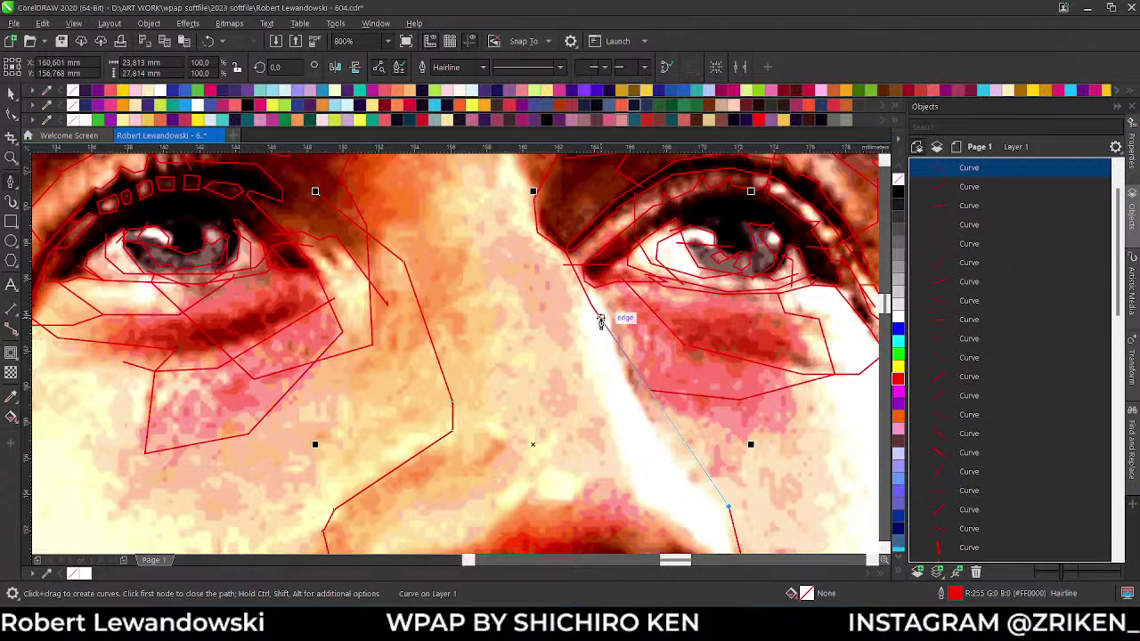
left_click(601, 318)
scroll(481, 260, "down", 2)
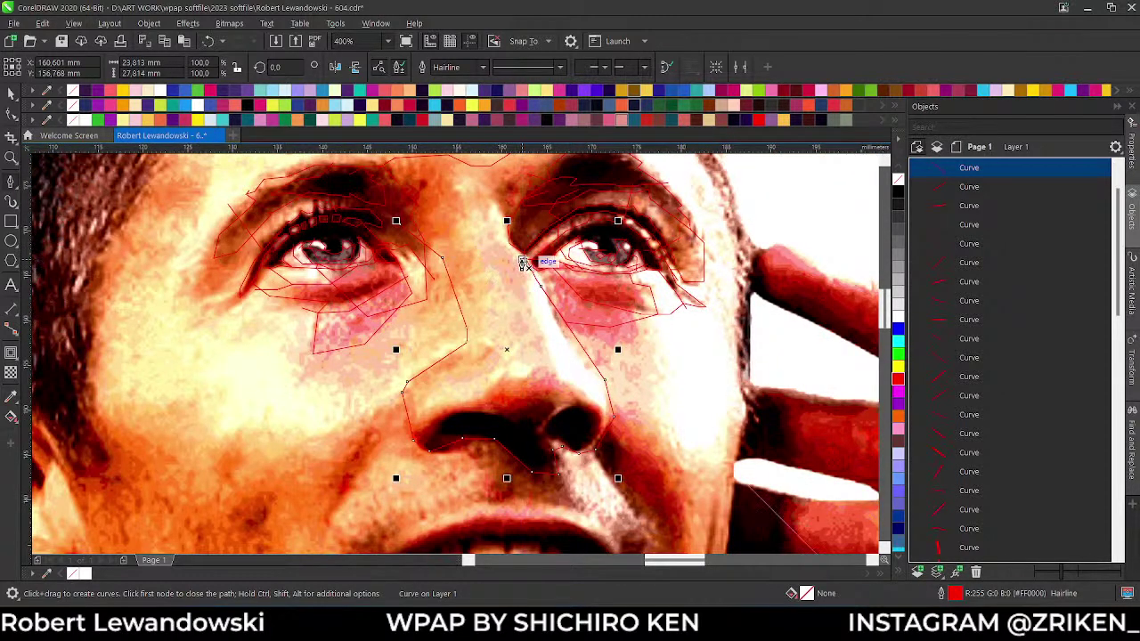
- Trace an open line from the right-hand inner brow down the bridge highlight to the nostril wing, about 13.9 by 26.2 mm
scroll(525, 254, "down", 1)
scroll(519, 222, "up", 2)
scroll(551, 309, "down", 1)
left_click(551, 309)
left_click(430, 225)
scroll(430, 226, "down", 1)
scroll(509, 390, "up", 2)
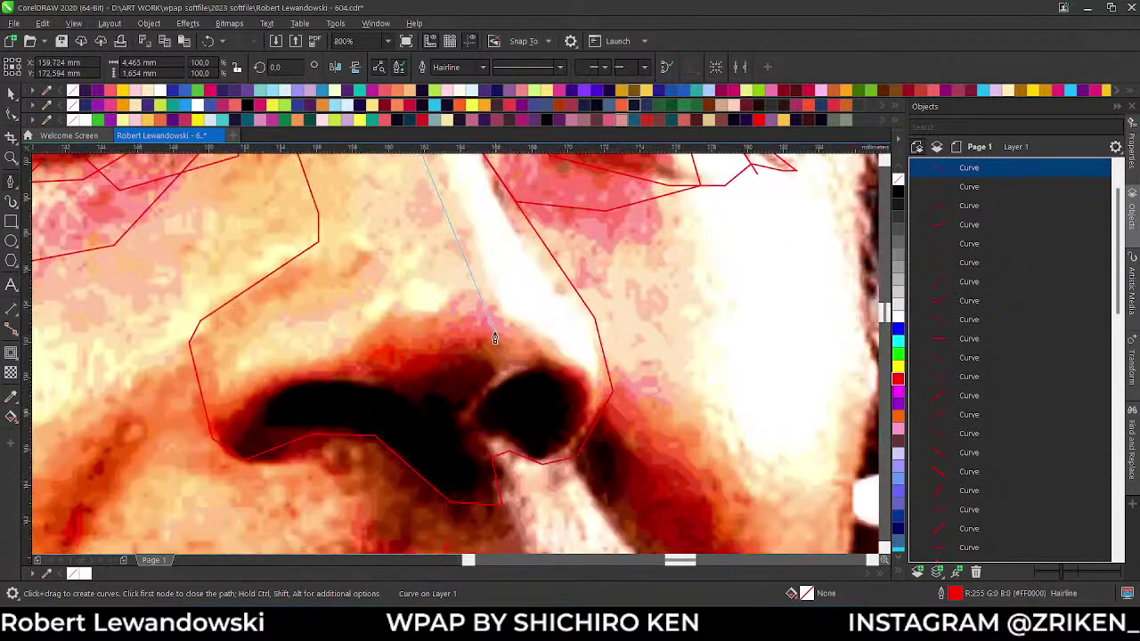
left_click(492, 319)
left_click(563, 341)
left_click(593, 383)
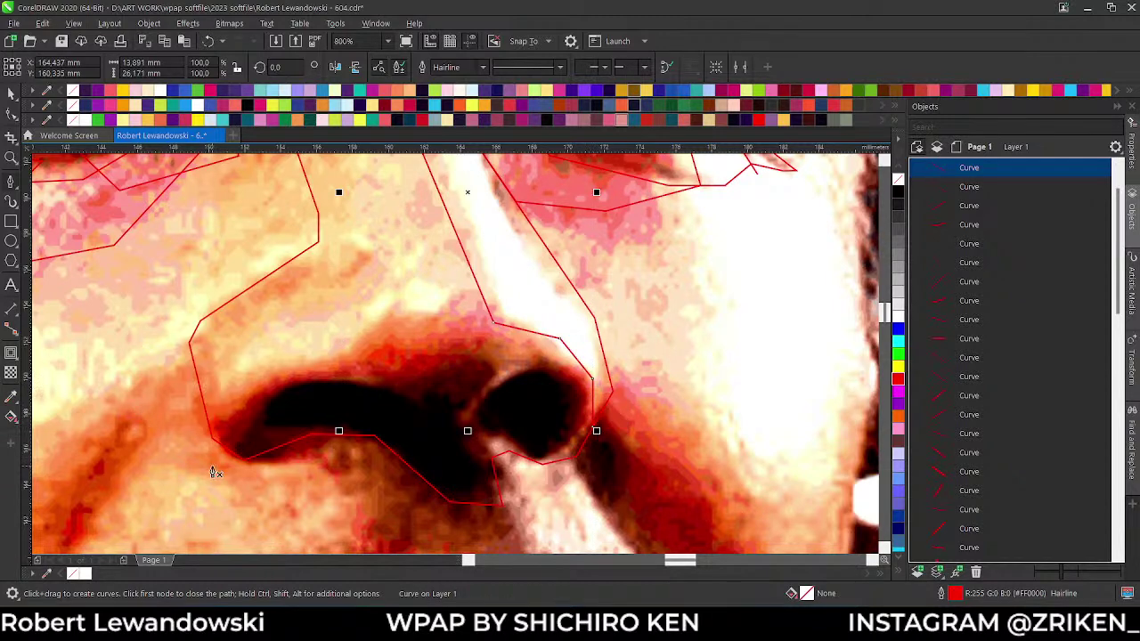
- Trace an open line along the left-hand nostril's upper edge and down between the nostrils, about 17.8 by 6.2 mm
left_click(191, 443)
left_click(267, 374)
left_click_drag(348, 372, 414, 420)
left_click(412, 404)
left_click(452, 370)
left_click_drag(481, 367, 463, 409)
left_click(462, 409)
left_click(471, 462)
left_click(509, 482)
- Trace a closed straight-sided shape around the right-hand nostril opening, about 5.5 by 4.9 mm
scroll(491, 412, "up", 1)
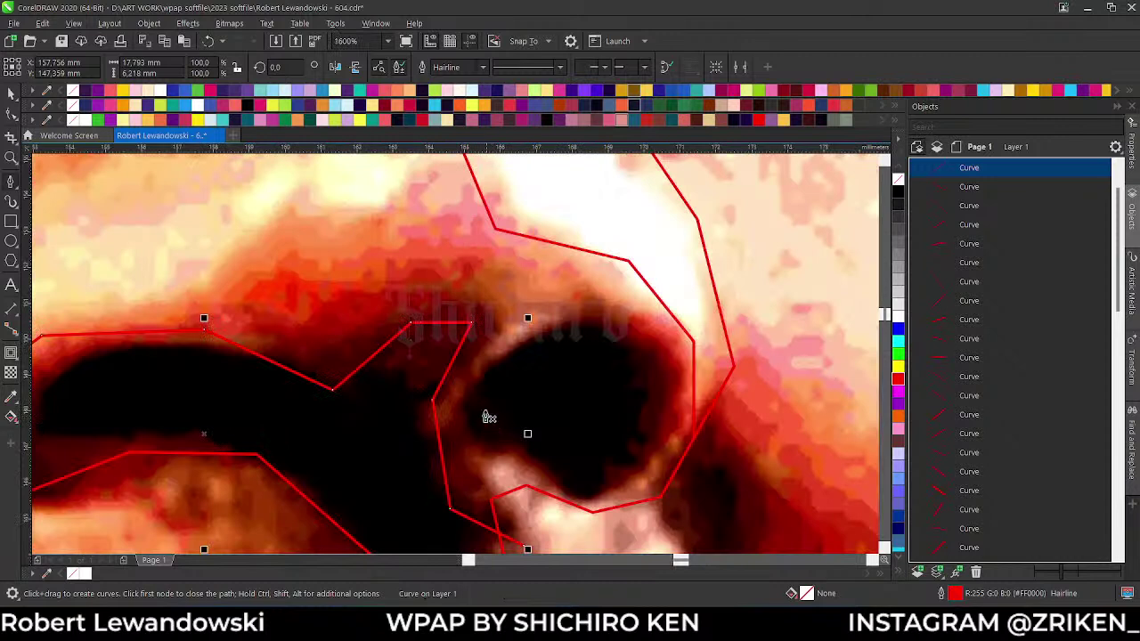
left_click(455, 402)
left_click_drag(563, 314, 622, 325)
left_click(627, 326)
left_click(656, 381)
left_click(642, 474)
left_click(601, 495)
left_click(520, 448)
left_click(492, 448)
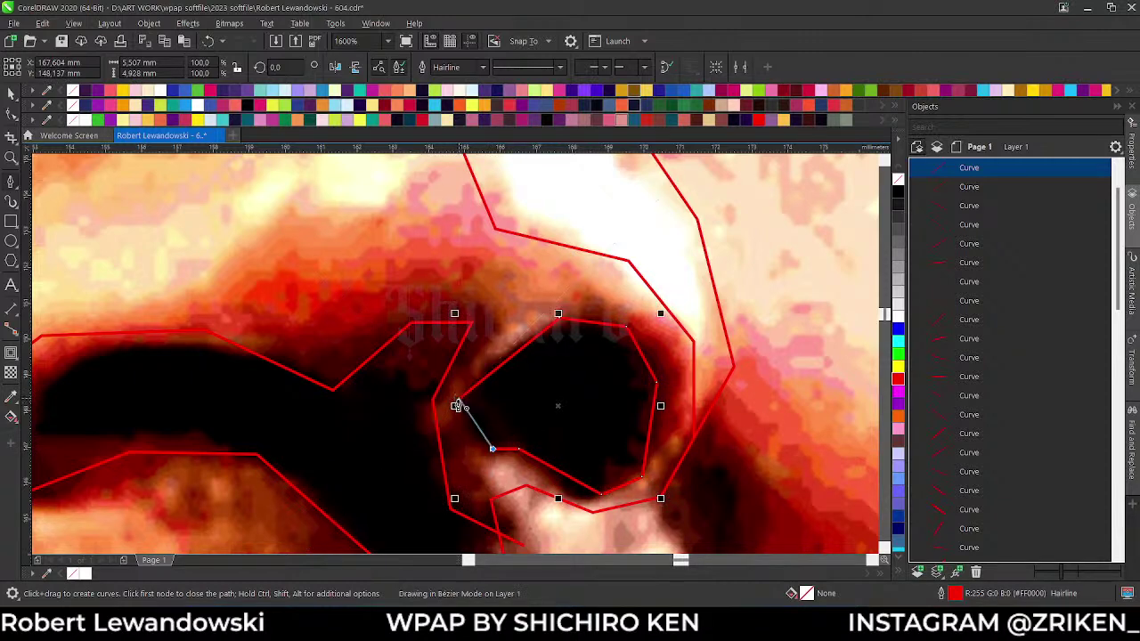
left_click(456, 404)
- Trace an open bent line inside the left-hand nose wing from its upper edge down past the nostril, about 3.7 by 9.7 mm
scroll(614, 450, "down", 2)
scroll(509, 458, "up", 1)
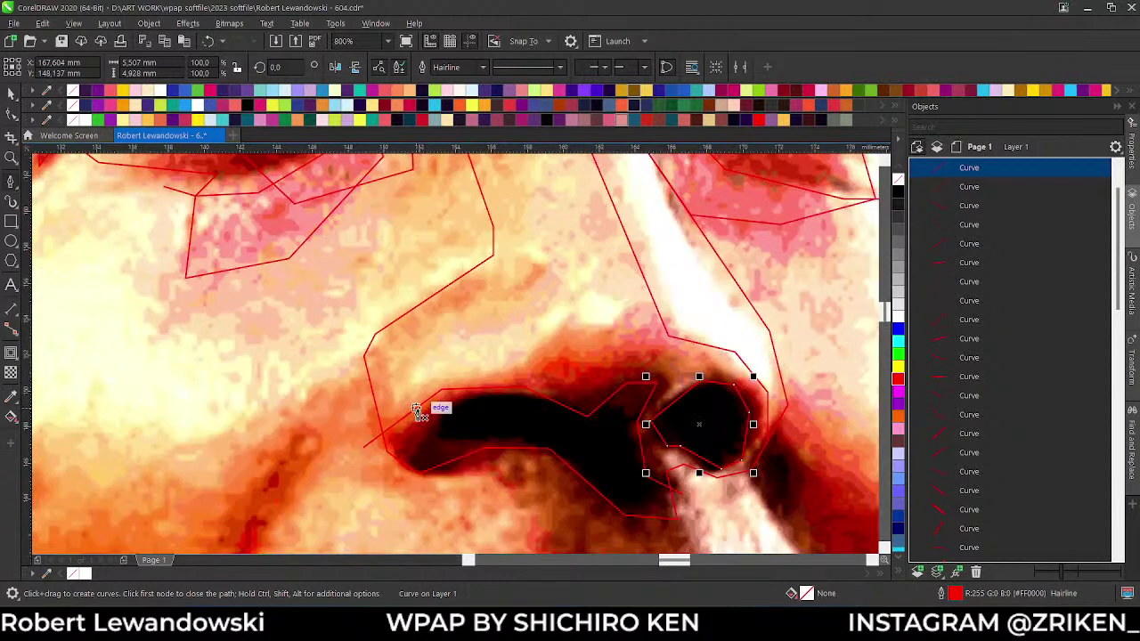
scroll(463, 363, "down", 1)
scroll(448, 362, "up", 1)
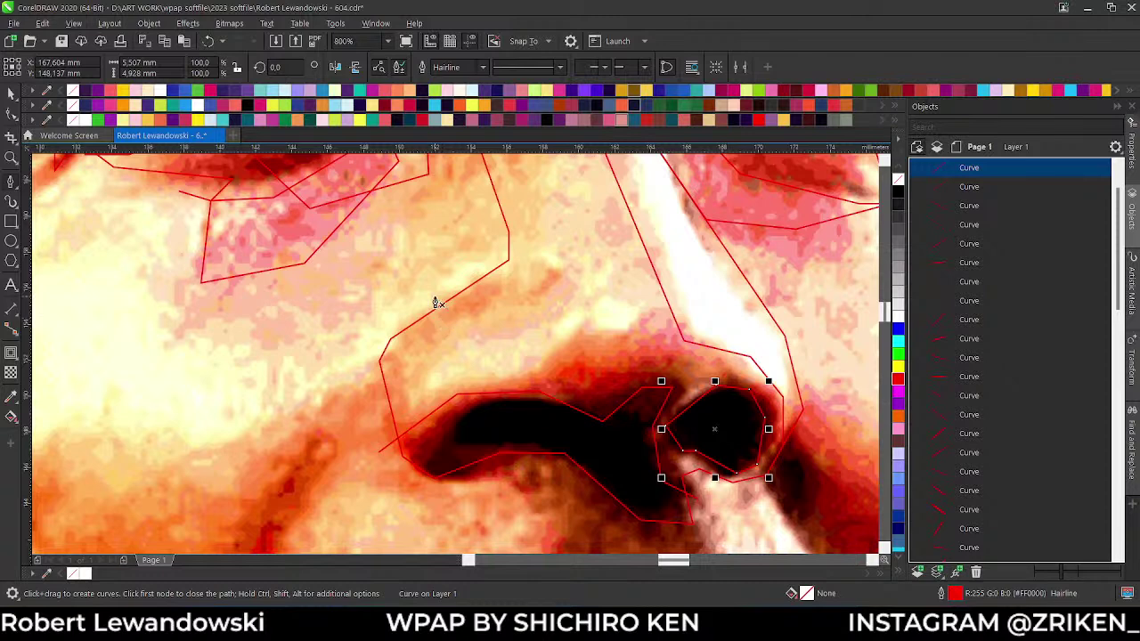
scroll(526, 347, "down", 3)
scroll(458, 287, "up", 3)
left_click(423, 347)
left_click(424, 347)
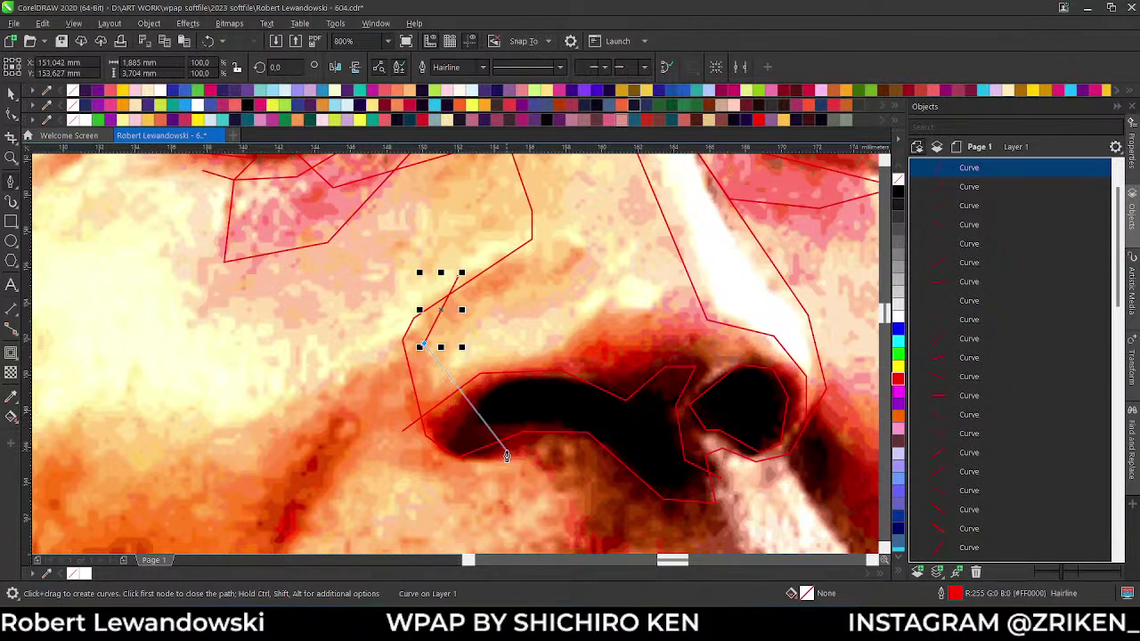
left_click(491, 447)
- Trace an open line across the top of the left-hand nose wing and down into the nostril, about 5.3 by 5.6 mm
scroll(447, 301, "down", 2)
scroll(447, 301, "up", 2)
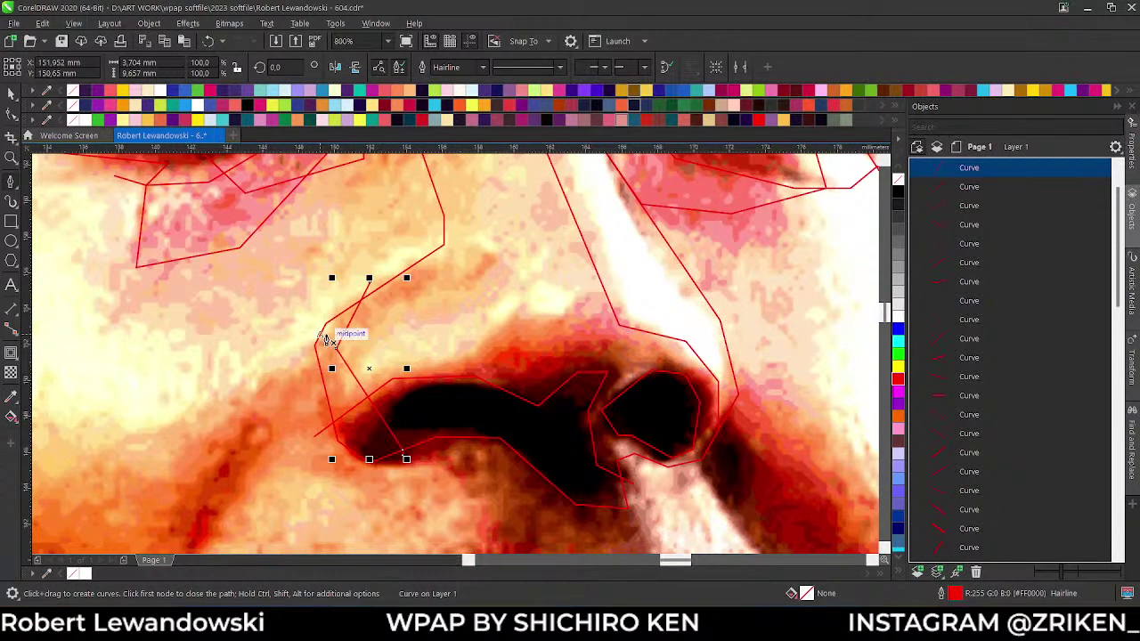
scroll(364, 371, "down", 1)
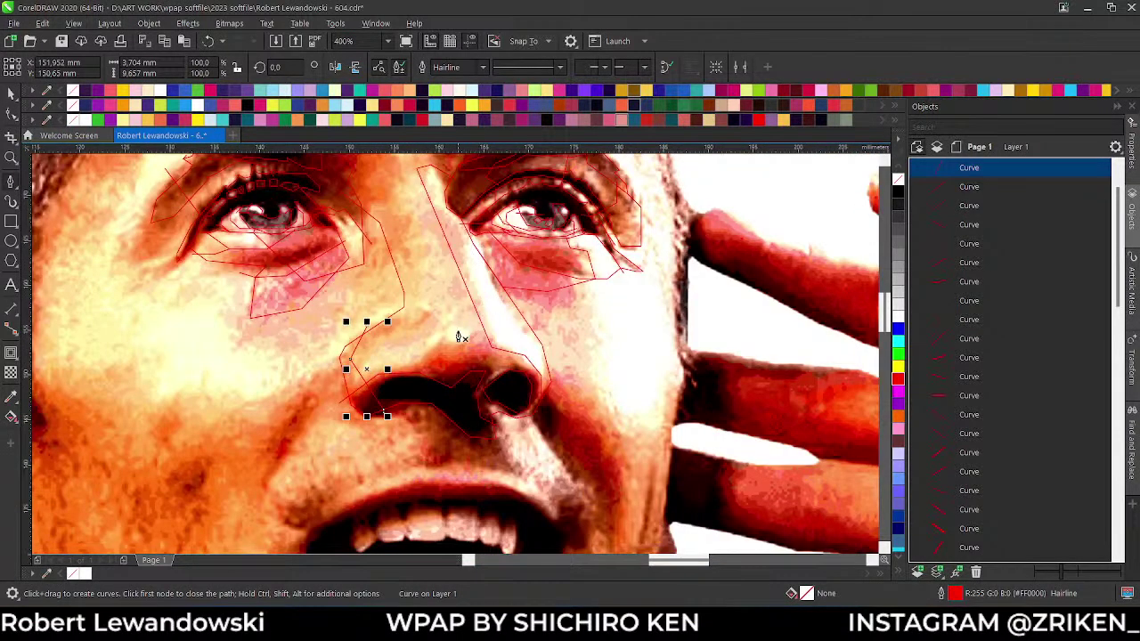
scroll(374, 351, "up", 2)
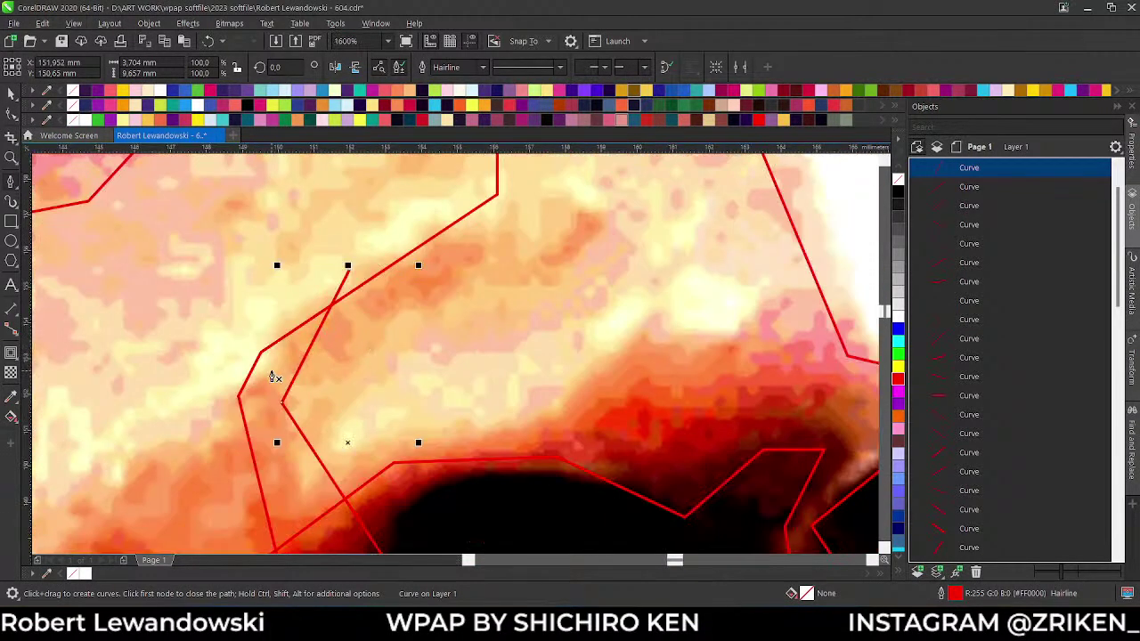
left_click(389, 310)
left_click(463, 321)
scroll(462, 324, "down", 1)
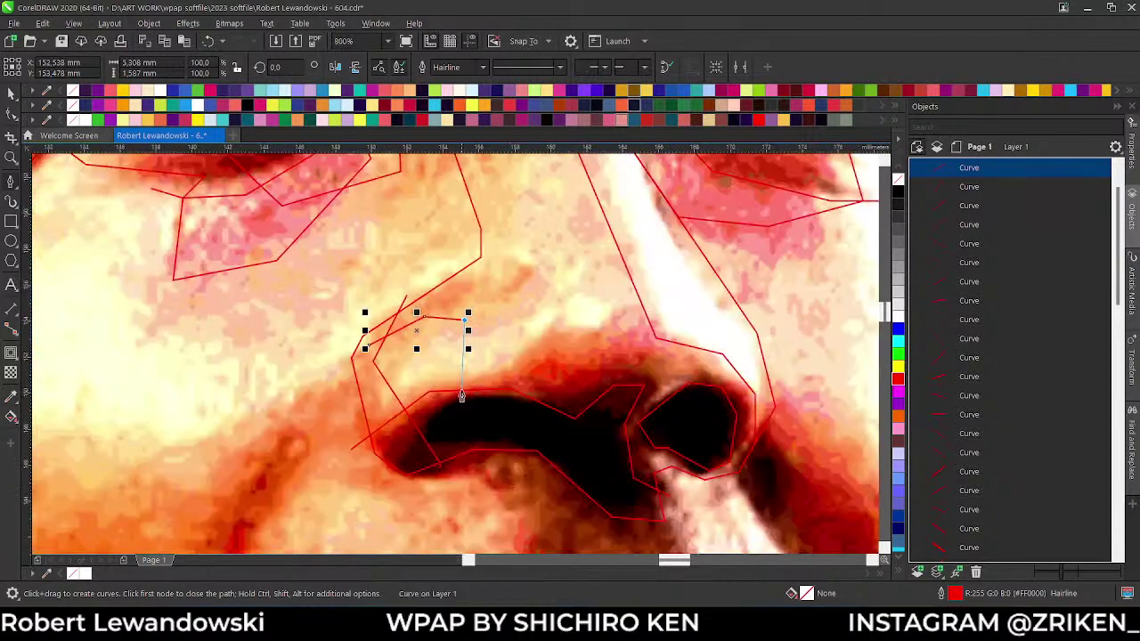
left_click(467, 419)
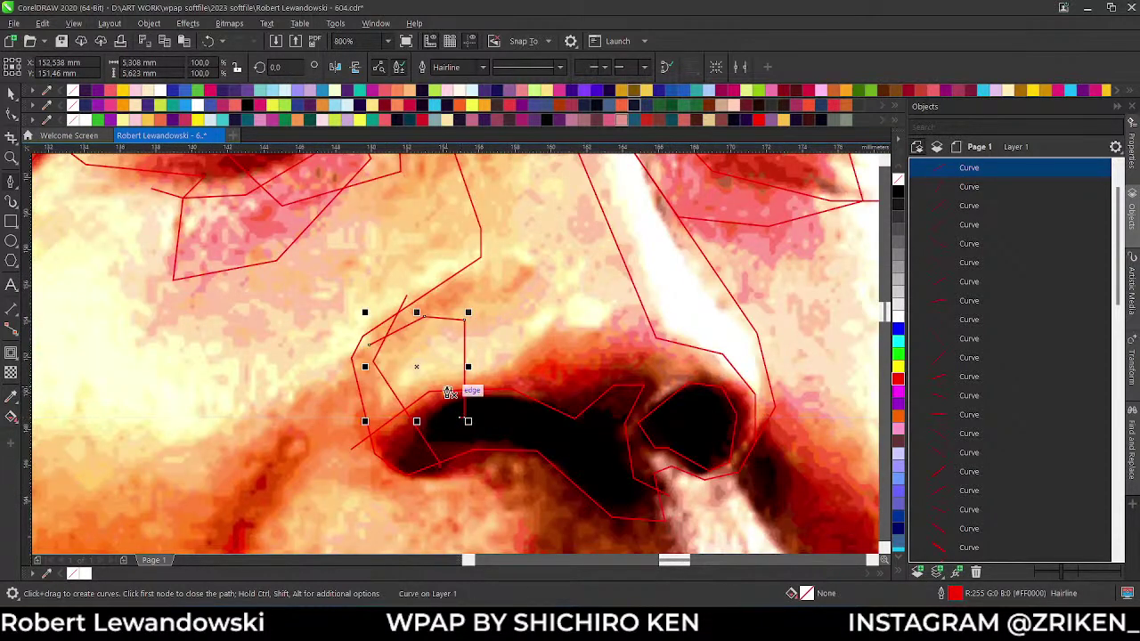
- Try to trace an open line from below the left-hand inner eye corner up and across the nose bridge
scroll(452, 385, "down", 1)
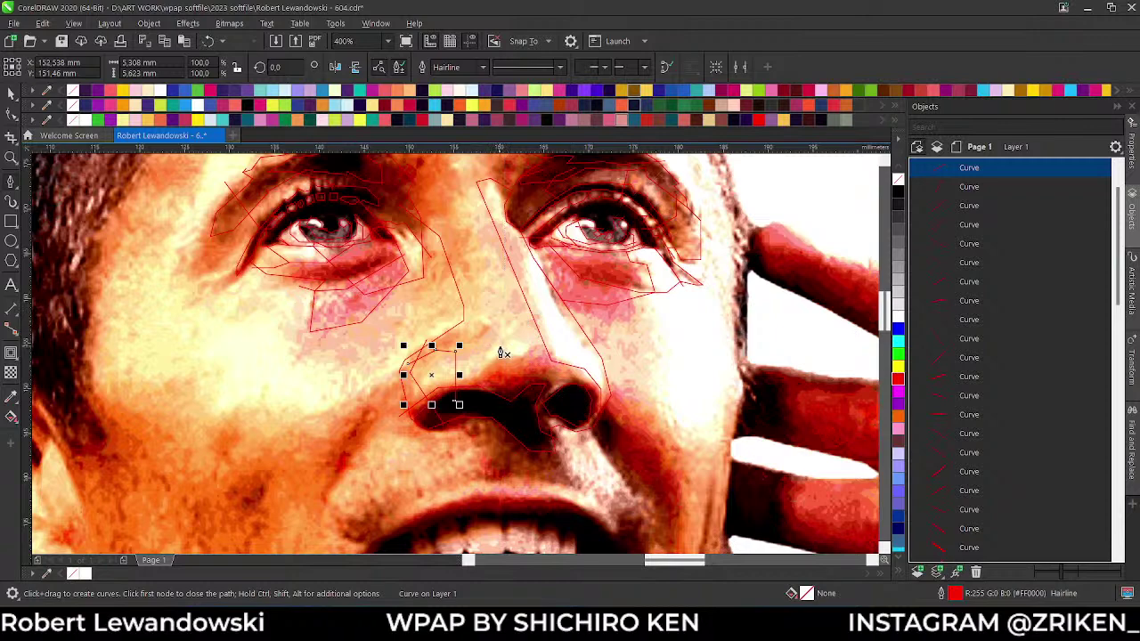
scroll(504, 354, "up", 1)
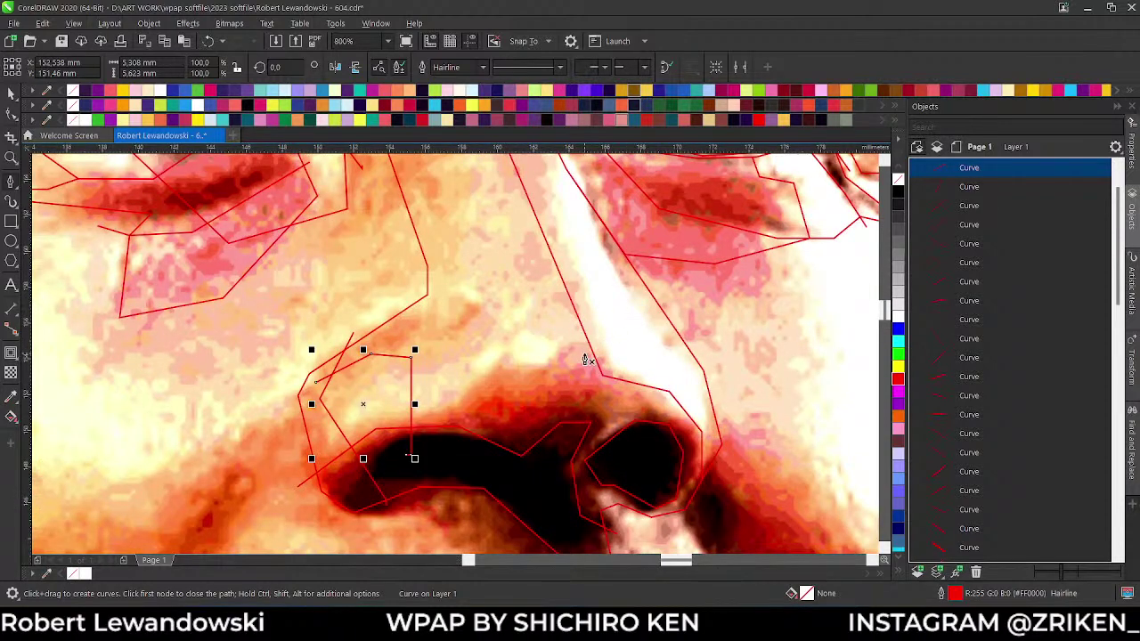
scroll(587, 360, "down", 1)
scroll(537, 301, "down", 2)
scroll(505, 265, "up", 2)
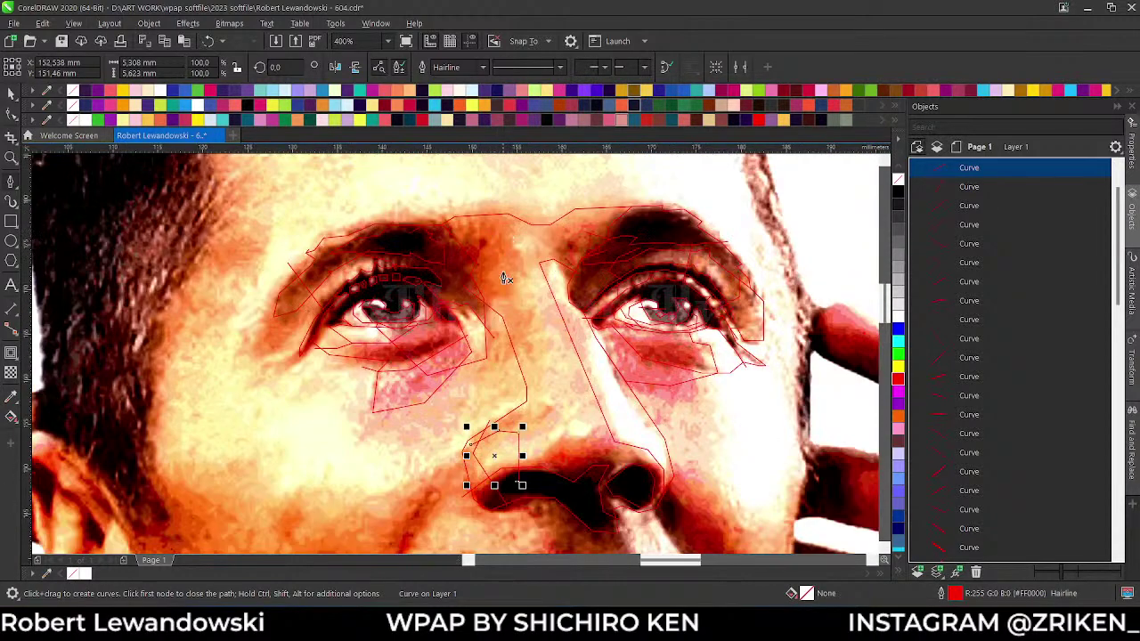
scroll(513, 354, "up", 1)
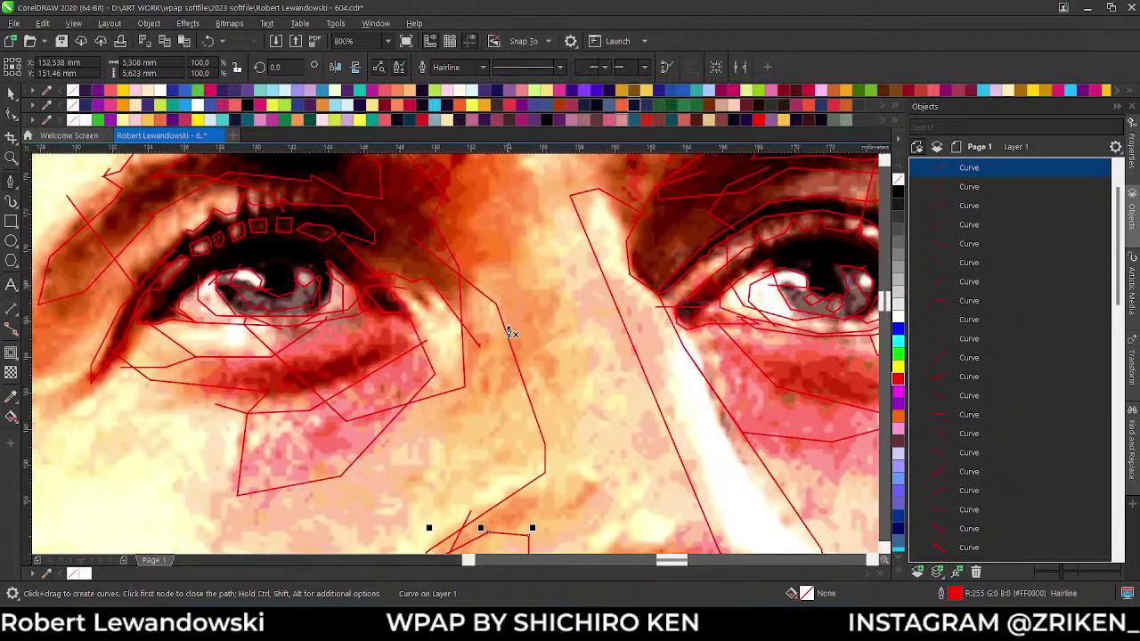
left_click(464, 381)
left_click(458, 383)
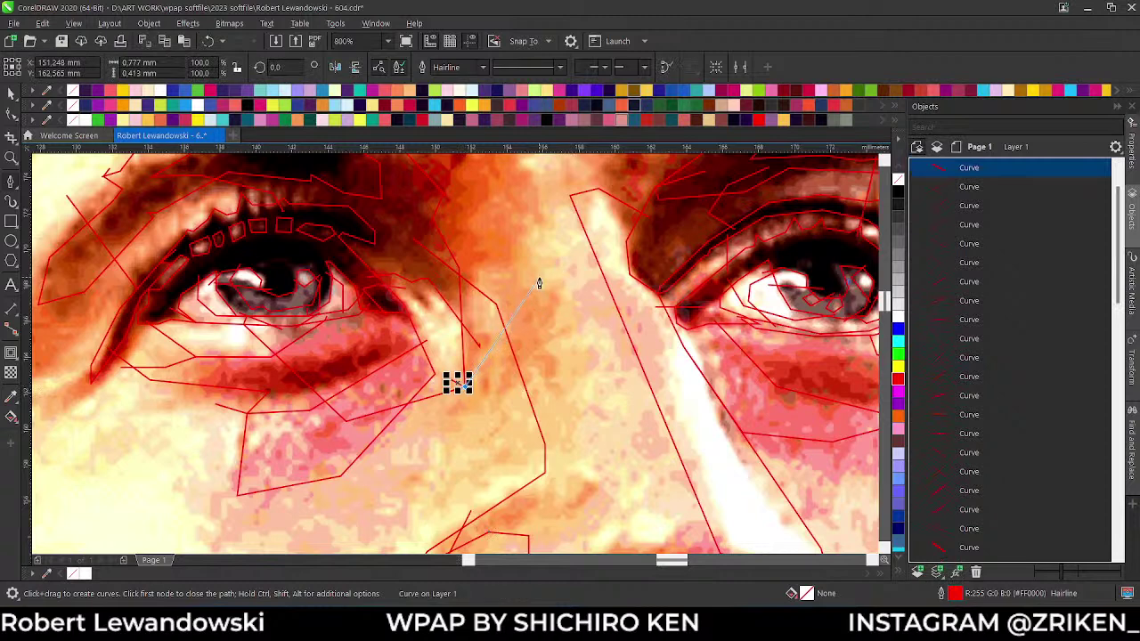
left_click(553, 261)
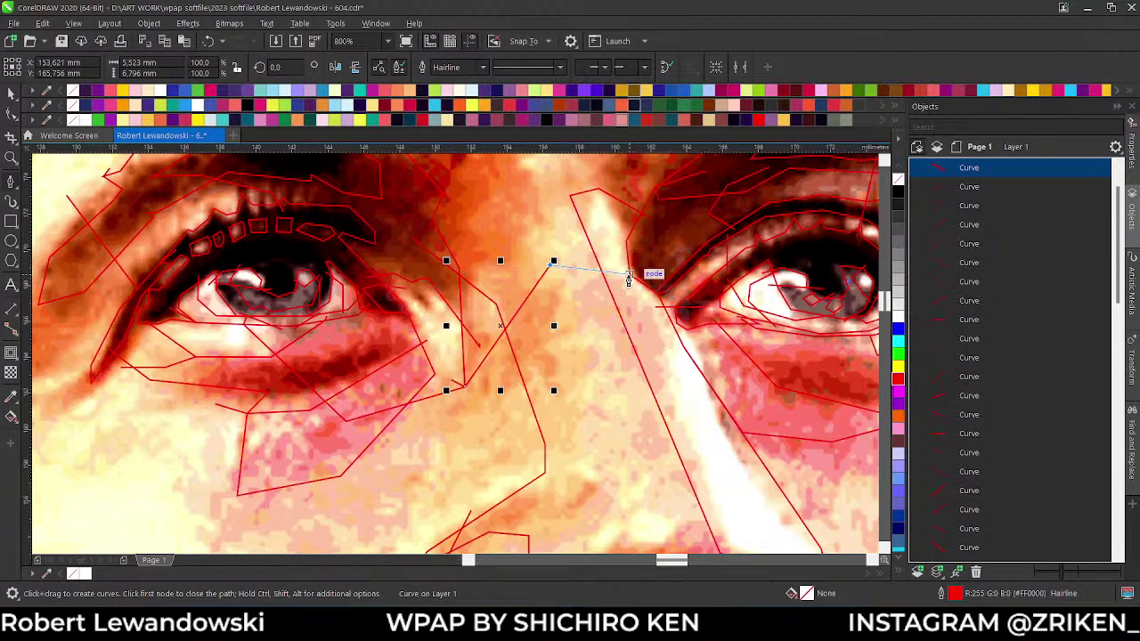
left_click(638, 259)
key("ctrl+z")
key("ctrl+z")
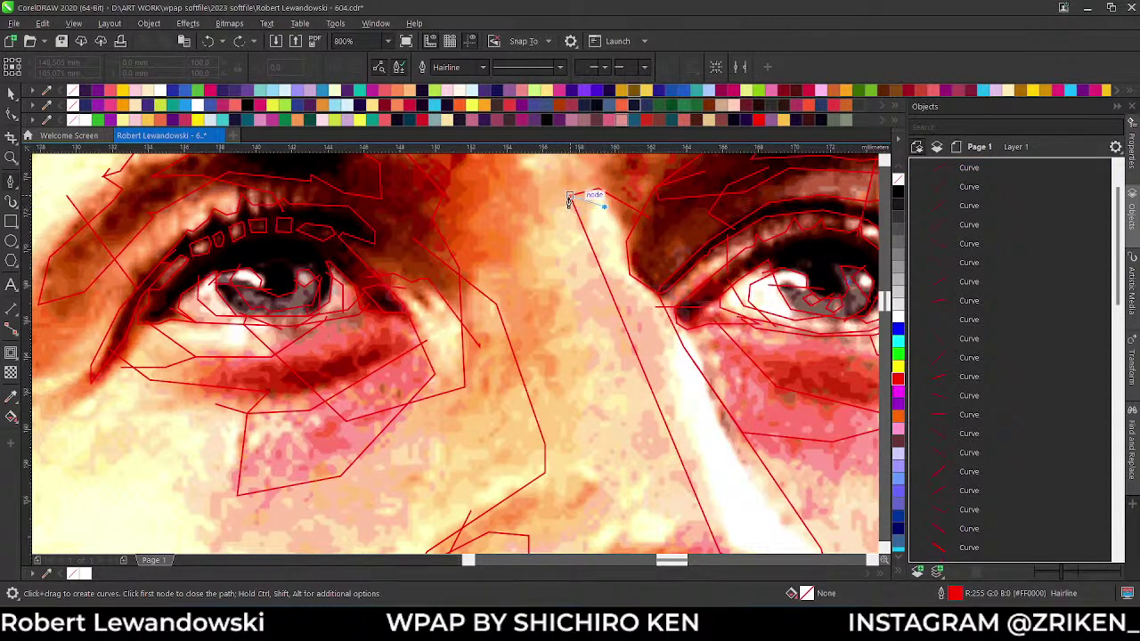
- Try to connect the bridge highlight's upper end to the left-hand under-eye corner with an open line, about 7.8 by 10.7 mm
left_click(569, 200)
left_click(464, 389)
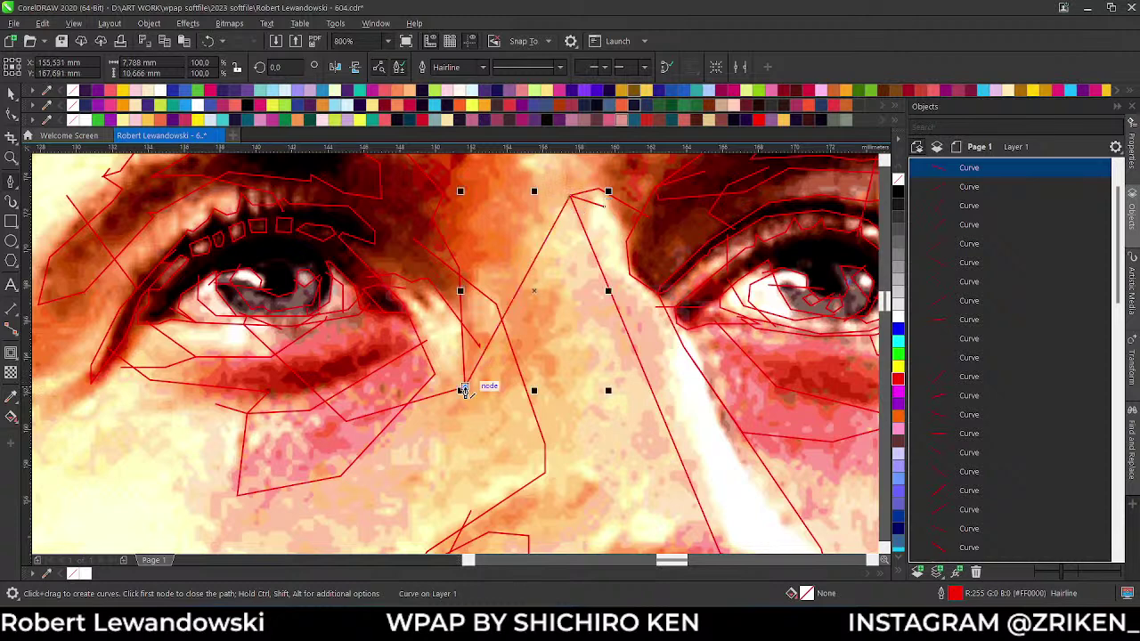
scroll(465, 387, "down", 3)
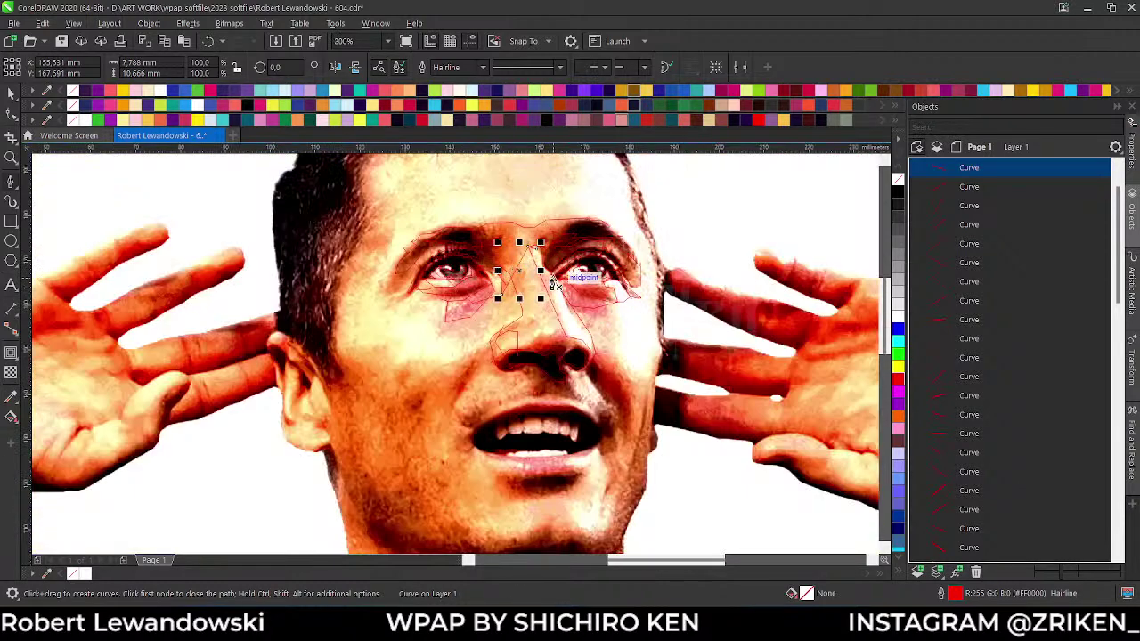
scroll(534, 272, "up", 2)
key("Escape")
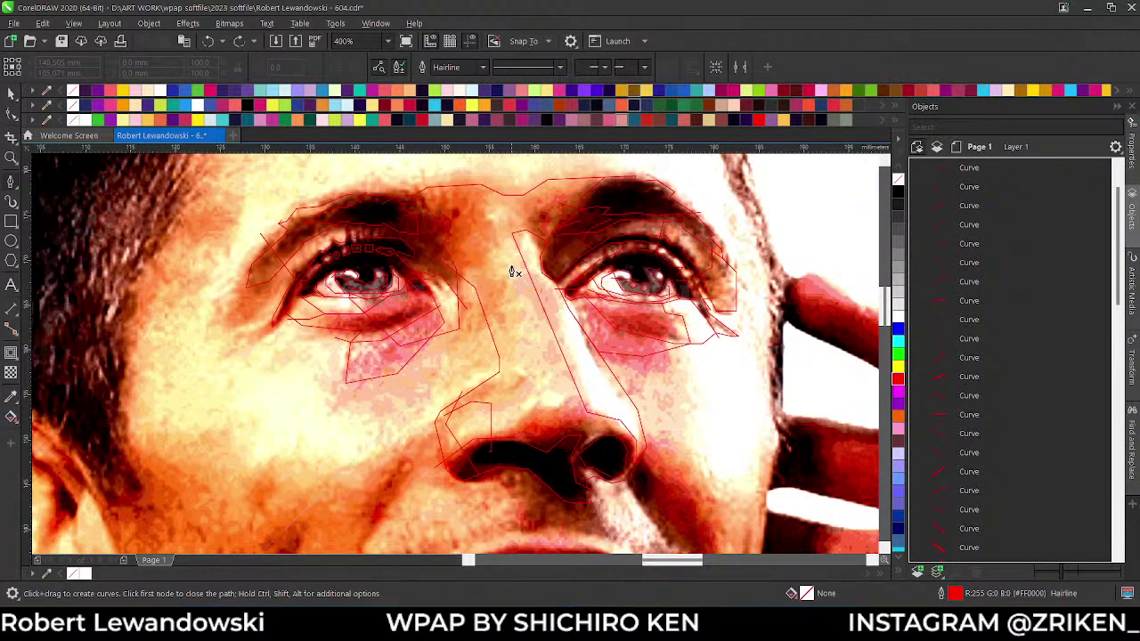
- Delete the open line running down the nose bridge highlight to the right-hand nostril wing
key("space")
left_click(541, 306)
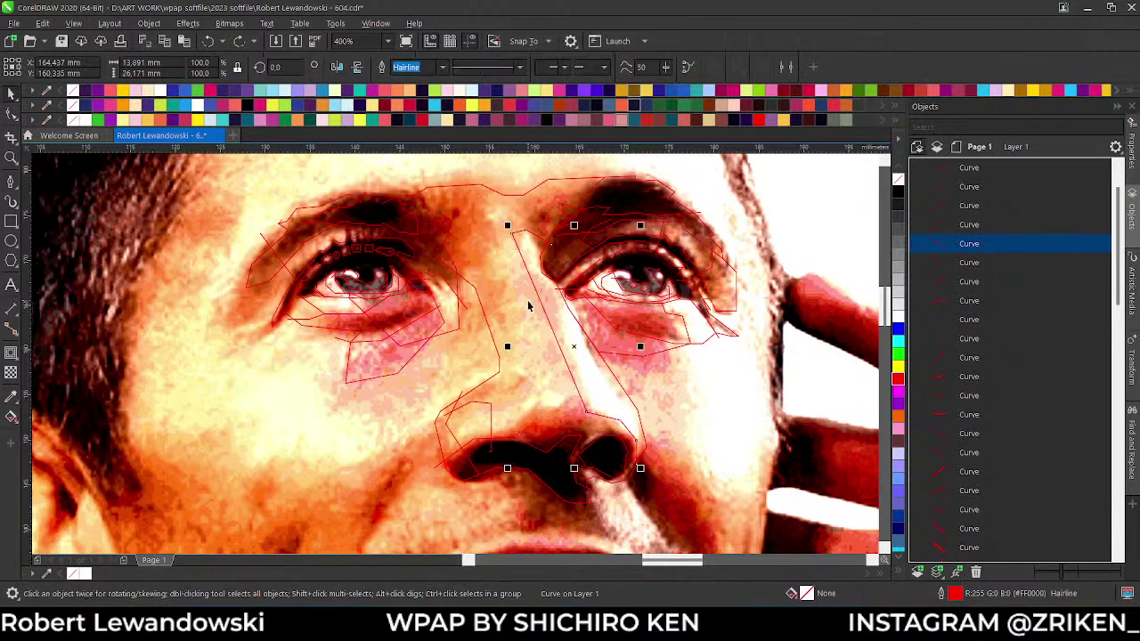
key("space")
scroll(529, 349, "up", 2)
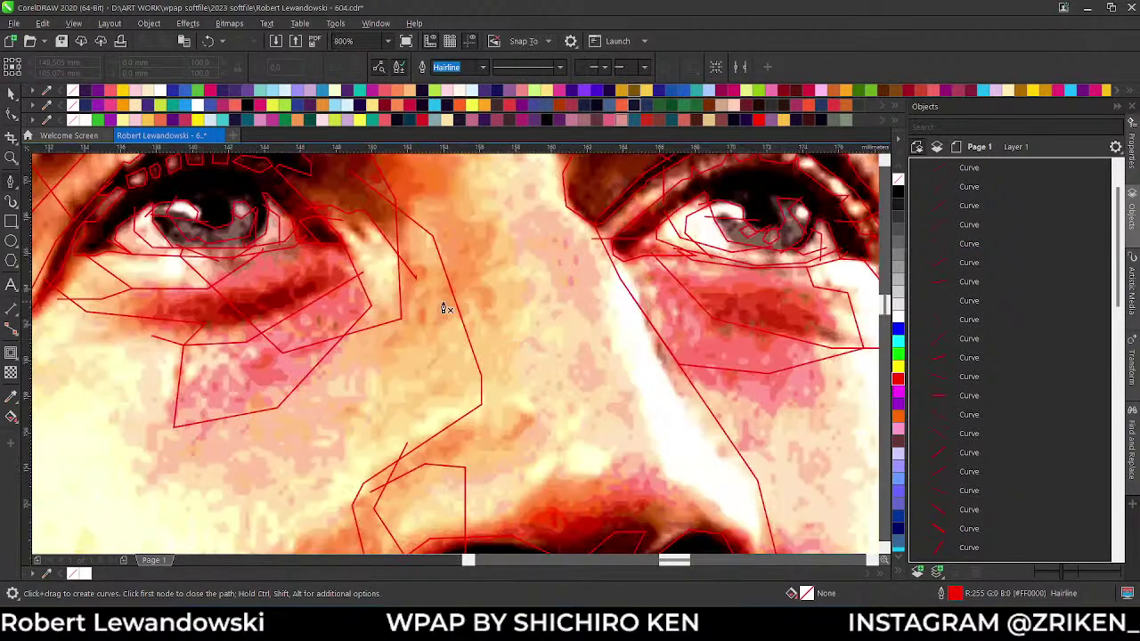
scroll(427, 356, "down", 2)
scroll(461, 380, "up", 2)
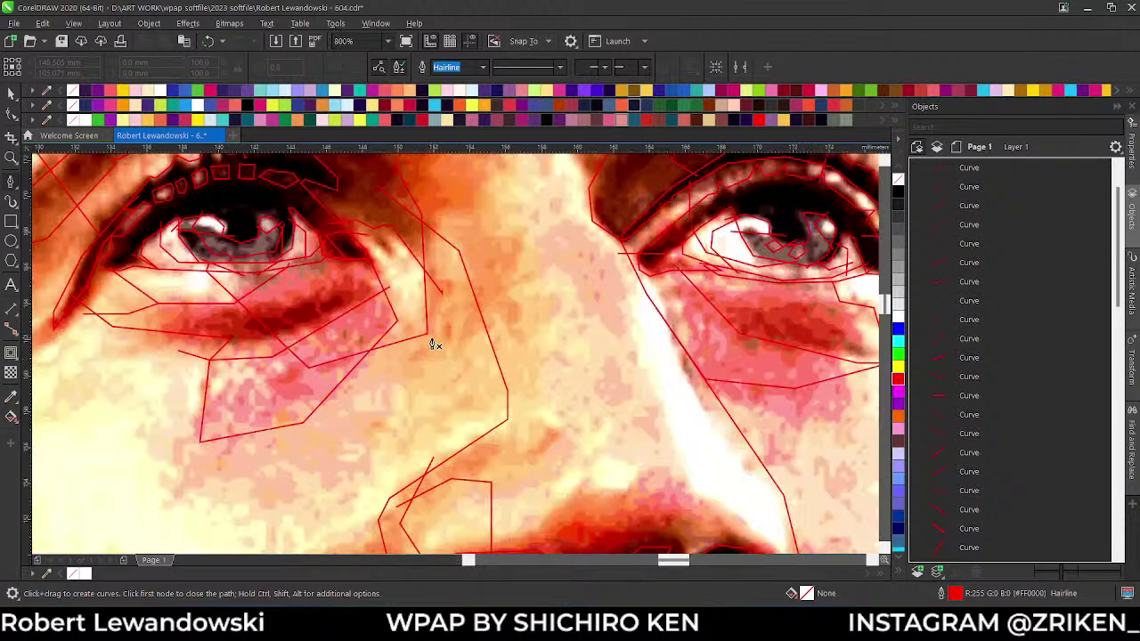
- Trace an open line from the left-hand inner under-eye corner down to the top of the left-hand nose wing, about 2.2 by 11.4 mm
left_click(426, 337)
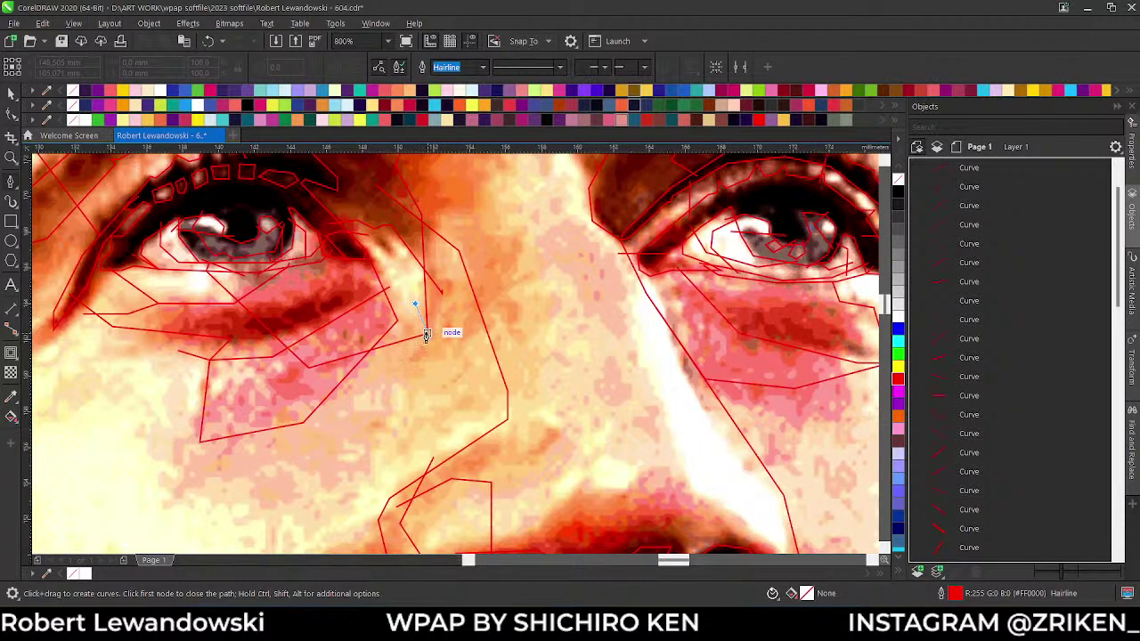
left_click(385, 505)
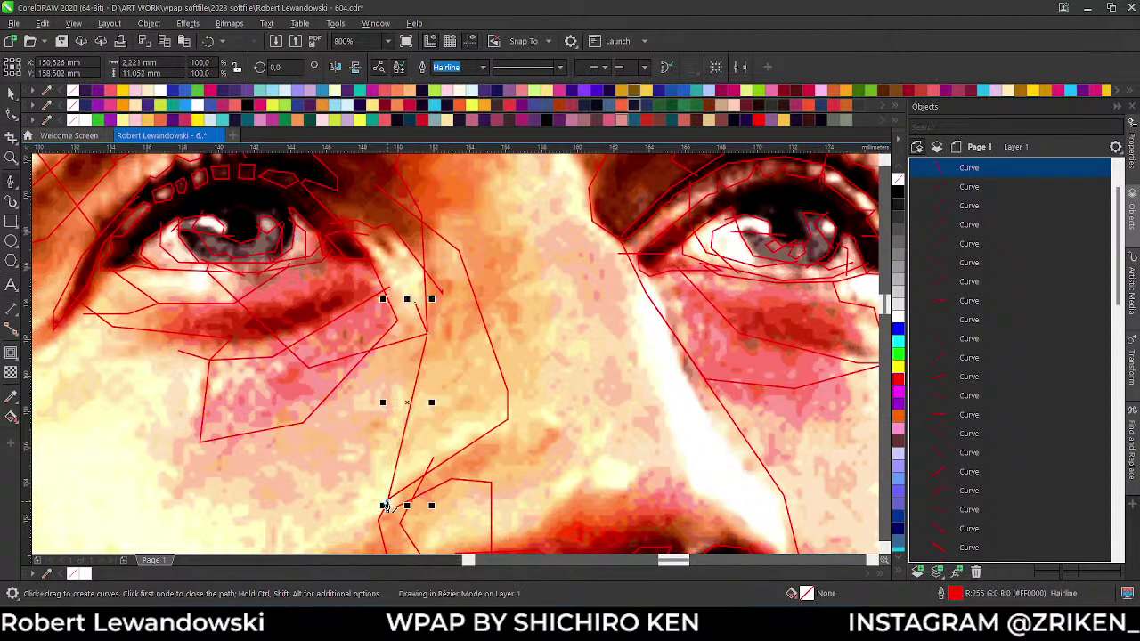
scroll(410, 481, "down", 2)
scroll(433, 441, "up", 1)
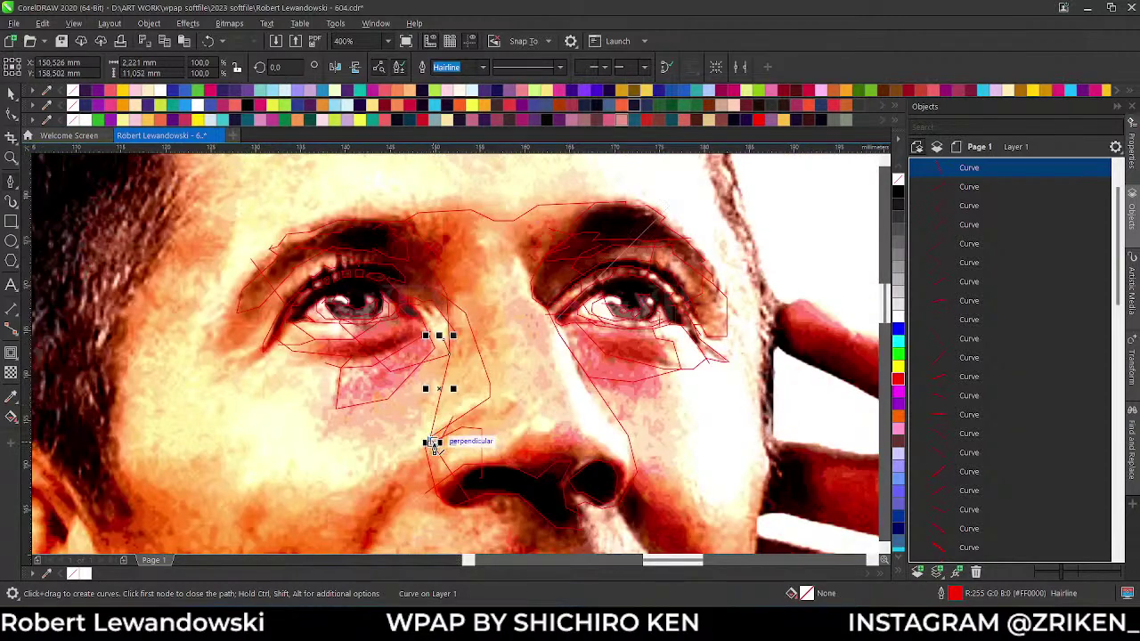
scroll(433, 443, "up", 1)
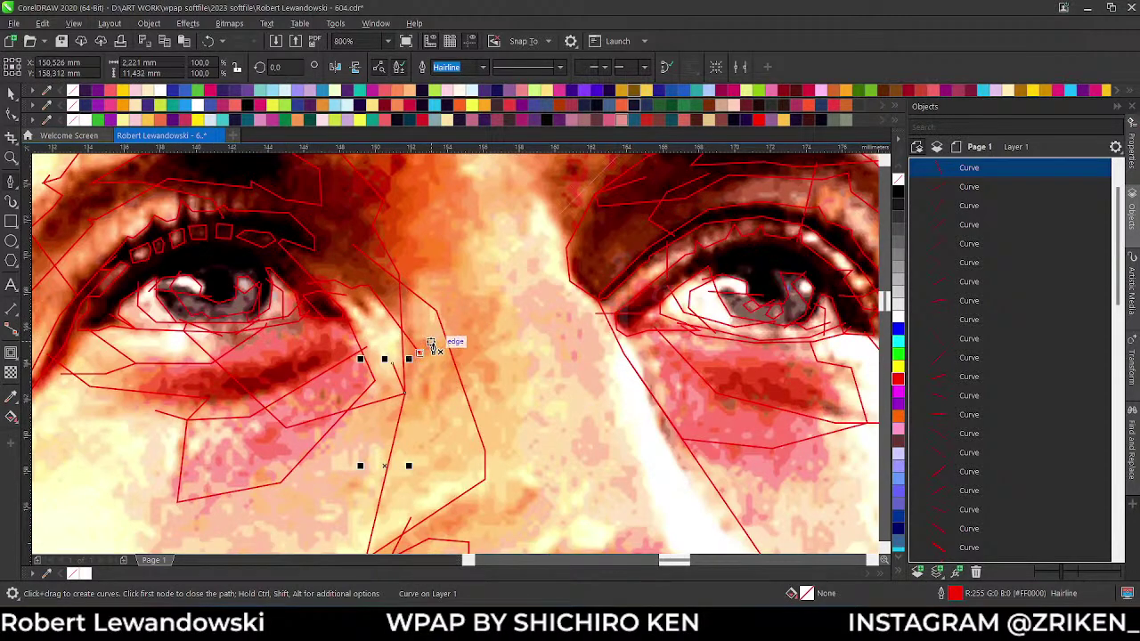
- Try to trace an open line across the nose bridge between the two inner eye corners
scroll(437, 339, "down", 1)
scroll(565, 339, "up", 1)
left_click(552, 339)
left_click(499, 309)
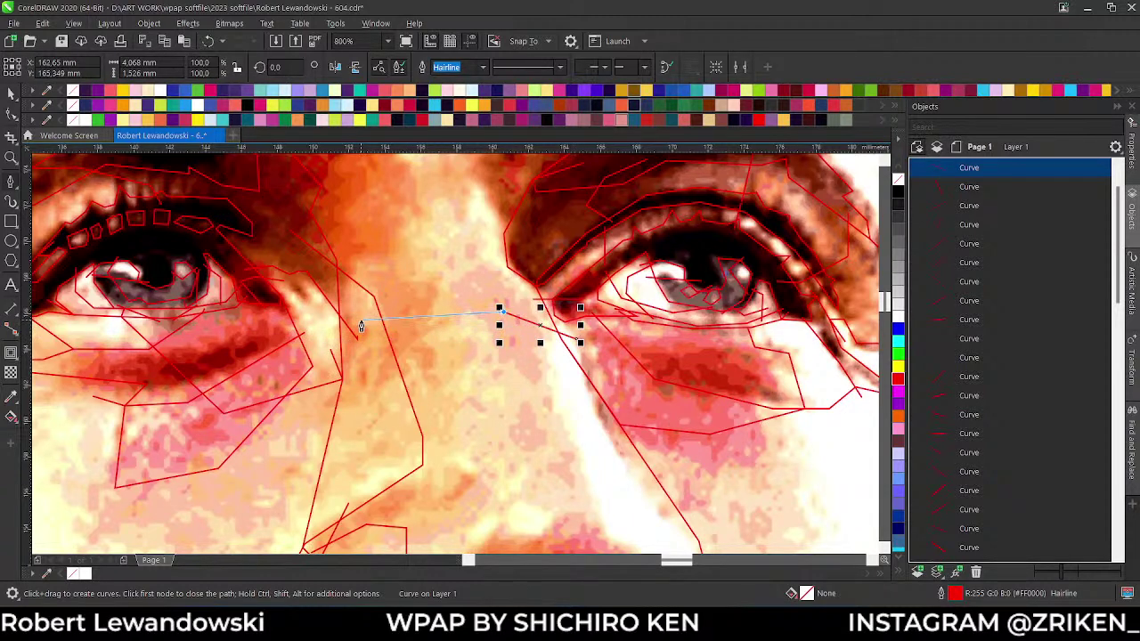
key("ctrl+z")
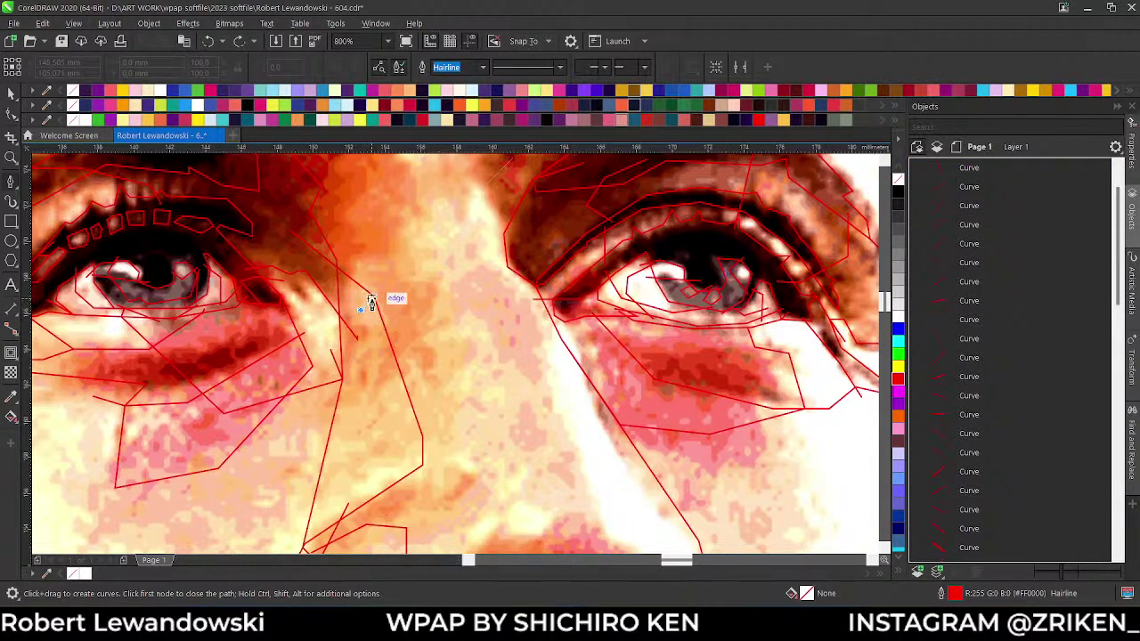
left_click(370, 302)
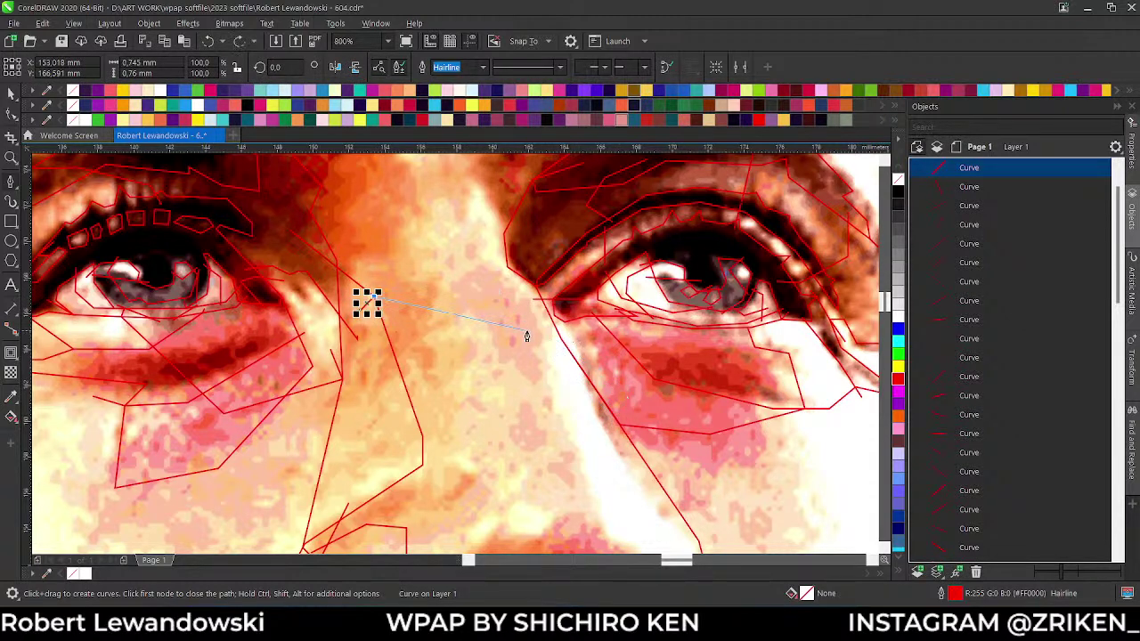
key("ctrl+z")
- Remove the short line end sticking out past the right-hand inner eye corner onto the nose bridge
left_click(537, 305)
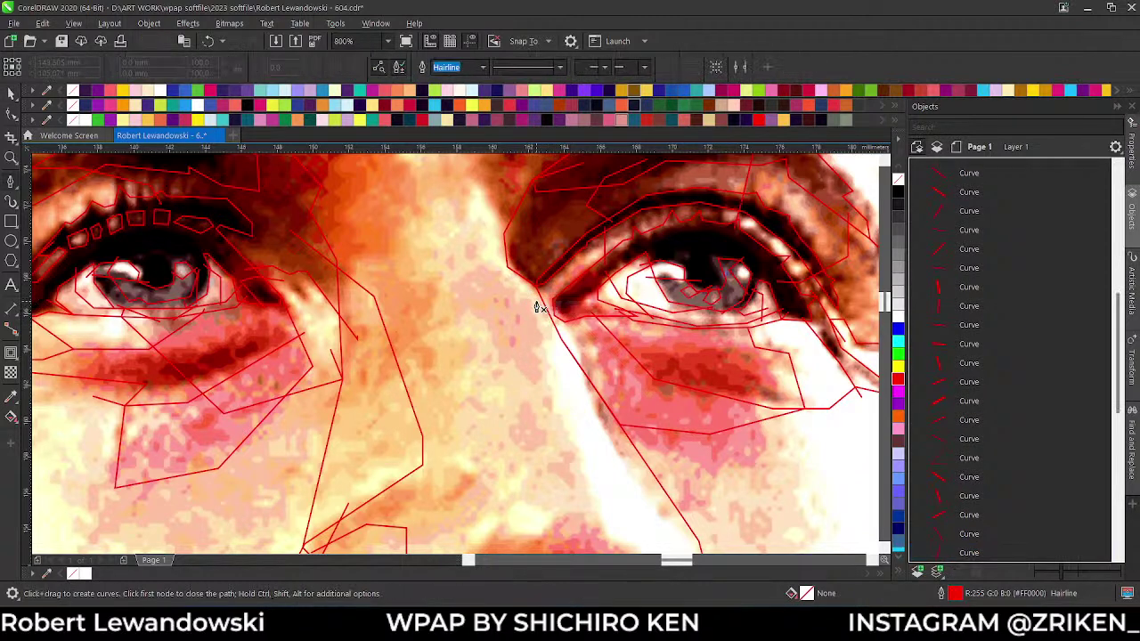
- Trace an open curve from the nose bridge down to the right nostril's outer edge, about 16.6 by 28.2 mm
double_click(370, 294)
scroll(468, 264, "down", 3)
scroll(452, 246, "up", 3)
left_click(561, 246)
left_click(427, 202)
scroll(432, 205, "down", 3)
scroll(544, 408, "up", 3)
left_click(534, 396)
left_click(578, 400)
left_click(602, 436)
left_click(604, 506)
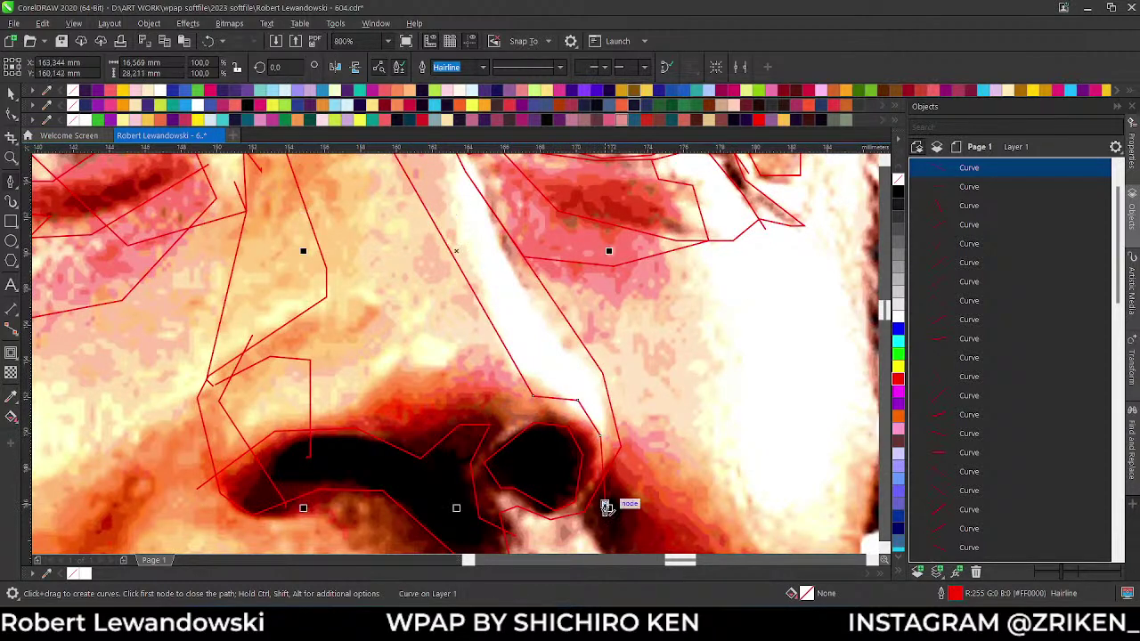
- Delete the existing contour curve over the left nose wing above the nostril
scroll(387, 332, "down", 1)
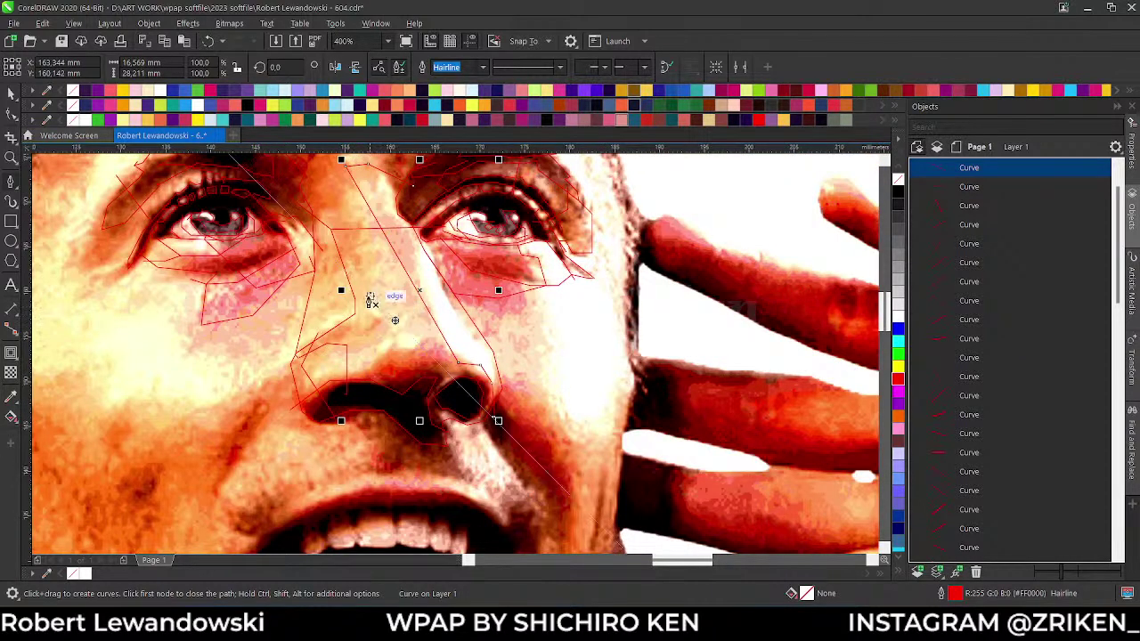
scroll(346, 309, "up", 1)
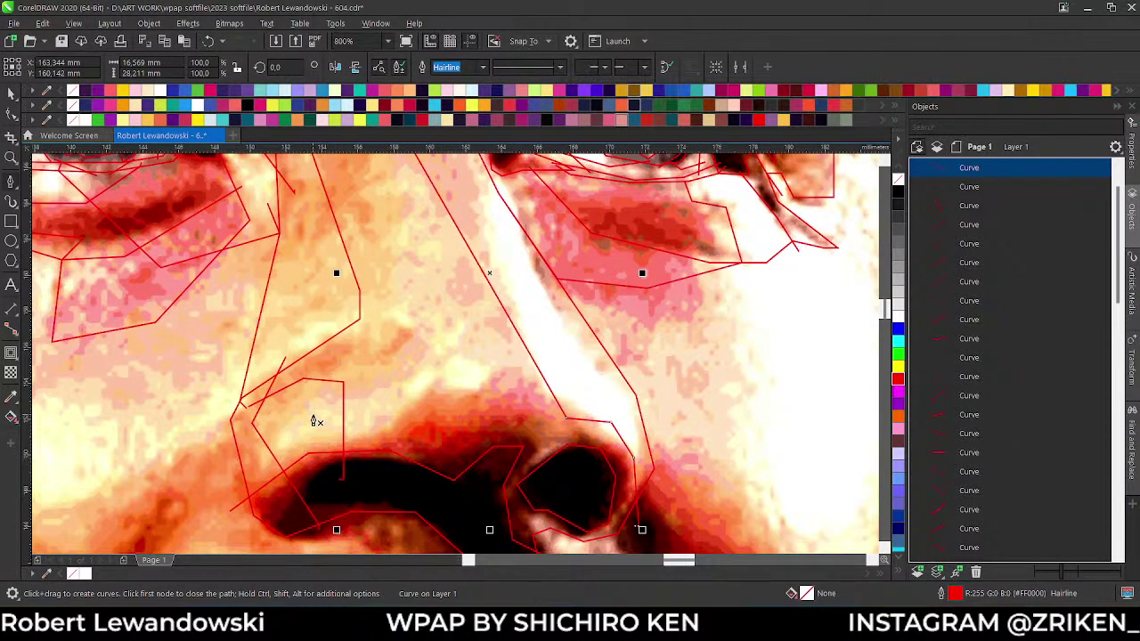
key("space")
key("space")
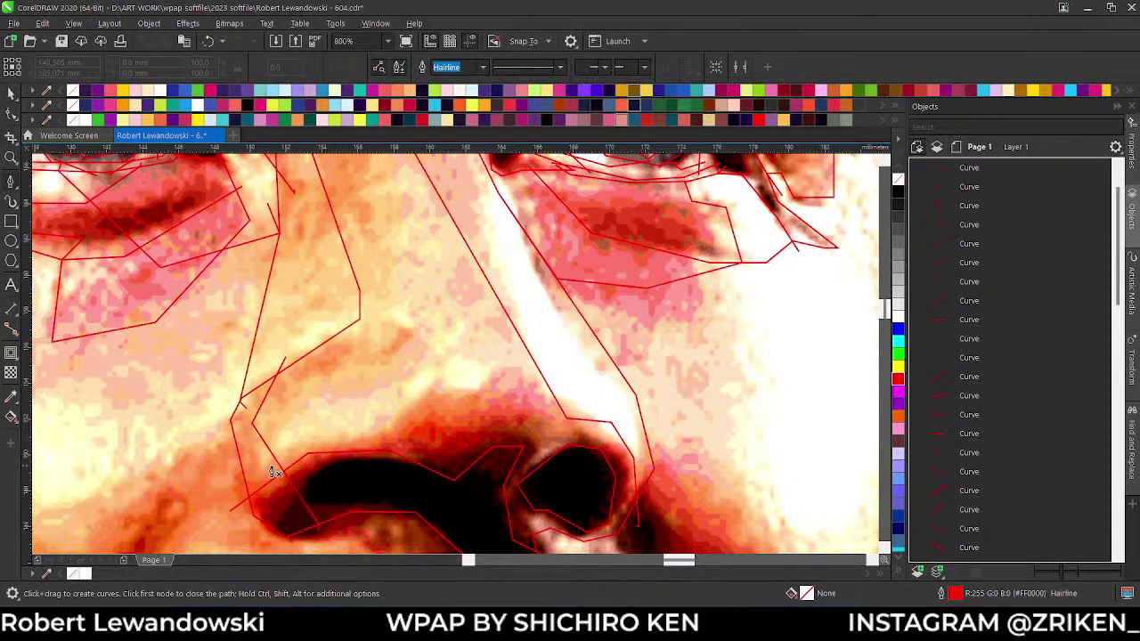
- Trace an angular curve from above the left nostril across the nose tip to the right side, about 18.8 by 5.9 mm
left_click(306, 459)
left_click(342, 427)
left_click(343, 463)
left_click(306, 460)
key("ctrl+z")
left_click(344, 474)
left_click(307, 456)
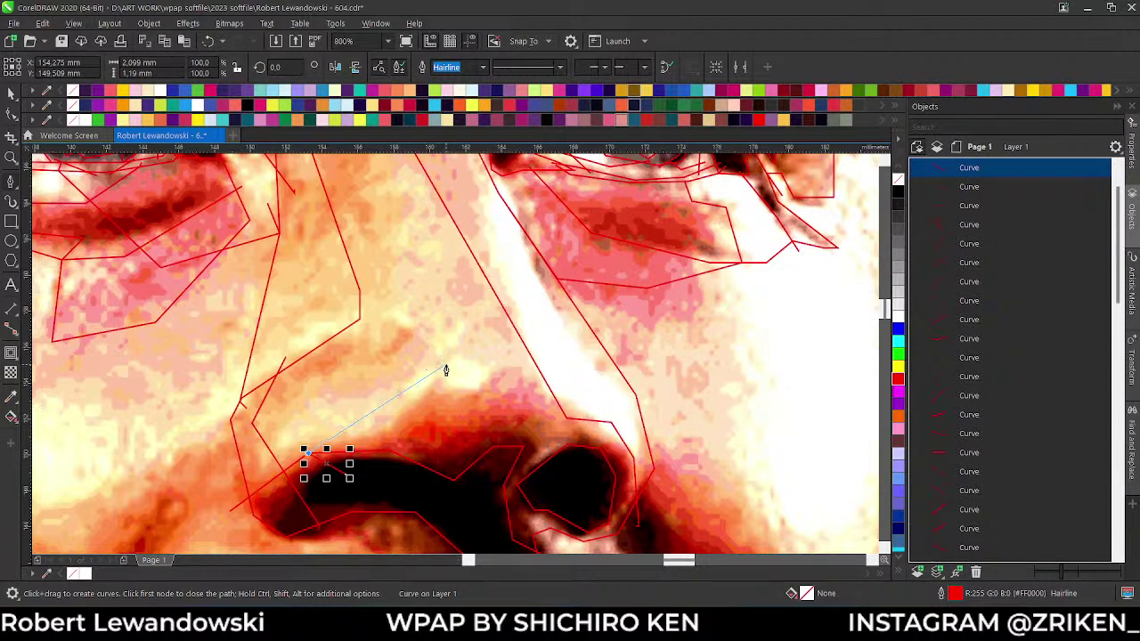
left_click(437, 369)
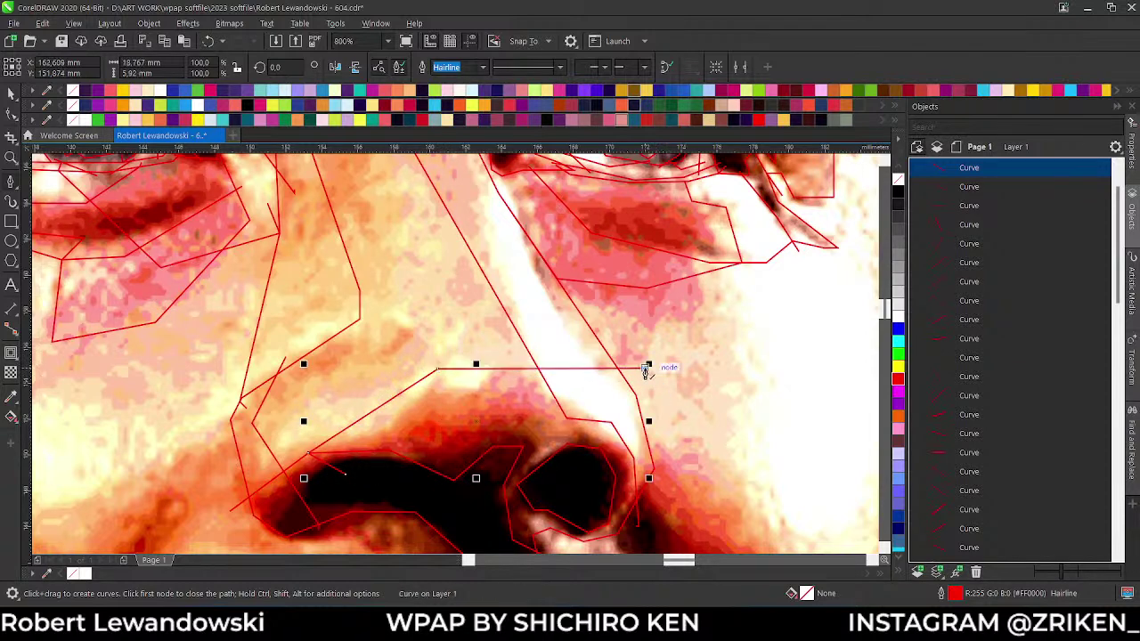
left_click(647, 368)
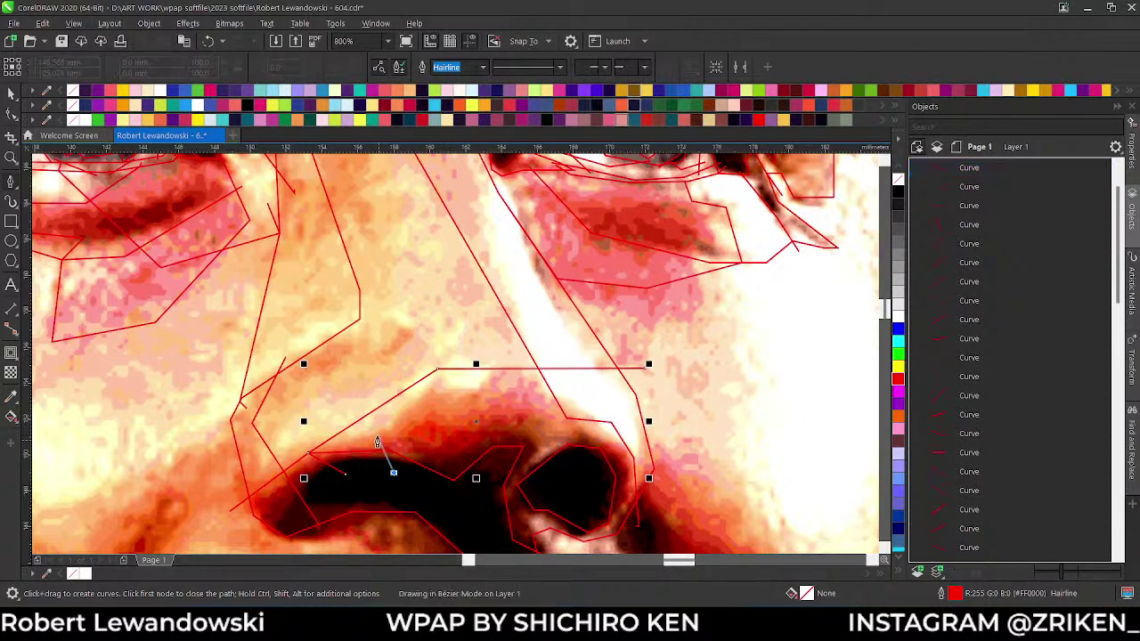
- Draw a curve arching over the left nose wing down to the nostril, about 8 by 5.1 mm
left_click(287, 381)
left_click(249, 448)
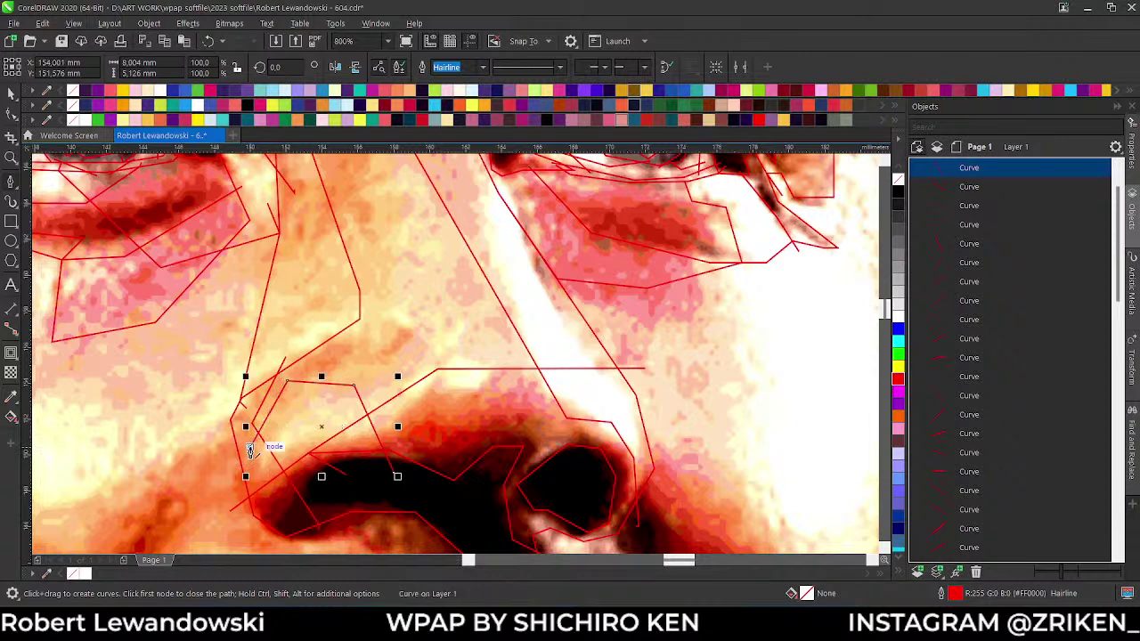
scroll(250, 450, "down", 2)
scroll(446, 289, "up", 1)
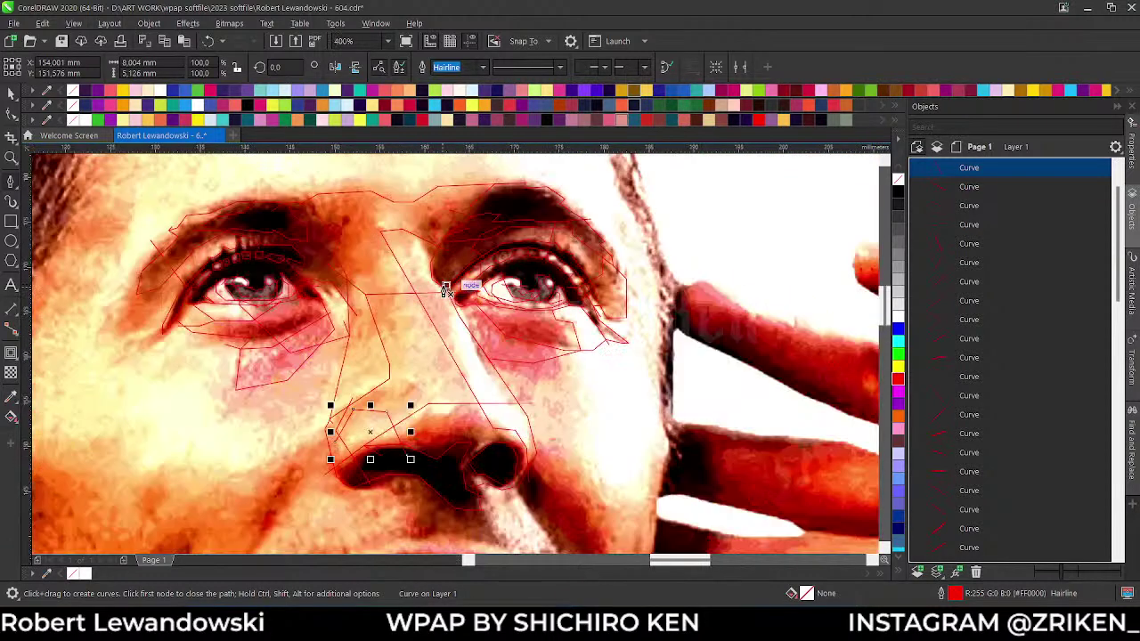
scroll(463, 309, "down", 1)
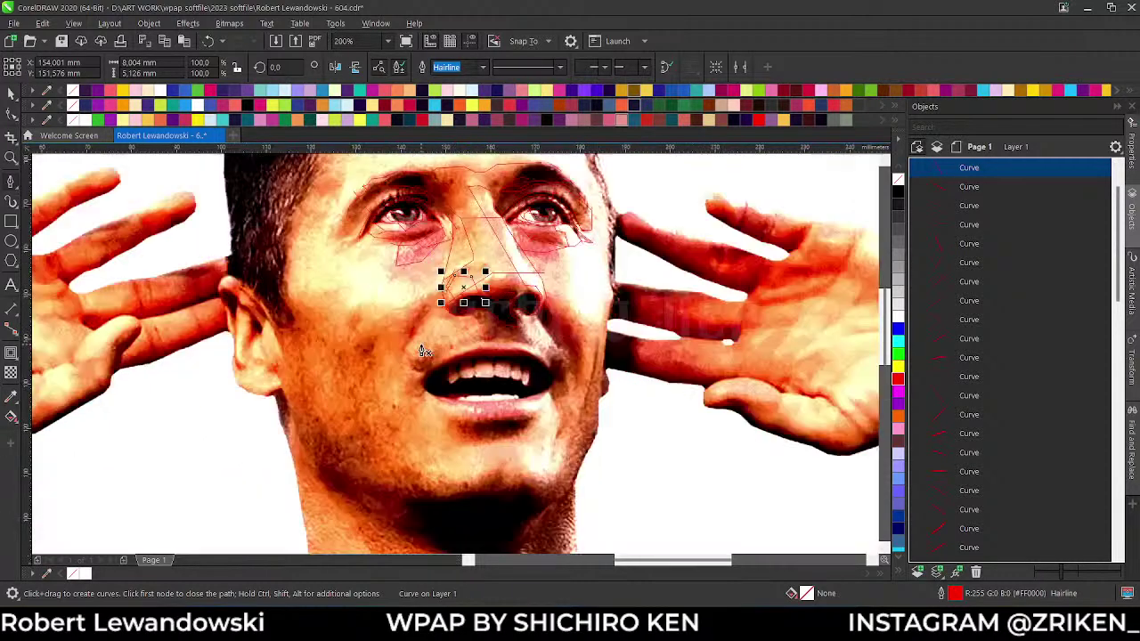
- Trace the lips' outer outline around the left mouth corner and along the upper lip, about 21.9 by 11.1 mm
scroll(437, 438, "up", 2)
left_click(407, 434)
left_click(408, 393)
left_click(432, 368)
left_click(439, 358)
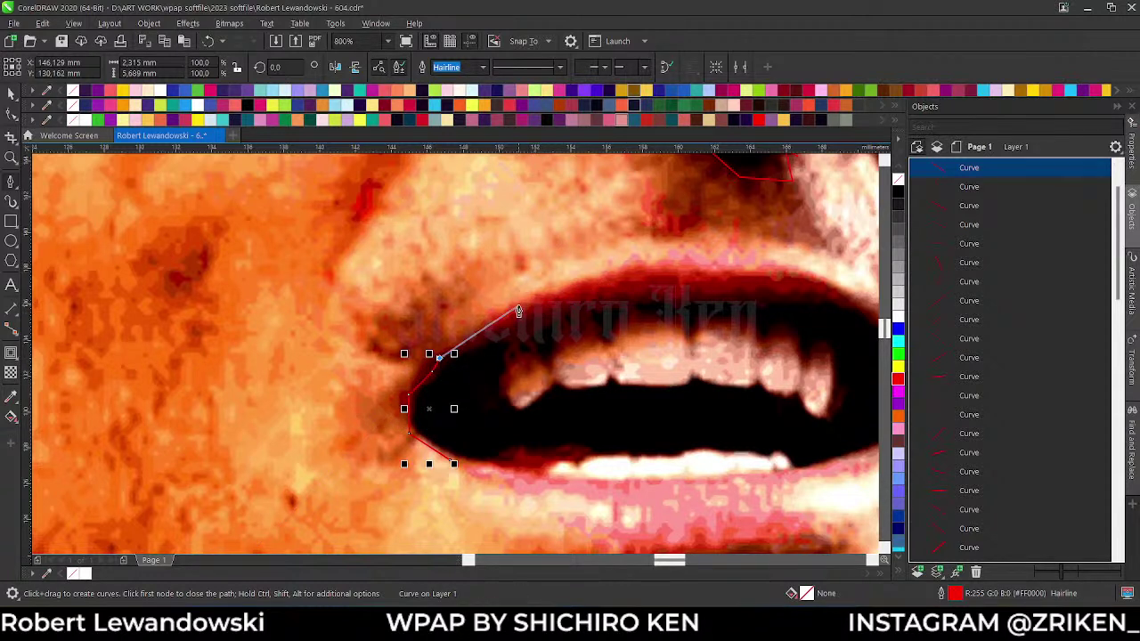
left_click(519, 306)
left_click(639, 265)
left_click(688, 265)
left_click(757, 261)
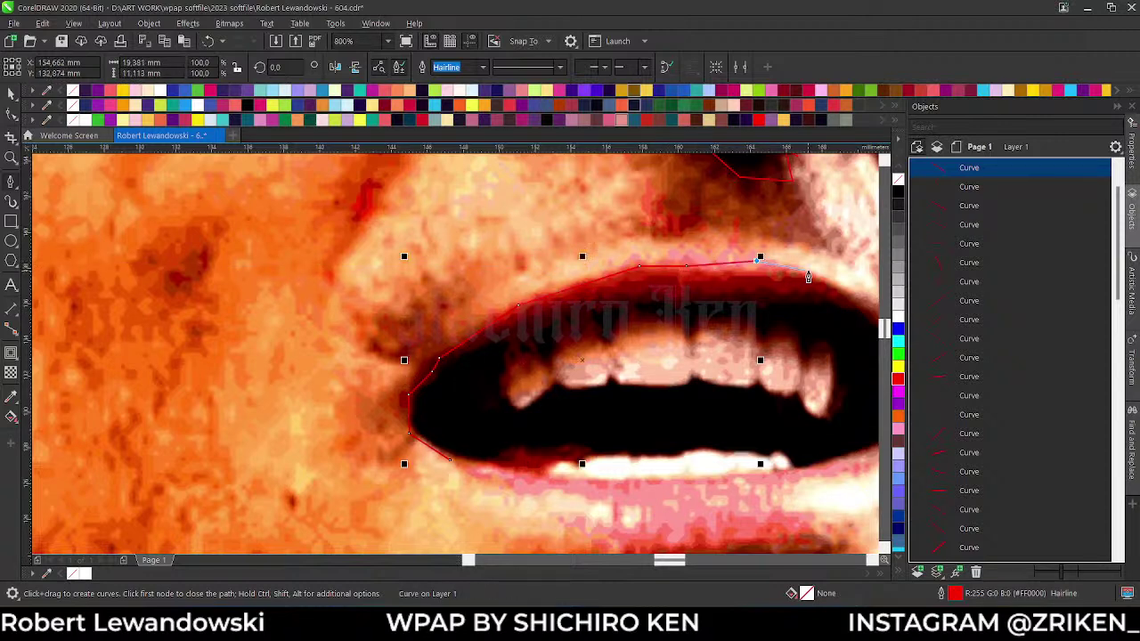
left_click(799, 269)
scroll(799, 269, "down", 2)
scroll(743, 300, "up", 2)
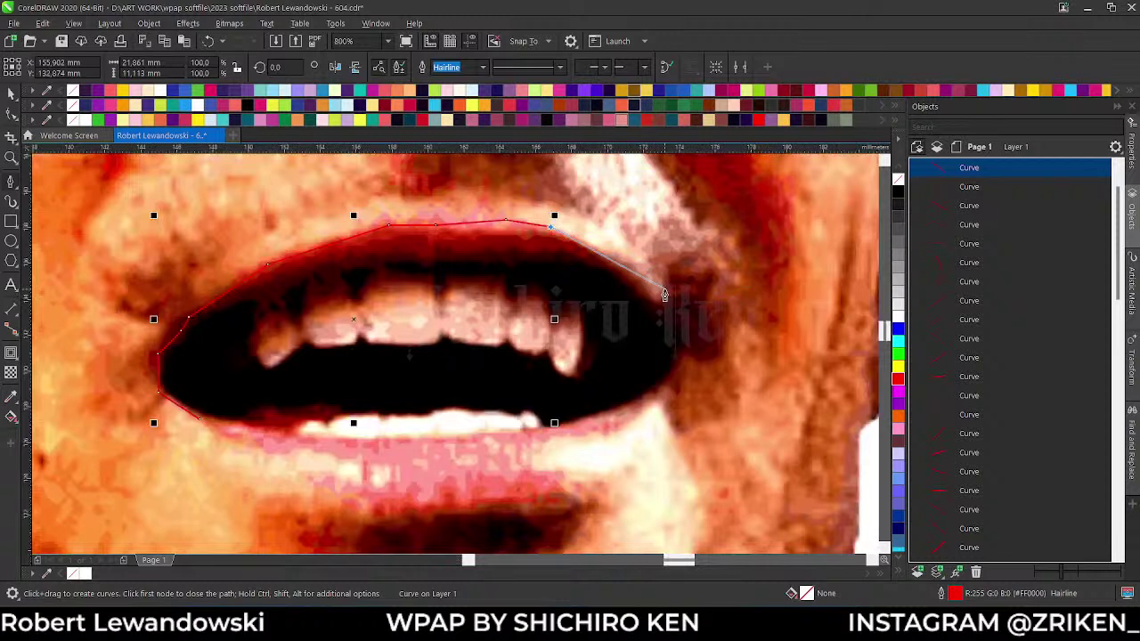
left_click(664, 290)
double_click(668, 290)
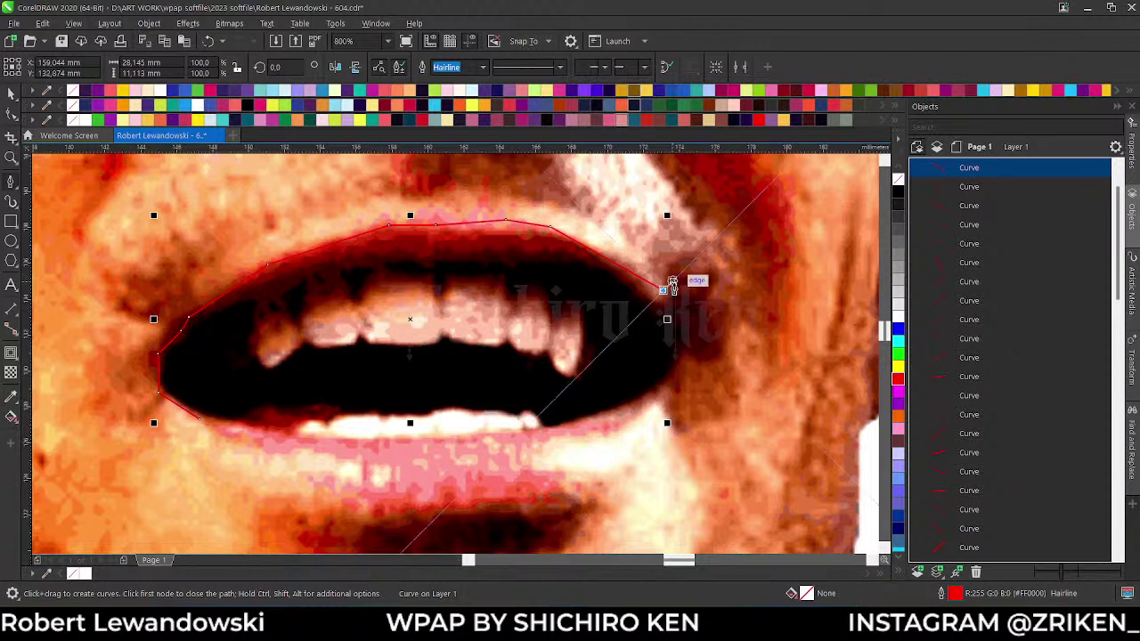
key("ctrl+z")
key("ctrl+z")
- Continue the outer lip outline down the upper lip's slope and around the right mouth corner
left_click(669, 293)
left_click(683, 294)
left_click(700, 307)
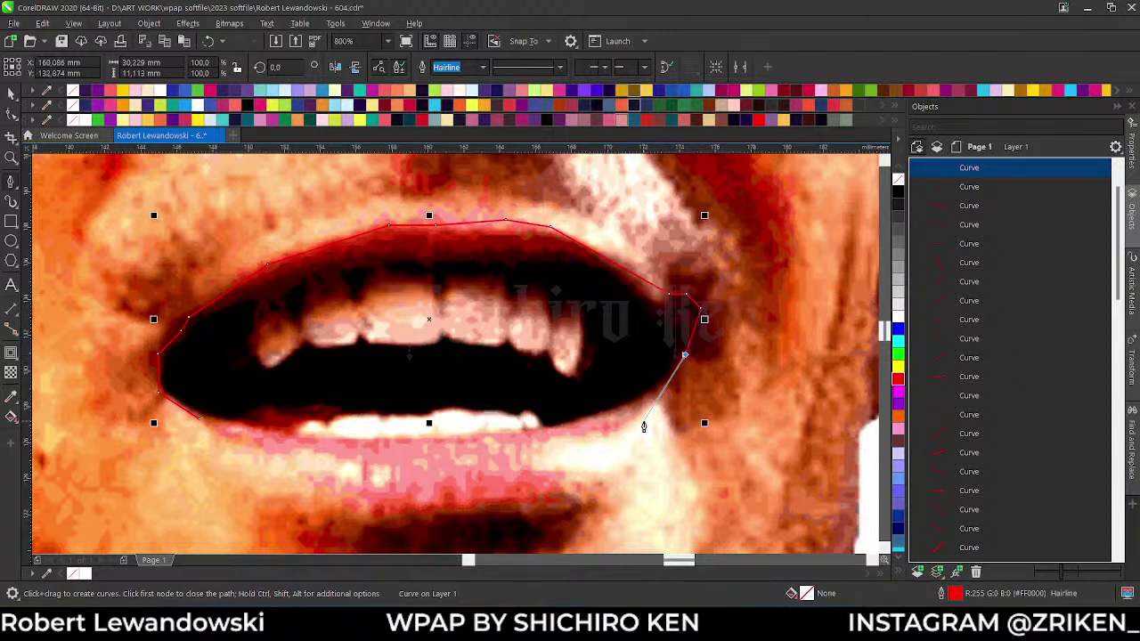
- Trace the lower lip's bottom edge back to the starting node and close the lip outline, about 30.2 by 16.1 mm
scroll(632, 418, "down", 2)
scroll(630, 417, "up", 2)
scroll(634, 427, "down", 2)
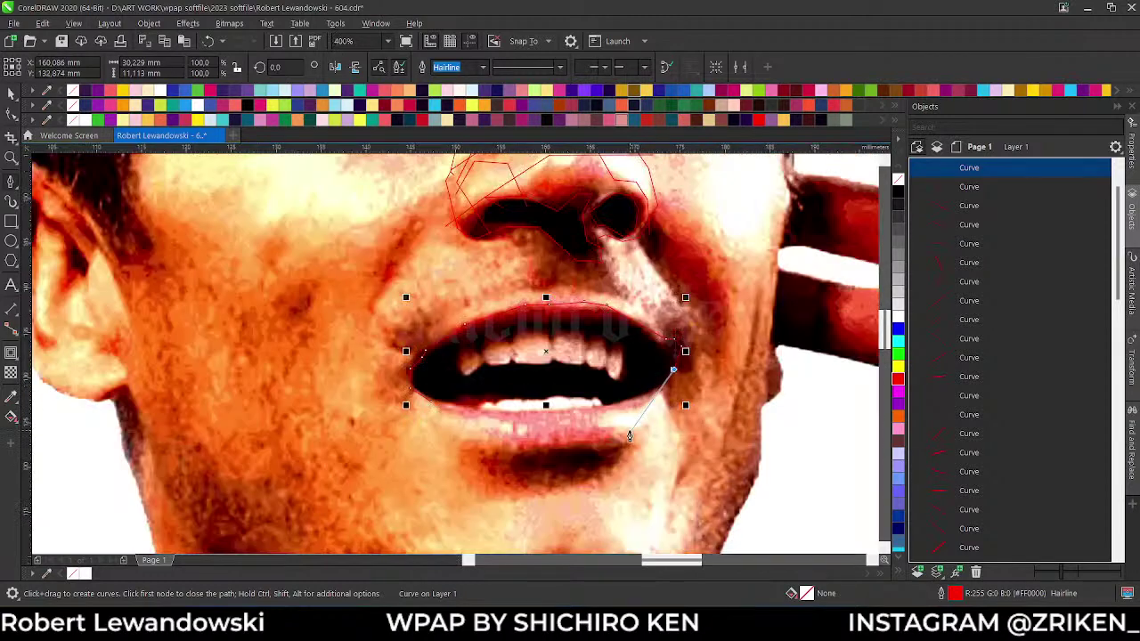
scroll(621, 444, "up", 2)
left_click(648, 429)
left_click(610, 445)
left_click(398, 456)
left_click(299, 416)
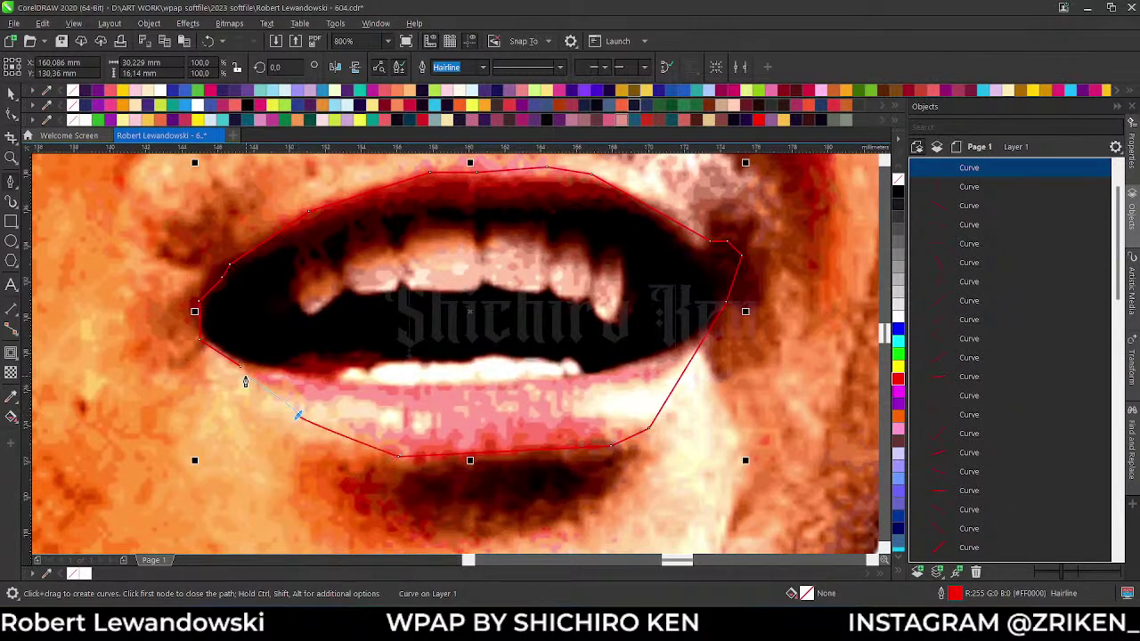
key("ctrl+z")
scroll(241, 392, "down", 2)
scroll(267, 379, "up", 2)
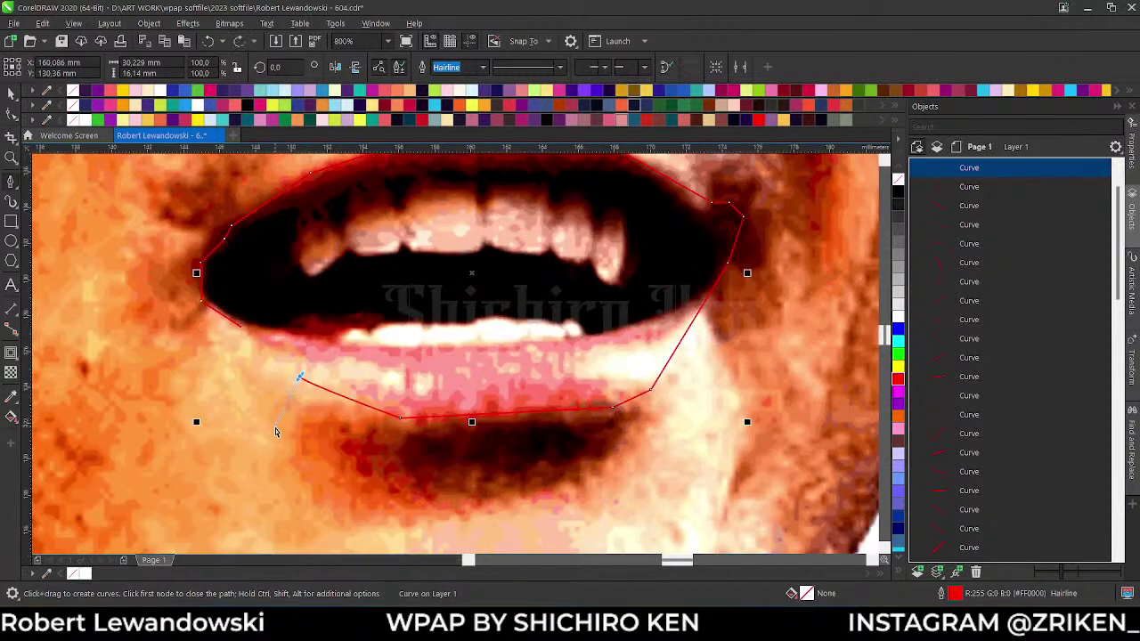
left_click(242, 327)
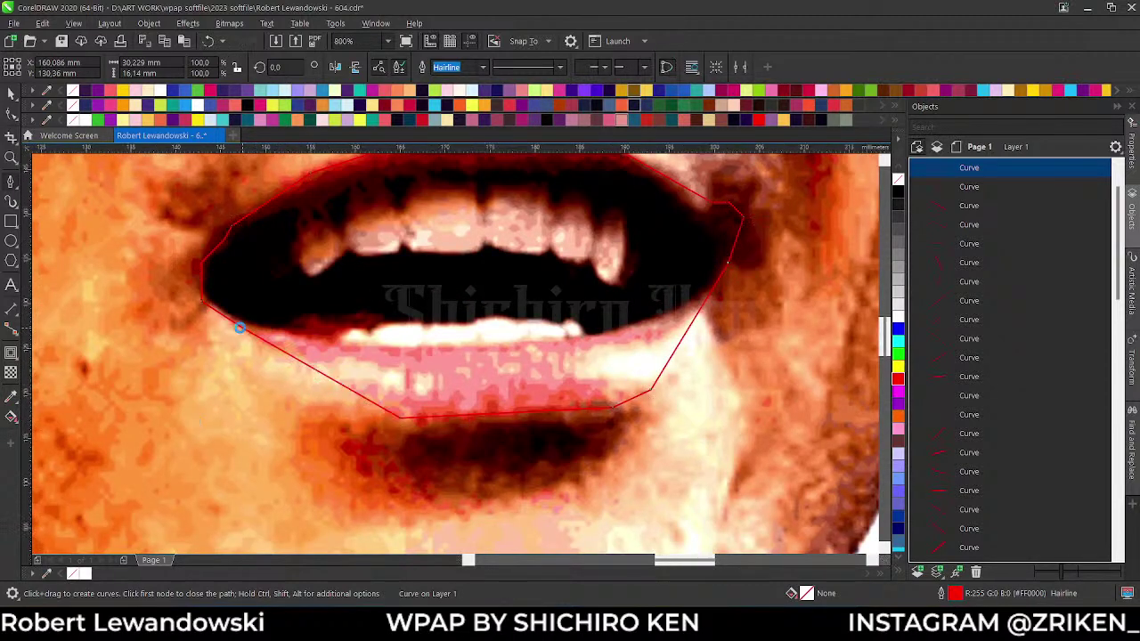
- Trace the lower lip's inner edge below the bottom teeth from corner to corner, about 30.3 by 3.2 mm
left_click(204, 325)
left_click(260, 330)
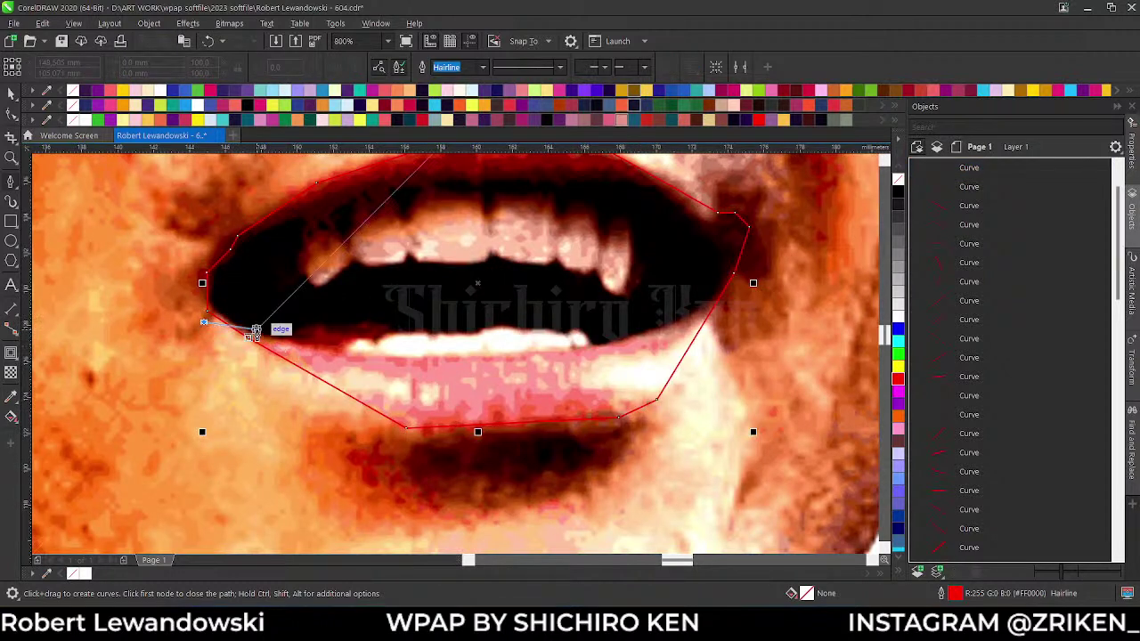
left_click(378, 357)
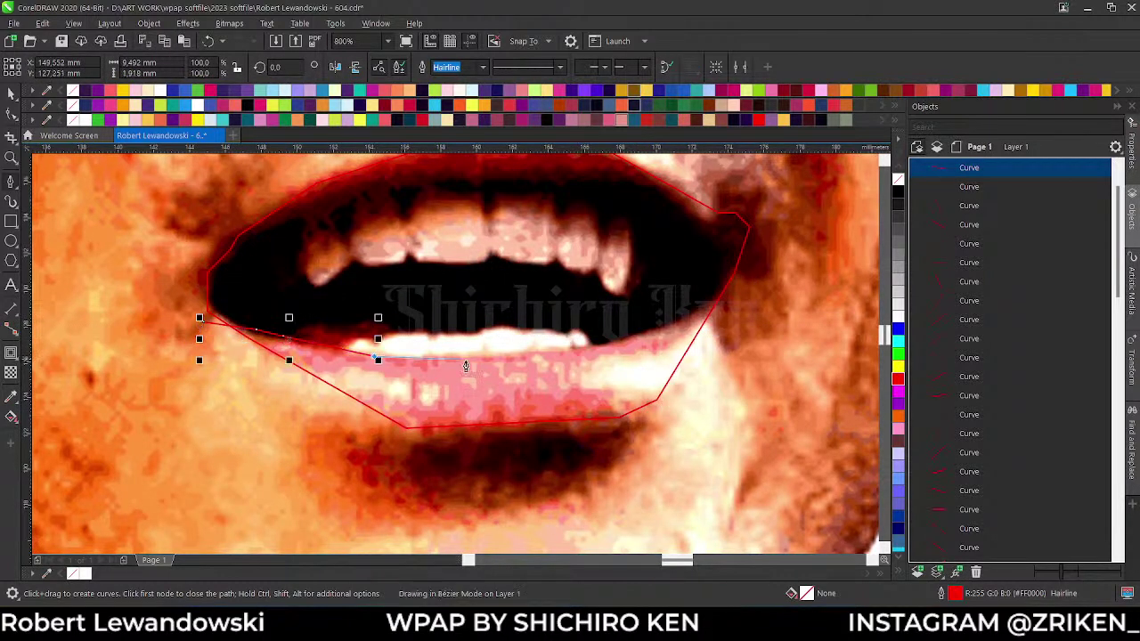
left_click(576, 349)
left_click(682, 320)
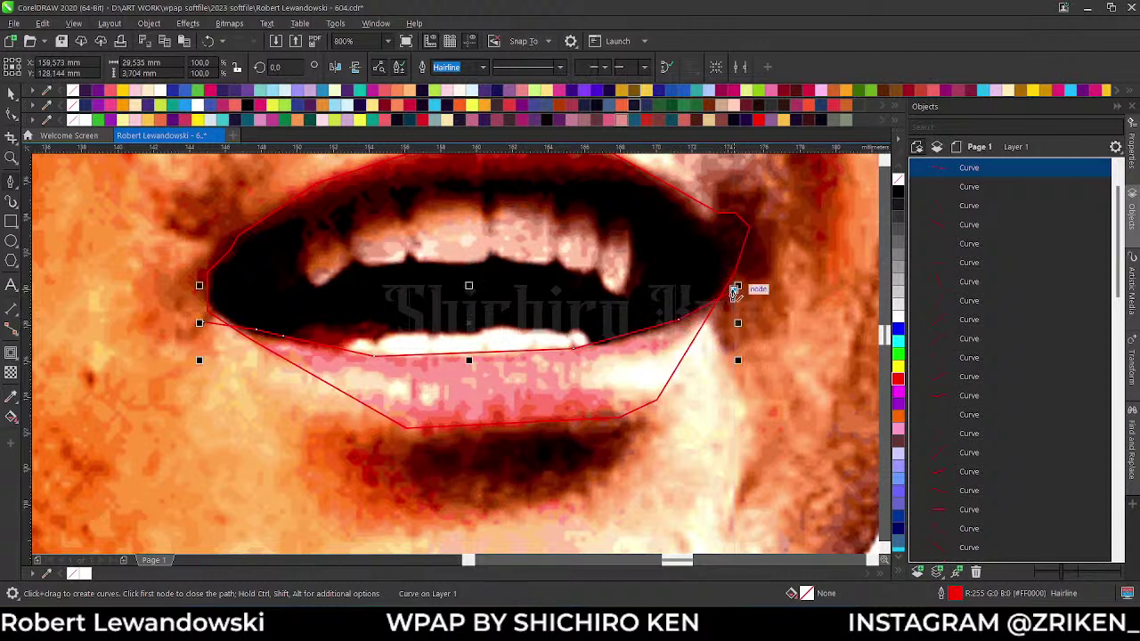
key("ctrl+z")
left_click(666, 327)
left_click(750, 296)
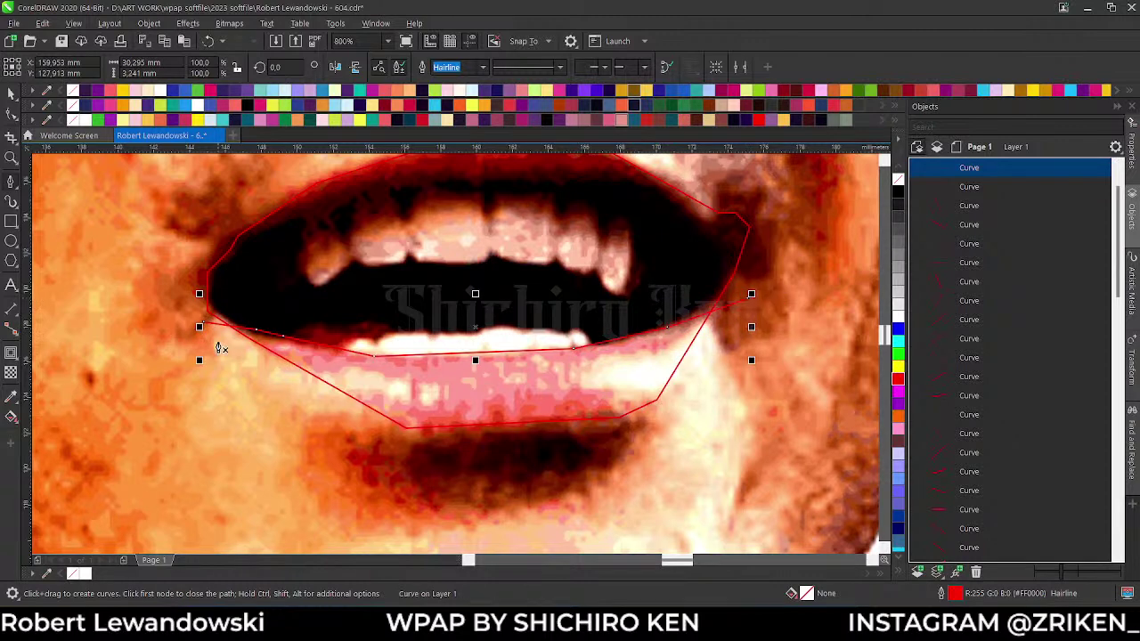
- Trace the top edge of the lower gum and bottom teeth from the left side, for about 13.7 mm
scroll(233, 356, "up", 2)
left_click(329, 377)
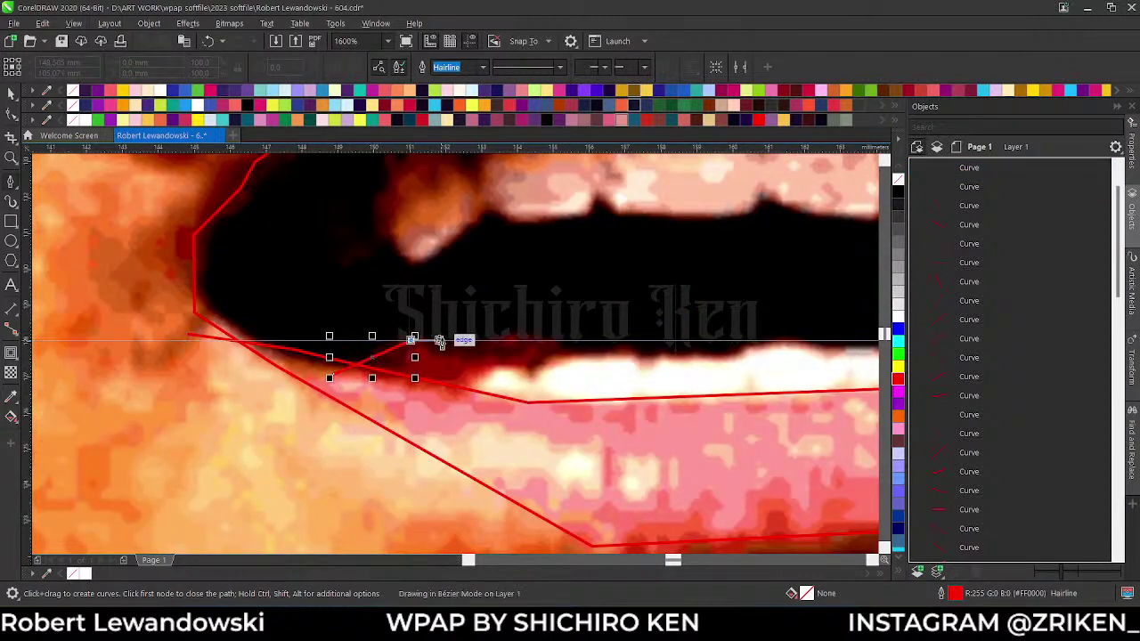
left_click(412, 340)
left_click(454, 346)
double_click(540, 341)
left_click(559, 347)
left_click(641, 352)
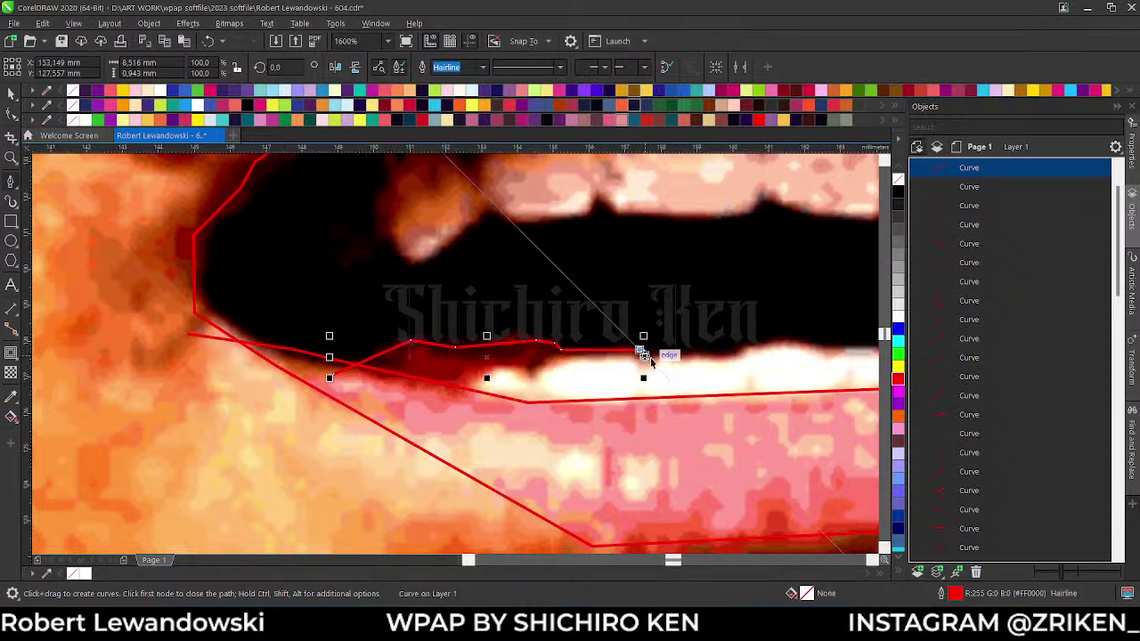
left_click(652, 357)
left_click(730, 357)
left_click(772, 336)
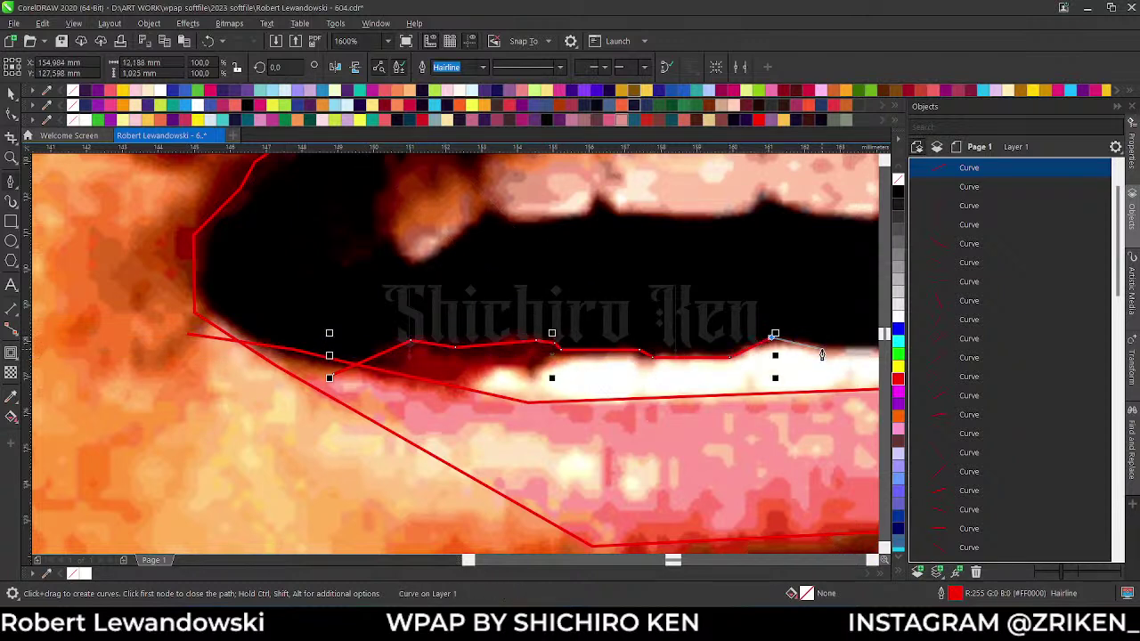
left_click(823, 350)
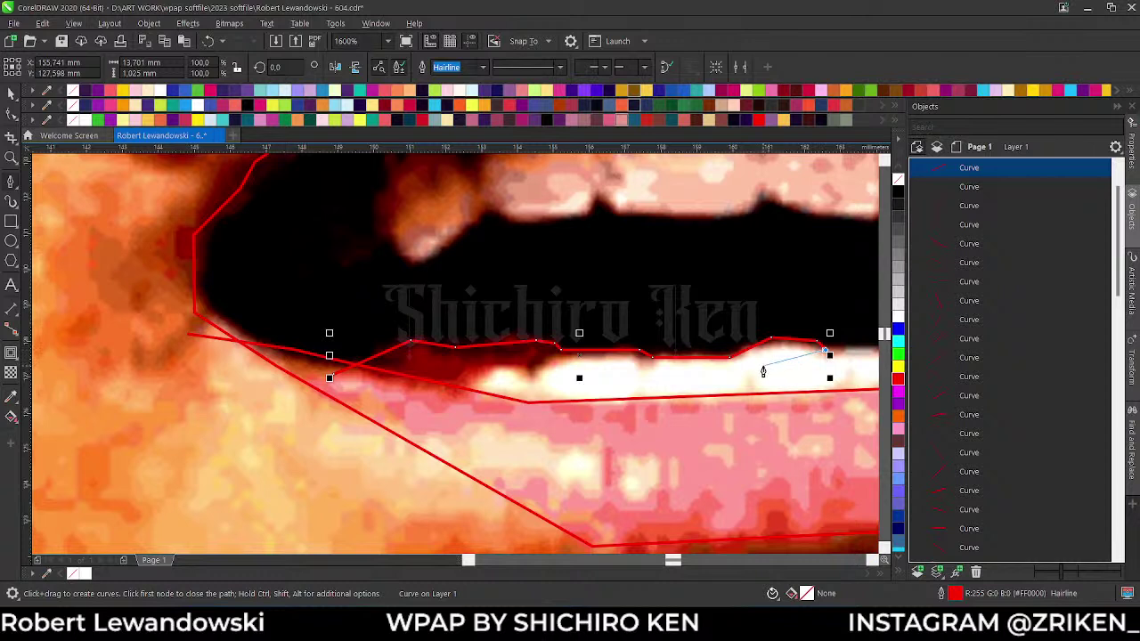
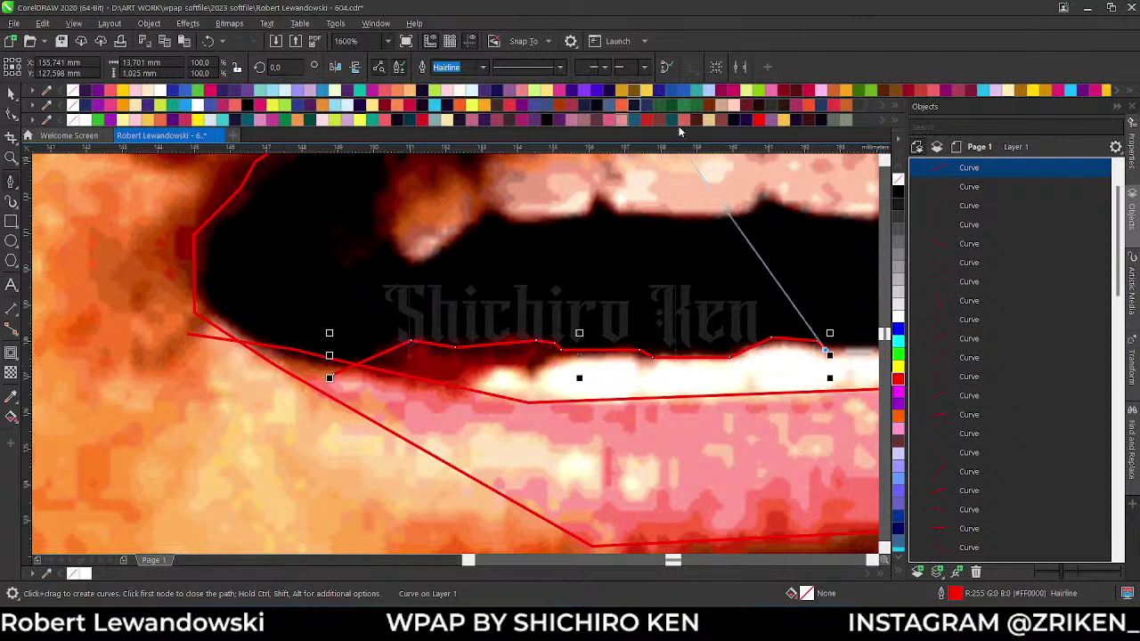
- Extend the bottom teeth's top edge to the lower lip line on the right, about 18.9 mm wide overall
scroll(492, 258, "down", 1)
scroll(753, 283, "up", 1)
left_click(637, 317)
left_click(712, 323)
scroll(748, 363, "down", 1)
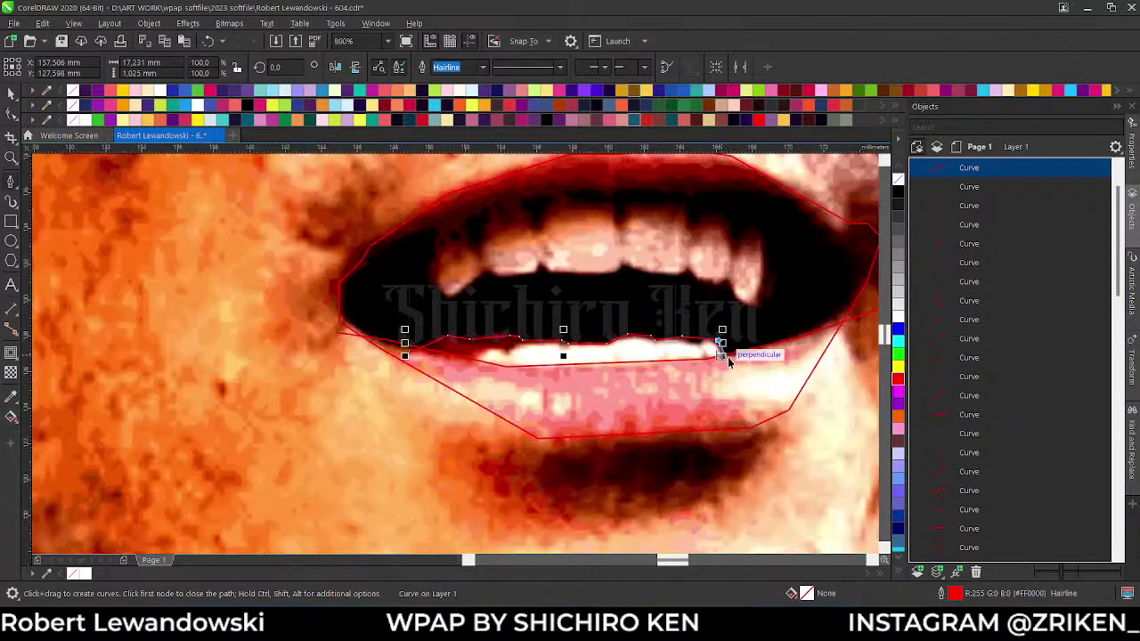
scroll(750, 356, "up", 1)
left_click(751, 355)
scroll(752, 356, "down", 2)
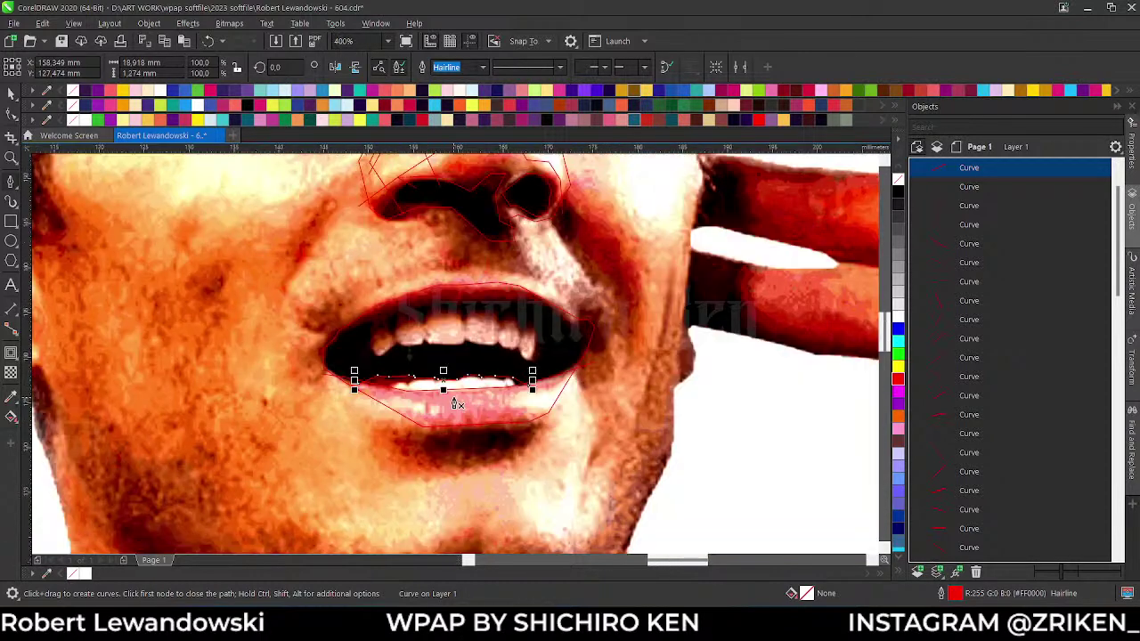
- Trace the upper lip's inner edge above the top teeth from corner to corner, about 30.9 by 4.9 mm
scroll(455, 296, "up", 1)
scroll(307, 372, "up", 1)
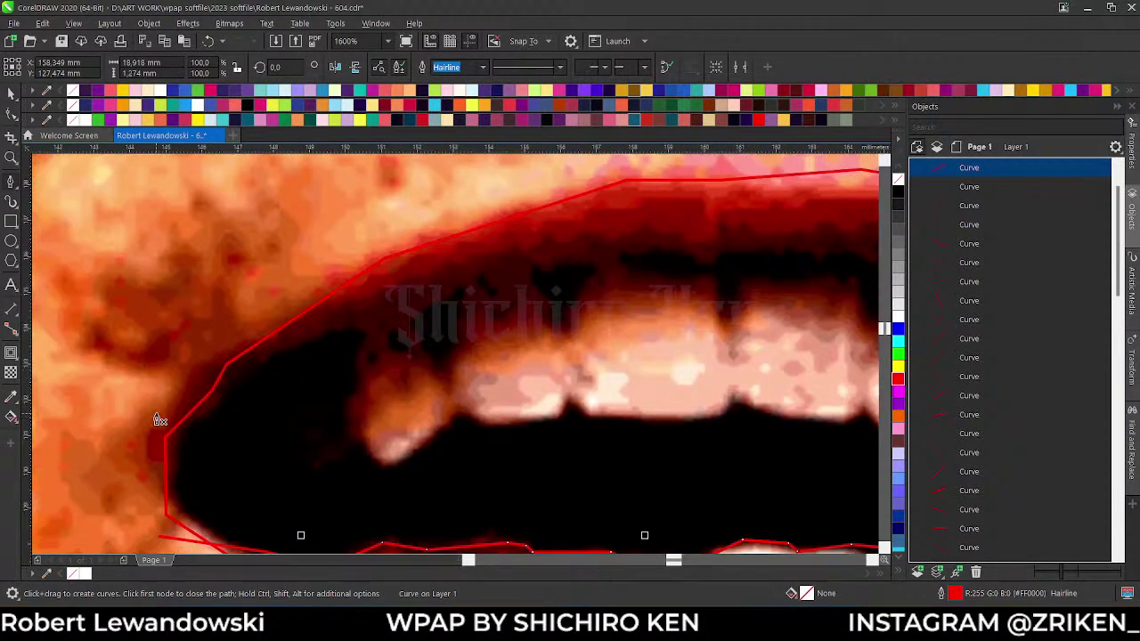
left_click(150, 432)
left_click(302, 337)
left_click(361, 337)
scroll(363, 335, "down", 2)
scroll(434, 326, "up", 1)
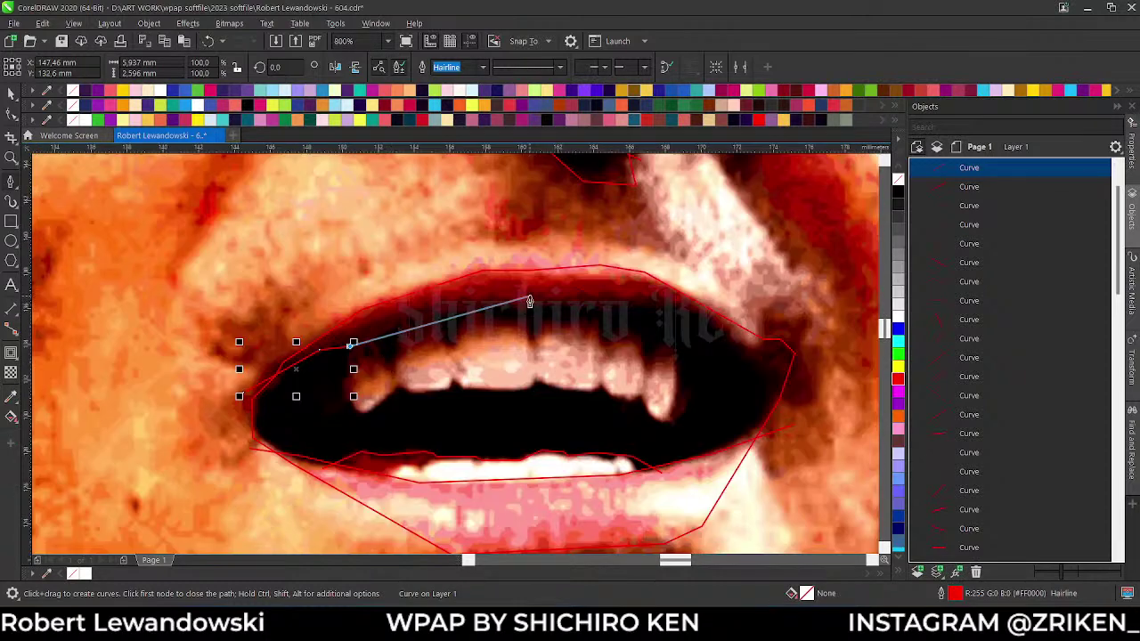
left_click(491, 301)
left_click(663, 305)
left_click(755, 349)
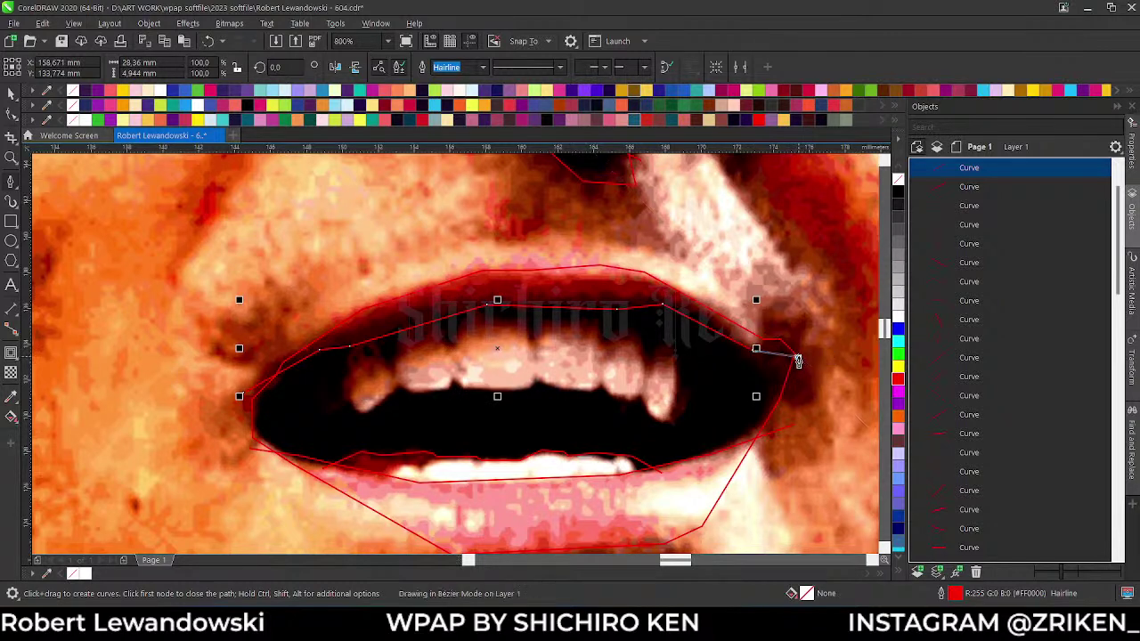
left_click(799, 356)
- Trace the leftmost top tooth's outer side and the top teeth's lower edge to the middle gap, about 10.6 by 3.6 mm
scroll(291, 385, "up", 1)
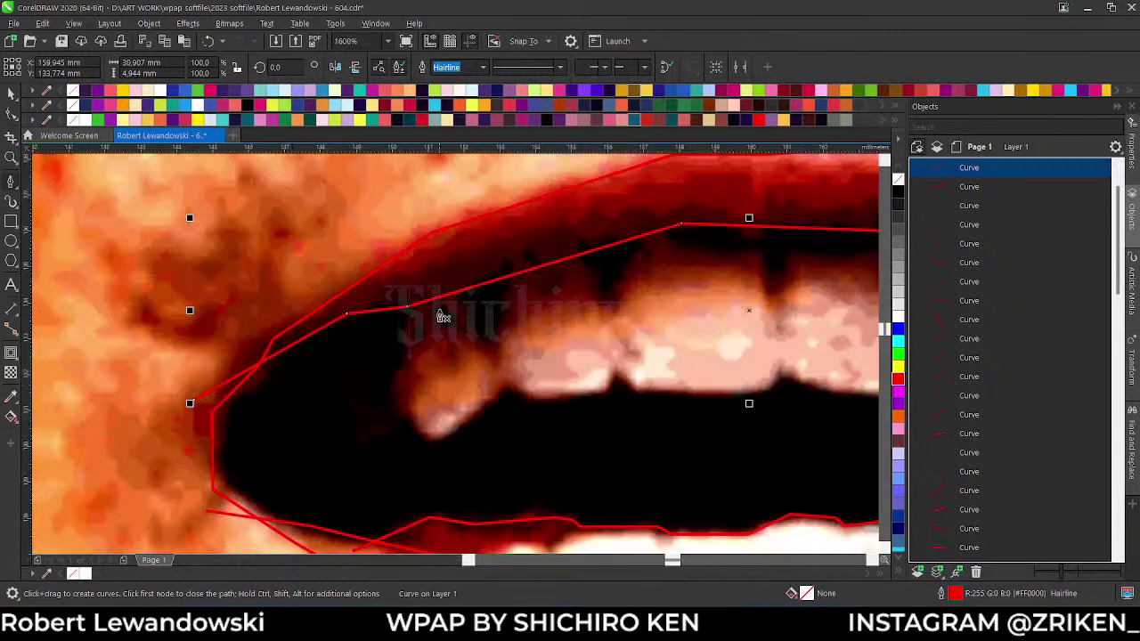
double_click(415, 294)
left_click(398, 364)
left_click(424, 426)
left_click(460, 425)
left_click(500, 382)
left_click(546, 394)
left_click(609, 388)
left_click(620, 368)
left_click(638, 387)
left_click(760, 386)
left_click(778, 375)
scroll(699, 370, "down", 5)
scroll(552, 358, "up", 5)
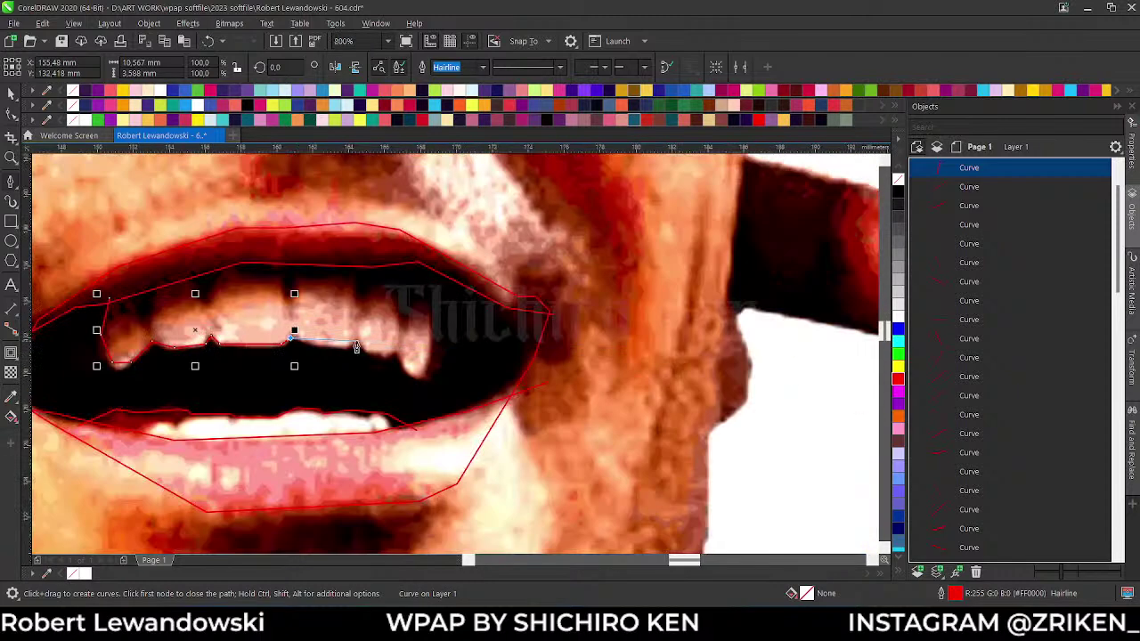
- Extend the top teeth's lower edge around the rightmost tooth's tip, about 18.5 mm wide overall
left_click(319, 358)
left_click(370, 357)
left_click(386, 341)
left_click(421, 375)
left_click(450, 375)
left_click(464, 363)
left_click(489, 402)
left_click(516, 411)
left_click(537, 397)
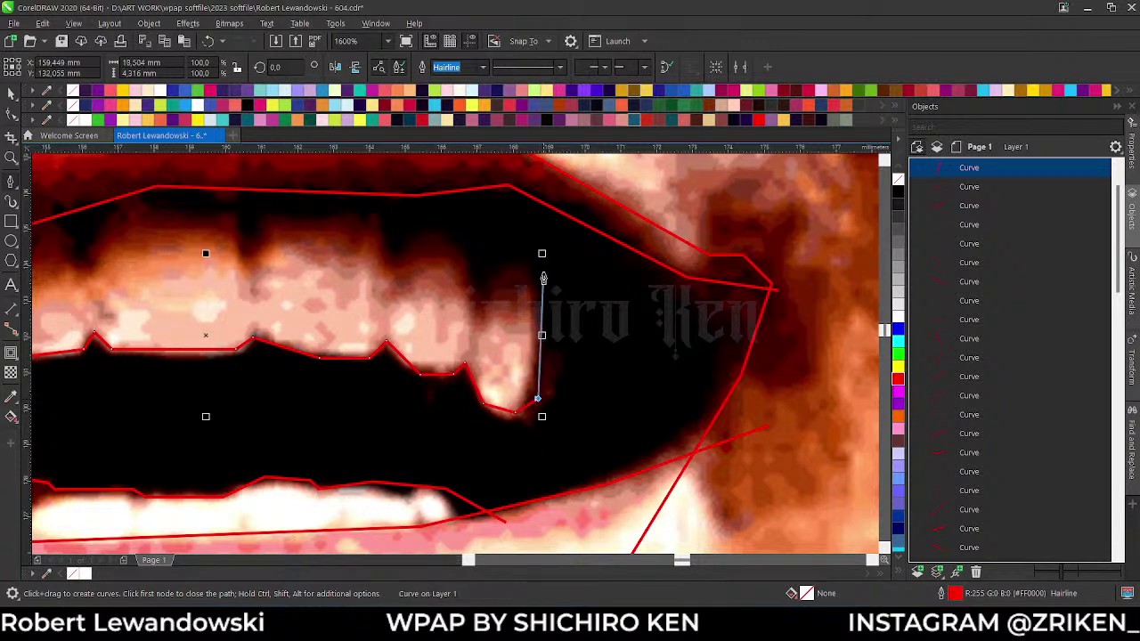
- Continue the outline up the rightmost tooth and back along the upper gum line to the leftmost tooth, about 18.5 by 5.6 mm overall
left_click(538, 278)
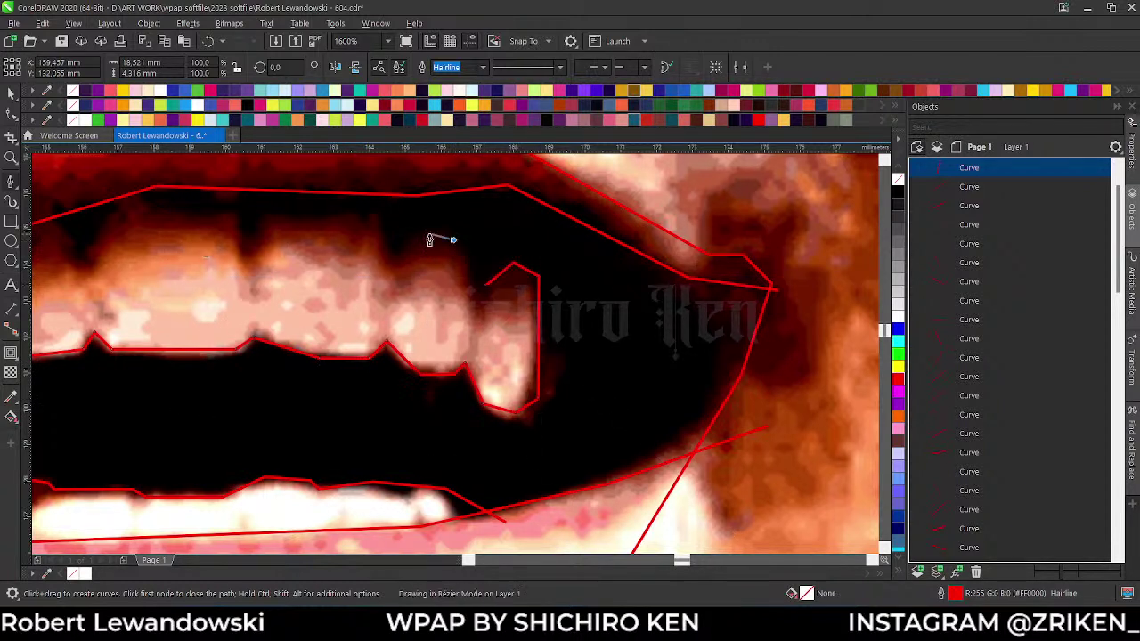
left_click(410, 236)
left_click(398, 245)
left_click(371, 219)
left_click(269, 219)
scroll(237, 225, "down", 2)
scroll(285, 229, "up", 3)
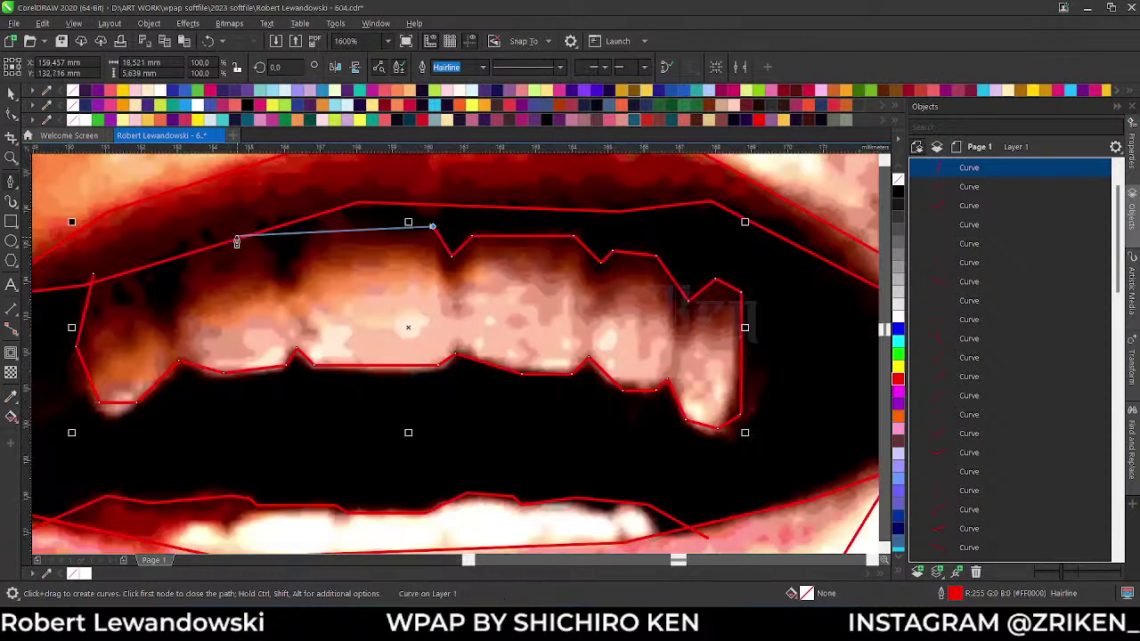
left_click(318, 238)
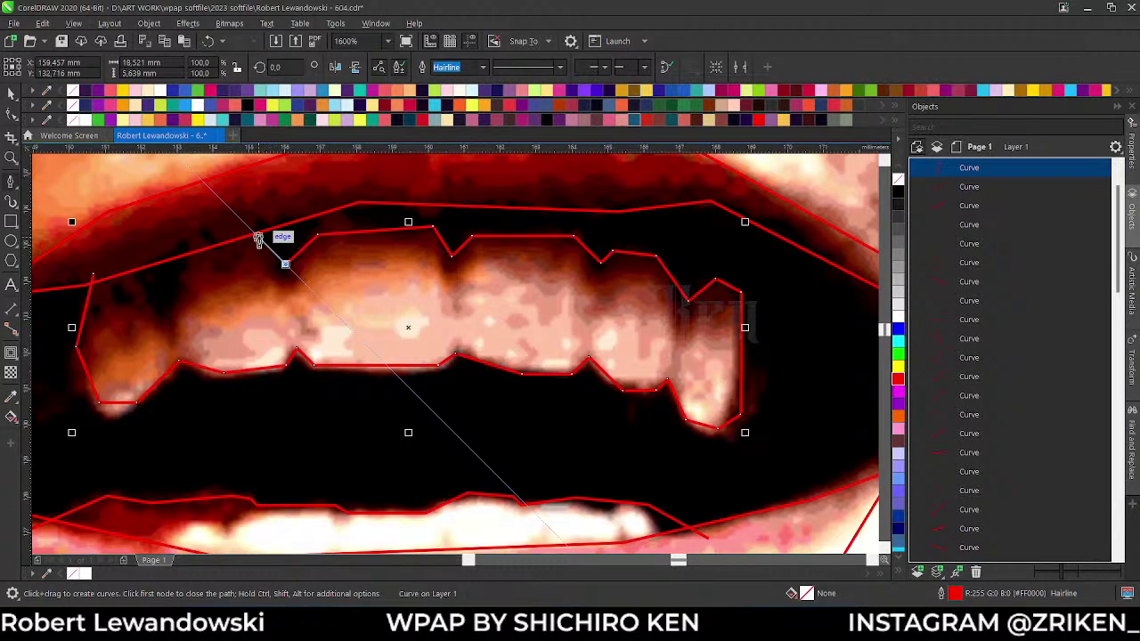
left_click(157, 312)
left_click(109, 264)
scroll(110, 264, "down", 3)
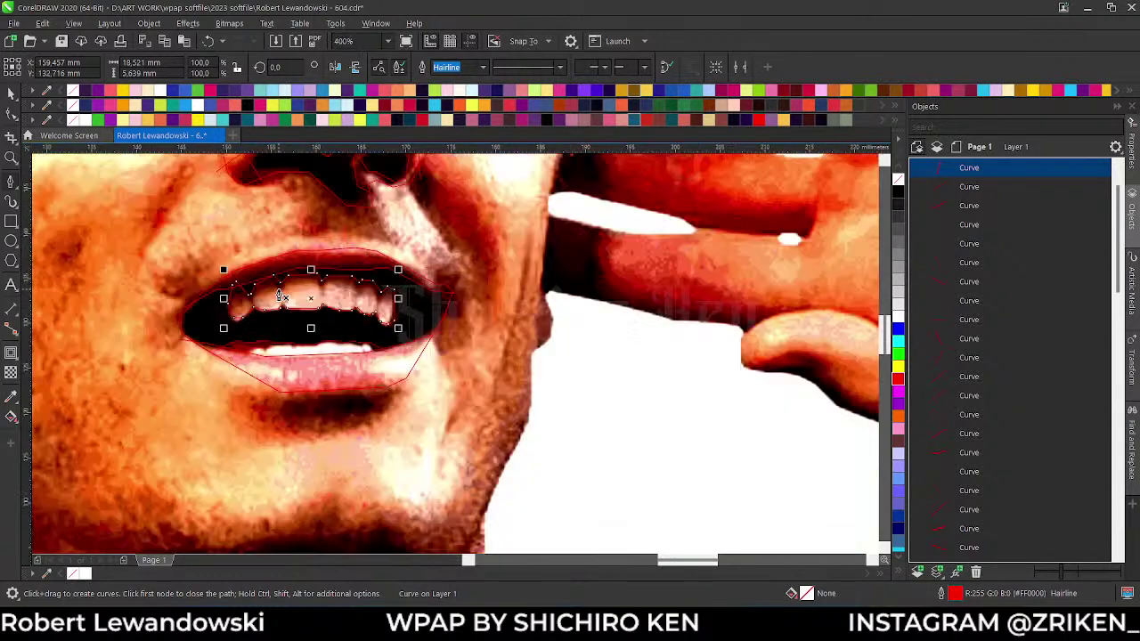
- Trace the inner contour over the leftmost top tooth, from its outer side down to its lower edge
scroll(267, 336, "up", 2)
scroll(205, 358, "up", 2)
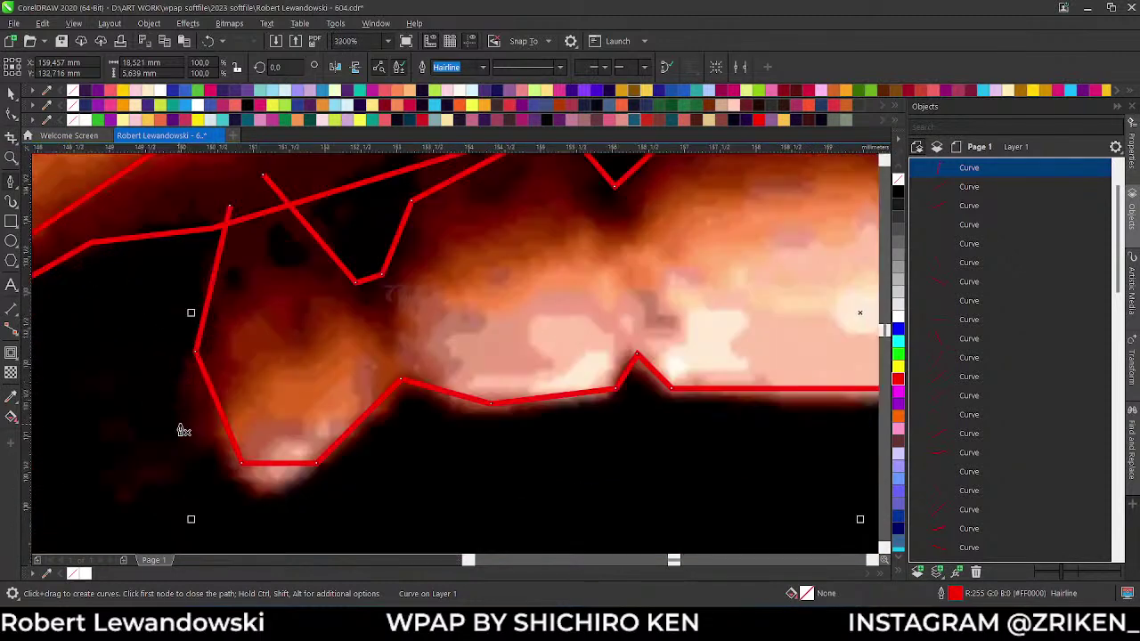
left_click(178, 428)
left_click(247, 308)
left_click_drag(317, 295, 353, 334)
left_click(352, 443)
- Trace the left, top and right edges of the second top tooth from the left, about 3.1 by 3.0 mm
scroll(352, 443, "down", 2)
scroll(394, 449, "up", 2)
left_click(394, 448)
left_click_drag(361, 373, 378, 271)
left_click(378, 264)
left_click(495, 229)
left_click(572, 264)
left_click(582, 427)
scroll(582, 434, "down", 2)
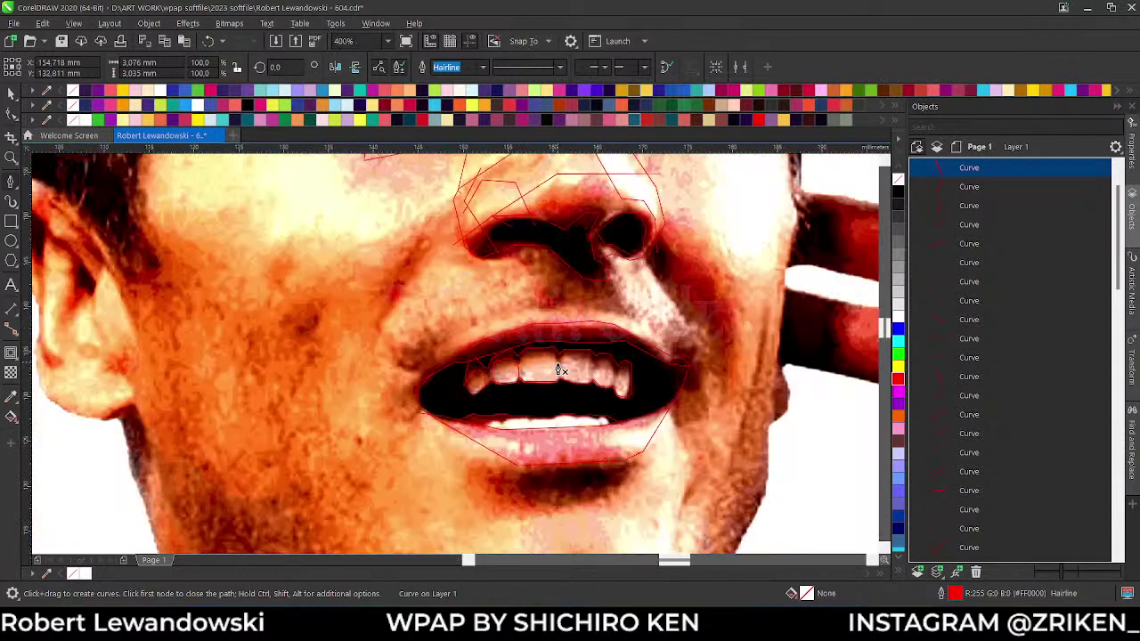
- Trace the left and upper edges of the third top tooth from the left, about 3.9 by 3.1 mm
scroll(543, 383, "up", 1)
left_click(421, 357)
left_click(465, 326)
left_click(534, 327)
double_click(555, 366)
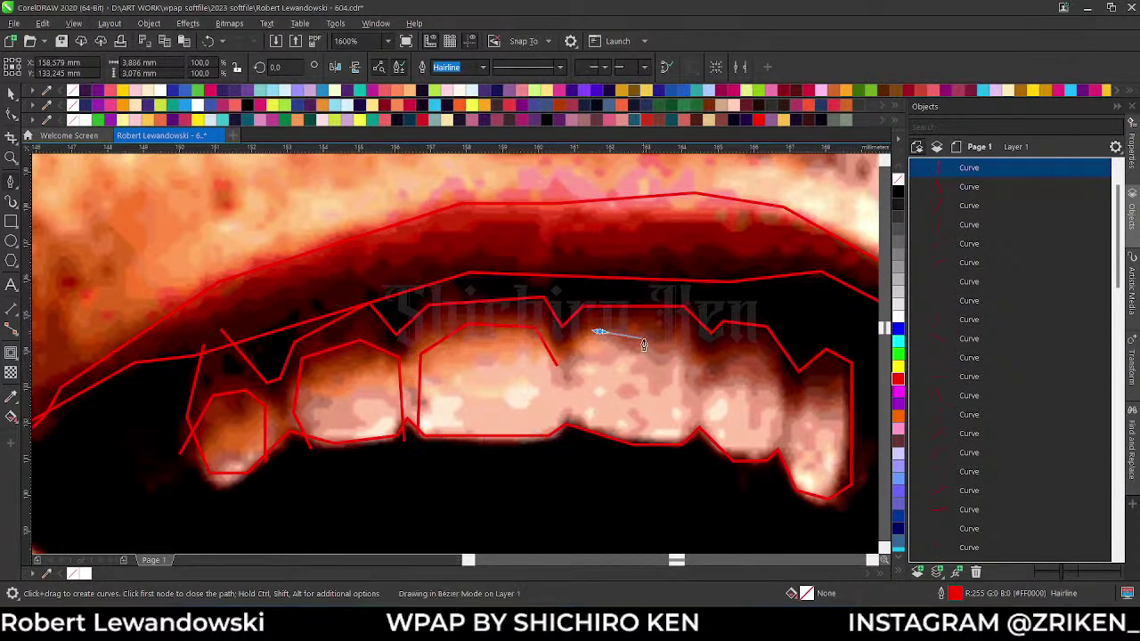
- Continue that contour along the tops of the remaining teeth to the rightmost tooth, about 12.2 mm wide overall
left_click(596, 336)
left_click(660, 341)
left_click(691, 378)
left_click(732, 363)
left_click(766, 375)
left_click(782, 408)
left_click(814, 398)
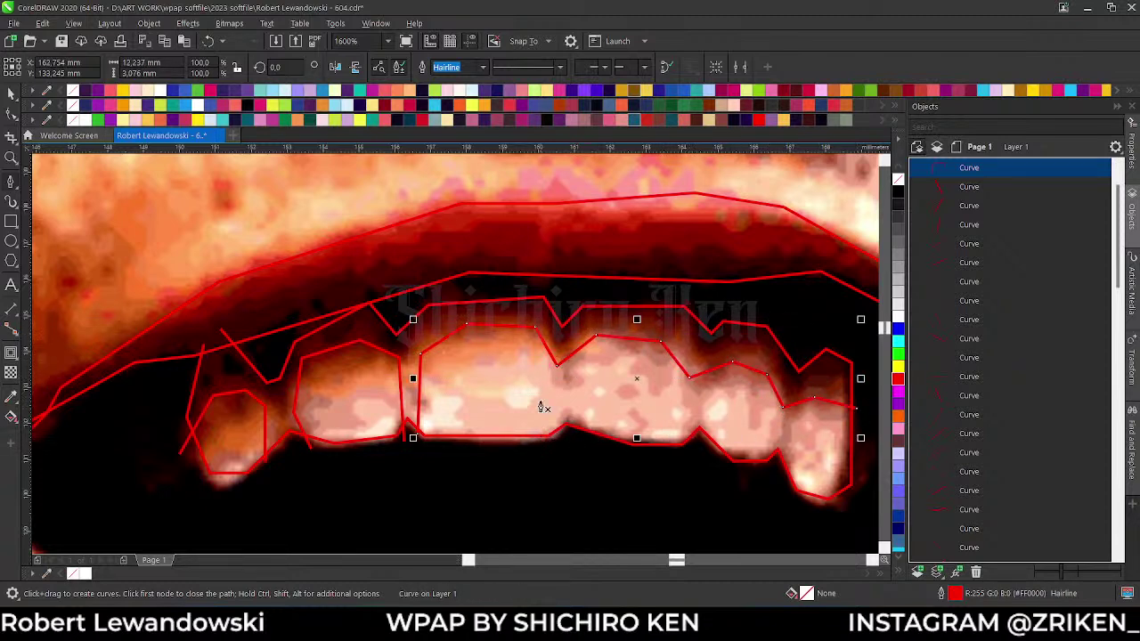
- Trace the right edge of the third top tooth from the gum line down to the teeth's lower edge
scroll(544, 396, "up", 2)
left_click(507, 185)
left_click(565, 259)
left_click(572, 432)
left_click(561, 482)
scroll(561, 482, "down", 3)
scroll(585, 381, "up", 3)
- Trace the left and upper inner edges of the fourth top tooth, about 2.5 by 2.7 mm
left_click(411, 426)
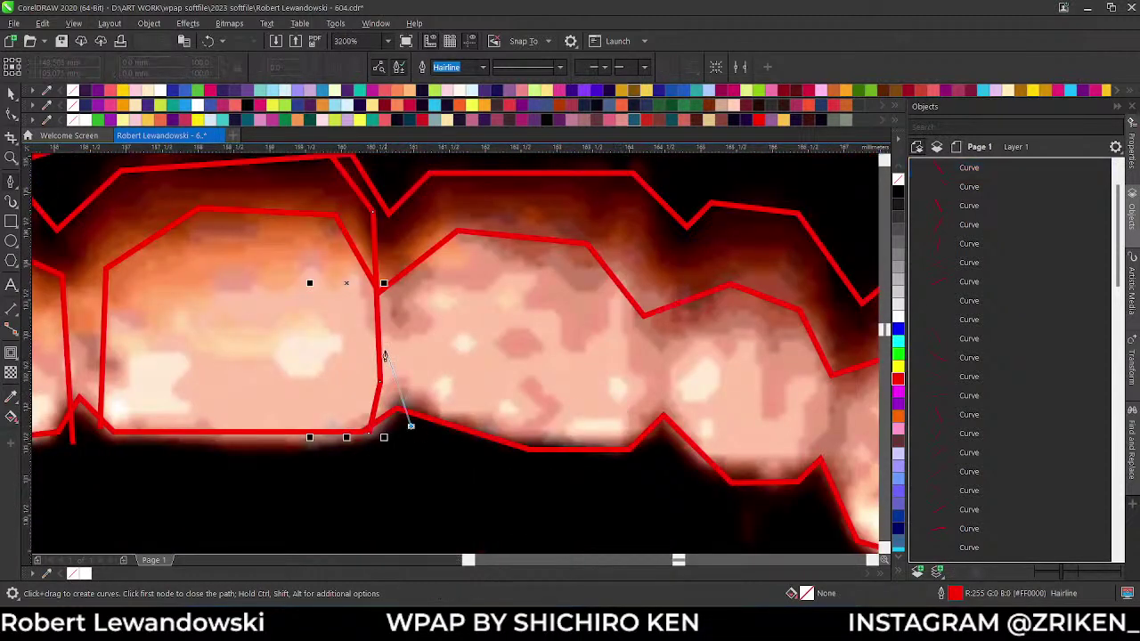
left_click(410, 316)
left_click(476, 269)
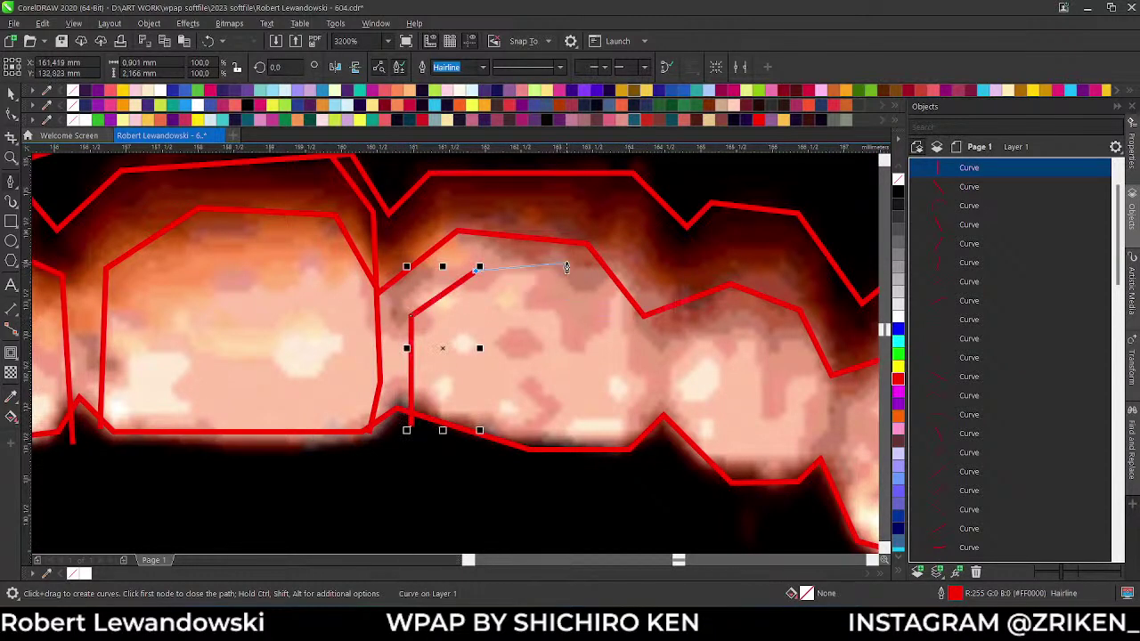
left_click(588, 233)
double_click(588, 234)
scroll(590, 233, "down", 3)
scroll(509, 264, "up", 3)
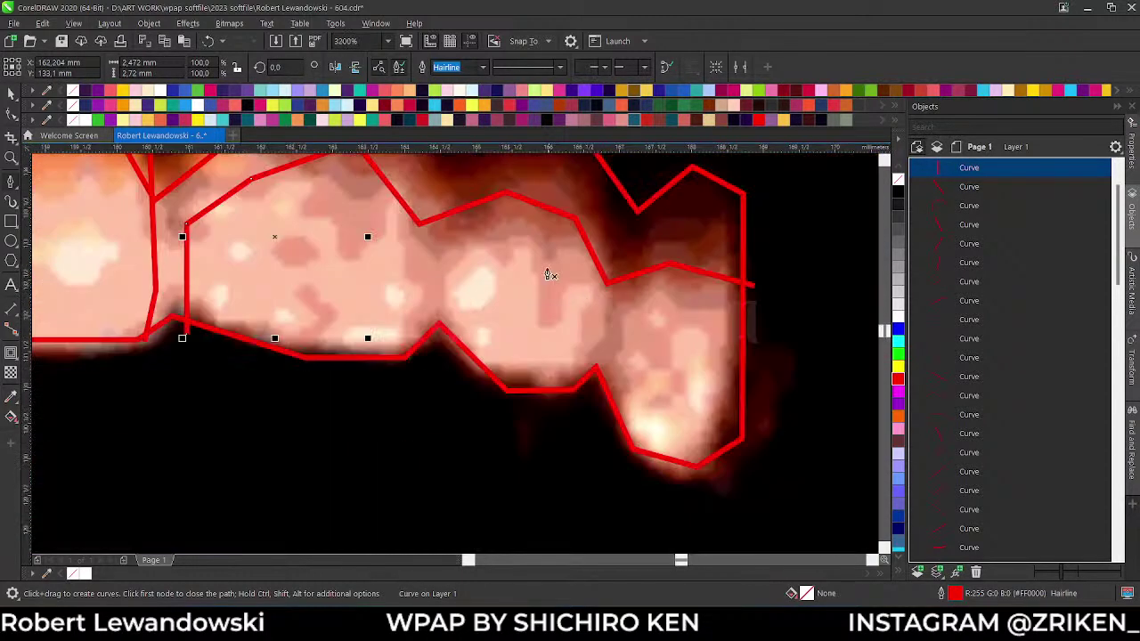
- Trace the right edge of the fifth top tooth past its lower edge, about 1.5 by 3.4 mm
left_click(480, 178)
left_click(585, 274)
left_click(590, 337)
left_click(543, 422)
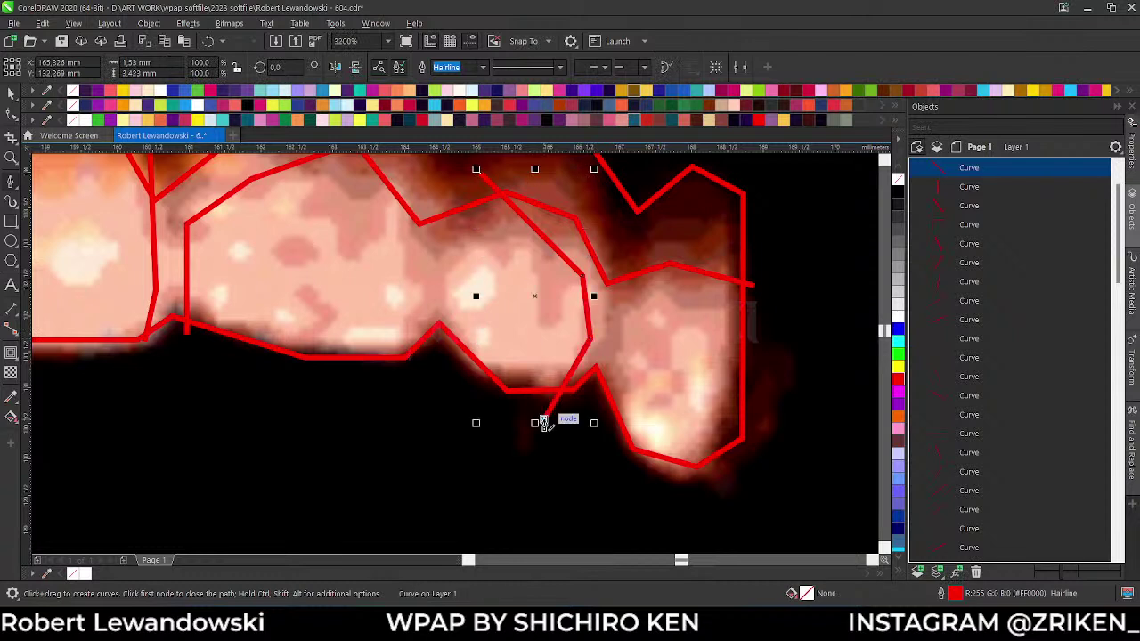
- Trace the upper inner edge and left side of the rightmost top tooth
left_click(757, 309)
left_click(649, 300)
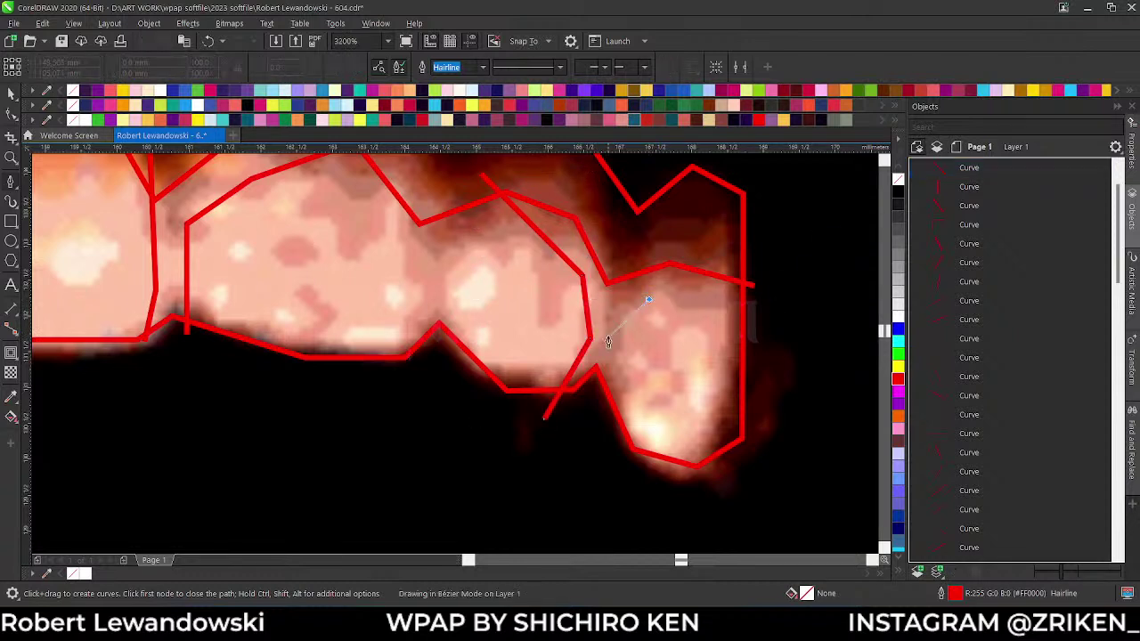
left_click(602, 338)
left_click(596, 447)
double_click(597, 447)
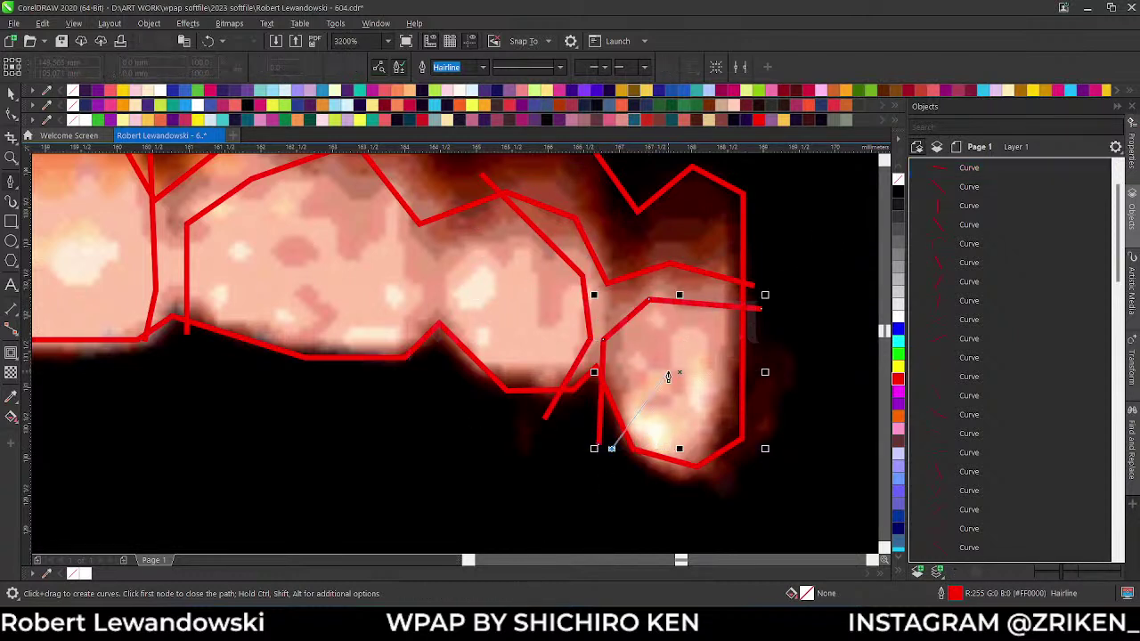
- Draw a peaked highlight facet across the rightmost top tooth's tip, about 1.9 by 1.3 mm
left_click(608, 448)
left_click(666, 375)
left_click(750, 472)
scroll(610, 364, "down", 5)
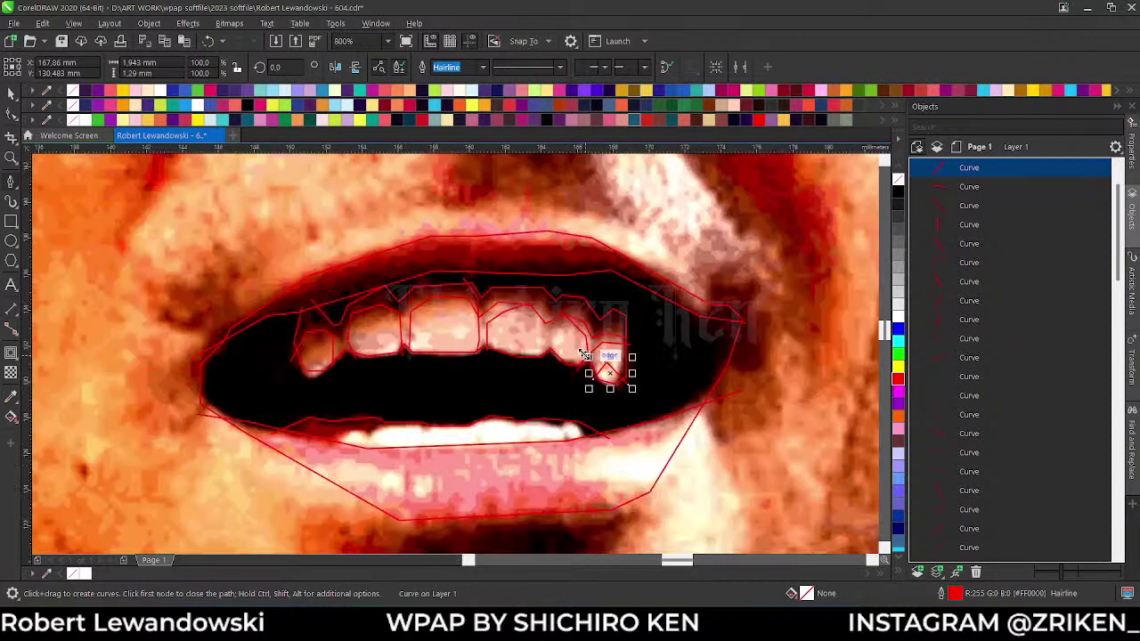
- Trace the right edge of the fourth top tooth, about 0.5 by 3.0 mm
scroll(516, 326, "up", 6)
left_click(603, 254)
left_click(636, 321)
left_click(631, 426)
double_click(601, 472)
scroll(602, 471, "down", 5)
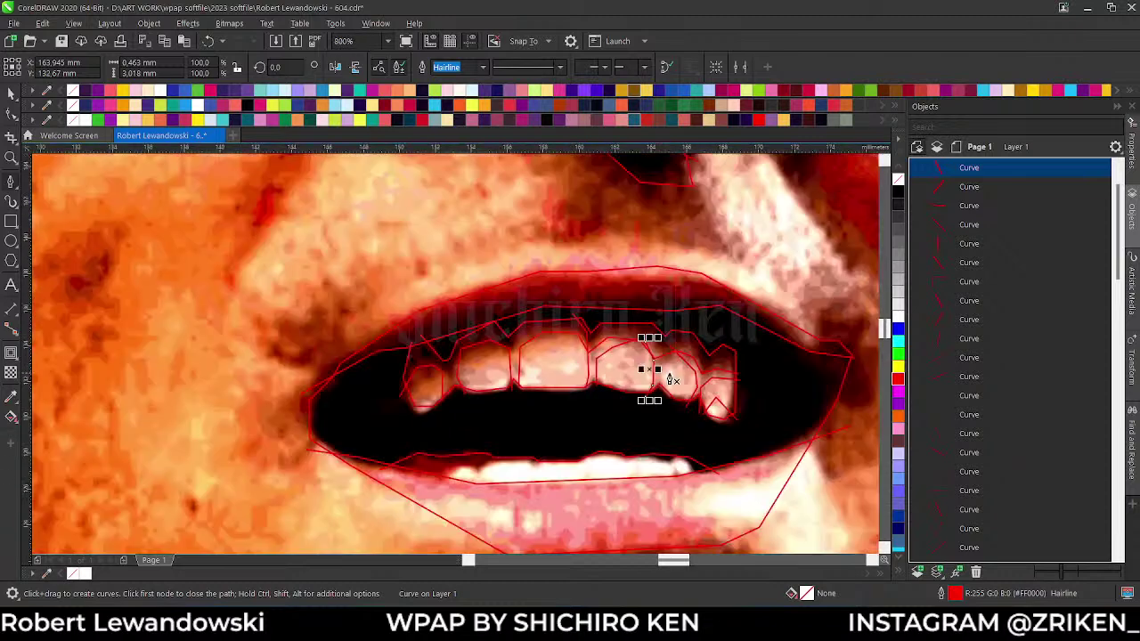
- Trace the left edge of the fifth top tooth down to its lower edge, about 0.2 by 2.3 mm
scroll(649, 369, "up", 5)
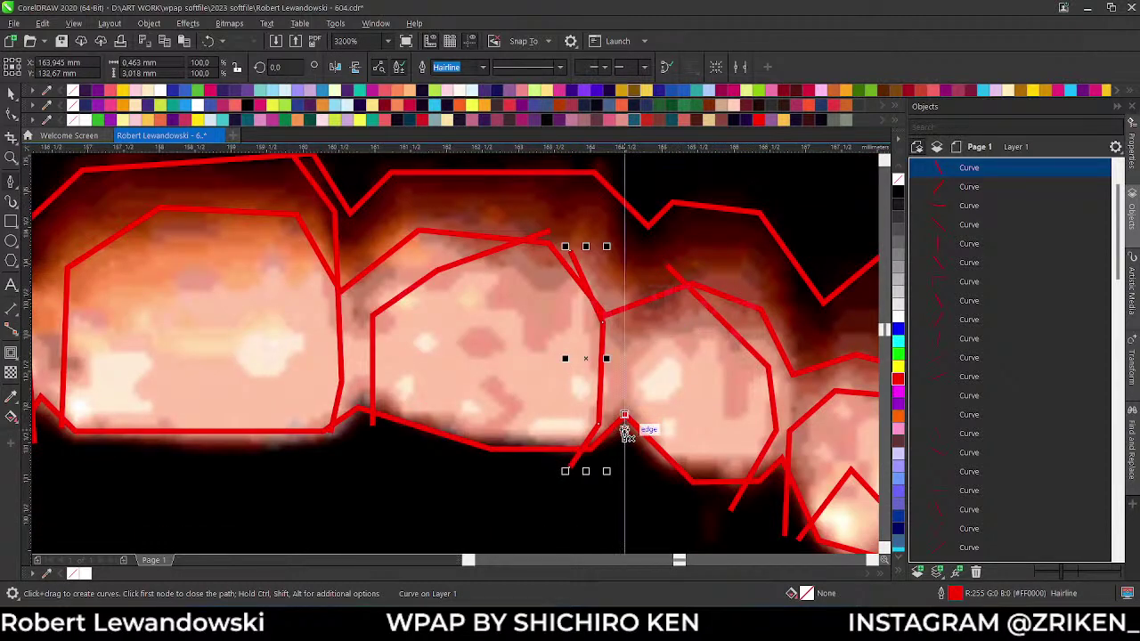
left_click(641, 272)
left_click(633, 340)
double_click(645, 442)
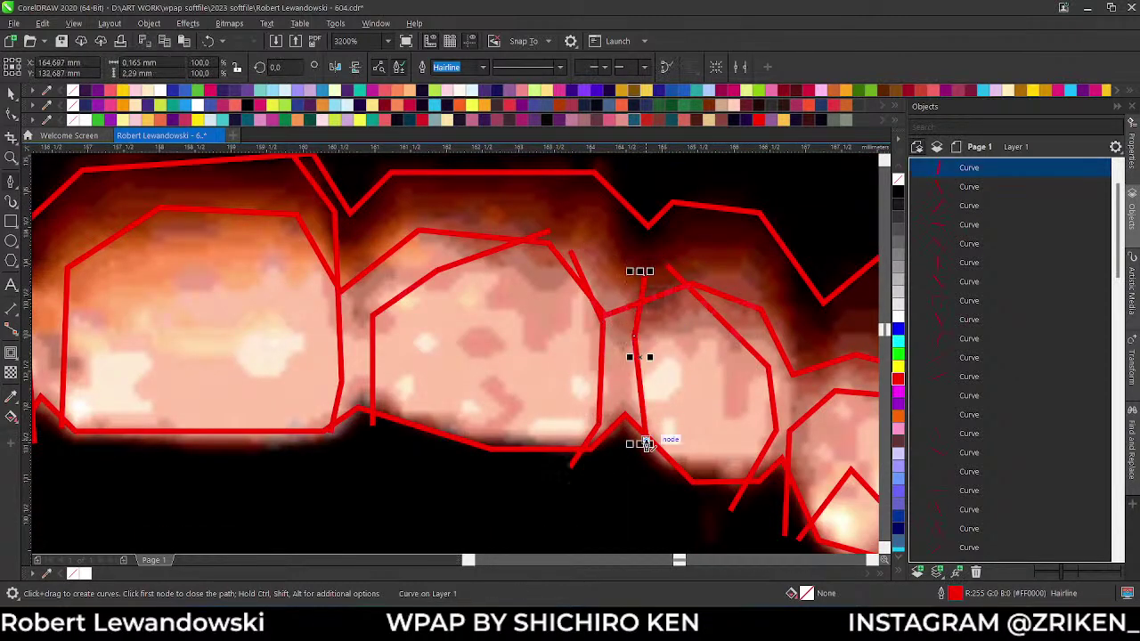
- Draw an angular highlight facet on the left part of the fifth top tooth, about 1.1 by 1.7 mm
left_click(620, 374)
left_click(659, 341)
left_click(698, 390)
left_click(663, 468)
scroll(659, 466, "down", 3)
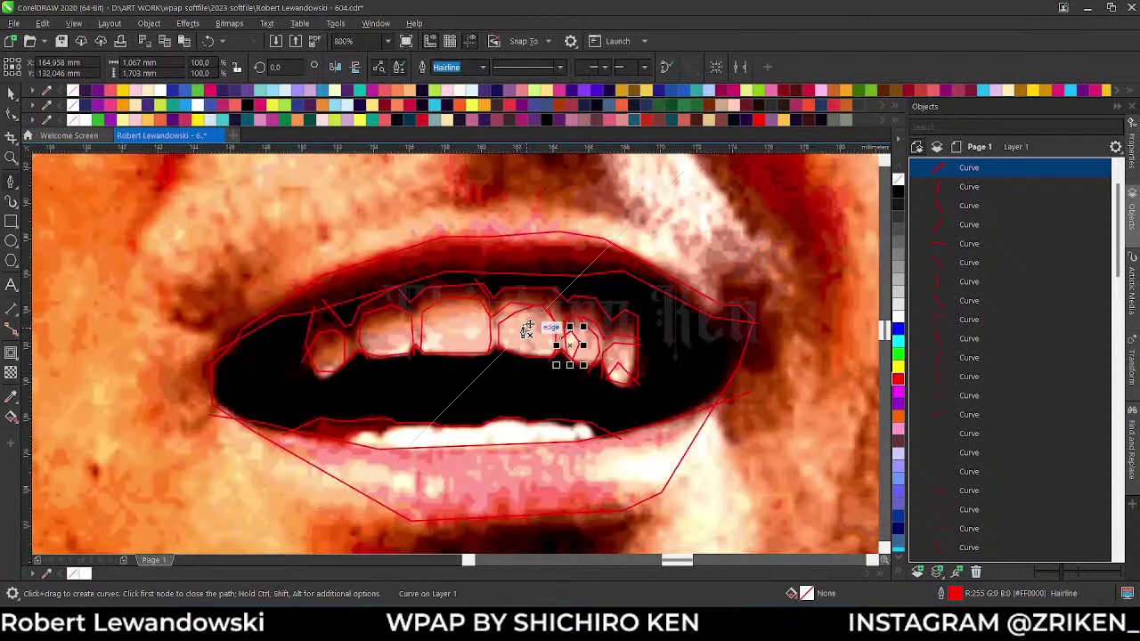
- Divide the second top tooth with an angled shading line from the gum line to below its lower edge
scroll(421, 328, "up", 3)
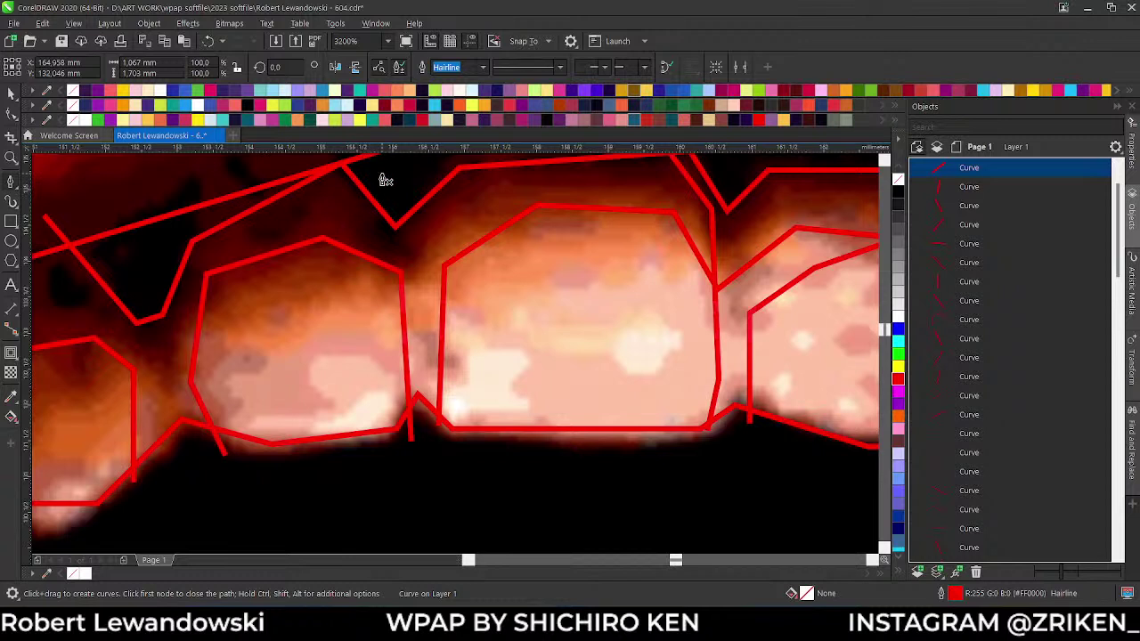
left_click(382, 177)
left_click(260, 316)
left_click(264, 443)
double_click(286, 463)
- Draw a highlight facet in the lower right part of the second top tooth, about 1.6 by 1.3 mm
left_click(419, 355)
left_click(339, 363)
double_click(301, 452)
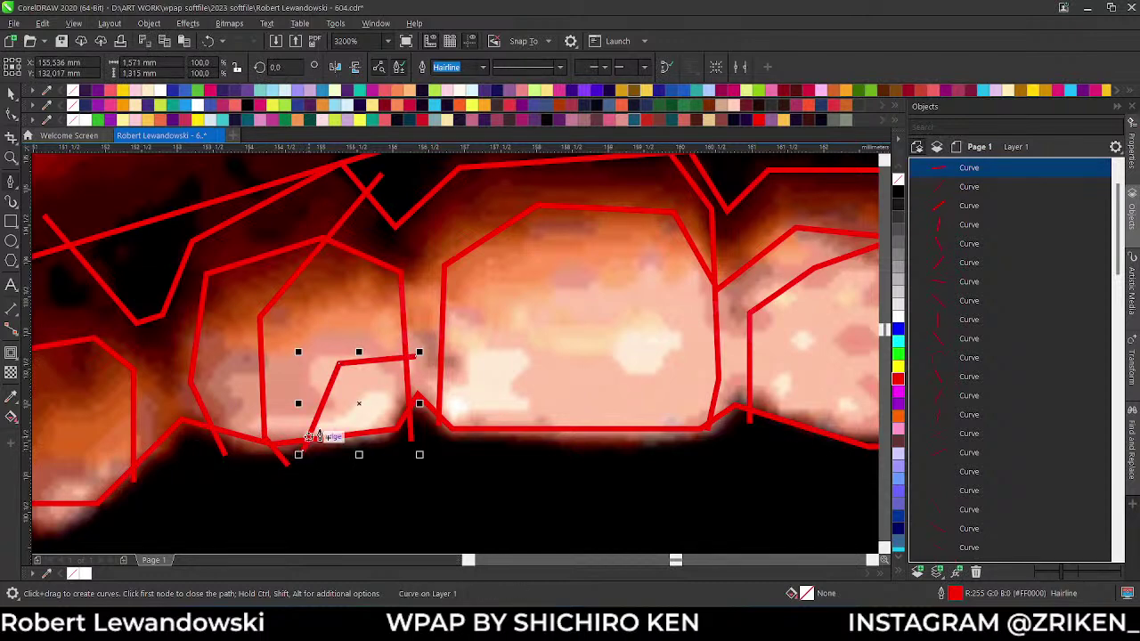
scroll(303, 452, "down", 5)
scroll(451, 333, "up", 5)
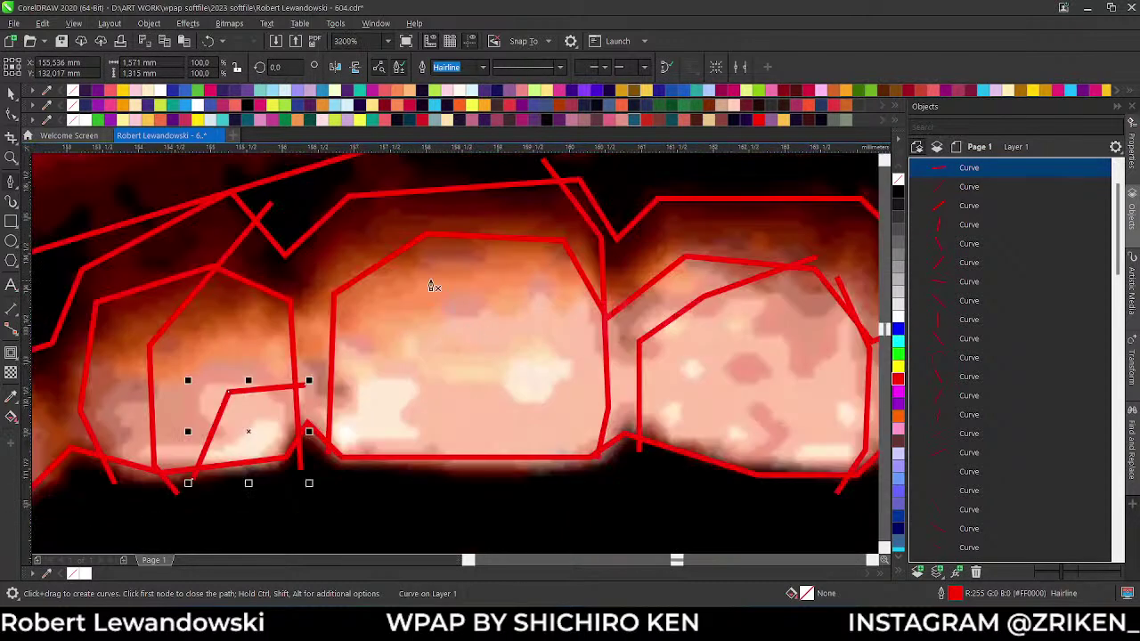
left_click(339, 222)
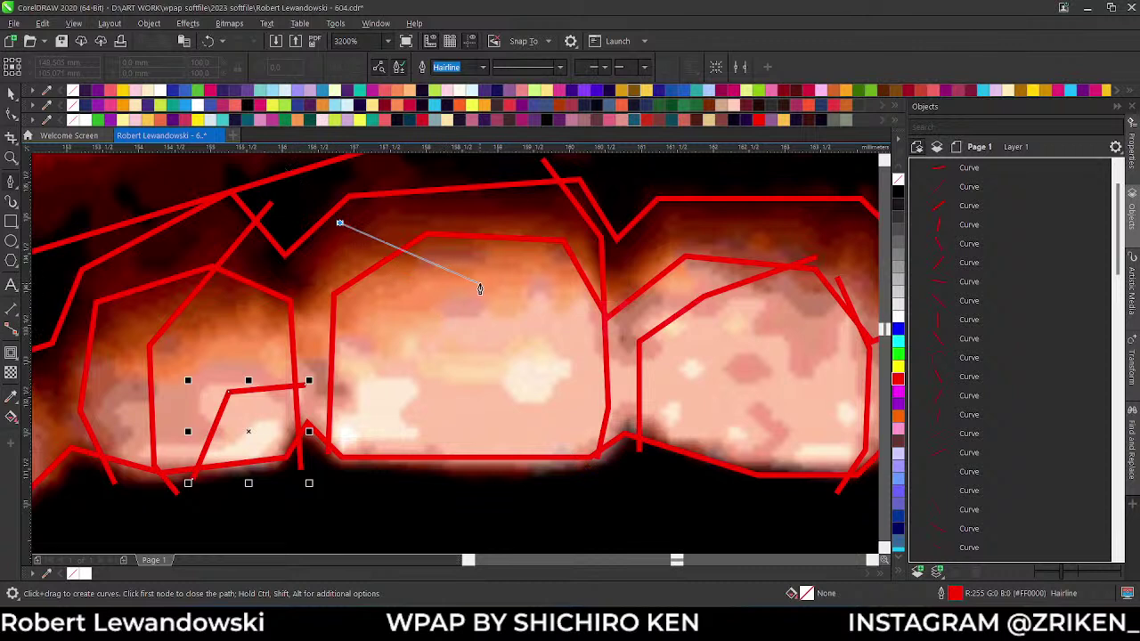
double_click(449, 311)
key("ctrl+z")
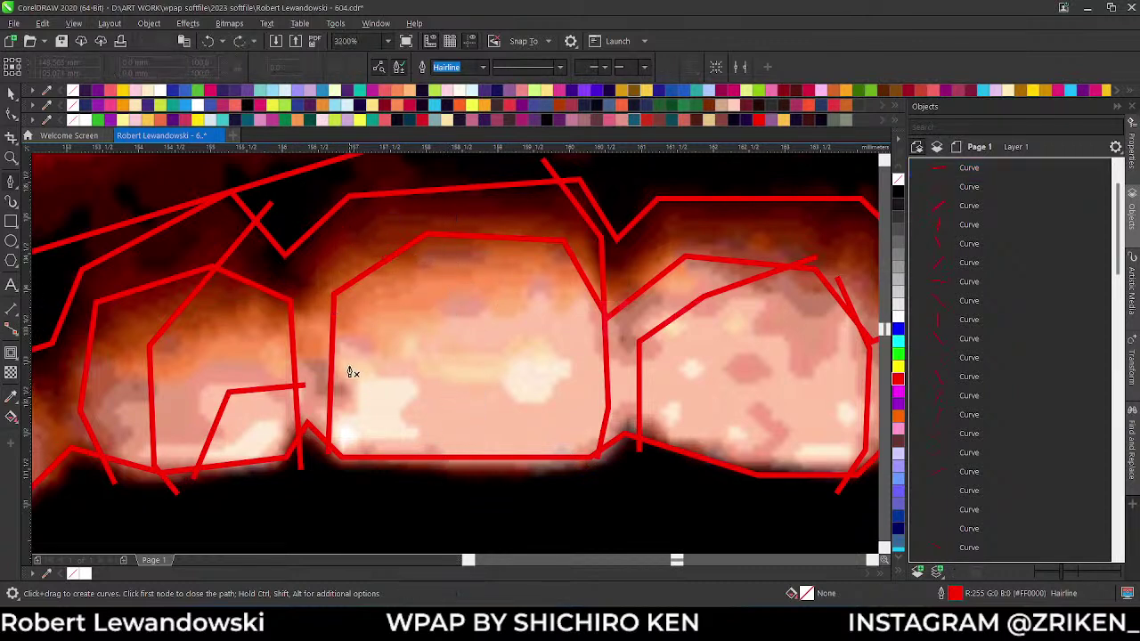
left_click_drag(353, 349, 415, 348)
key("ctrl+z")
- Draw a highlight facet in the lower left part of the third top tooth, about 1.7 by 1.8 mm
left_click(310, 352)
left_click(405, 341)
double_click(429, 464)
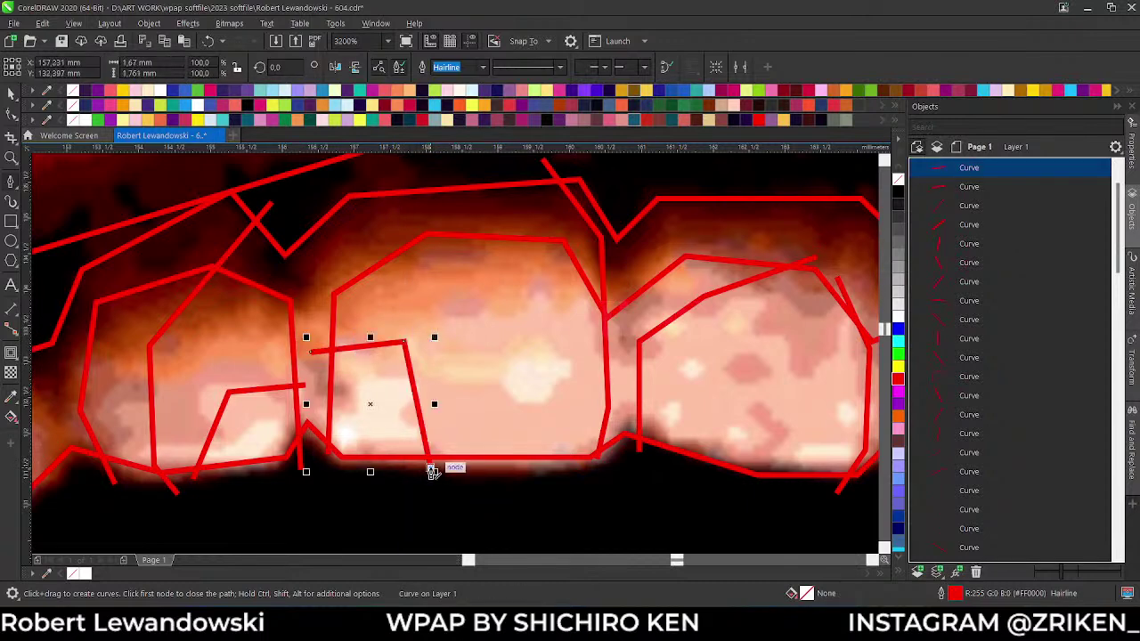
scroll(539, 357, "down", 3)
scroll(410, 385, "up", 3)
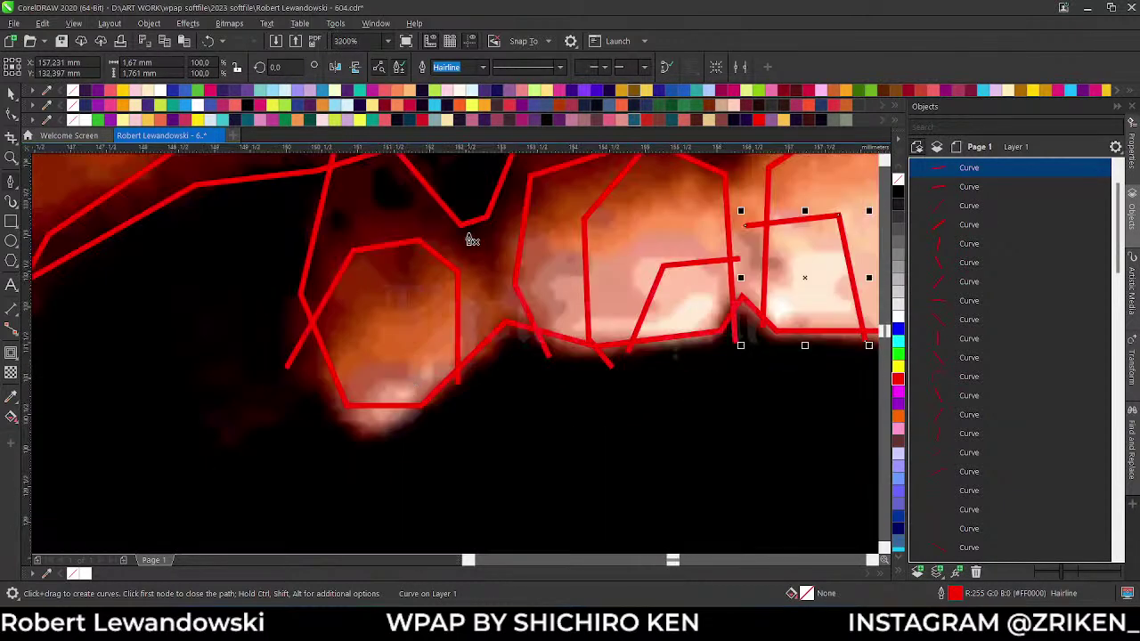
- Draw a highlight facet at the tip of the leftmost top tooth, about 1.5 by 1.6 mm
left_click(472, 319)
left_click(374, 378)
double_click(365, 423)
scroll(365, 423, "down", 3)
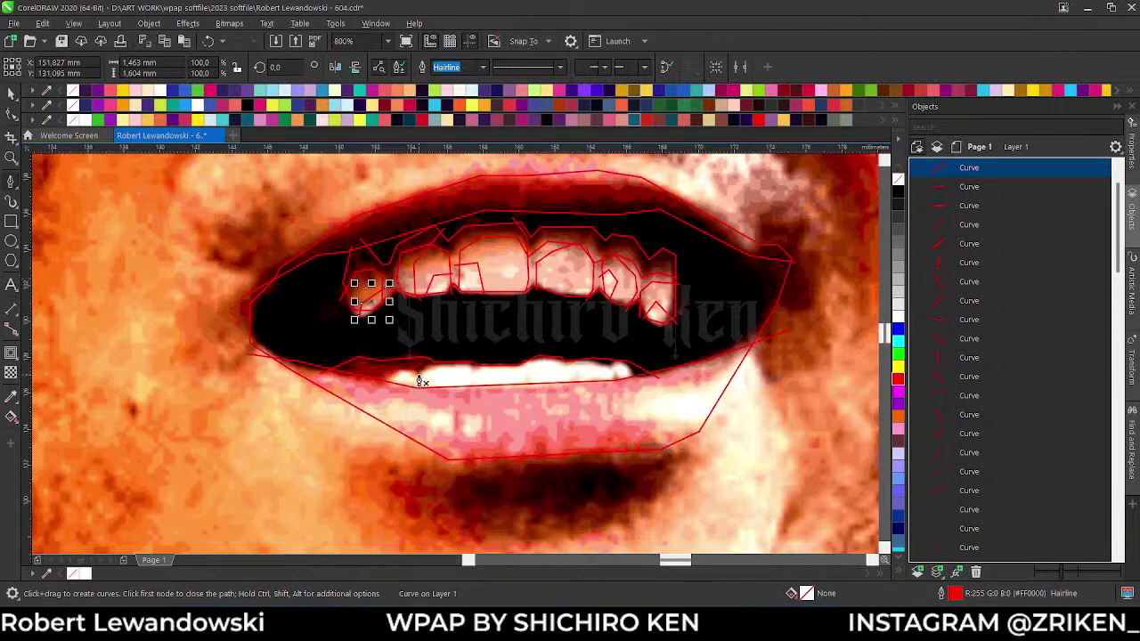
- Trace the edge between the lower gum and the bottom teeth on the left side, about 6.5 by 1.0 mm
scroll(374, 306, "up", 3)
left_click(253, 391)
left_click(307, 350)
left_click(418, 365)
left_click(469, 330)
left_click(634, 346)
left_click(642, 357)
left_click(717, 323)
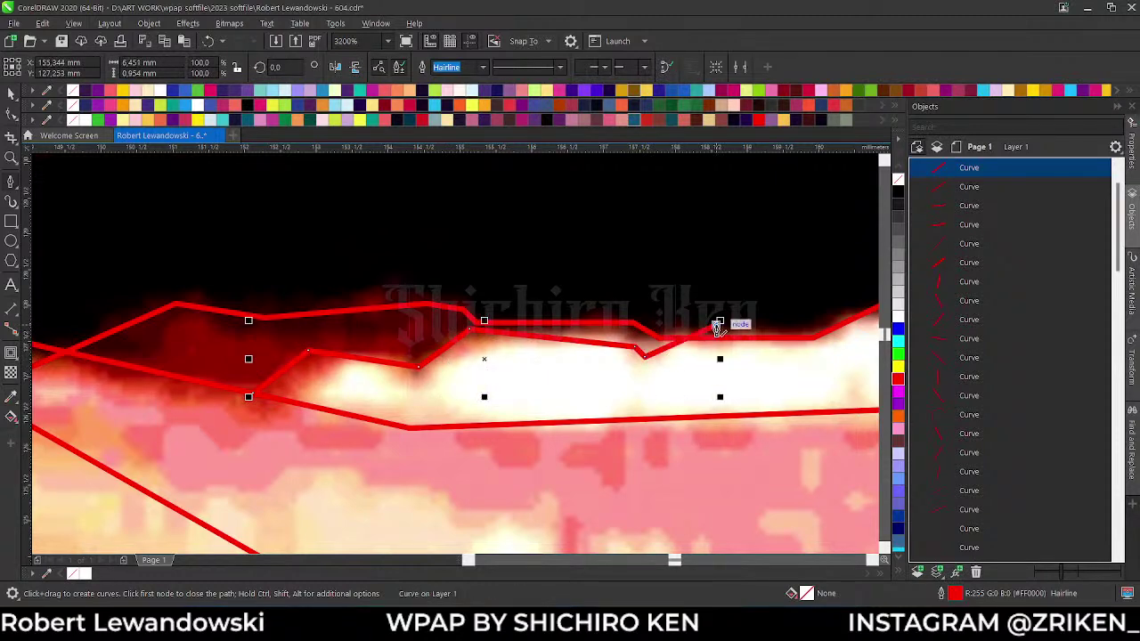
scroll(548, 332, "down", 3)
- Trace the upper edge and right end of the bottom teeth down to the lower lip, about 3.4 by 1.8 mm
scroll(401, 321, "up", 4)
left_click(354, 285)
left_click(512, 343)
left_click(559, 341)
left_click(602, 357)
left_click(601, 414)
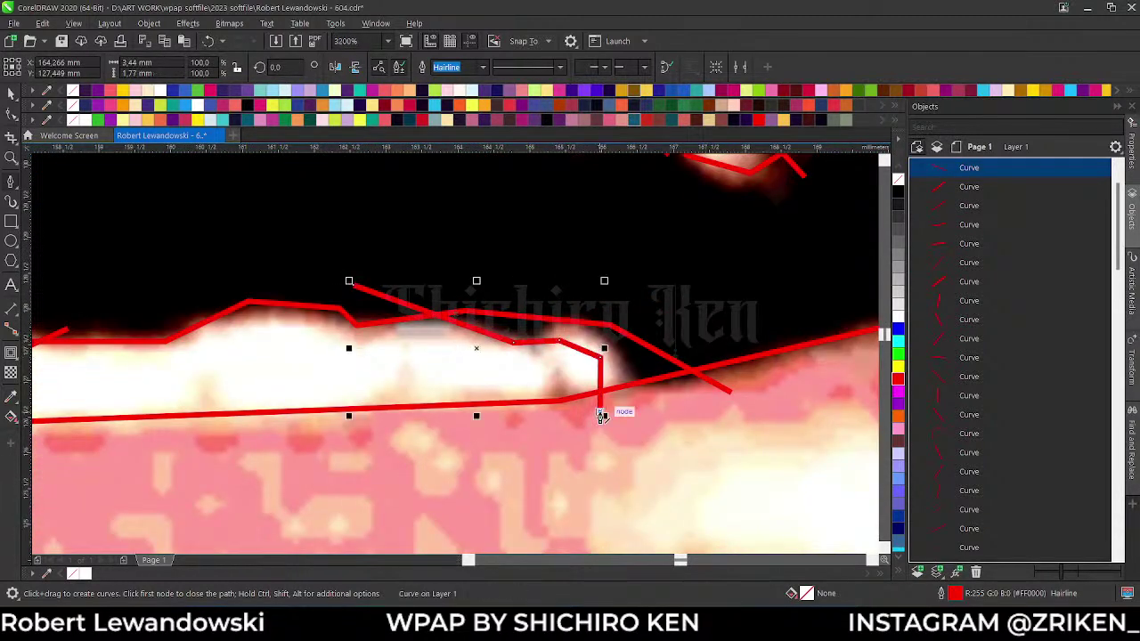
- Switch to the YouTube Studio live streaming page, close the chat moderation notice and check the stream analytics
key("alt+Tab")
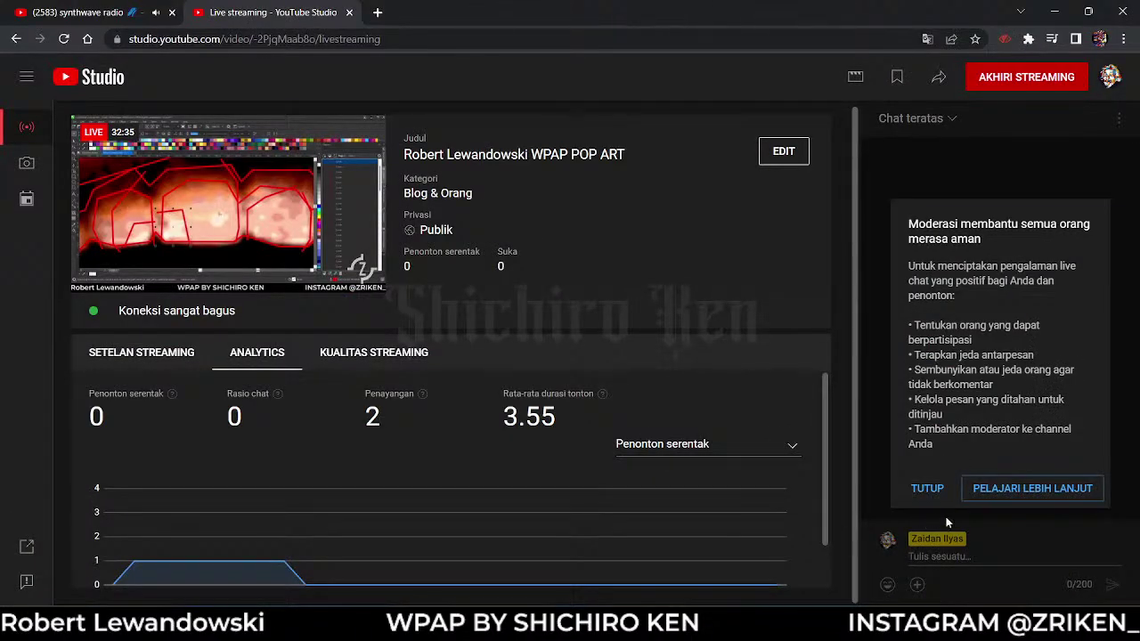
left_click(927, 488)
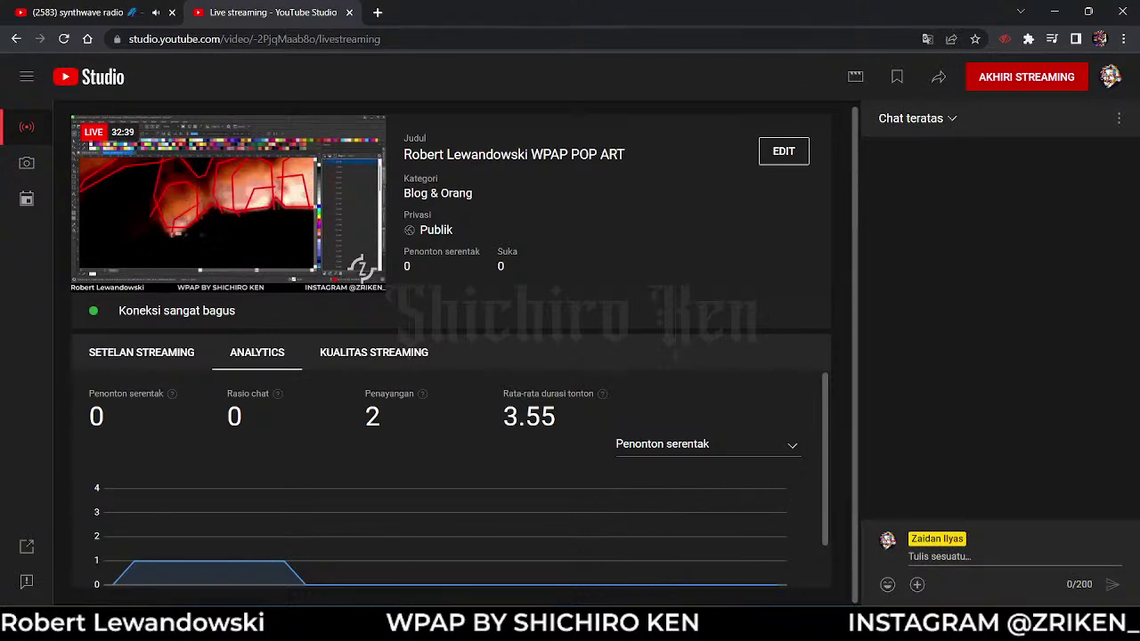
scroll(431, 387, "down", 2)
scroll(424, 445, "up", 2)
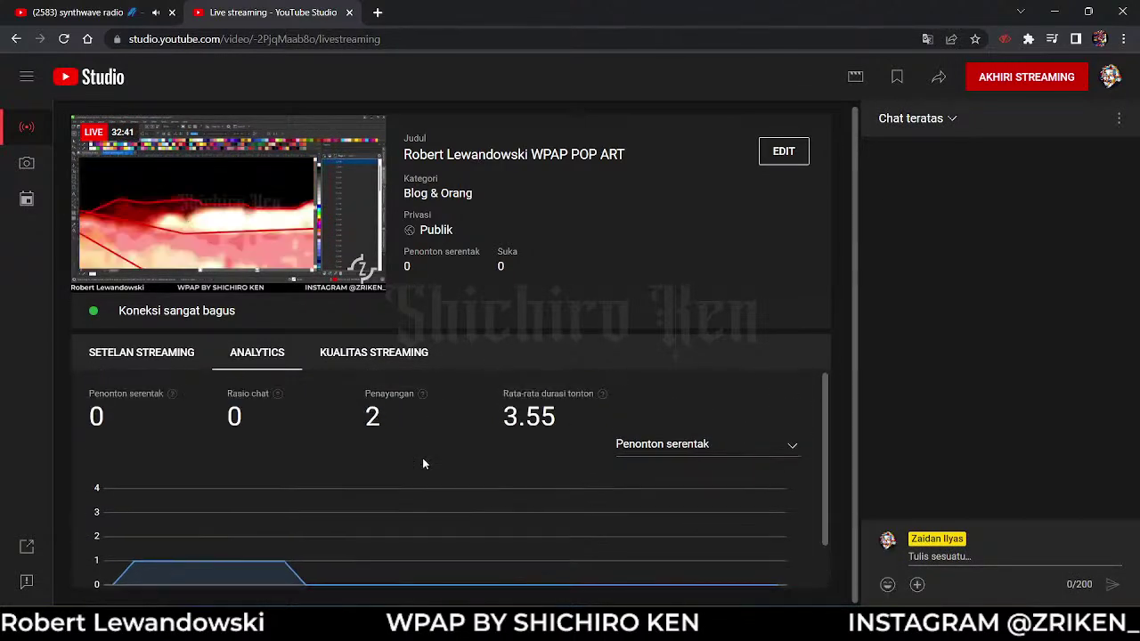
- Check the live stream's quality and settings in YouTube Studio, look at OBS, and switch back to CorelDRAW
left_click(353, 362)
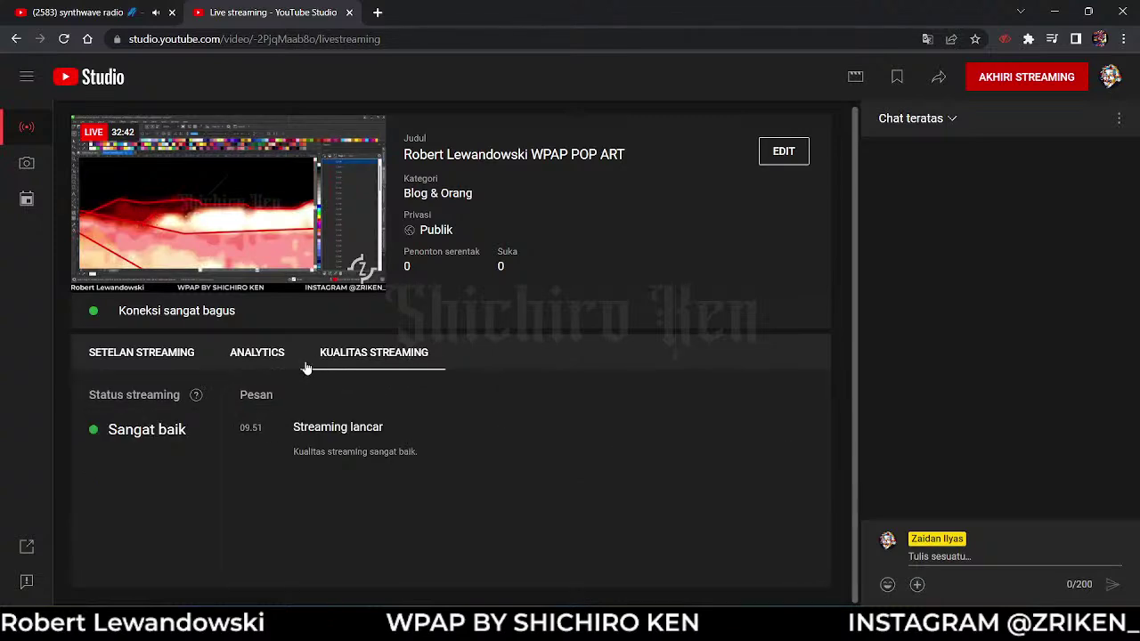
left_click(168, 354)
left_click(408, 363)
key("alt+Tab")
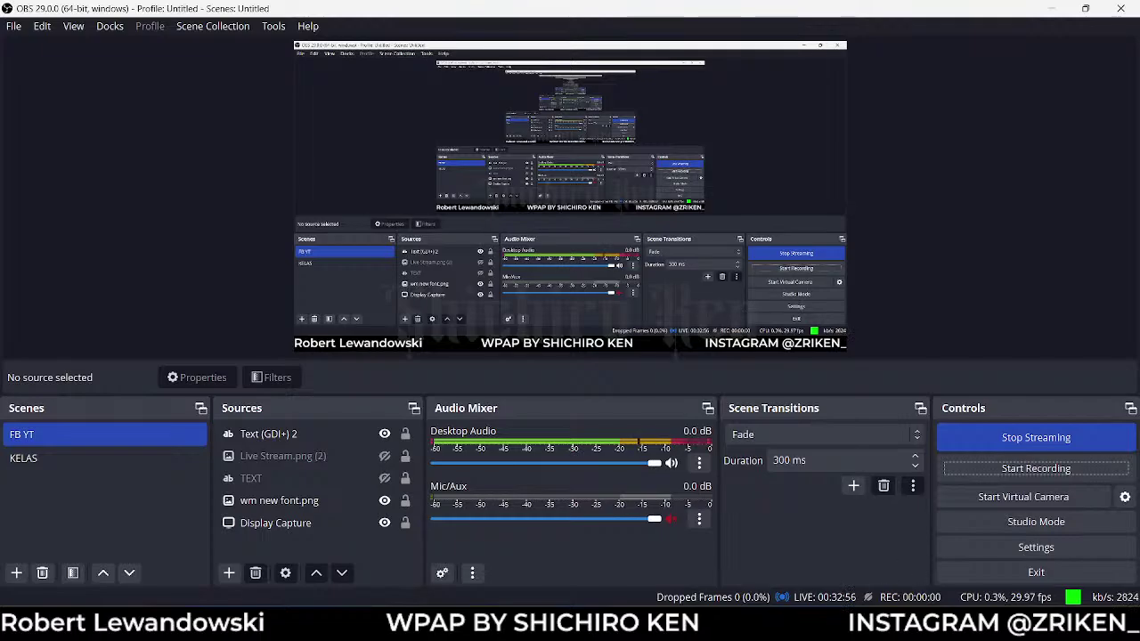
key("alt+Tab")
- Draw two angular lines dividing the first two bottom teeth on the left side, the second about 1.1 by 1.6 mm
scroll(482, 348, "down", 1)
scroll(351, 364, "up", 1)
left_click(350, 334)
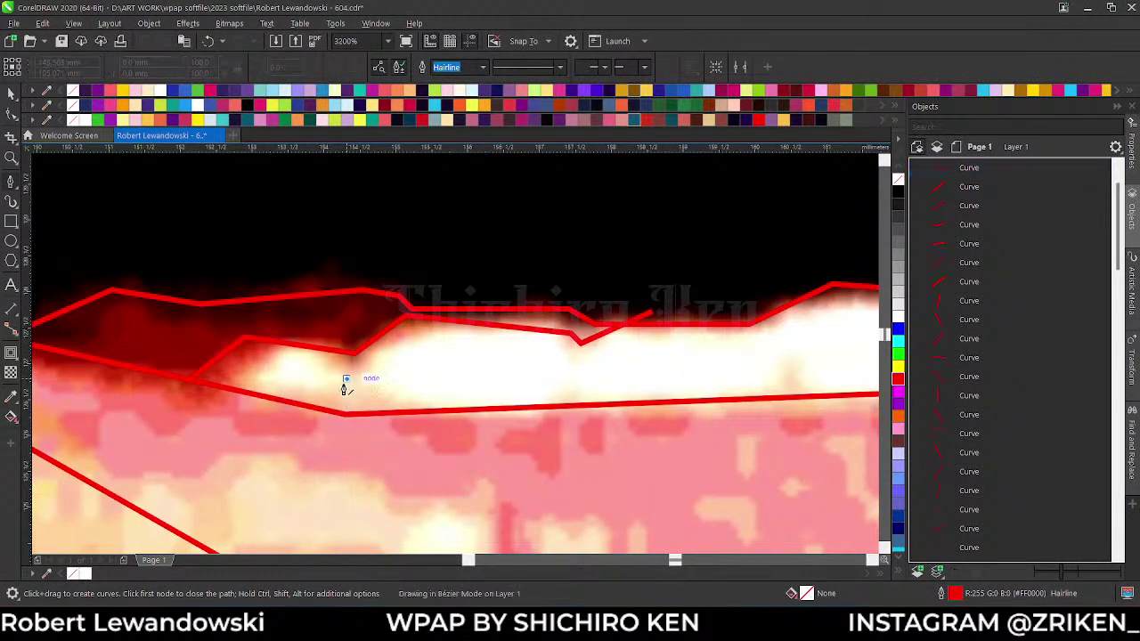
left_click(347, 374)
left_click(311, 425)
left_click(433, 423)
left_click(365, 374)
left_click(356, 313)
scroll(641, 404, "down", 1)
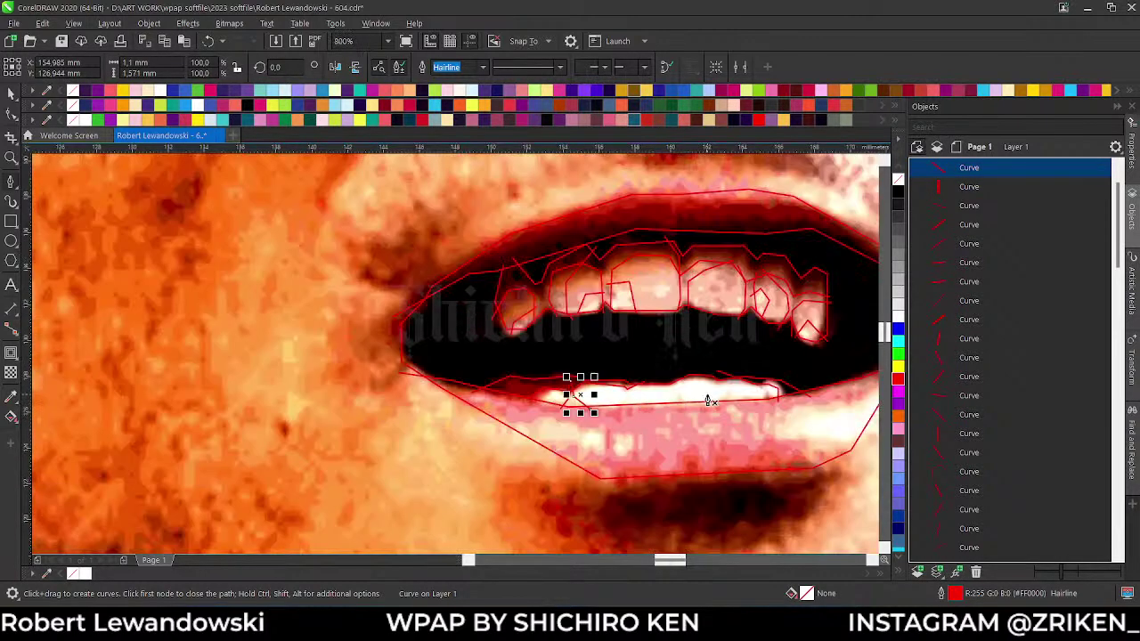
scroll(674, 345, "up", 1)
left_click(599, 320)
double_click(753, 365)
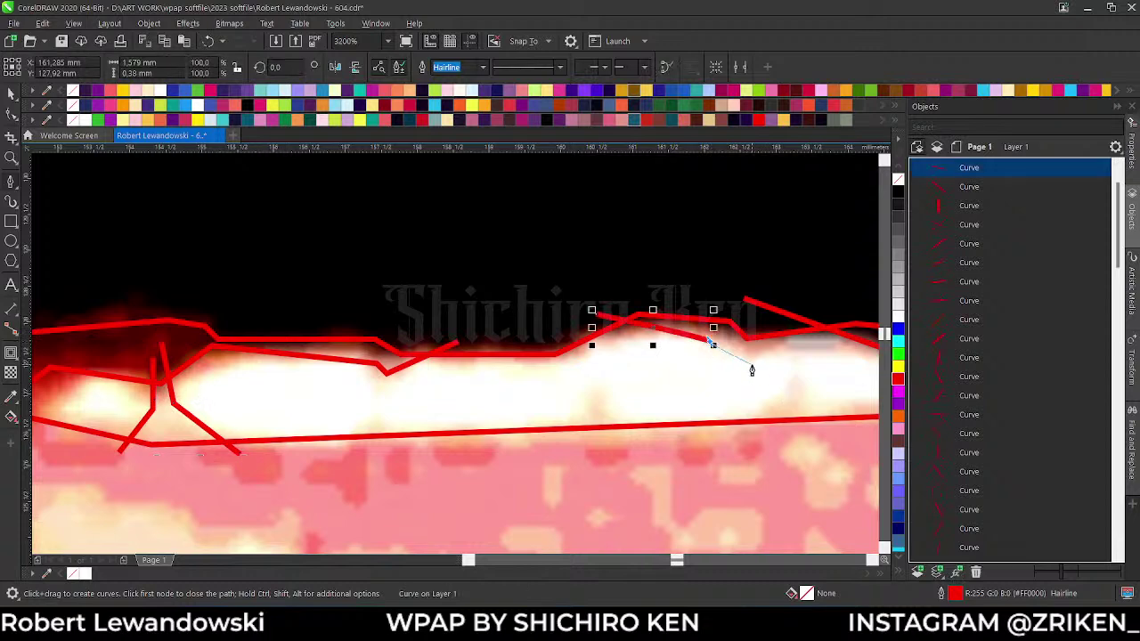
key("ctrl+z")
- Trace the shading edge just below the upper edge of the right-hand bottom teeth, about 5.0 by 0.6 mm
left_click(556, 330)
left_click(700, 345)
left_click(742, 370)
left_click(780, 354)
left_click(730, 345)
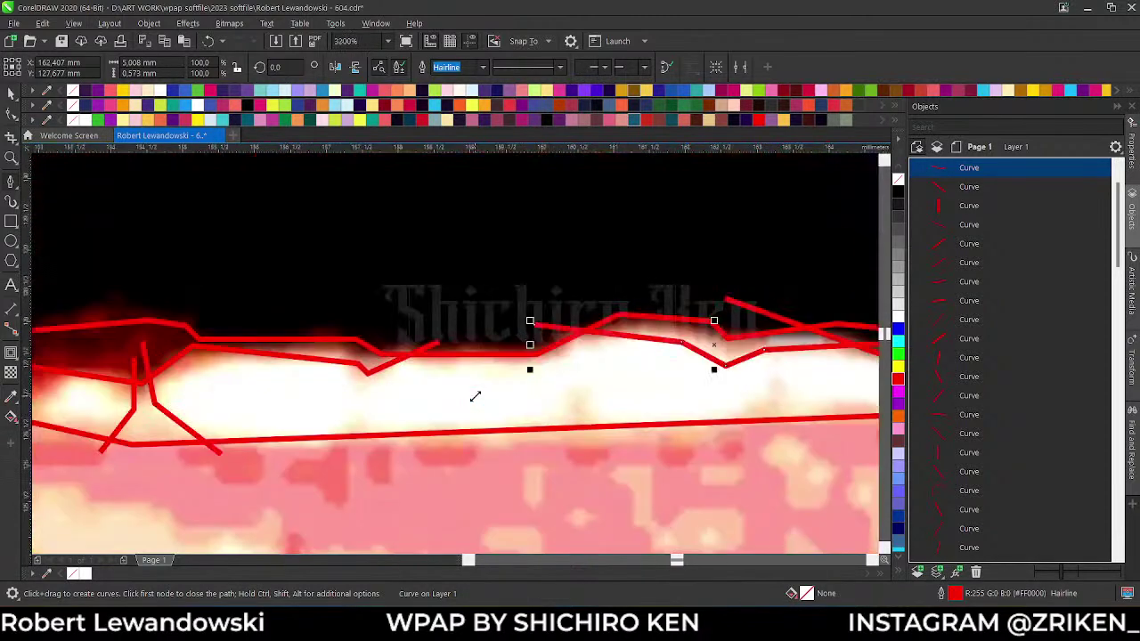
- Trace the lower edge of the right-hand bottom teeth where they meet the lip, about 6.4 by 0.9 mm
left_click(471, 454)
left_click(565, 394)
left_click(610, 407)
left_click(768, 402)
left_click(781, 389)
left_click(797, 403)
scroll(797, 402, "down", 5)
scroll(655, 405, "up", 5)
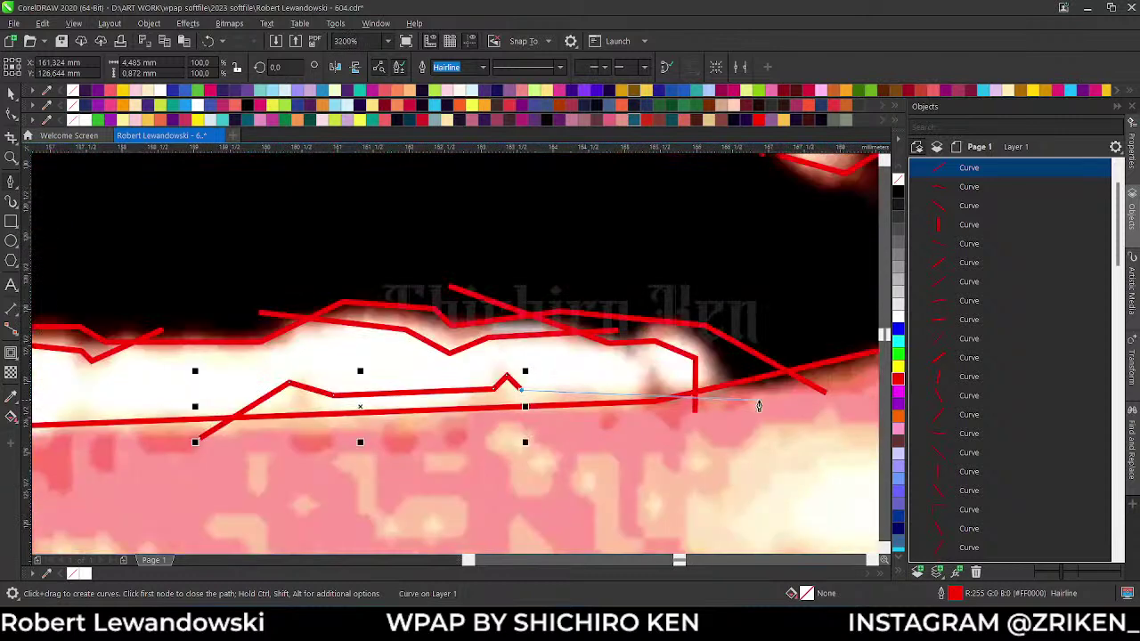
left_click(658, 406)
scroll(659, 407, "down", 5)
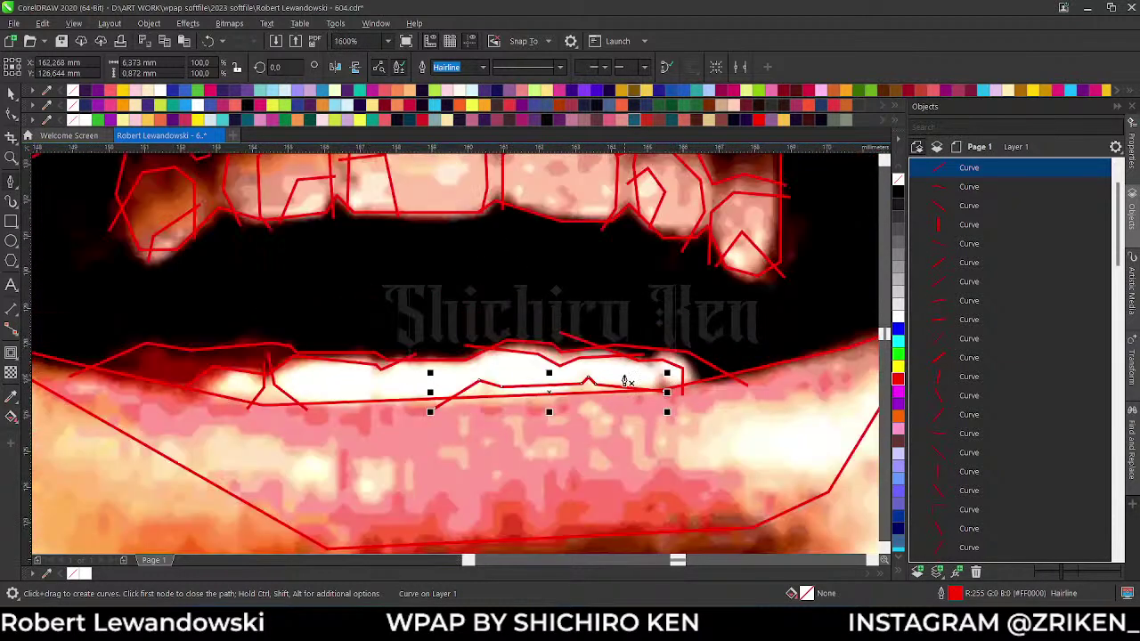
- Draw a small peaked line at the base of the middle bottom tooth, about 2.6 by 0.6 mm
scroll(339, 394, "up", 5)
left_click(301, 429)
left_click(414, 384)
double_click(504, 423)
scroll(436, 355, "down", 4)
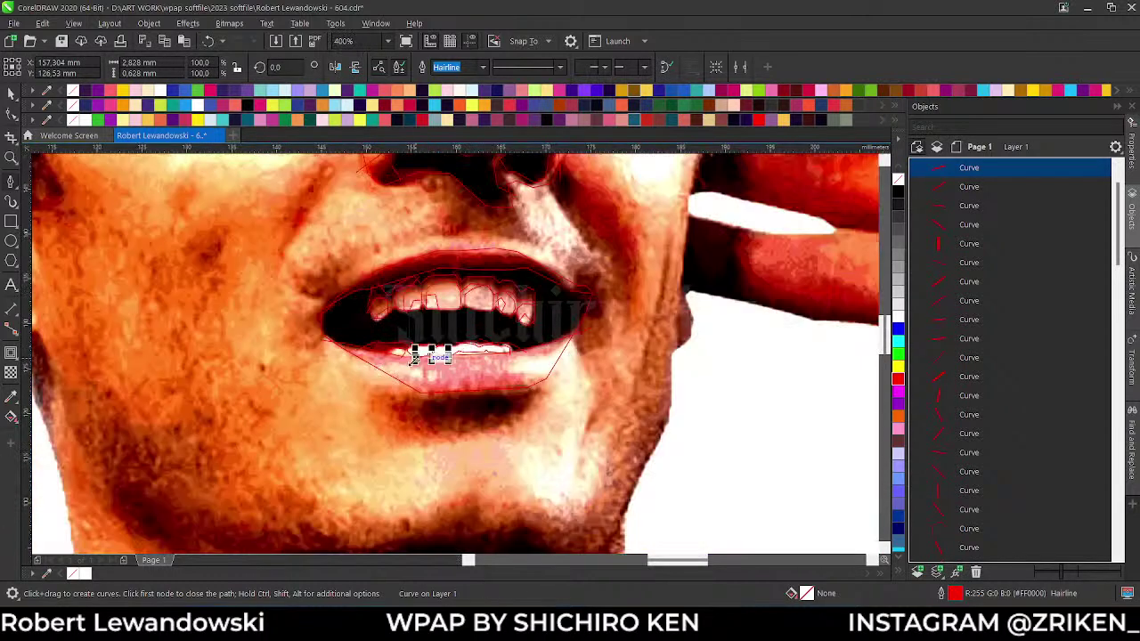
- Trace the tone boundary running along the full width of the lower lip, about 23.2 by 2.0 mm
scroll(424, 348, "up", 3)
left_click(184, 364)
left_click(305, 363)
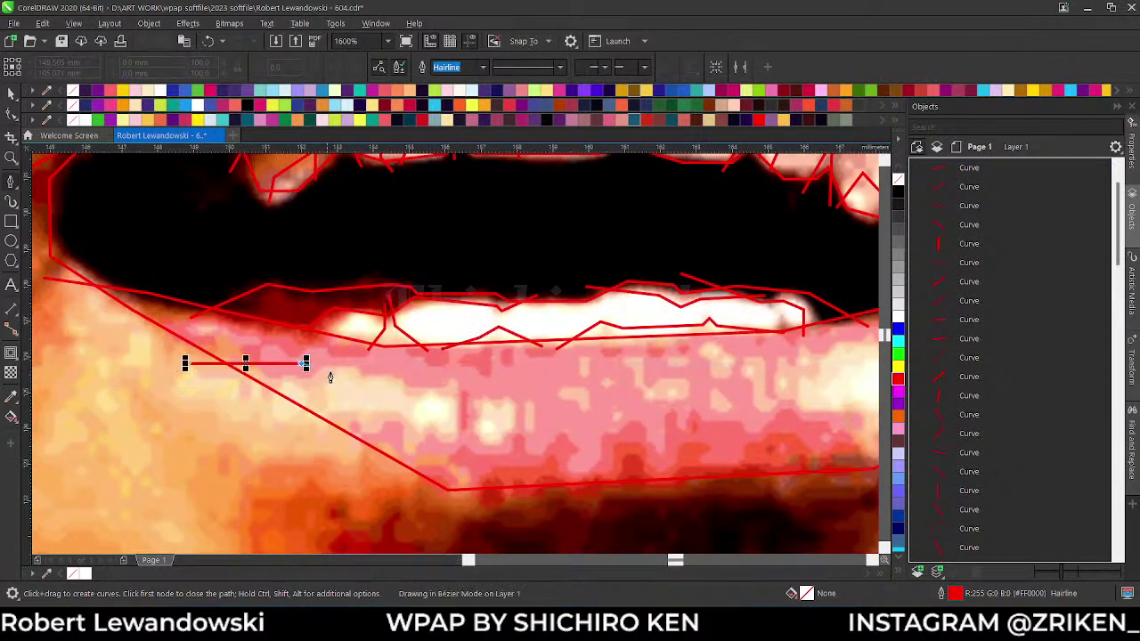
double_click(494, 429)
scroll(498, 436, "down", 3)
scroll(503, 445, "up", 3)
left_click(476, 424)
double_click(715, 406)
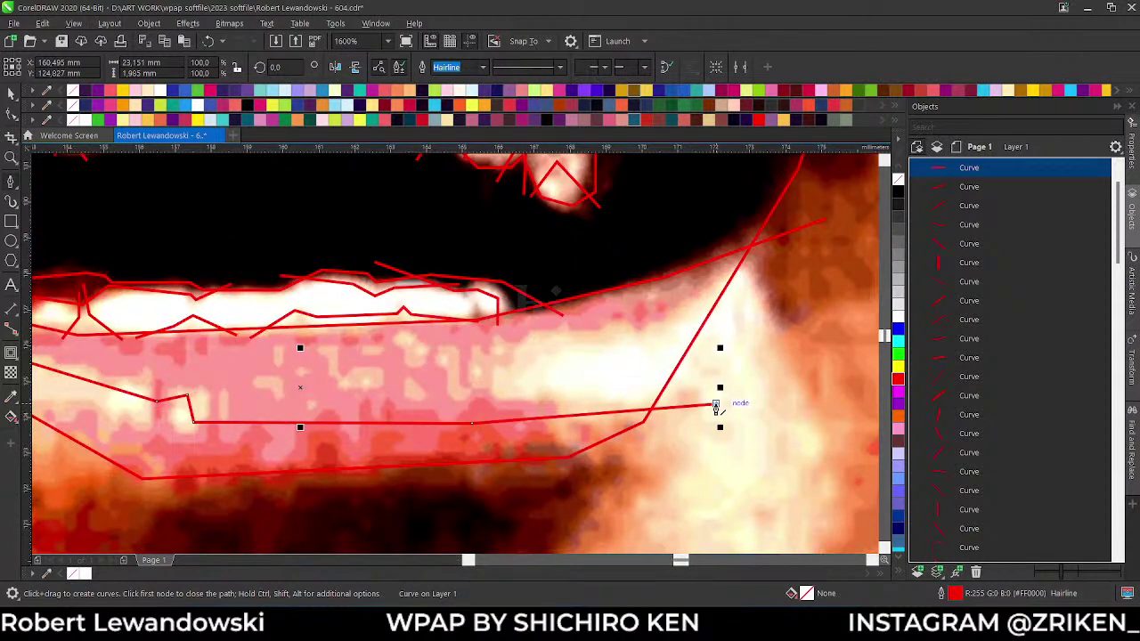
- Outline the highlight on the right end of the lower lip with an angular curve, about 10.1 by 6.0 mm
left_click(756, 266)
left_click(439, 339)
left_click(393, 356)
left_click(621, 480)
scroll(620, 481, "down", 3)
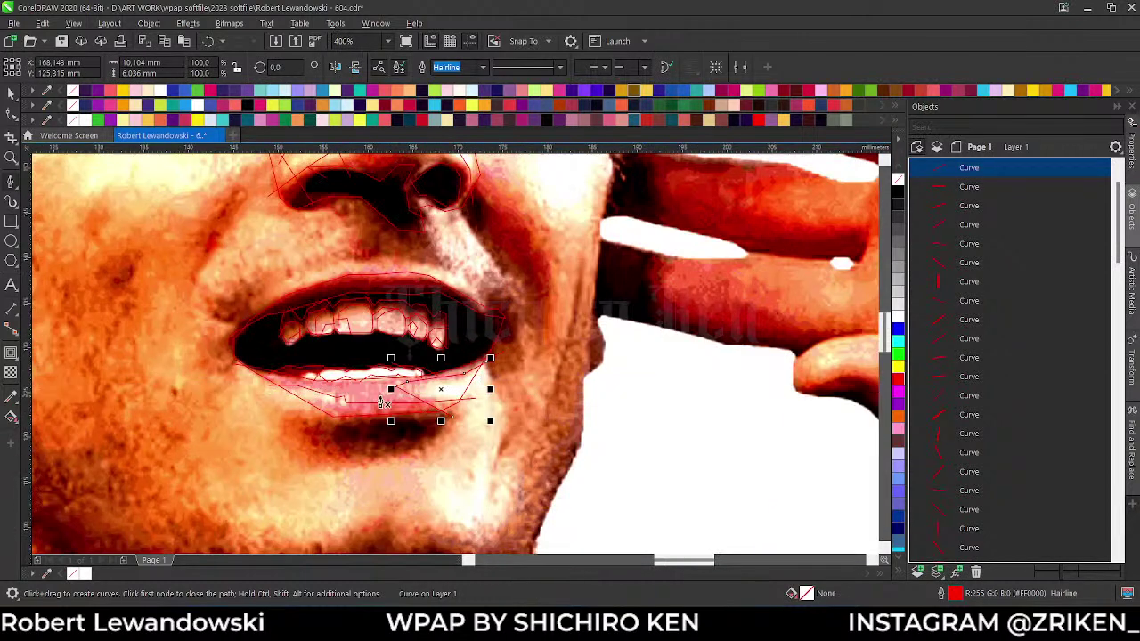
- Trace the darker facet on the lower left part of the lower lip, about 8.4 by 1.3 mm
scroll(583, 479, "up", 3)
left_click(246, 426)
left_click(394, 451)
left_click(548, 400)
scroll(548, 402, "down", 2)
scroll(768, 386, "up", 2)
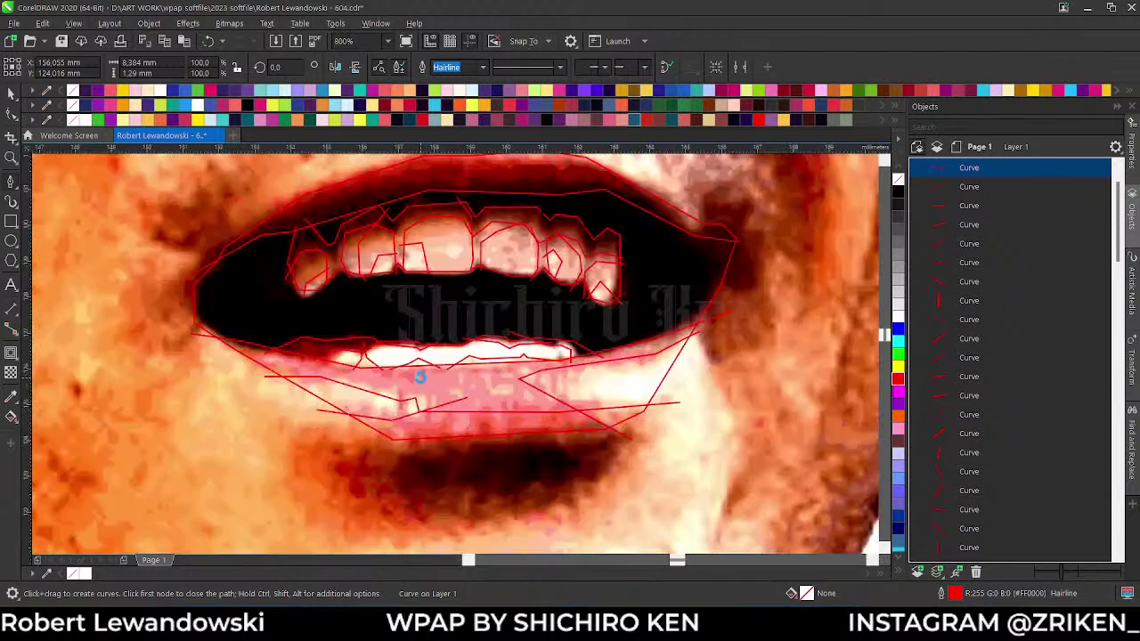
- Draw a short bent dividing line within the lower lip's right highlight, about 1.9 by 3.2 mm
scroll(769, 387, "down", 1)
scroll(774, 374, "up", 1)
left_click(767, 351)
left_click(729, 382)
left_click(747, 413)
scroll(719, 454, "down", 2)
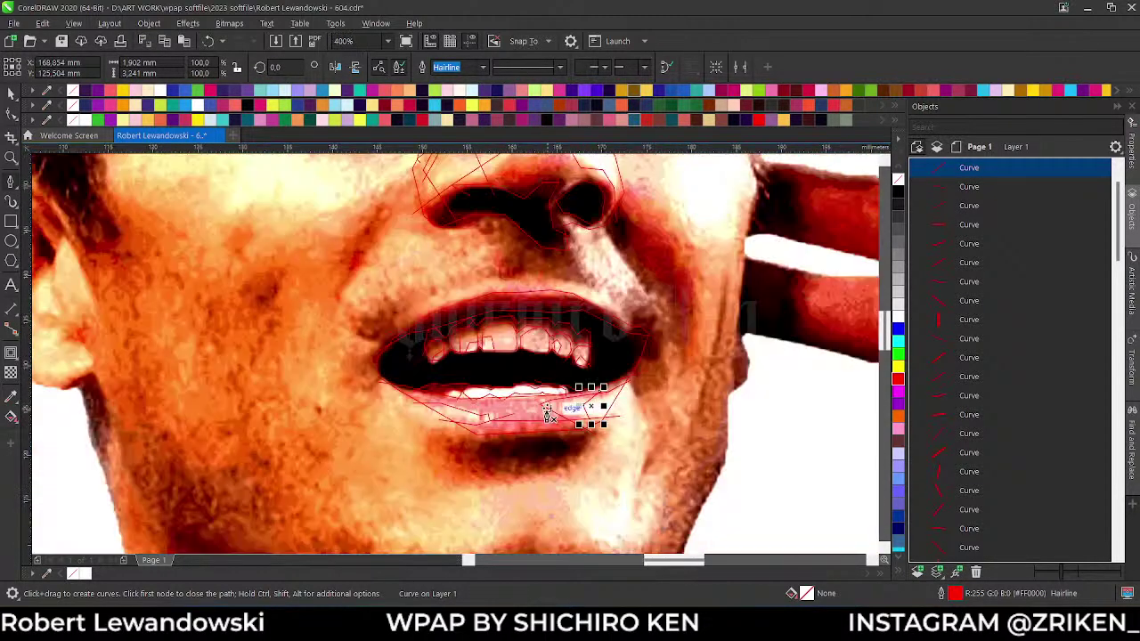
- Trace a tone-dividing line across the middle of the upper lip, about 19.8 by 1.8 mm
scroll(526, 341, "down", 1)
scroll(526, 341, "up", 3)
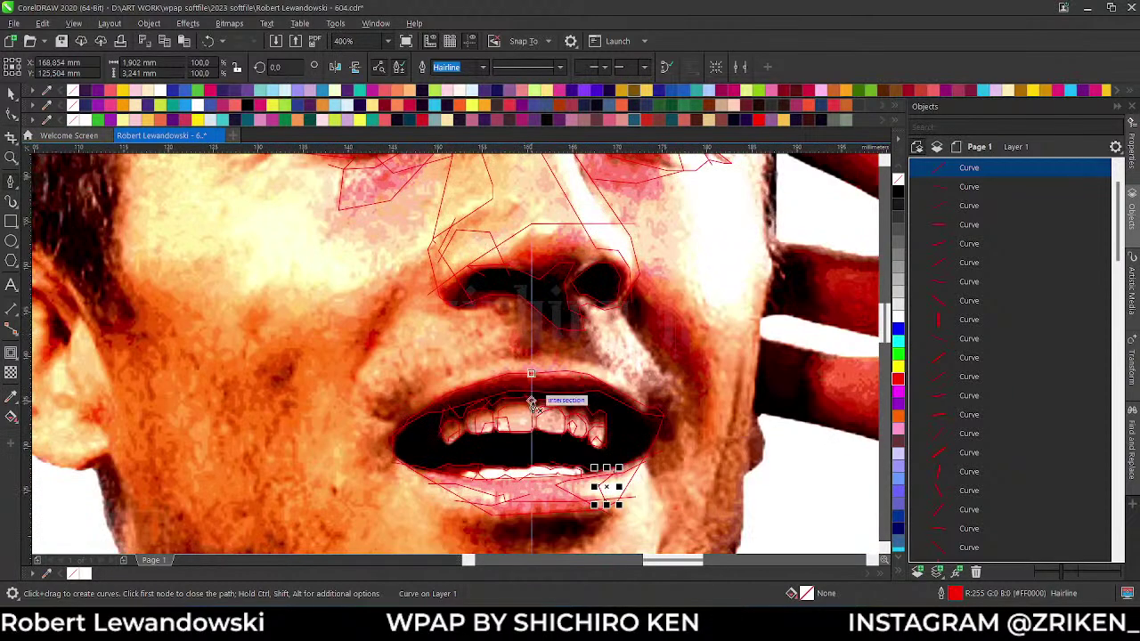
left_click(136, 368)
left_click(303, 364)
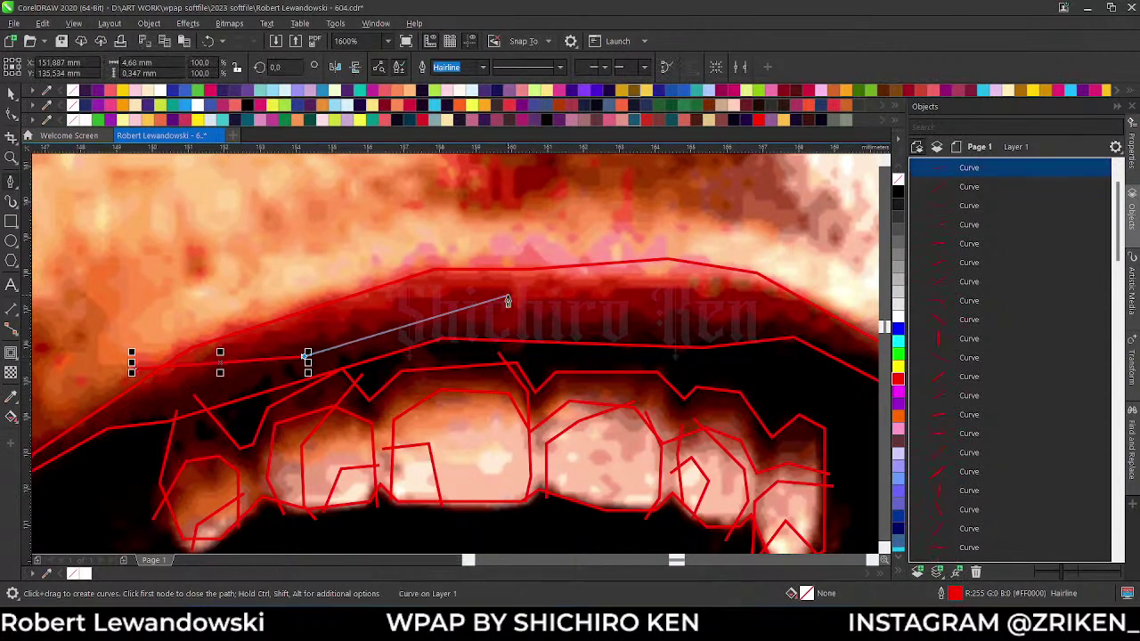
left_click(507, 300)
left_click(846, 303)
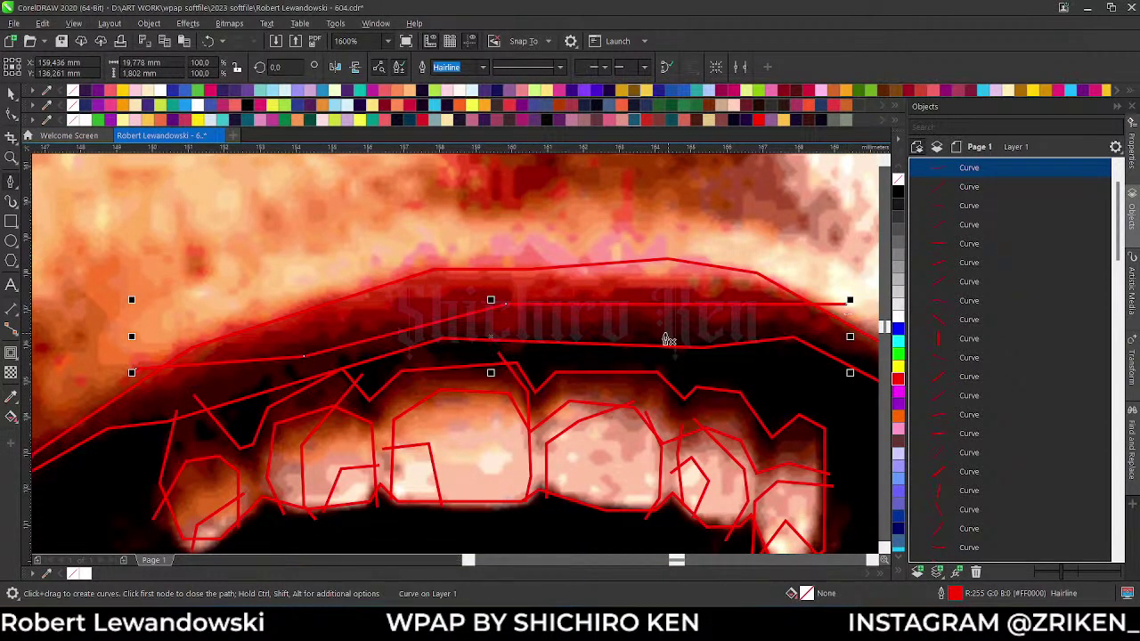
- Select the portrait bitmap and toggle the view mode back and forth to check the traced lines
scroll(722, 334, "down", 3)
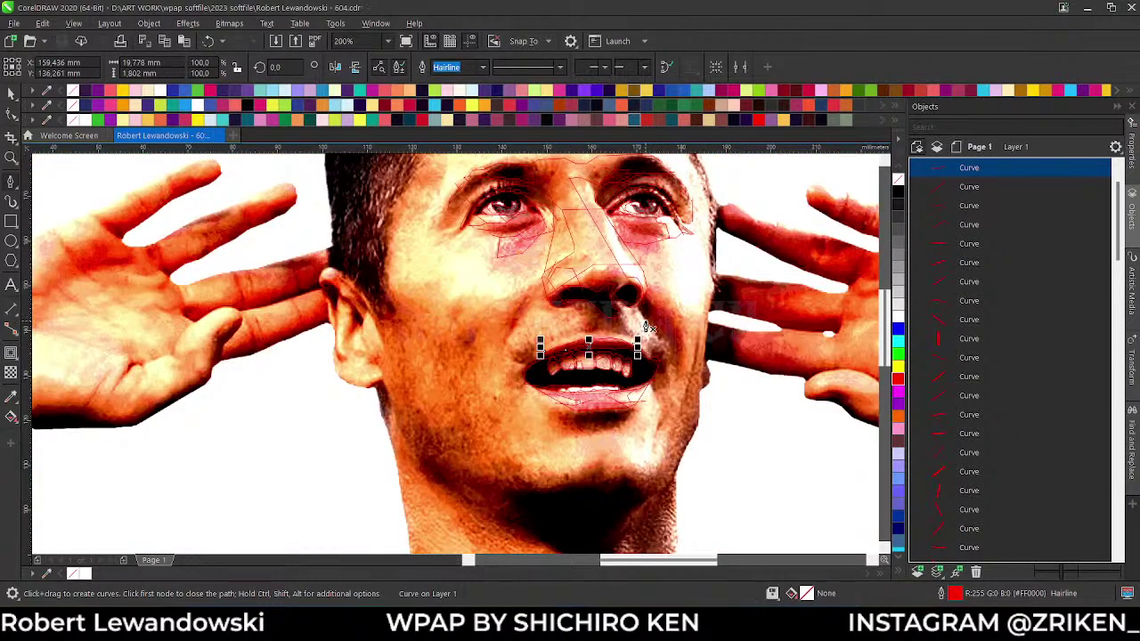
scroll(615, 320, "down", 1)
key("space")
scroll(615, 321, "up", 1)
left_click(692, 293)
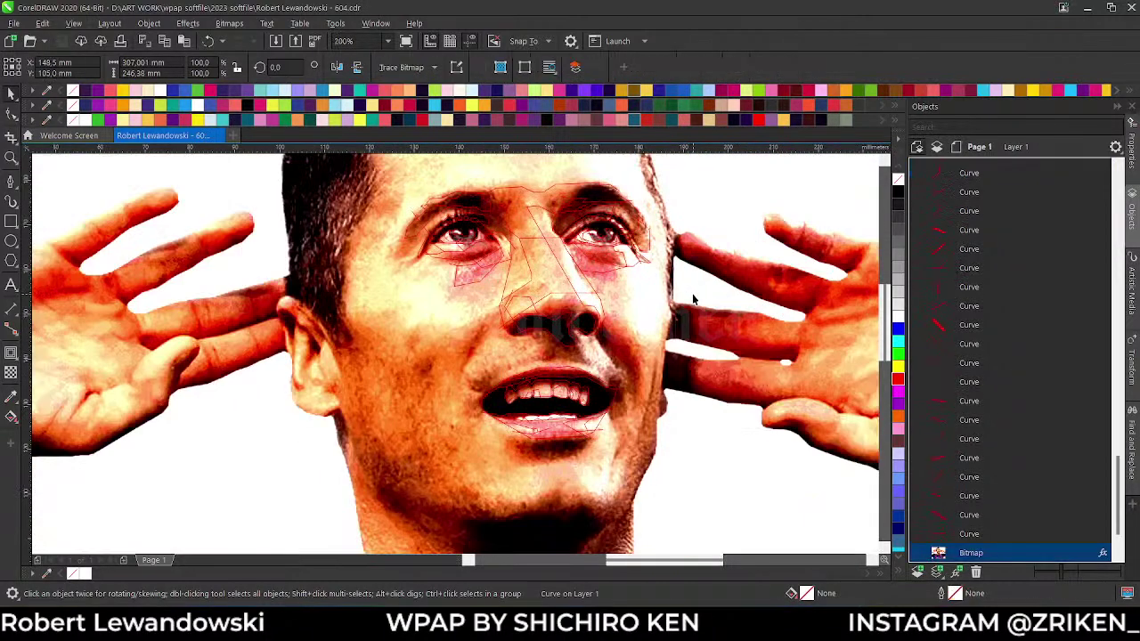
key("shift+F9")
key("shift+F9")
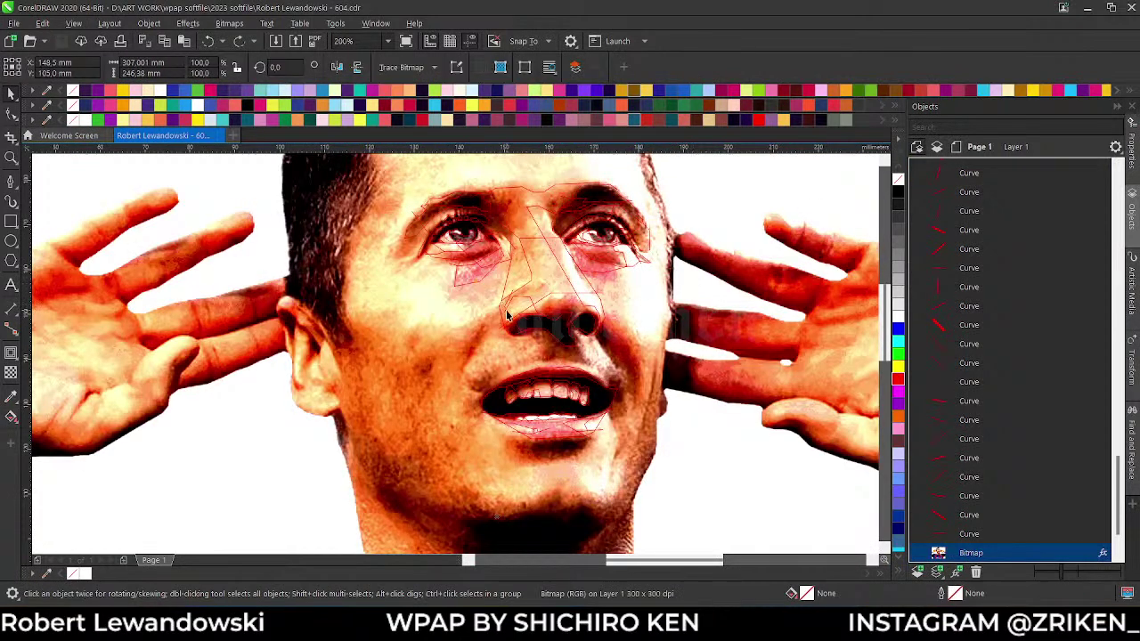
- Trace the shadow around the outer corner of the left-side eye with a hairline curve, about 10.7 by 9.6 mm
key("F5")
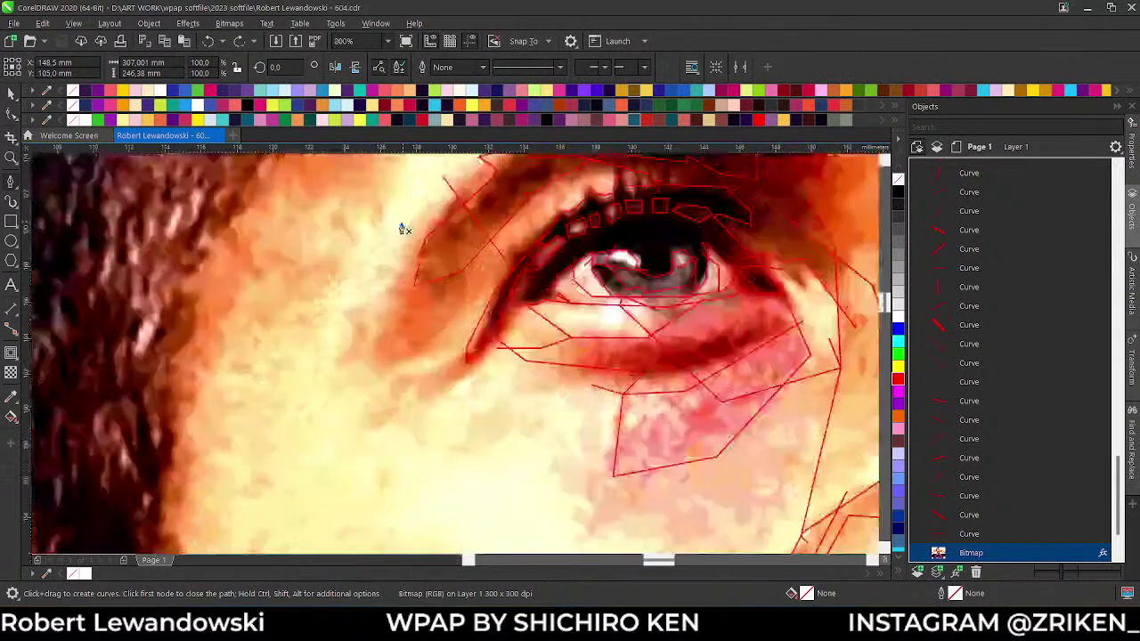
scroll(428, 259, "up", 2)
left_click(450, 224)
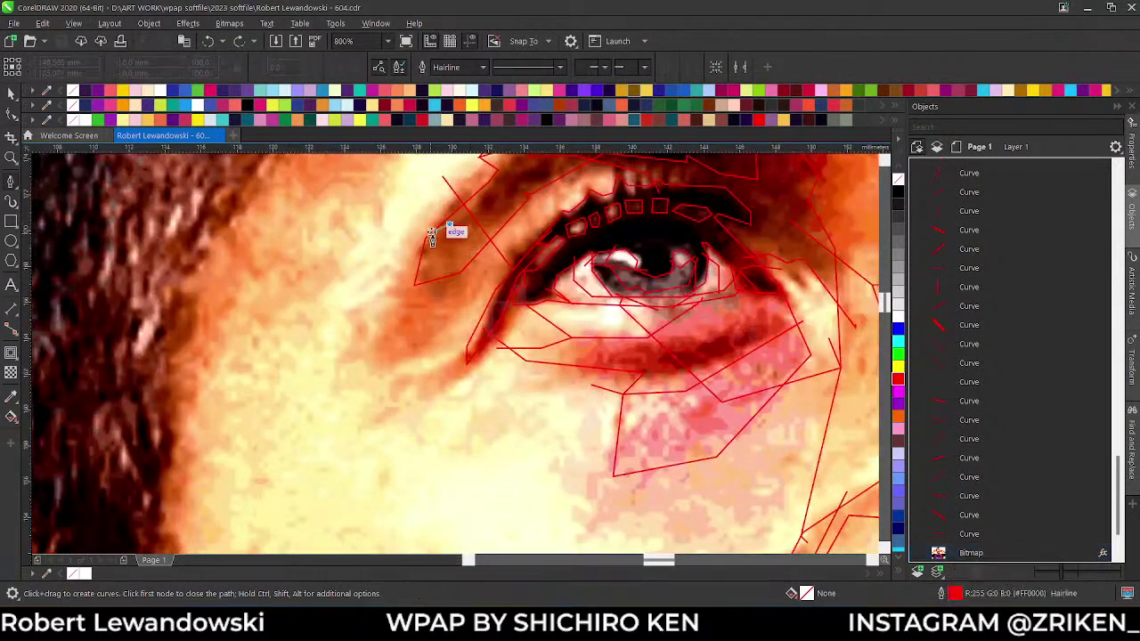
left_click(428, 237)
left_click(376, 337)
left_click(376, 372)
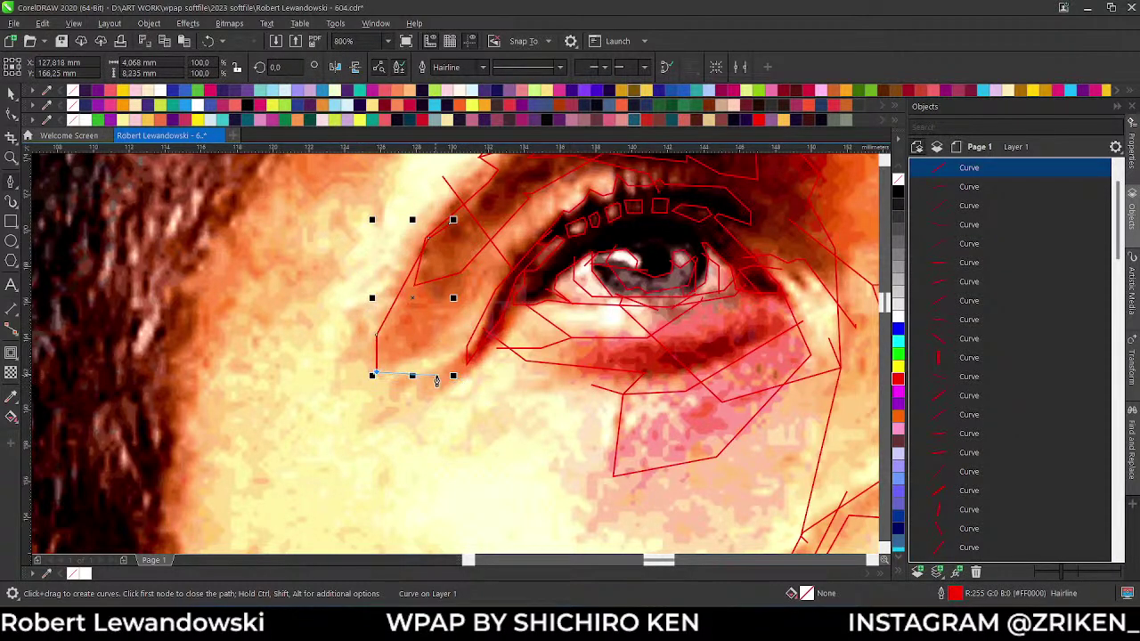
left_click(369, 397)
left_click(431, 397)
left_click(565, 350)
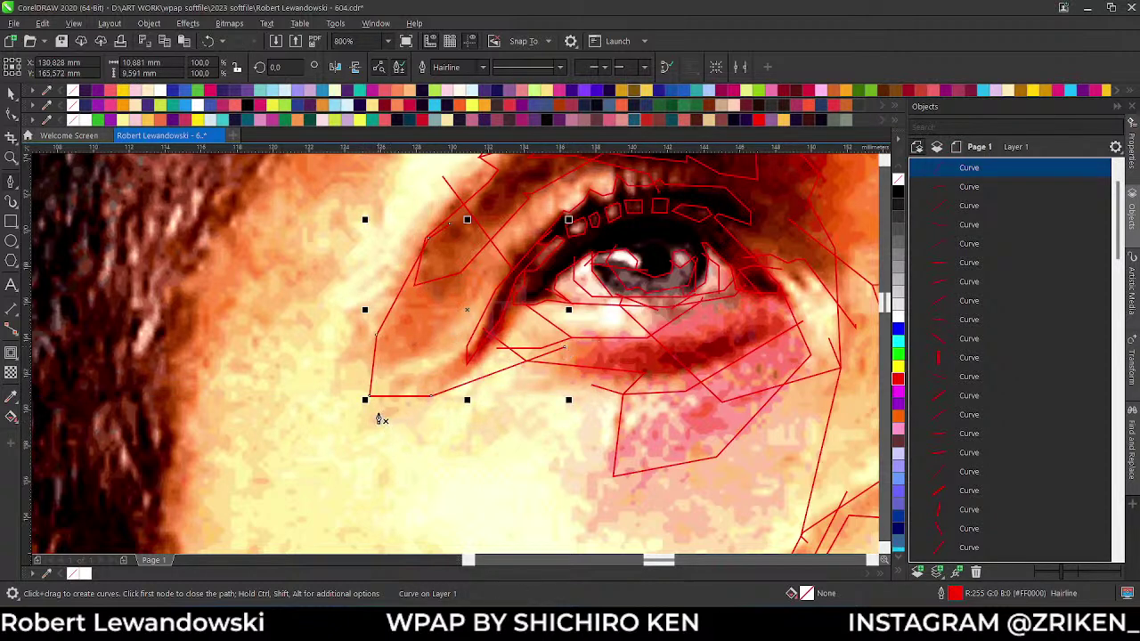
- Draw a wedge-shaped crease inside the outer-corner shadow of the left-side eye, about 5.7 by 7.2 mm
left_click(481, 290)
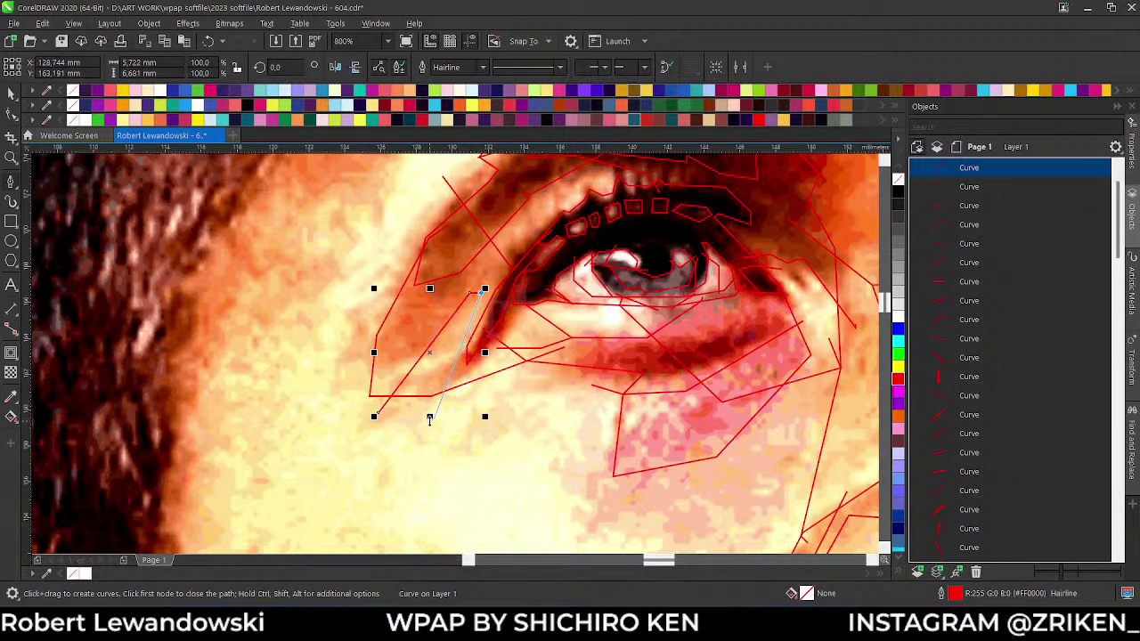
scroll(499, 325, "down", 5)
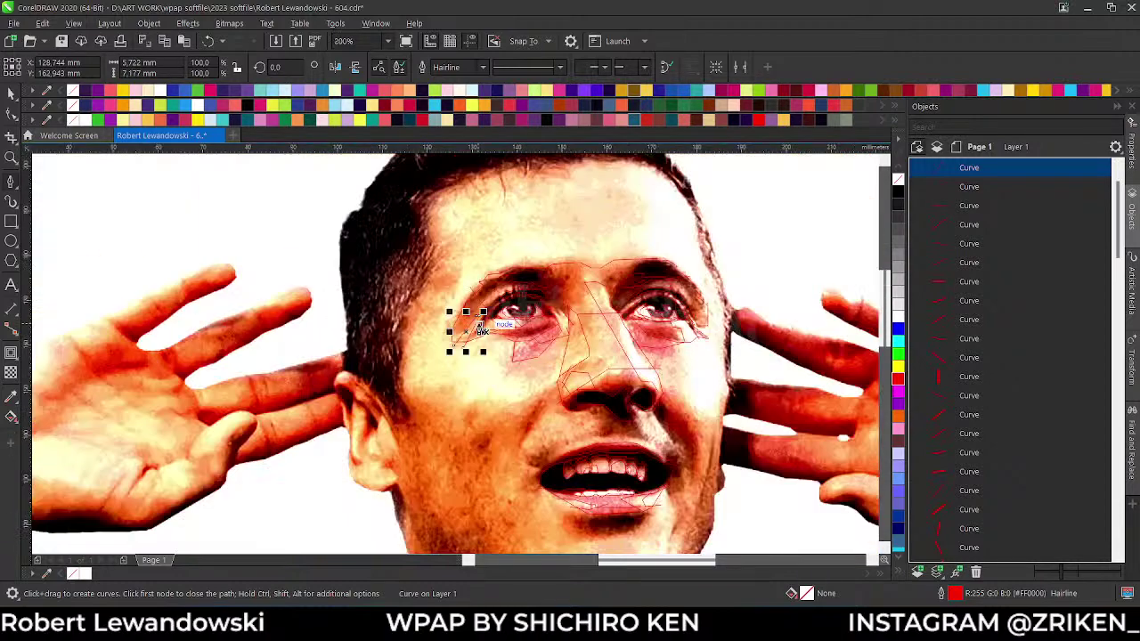
scroll(504, 322, "up", 2)
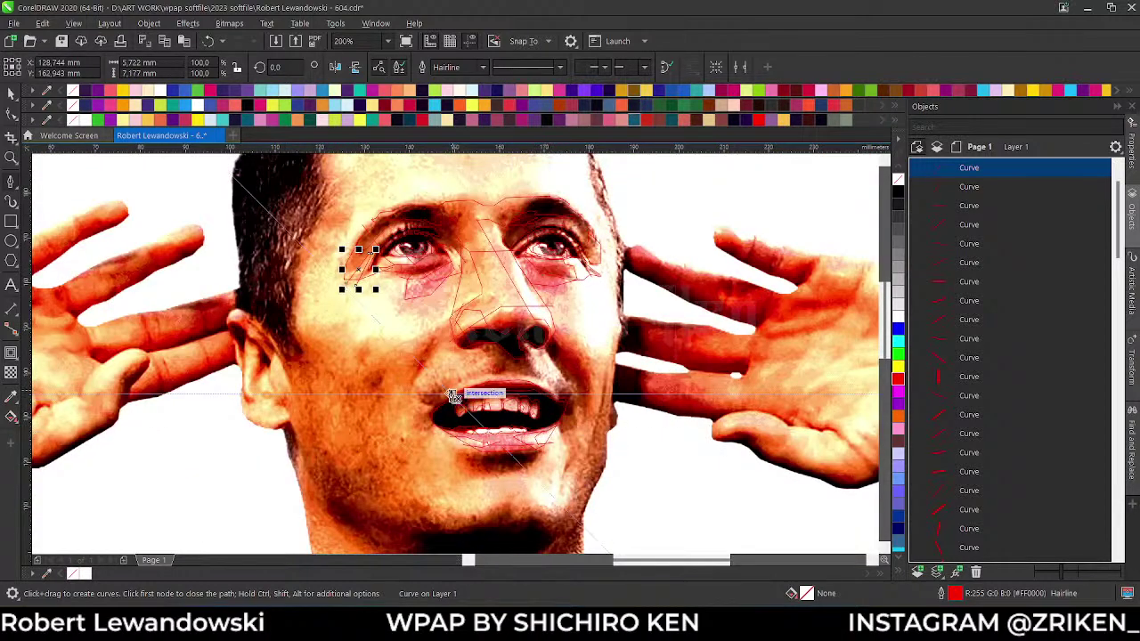
scroll(484, 423, "up", 2)
scroll(483, 423, "down", 2)
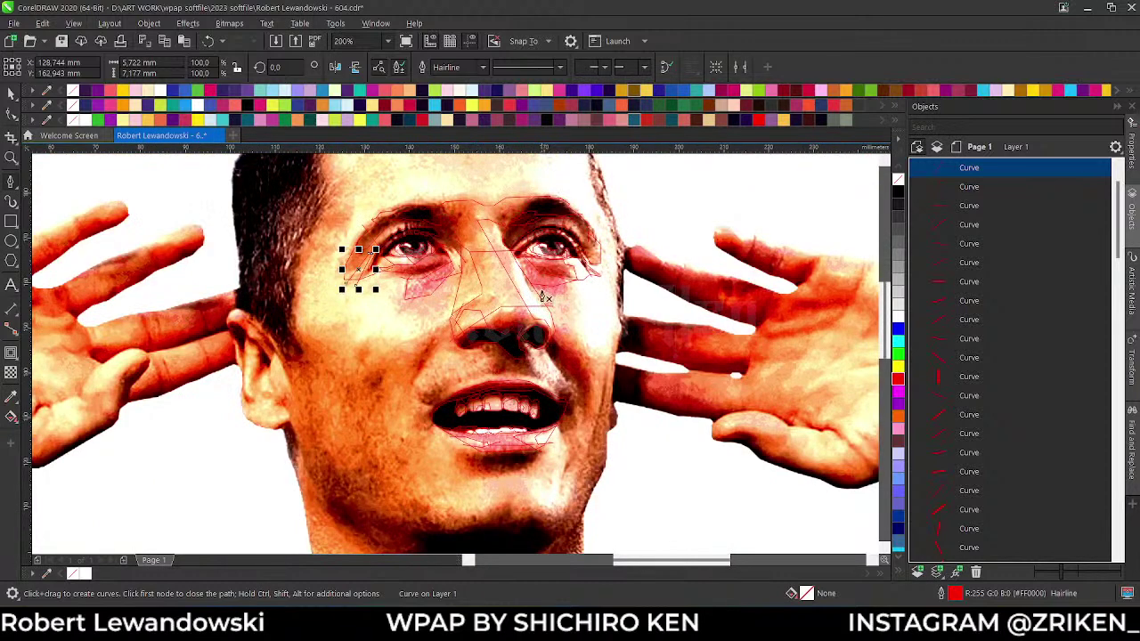
scroll(548, 258, "down", 2)
scroll(568, 216, "up", 2)
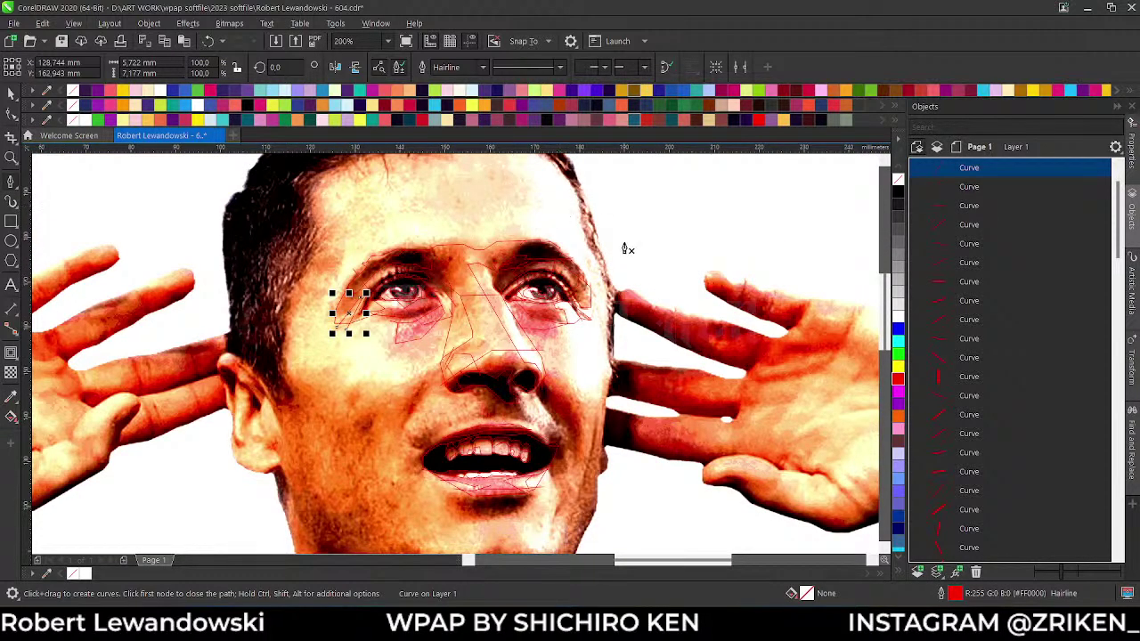
scroll(468, 299, "down", 2)
scroll(470, 257, "up", 2)
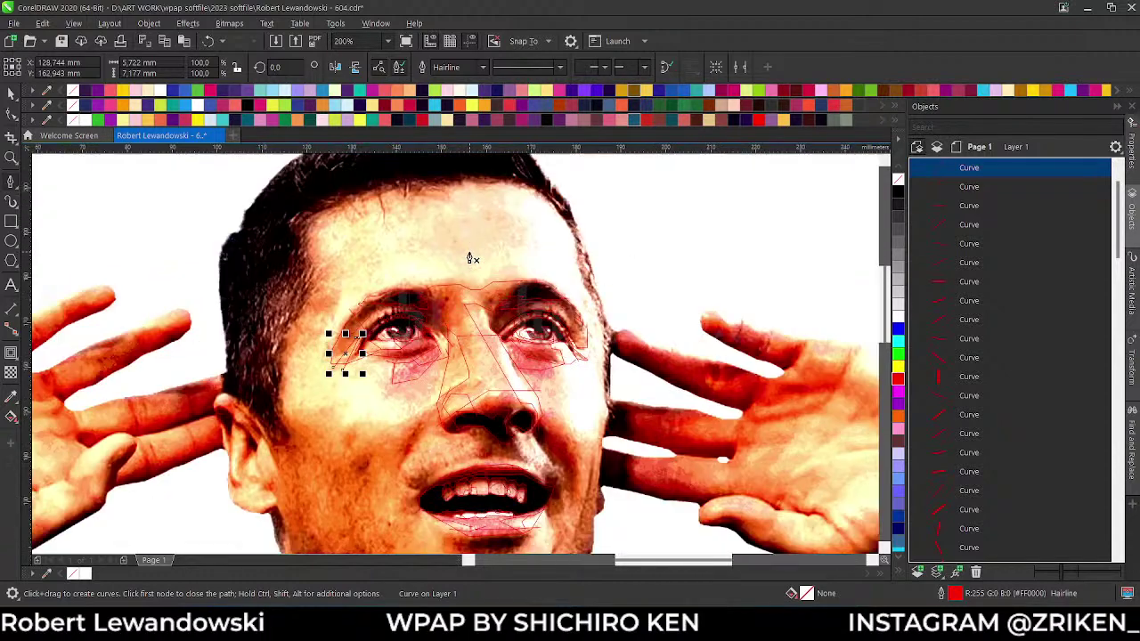
- Smart Fill the lash line, eyelid crease, eyebrow and outer lash piece of the right-side eye with white and no outline
key("space")
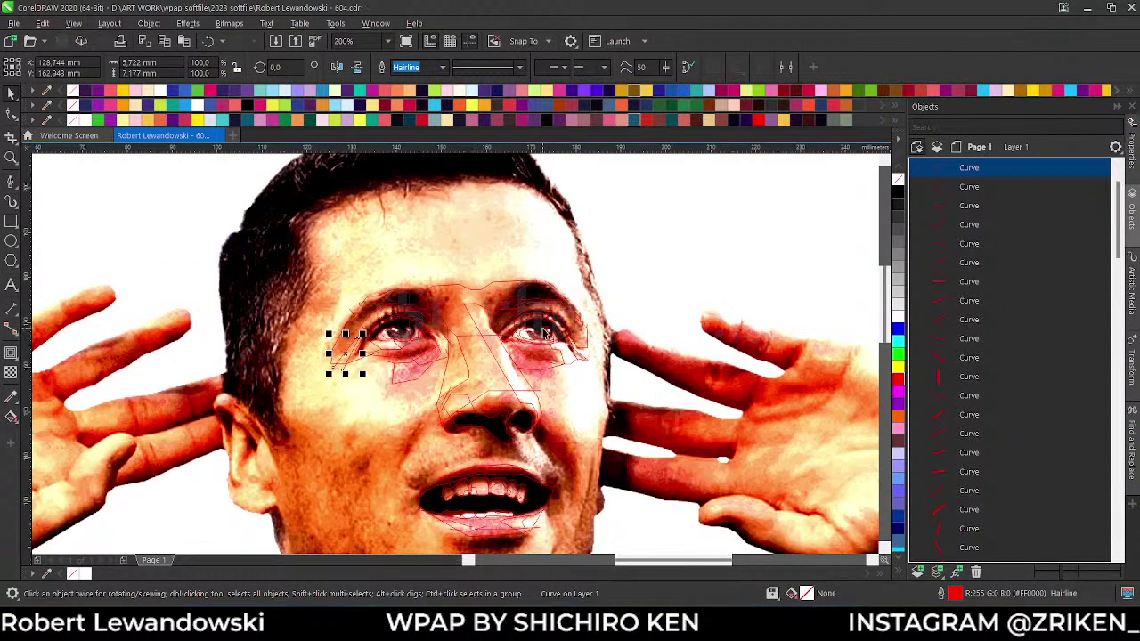
key("shift+s")
scroll(552, 331, "up", 4)
left_click(512, 305)
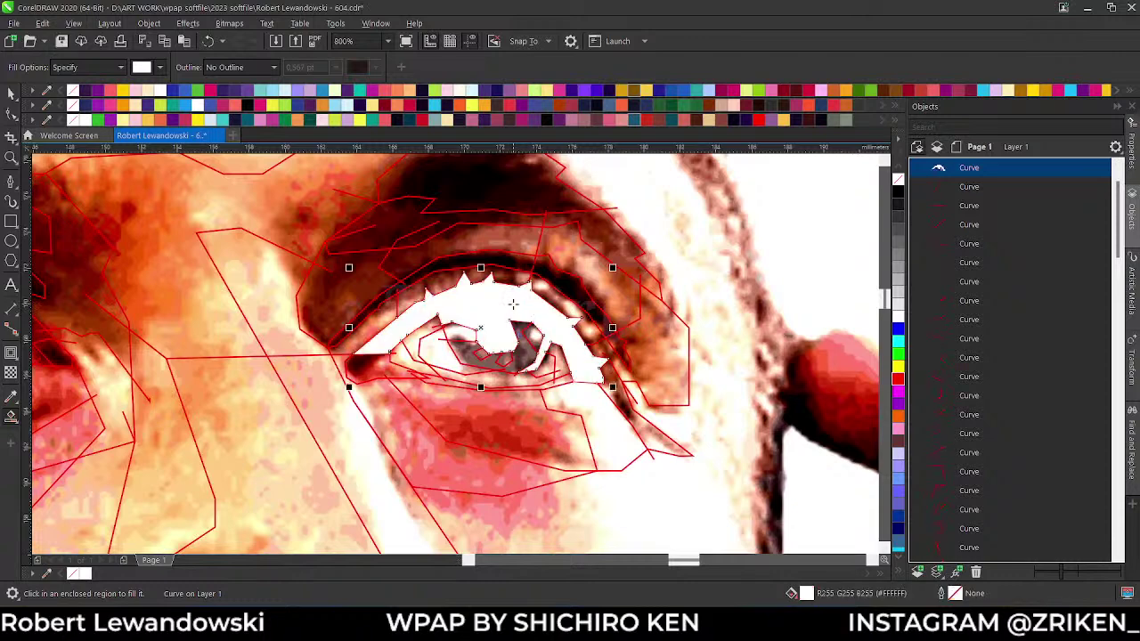
left_click(459, 282)
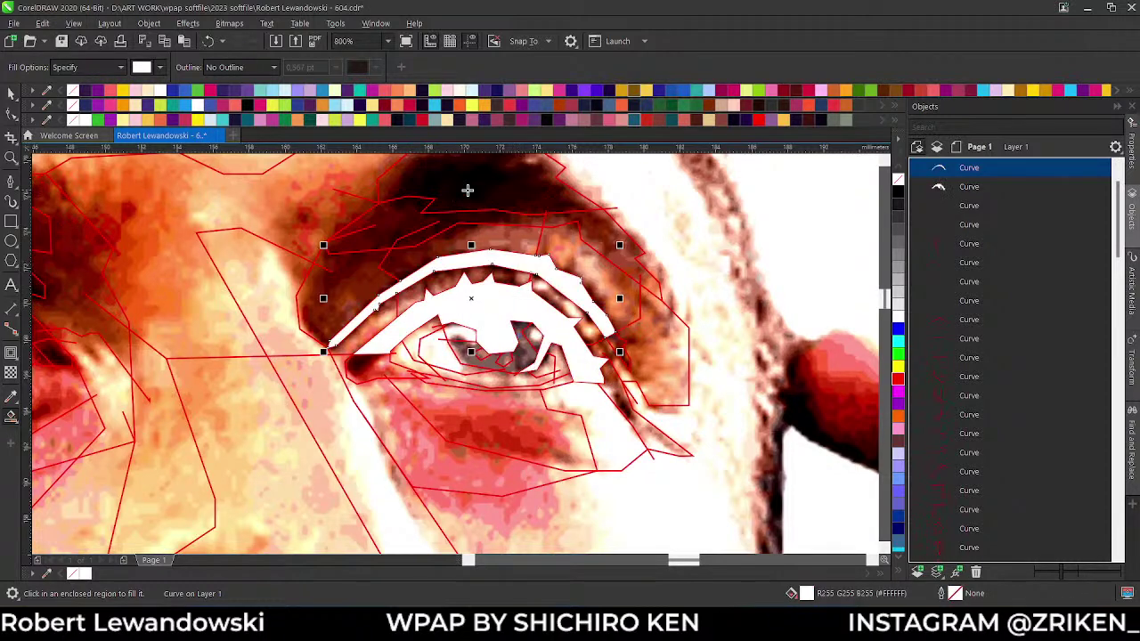
left_click(463, 193)
scroll(570, 294, "down", 2)
scroll(589, 313, "up", 3)
left_click(592, 313)
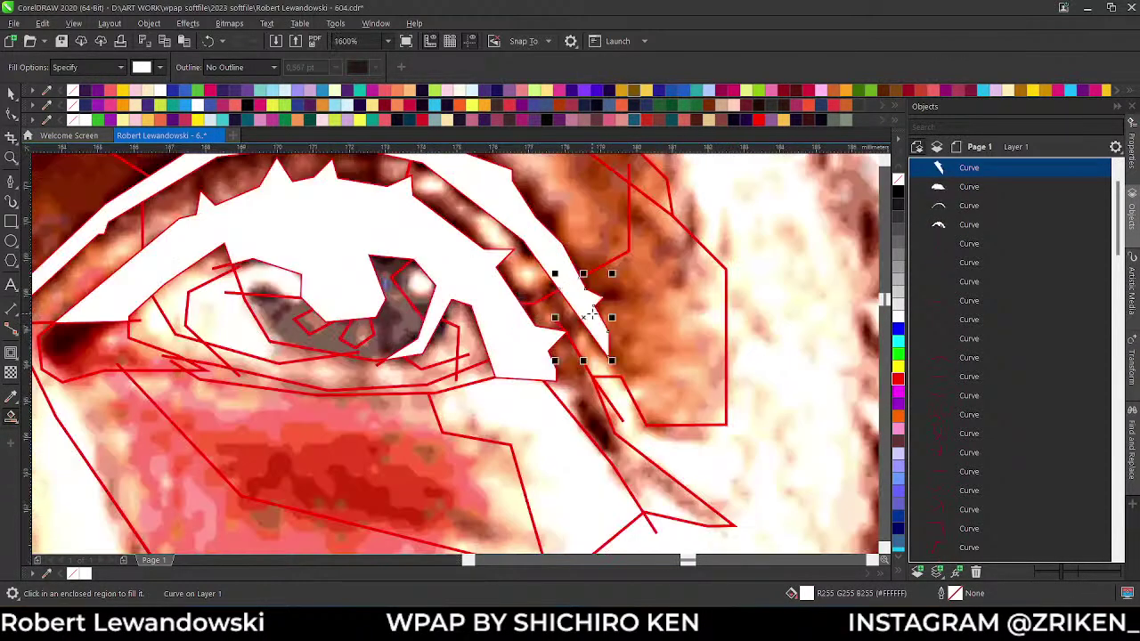
- Smart Fill the upper lash line and outer eyelid strip of the left-side eye with white and no outline
scroll(591, 314, "down", 1)
scroll(352, 327, "down", 3)
scroll(297, 318, "up", 3)
left_click(335, 279)
left_click(286, 299)
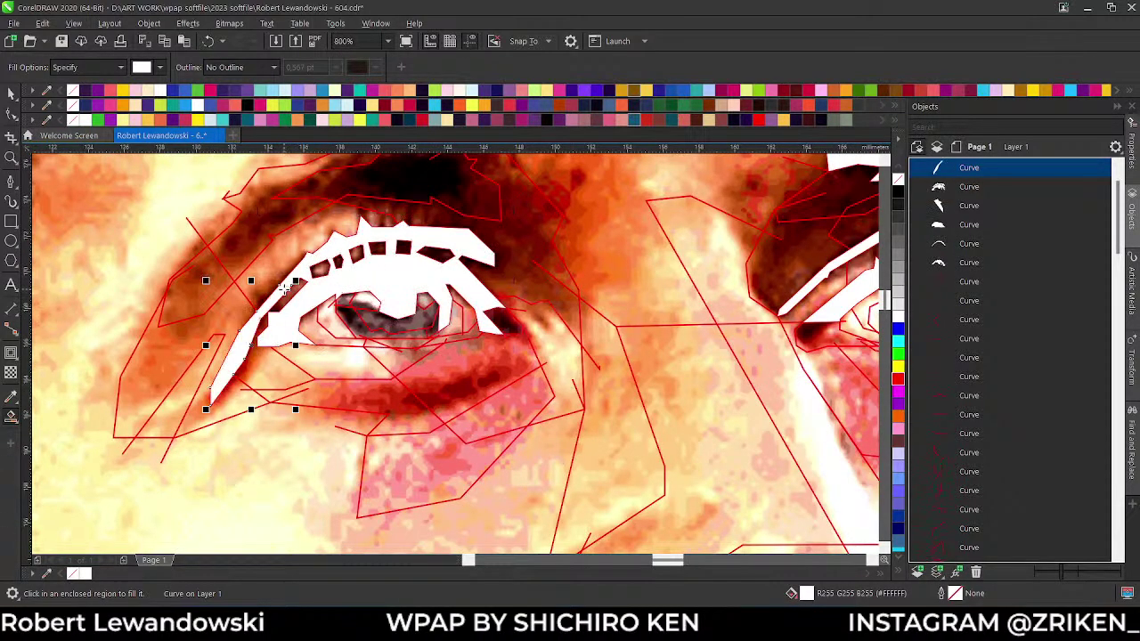
- Smart Fill the dark eyebrow region and the inner-corner piece of the left-side eye with white and no outline
left_click(434, 198)
left_click(501, 319)
scroll(501, 319, "down", 2)
scroll(436, 333, "up", 2)
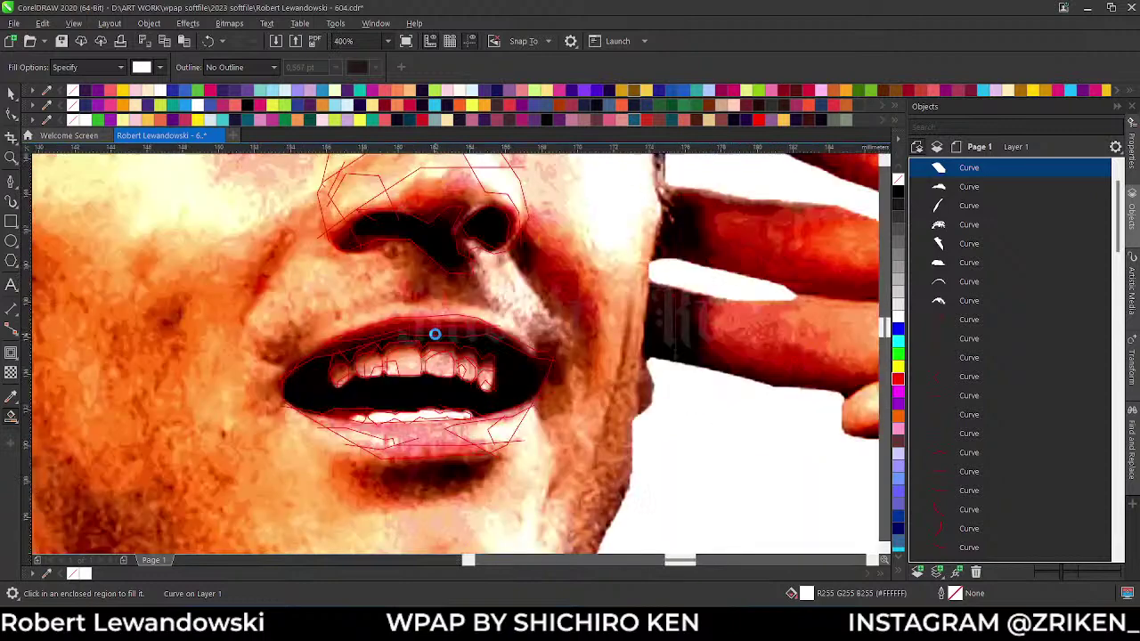
- Smart Fill the mouth opening, the small gap above the teeth and both nostrils with white and no outline
left_click(409, 431)
left_click(281, 367)
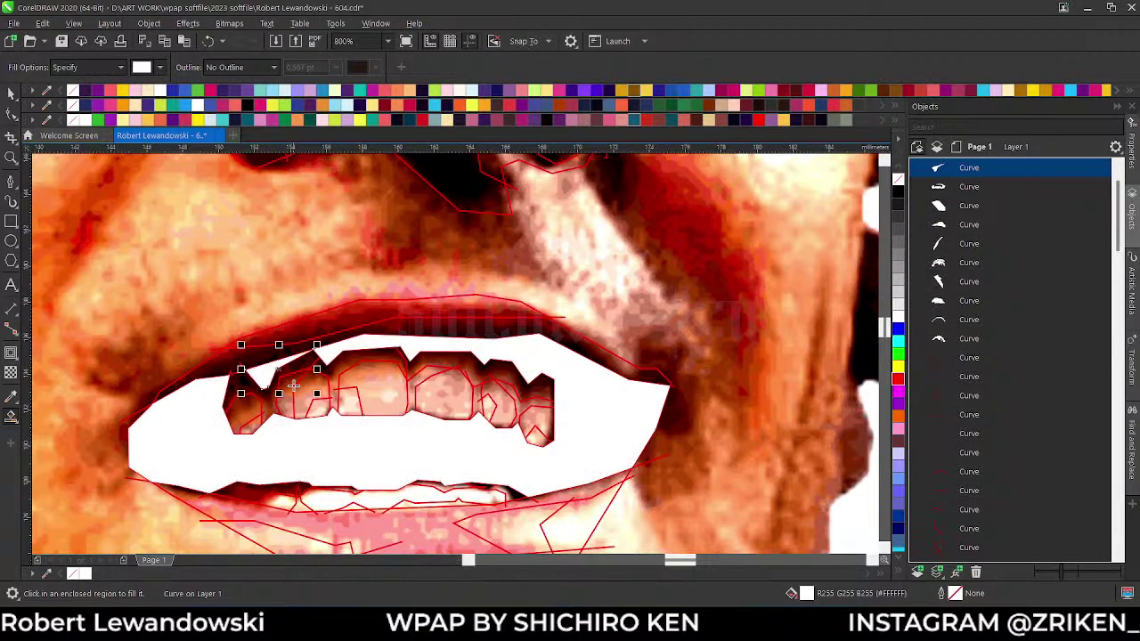
scroll(326, 437, "down", 2)
scroll(406, 377, "up", 1)
left_click(422, 367)
left_click(371, 376)
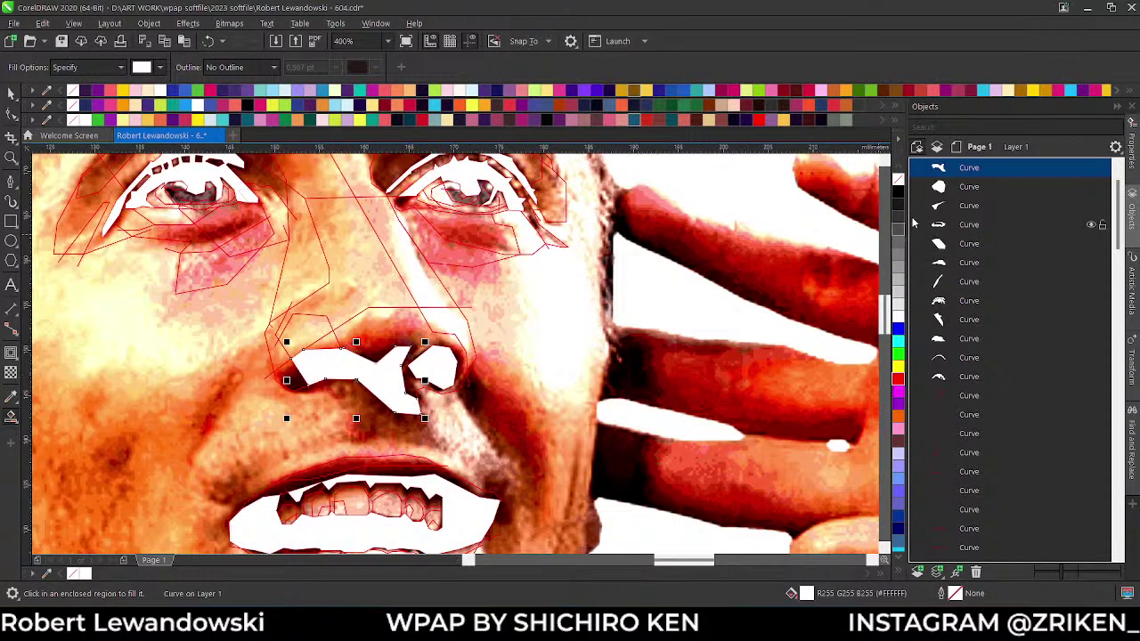
- Select the twelve white filled curves and recolour them all dark navy #18092B
key("space")
left_click(968, 375, "shift")
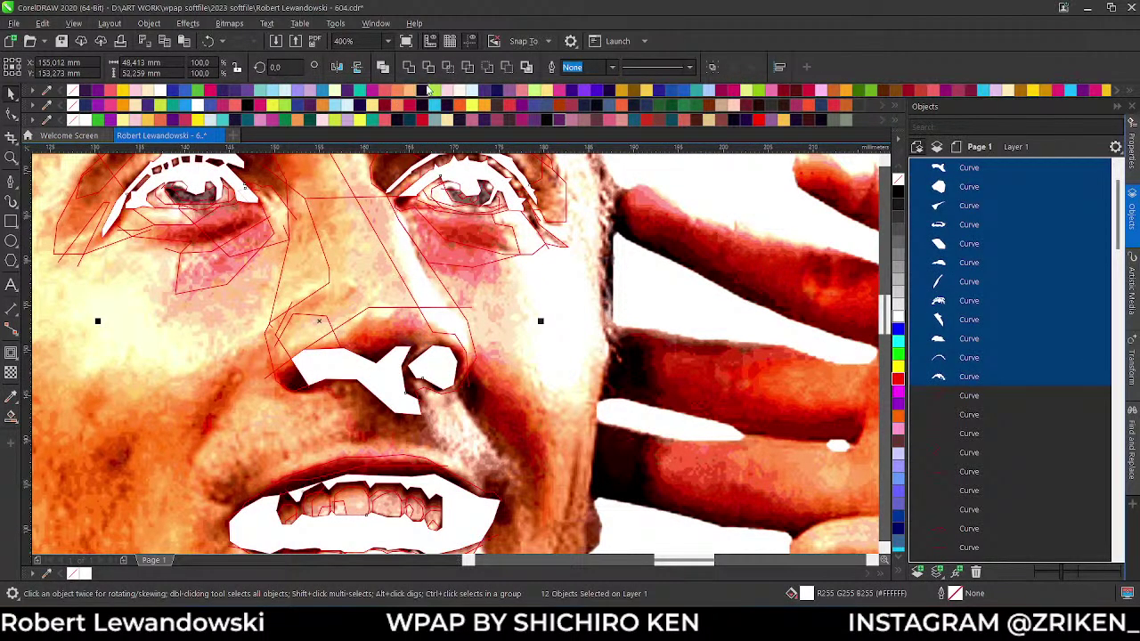
left_click(424, 90)
- Smart Fill the inner corner of the right-side eye and colour it deep blue #261F91
scroll(480, 258, "down", 1)
key("space")
scroll(479, 268, "up", 2)
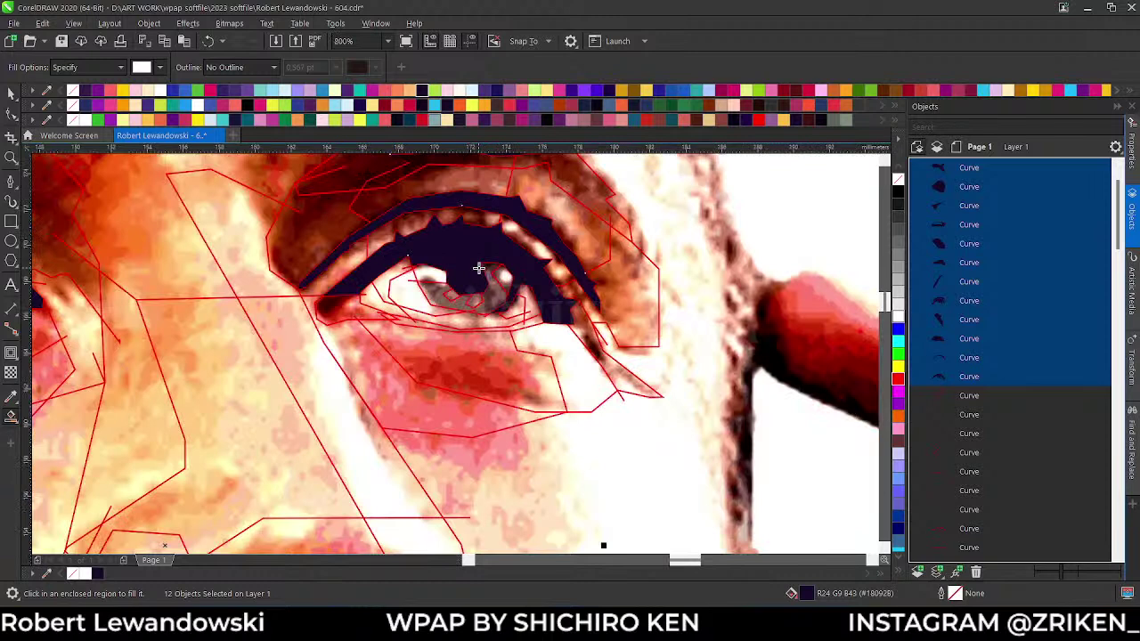
scroll(440, 279, "up", 1)
left_click(234, 331)
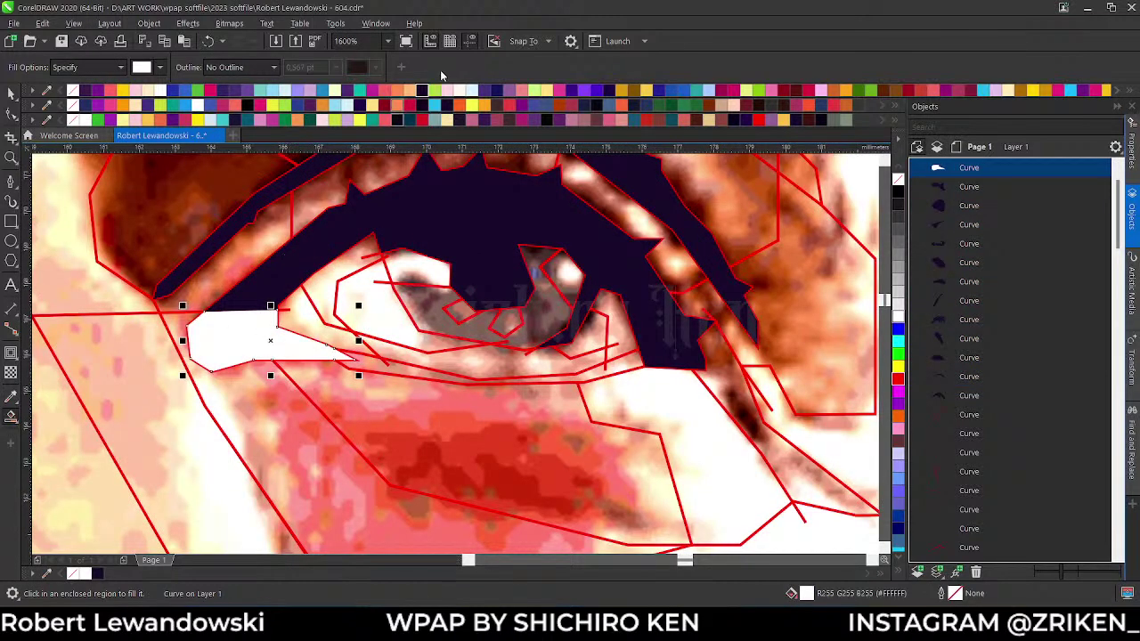
left_click(581, 93)
left_click(609, 90)
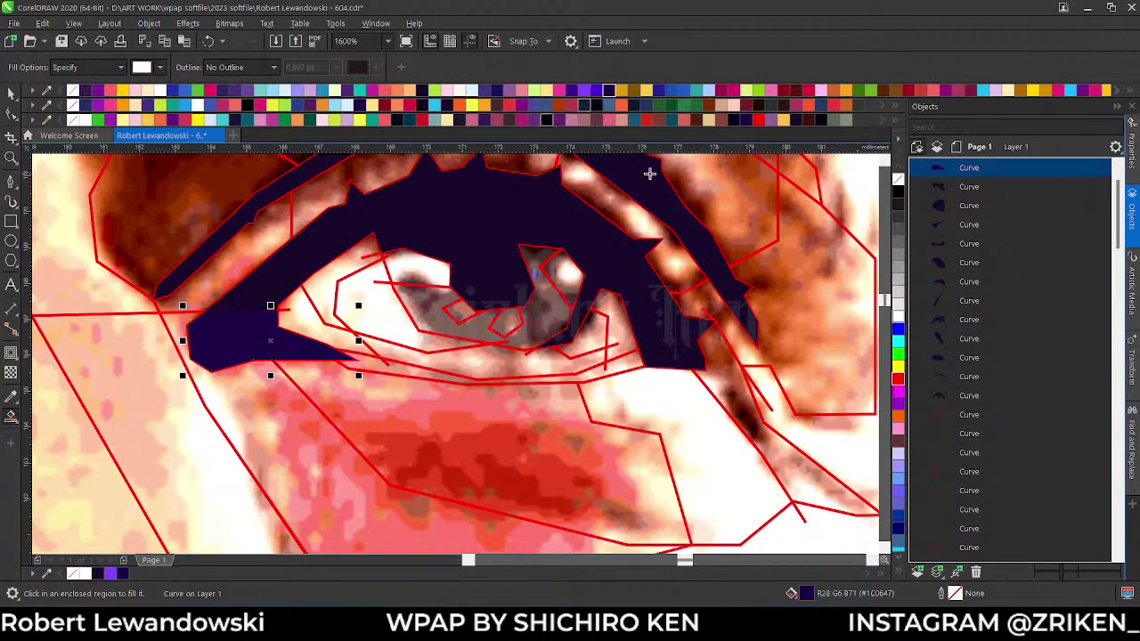
left_click(660, 93)
- Smart Fill the right-side eyeball's main area in white and colour its upper inner and lower shadow strips light blue
scroll(441, 289, "up", 1)
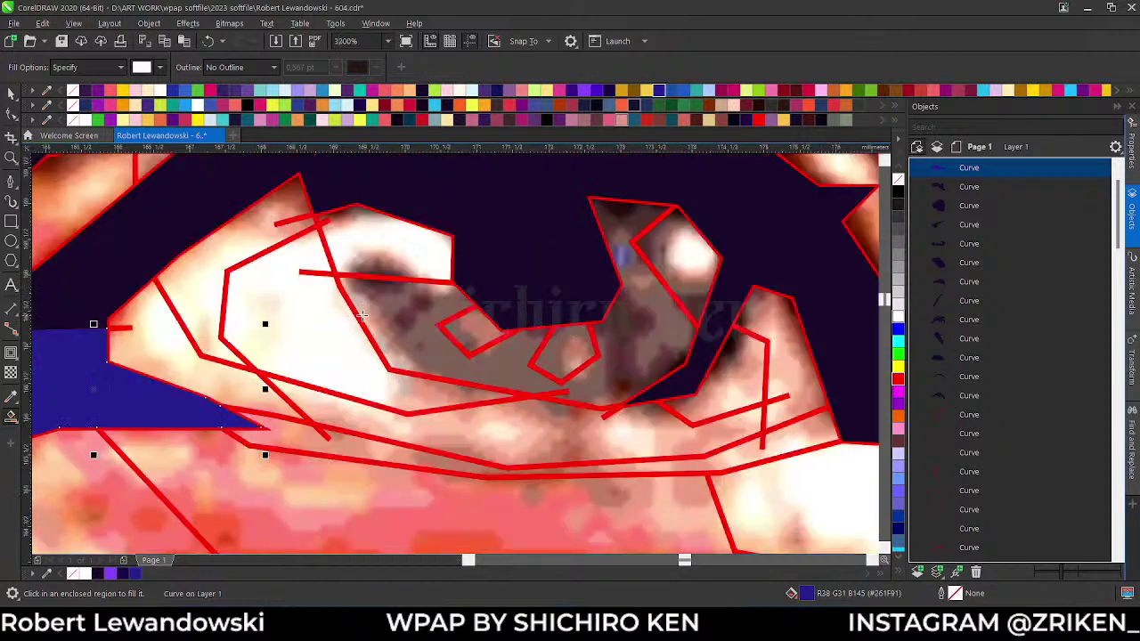
left_click(270, 279)
left_click(253, 234)
left_click(458, 414)
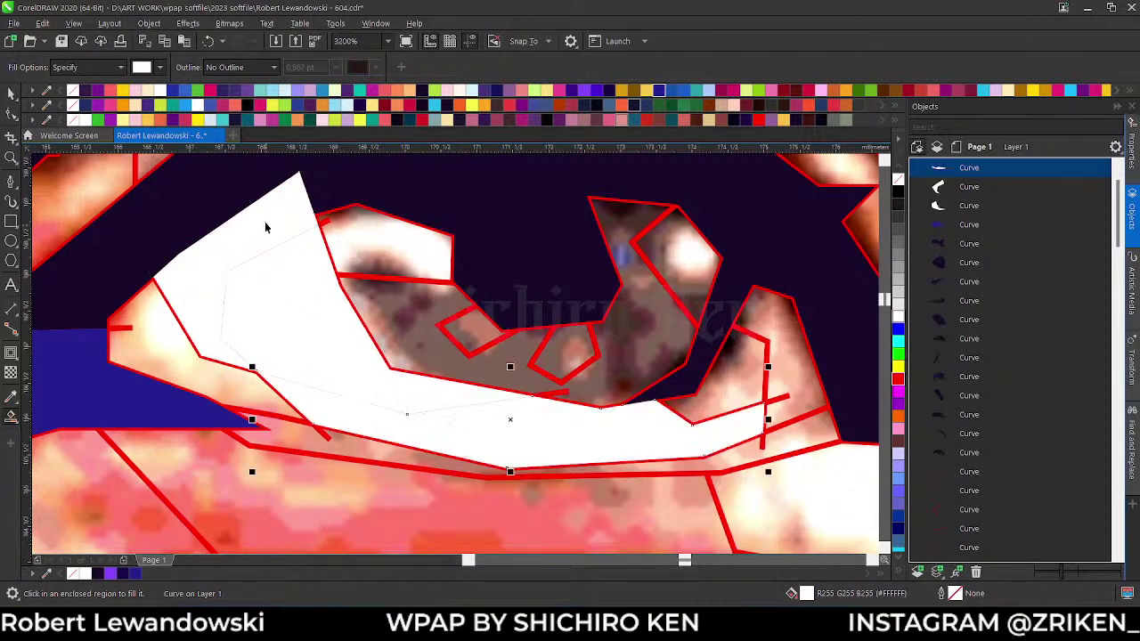
key("space")
left_click(276, 90)
key("space")
- Smart Fill the right-side eyeball's inner end light purple, its outer end teal and the small outer patch white
left_click(151, 347)
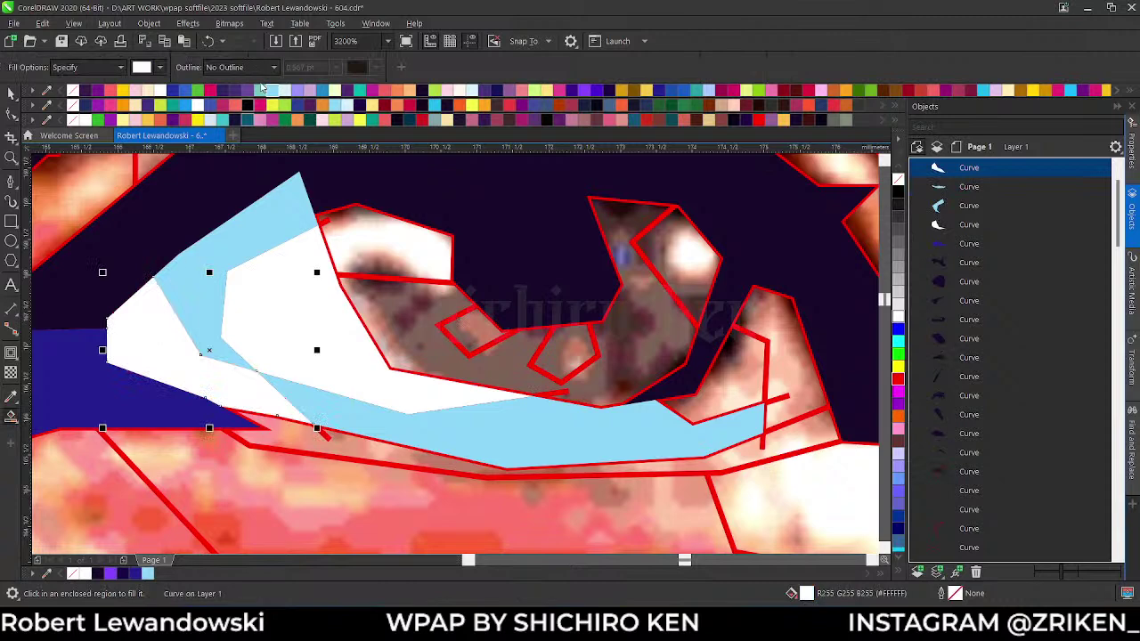
left_click(299, 89)
scroll(475, 326, "down", 1)
scroll(647, 320, "up", 1)
left_click(610, 359)
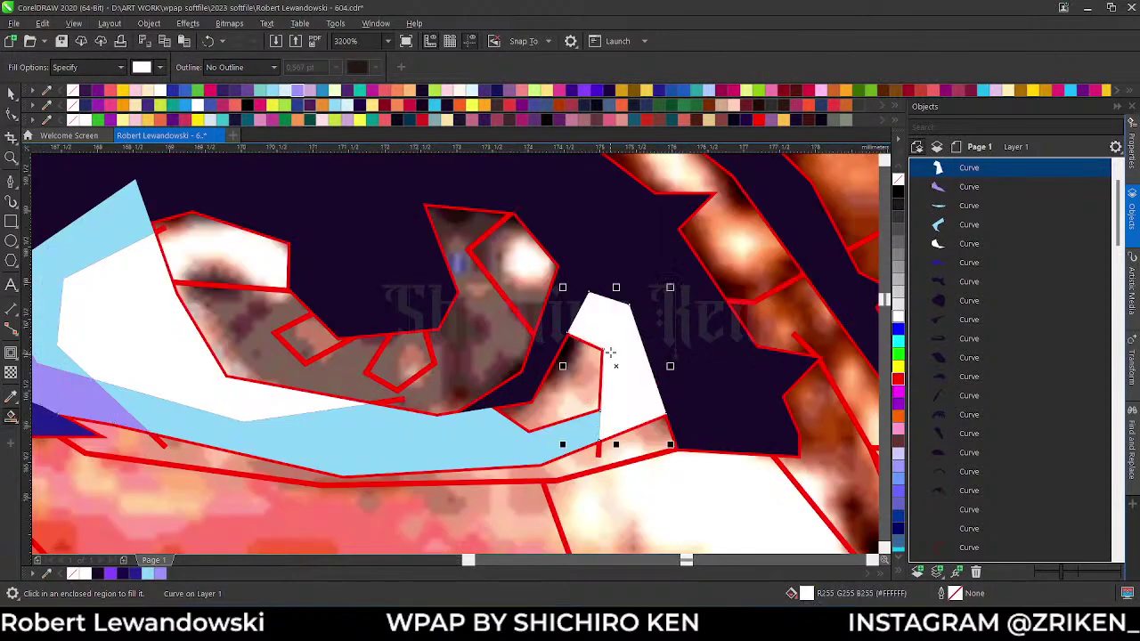
left_click(359, 91)
left_click(552, 376)
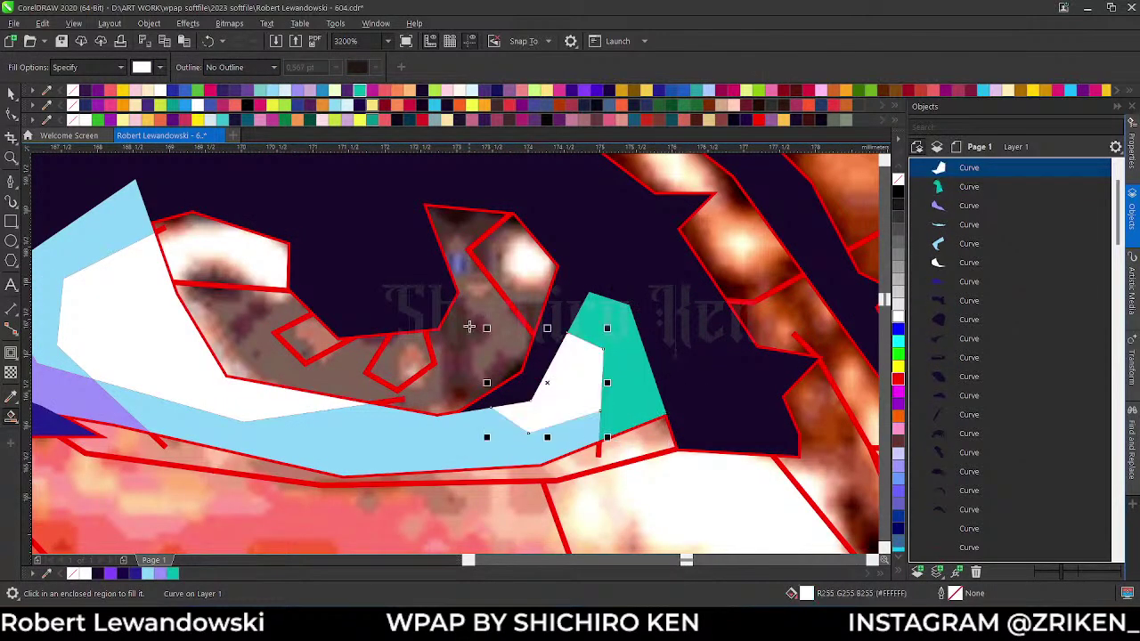
- Smart Fill the right-side iris, colouring its upper inner patch purple #8645FF and its main body violet #4A00D4
left_click(221, 240)
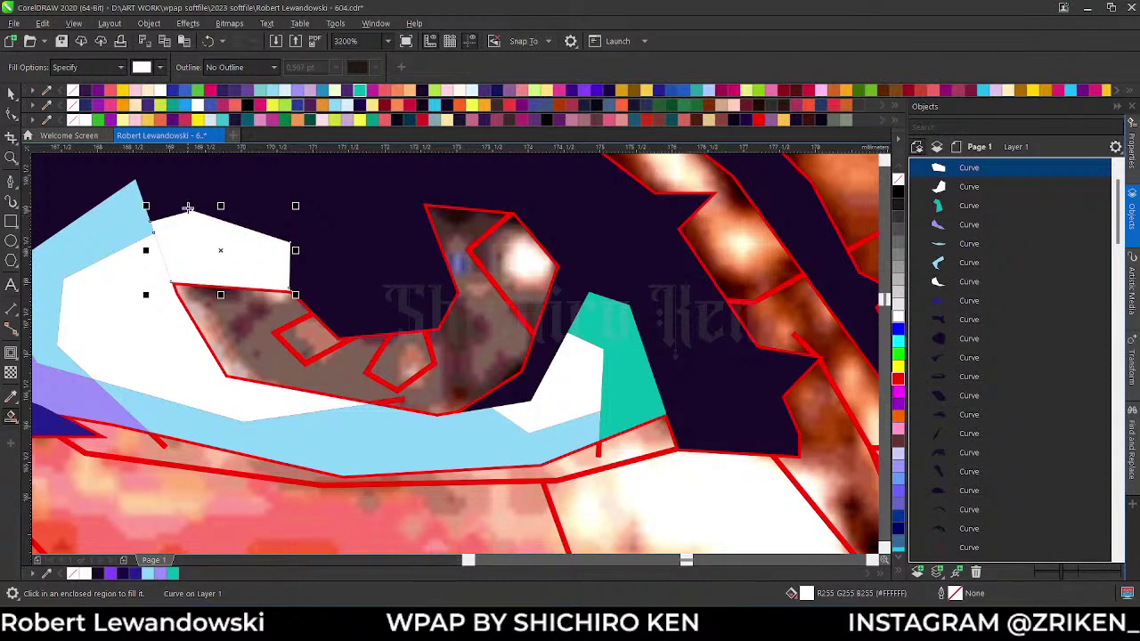
left_click(587, 91)
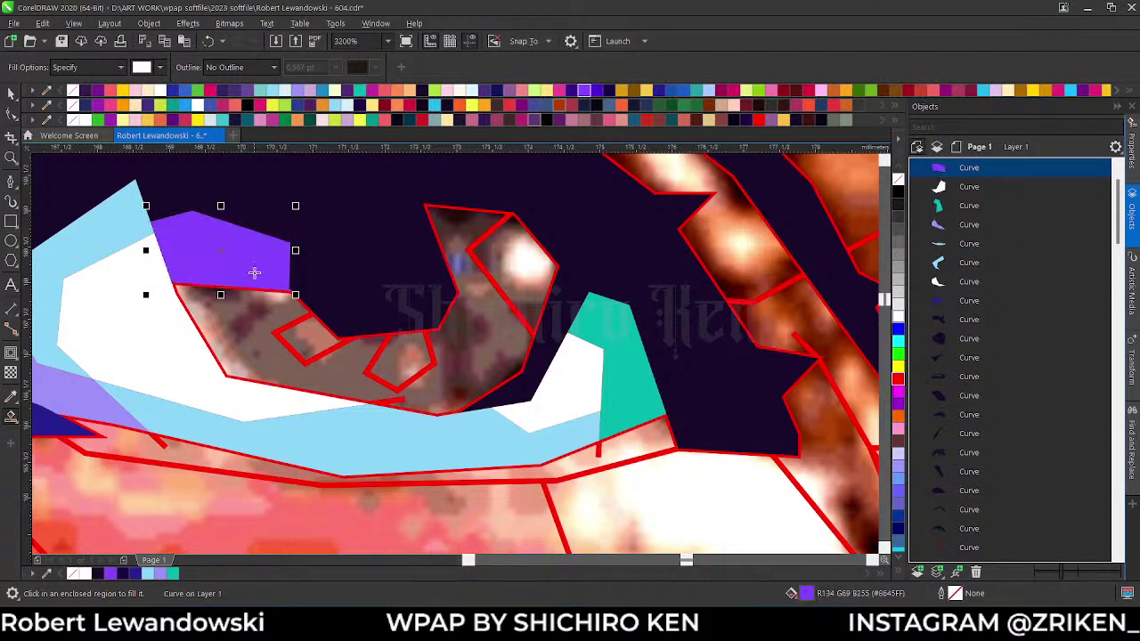
left_click(261, 296)
left_click(597, 90)
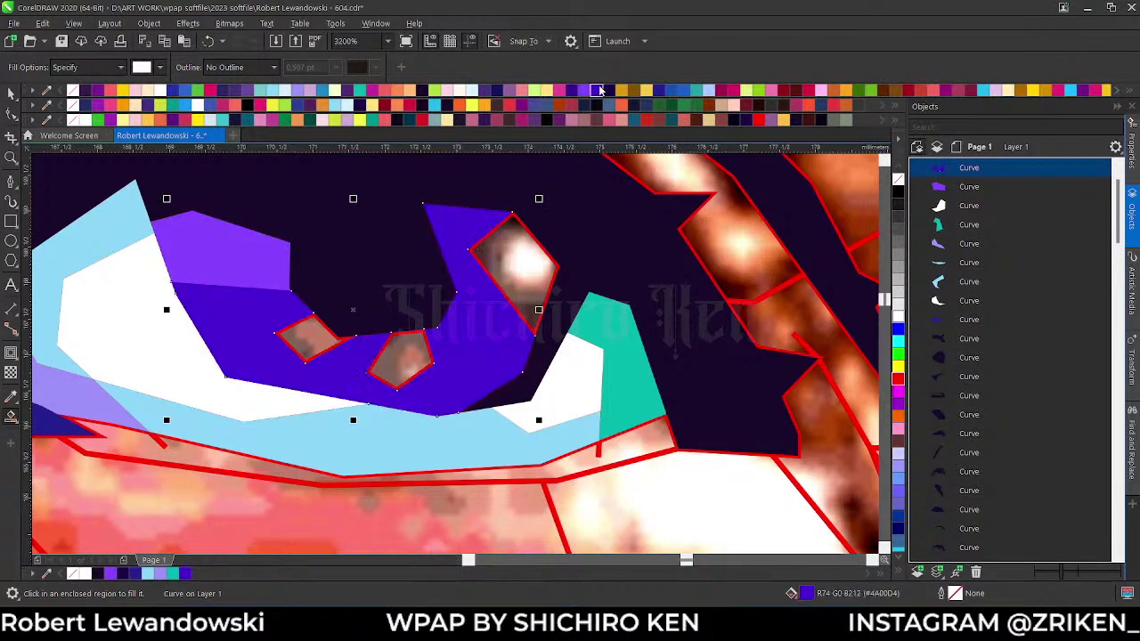
- Smart Fill the iris reflections: the diamond in purple #8645FF, the outer highlight in white and the pentagon in light blue
left_click(301, 331)
left_click(583, 91)
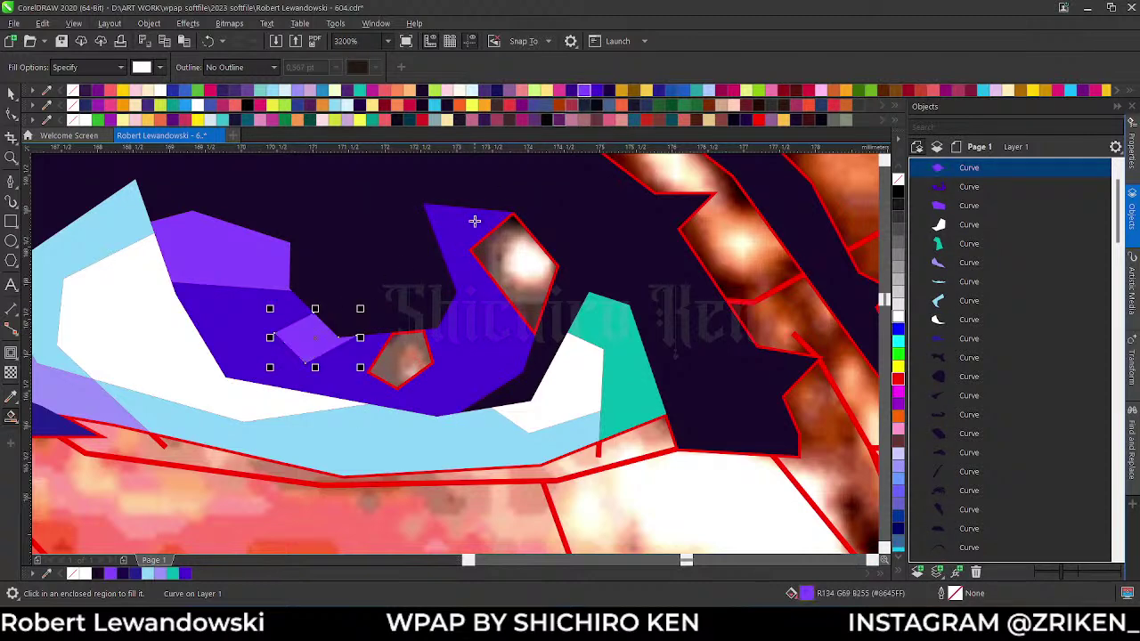
left_click(520, 257)
left_click(399, 359)
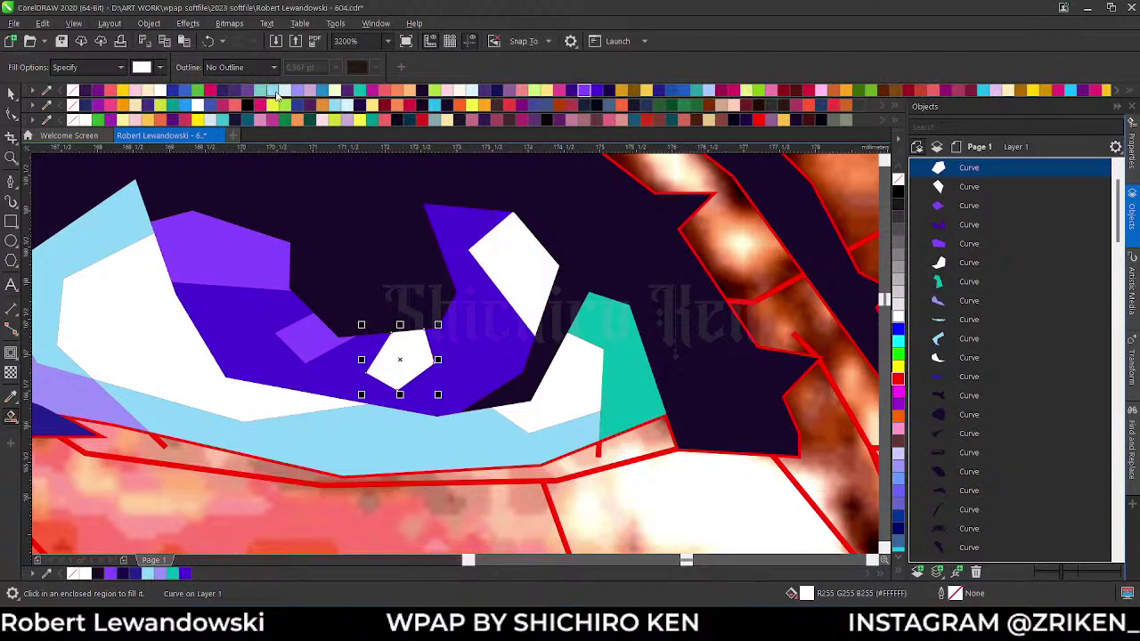
left_click(272, 90)
- Recolour the diamond iris reflection pale blue #D6EFF6 and the outer iris highlight lilac #CEAAD6
scroll(210, 331, "down", 5)
scroll(210, 331, "up", 5)
key("space")
left_click(270, 402)
left_click(284, 91)
key("ctrl+z")
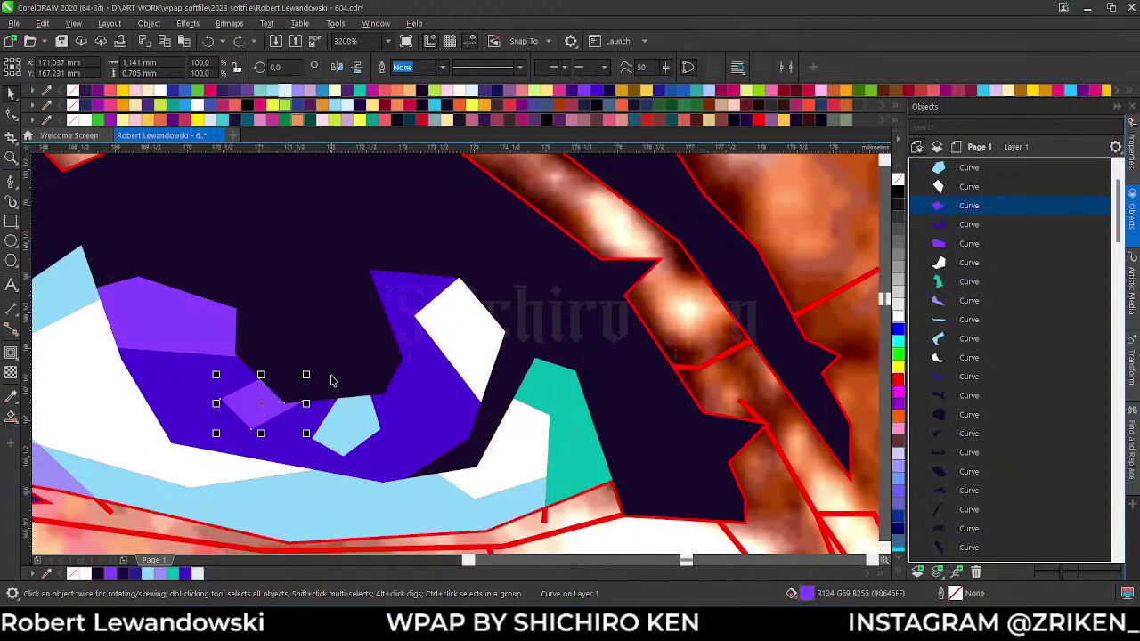
left_click(249, 360)
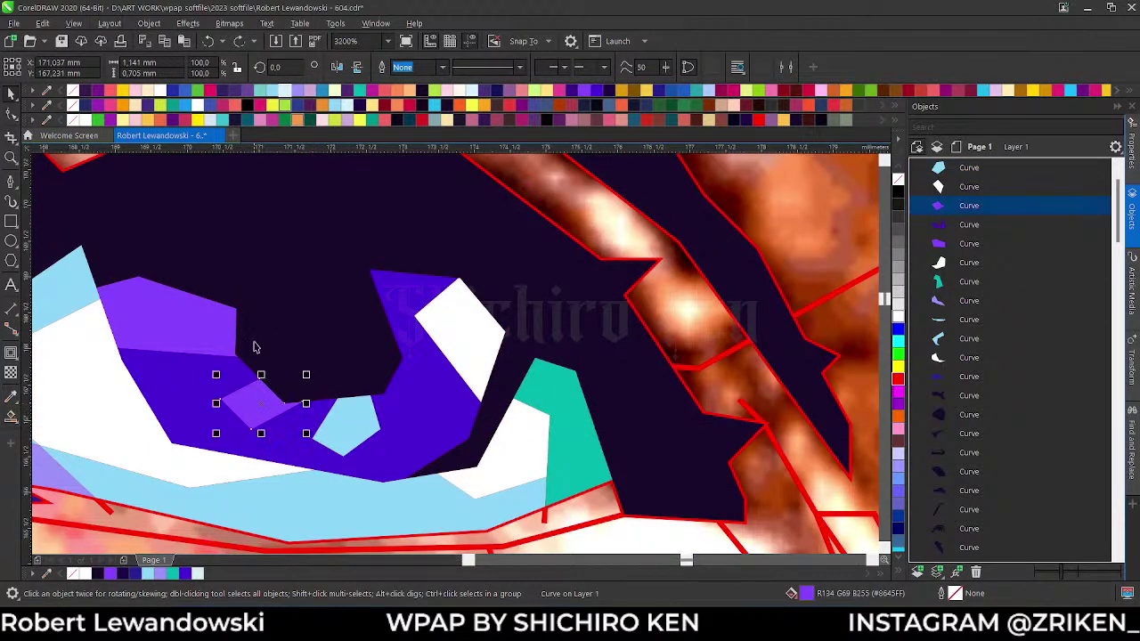
left_click(283, 92)
scroll(299, 361, "down", 1)
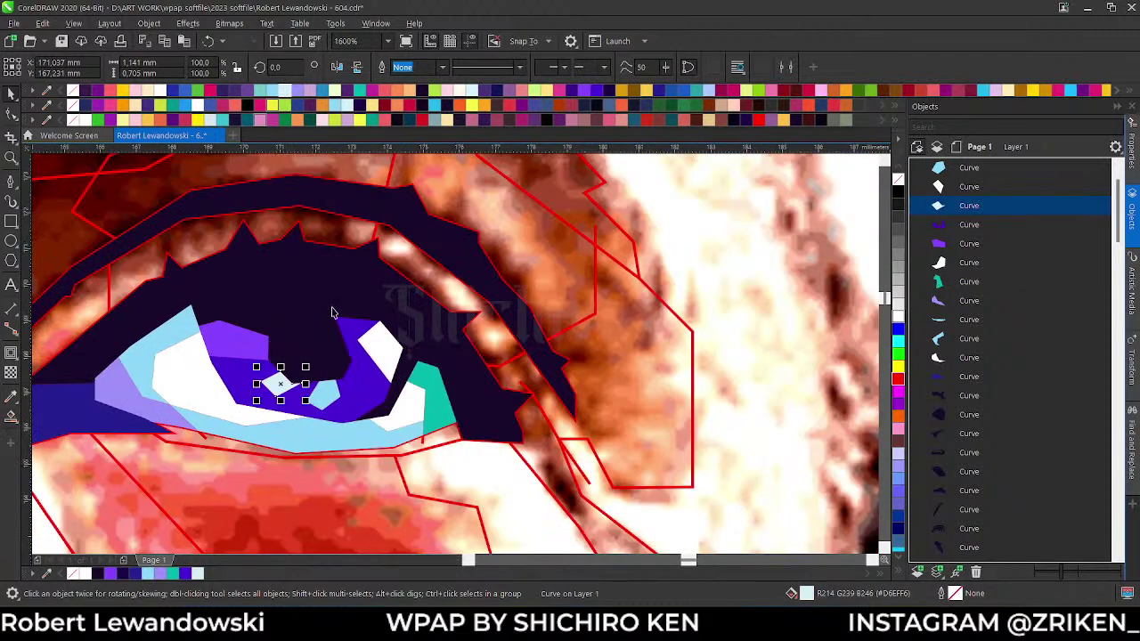
left_click(390, 344)
left_click(305, 91)
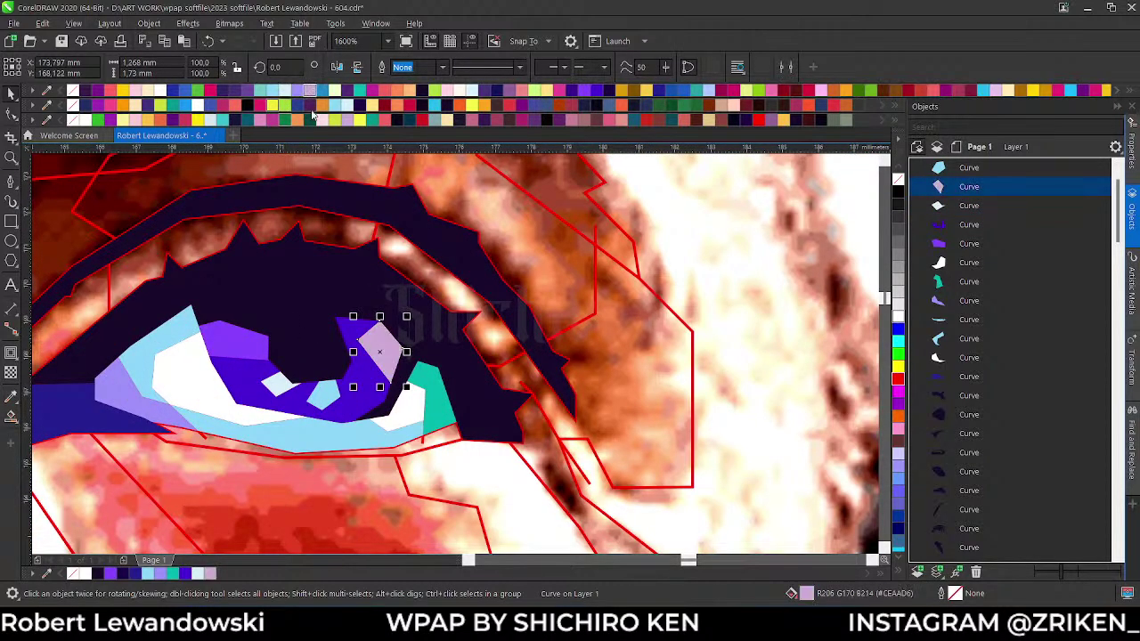
- Smart Fill the eyelid strip above the right-side lashes dark red and its outer continuation orange #FE661D
key("s")
left_click(330, 224)
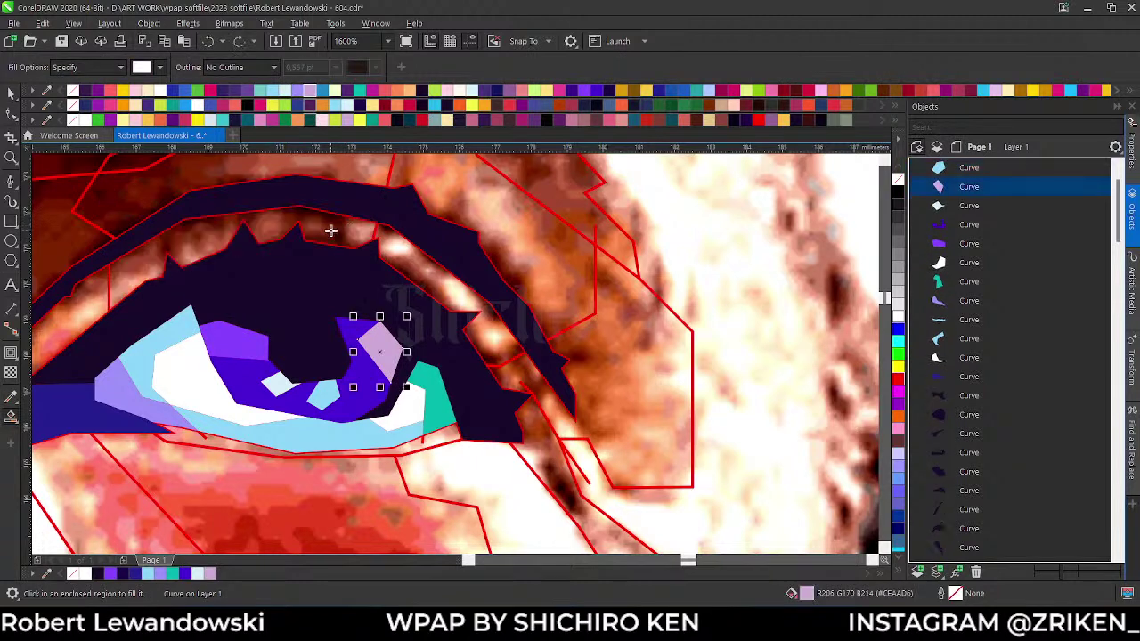
scroll(352, 225, "down", 1)
scroll(401, 160, "up", 1)
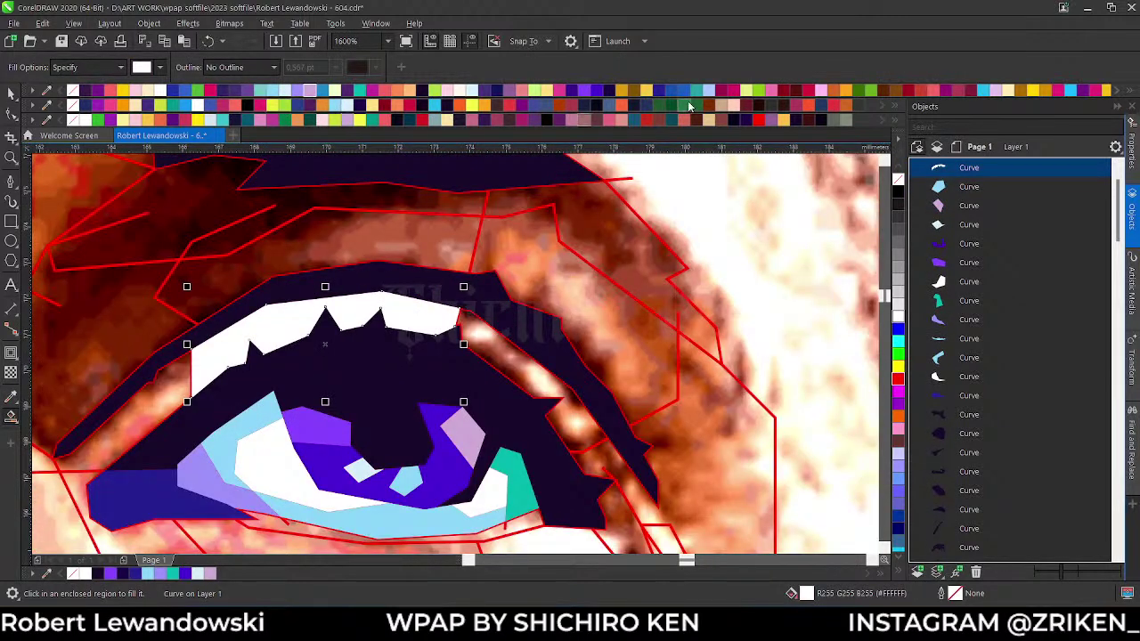
left_click(791, 91)
left_click(782, 91)
left_click(545, 364)
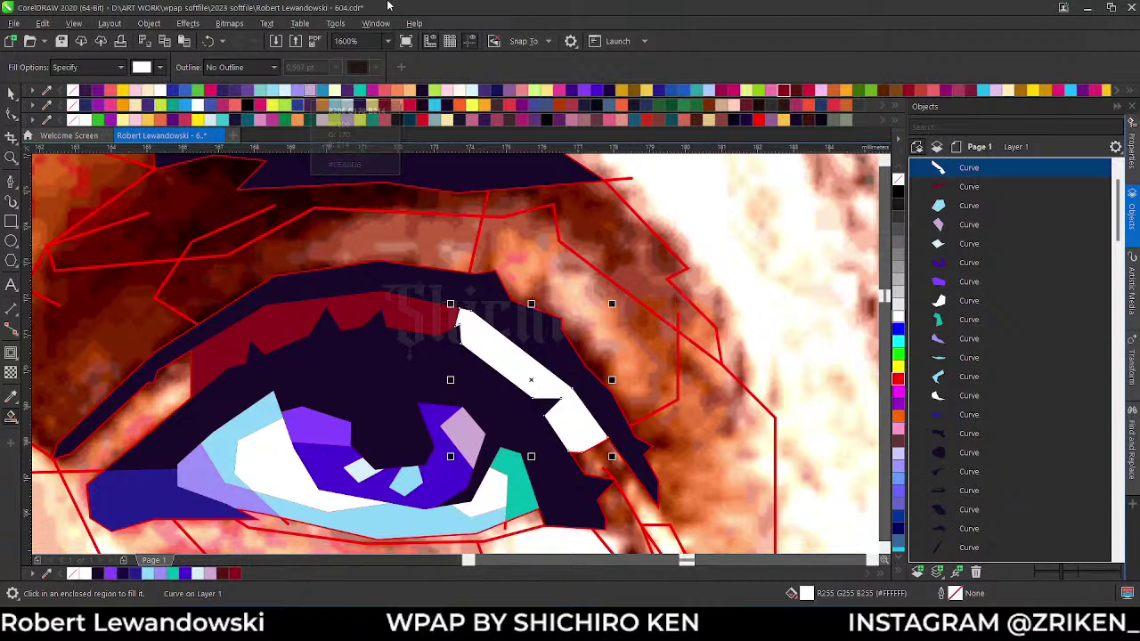
left_click(457, 105)
- Smart Fill the shadow below the right-side eyebrow blue #261F91 and the inner eyelid shadow purple #7A1C8C
scroll(486, 286, "down", 1)
scroll(462, 242, "up", 1)
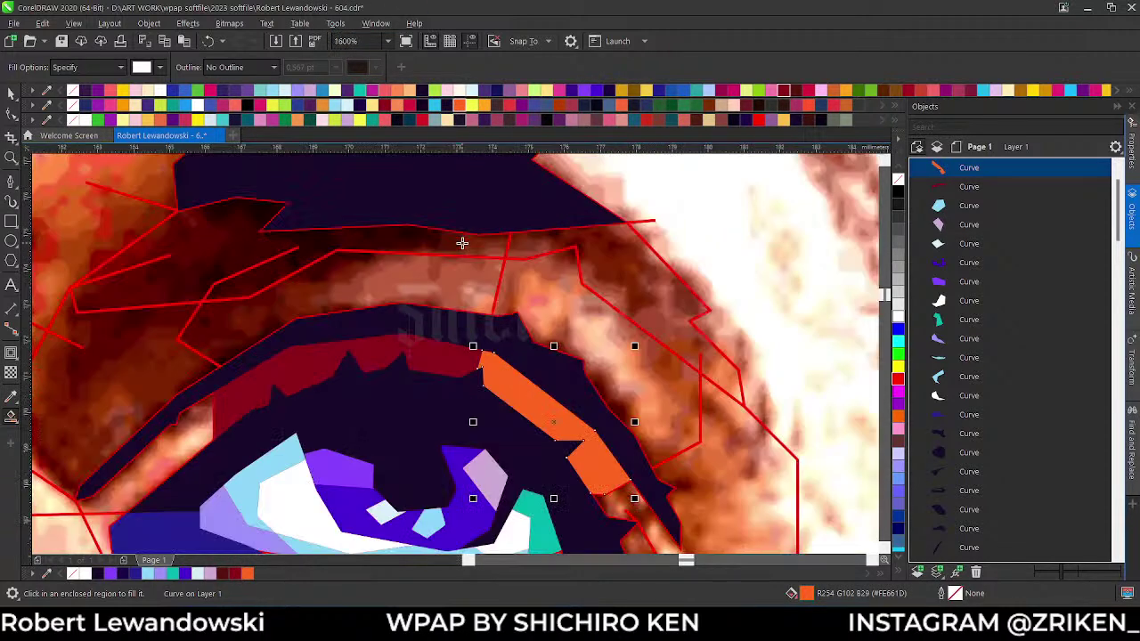
left_click(306, 241)
left_click(657, 91)
scroll(517, 293, "down", 1)
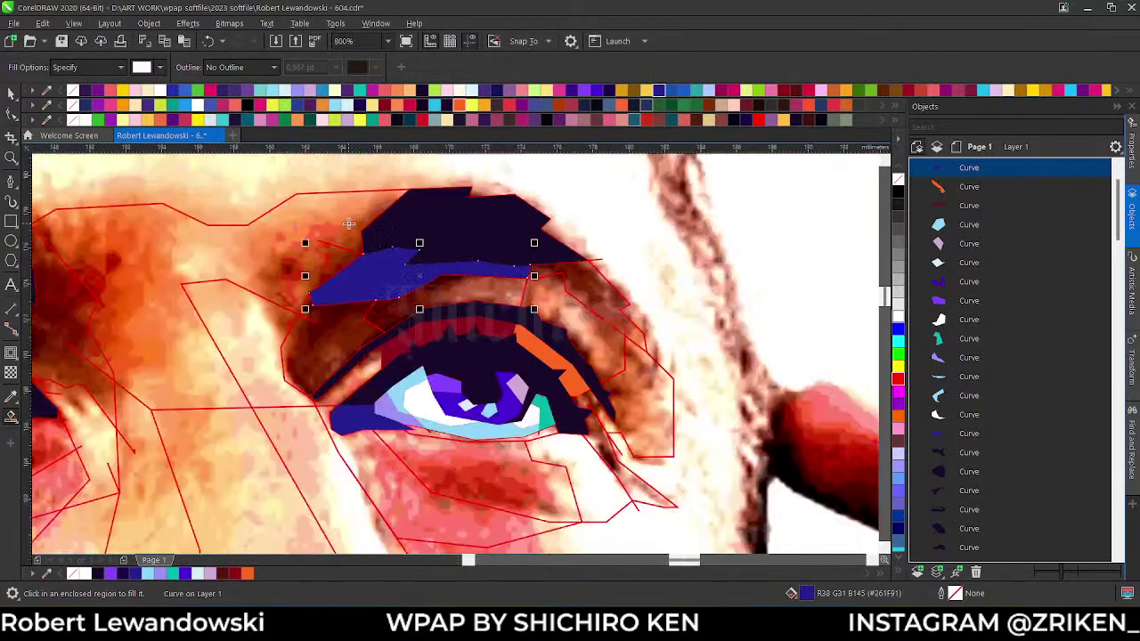
scroll(347, 311, "up", 1)
left_click(297, 298)
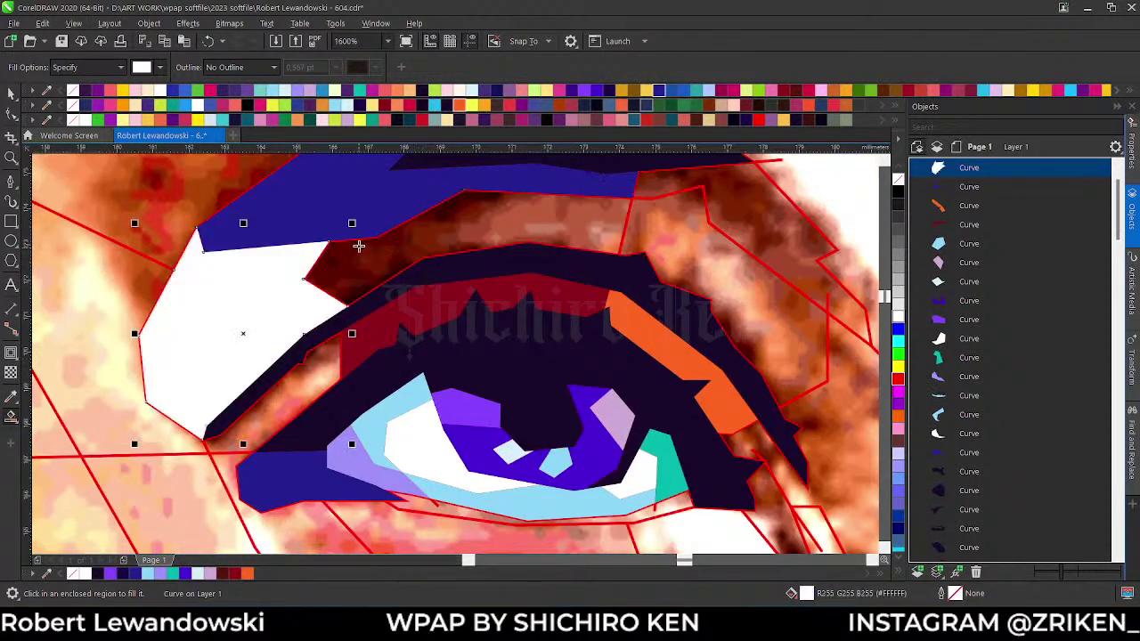
left_click(98, 91)
- Smart Fill the right-side upper eyelid's middle section magenta and its outer section light orange
scroll(348, 256, "down", 1)
scroll(504, 242, "up", 1)
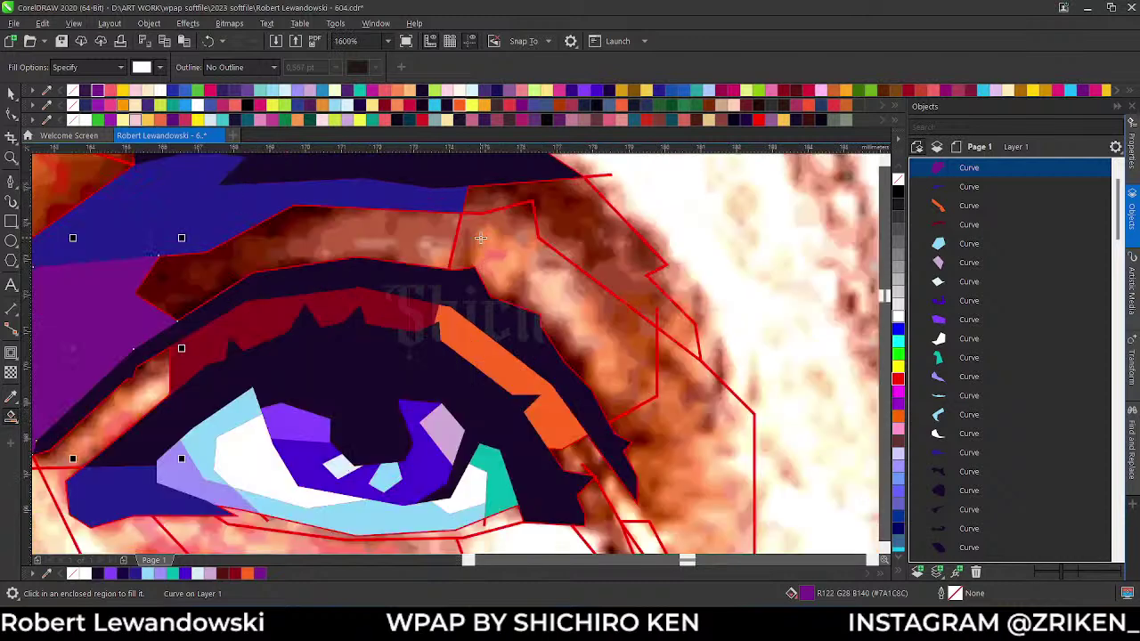
left_click(389, 223)
left_click(372, 90)
left_click(514, 248)
left_click(396, 91)
- Smart Fill the area beside the right-side eye's outer corner and colour it lime green #ADDC42
scroll(356, 267, "down", 1)
scroll(508, 383, "up", 1)
left_click(544, 356)
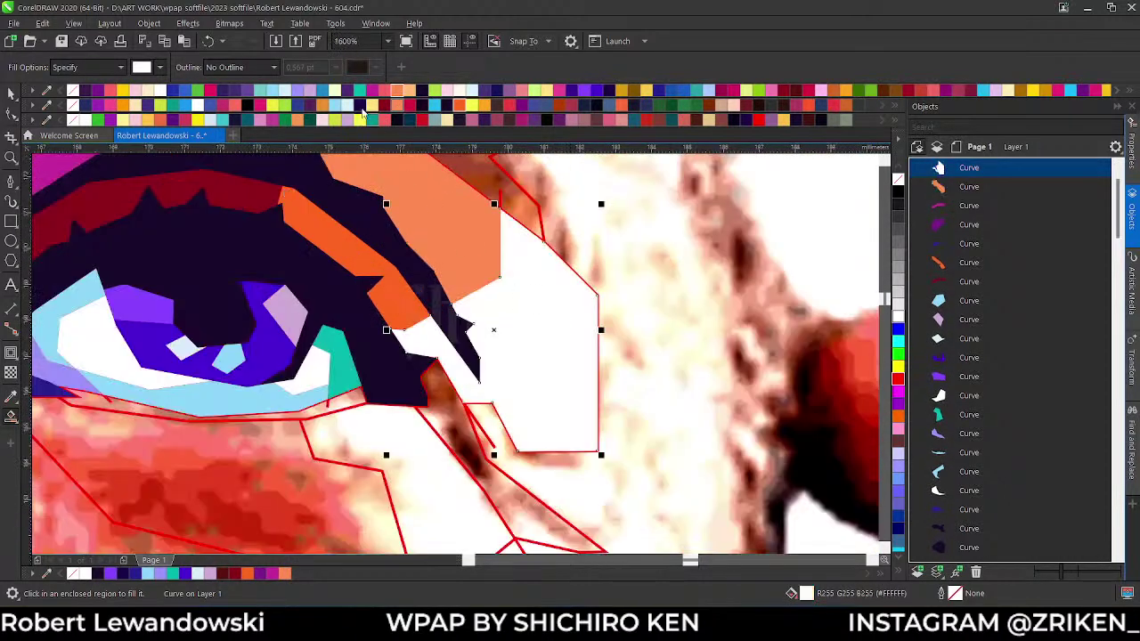
left_click(359, 91)
scroll(401, 232, "down", 1)
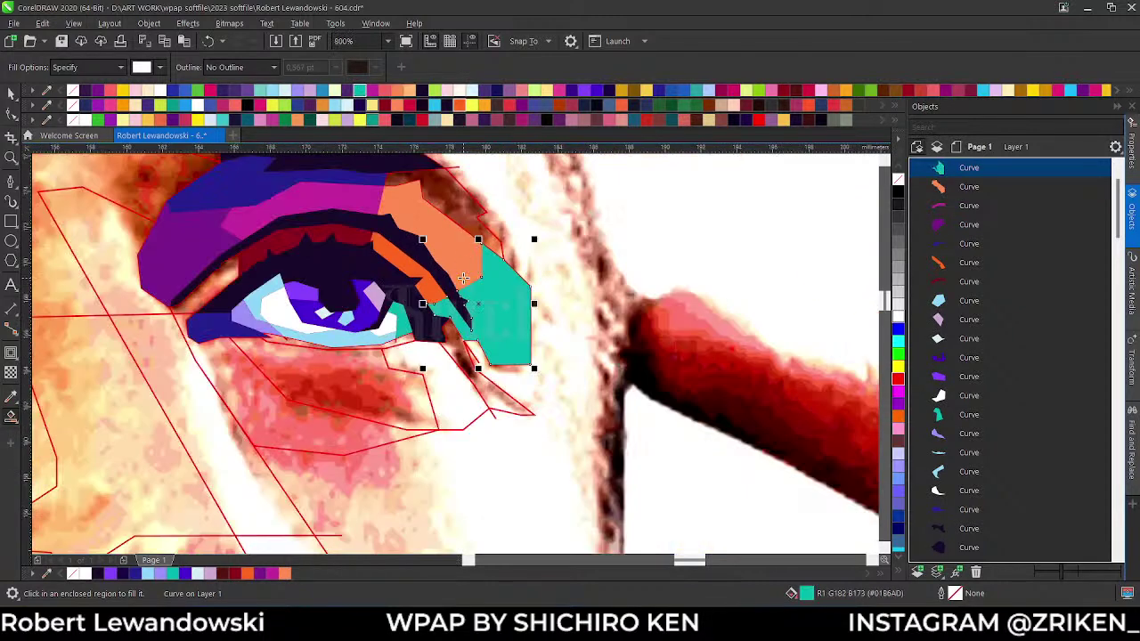
scroll(460, 213, "up", 1)
left_click(447, 100)
scroll(356, 250, "down", 1)
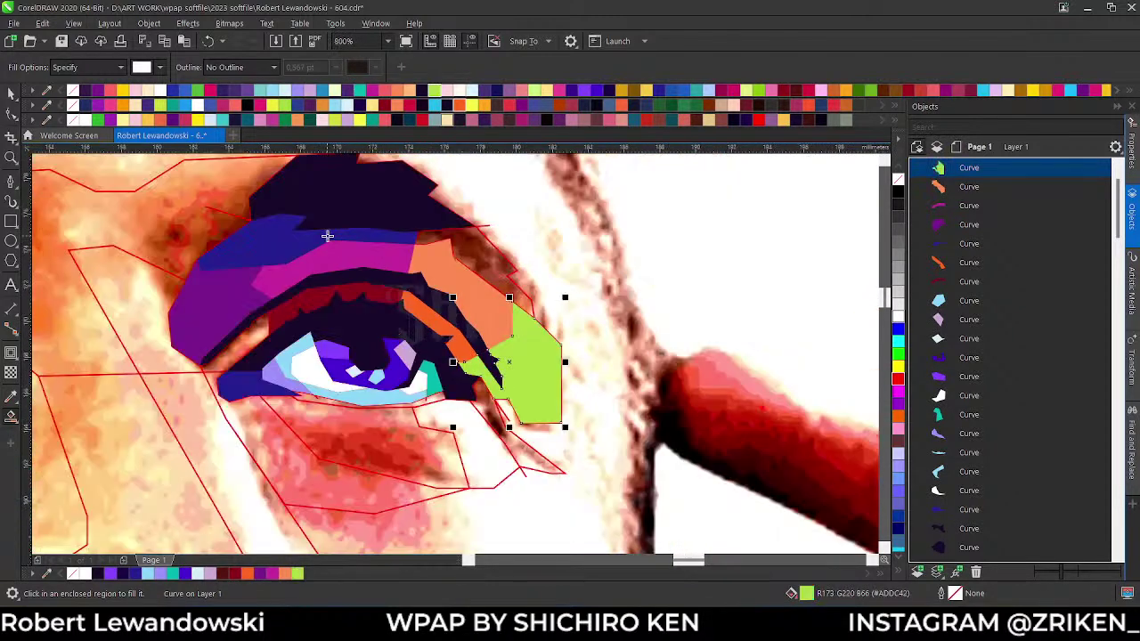
- Recolour the middle section of the right-side upper eyelid blue #1A5DC8
scroll(331, 234, "up", 1)
key("space")
left_click(330, 265)
left_click(683, 90)
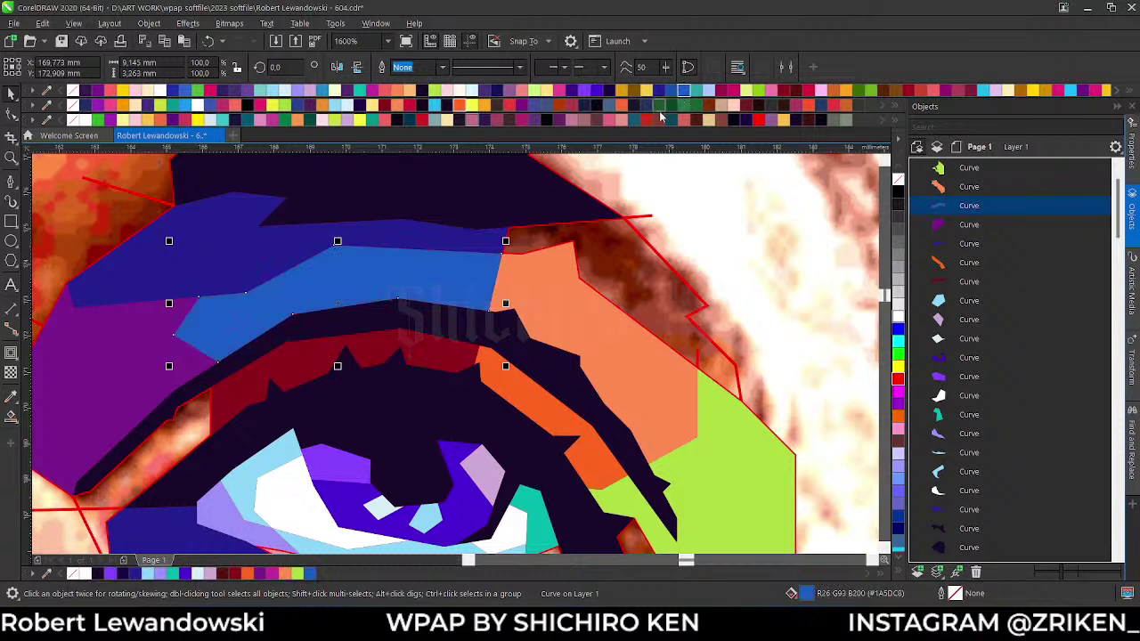
- Smart Fill the outer shadow strip between the right-side eyebrow and eyelid and colour it magenta #C62C9C
key("space")
left_click(576, 215)
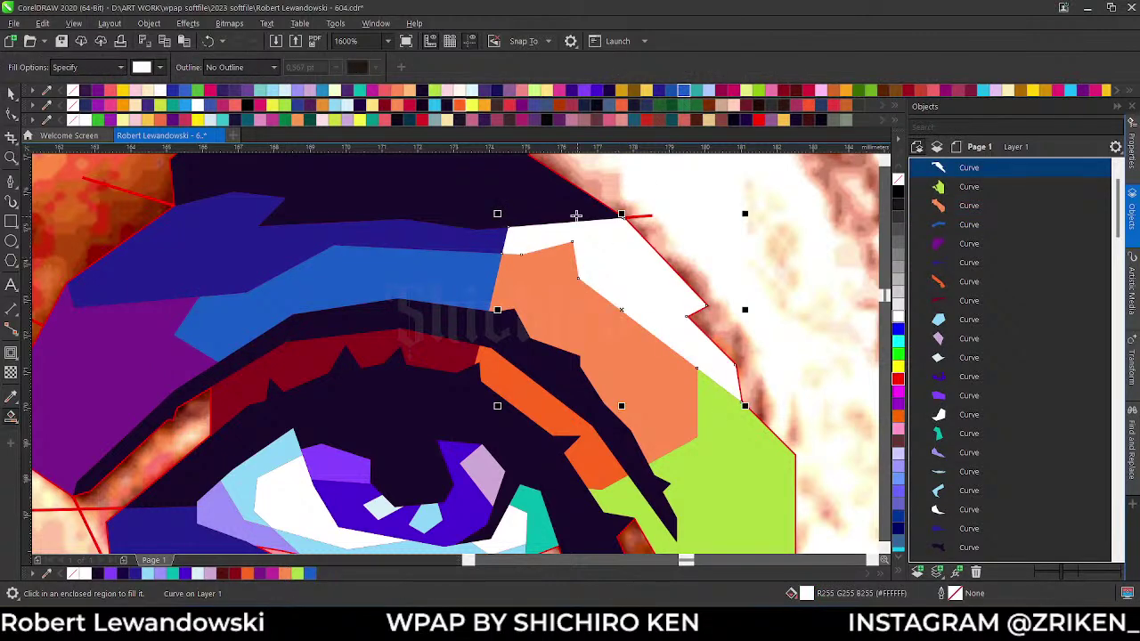
left_click(372, 90)
scroll(540, 221, "down", 1)
- Smart Fill the outer region below the right-side eye white and the slanting strip beside it lavender
scroll(581, 469, "up", 1)
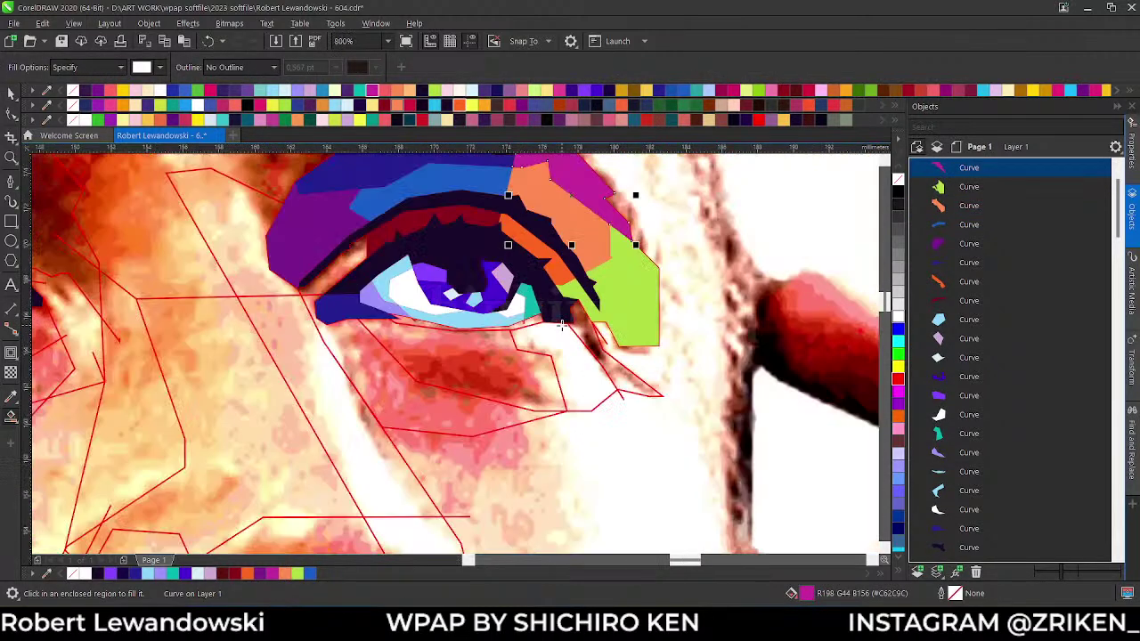
left_click(572, 356)
left_click(603, 306)
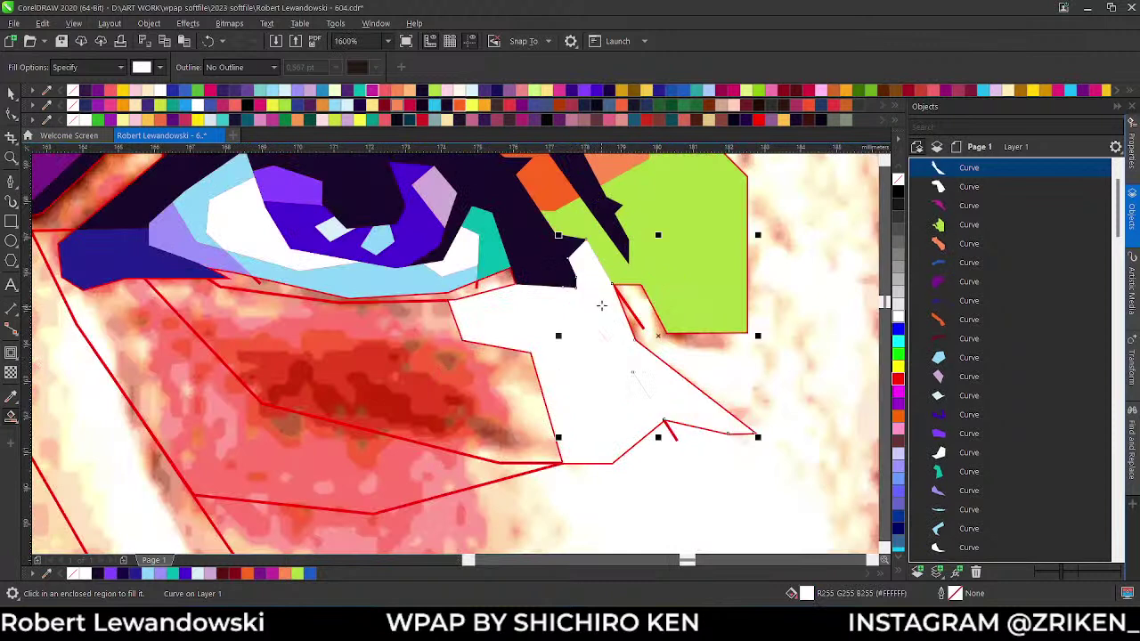
left_click(299, 91)
- Smart Fill the thin strip along the right-side lower eyelid and colour it indigo
left_click(450, 295)
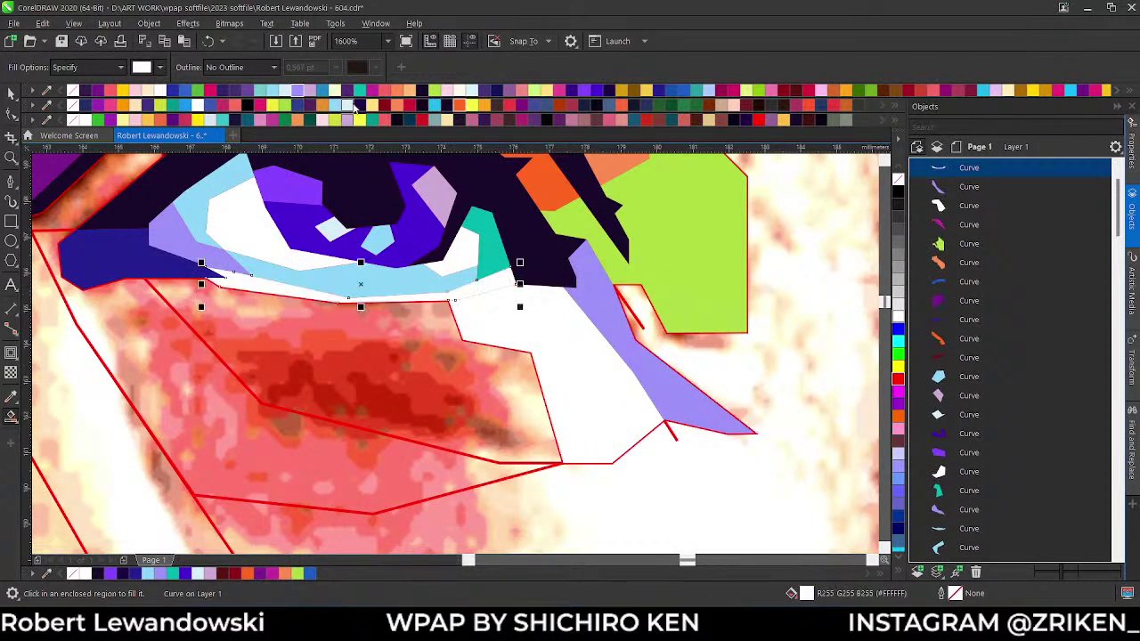
left_click(578, 100)
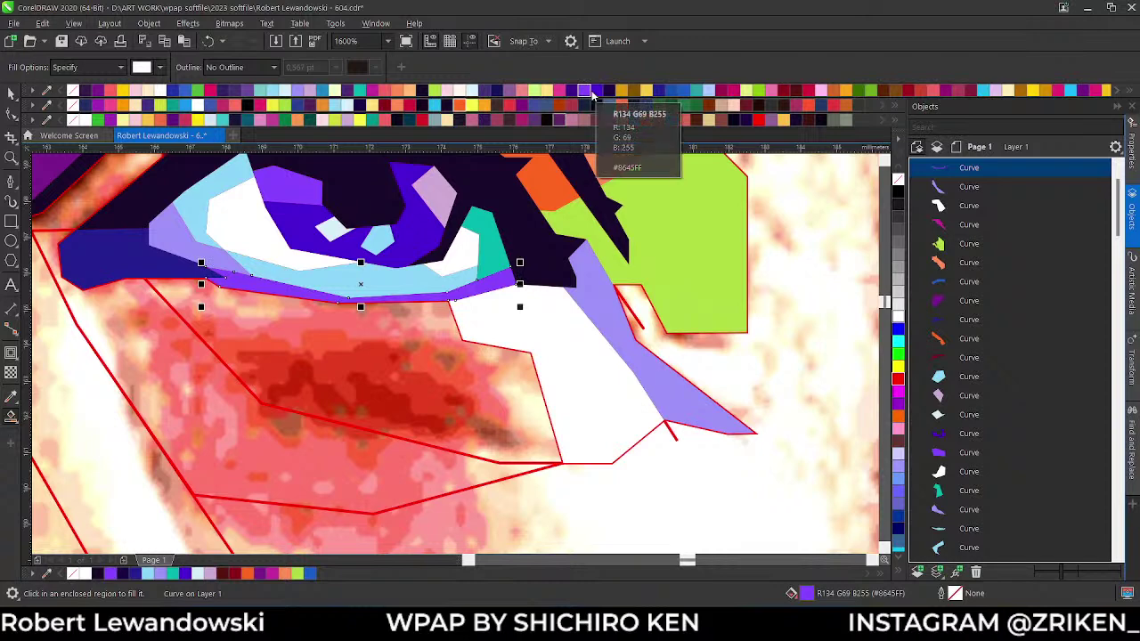
left_click(623, 125)
- Smart Fill the area directly under the right-side lower eyelid yellow and the band surrounding it coral red
scroll(371, 354, "down", 2)
scroll(372, 355, "up", 2)
left_click(372, 355)
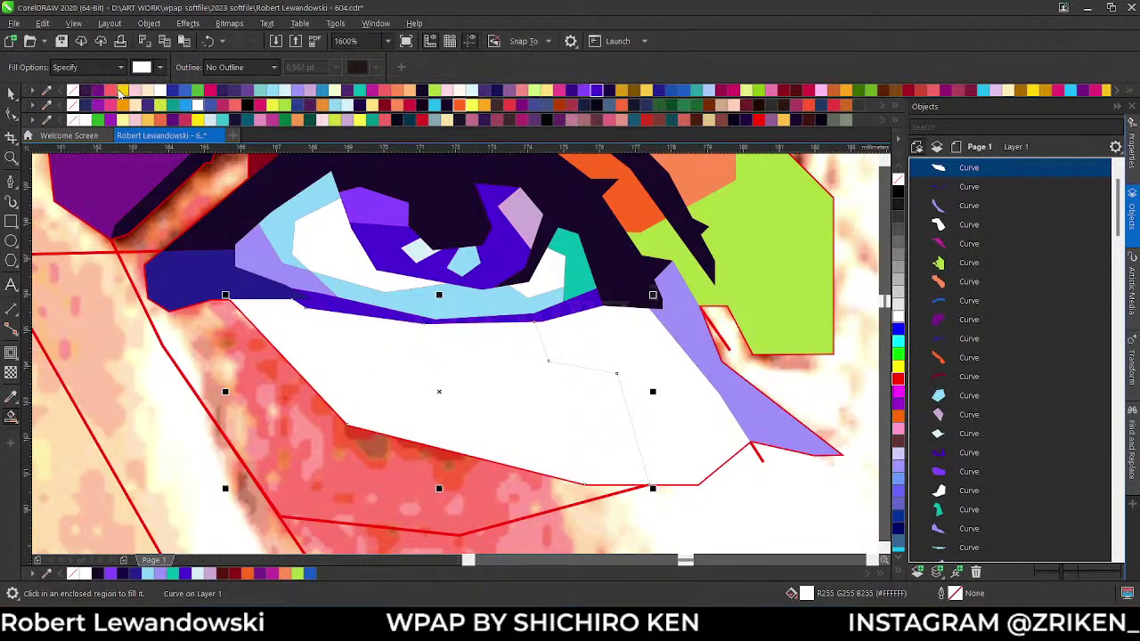
left_click(122, 93)
left_click(198, 329)
left_click(392, 92)
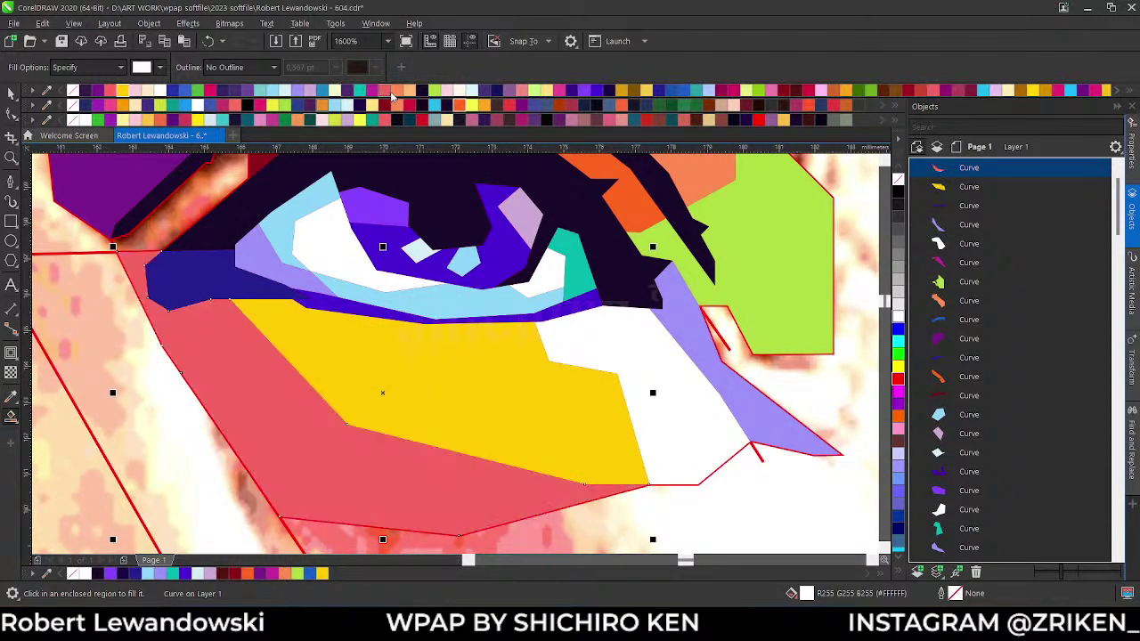
- Smart Fill the slanted gap above the right-side eye's inner corner and colour it violet #8645FF
scroll(290, 342, "down", 2)
scroll(290, 342, "up", 3)
left_click(218, 369)
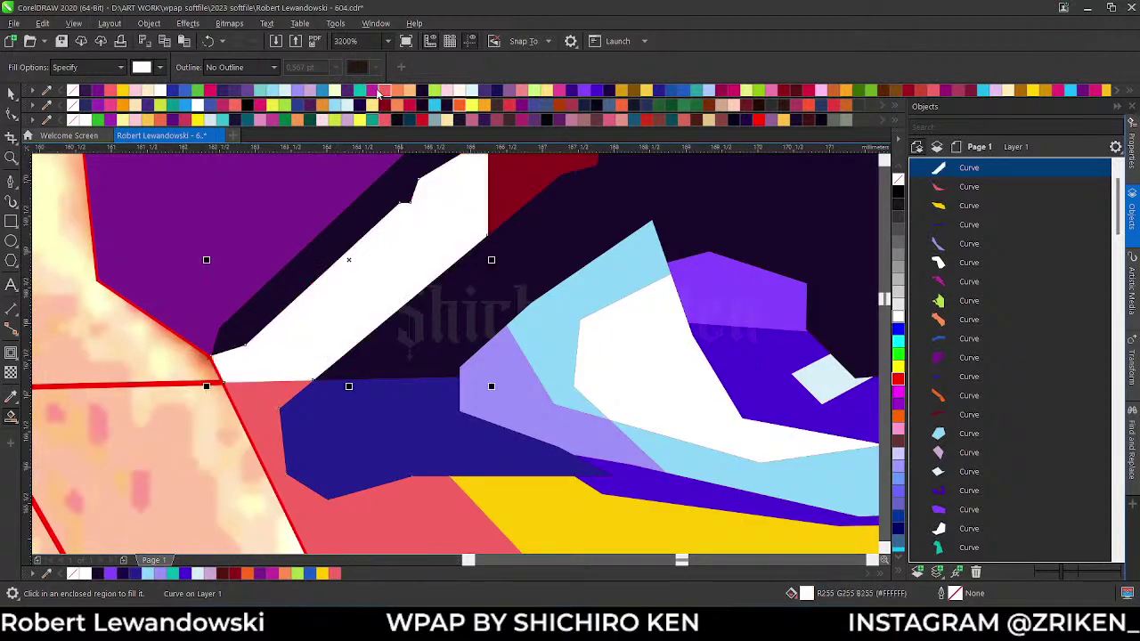
left_click(594, 93)
scroll(468, 272, "down", 3)
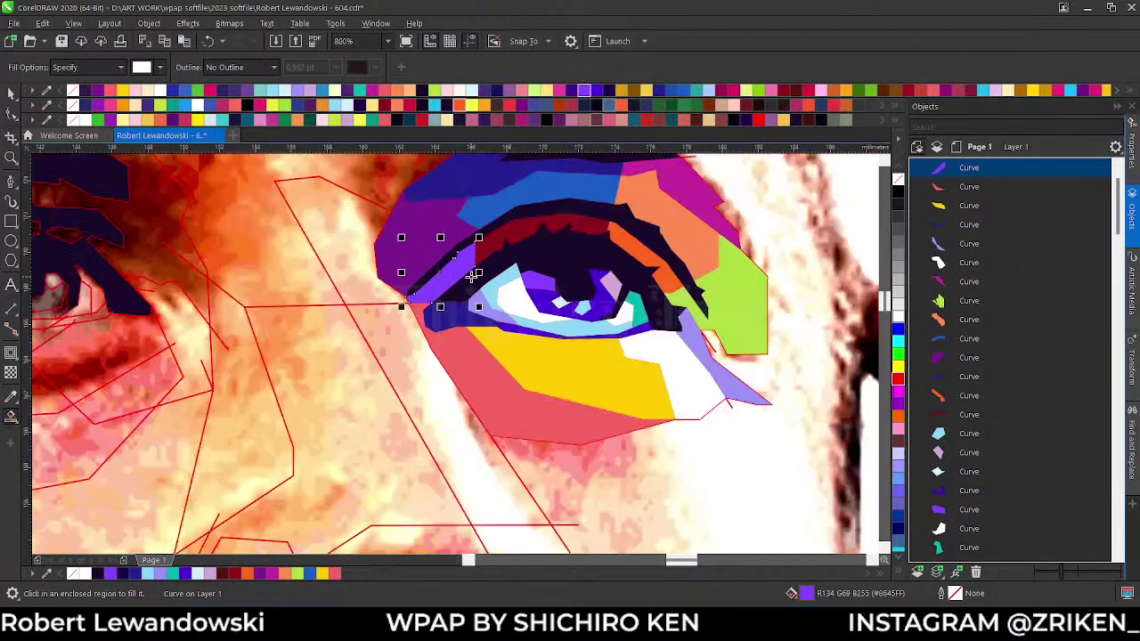
- Smart Fill the long highlight strip along the nose bridge white and its continuation around the right-side nostril cream #FFEBC6
scroll(473, 392, "up", 2)
left_click(471, 374)
scroll(489, 384, "down", 2)
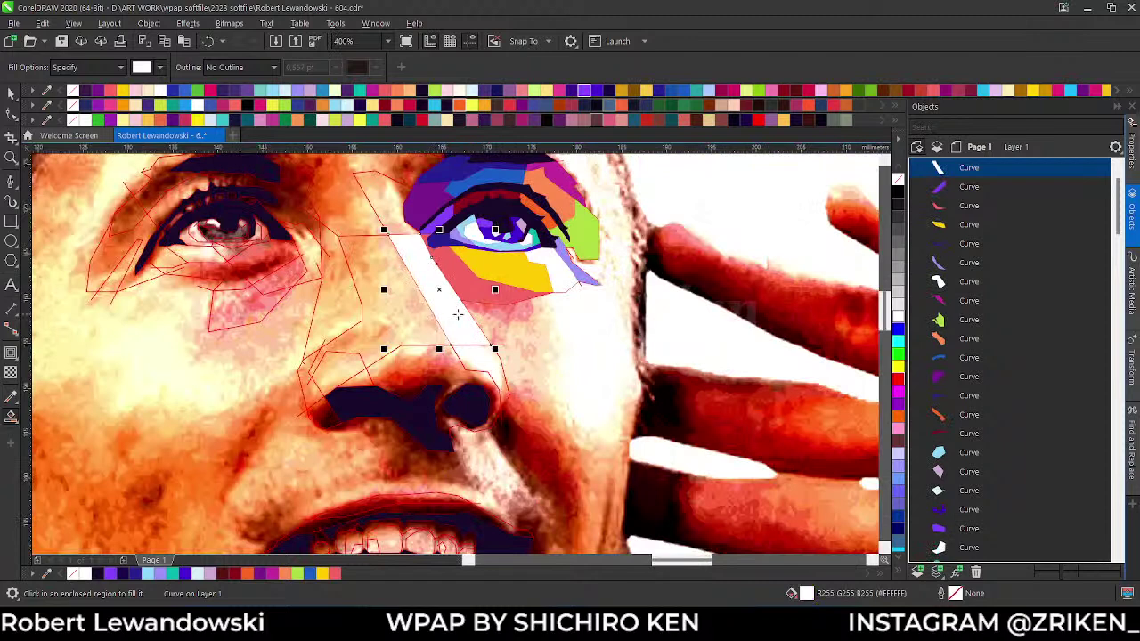
scroll(498, 359, "up", 2)
left_click(489, 362)
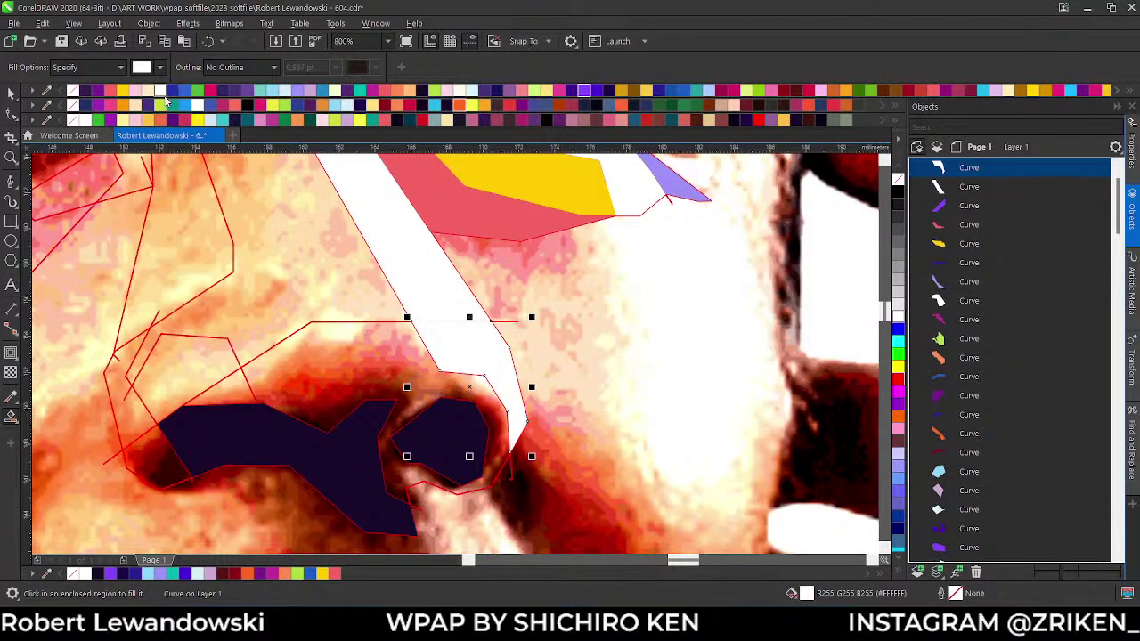
left_click(153, 92)
scroll(384, 350, "down", 2)
scroll(383, 350, "up", 2)
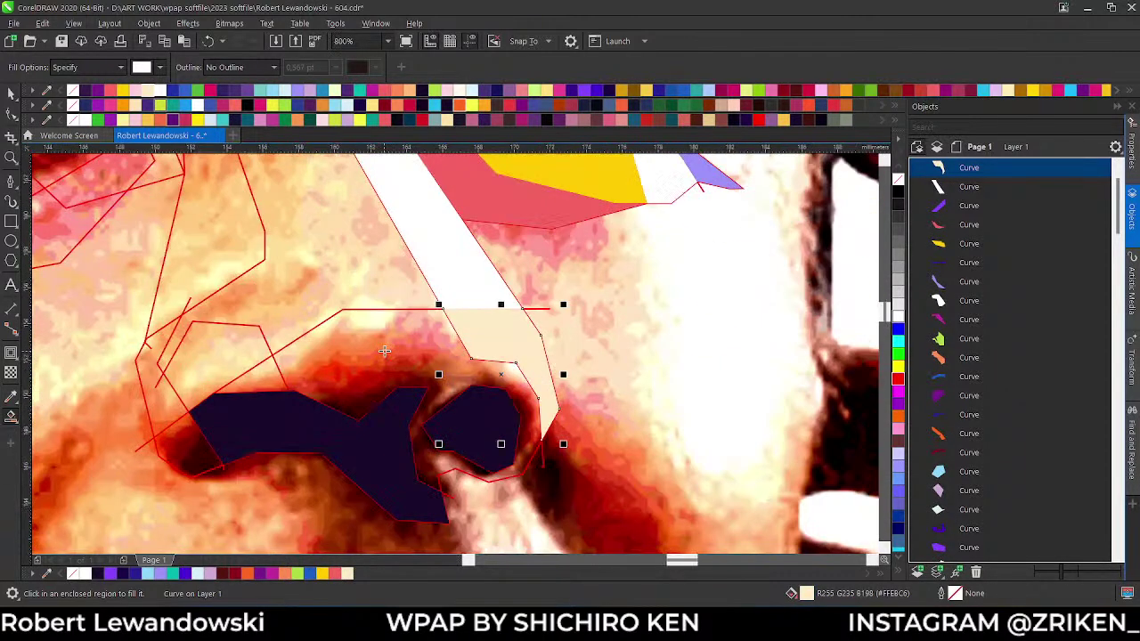
scroll(409, 407, "up", 2)
key("F5")
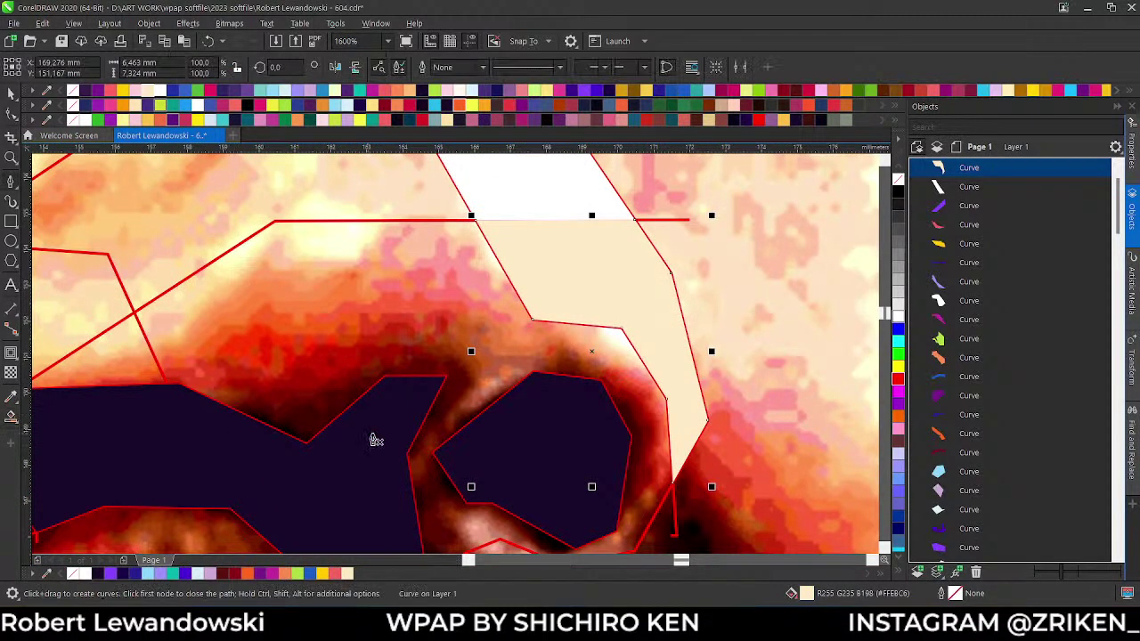
scroll(474, 295, "down", 2)
scroll(486, 392, "up", 2)
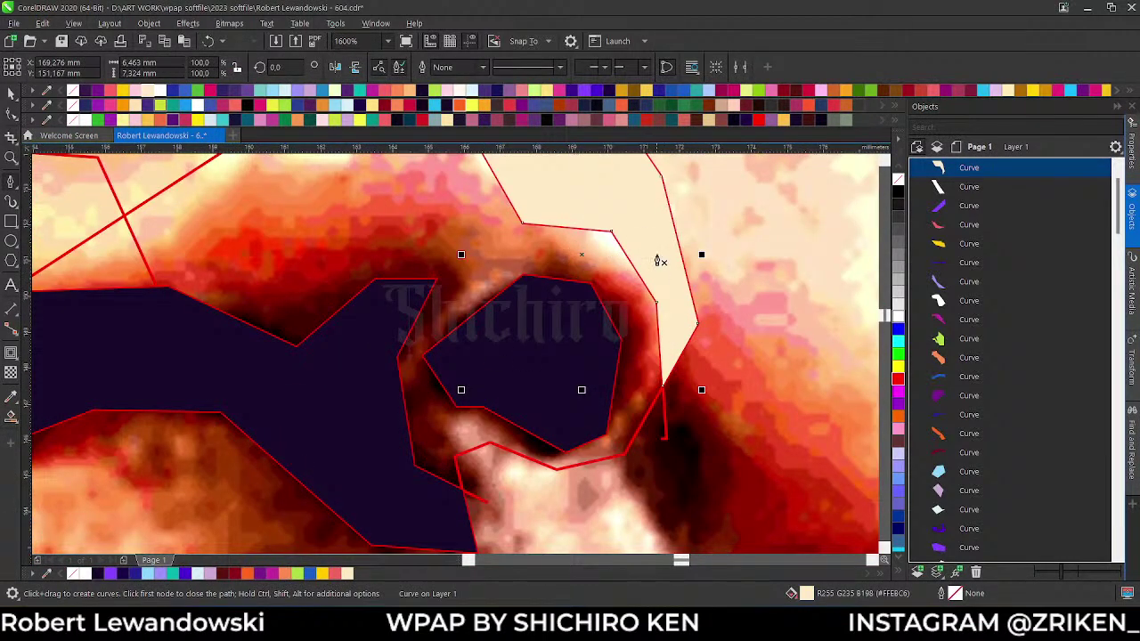
left_click(601, 212)
left_click(538, 248)
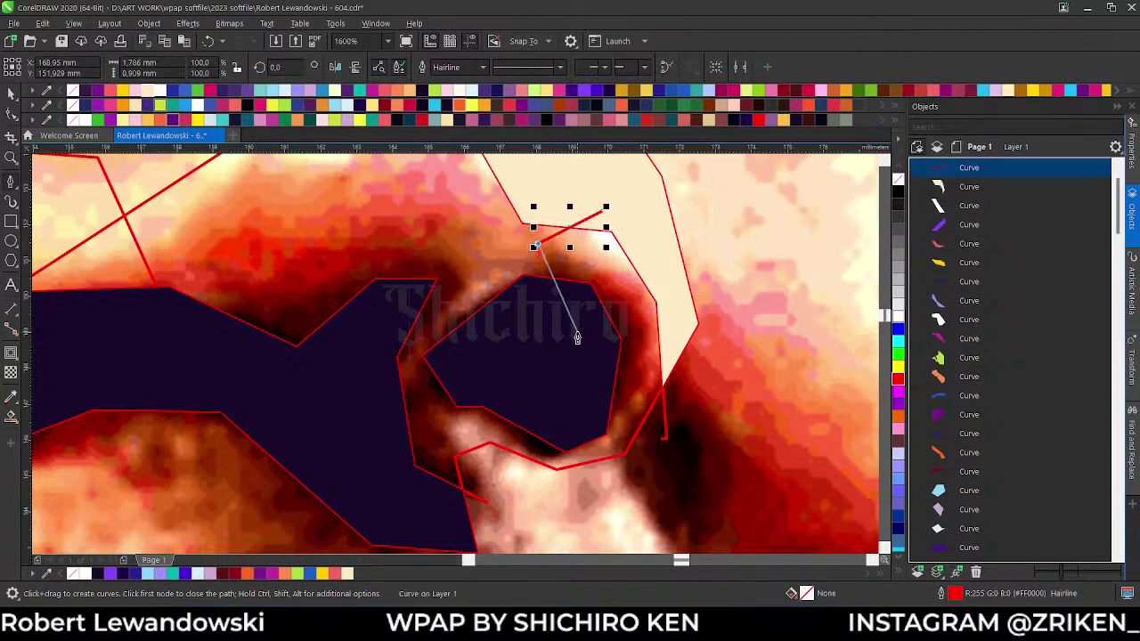
key("ctrl+z")
left_click(648, 236)
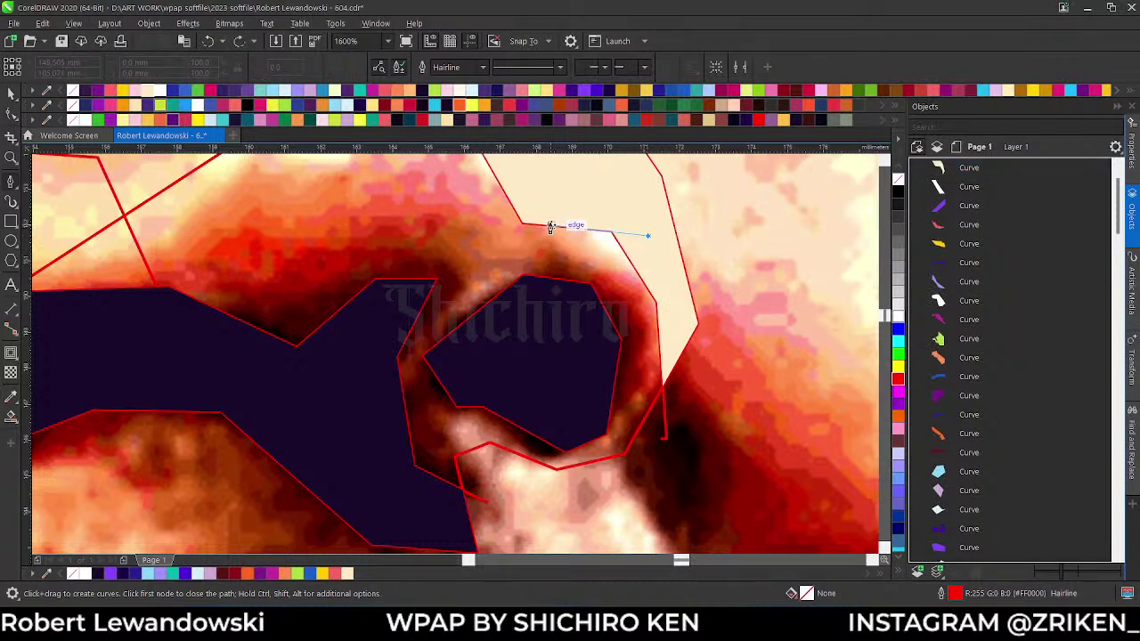
left_click(518, 247)
key("ctrl+z")
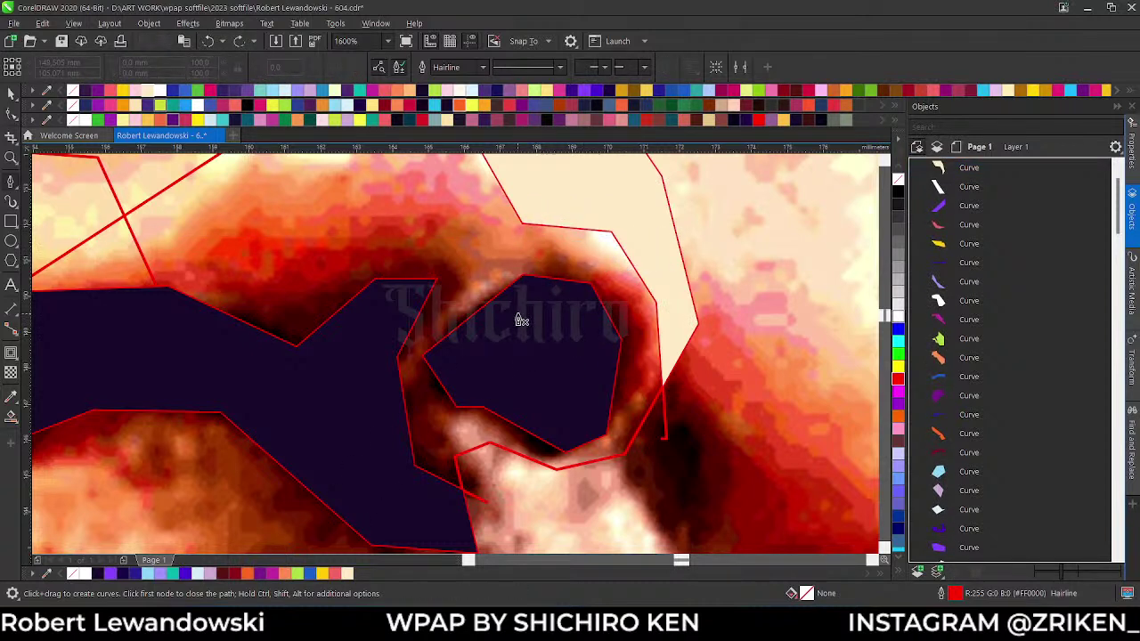
- Draw a bent Pen line over the right-side nostril's upper edge and a diagonal line about 4.8 mm wide across the gap between the nostrils
left_click(550, 259)
left_click(650, 258)
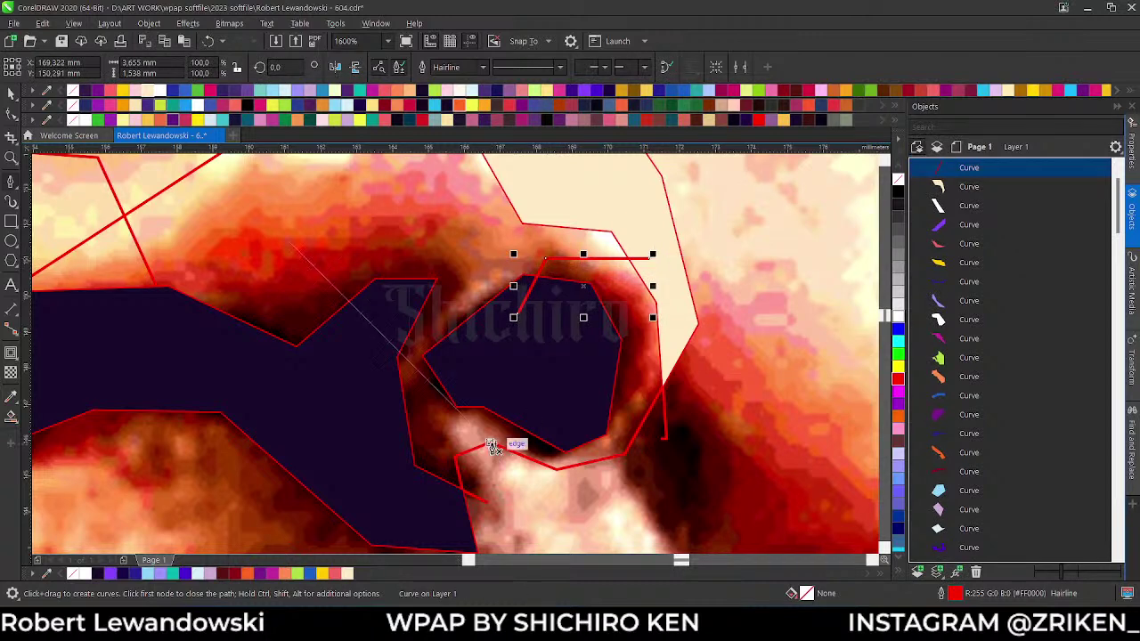
left_click(532, 378)
left_click(357, 438)
scroll(358, 442, "down", 2)
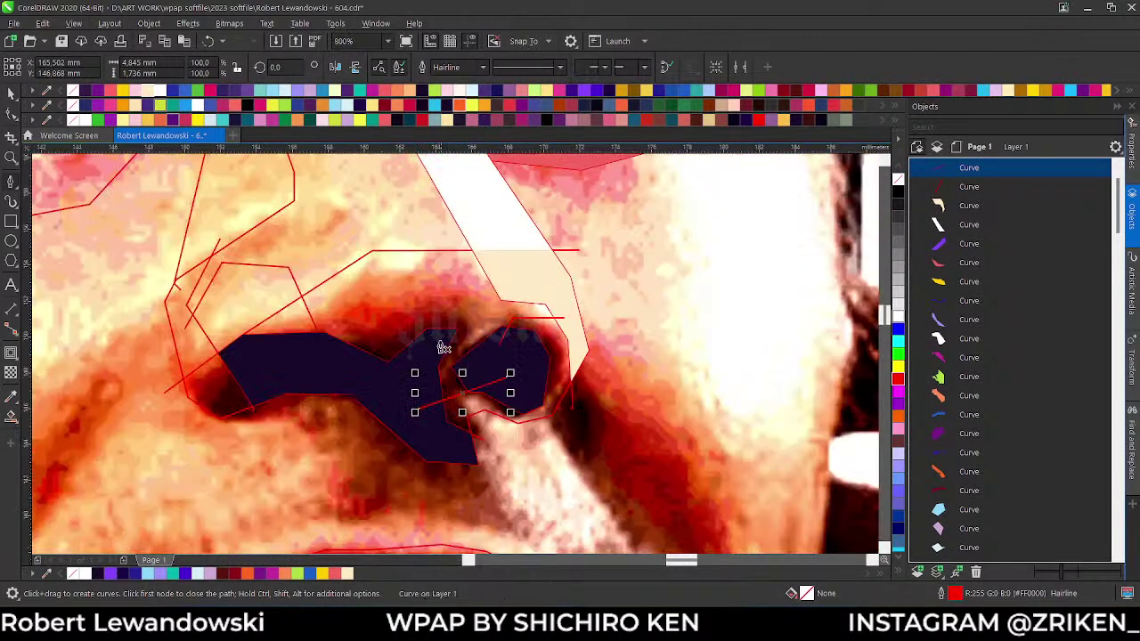
- Draw a shallow arched Pen line about 11 mm wide above the nostrils, joining the left nostril shape to the bent line
scroll(366, 291, "up", 2)
left_click(265, 386)
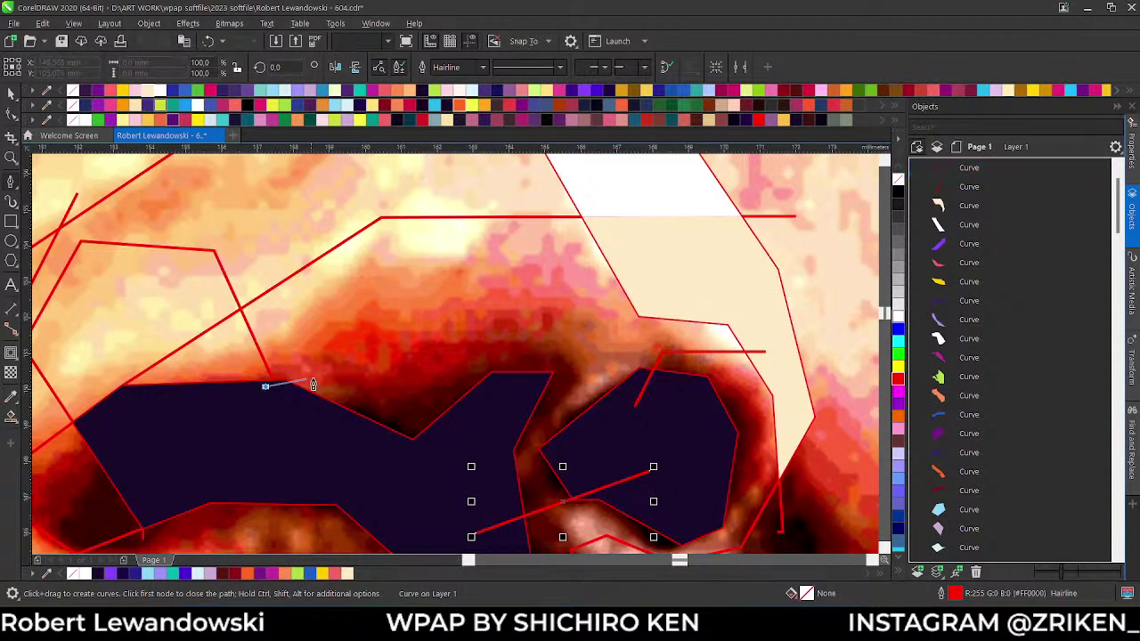
left_click(299, 380)
left_click(534, 339)
left_click(665, 351)
scroll(666, 354, "down", 4)
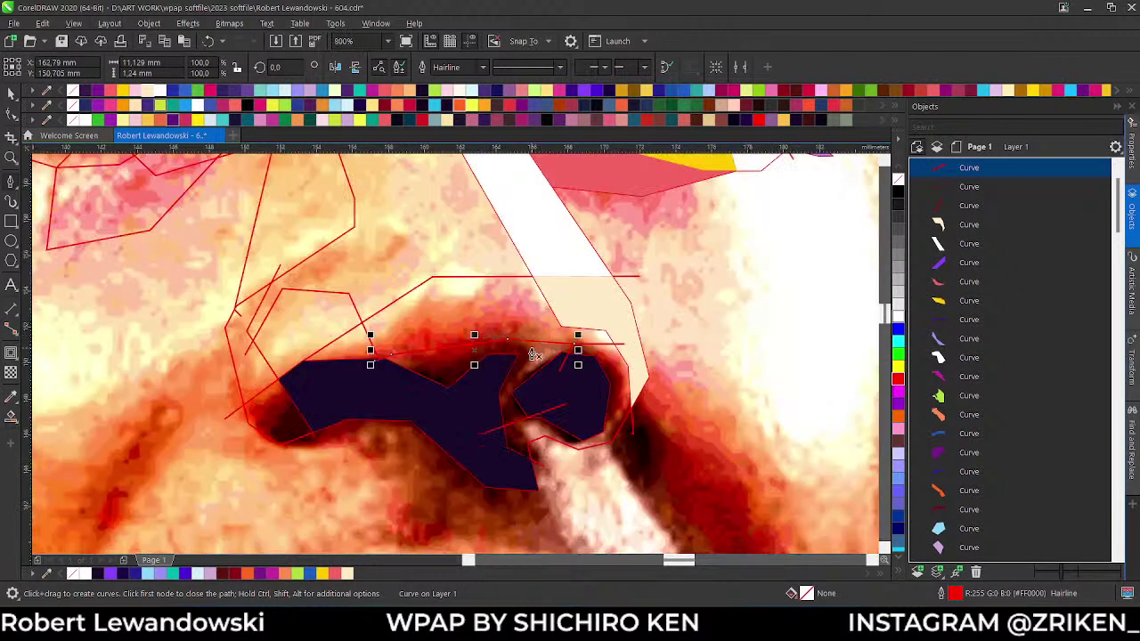
- Smart Fill the nose tip above the nostrils orange #FC9900 and the large front plane of the nose light pink #FFCFDD
left_click(10, 416)
left_click(481, 288)
scroll(481, 288, "up", 2)
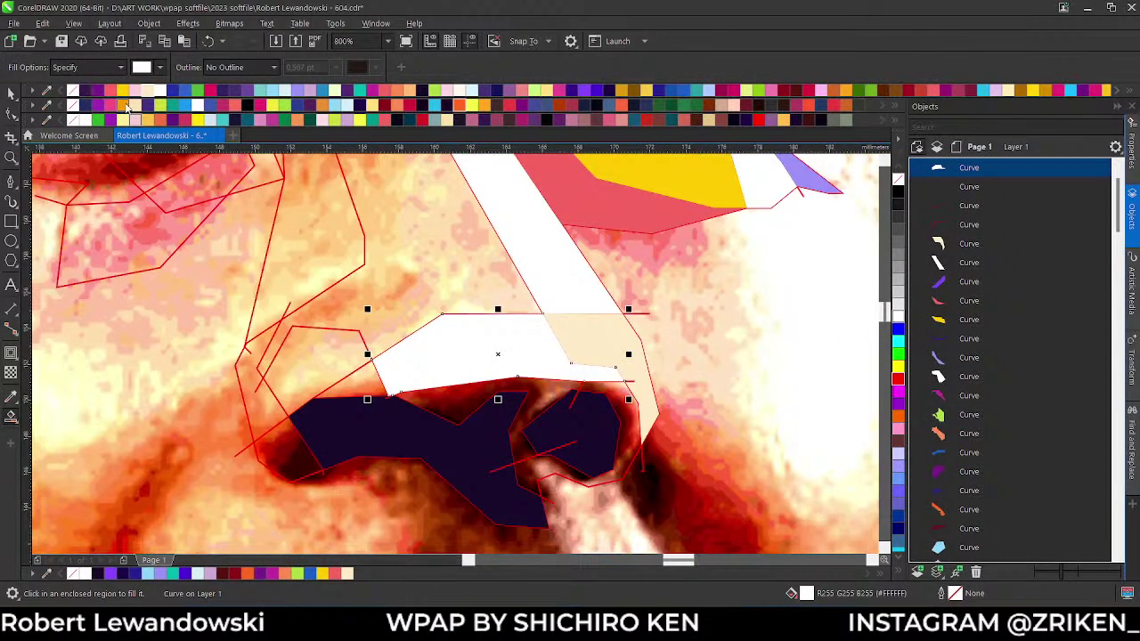
left_click(128, 105)
scroll(432, 307, "down", 2)
scroll(410, 255, "up", 2)
left_click(407, 255)
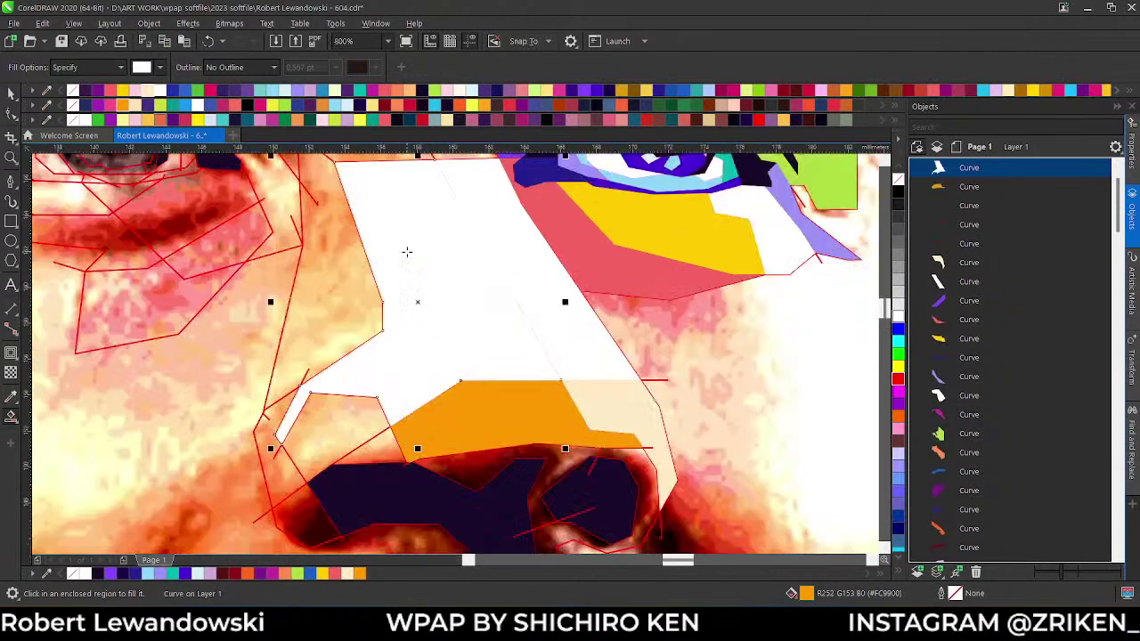
left_click(130, 90)
- Smart Fill the nose's left side plane, trying lime green #ADDC42 and light orange #FFBB74 before colouring it yellow #FFCA00
scroll(374, 348, "down", 2)
scroll(374, 347, "up", 2)
left_click(365, 348)
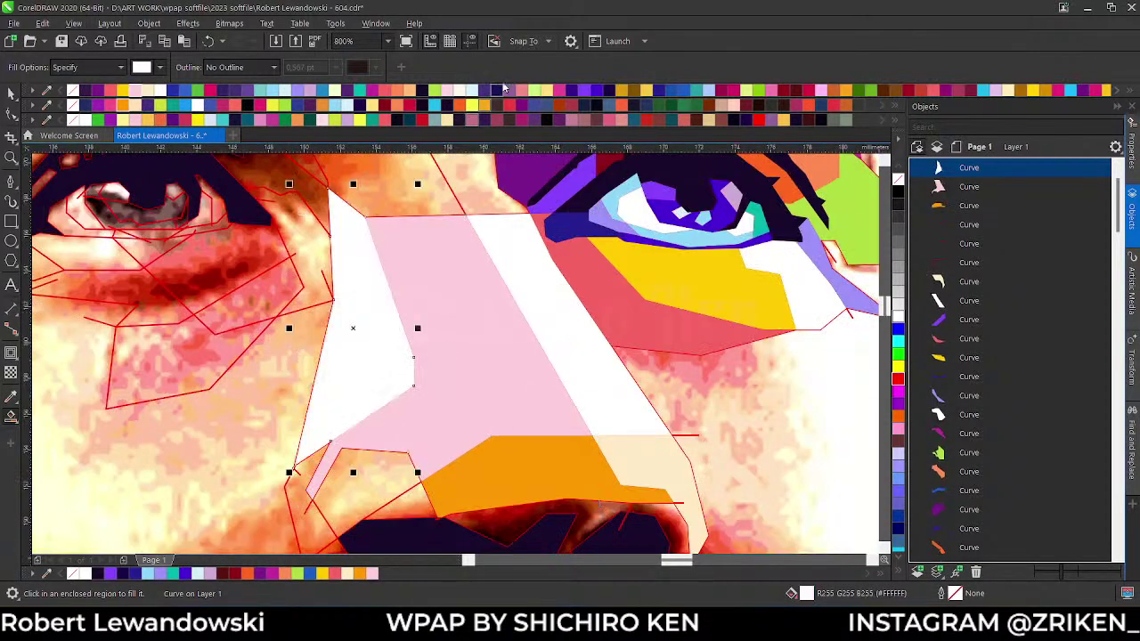
left_click(435, 91)
scroll(455, 357, "down", 3)
scroll(454, 356, "up", 2)
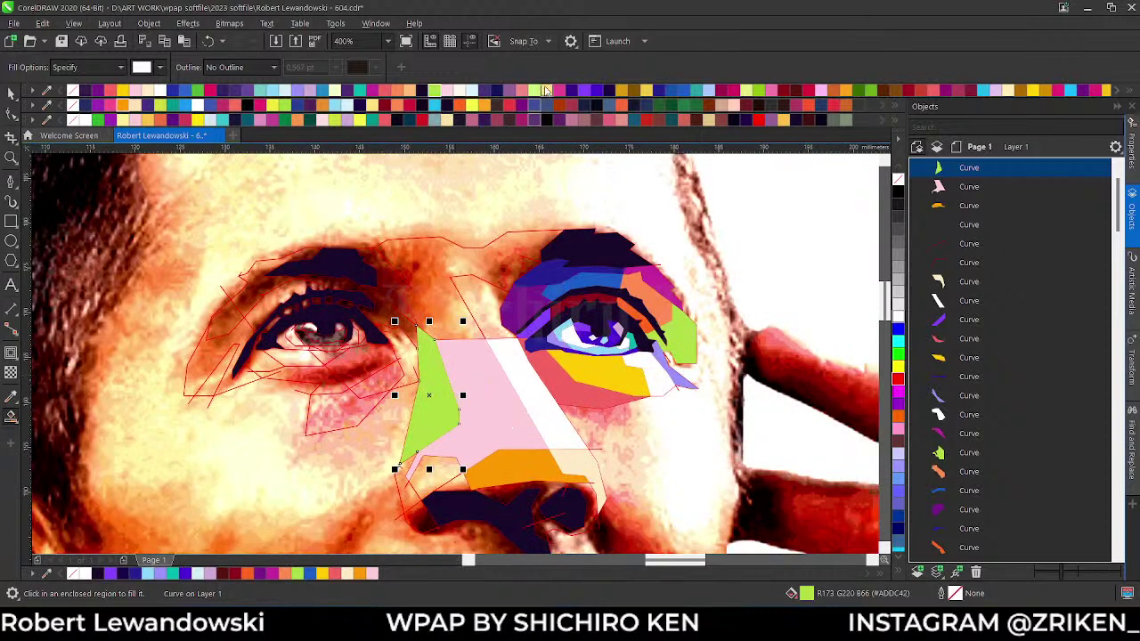
left_click(408, 91)
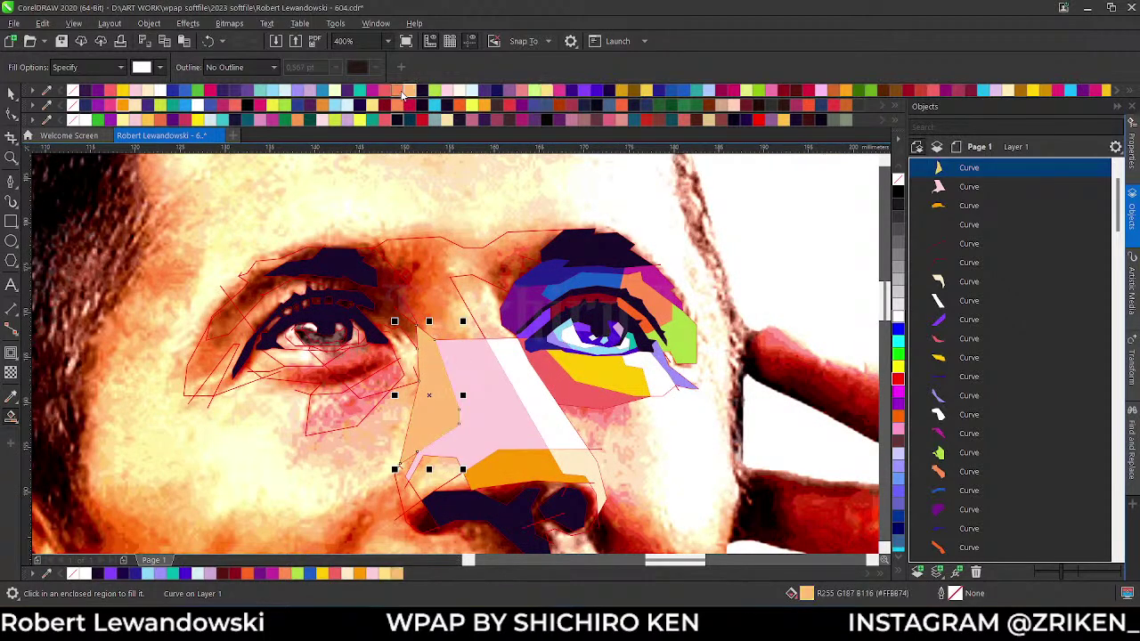
left_click(122, 90)
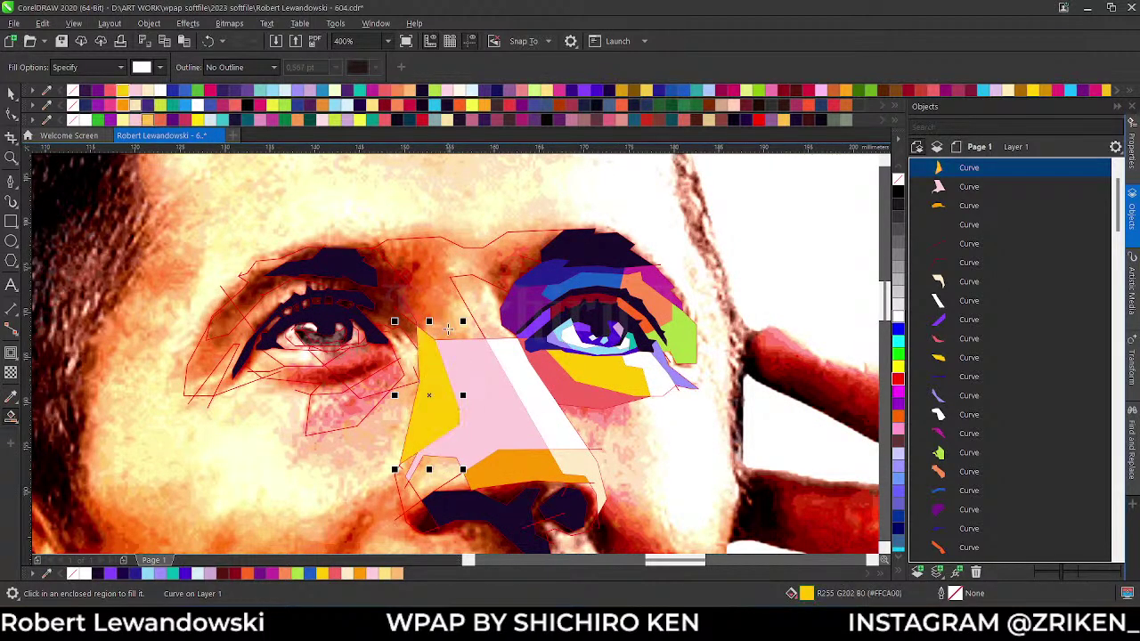
- Recolour the nose's left side plane bright lime green
scroll(491, 401, "up", 2)
scroll(490, 401, "up", 2)
scroll(374, 258, "down", 2)
left_click(380, 264)
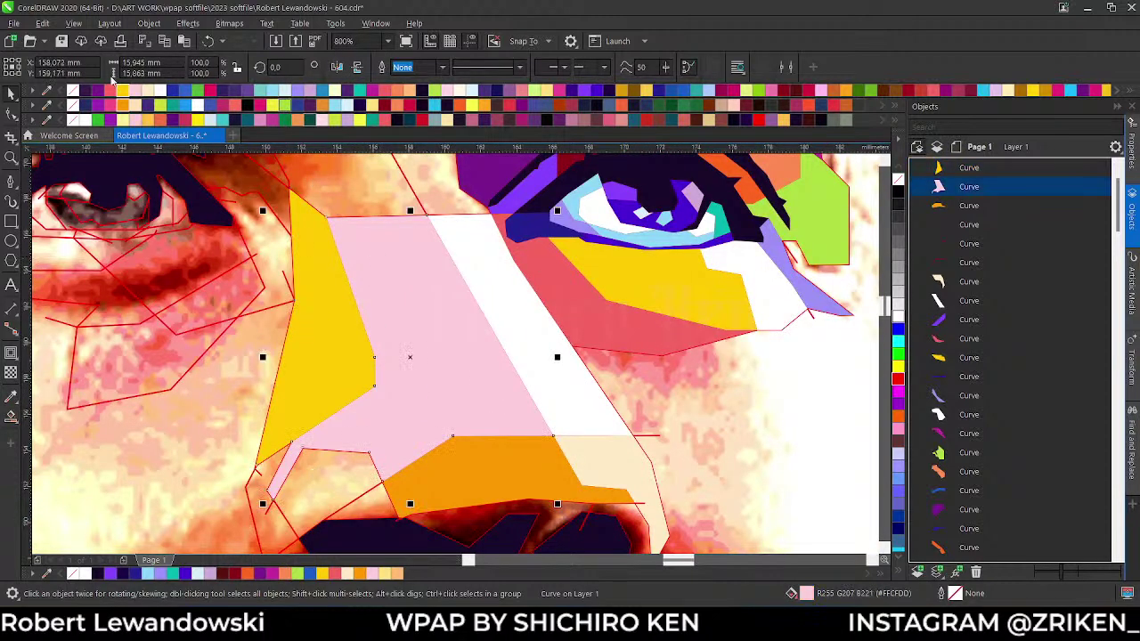
left_click(314, 287)
left_click(283, 114)
scroll(412, 326, "down", 1)
- Smart Fill the region between the eyebrows salmon orange and the wedge at the top of the nose bridge light orange #FFBB74
left_click(11, 416)
scroll(377, 257, "down", 1)
left_click(368, 225)
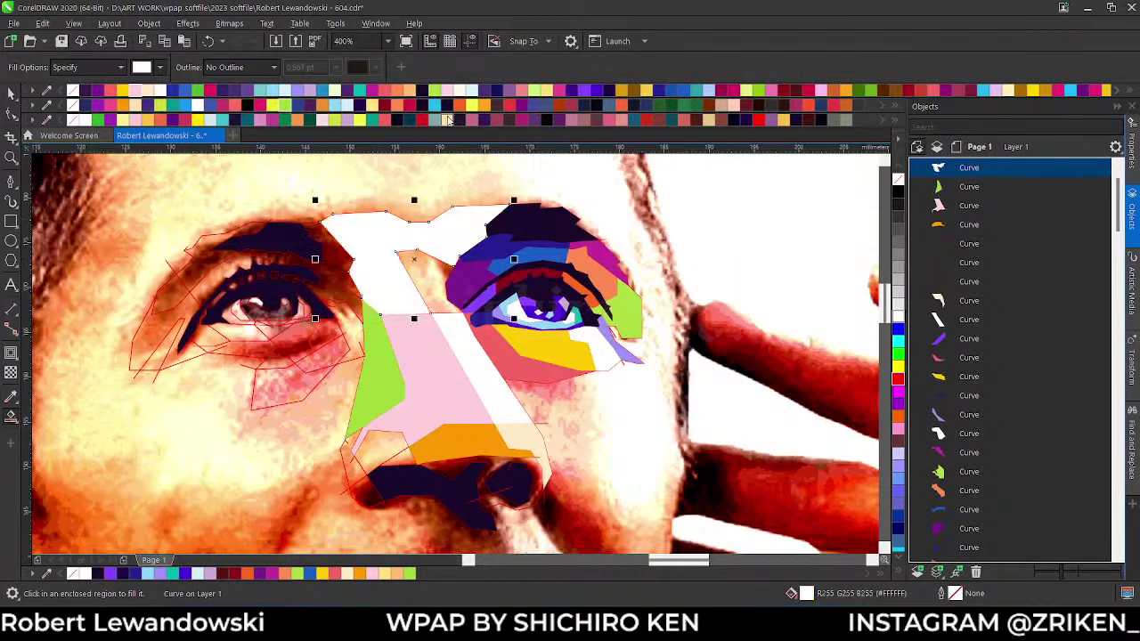
left_click(397, 90)
left_click(436, 272)
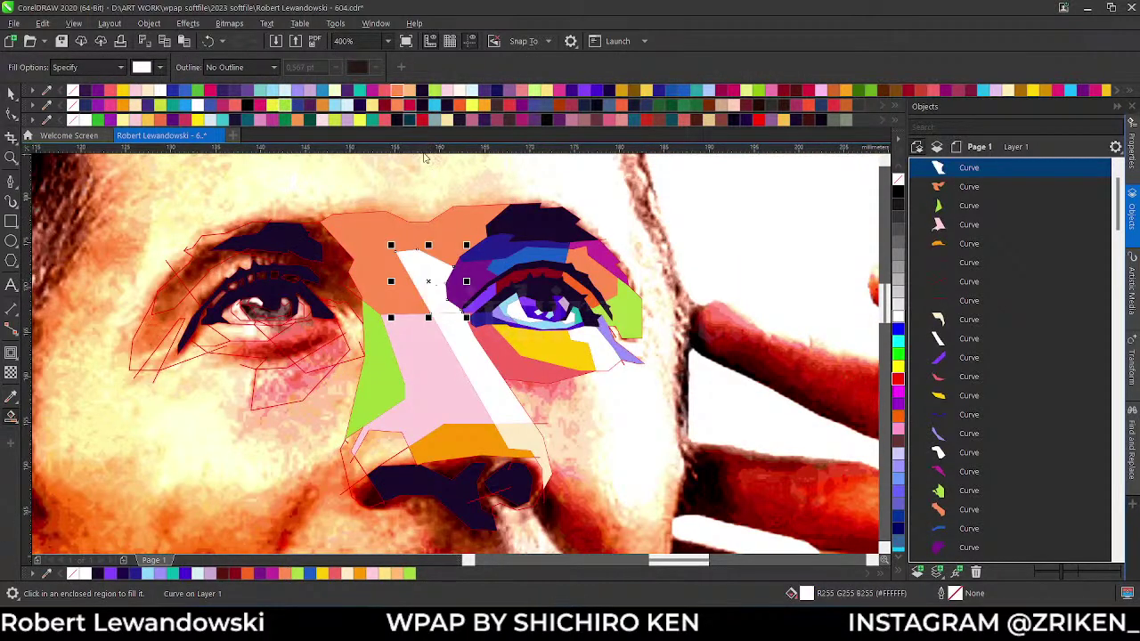
left_click(412, 105)
- Smart Fill the left nose wing white and the narrow strip along its outer edge hot pink
scroll(473, 257, "down", 3)
scroll(294, 273, "up", 6)
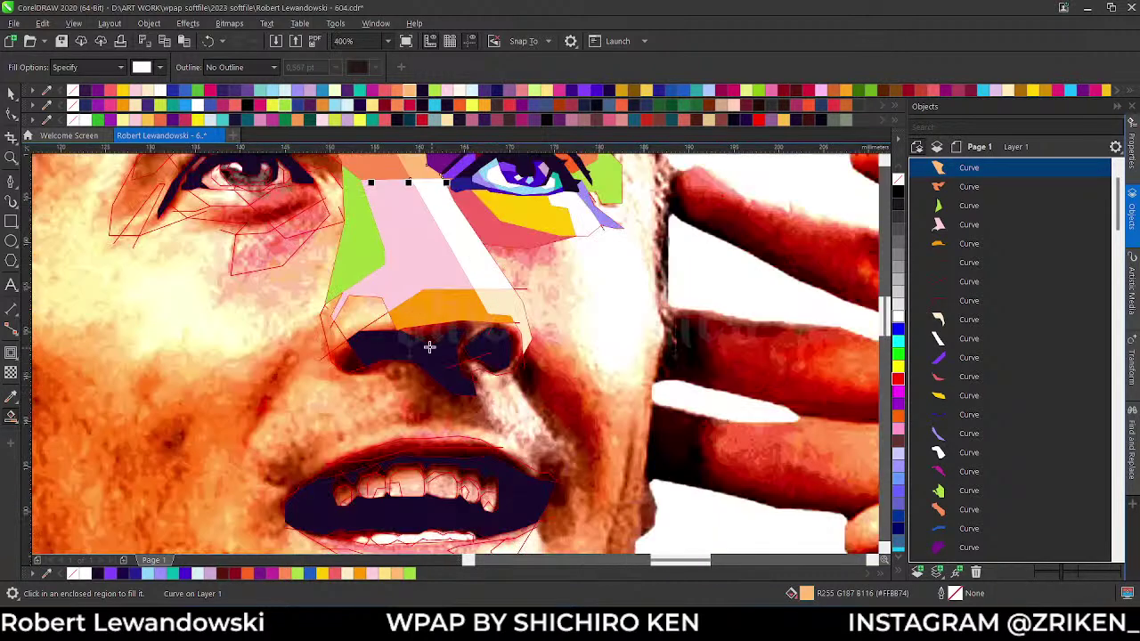
left_click(294, 274)
left_click(163, 369)
left_click(408, 105)
left_click(110, 105)
- Smart Fill the small triangle between the left nose wing and the nostril and colour it yellow
left_click(367, 342)
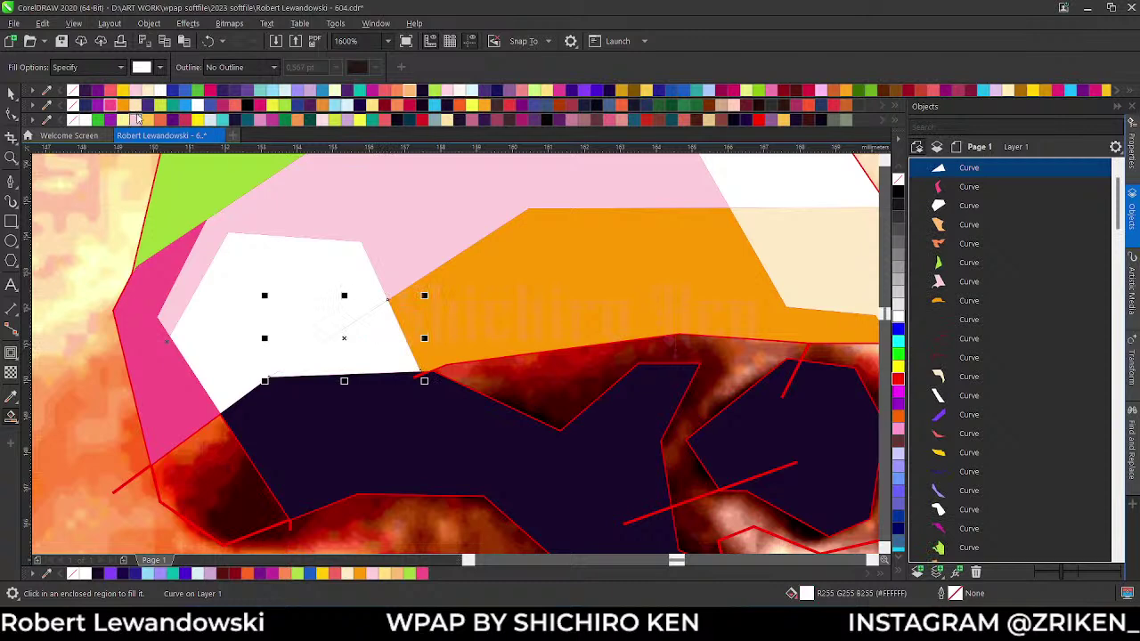
scroll(337, 274, "down", 3)
scroll(490, 320, "up", 3)
- Smart Fill the shadow above and between the nostrils, trying blue #1651AD before colouring it purple
left_click(486, 297)
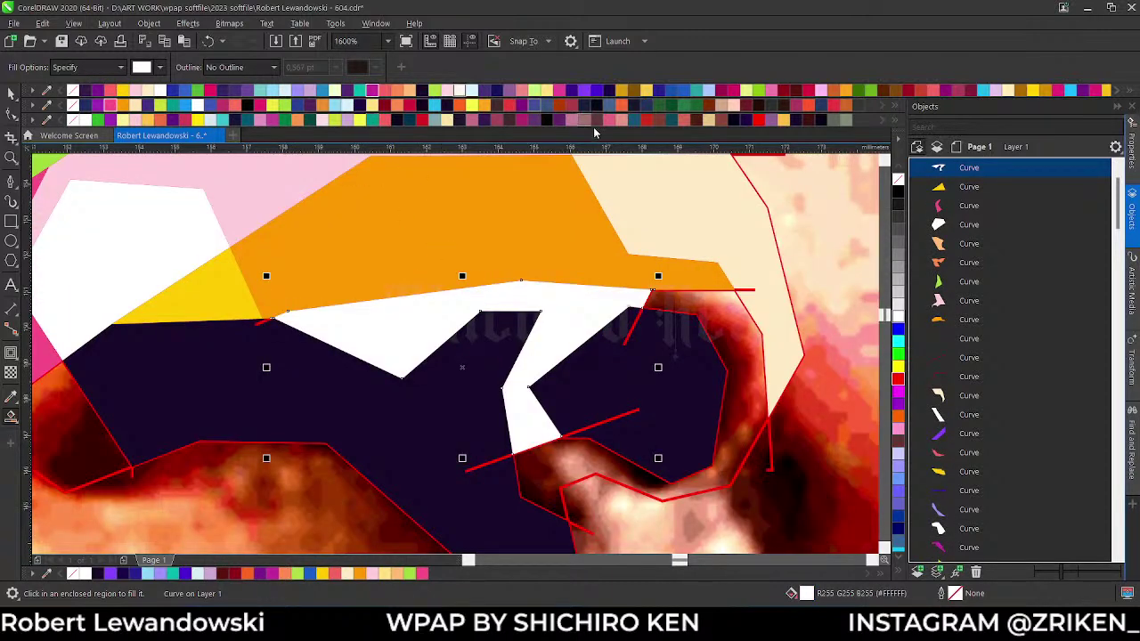
left_click(674, 95)
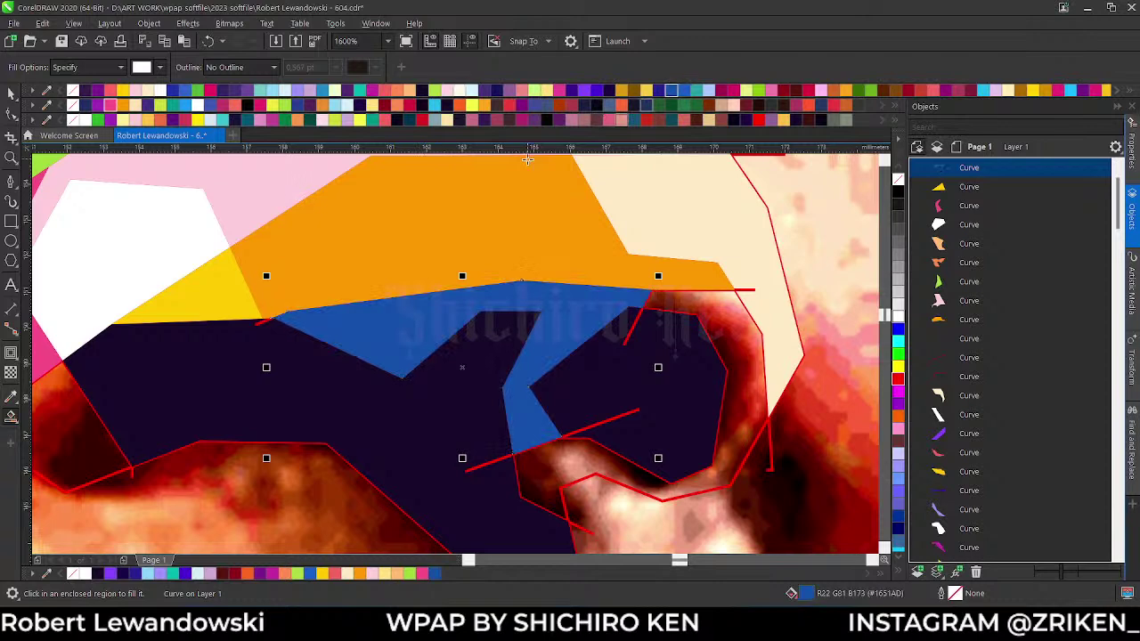
left_click(100, 94)
- Smart Fill the rim around the right-side nostril and colour it violet #8645FF
scroll(499, 303, "down", 3)
scroll(590, 330, "up", 3)
left_click(590, 330)
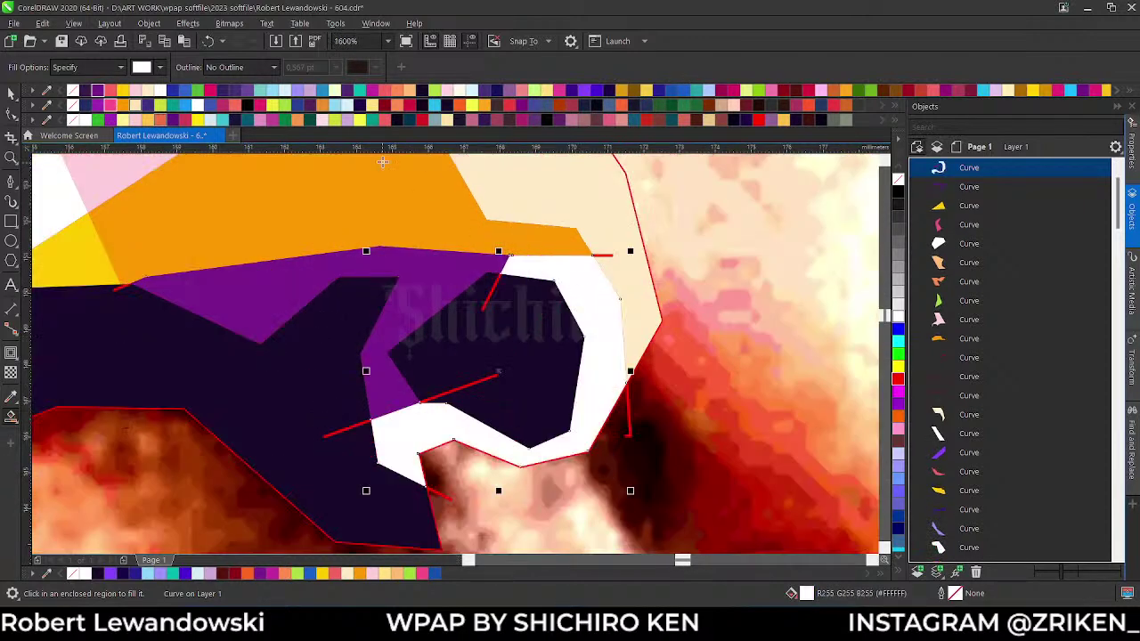
left_click(584, 89)
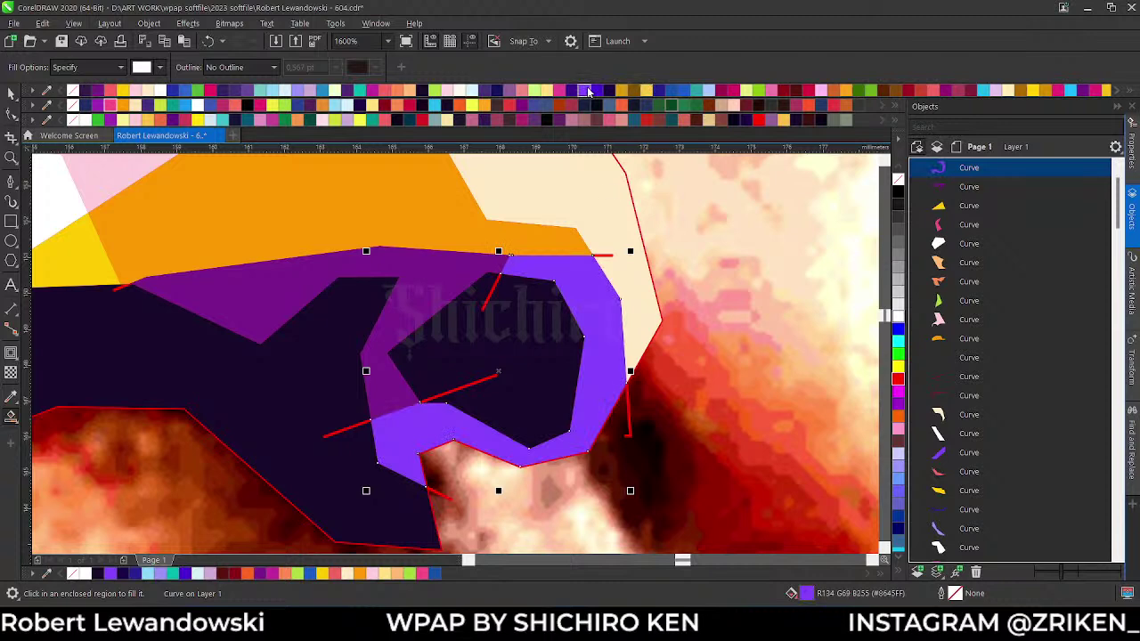
- Undo the violet fill of the right-side nostril rim and draw a dividing line across the rim's right side
scroll(612, 332, "down", 2)
scroll(590, 330, "up", 2)
left_click(552, 347)
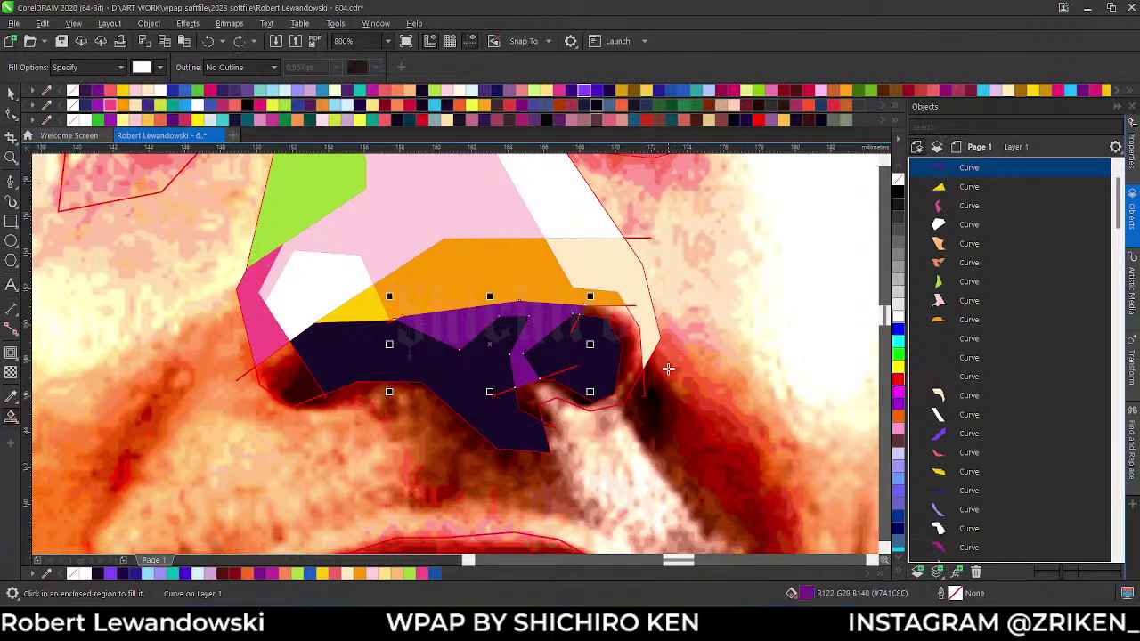
scroll(537, 292, "up", 2)
key("F5")
left_click(533, 286)
double_click(594, 296)
left_click(608, 442)
- Smart Fill the upper part of the right-side nostril rim magenta #C62C9C and the lower part dark blue #261F91
key("shift+s")
left_click(612, 363)
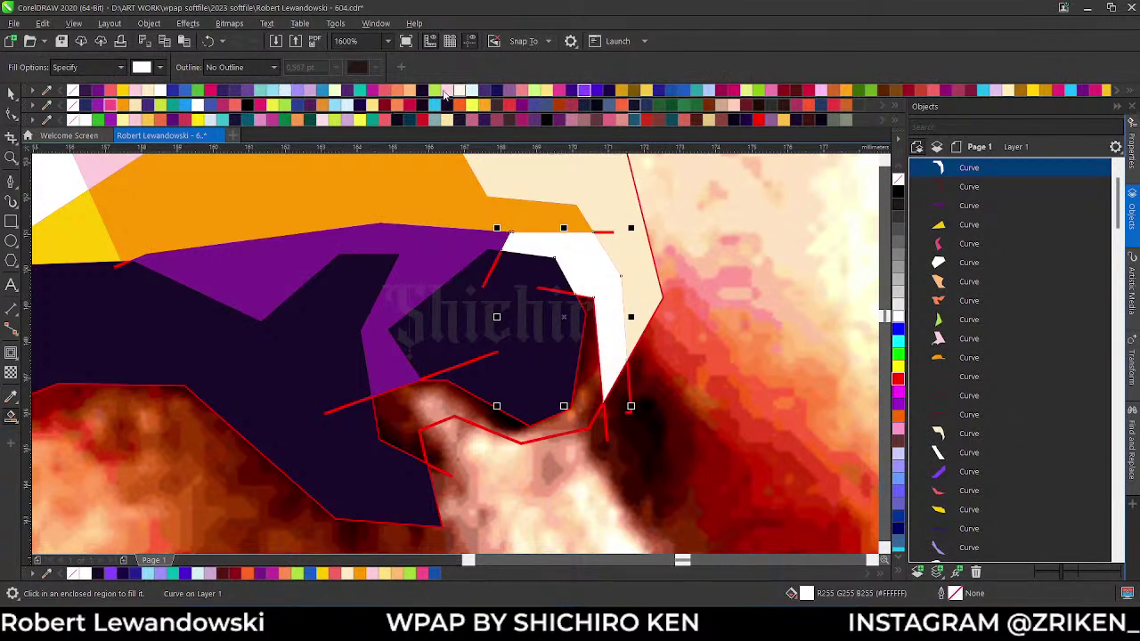
left_click(383, 92)
left_click(374, 92)
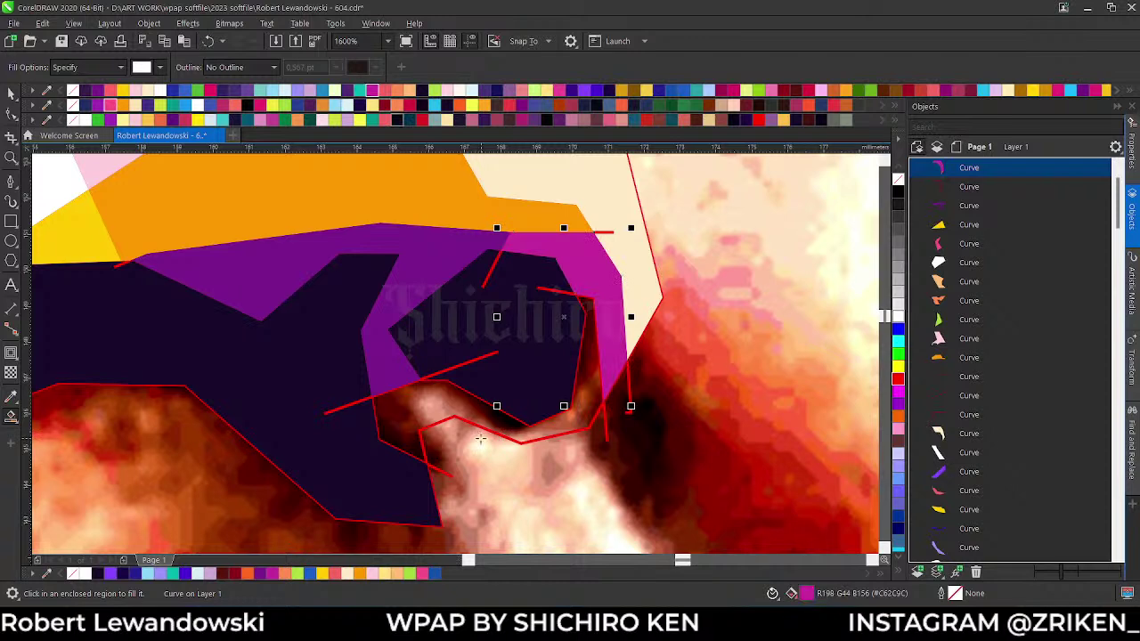
left_click(497, 336)
left_click(670, 96)
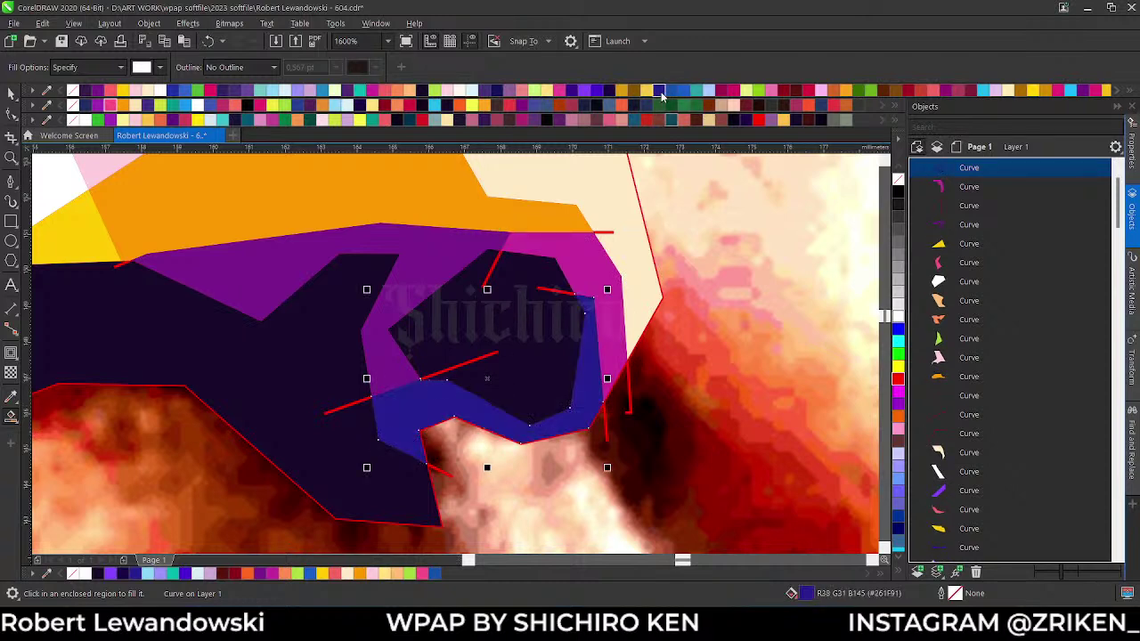
- Smart Fill the small shadow at the outer corner of the left nostril and colour it blue #1651AD
scroll(487, 379, "down", 4)
scroll(498, 376, "up", 4)
left_click(499, 377)
left_click(649, 91)
left_click(657, 91)
- Smart Fill the left eye's large highlight white and the lower iris, trying lavender #9D92F8 before colouring the iris violet
scroll(473, 447, "down", 2)
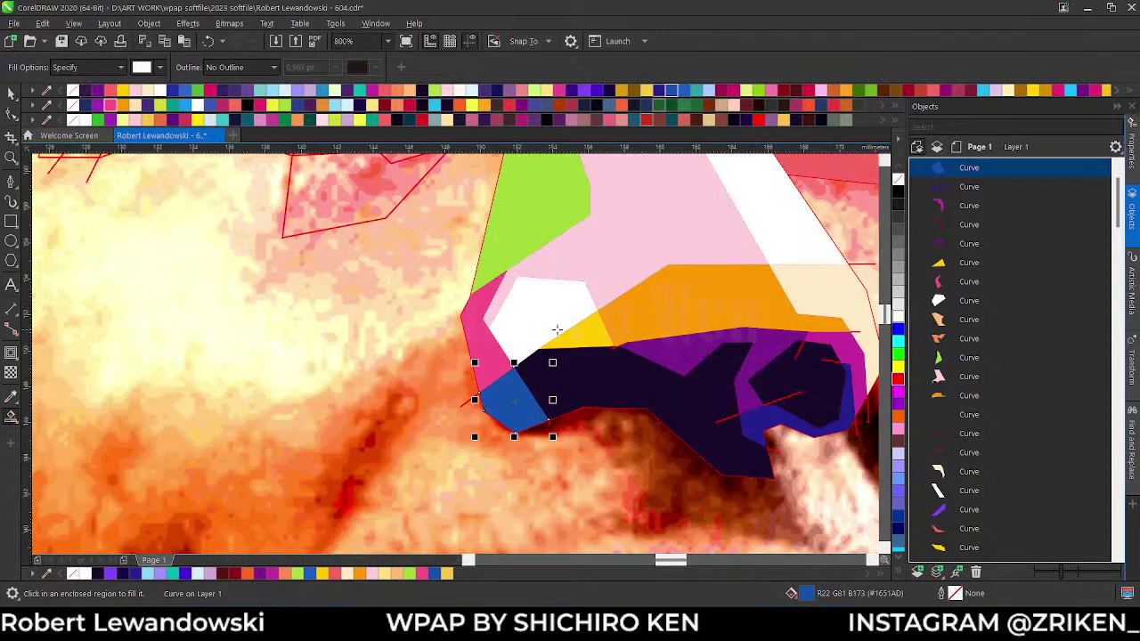
scroll(552, 330, "down", 4)
scroll(537, 305, "up", 2)
scroll(467, 339, "down", 1)
scroll(467, 338, "up", 1)
scroll(468, 338, "up", 2)
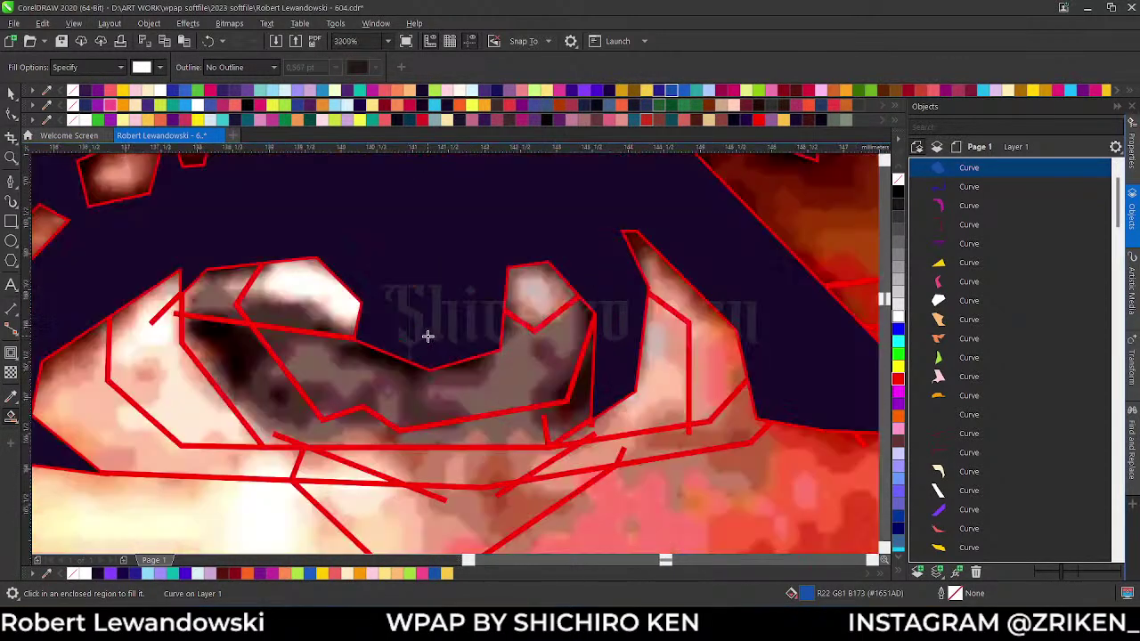
left_click(323, 300)
left_click(309, 345)
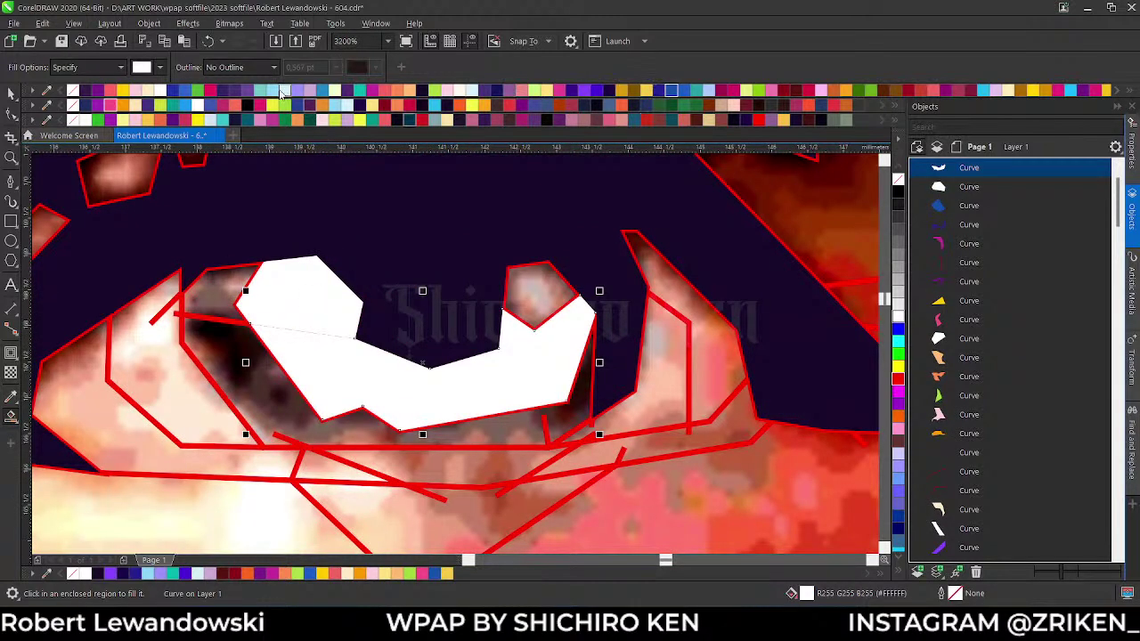
left_click(271, 92)
left_click(287, 91)
left_click(303, 92)
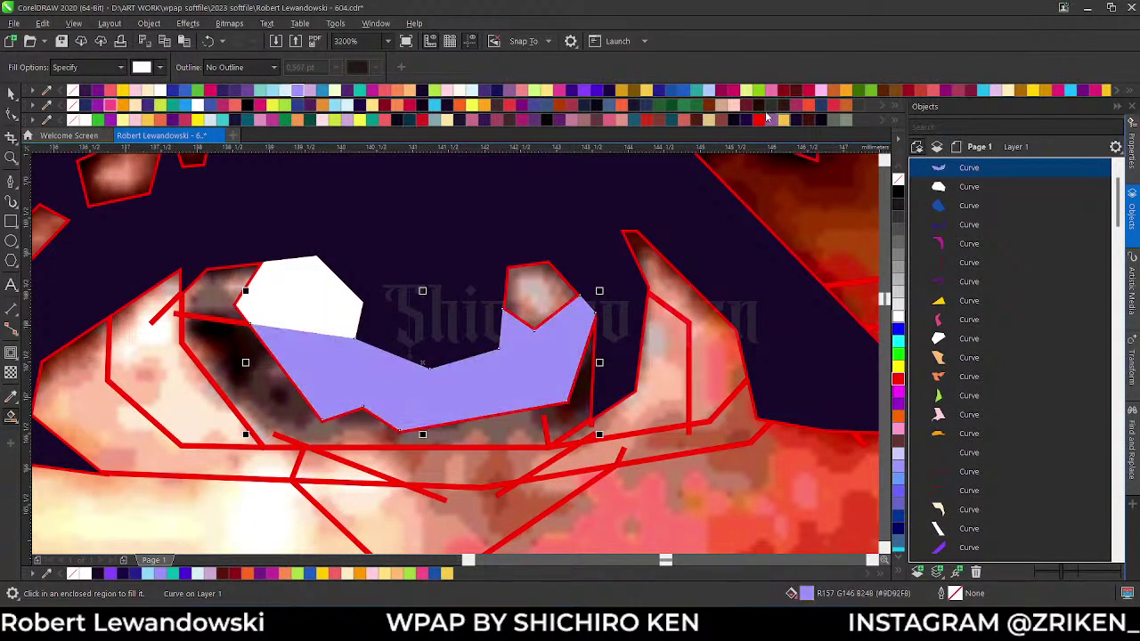
left_click(593, 90)
- Smart Fill the left eye's small highlight mauve and the band around the lower iris dark blue
left_click(554, 278)
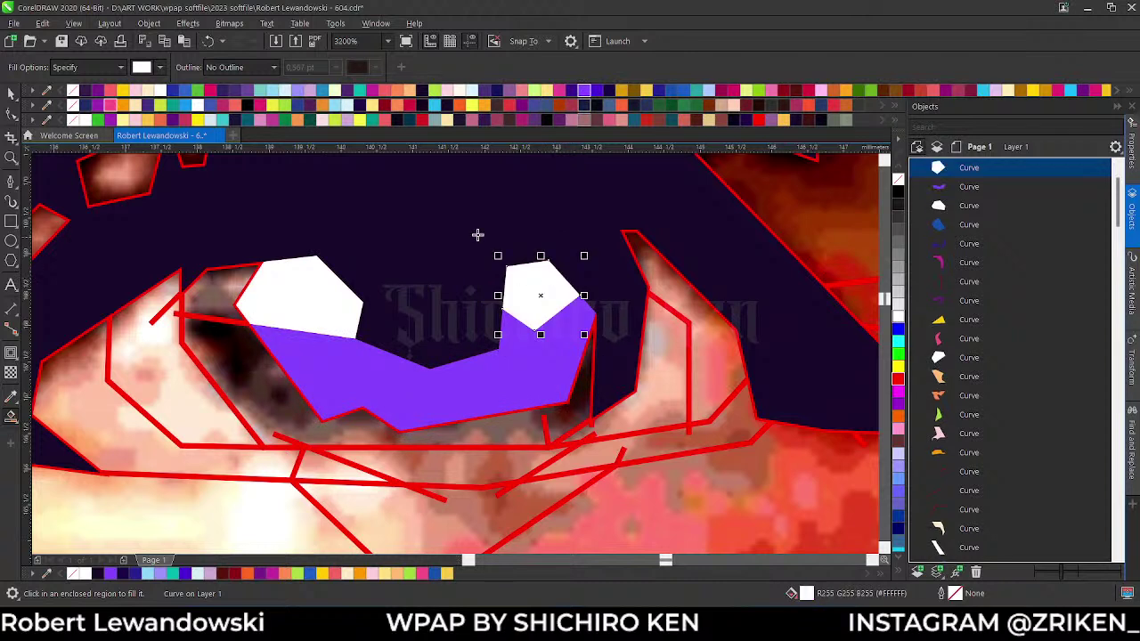
left_click(310, 92)
left_click(281, 386)
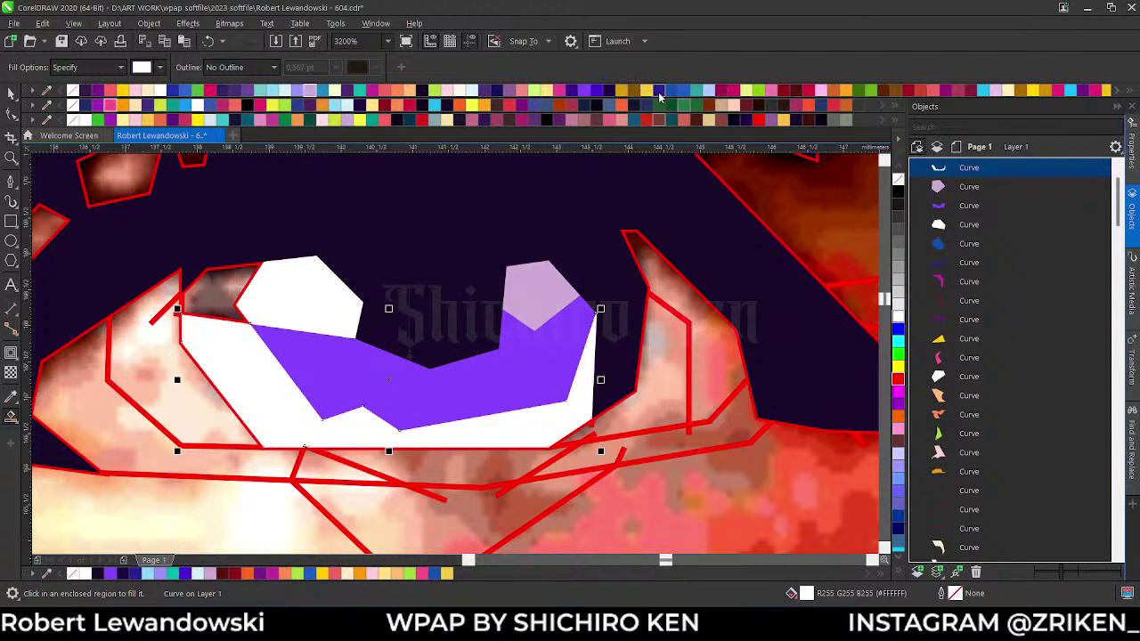
left_click(659, 96)
- Smart Fill the iris corner beside the large highlight teal #73C7C7, and the outer eye white in white with a teal edge
left_click(222, 287)
left_click(261, 92)
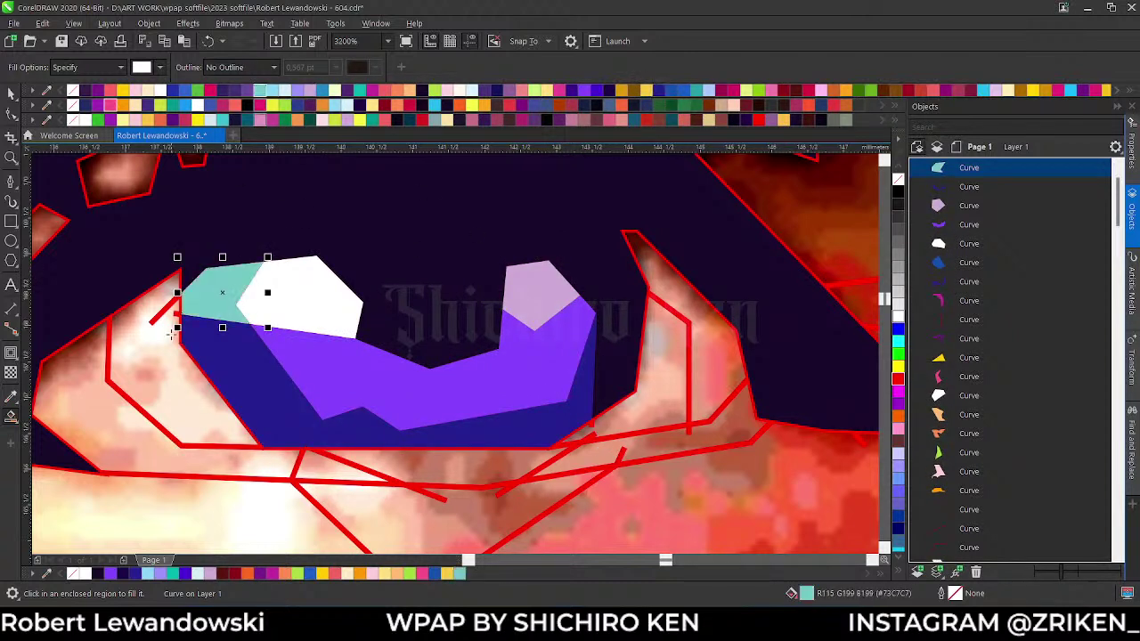
left_click(151, 382)
left_click(126, 431)
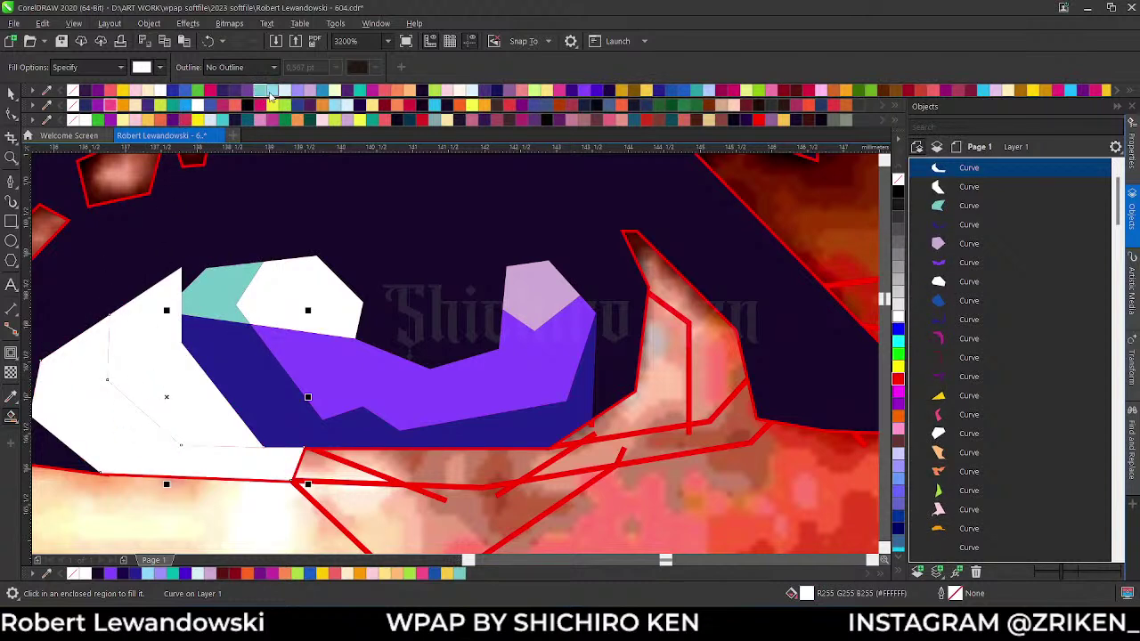
left_click(270, 93)
- Smart Fill the left eye's inner eye white in white and the strip beside the tear duct lavender
left_click(674, 375)
left_click(704, 347)
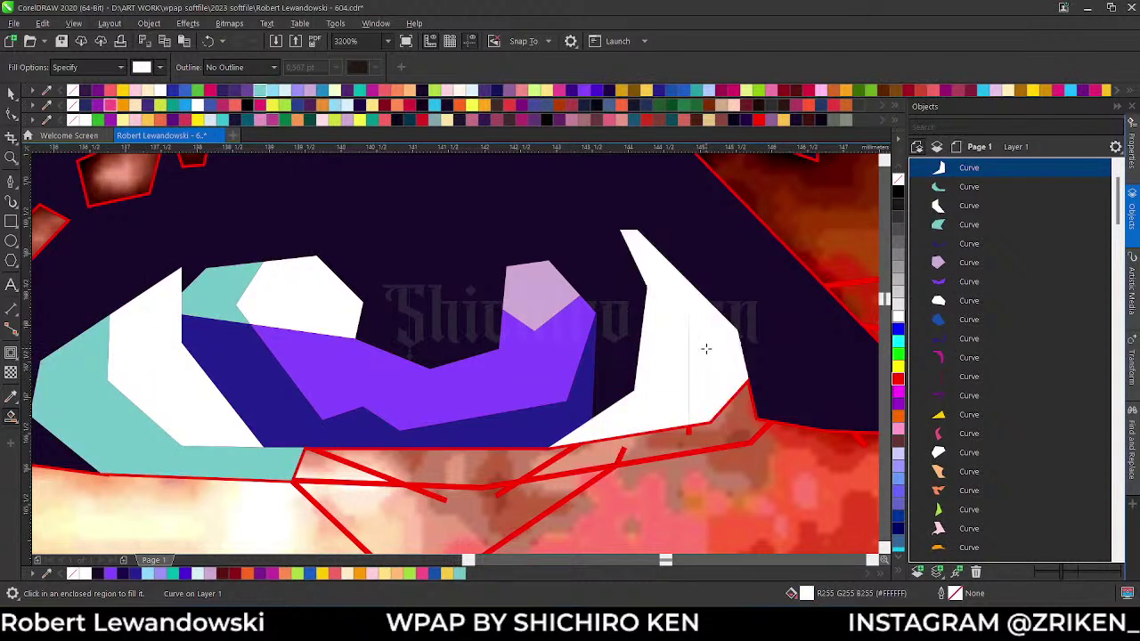
left_click(298, 91)
- Smart Fill the left eye's lower lid rim, colouring the inner strip and small triangle teal #01B6AD and the middle pale blue
left_click(655, 459)
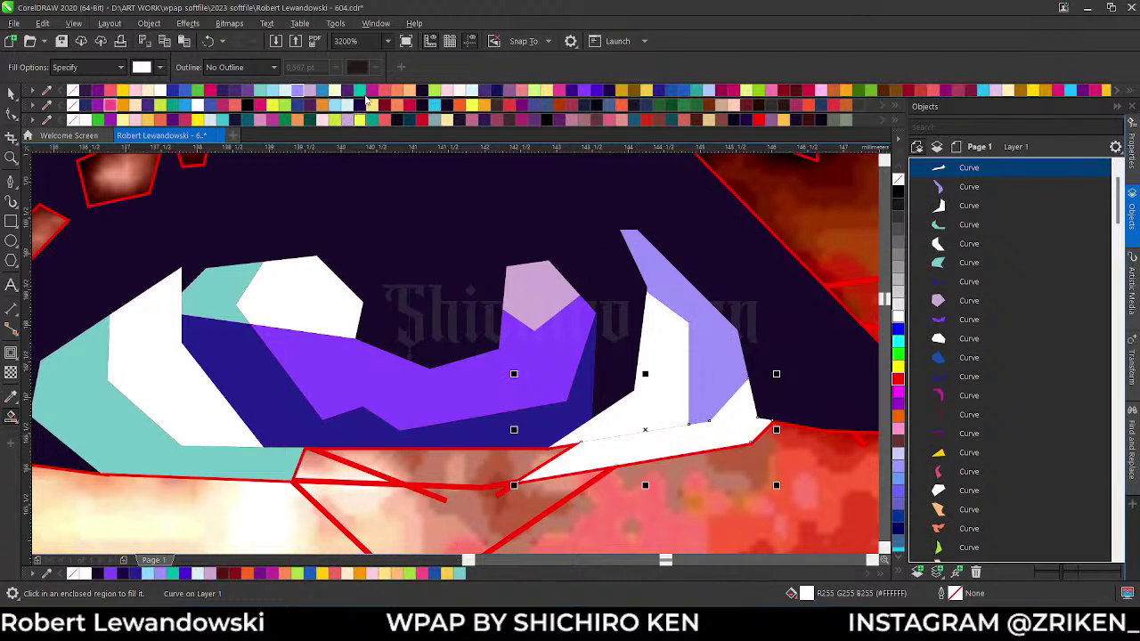
left_click(372, 91)
left_click(360, 91)
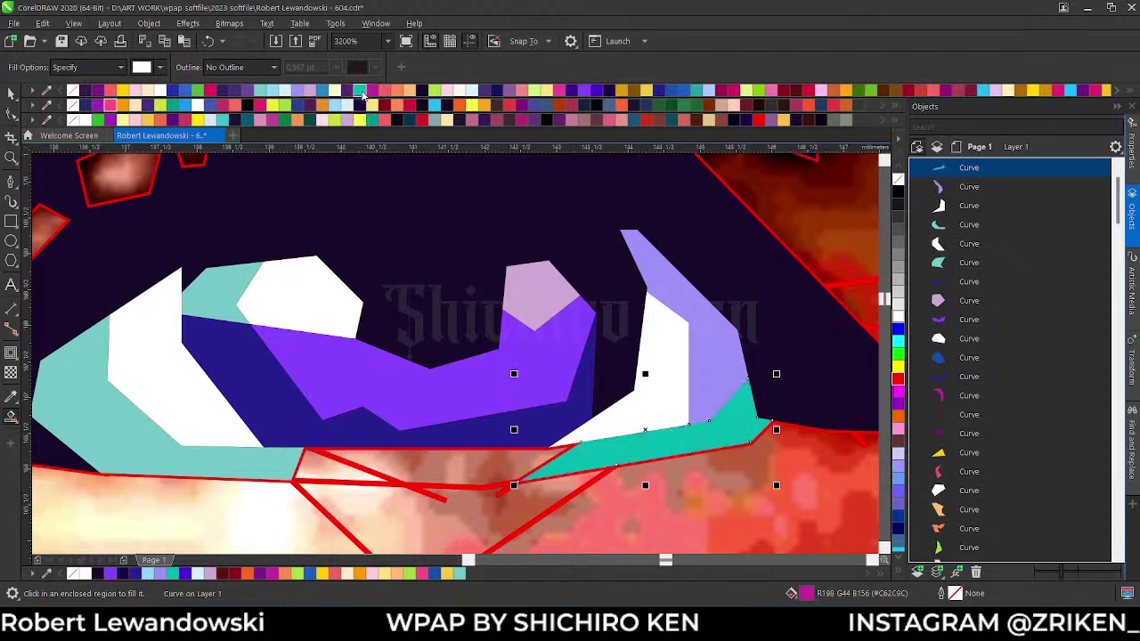
left_click(432, 463)
left_click(286, 90)
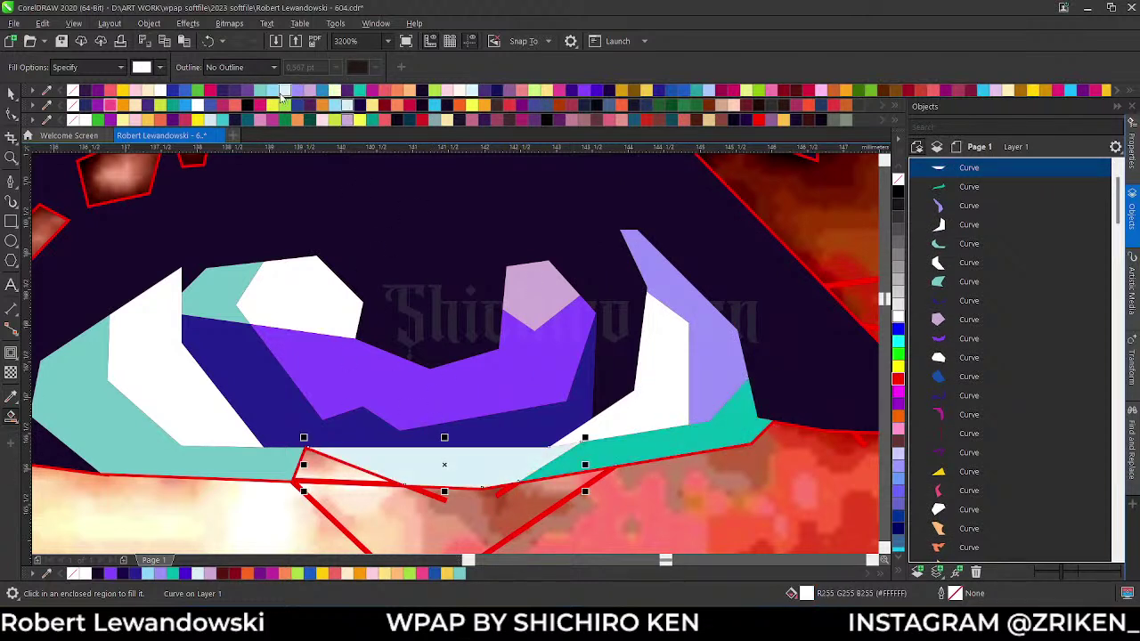
left_click(359, 91)
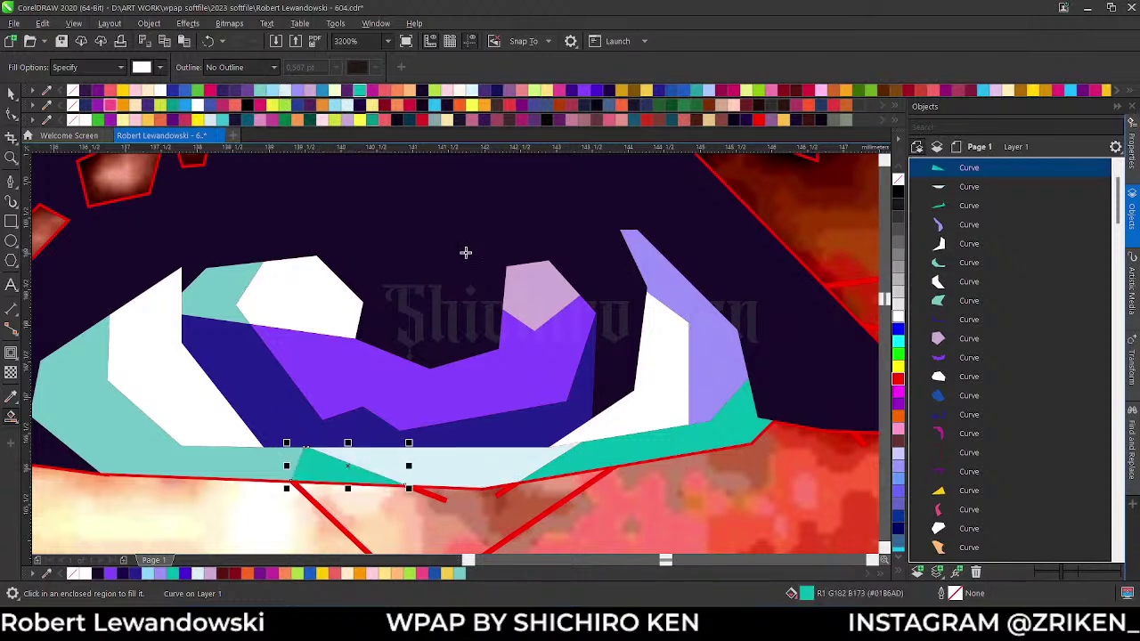
- Smart Fill the area below the left eye's inner corner coral red and the long fold beneath the eye orange
scroll(446, 330, "down", 2)
scroll(528, 363, "up", 1)
left_click(528, 363)
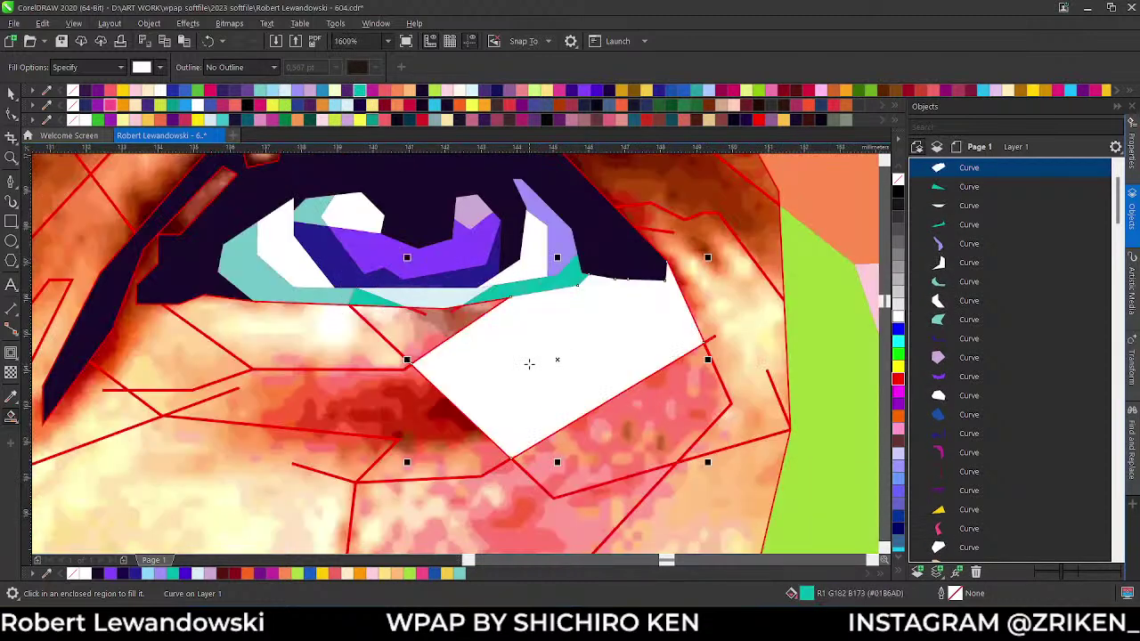
left_click(385, 91)
left_click(356, 400)
left_click(397, 91)
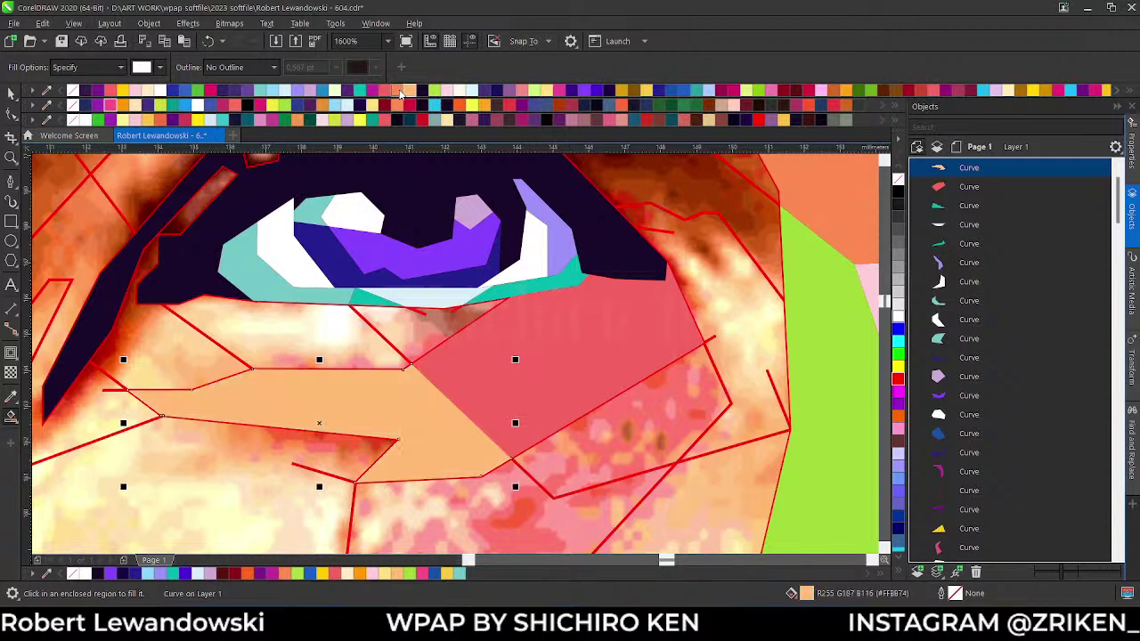
left_click(308, 326)
key("ctrl+z")
left_click(183, 338)
key("ctrl+z")
- Draw a short horizontal line across the left eye's outer corner to close the open region below the lashes
key("F5")
left_click(99, 286)
left_click(204, 286)
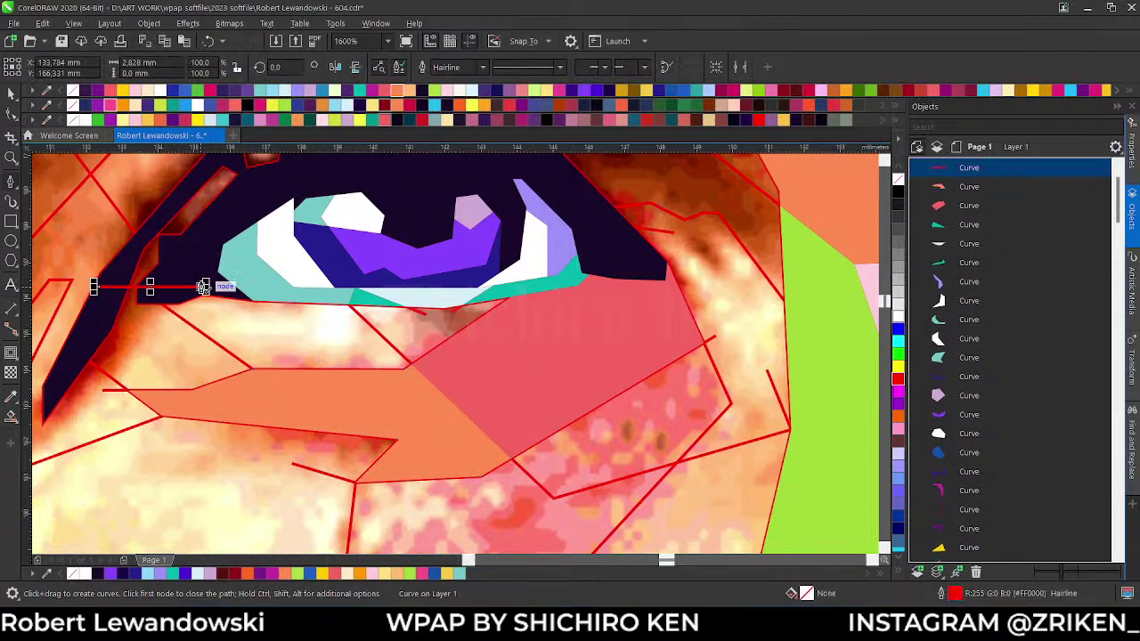
left_click(165, 347)
key("ctrl+z")
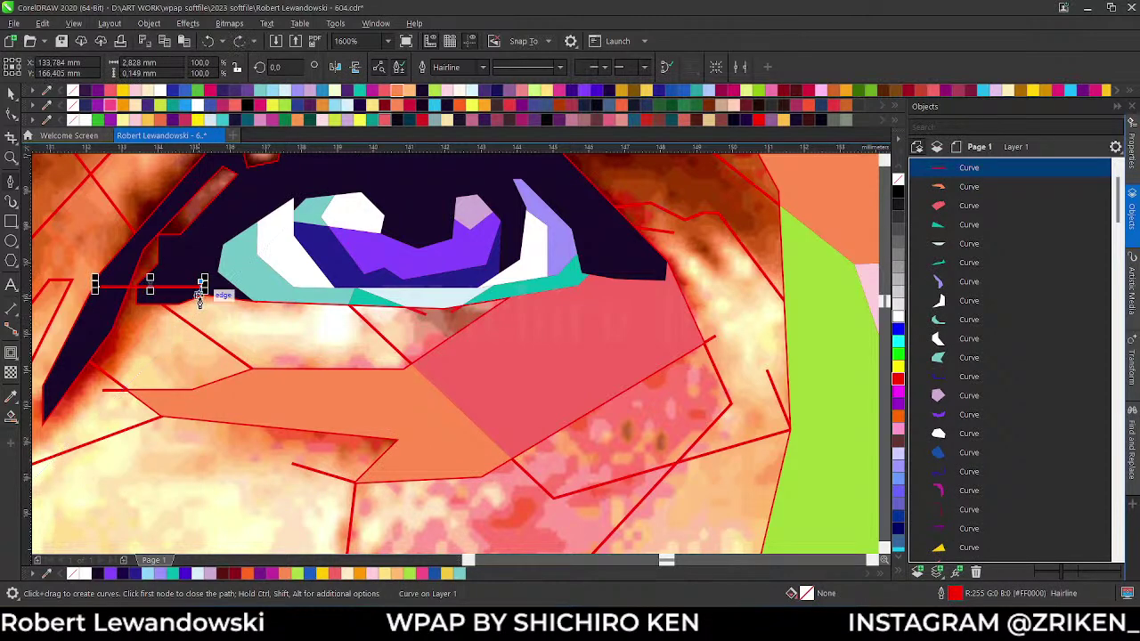
- Smart Fill the lower lid of the left eye: outer section pale pink, middle white and inner triangle lime #ADDC42
key("s")
left_click(163, 339)
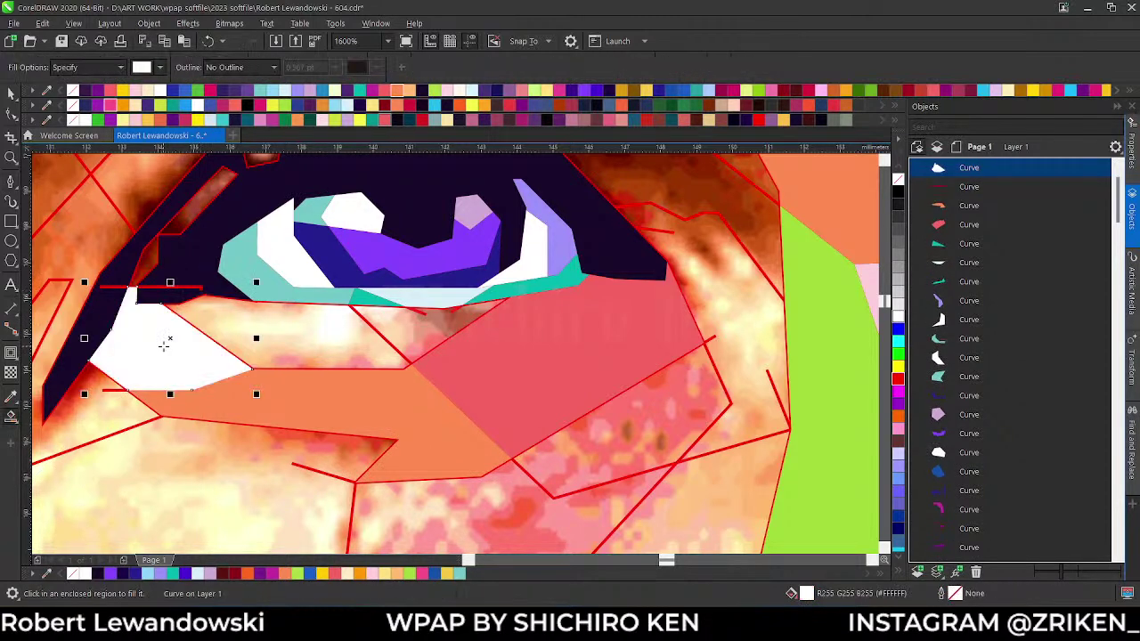
left_click(135, 98)
left_click(270, 341)
left_click(407, 320)
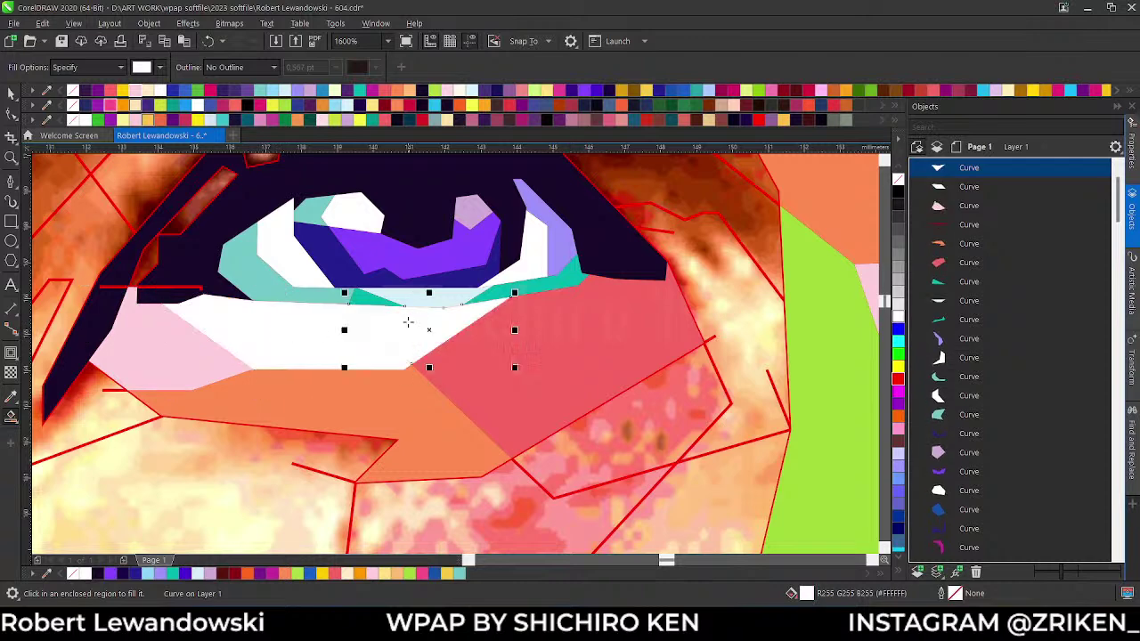
left_click(434, 90)
- Smart Fill the cheek patch under the left eye lime and the section between it and the coral area orange
scroll(445, 302, "down", 4)
scroll(433, 365, "up", 4)
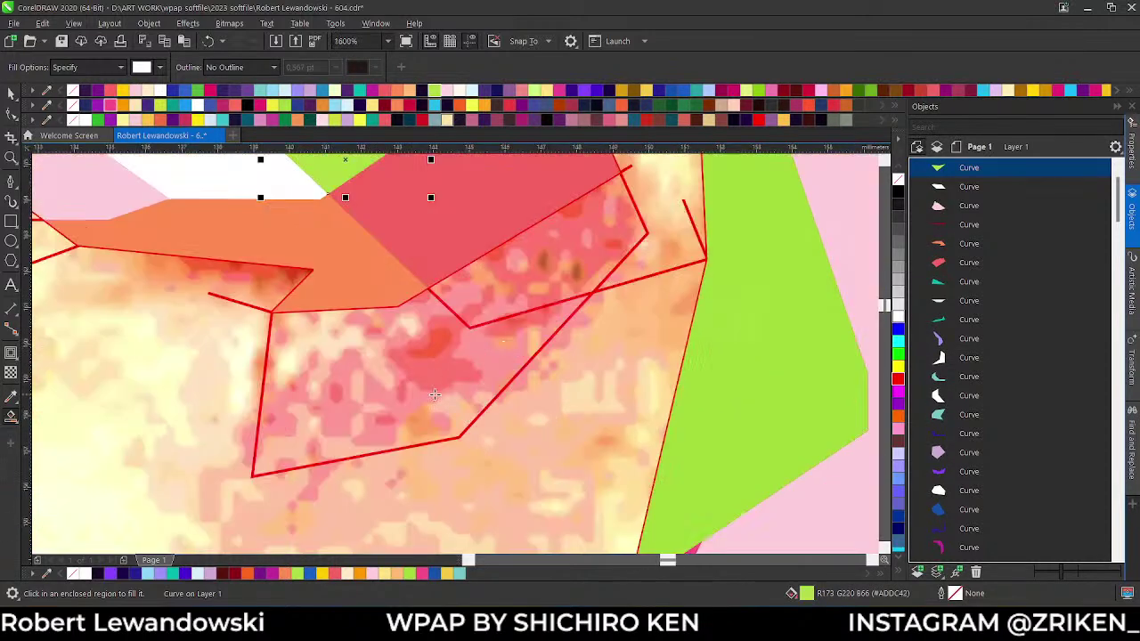
left_click(433, 365)
scroll(449, 331, "down", 1)
left_click(435, 90)
left_click(471, 343)
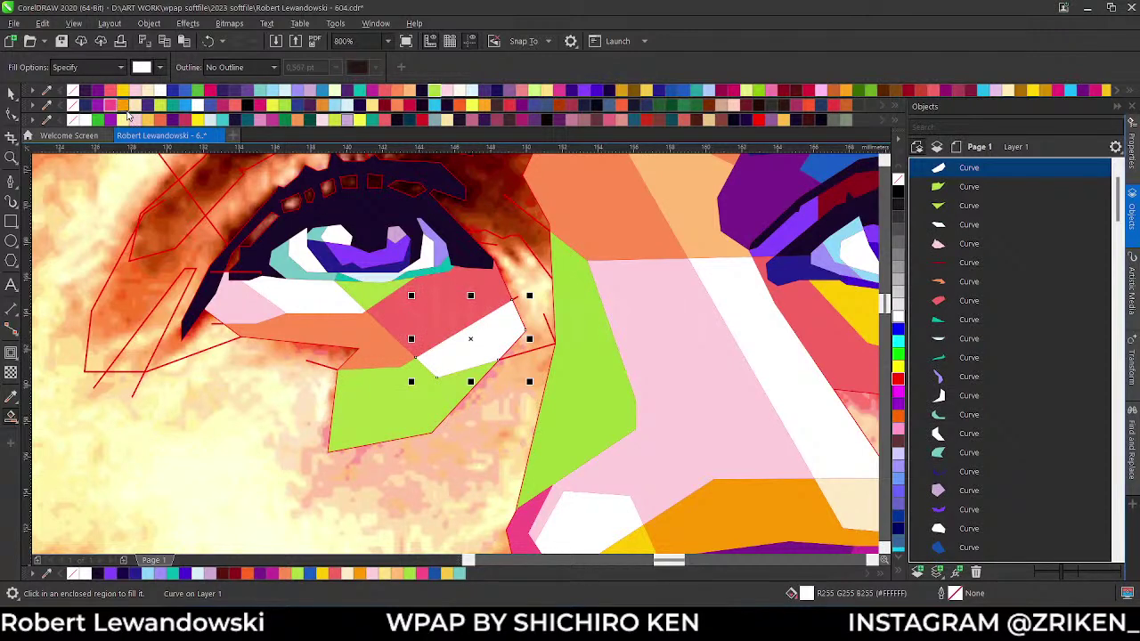
left_click(127, 112)
- Smart Fill the shadow between the left eyebrow, the upper lid and the nose bridge and colour it dark red
scroll(475, 255, "down", 3)
scroll(475, 255, "up", 3)
left_click(491, 261)
scroll(505, 309, "down", 2)
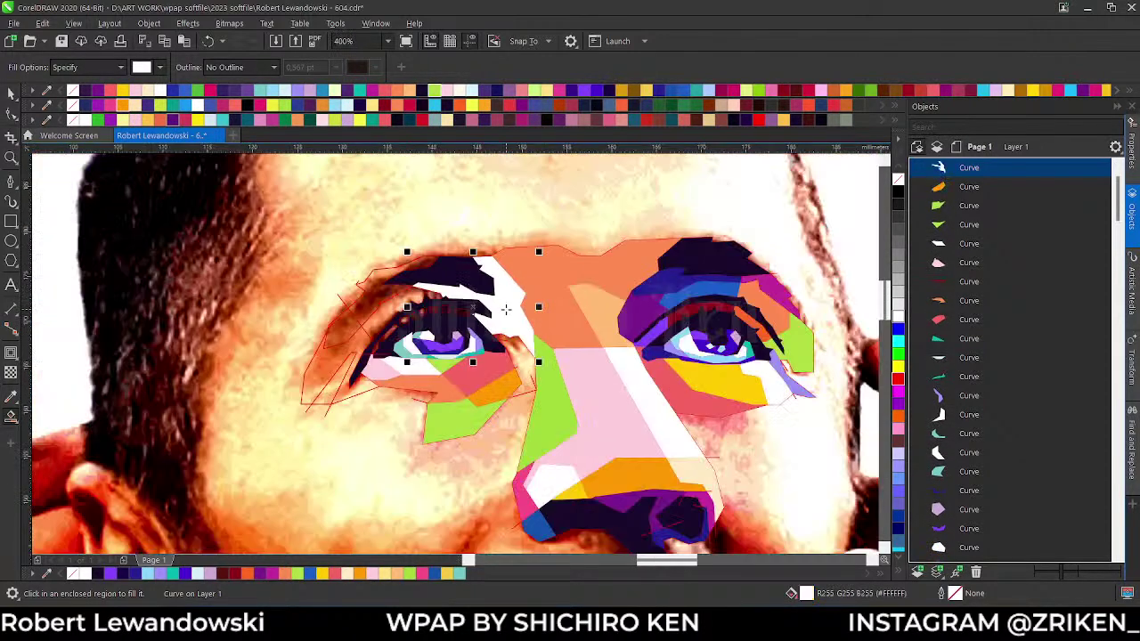
scroll(505, 309, "up", 2)
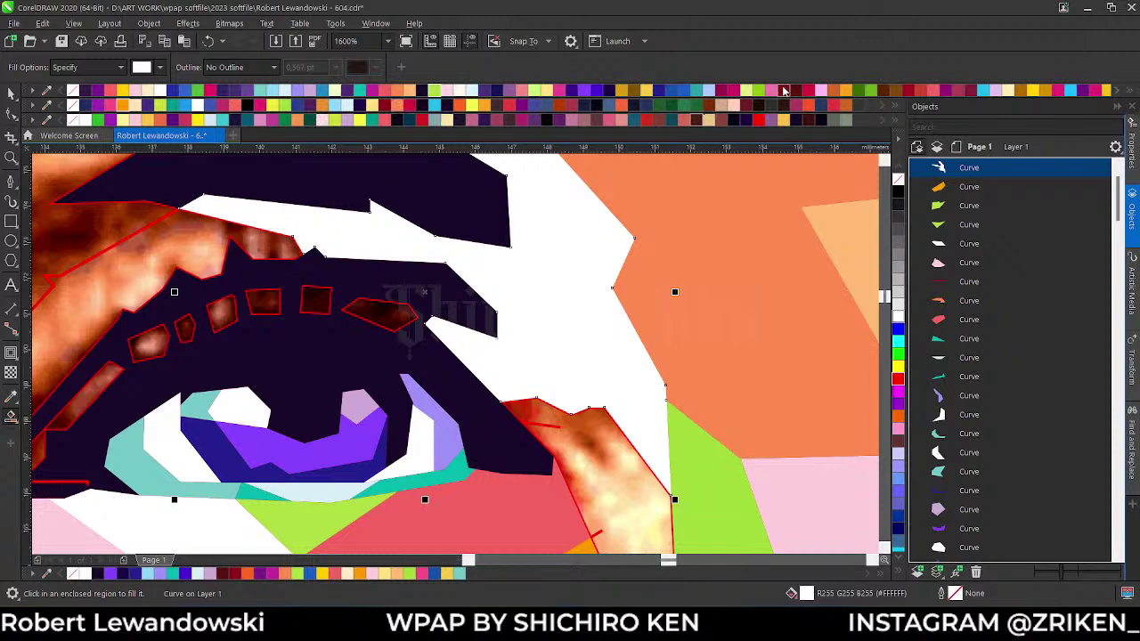
left_click(784, 90)
- Smart Fill the left eye's upper lid between the lashes and the brow shadow and colour it orange
scroll(445, 267, "down", 2)
scroll(383, 267, "up", 2)
left_click(302, 267)
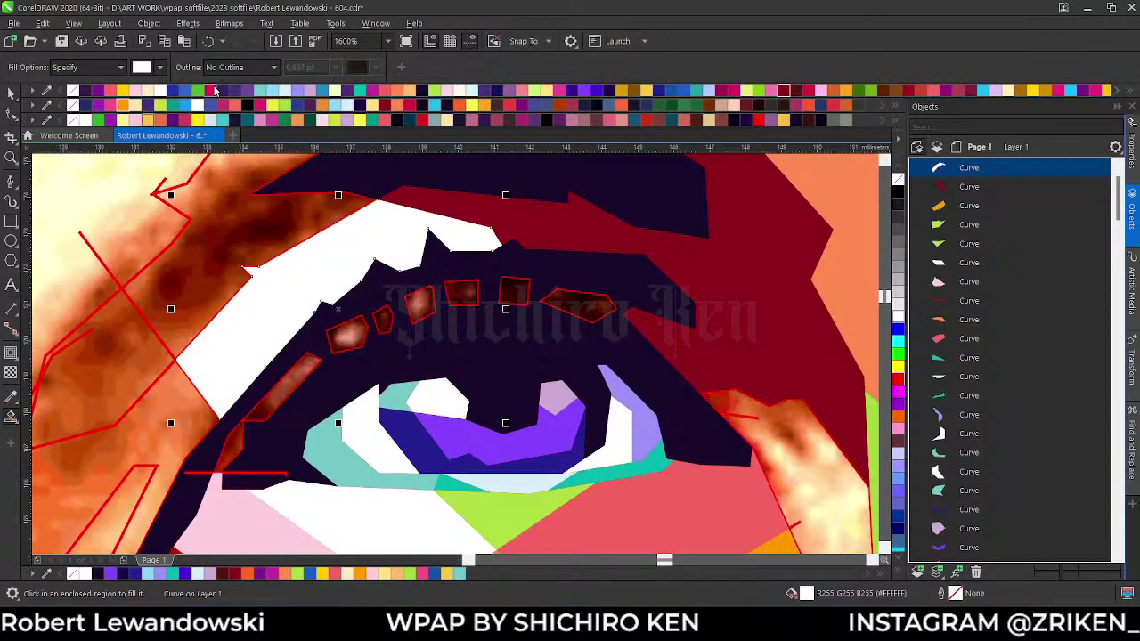
left_click(111, 105)
scroll(295, 268, "down", 1)
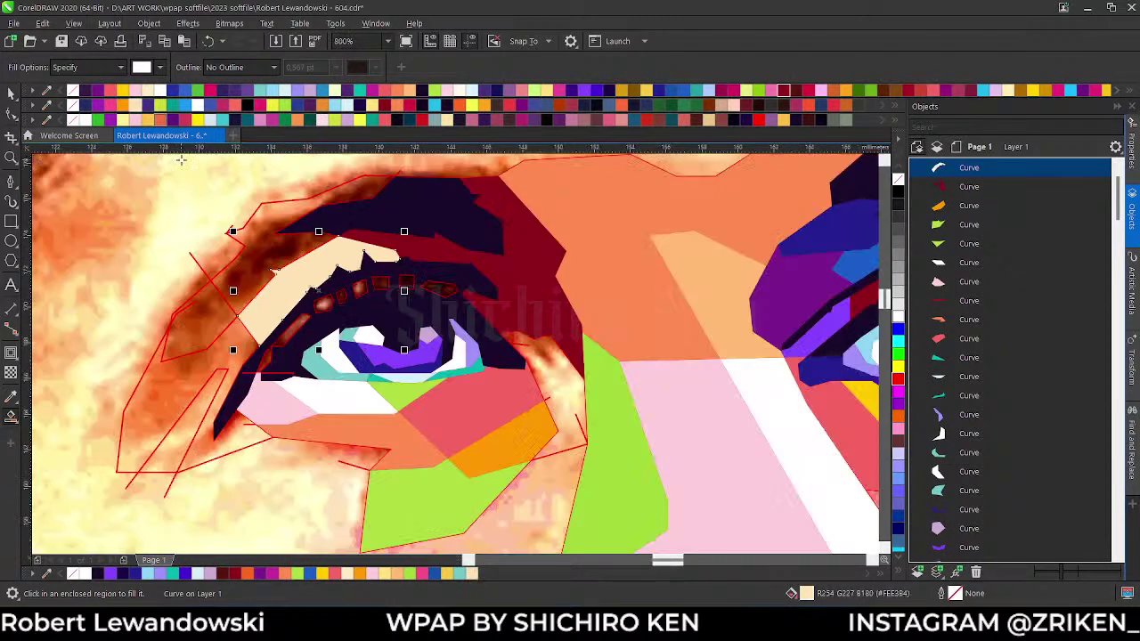
- Smart Fill the left eyebrow's outer band indigo and the section below it, trying teal #01B6AD before colouring it purple
left_click(266, 228)
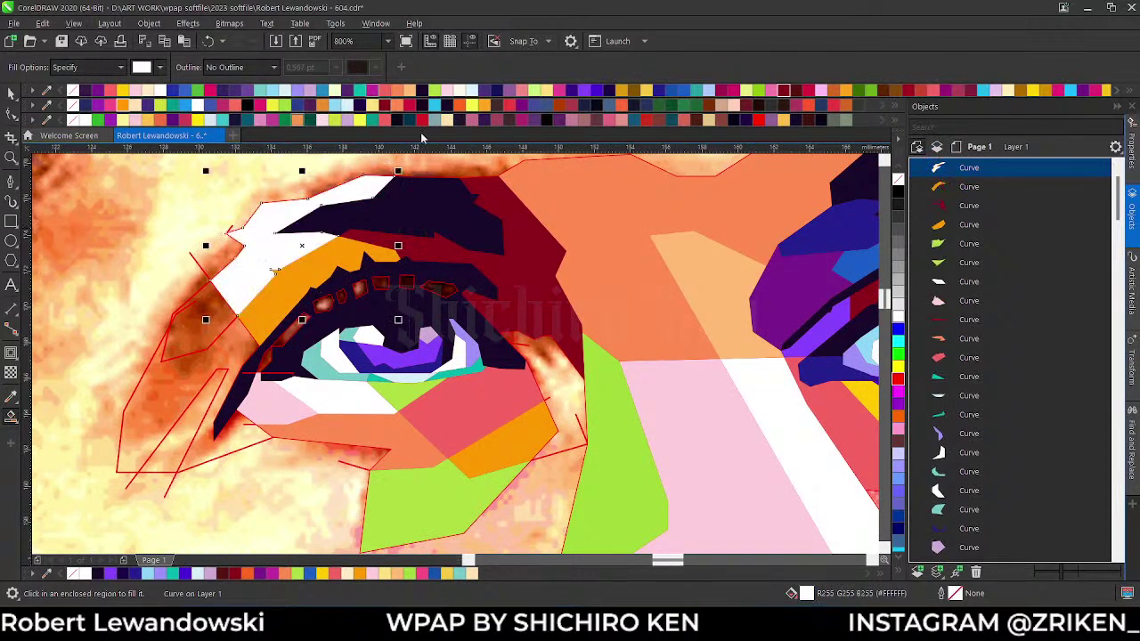
scroll(498, 231, "down", 1)
left_click(592, 95)
scroll(366, 242, "up", 1)
left_click(366, 243)
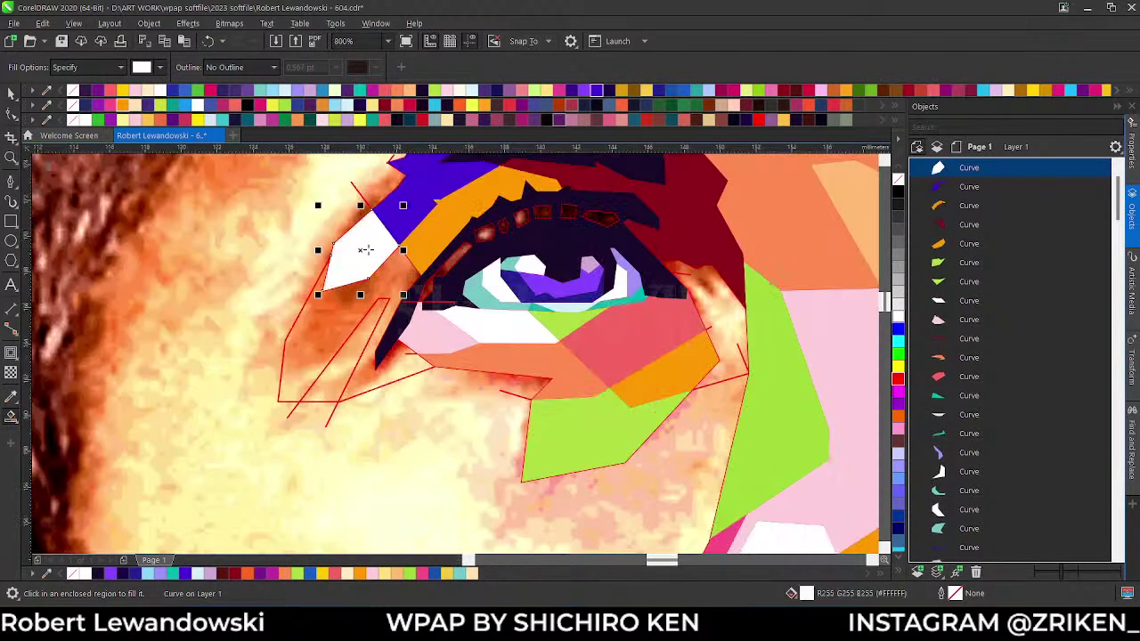
left_click(356, 92)
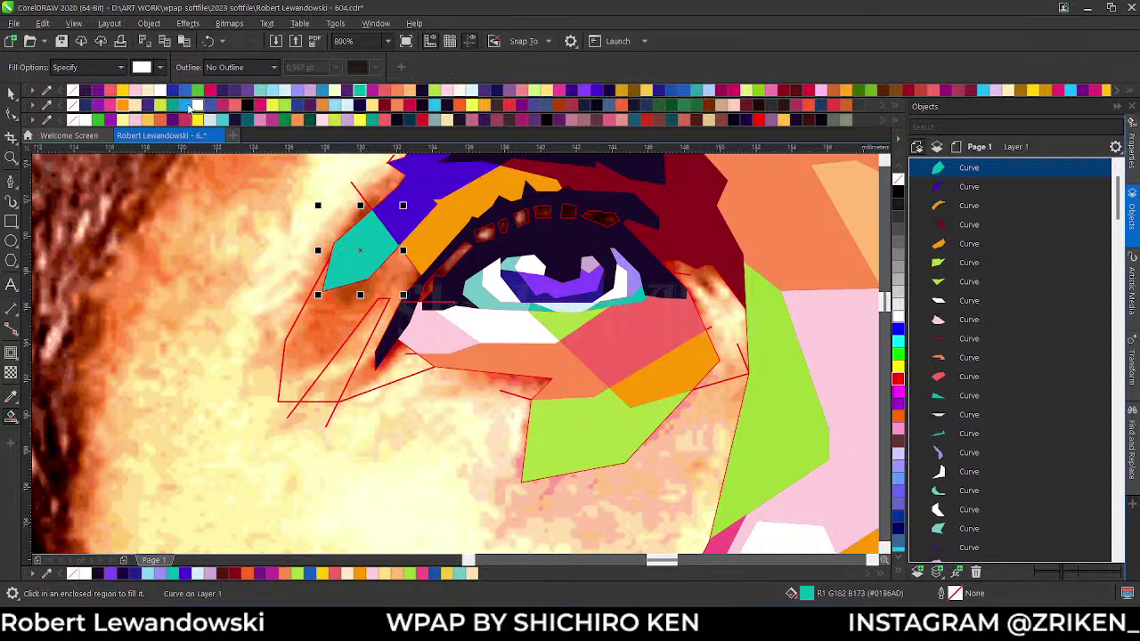
left_click(248, 94)
- Smart Fill the area around the left eye's outer corner lime and the narrow sliver inside it cream
left_click(396, 267)
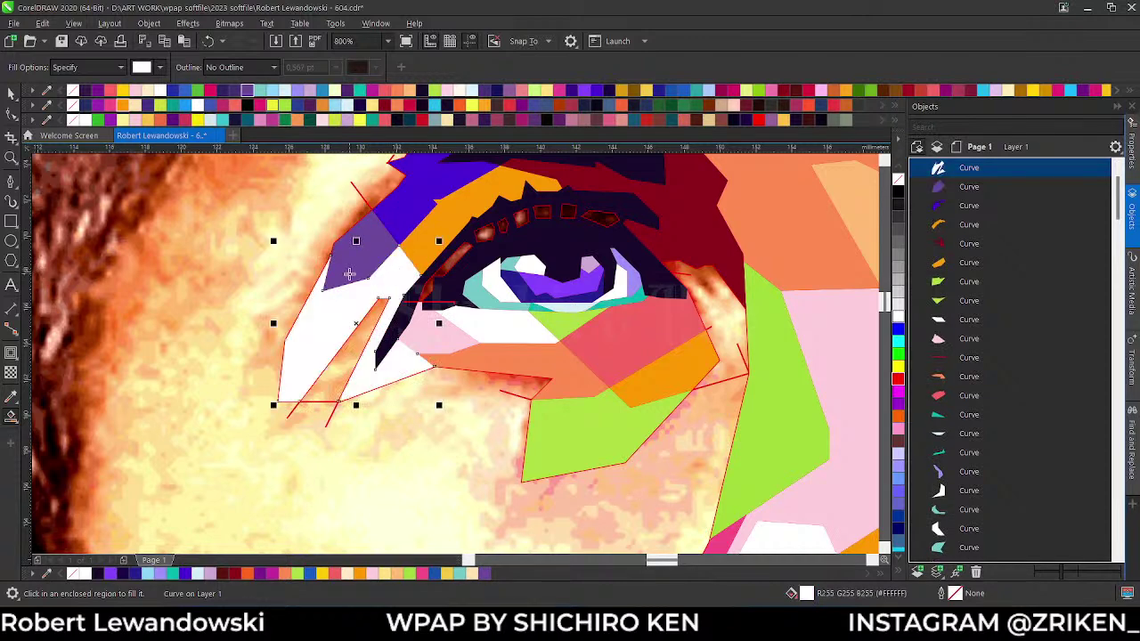
scroll(396, 267, "down", 1)
scroll(395, 267, "up", 1)
left_click(415, 92)
left_click(434, 90)
left_click(300, 335)
left_click(148, 92)
- Smart Fill the three left-eye lash gaps nearest the nose and colour them indigo #4A00D4
scroll(519, 189, "up", 1)
left_click(515, 250)
left_click(568, 263)
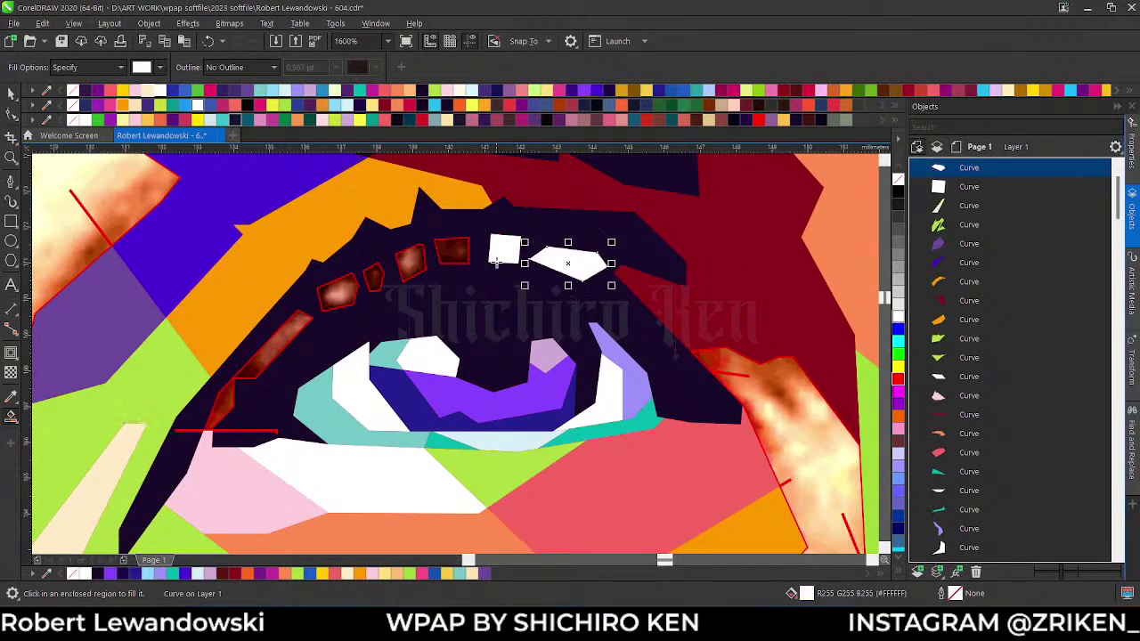
left_click(452, 252)
key("space")
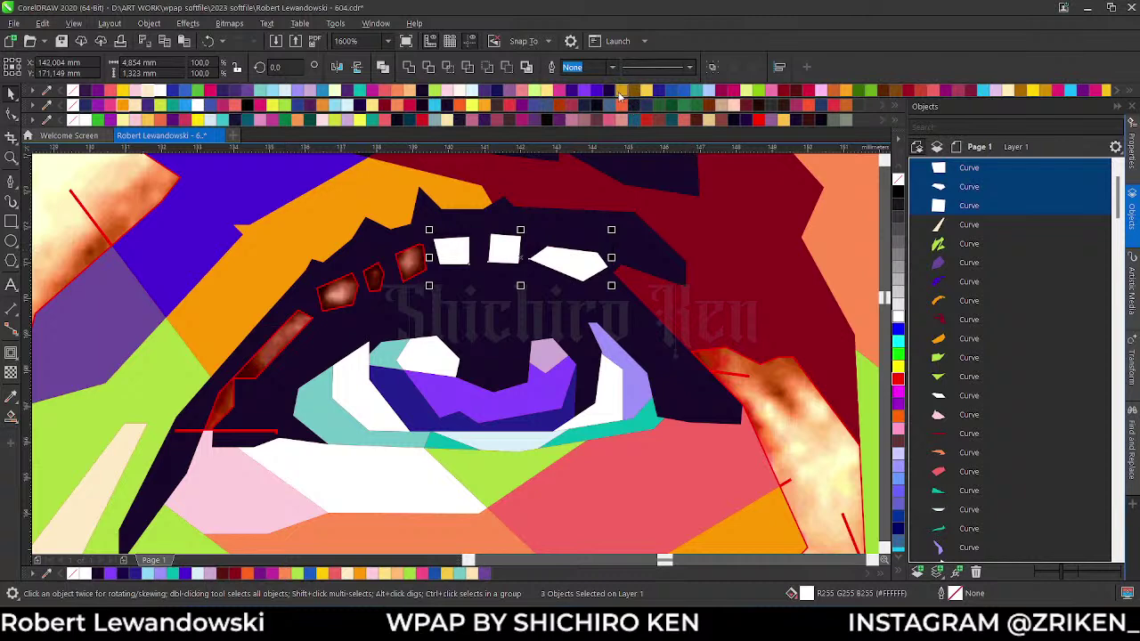
left_click(597, 91)
- Smart Fill the next three gaps in the left eye's upper lashes and colour them blue #1651AD
key("space")
left_click(407, 264)
left_click(365, 281)
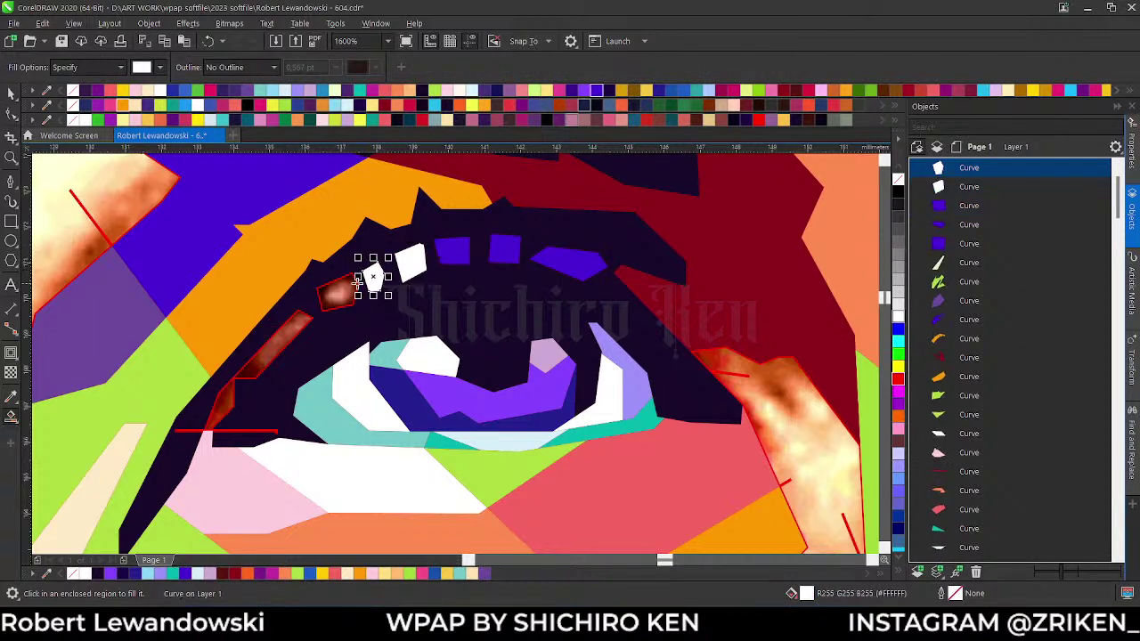
left_click(337, 293)
key("space")
left_click(672, 92)
- Smart Fill the long outermost gap in the left eye's upper lashes and colour it dark blue #261F91
key("space")
left_click(275, 344)
left_click(653, 91)
key("F4")
key("space")
- Recolour the middle indigo lash gap and the small middle blue lash gap dark red #8E0519
scroll(450, 307, "up", 2)
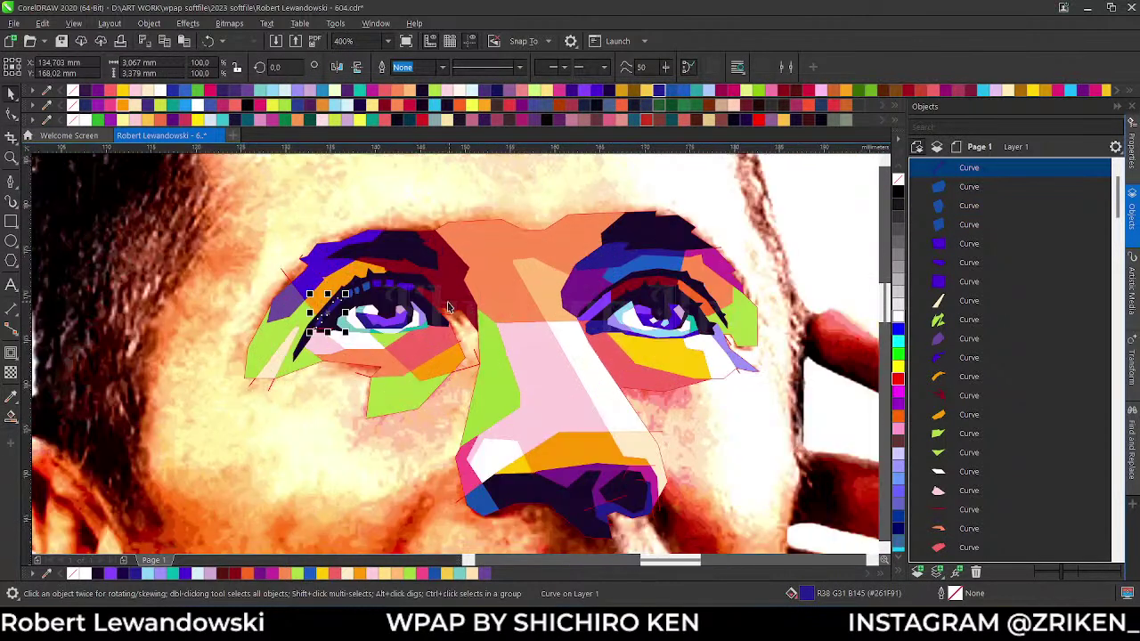
scroll(449, 307, "up", 2)
left_click(463, 269)
left_click(785, 92)
left_click(328, 297)
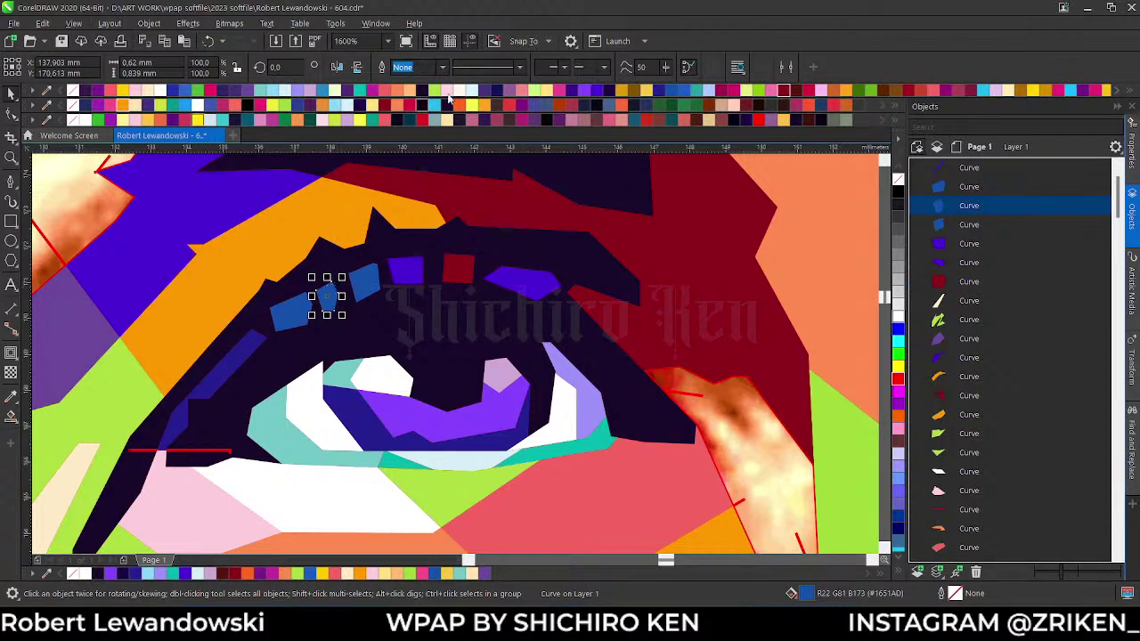
left_click(385, 106)
scroll(392, 294, "down", 3)
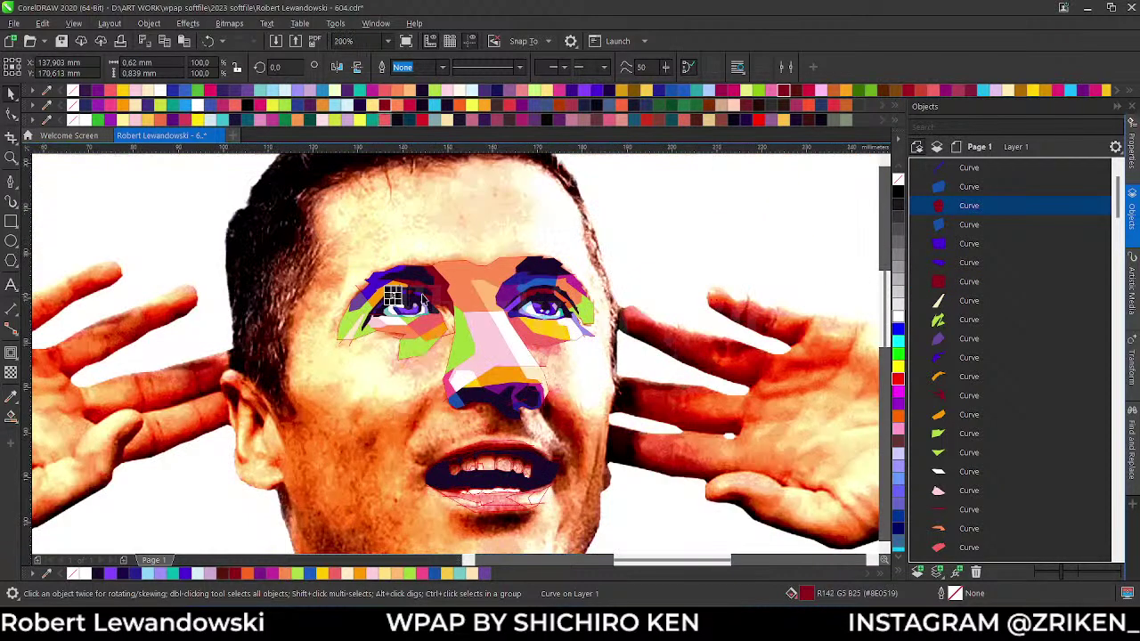
- Smart Fill the area between the left eye's inner corner and the nose, trying teal and pink before colouring it pale blue #D6EFF6
scroll(435, 309, "up", 3)
left_click(435, 309)
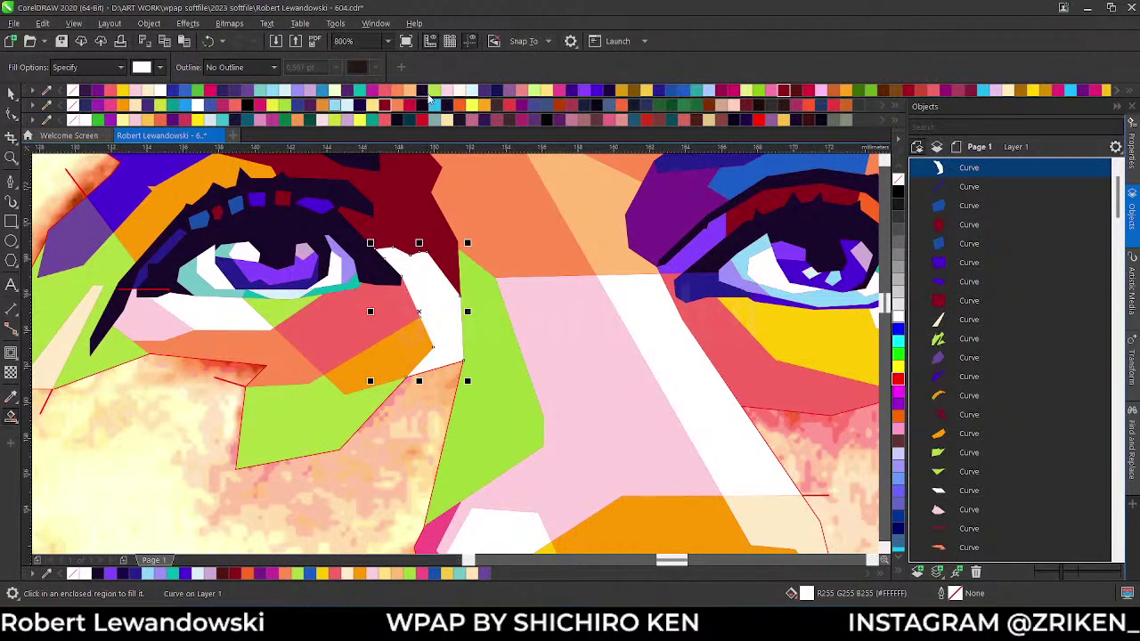
left_click(359, 119)
left_click(264, 93)
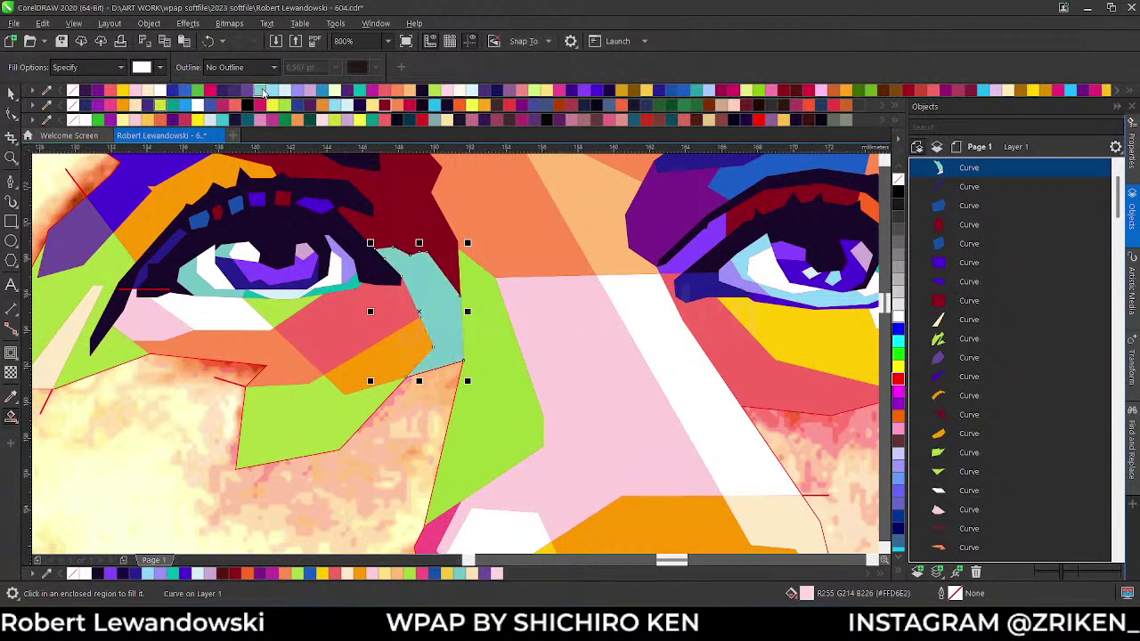
left_click(296, 93)
scroll(300, 336, "down", 3)
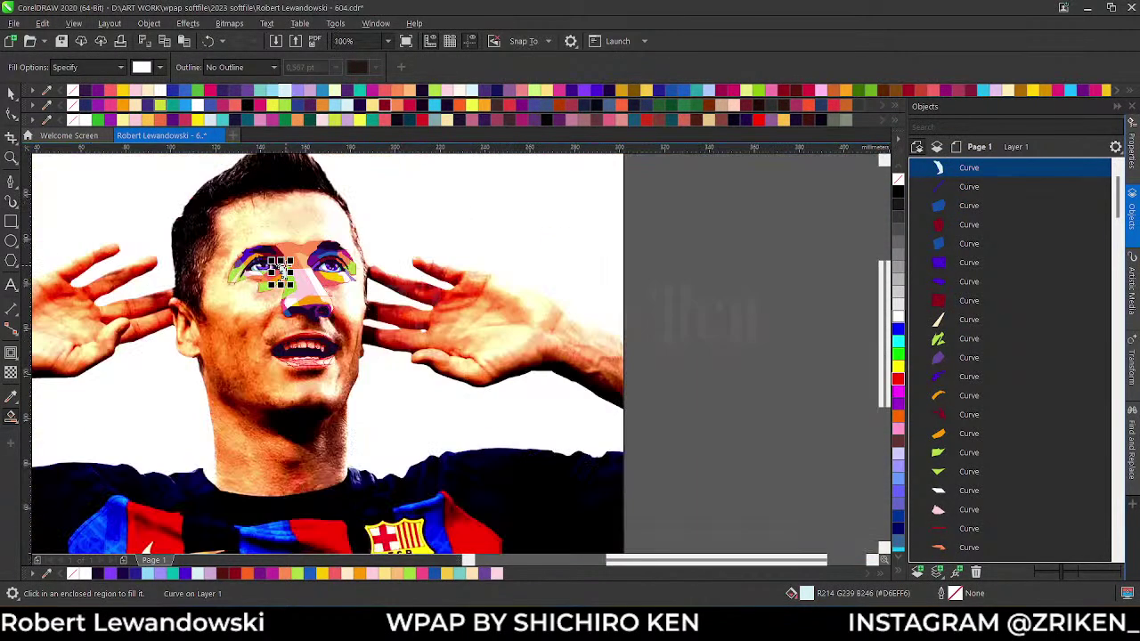
- Smart Fill the shadow around the large upper front tooth, trying violet #8645FF before colouring it indigo #4A00D4
scroll(300, 335, "up", 1)
scroll(300, 336, "up", 3)
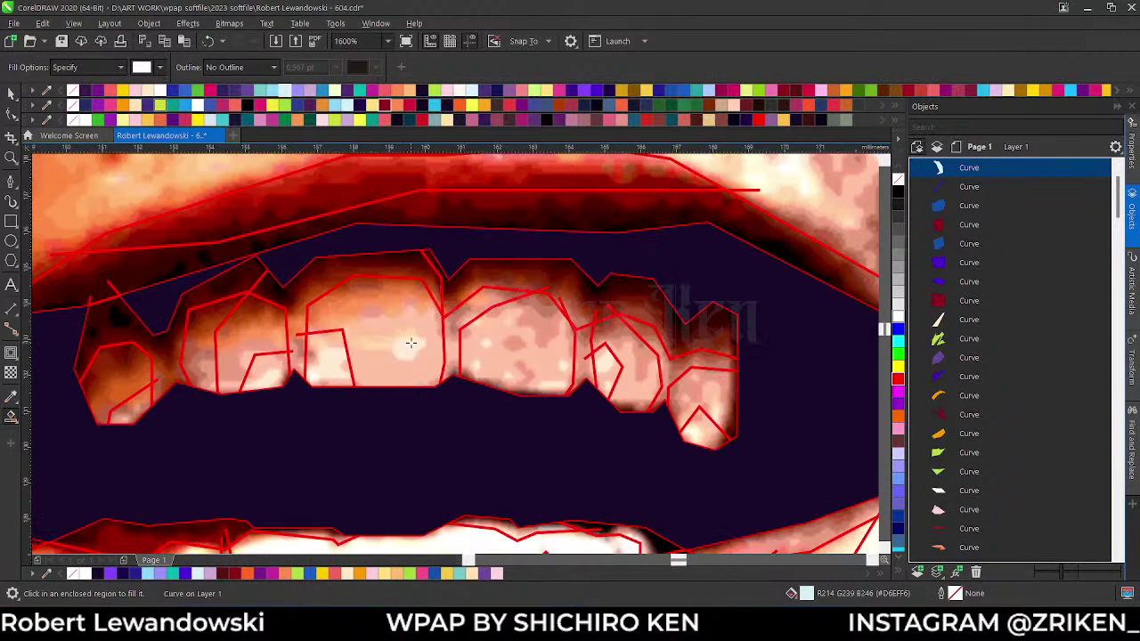
left_click(391, 266)
left_click(589, 91)
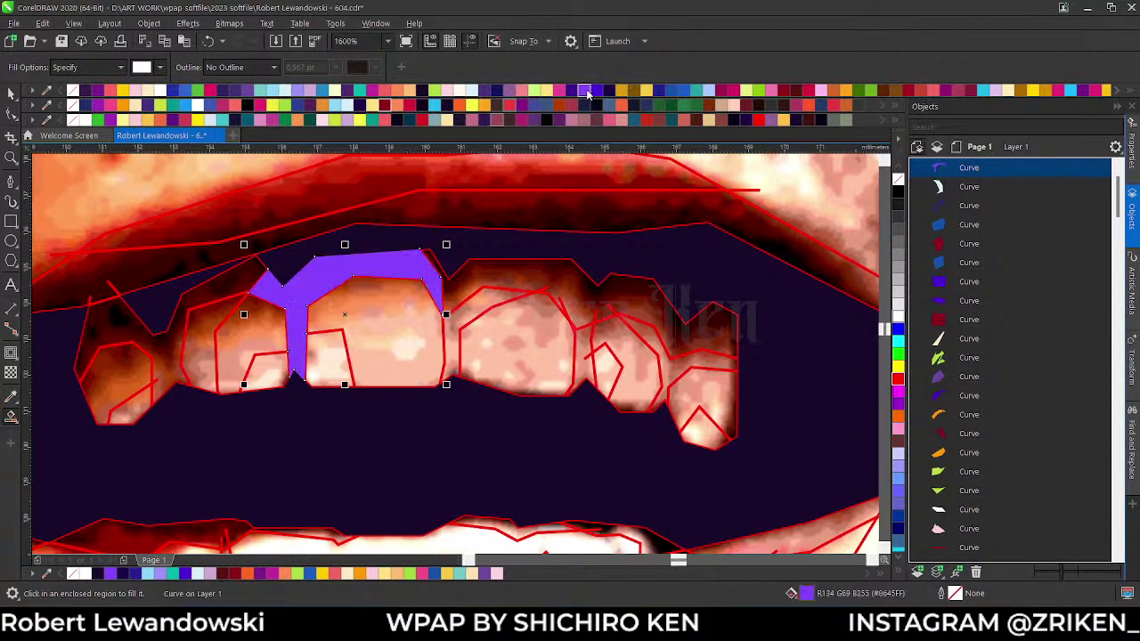
left_click(598, 91)
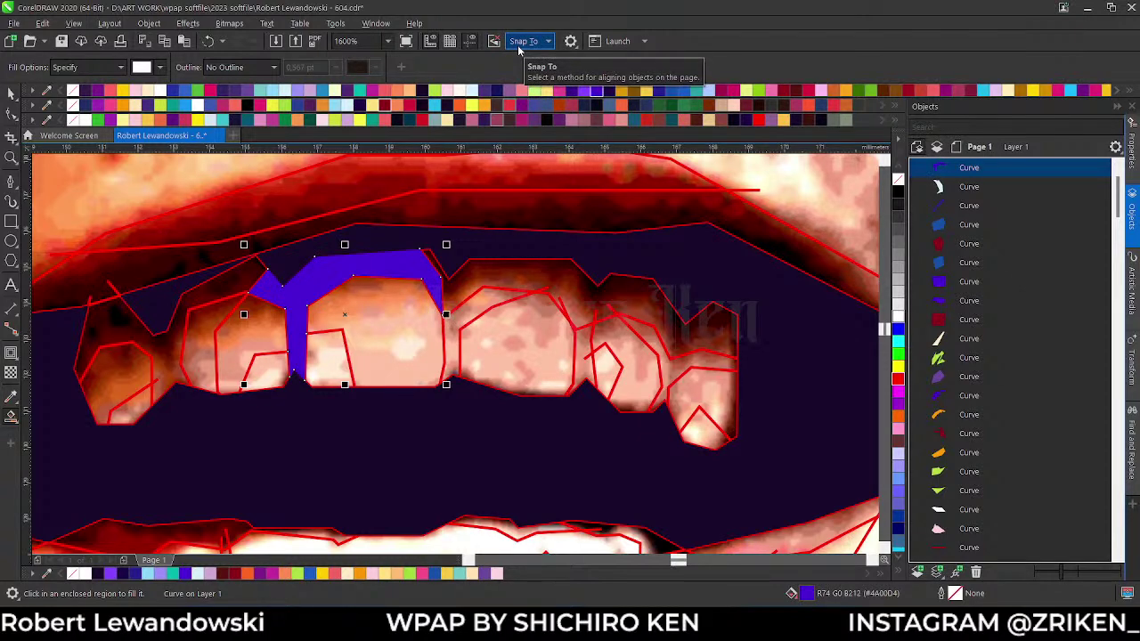
scroll(541, 318, "down", 7)
scroll(561, 236, "up", 2)
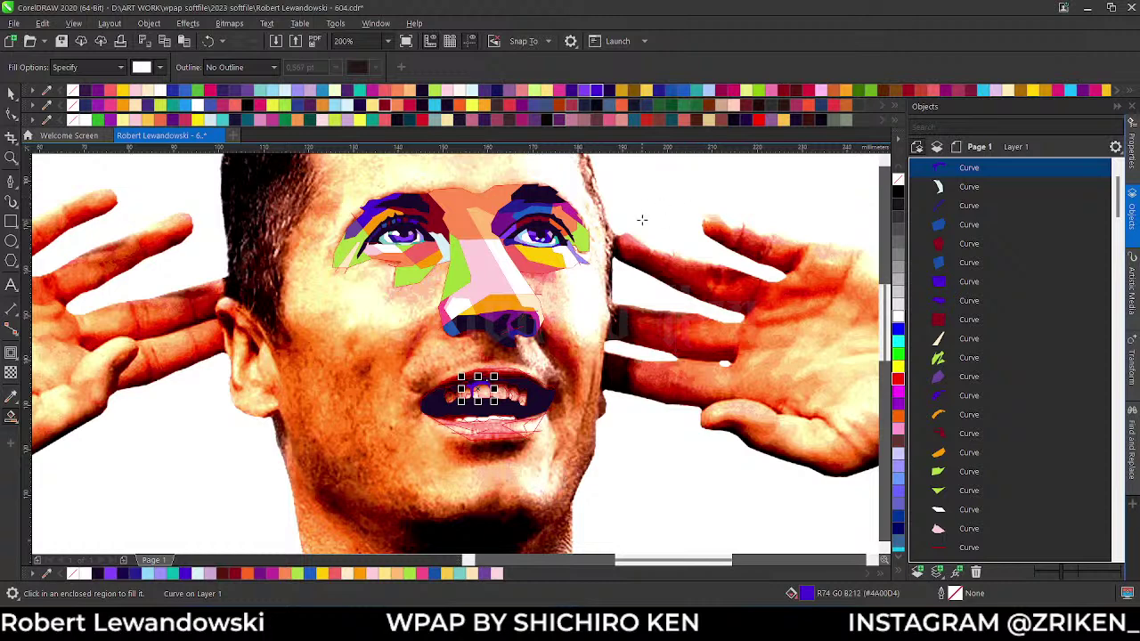
- Smart Fill the shadow above the upper teeth right of the indigo area blue #1651AD and the adjoining tooth's edge teal #01B6AD
scroll(522, 384, "up", 4)
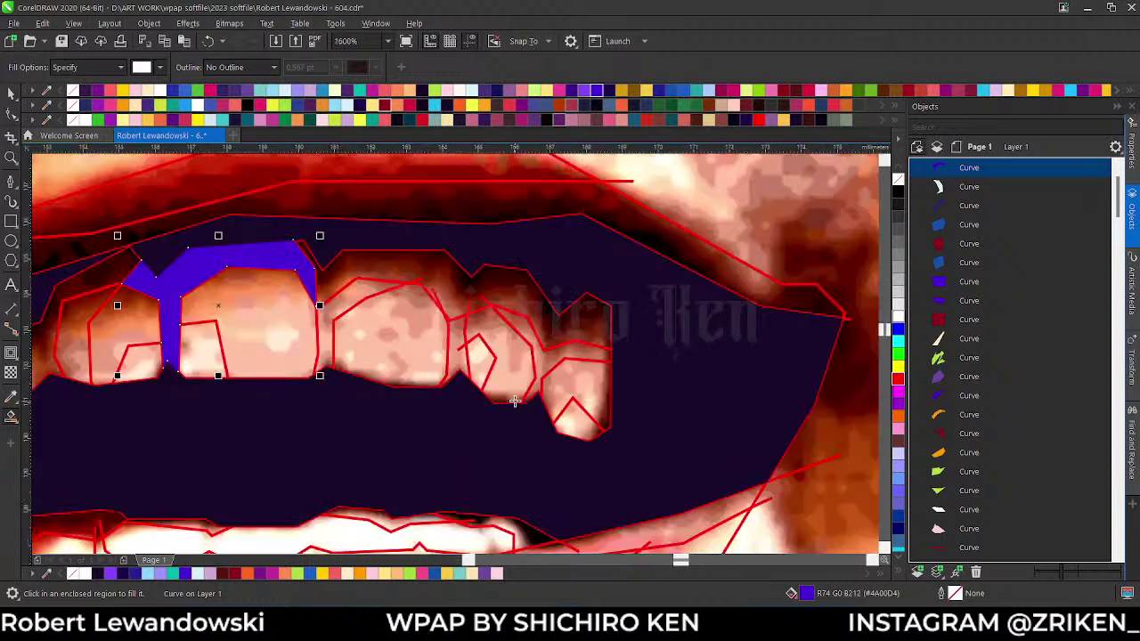
left_click(354, 268)
left_click(670, 90)
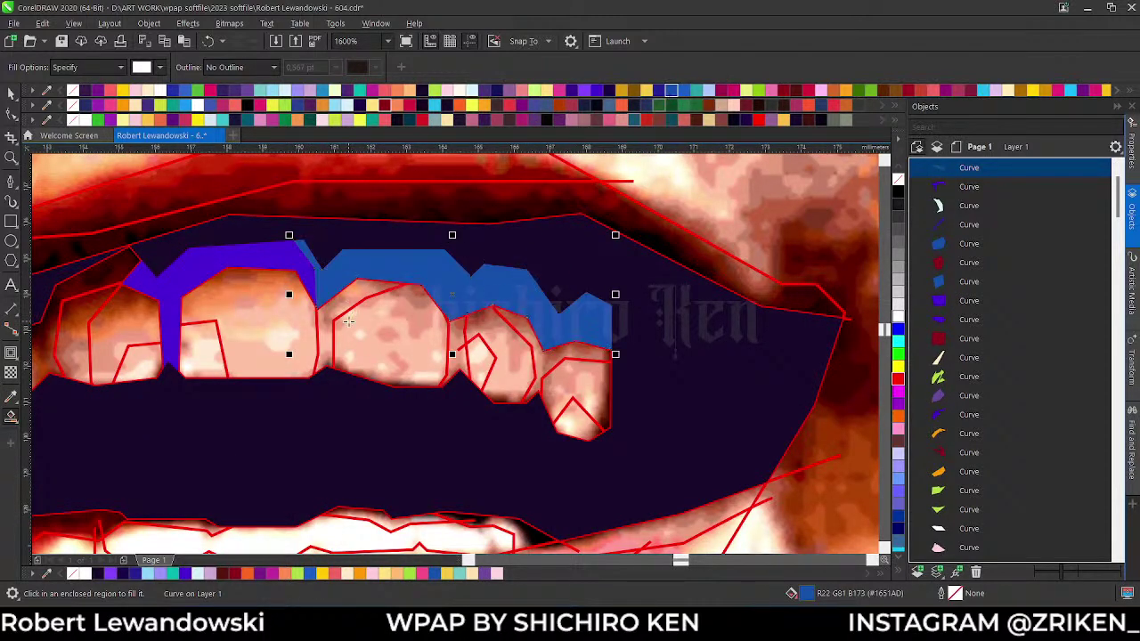
scroll(352, 317, "up", 2)
left_click(323, 316)
left_click(359, 90)
scroll(500, 296, "down", 3)
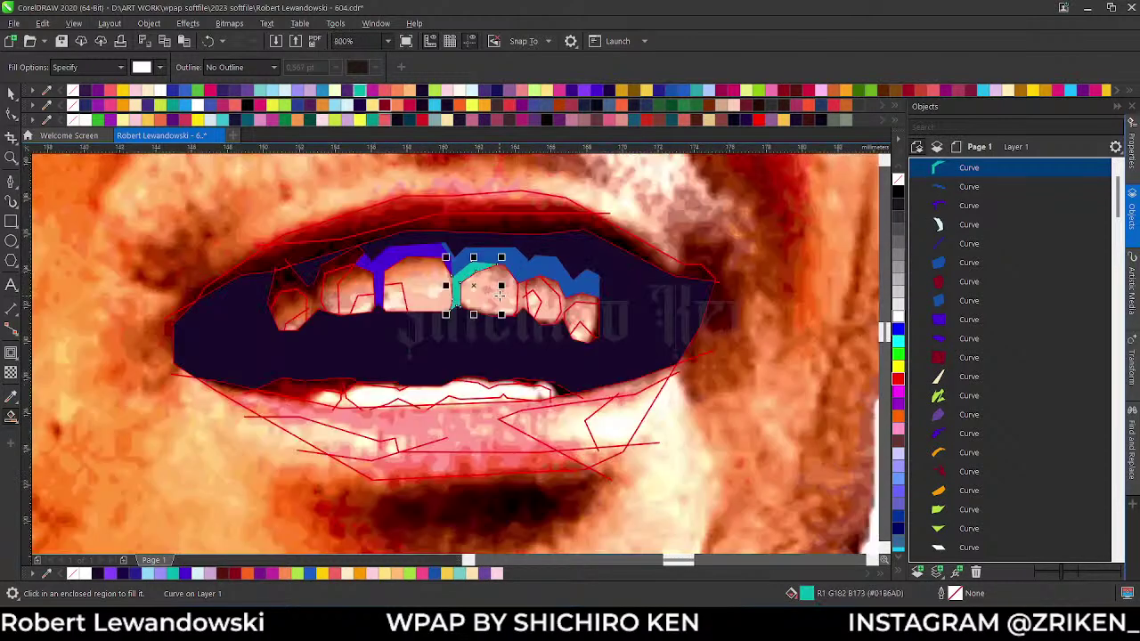
- Smart Fill the teal-edged tooth light blue #8CD7F7 and the next tooth light blue with a white highlight
scroll(500, 297, "up", 3)
left_click(501, 296)
left_click(275, 92)
scroll(457, 198, "down", 2)
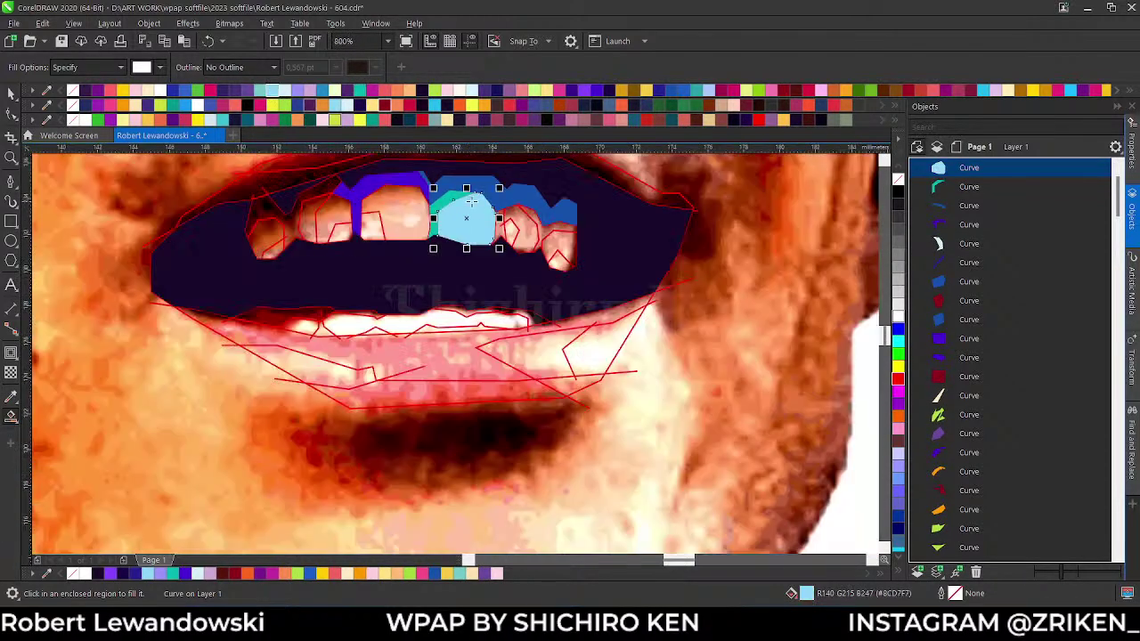
scroll(501, 206, "up", 2)
left_click(521, 299)
left_click(592, 294)
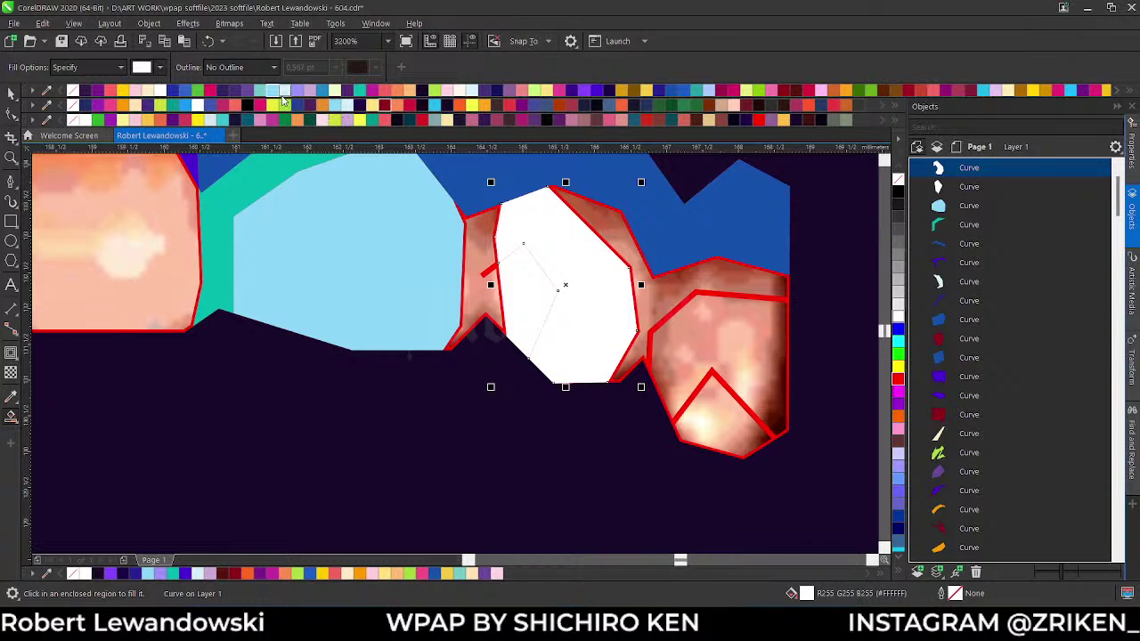
left_click(271, 93)
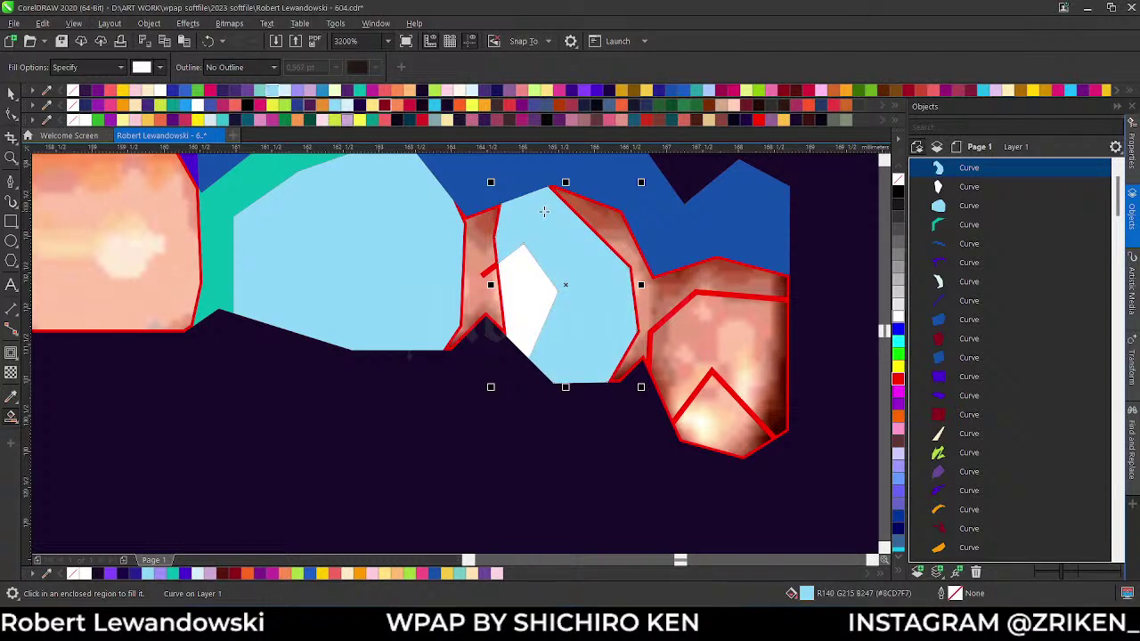
- Smart Fill the shadow around the rightmost upper tooth teal #01B6AD, the tooth itself #73C7C7 and its tip pale blue
left_click(577, 216)
left_click(361, 92)
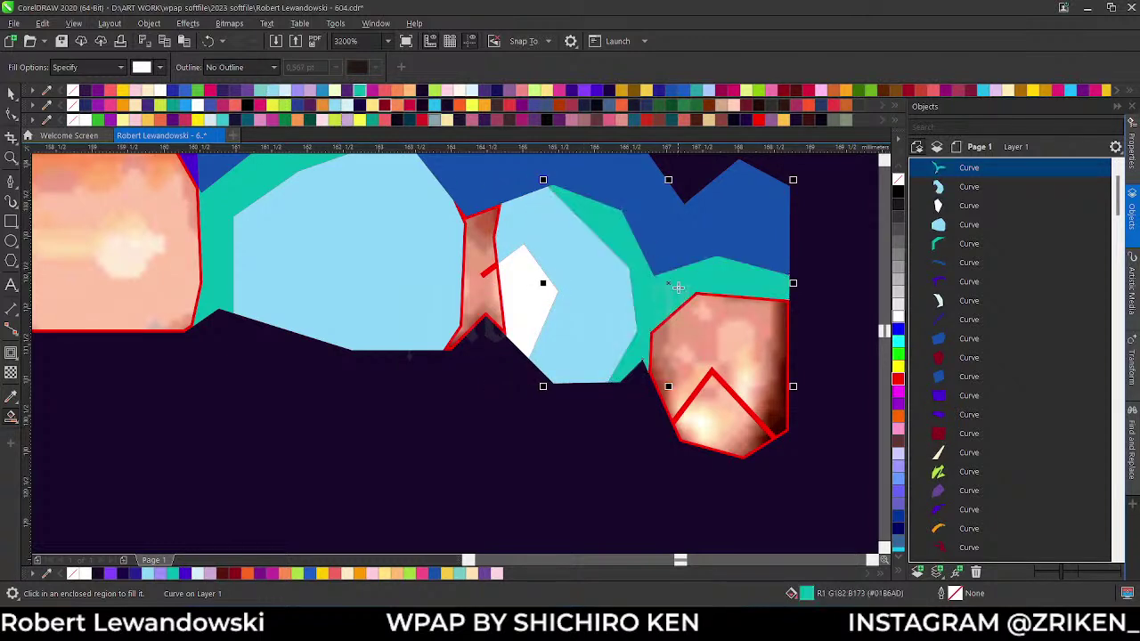
left_click(678, 320)
left_click(261, 91)
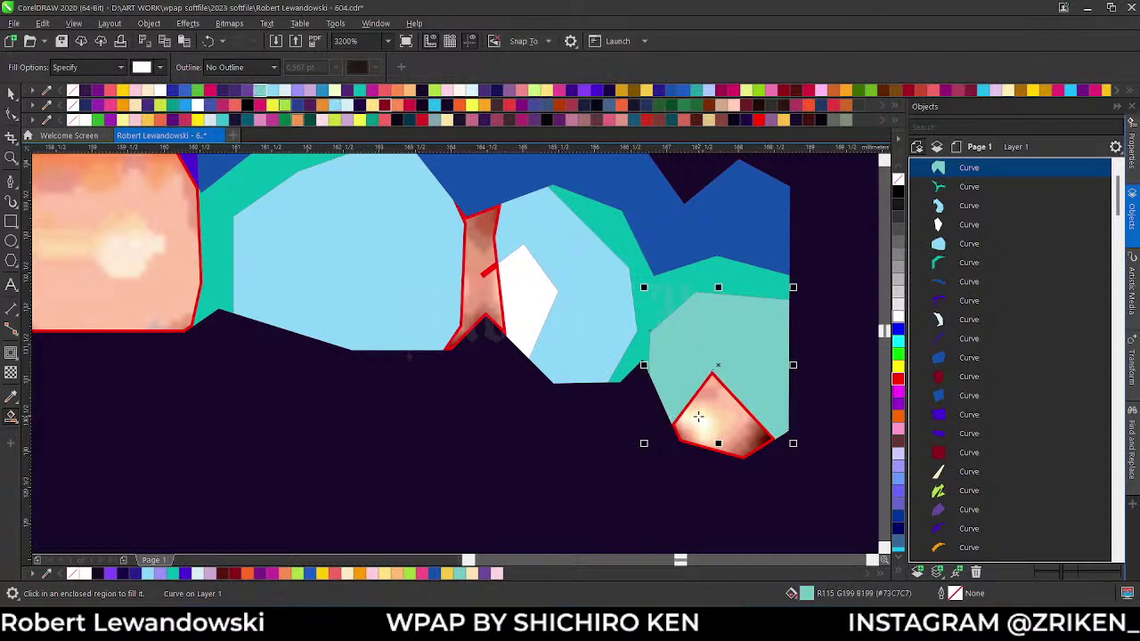
left_click(720, 414)
left_click(285, 92)
- Smart Fill the narrow gap between the two light blue teeth, trying blue #1A5DC8 before colouring it teal
left_click(493, 273)
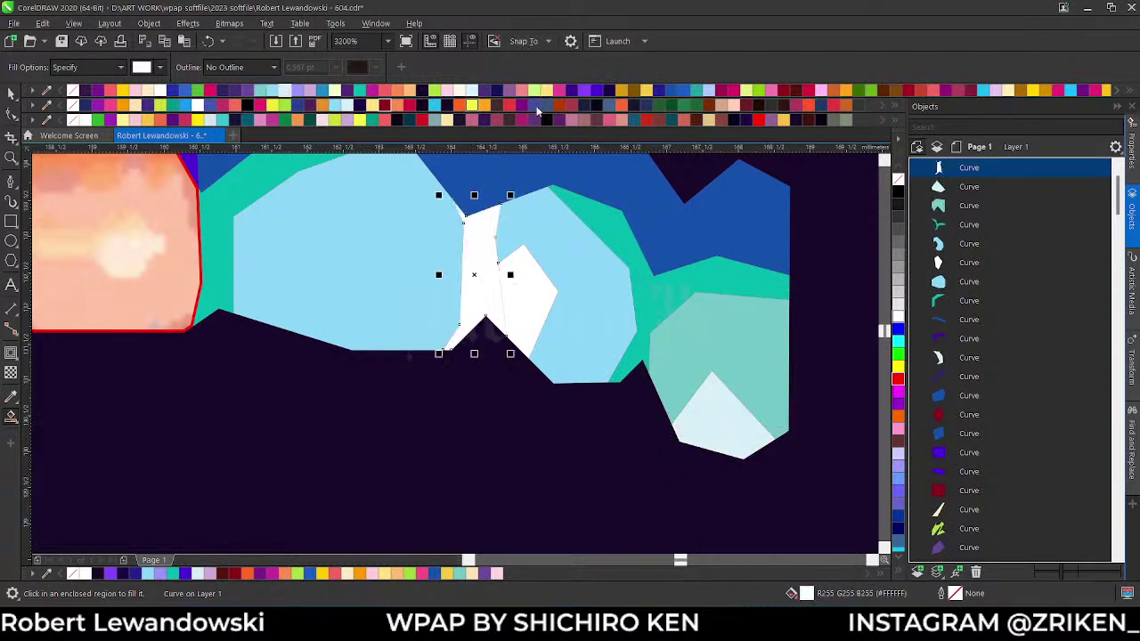
left_click(683, 90)
scroll(676, 201, "down", 1)
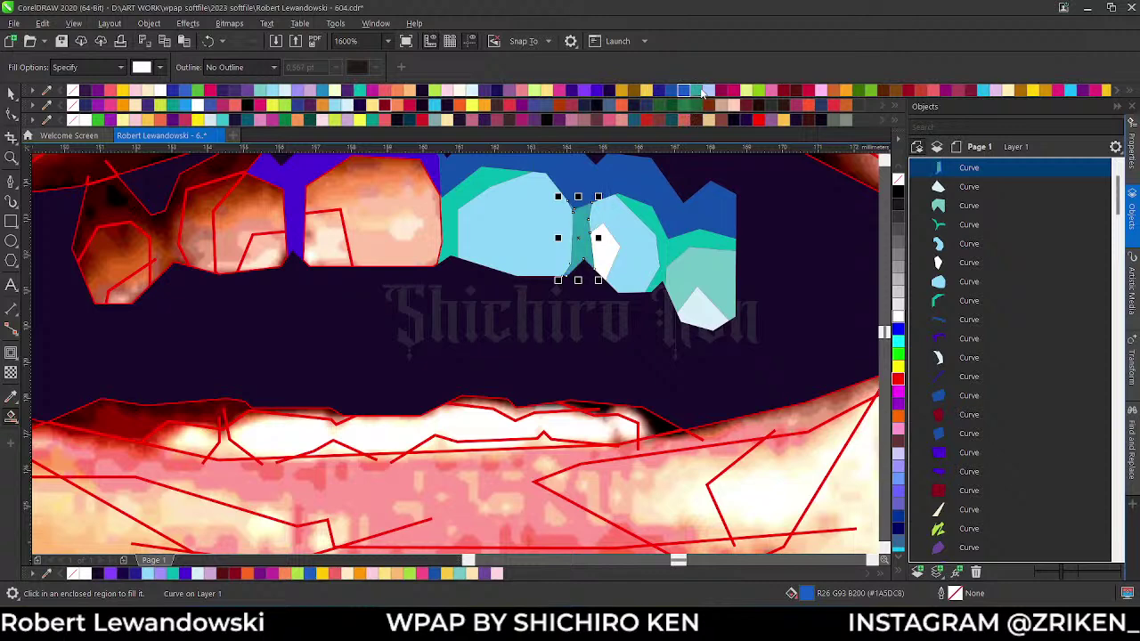
- Smart Fill the two teeth beside the indigo gap light blue #8CD7F7 and their lower corner highlights white
scroll(234, 196, "up", 1)
left_click(387, 218)
left_click(270, 90)
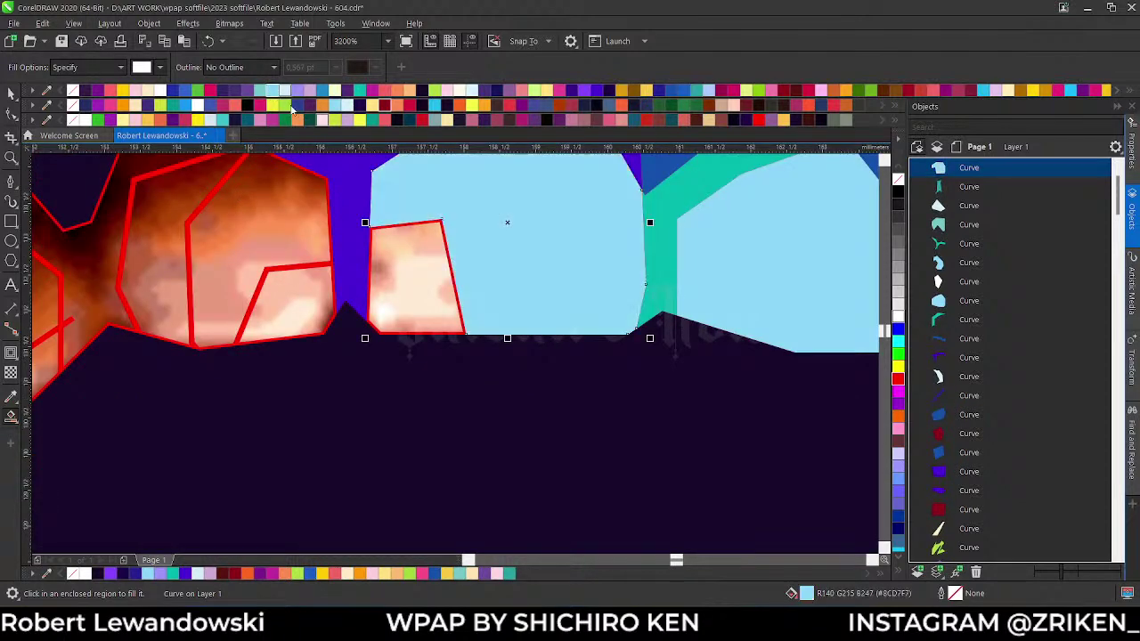
left_click(402, 256)
left_click(296, 210)
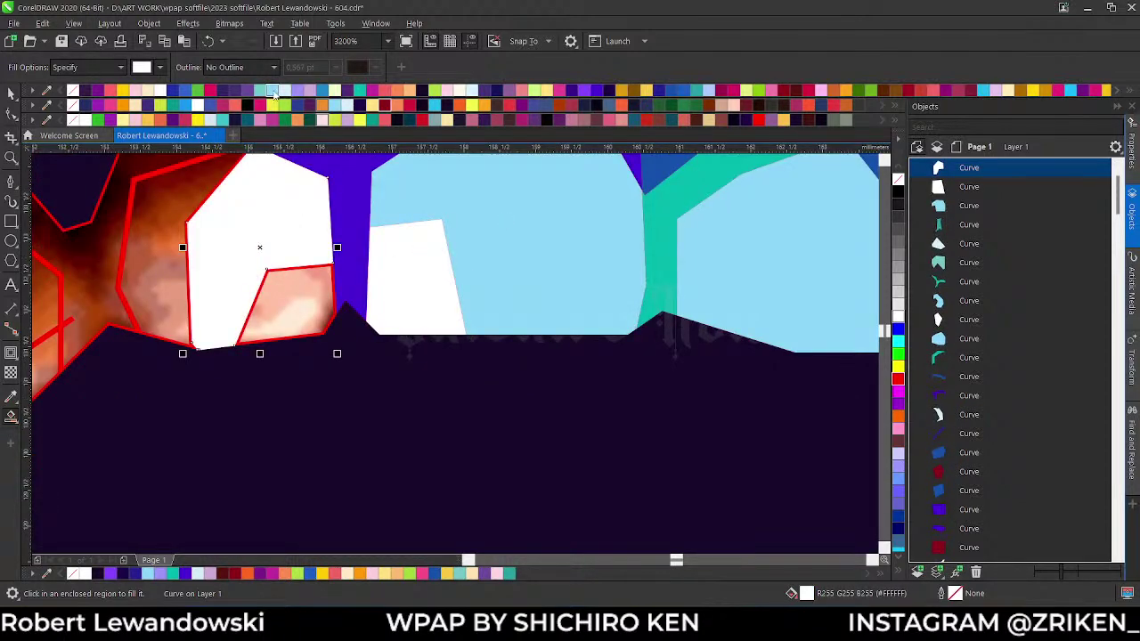
left_click(270, 91)
left_click(285, 303)
- Smart Fill the outer edge of the tooth left of the indigo gap teal #01B6AD and the shadow beyond it blue #1A5DC8
left_click(185, 208)
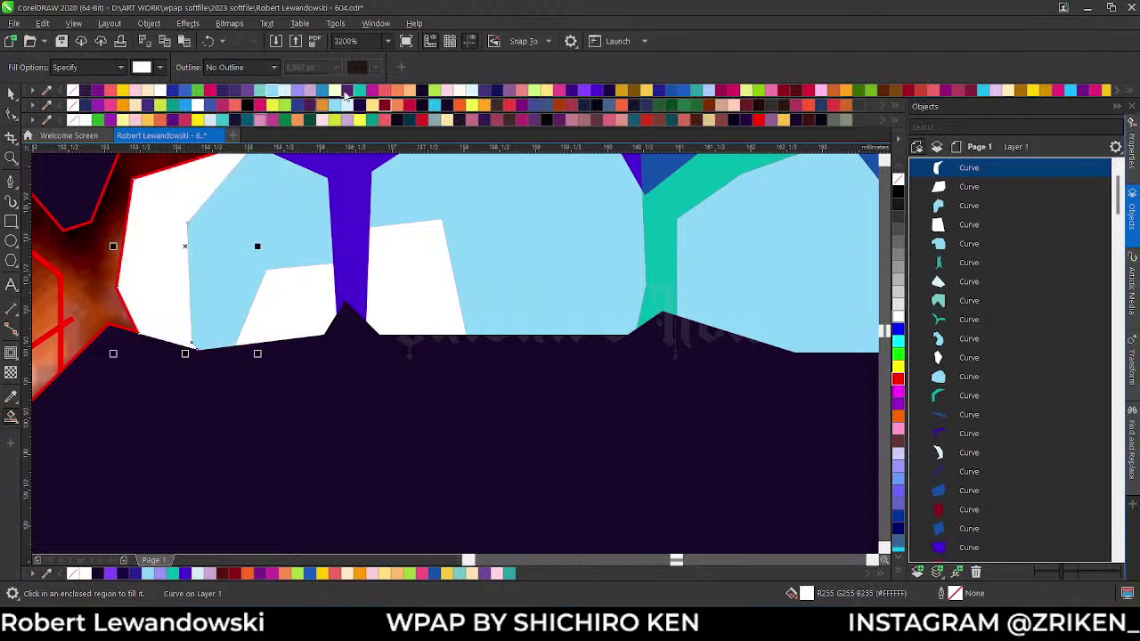
left_click(362, 94)
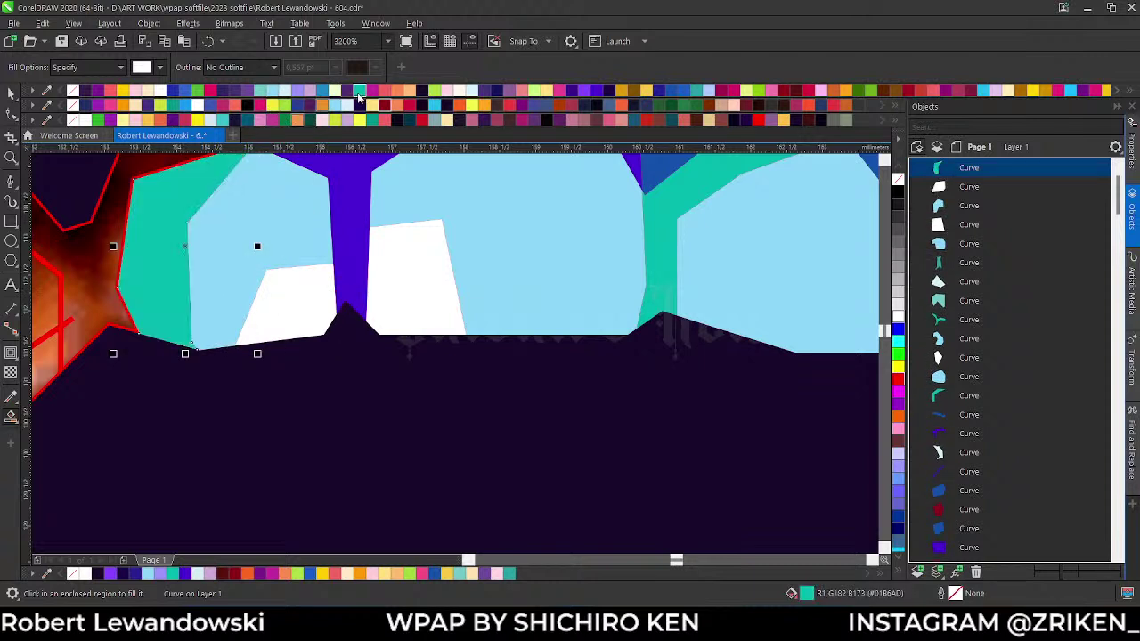
left_click(103, 242)
left_click(686, 105)
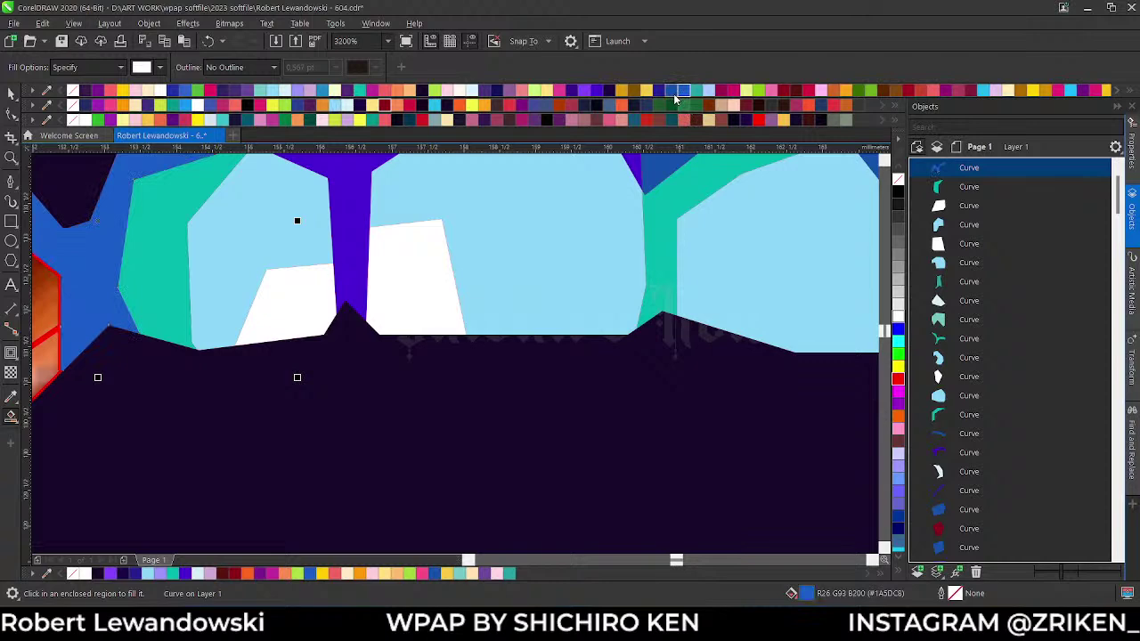
scroll(558, 356, "down", 3)
- Smart Fill the leftmost upper tooth light blue #8CD7F7 and its lower corner highlight white
scroll(295, 328, "up", 3)
left_click(295, 328)
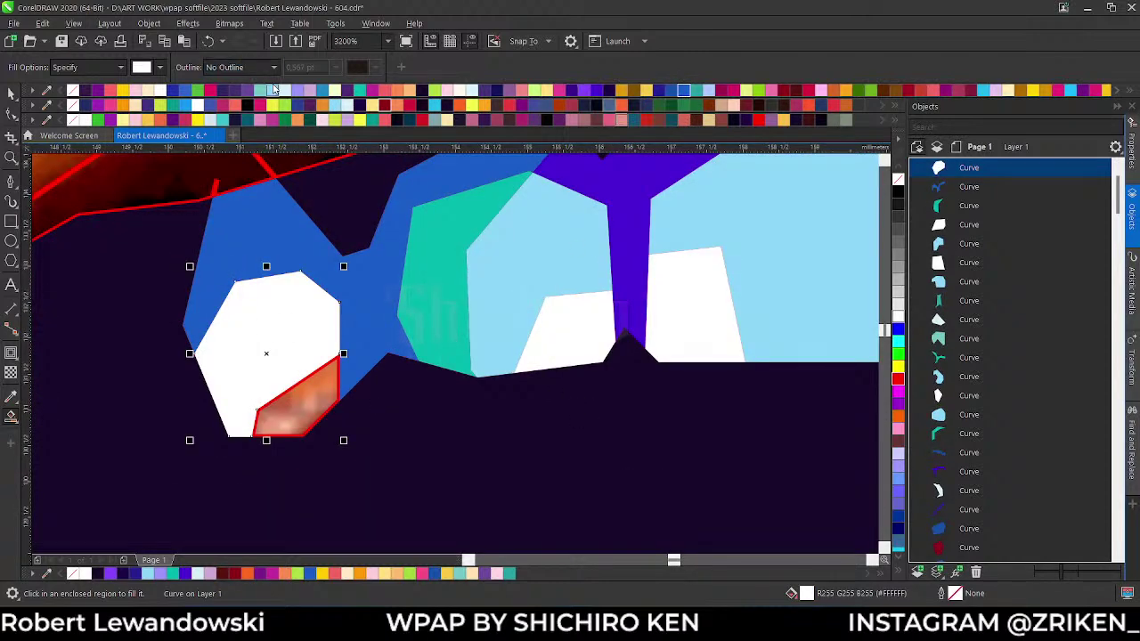
left_click(272, 90)
left_click(293, 426)
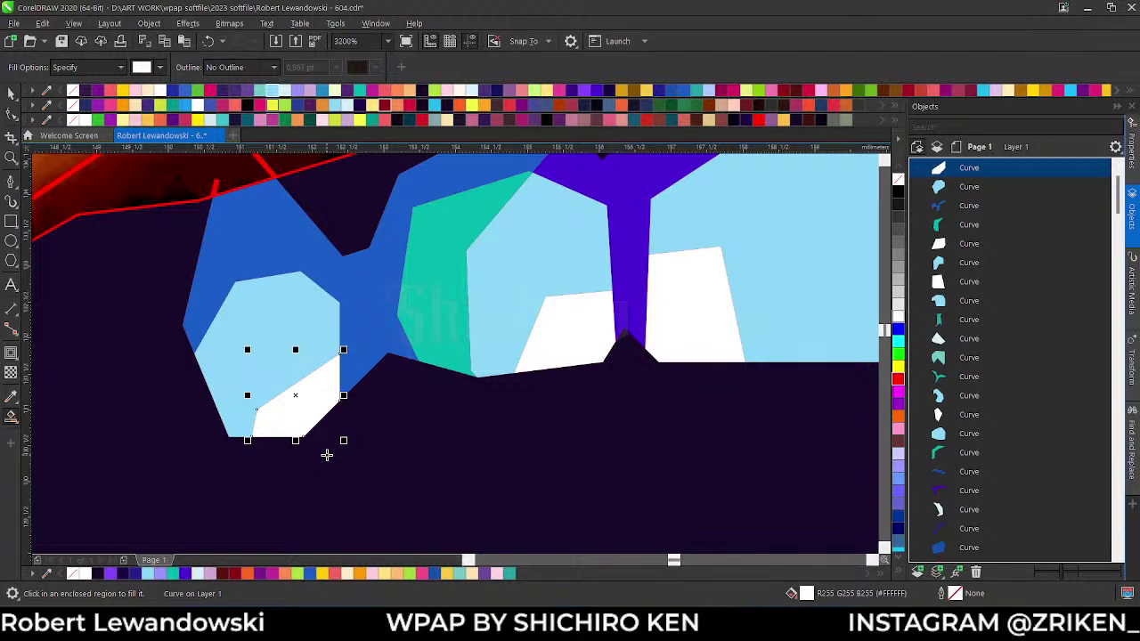
scroll(416, 285, "down", 3)
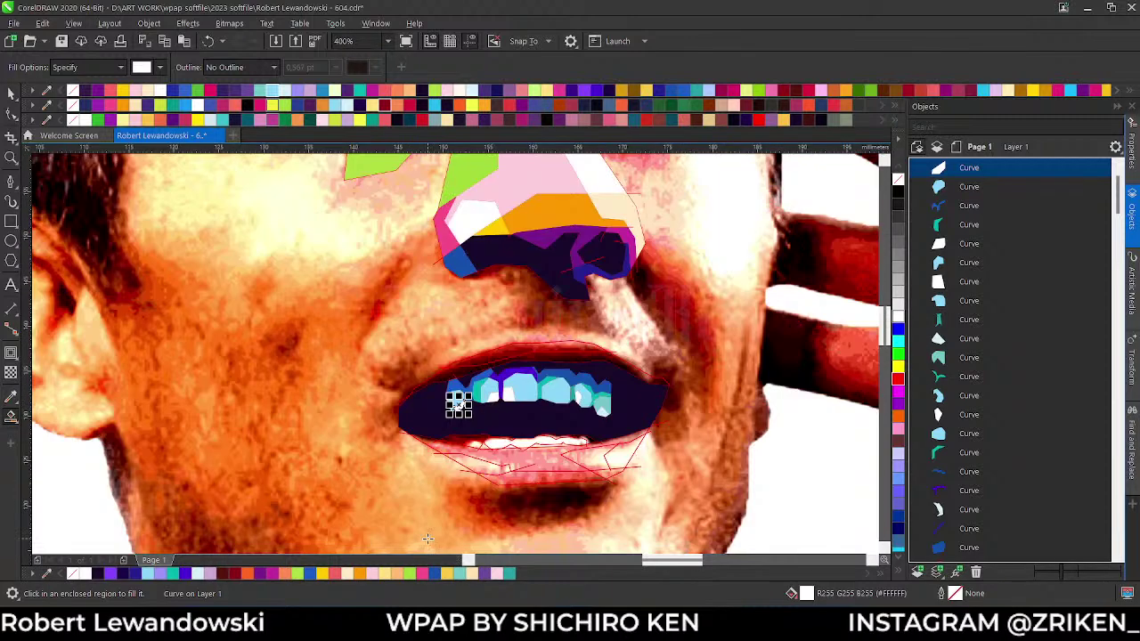
scroll(473, 417, "down", 1)
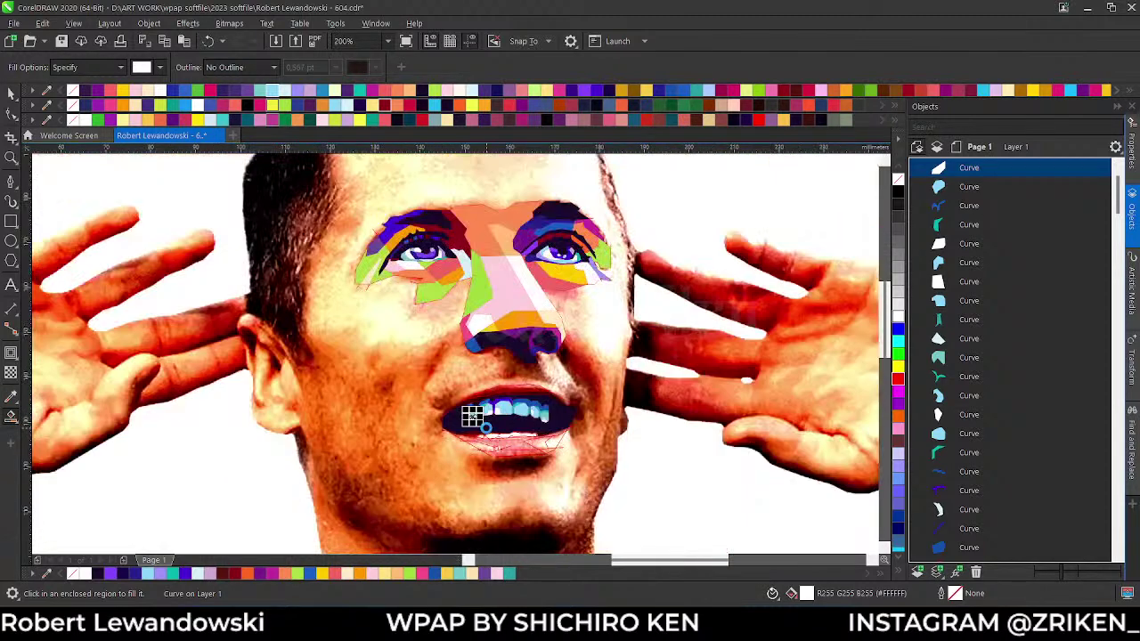
- Smart Fill the upper lip's lower band dark brown #59140F and the band above it orange #FE661D
scroll(472, 415, "up", 3)
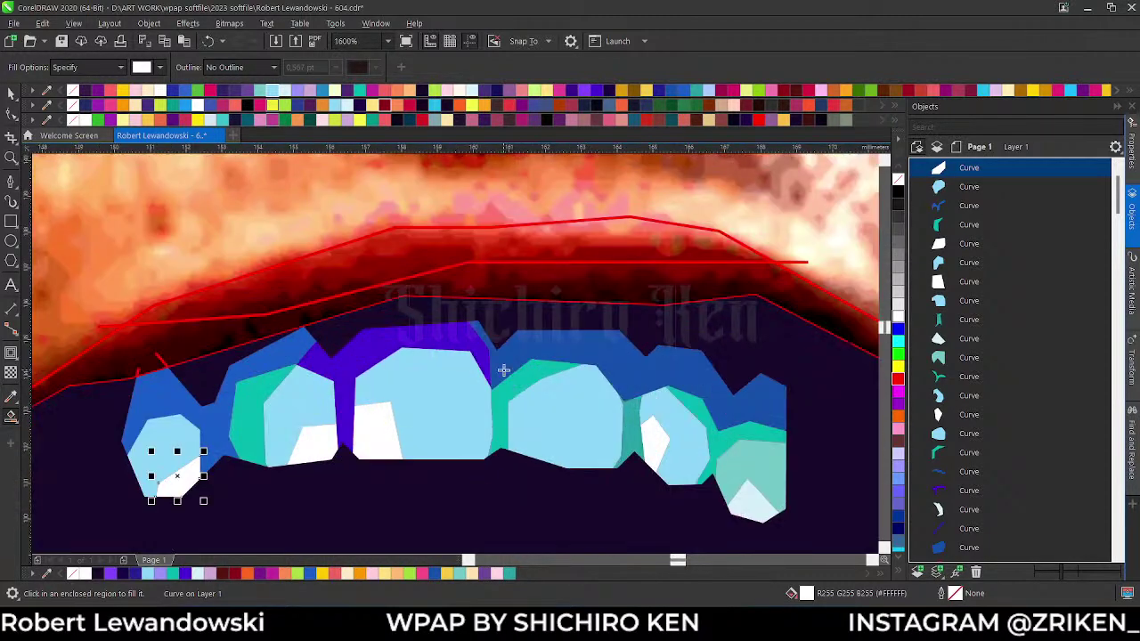
left_click(512, 285)
left_click(795, 90)
left_click(626, 222)
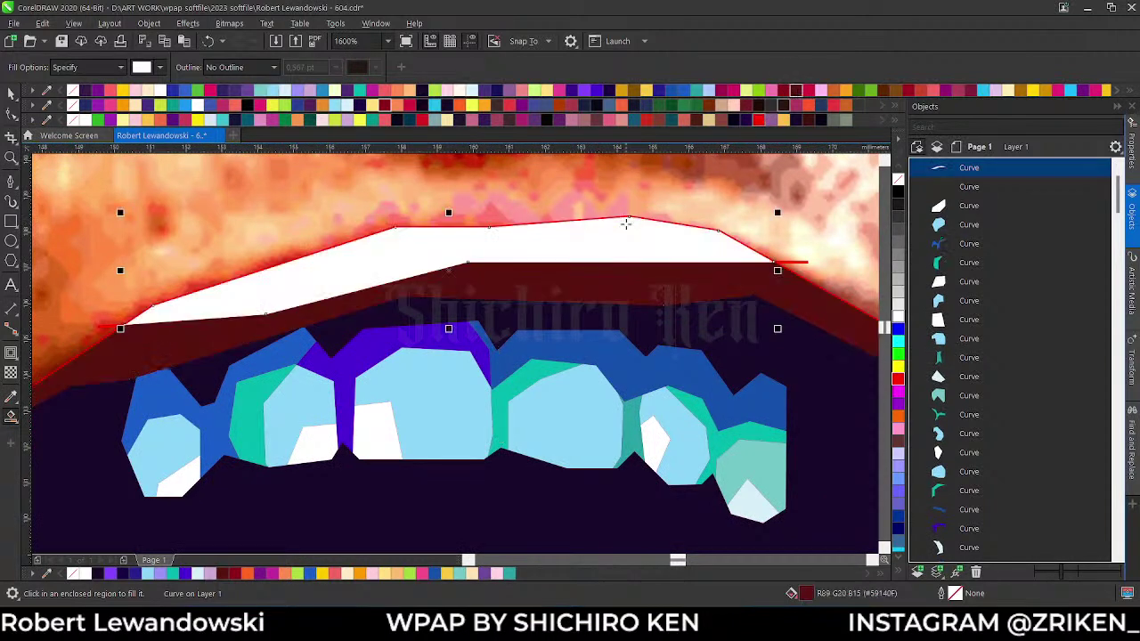
left_click(463, 105)
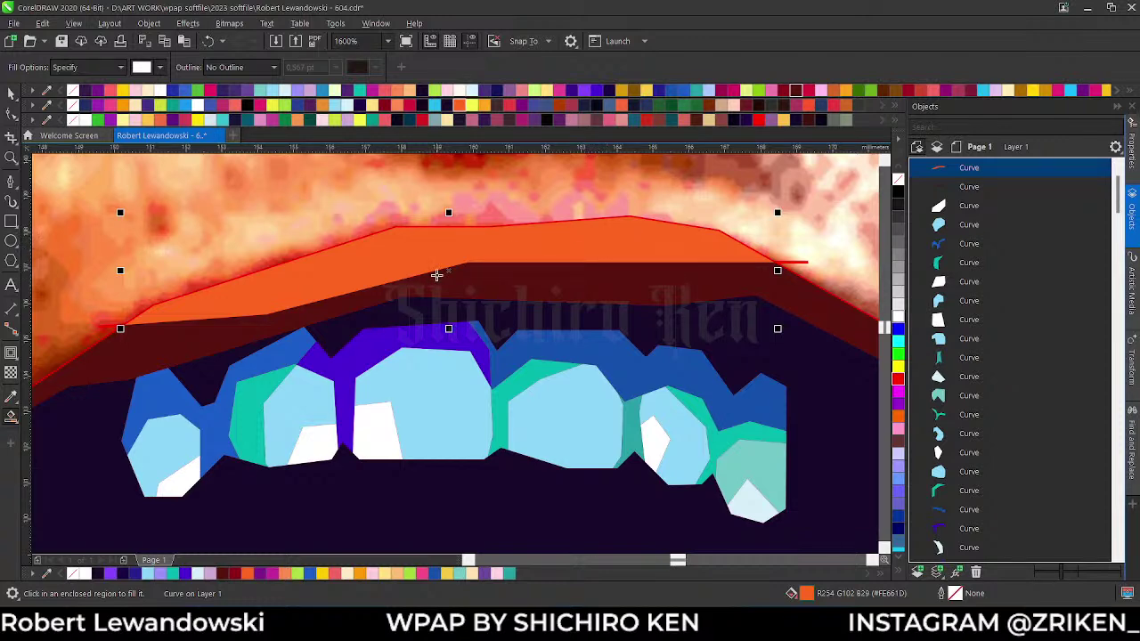
- Smart Fill the lower lip's right-end highlight white and the pointed region beside it yellow #EFEA38
scroll(423, 281, "down", 4)
scroll(512, 271, "up", 3)
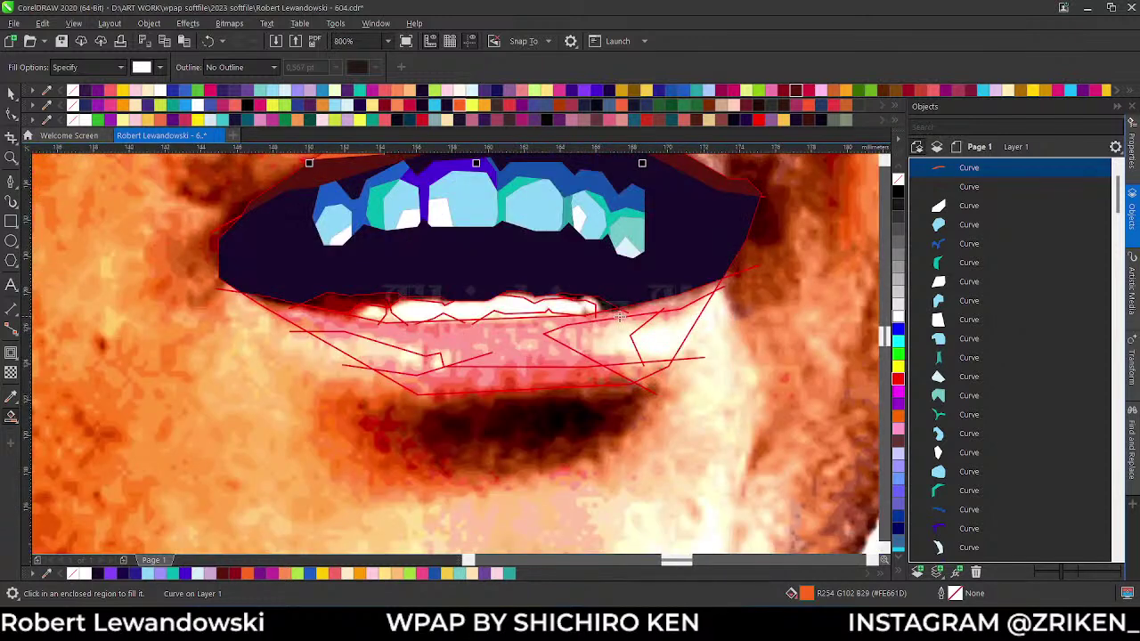
left_click(655, 322)
scroll(579, 331, "up", 2)
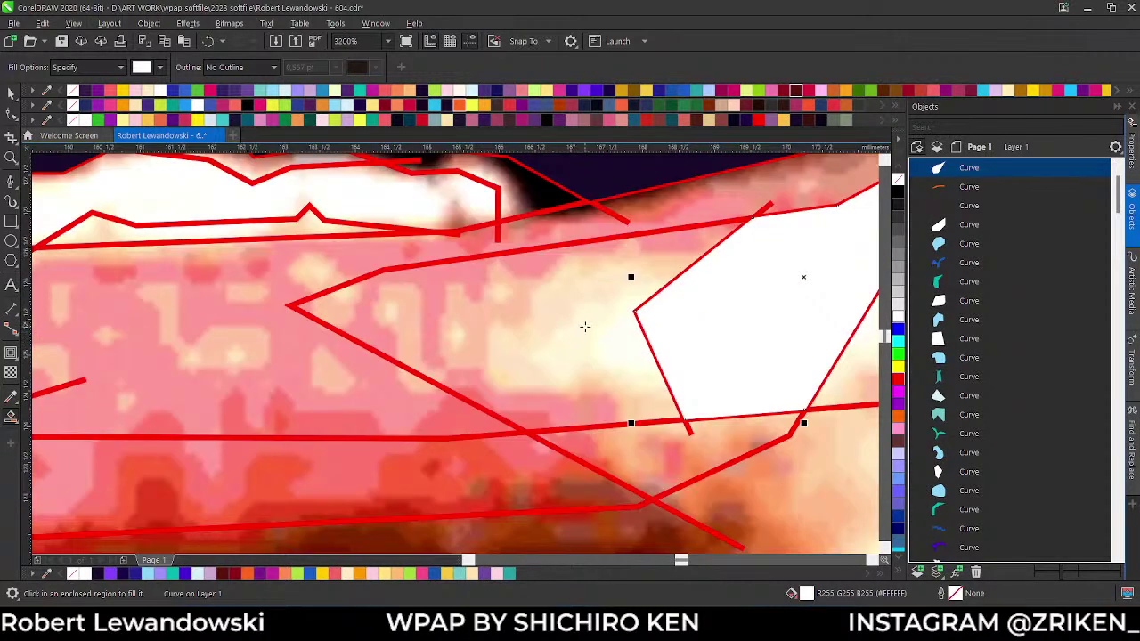
left_click(532, 386)
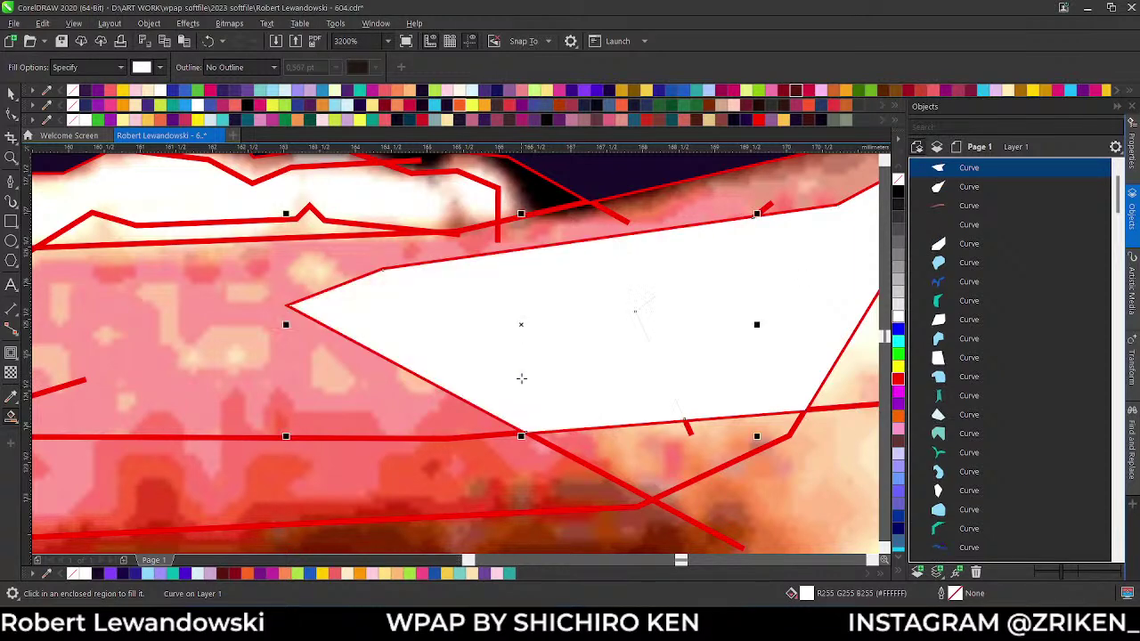
left_click(274, 110)
scroll(448, 273, "down", 1)
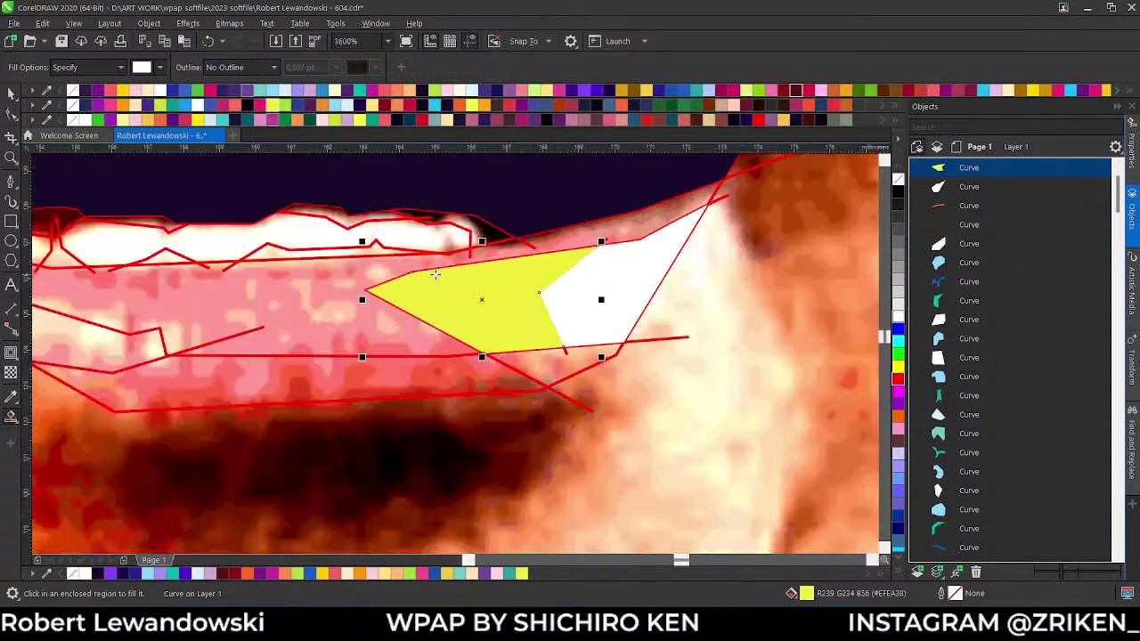
- Smart Fill the lower lip's main band rose red and the highlight on its left part golden yellow
left_click(330, 277)
left_click(385, 90)
scroll(526, 304, "down", 1)
scroll(298, 326, "up", 1)
left_click(297, 326)
left_click(122, 90)
- Smart Fill the lower lip's bottom shadow band dark red #8E0519 and its lower-right corner orange #FF8B52
left_click(535, 379)
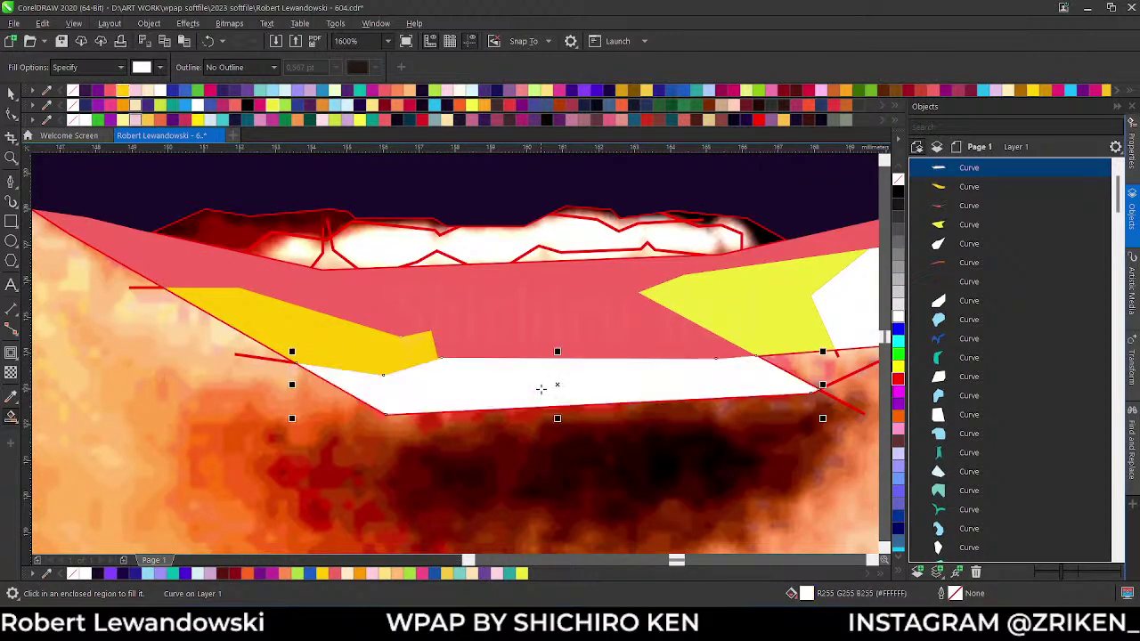
left_click(383, 105)
scroll(552, 299, "down", 1)
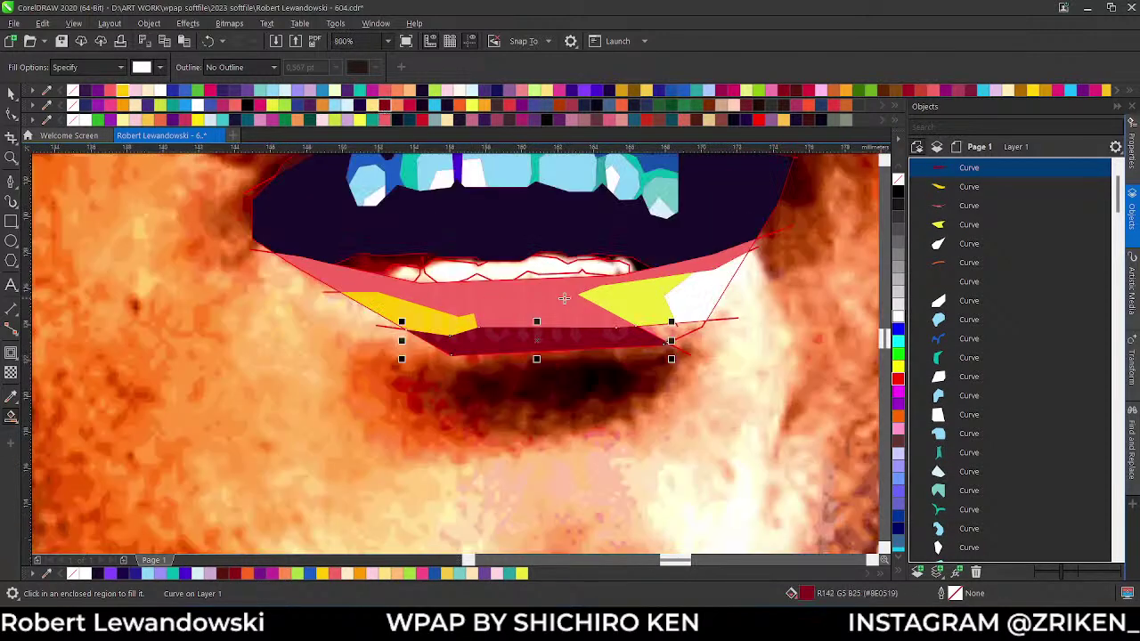
scroll(704, 325, "up", 1)
left_click(704, 325)
left_click(394, 93)
scroll(486, 311, "down", 1)
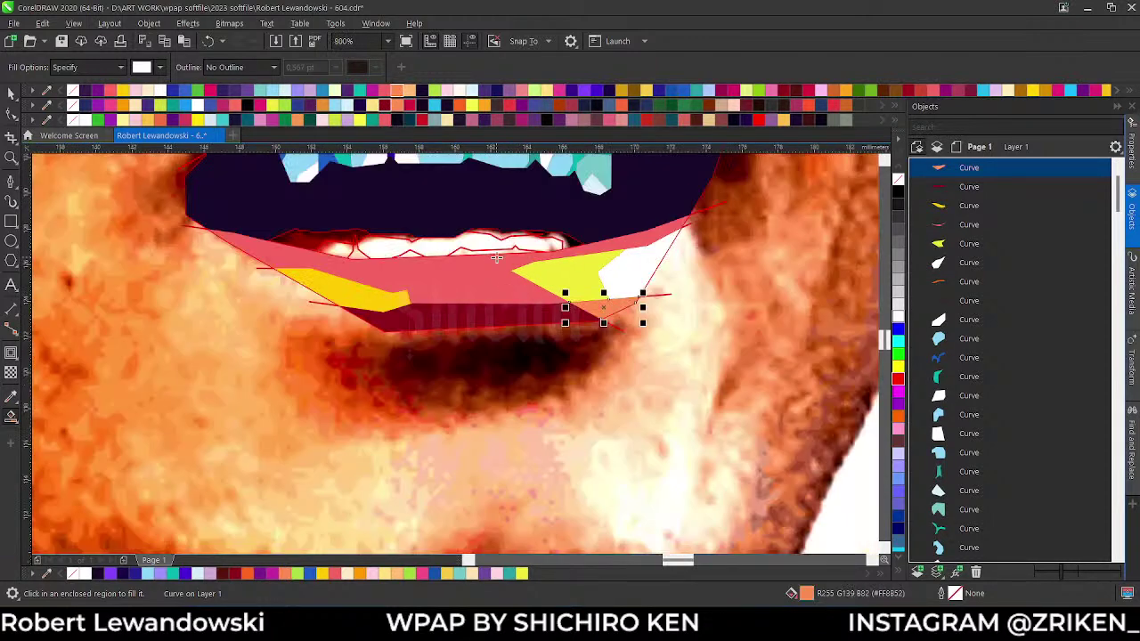
- Smart Fill the shadows at both ends of the lower teeth blue and the strip above the teeth teal #27A1A6
scroll(308, 250, "up", 1)
left_click(191, 258)
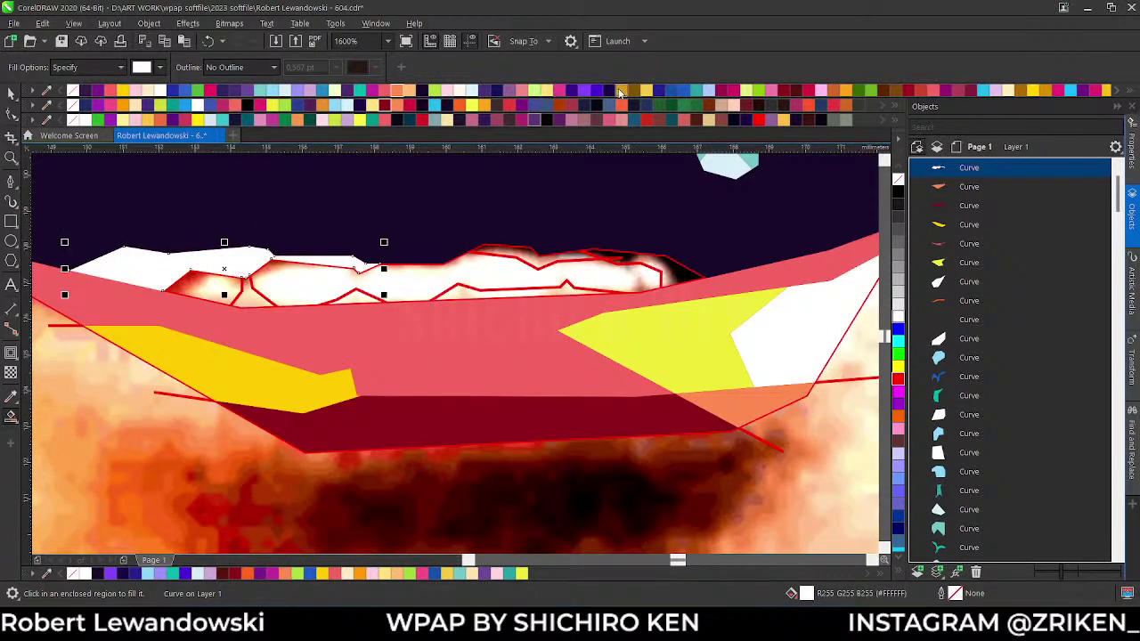
left_click(670, 90)
left_click(664, 261)
left_click(670, 90)
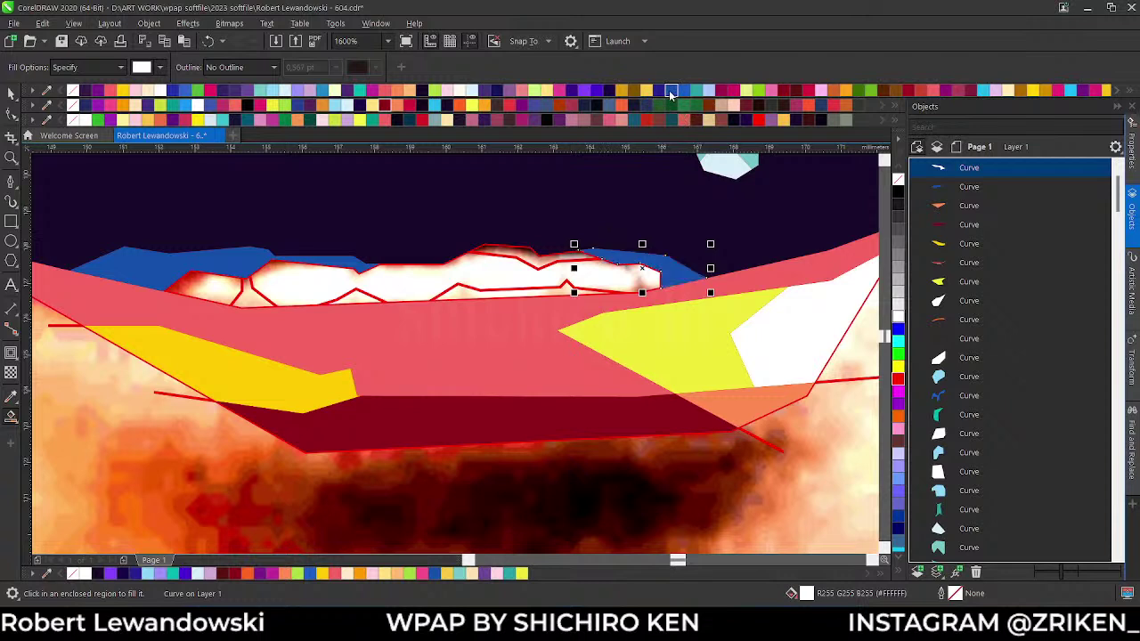
left_click(516, 259)
left_click(696, 103)
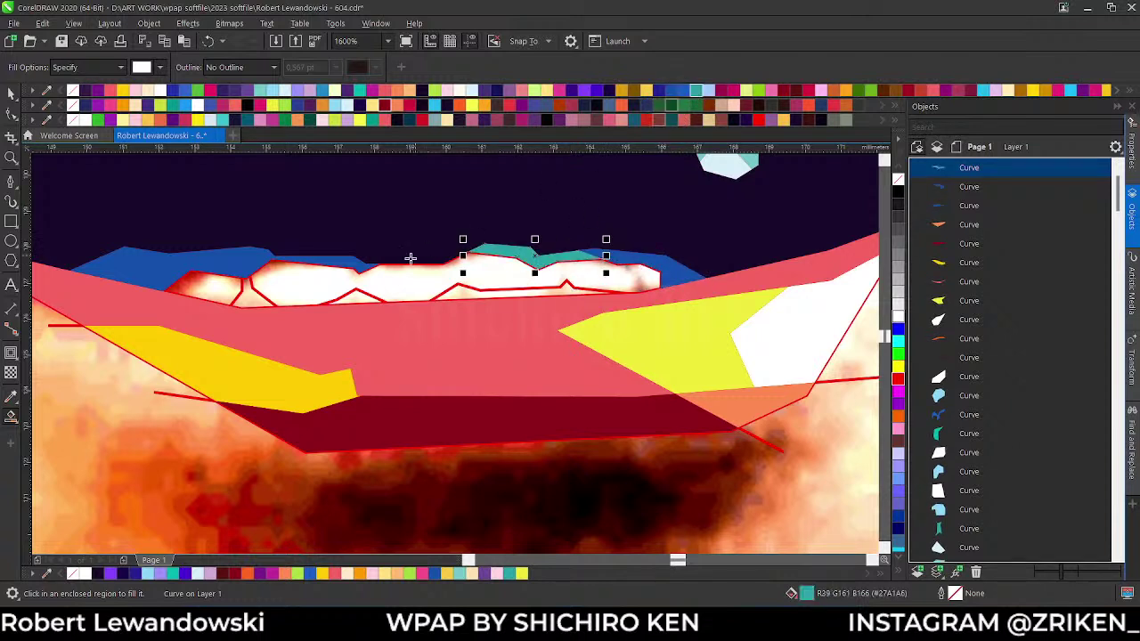
- Smart Fill the main row of lower teeth pale blue #D6EFF6
left_click(400, 274)
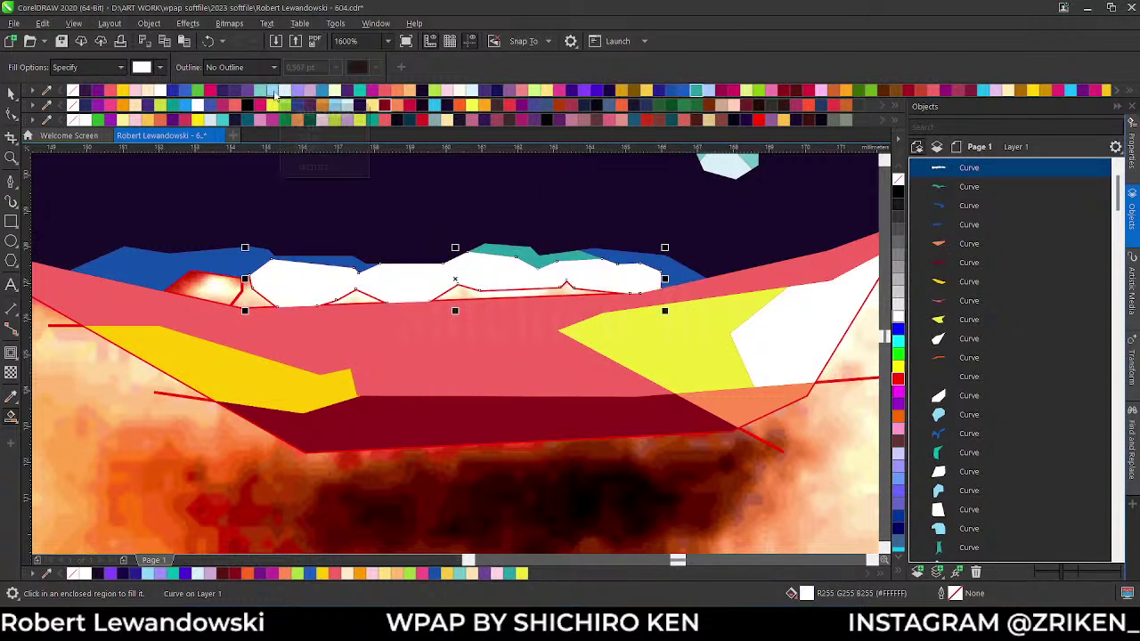
left_click(269, 89)
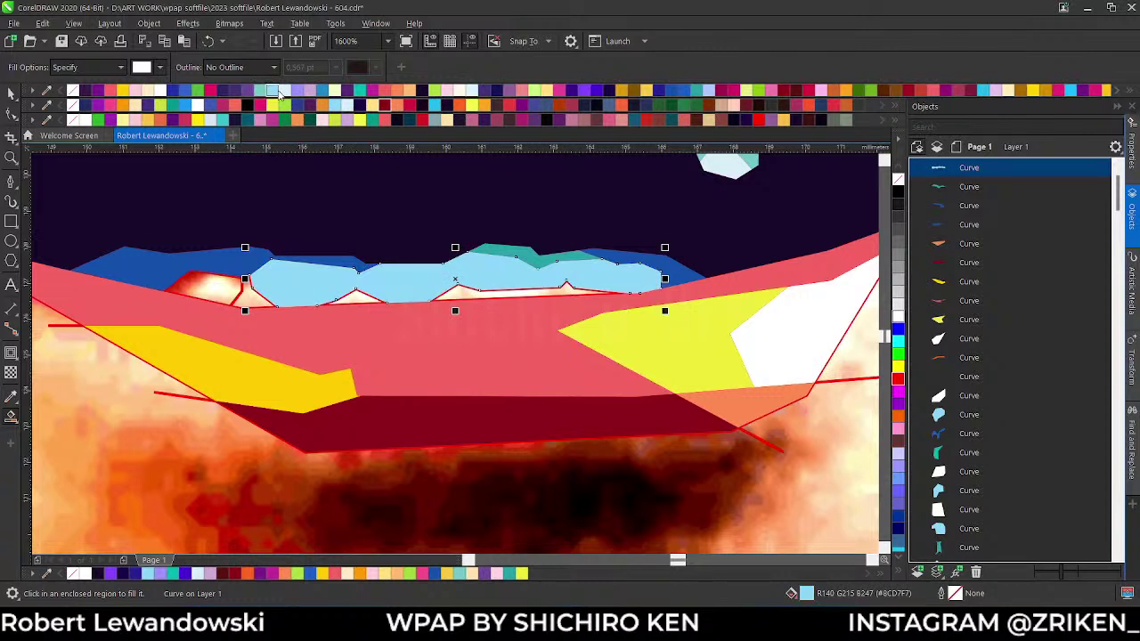
left_click(282, 92)
- Smart Fill the three gaps beneath the lower teeth, select them together and colour them teal green
left_click(463, 292)
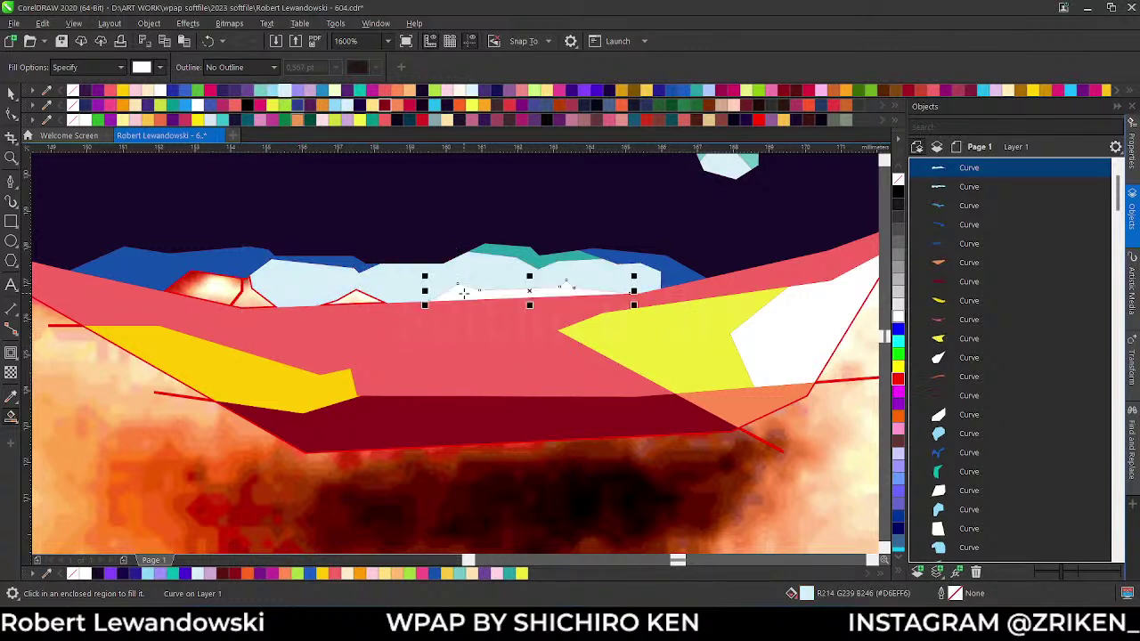
left_click(365, 299)
left_click(263, 294)
key("space")
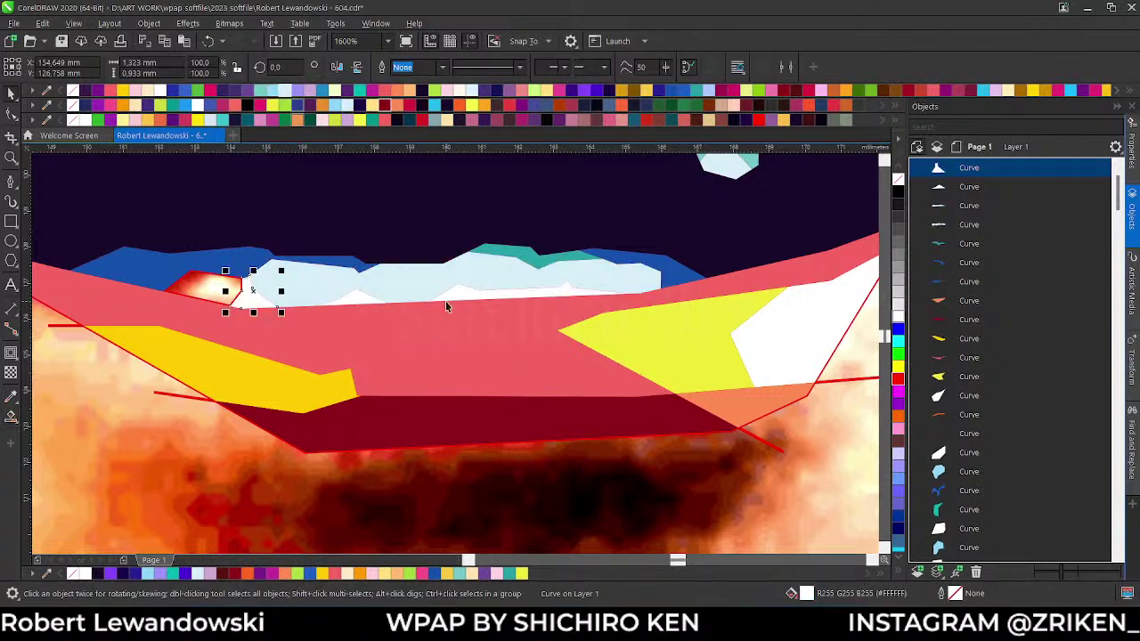
left_click(361, 306, "shift")
left_click(463, 295, "shift")
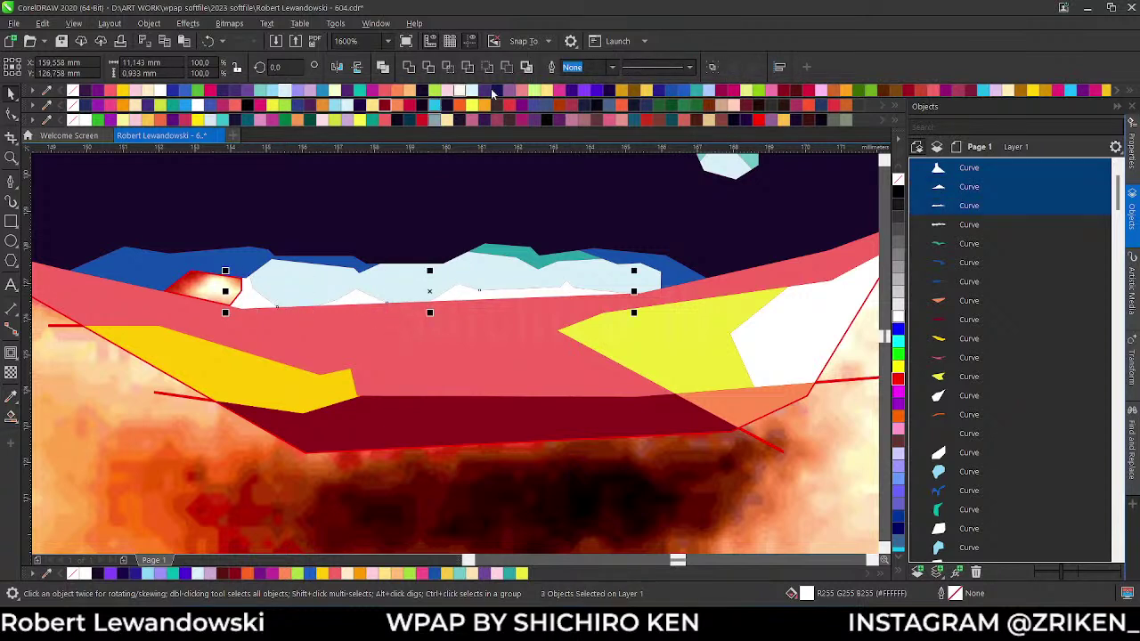
left_click(584, 90)
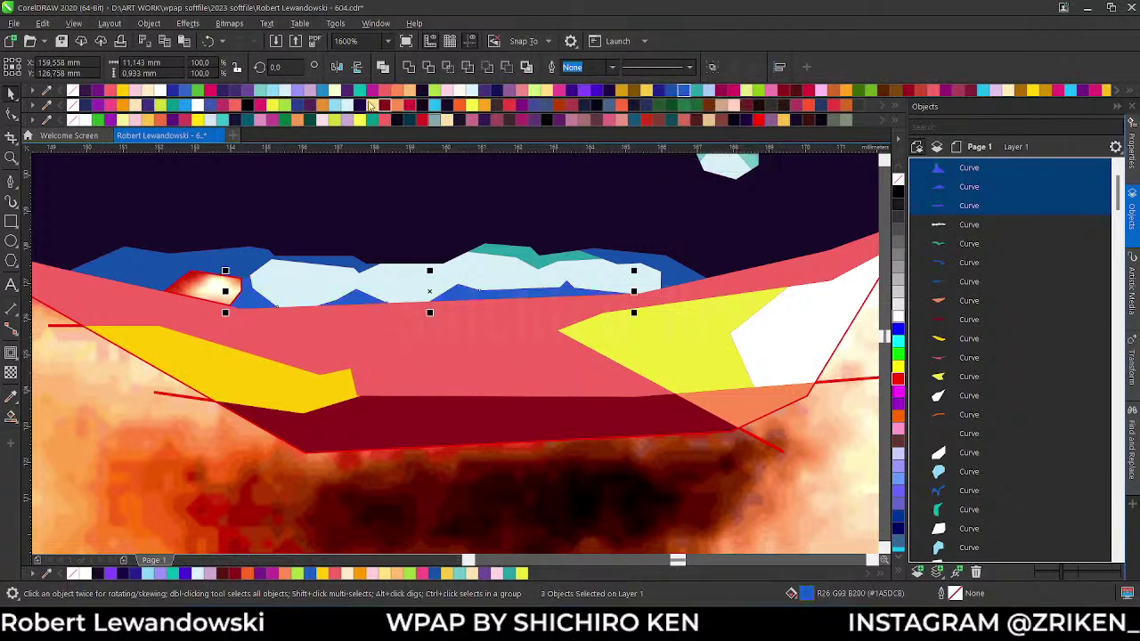
left_click(274, 90)
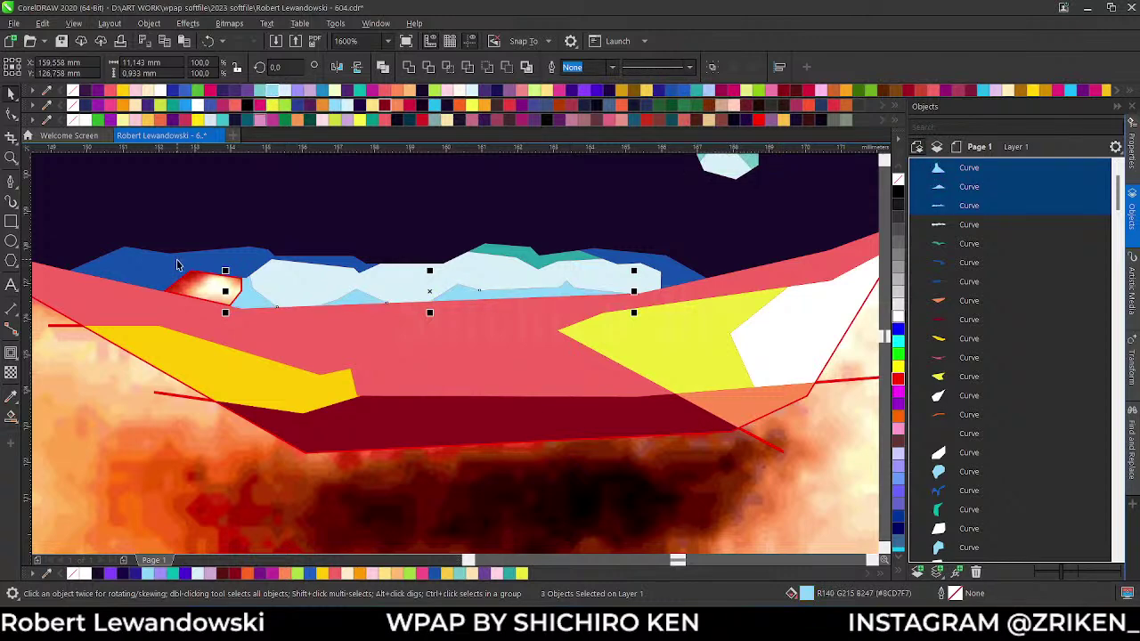
left_click(359, 90)
- Smart Fill the leftmost lower tooth pale blue #D6EFF6
left_click(202, 287)
left_click(290, 105)
key("F3")
key("F3")
key("F3")
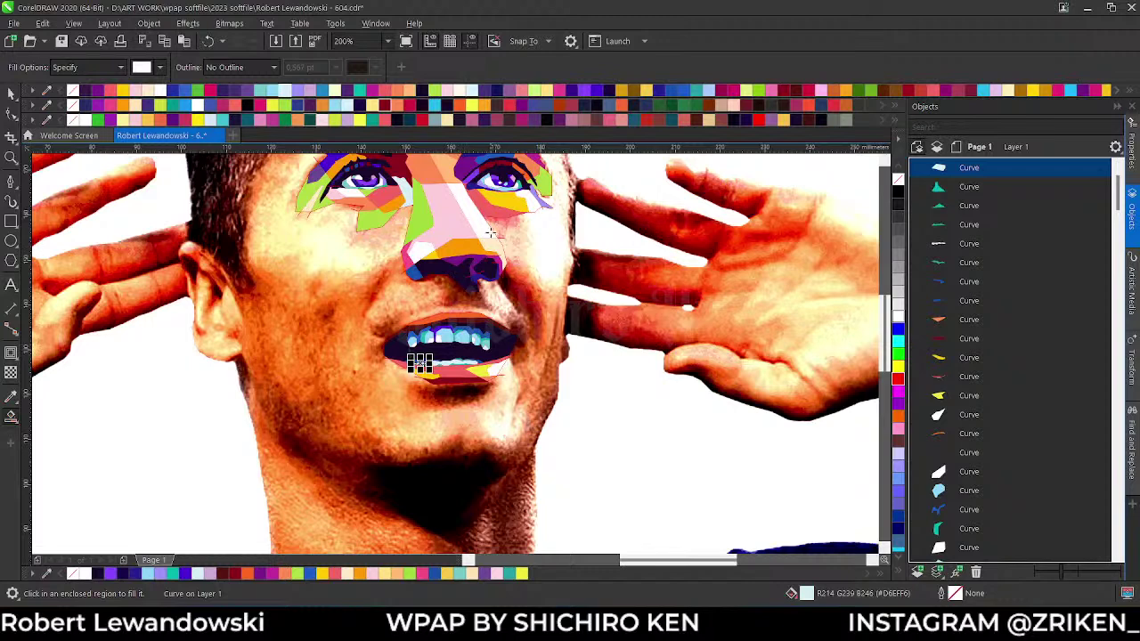
- Find all objects matching the red hairline tracing curve beside the nostril and delete them
scroll(496, 223, "up", 4)
key("space")
scroll(510, 336, "down", 2)
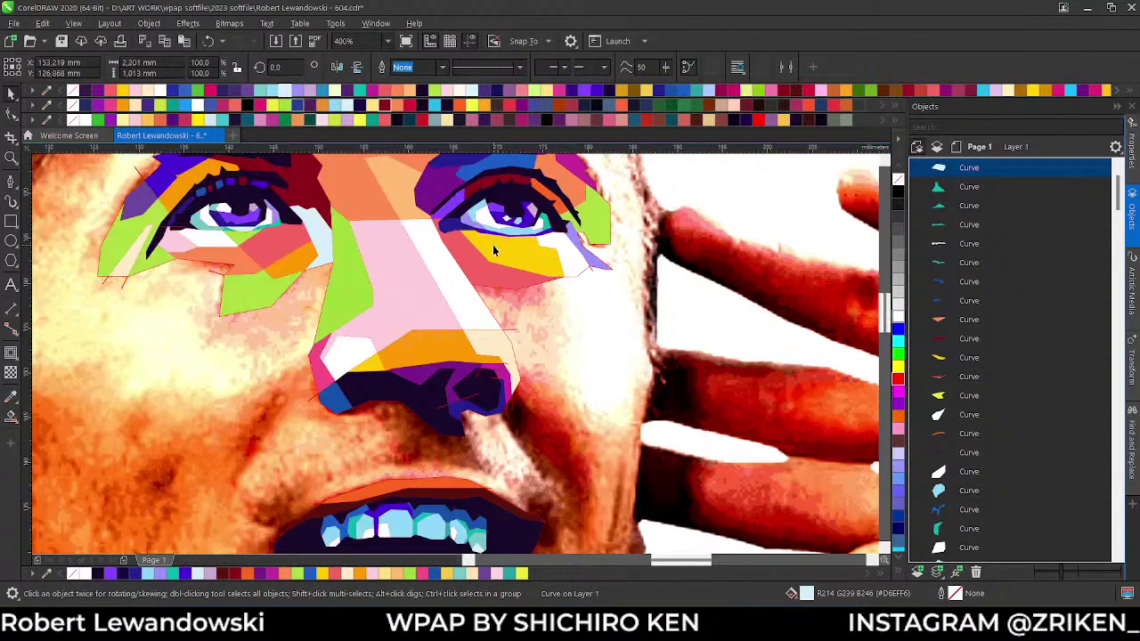
left_click(512, 331)
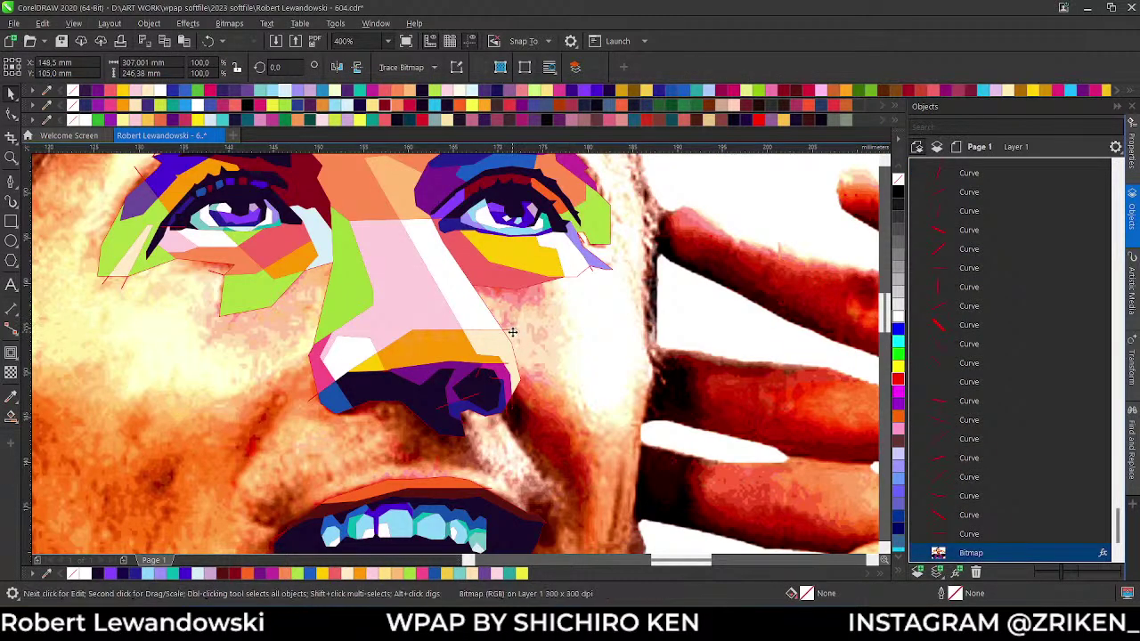
left_click(512, 331)
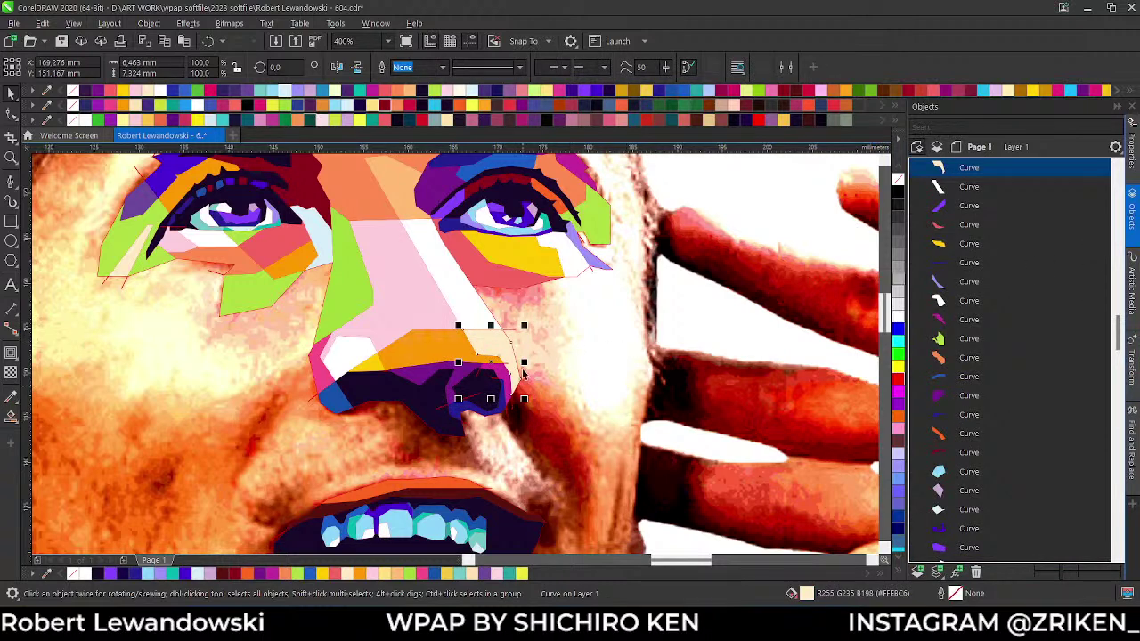
scroll(483, 394, "up", 4)
left_click(555, 456)
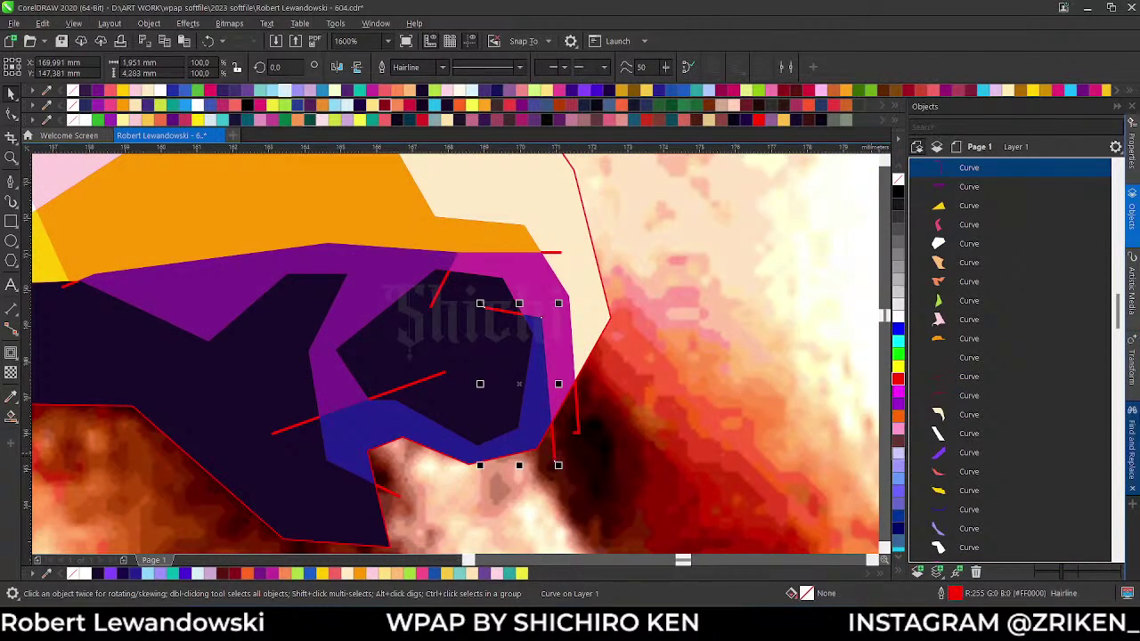
left_click(1132, 436)
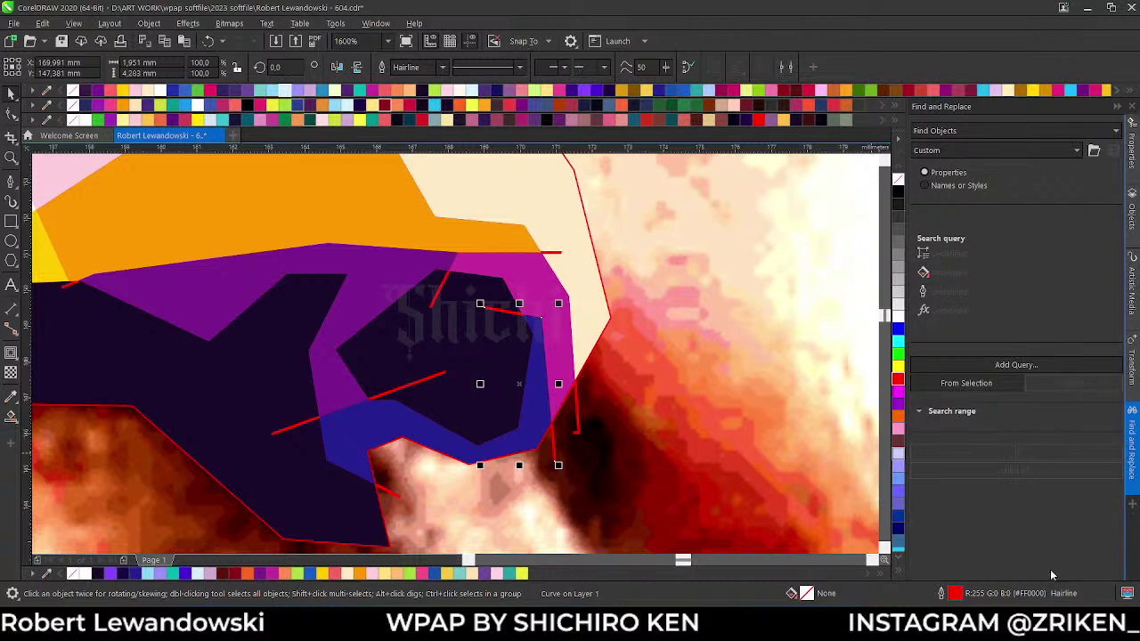
key("F3")
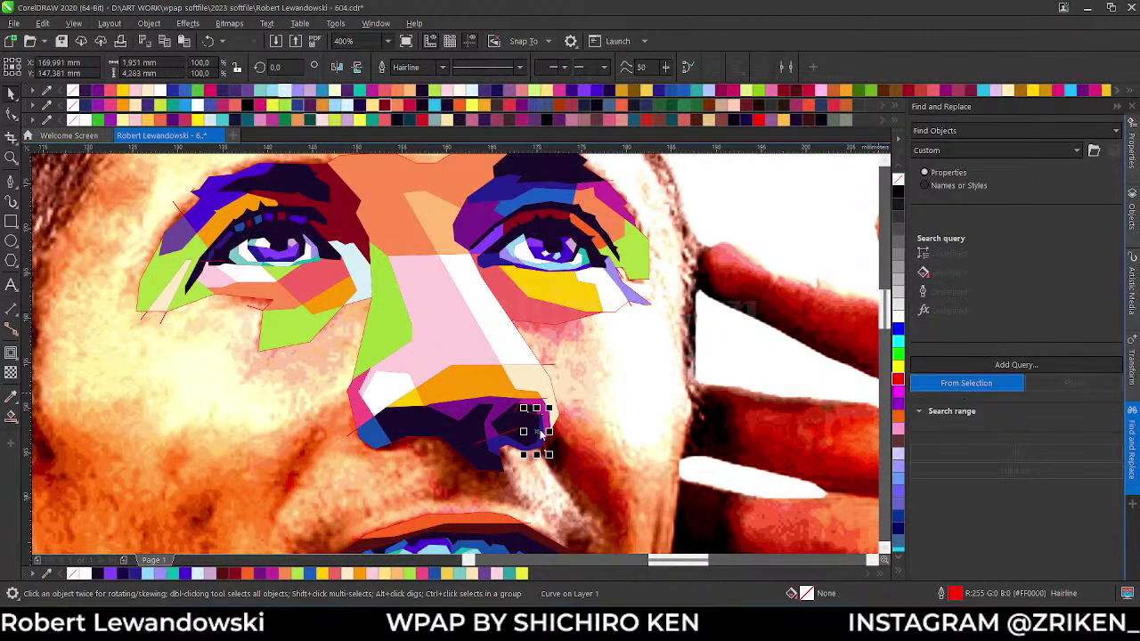
left_click(980, 471)
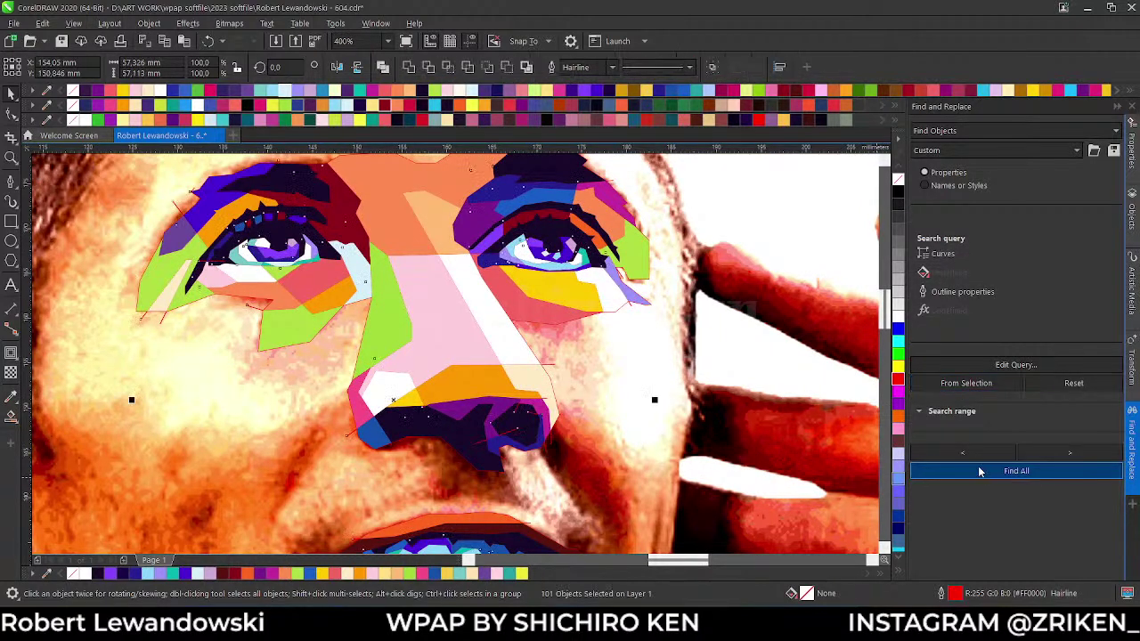
key("F3")
- Try removing the reference photo to preview the coloured face alone, and undo the deletion
left_click(669, 363)
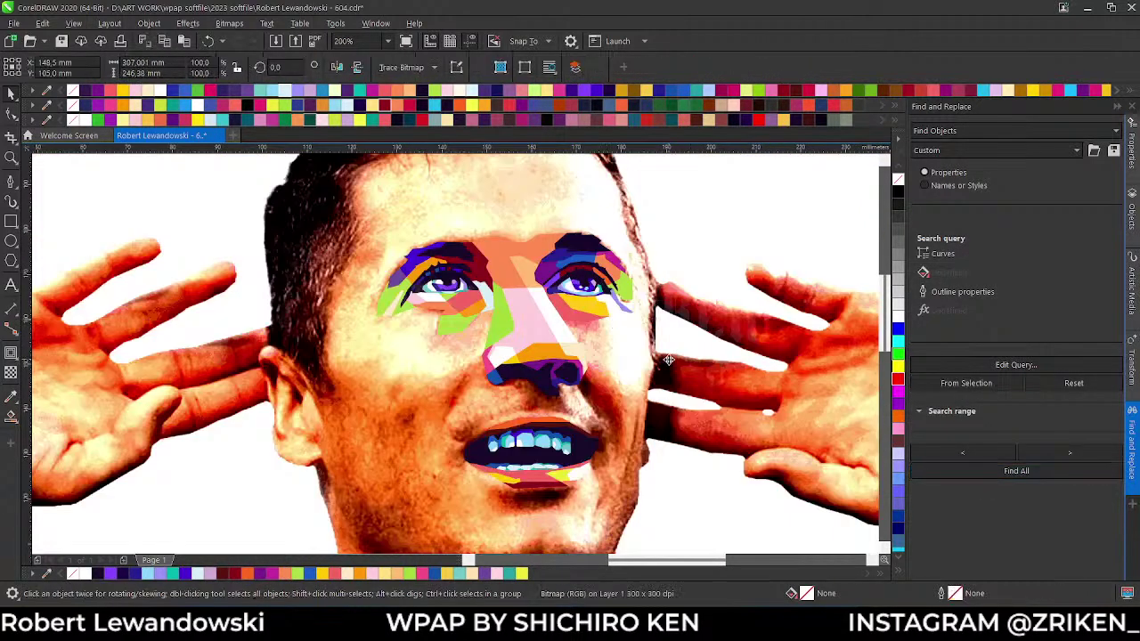
key("Delete")
scroll(615, 357, "down", 2)
scroll(624, 356, "up", 1)
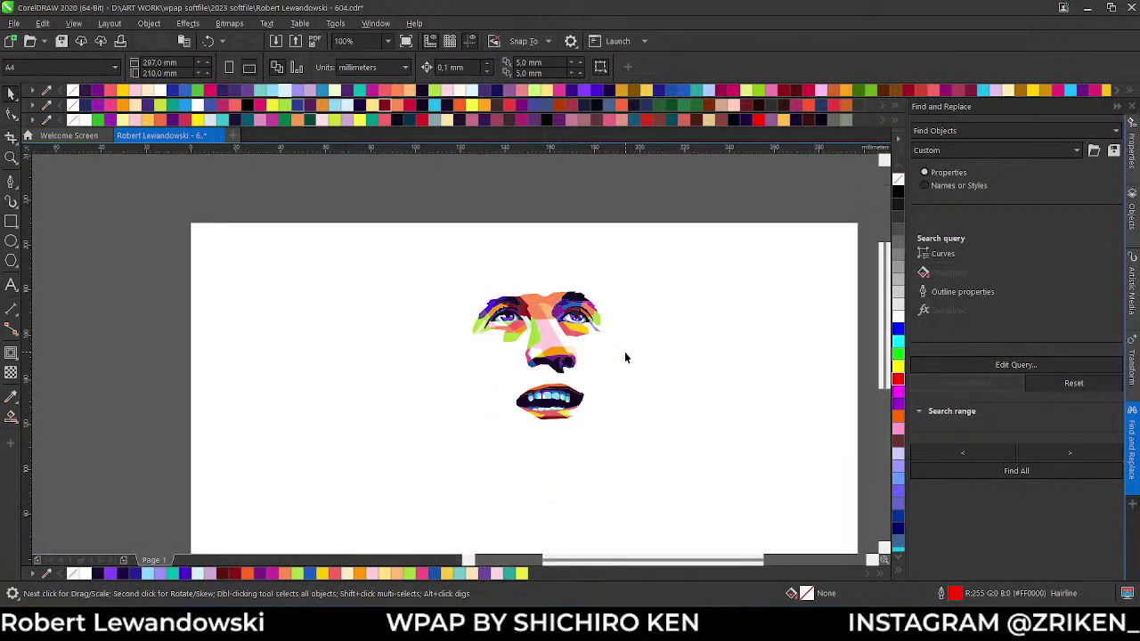
key("ctrl+z")
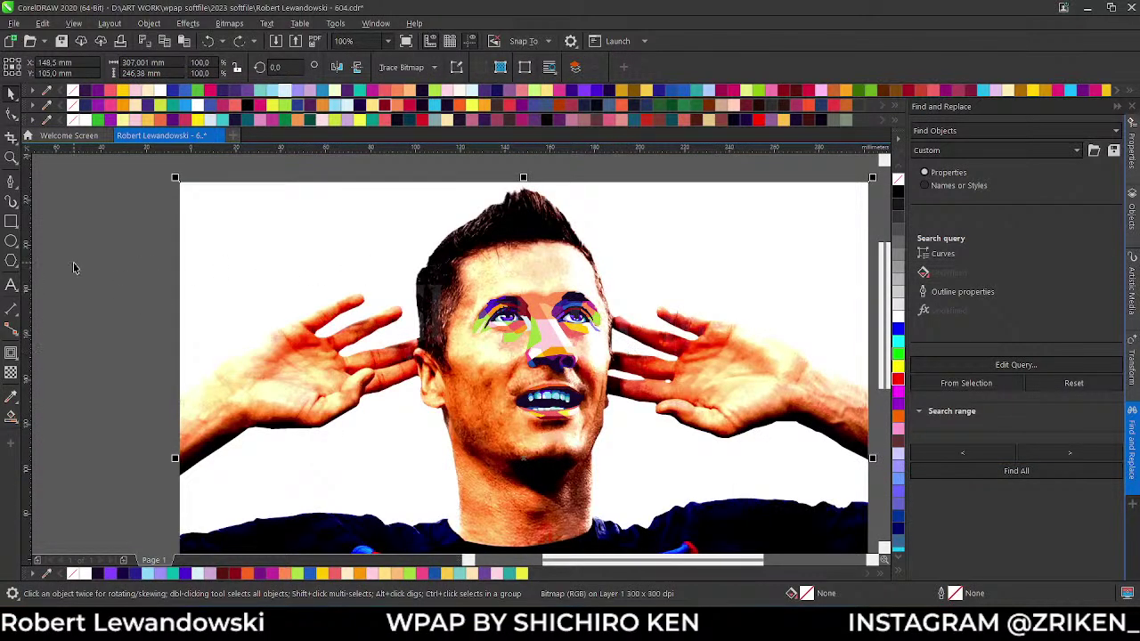
- Delete the reference photo behind the coloured face and frame the finished features
left_click(296, 279)
key("Delete")
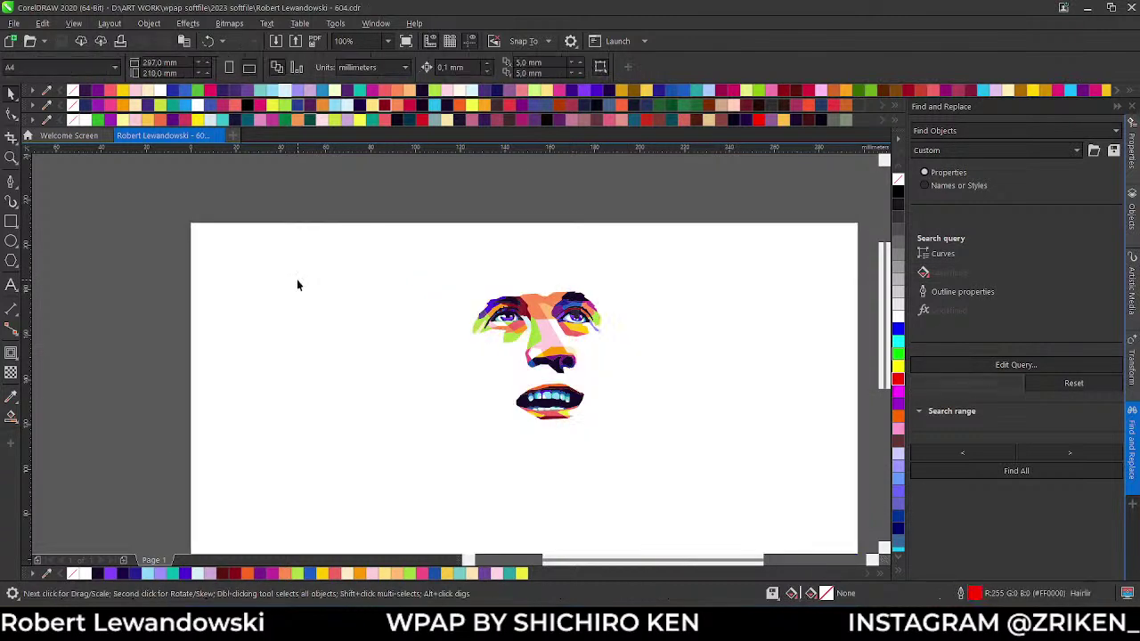
key("z")
left_click_drag(431, 260, 640, 453)
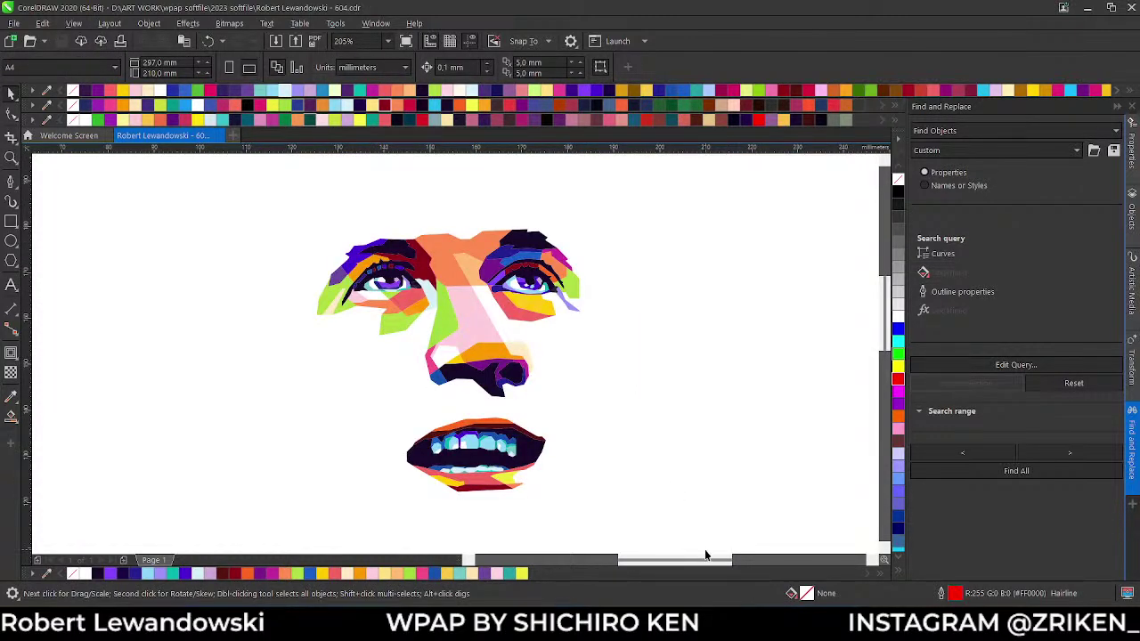
- Add the artistic text "LANJUT PART 2" in 24 pt Arial beside the nose
left_click(11, 285)
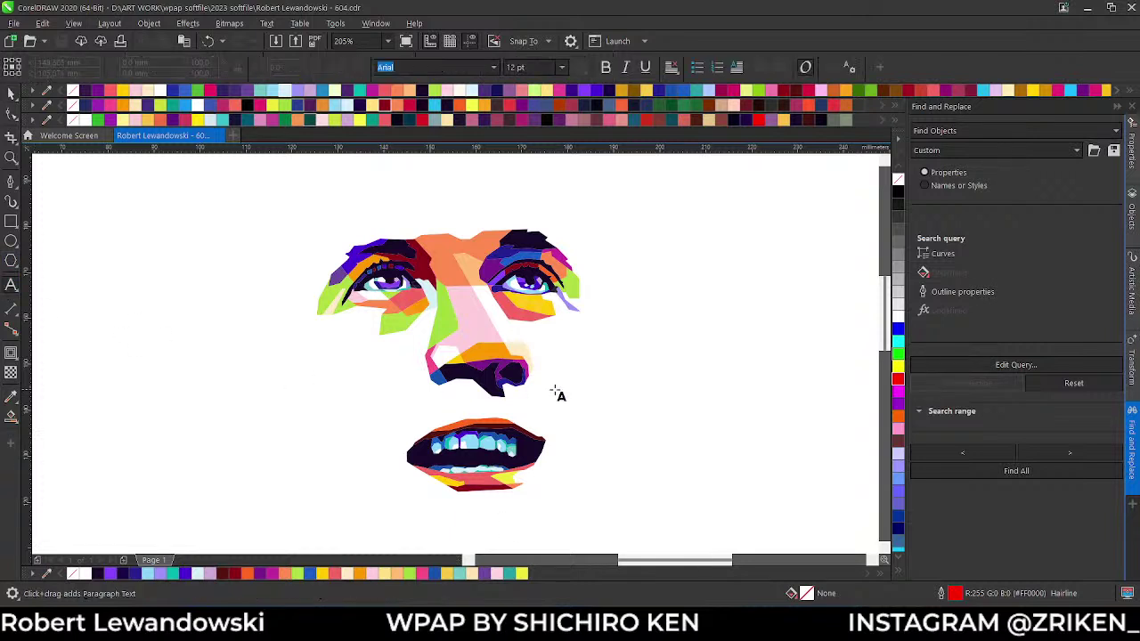
left_click(548, 379)
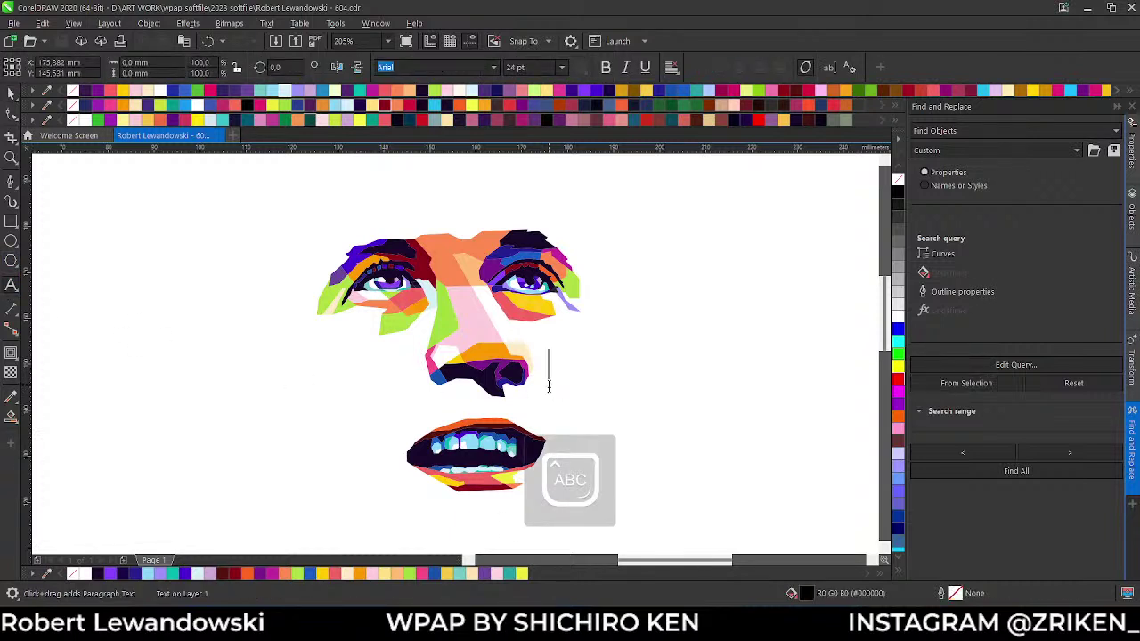
type("LANJUT ")
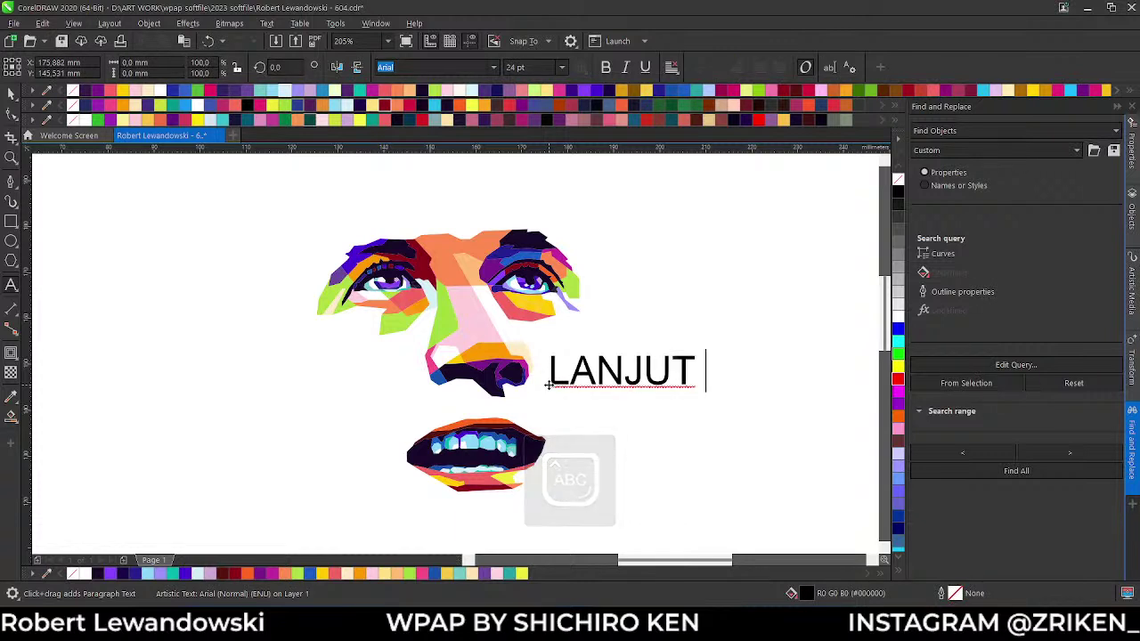
type("PART 2")
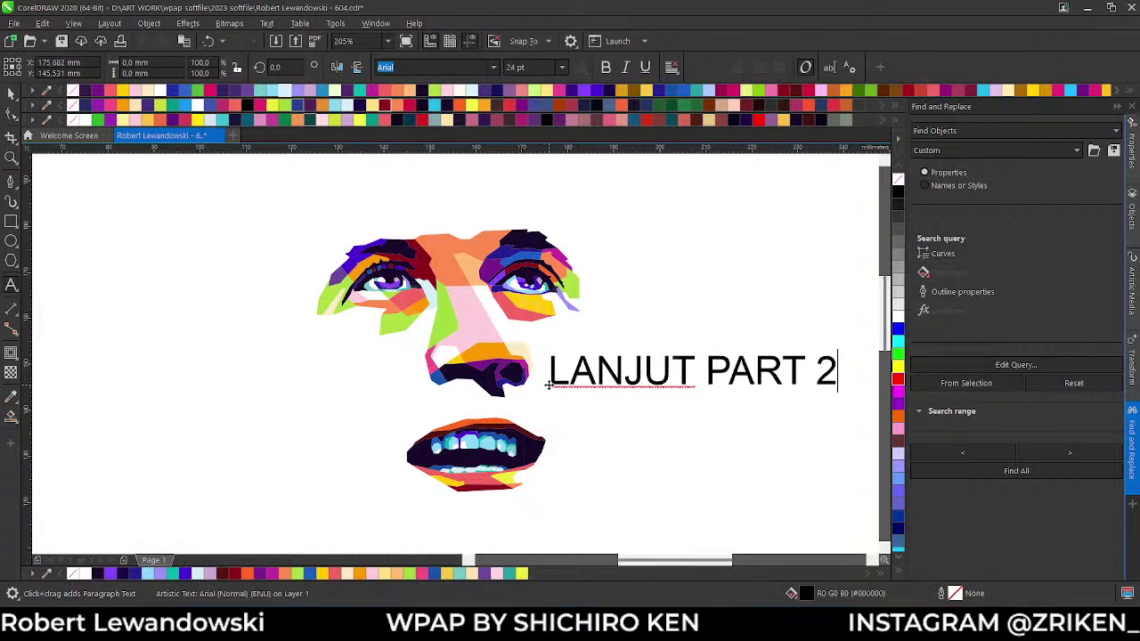
key("ctrl+space")
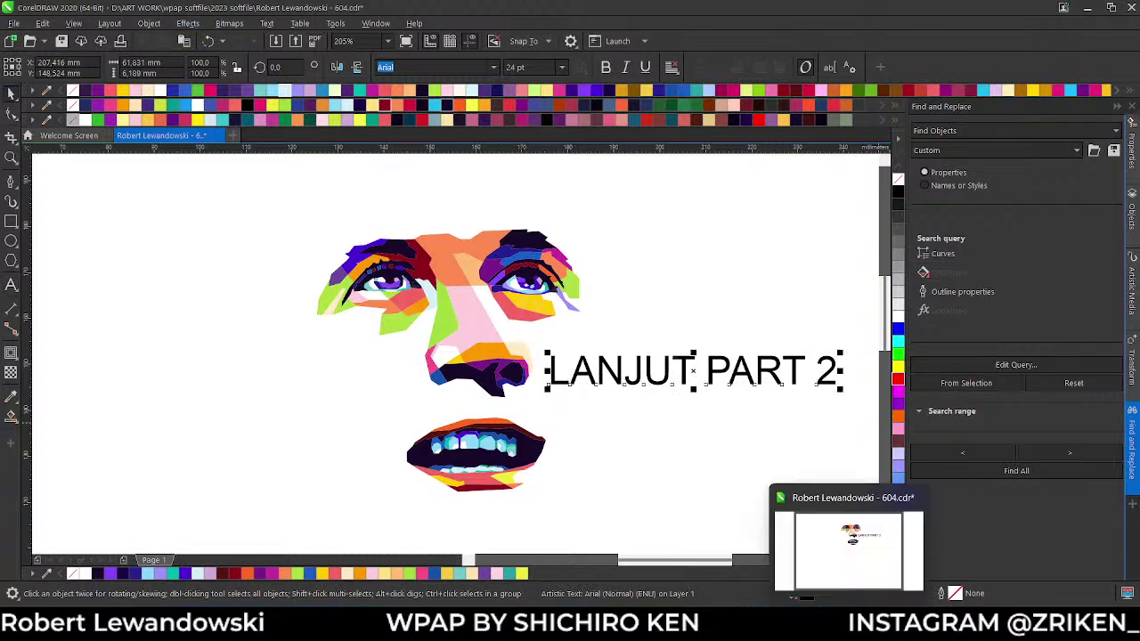
- Switch to YouTube Studio and end the live stream
left_click(848, 628)
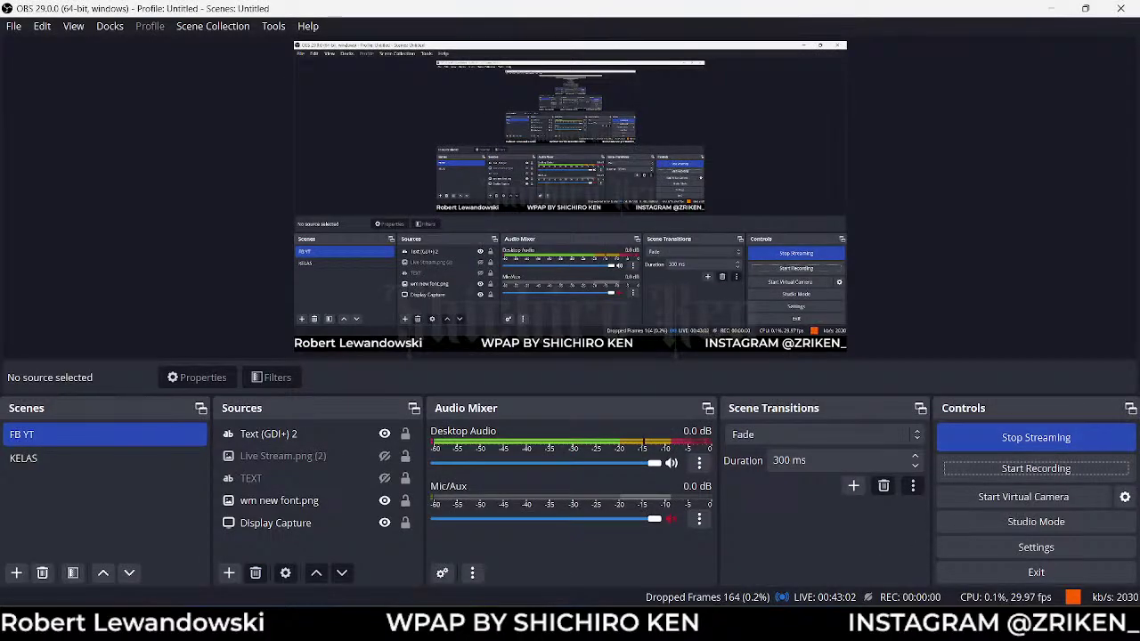
key("alt+Tab")
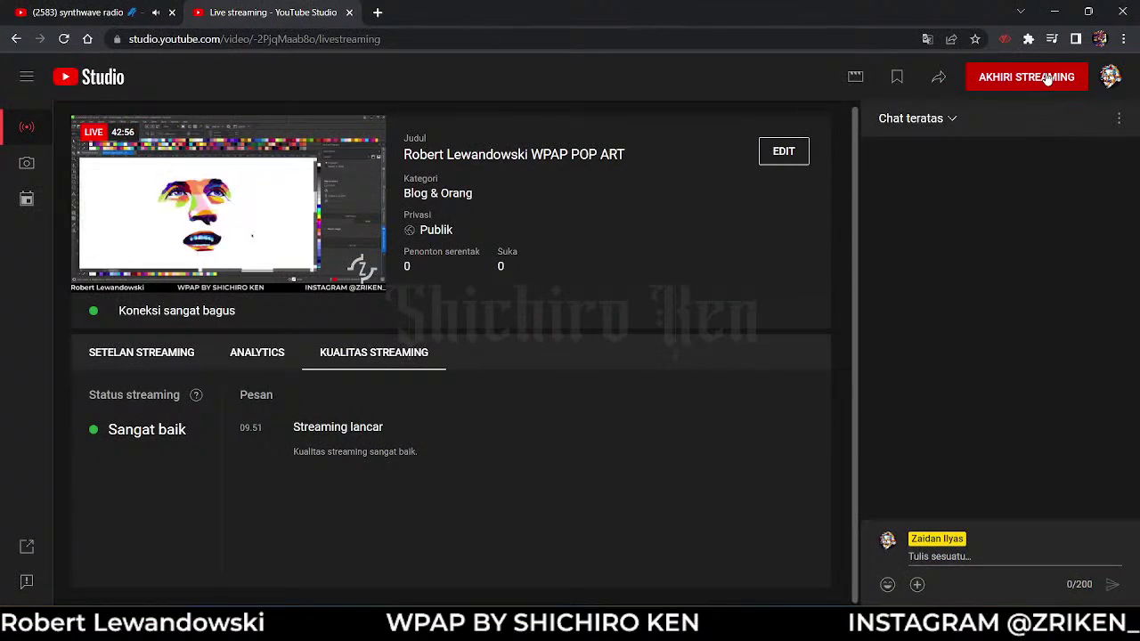
left_click(1048, 80)
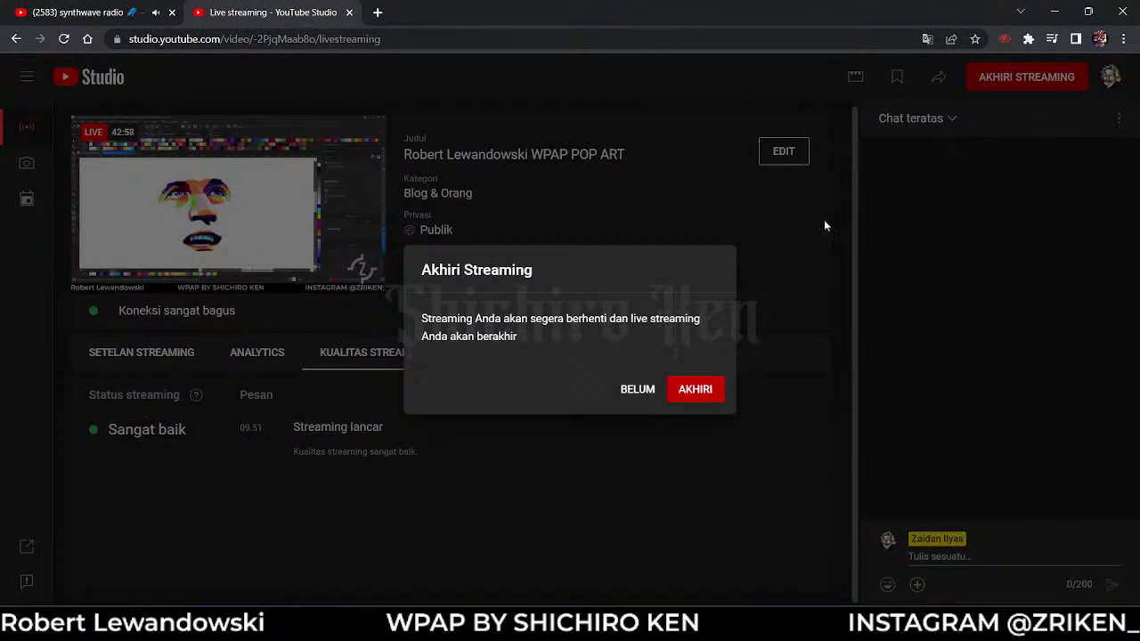
left_click(701, 390)
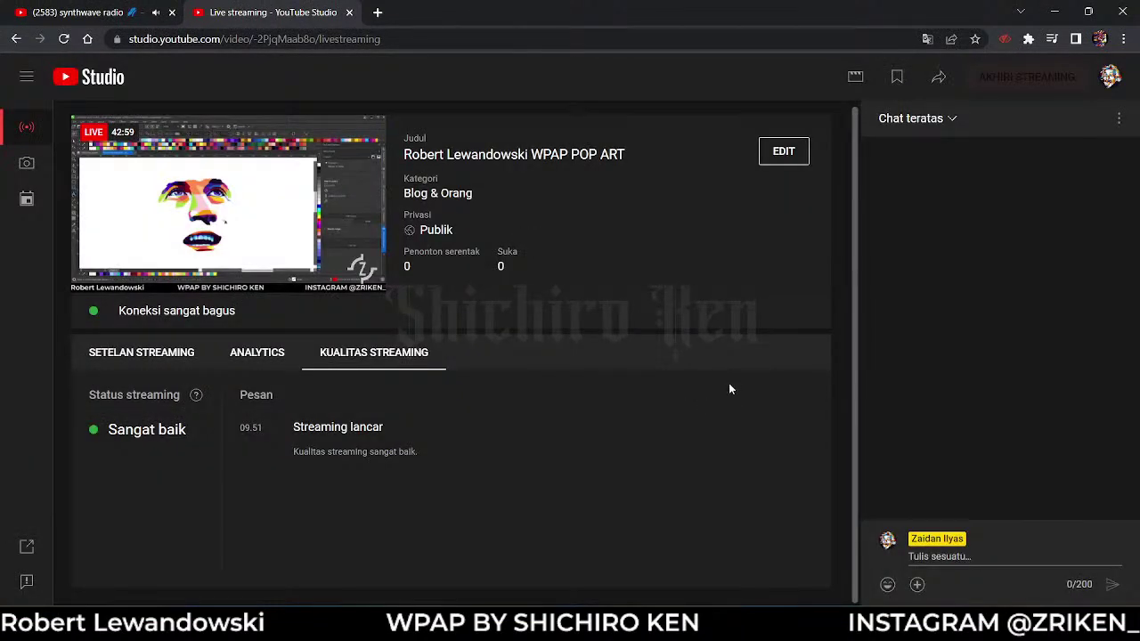